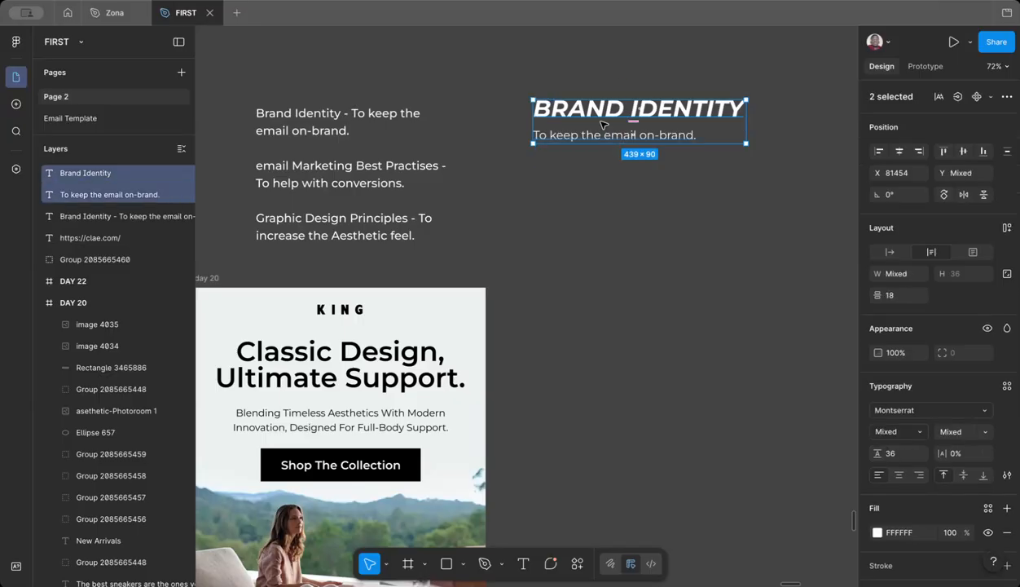
double_click(367, 159)
left_click(603, 266)
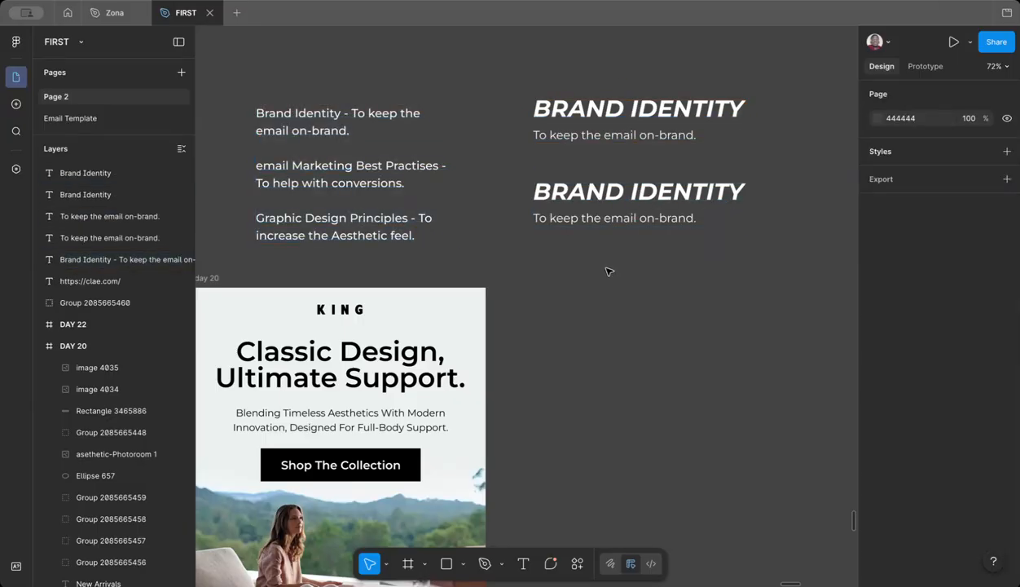
left_click_drag(528, 173, 651, 260)
key("Delete")
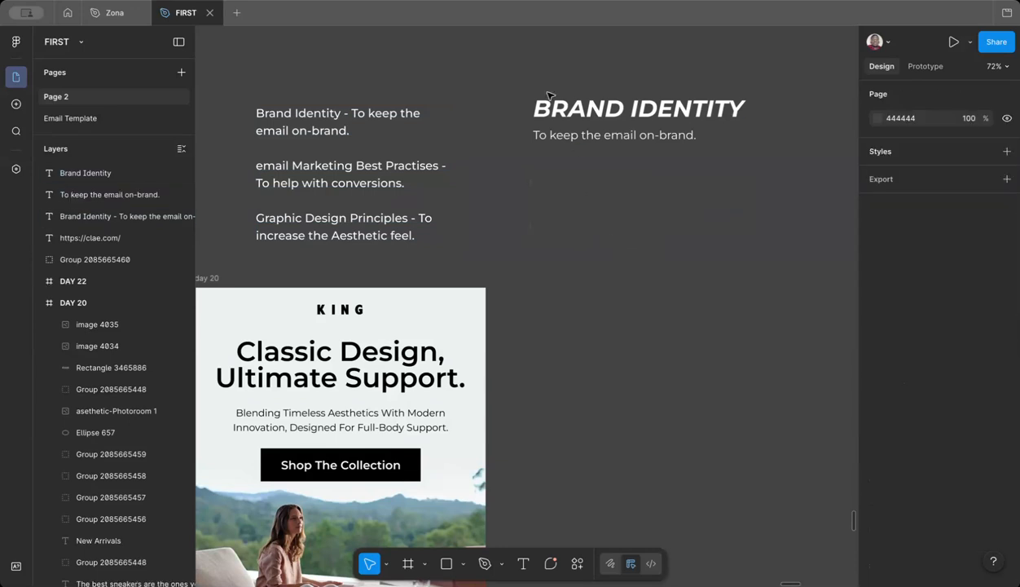
Step: Wrap the Brand Identity heading and its caption in an auto layout frame and place a copy of it directly below
left_click_drag(536, 87, 604, 181)
key("shift+a")
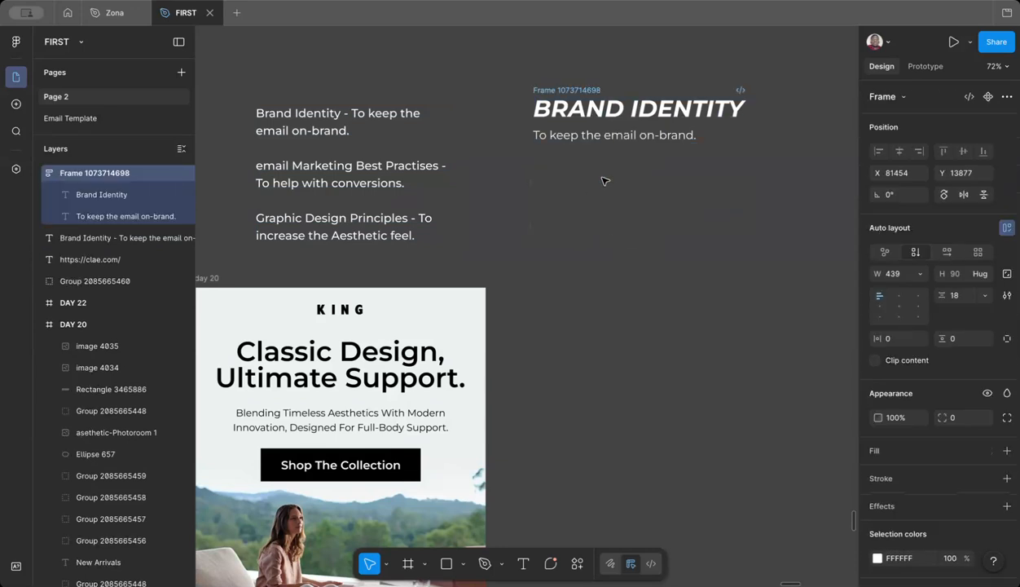
left_click(487, 101)
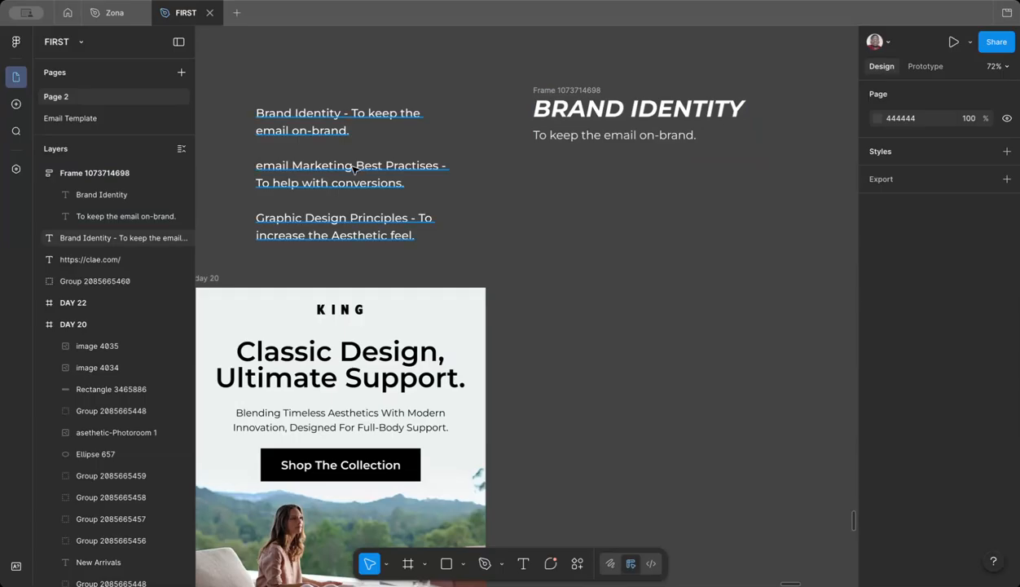
left_click(557, 85)
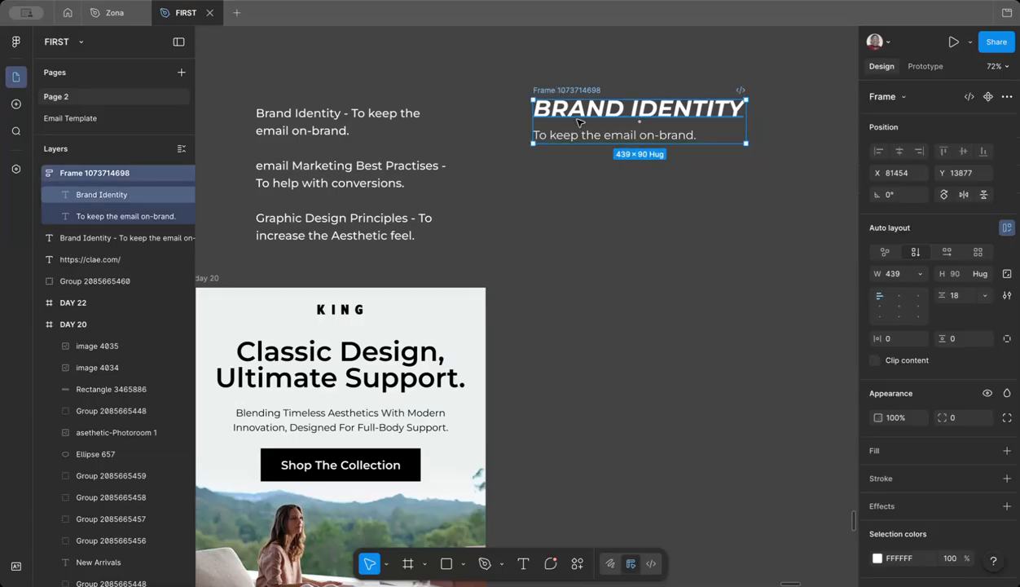
left_click_drag(577, 122, 580, 201)
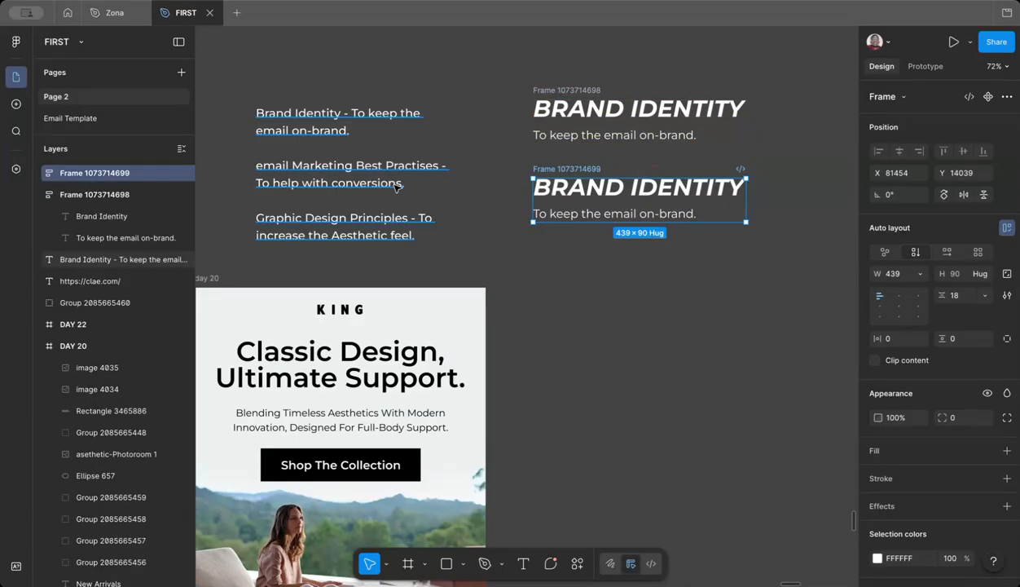
Step: Replace the copied frame's heading with "email Marketing Best Practises" from the notes text
left_click(350, 161)
double_click(350, 161)
left_click_drag(255, 165, 423, 165)
key("ctrl+c")
double_click(619, 189)
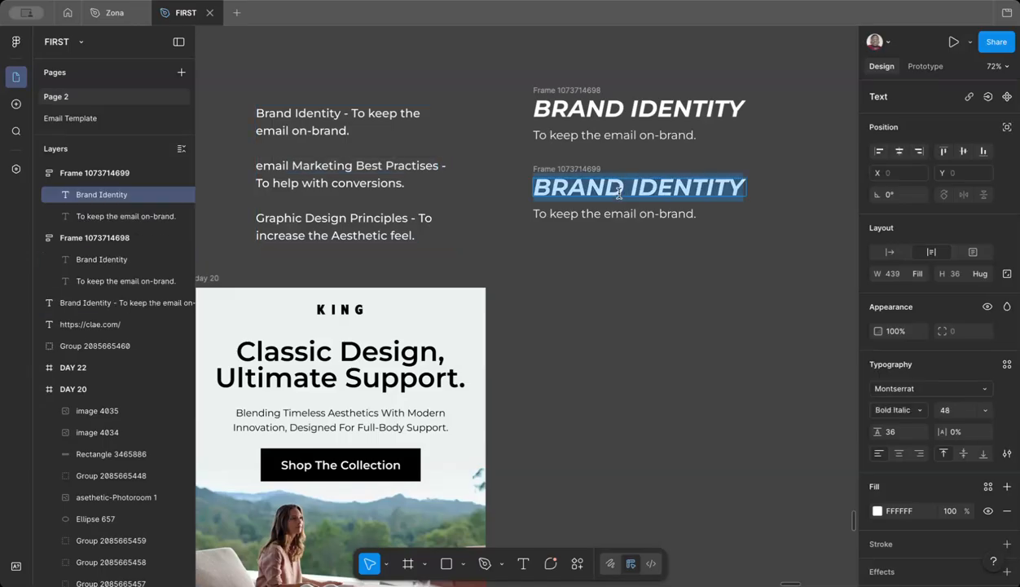
key("ctrl+v")
key("Escape")
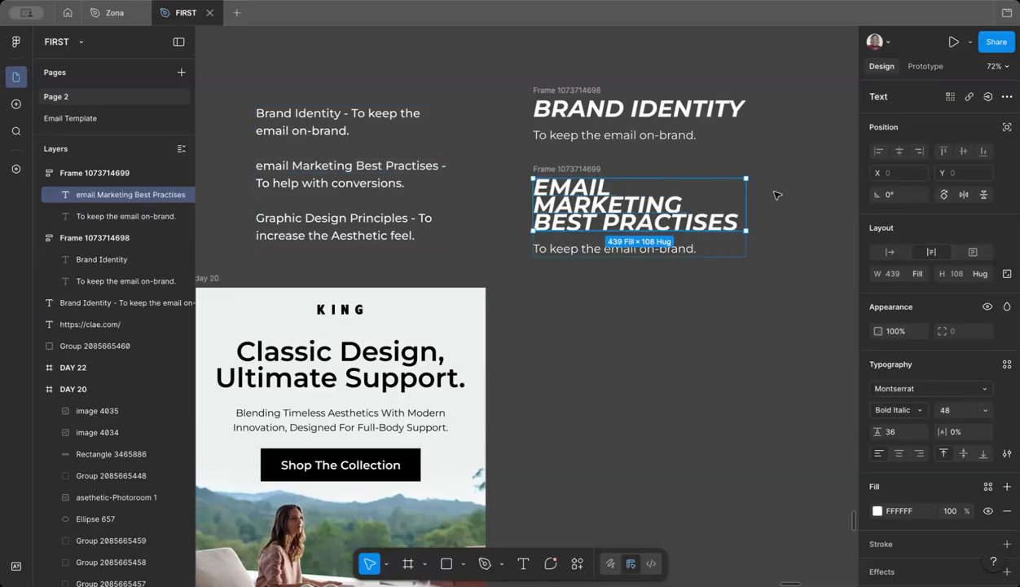
Step: Widen the email marketing heading to about 492 so it wraps on two lines and set its line height to 42
left_click_drag(748, 197, 770, 197)
left_click(889, 431)
type("42")
key("Return")
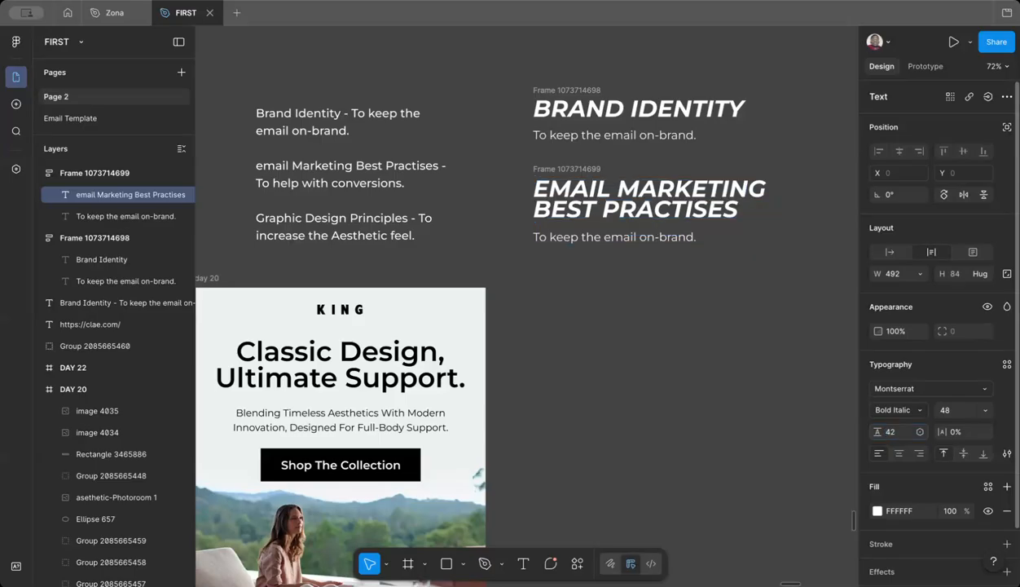
Step: Change the words "EMAIL MARKETING" in the second heading to the Italic font style
double_click(574, 195)
left_click(537, 188)
left_click_drag(537, 188, 679, 183)
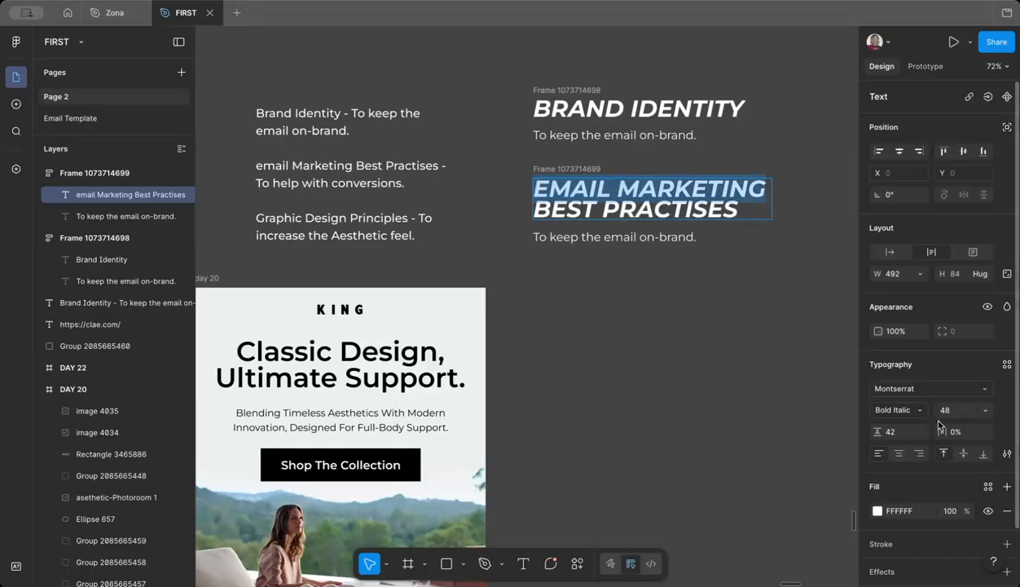
left_click(899, 410)
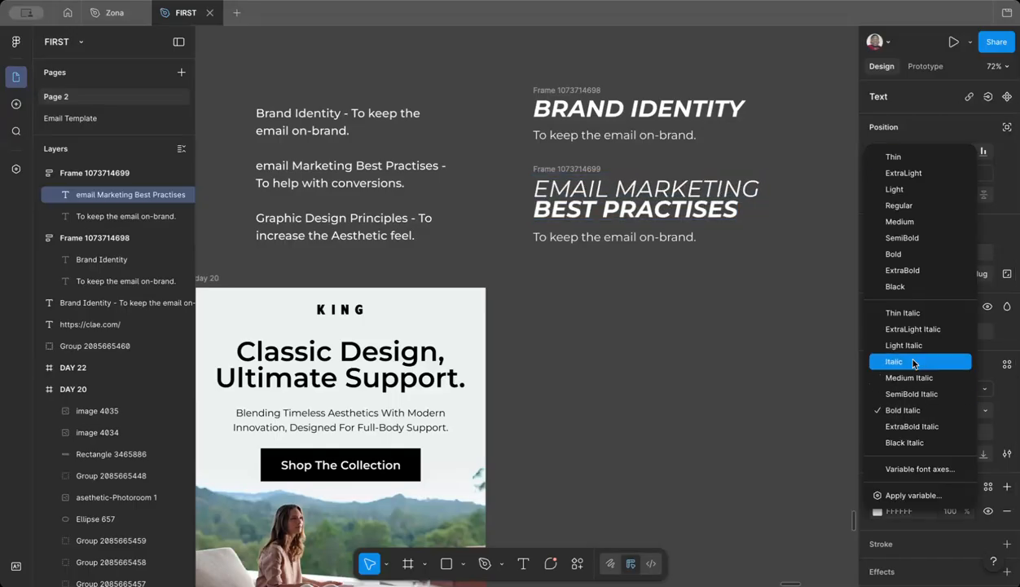
left_click(914, 363)
key("Escape")
left_click(677, 305)
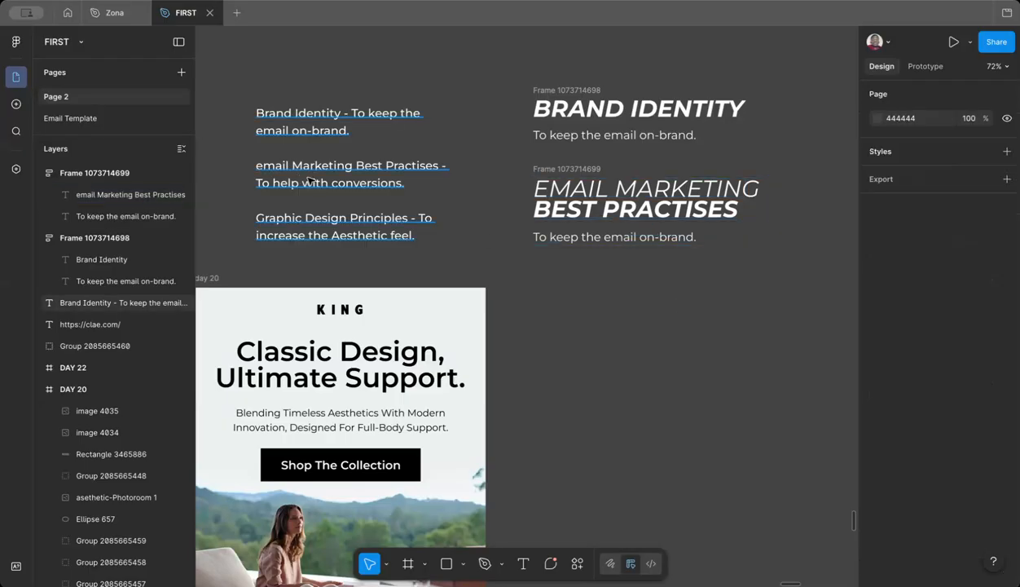
Step: Copy the Brand Identity frame below the second block and change the second block's caption to "To help with conversions."
left_click(569, 88)
left_click_drag(585, 117, 592, 295)
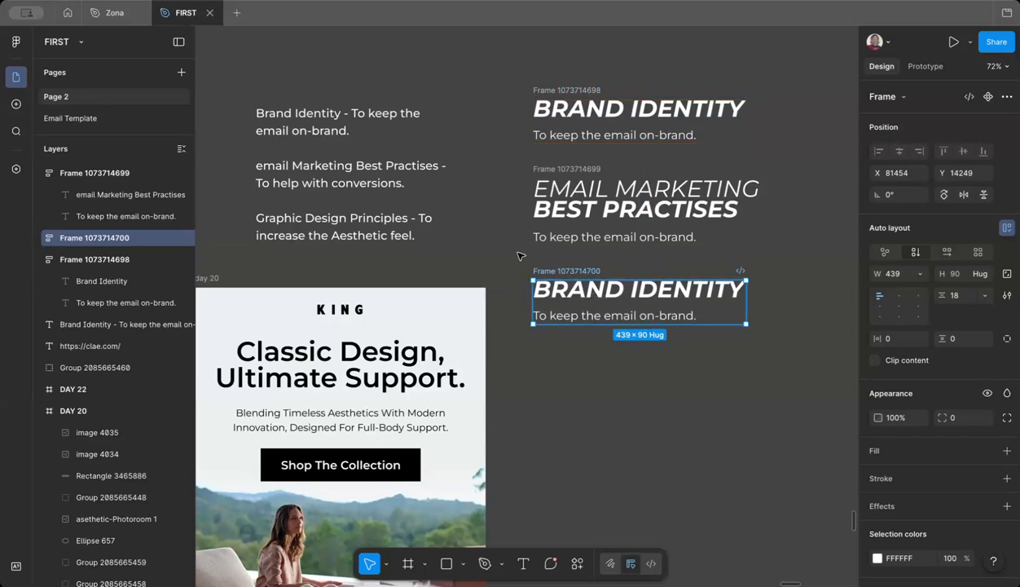
left_click(326, 189)
left_click_drag(405, 183, 268, 180)
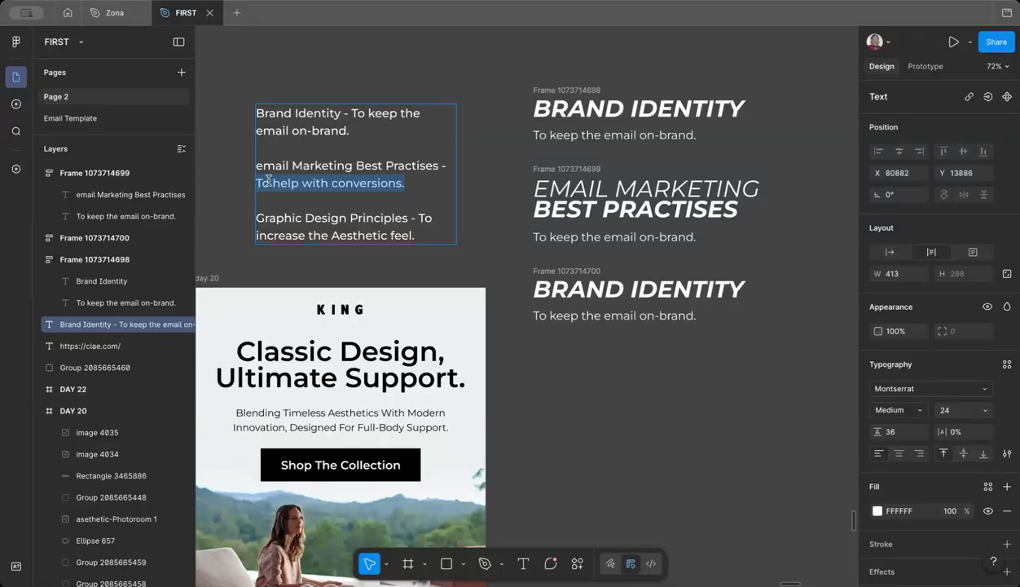
triple_click(683, 234)
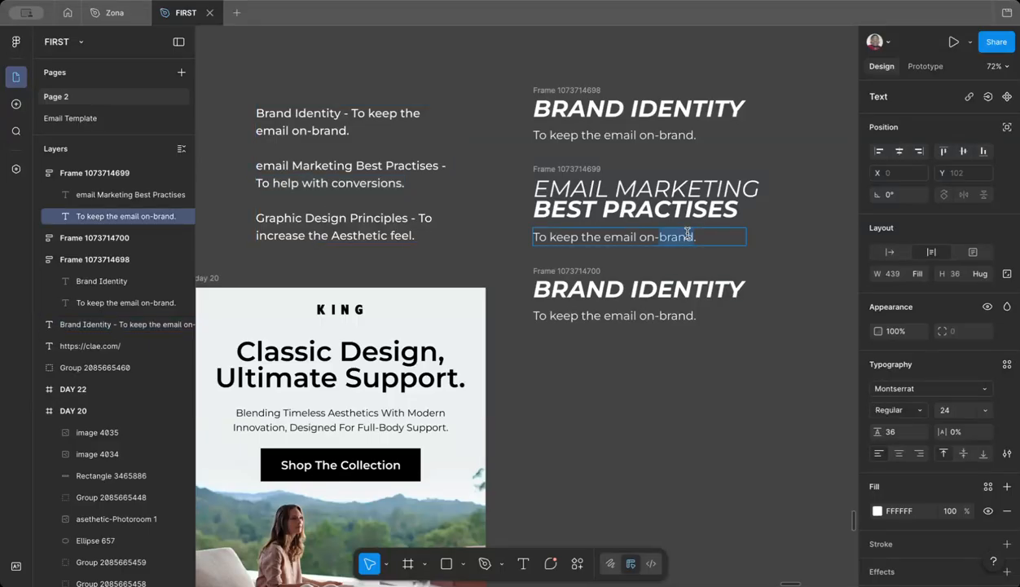
type("To help with conversions.")
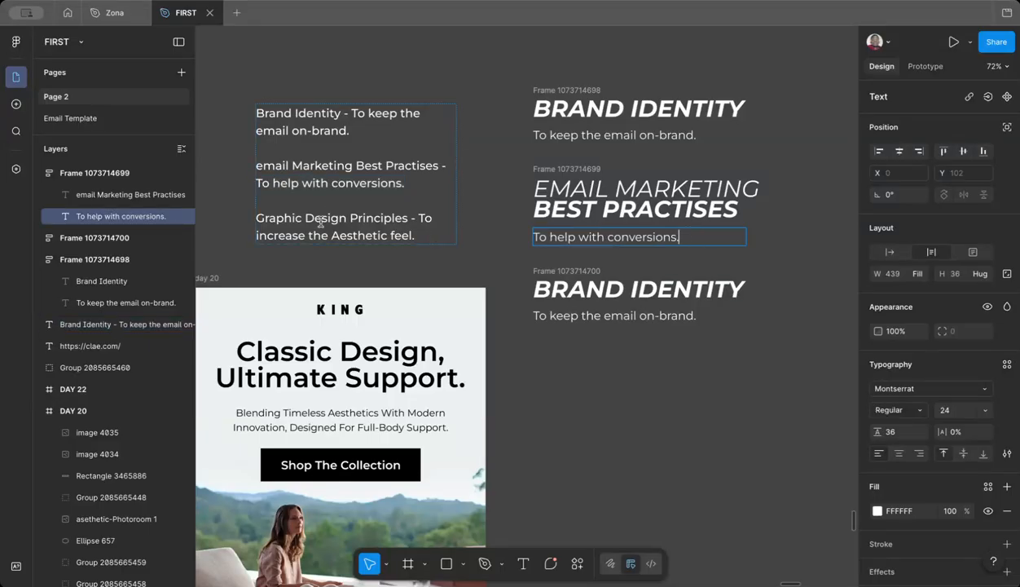
Step: Replace the third block's heading with "Graphic Design Principles" from the notes text
left_click_drag(258, 218, 385, 218)
key("super+c")
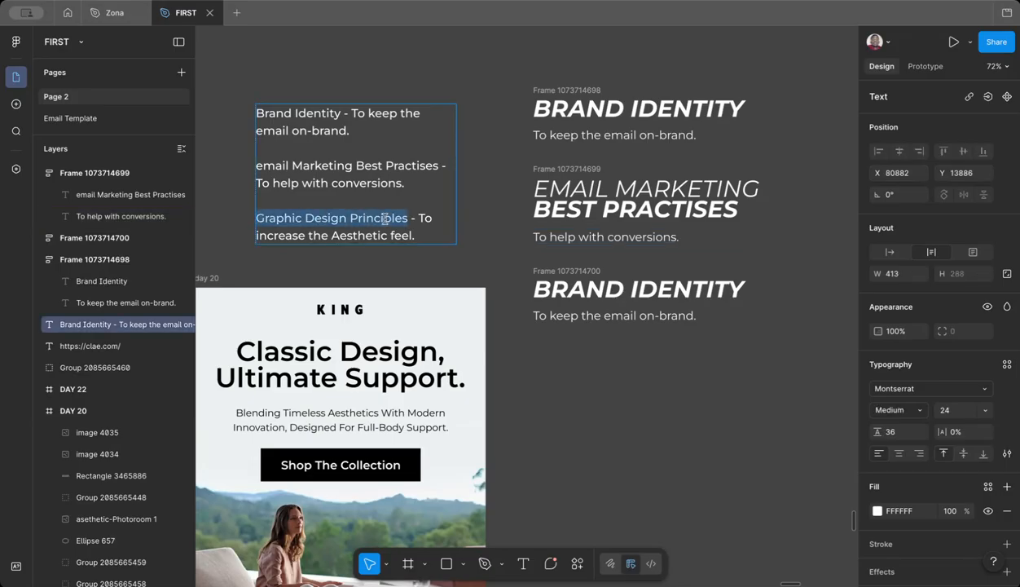
double_click(642, 287)
double_click(635, 289)
right_click(636, 289)
left_click(664, 328)
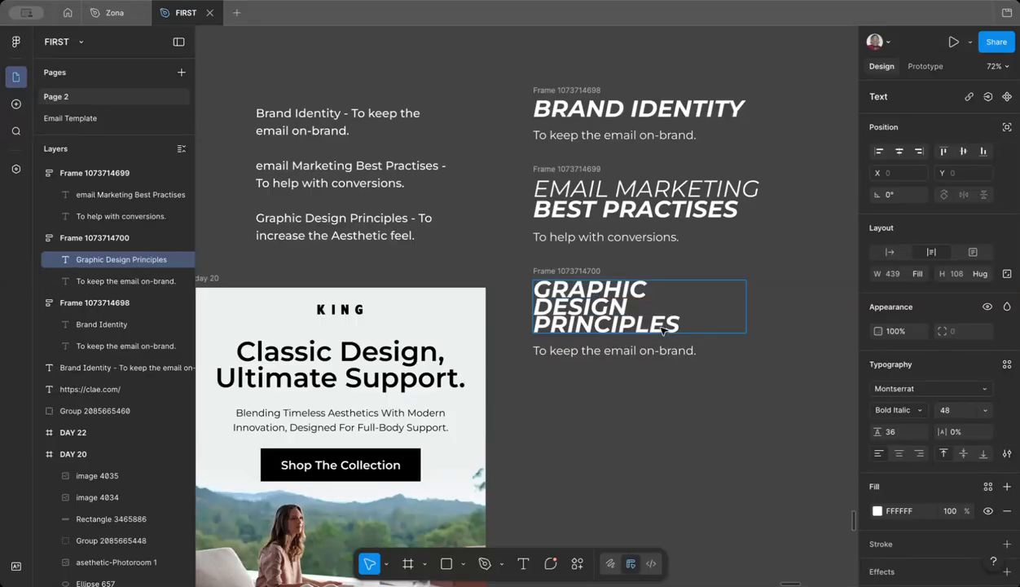
key("Escape")
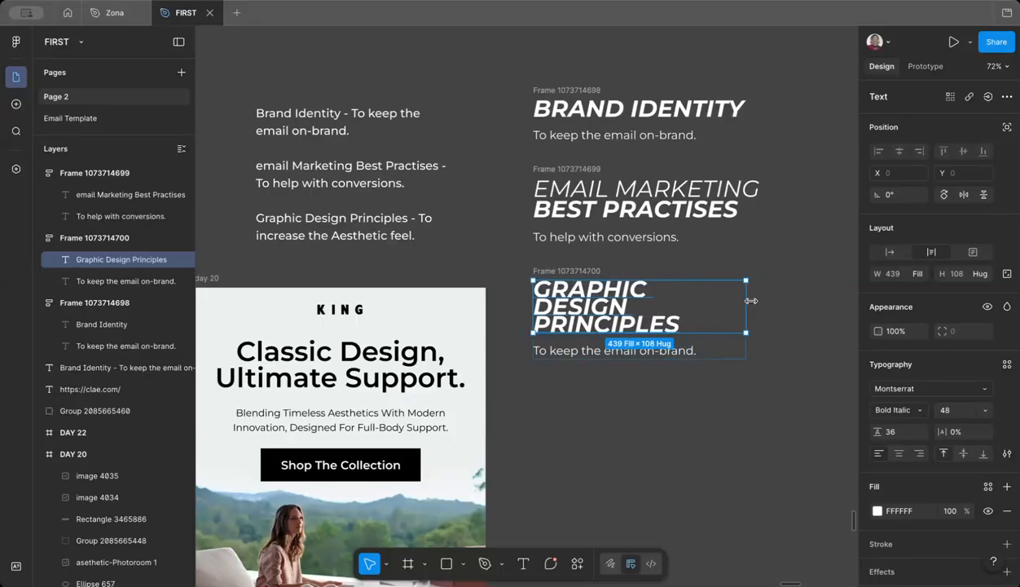
Step: Widen the third heading to about 471 and change the words "GRAPHIC DESIGN" to the Italic font style
left_click_drag(751, 301, 535, 283)
double_click(635, 289)
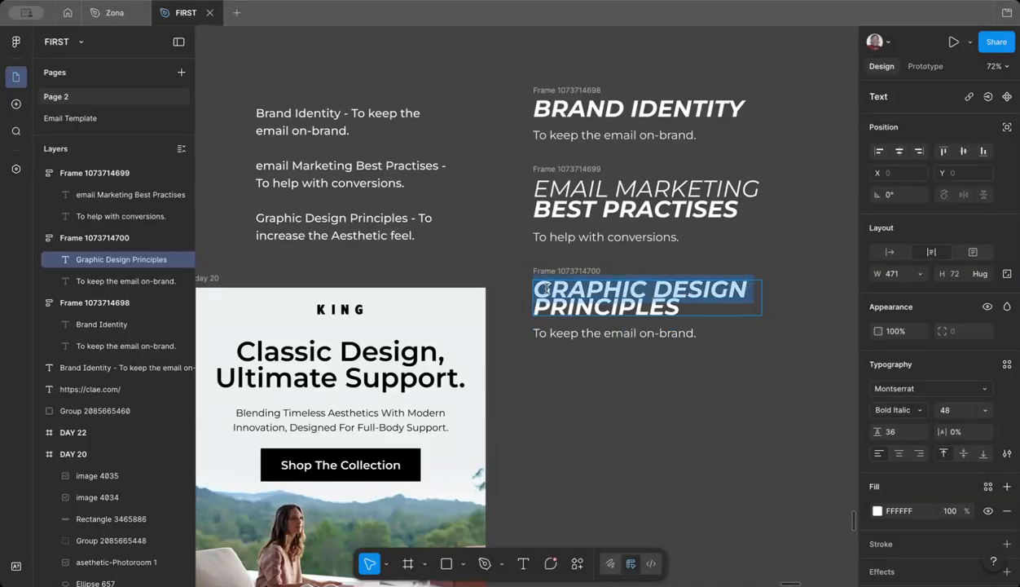
left_click(903, 416)
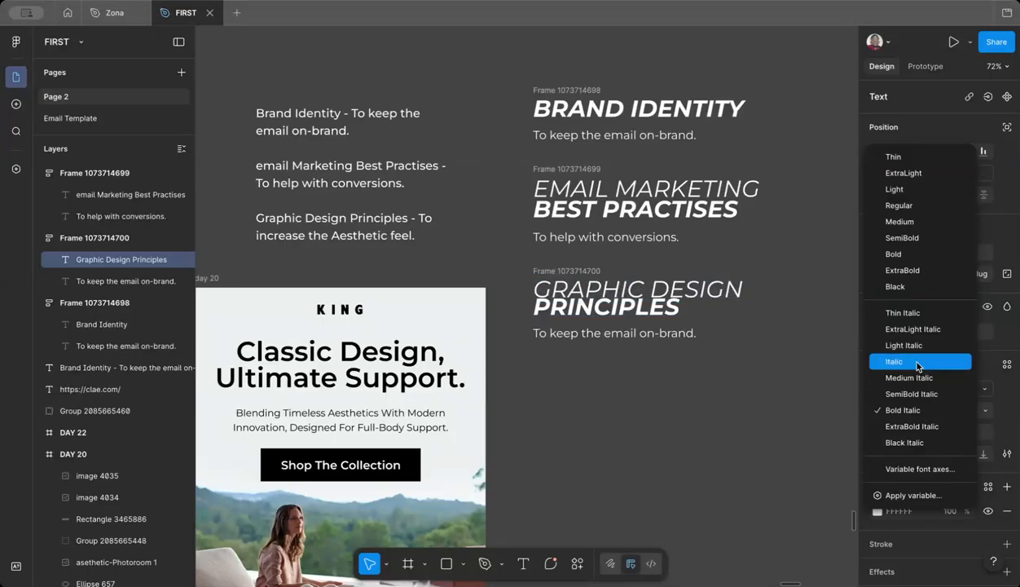
left_click(897, 355)
key("Escape")
Step: Set the line height of the Graphic Design Principles heading to 43
left_click(896, 432)
type("4")
key("Return")
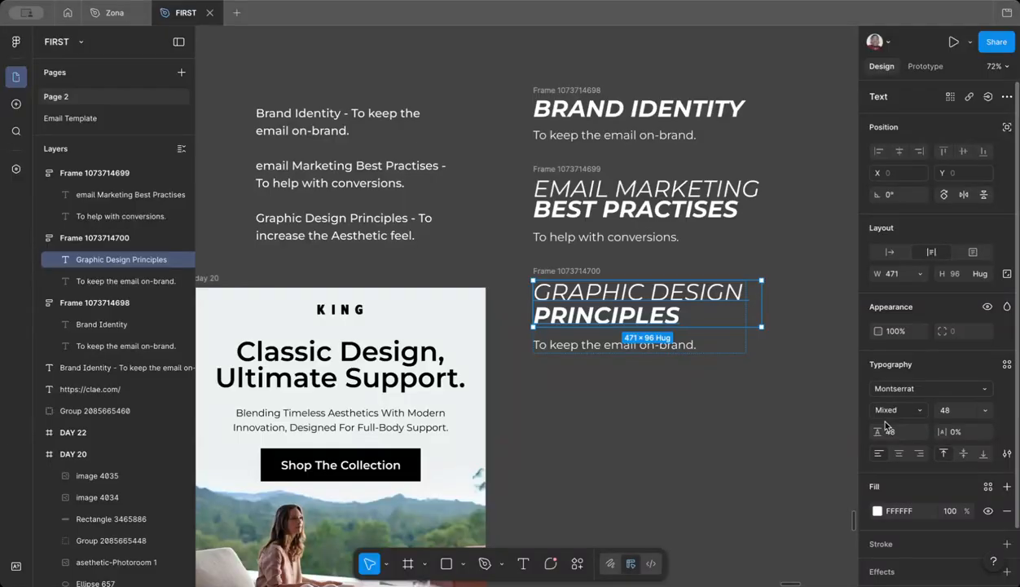
type("43")
key("Return")
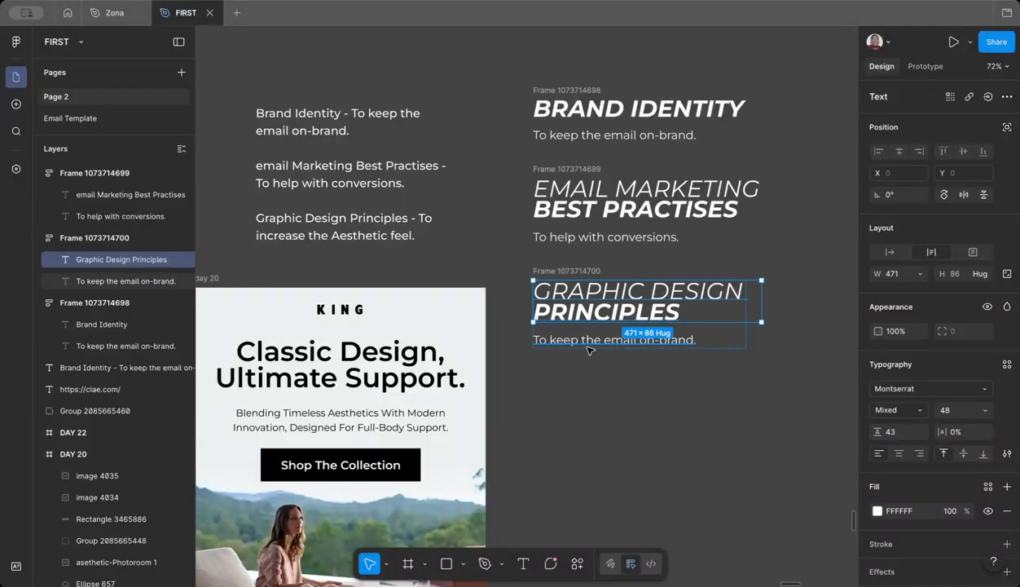
Step: Replace the third block's caption with "To increase the Aesthetic feel." from the notes text
left_click(372, 223)
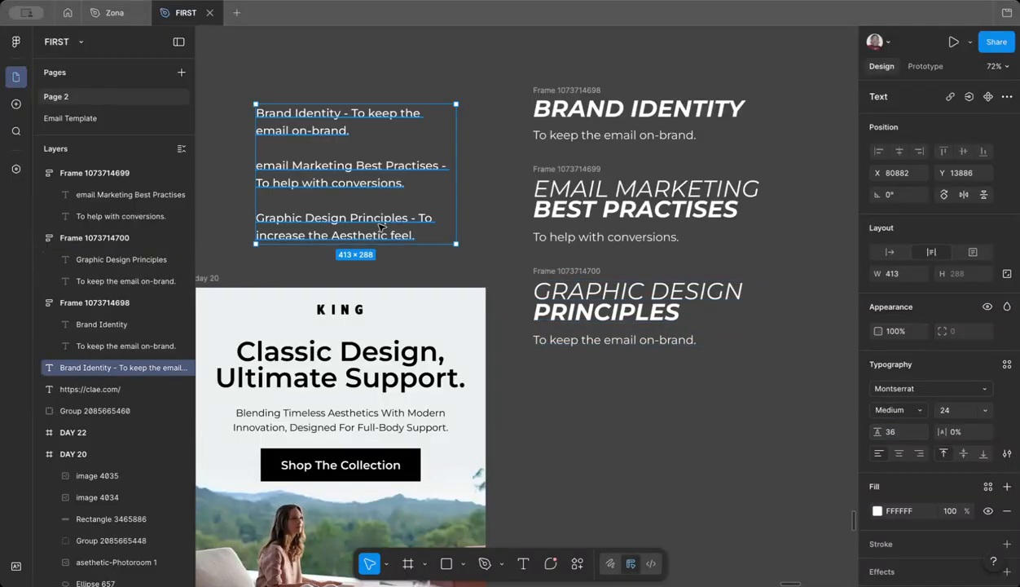
double_click(425, 217)
left_click_drag(422, 216, 386, 236)
key("super+c")
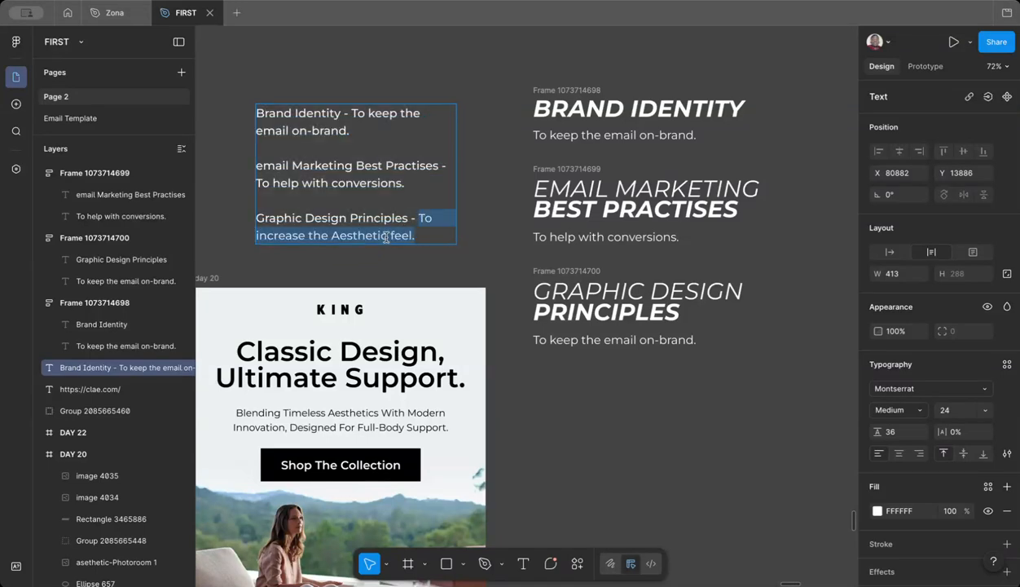
double_click(682, 338)
right_click(682, 342)
left_click(698, 369)
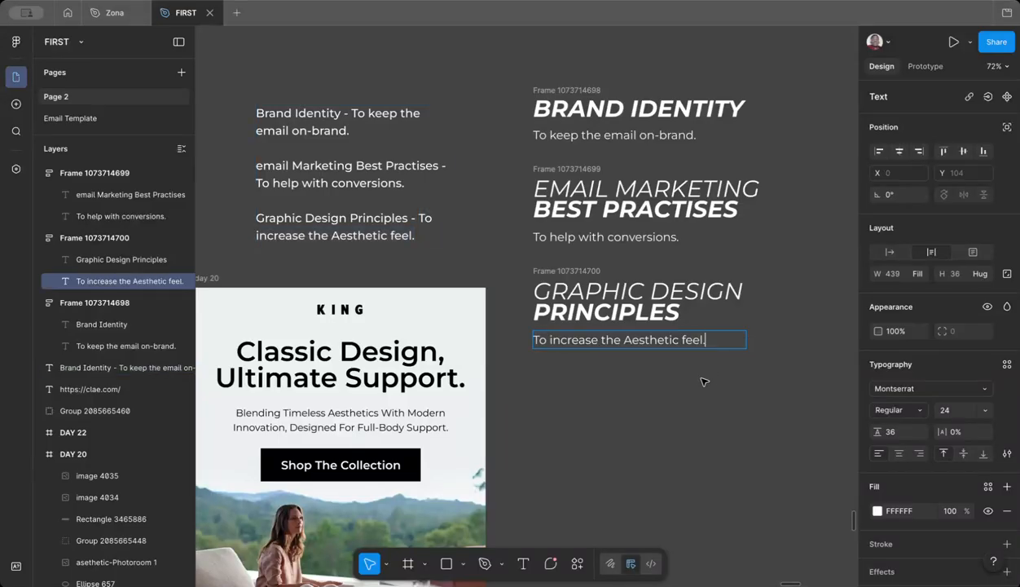
Step: Delete the original notes text listing the three principles with their explanations
left_click(636, 383)
left_click(329, 133)
key("Delete")
Step: Group the three heading blocks and move the group directly above the day 20 email design
scroll(328, 133, "down", 5)
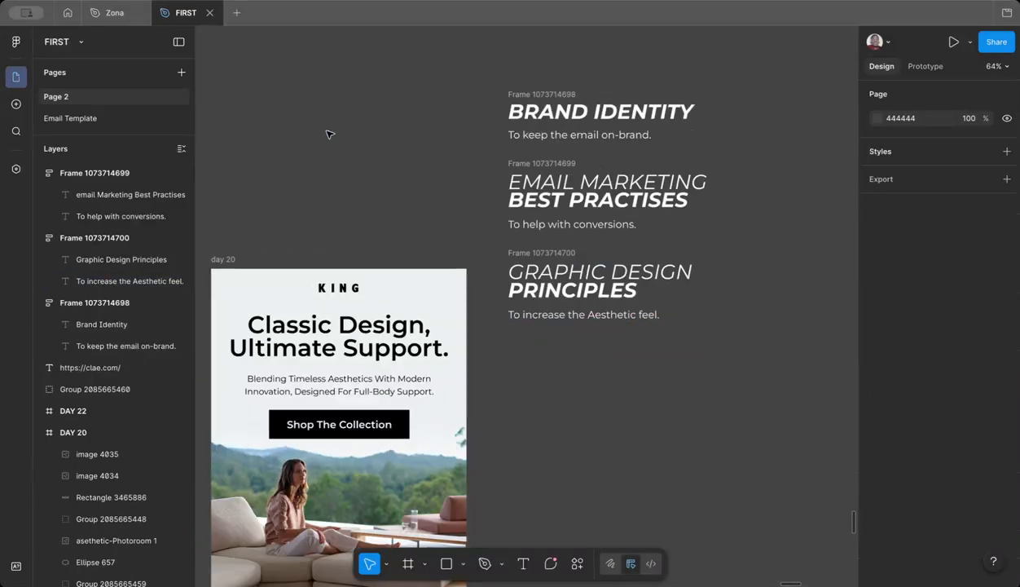
left_click_drag(431, 61, 635, 308)
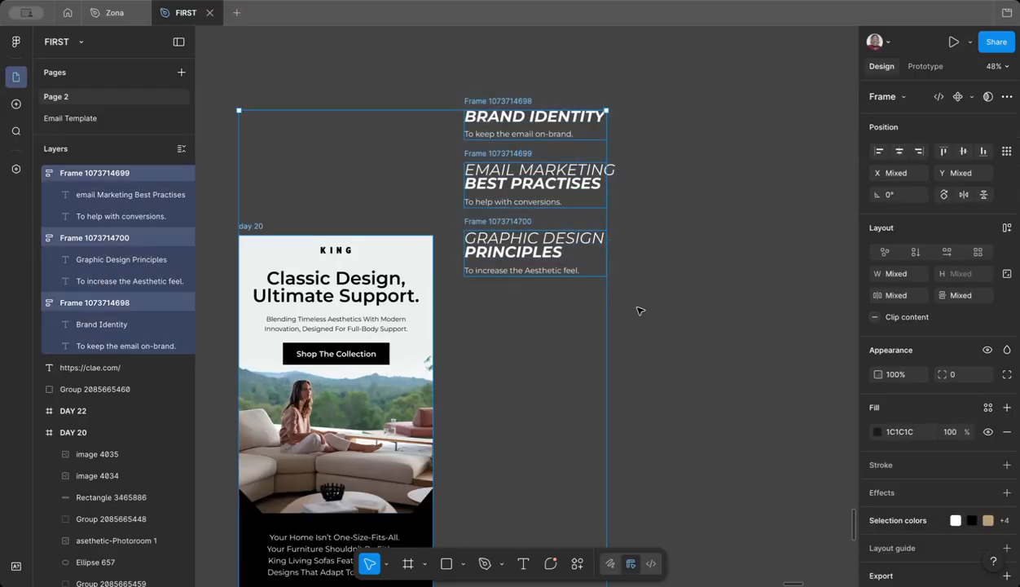
left_click(638, 287)
left_click_drag(454, 78, 636, 294)
key("ctrl+g")
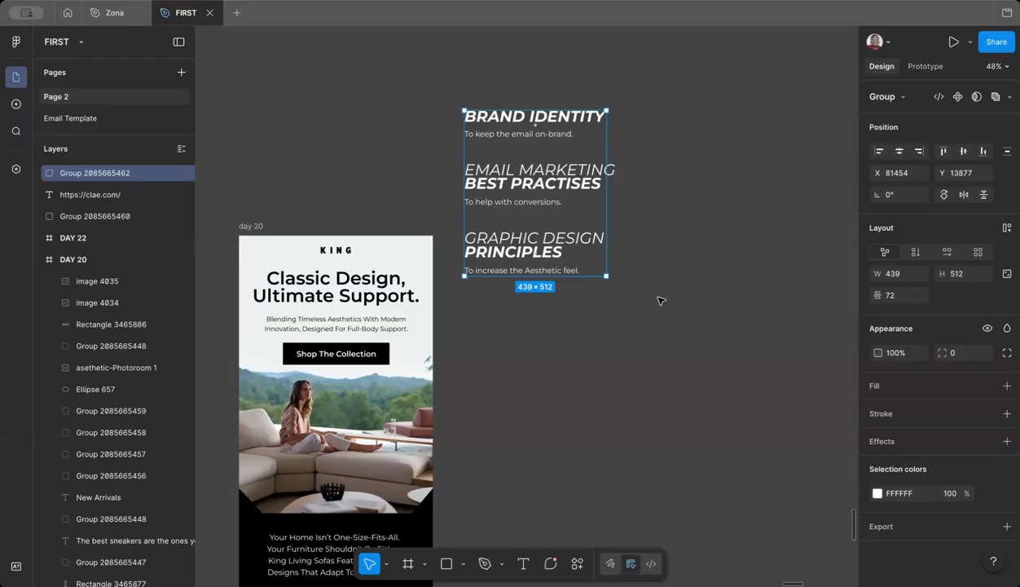
left_click_drag(499, 157, 366, 118)
left_click(551, 152)
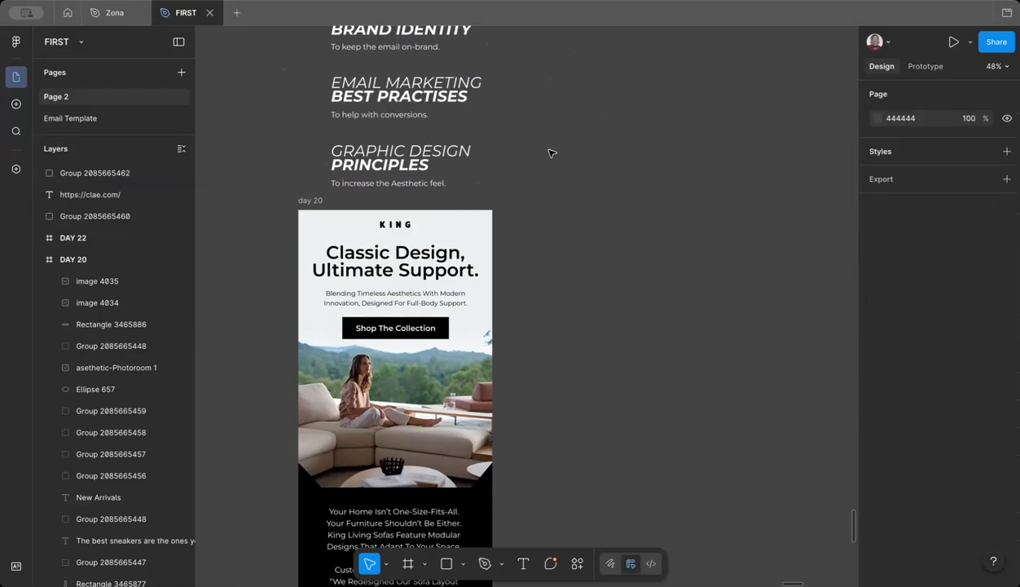
Step: Shift the day 20 email frame slightly away from the heading group to X 80777, Y 14290
scroll(550, 153, "left", 5)
scroll(551, 152, "up", 1)
scroll(504, 72, "up", 5)
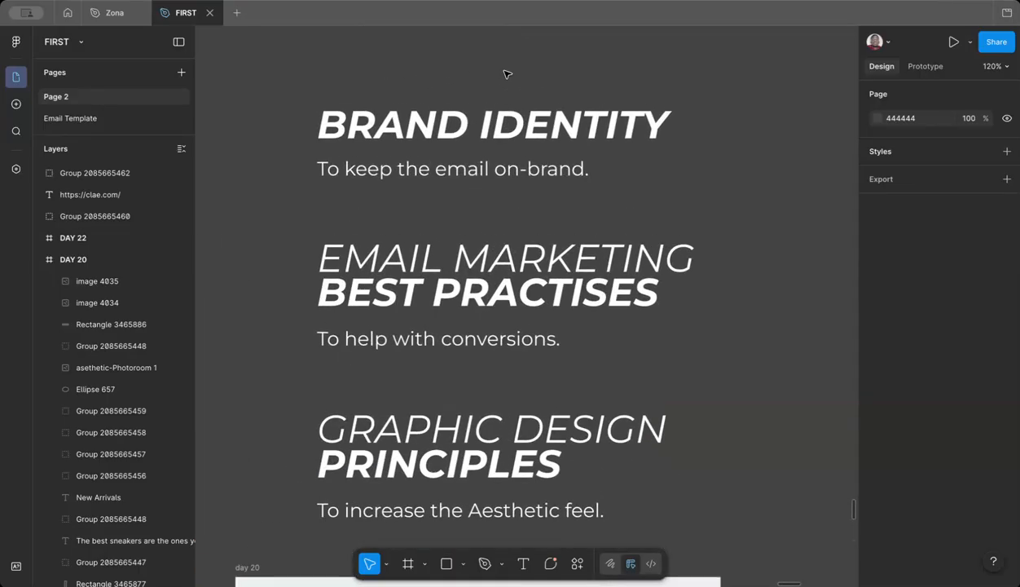
scroll(528, 206, "down", 5)
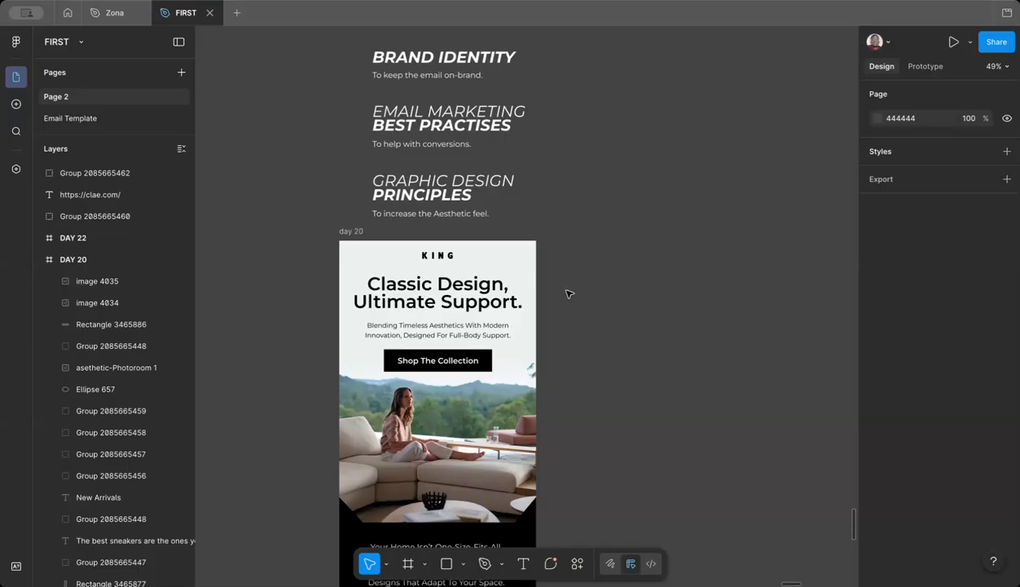
scroll(569, 294, "down", 5)
scroll(568, 293, "up", 4)
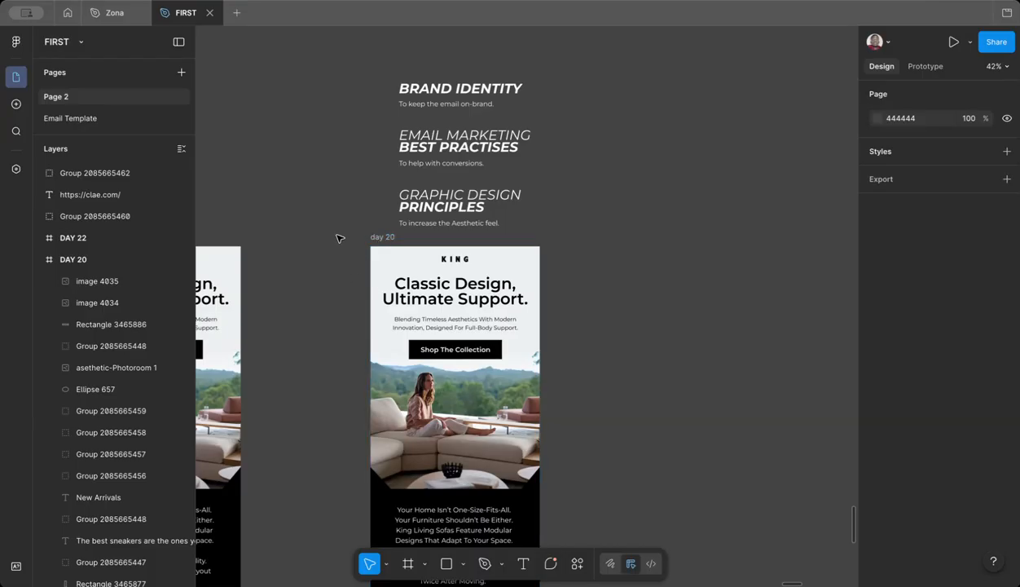
left_click(385, 238)
left_click_drag(387, 241, 391, 248)
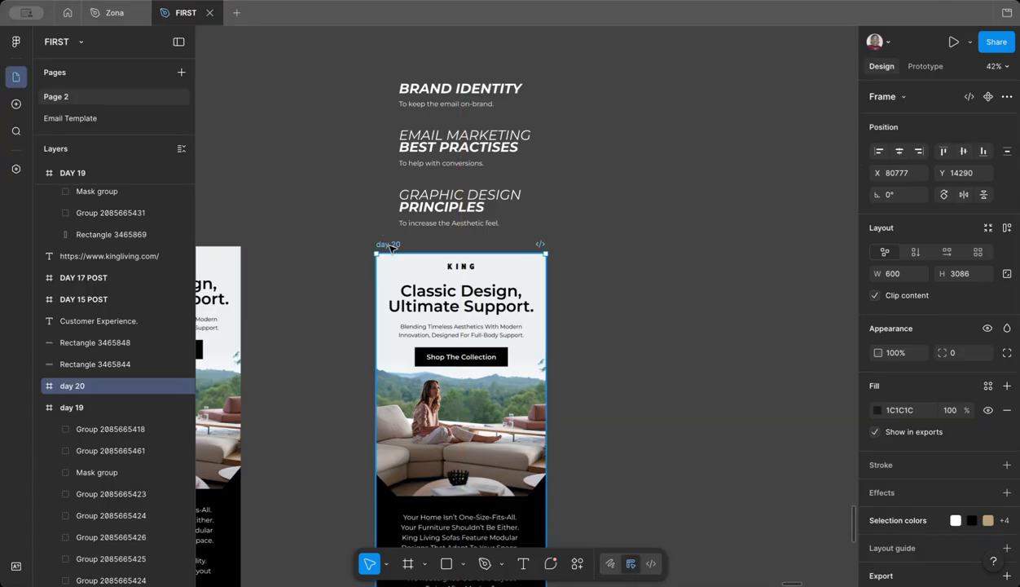
left_click(610, 298)
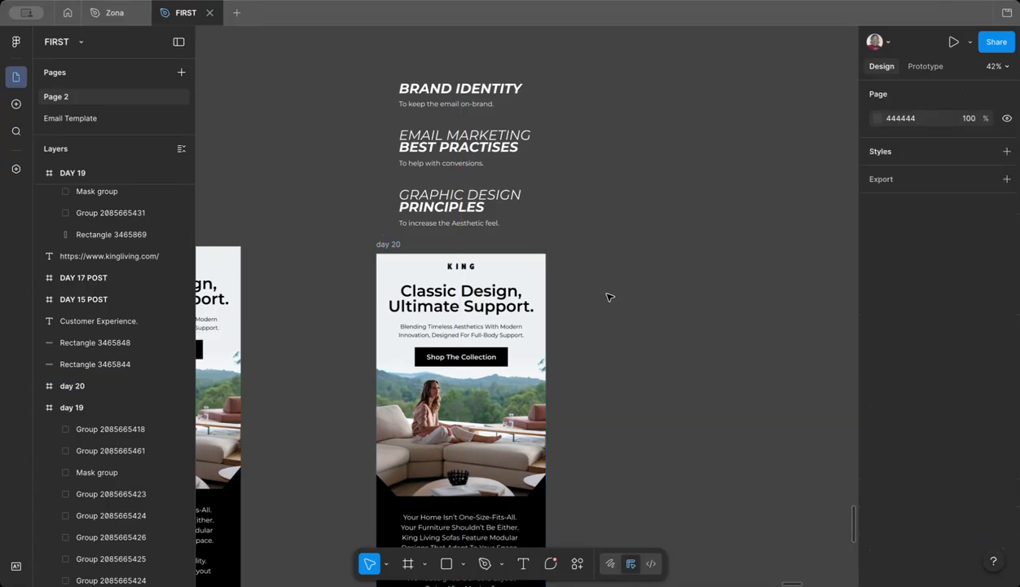
Step: Examine the headline, supporting text and shop button in the day 20 email's hero section
left_click(477, 303)
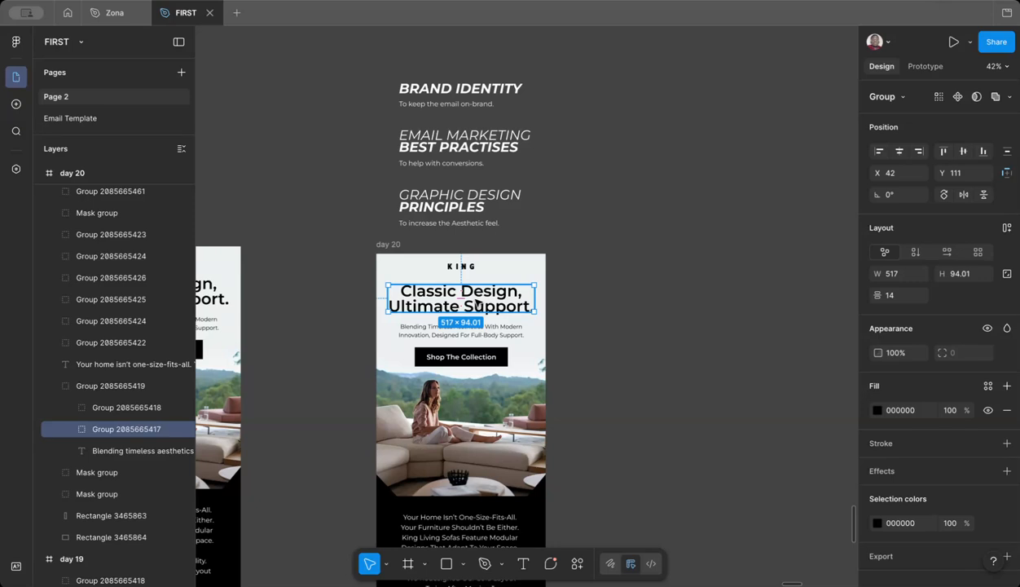
scroll(425, 305, "up", 5)
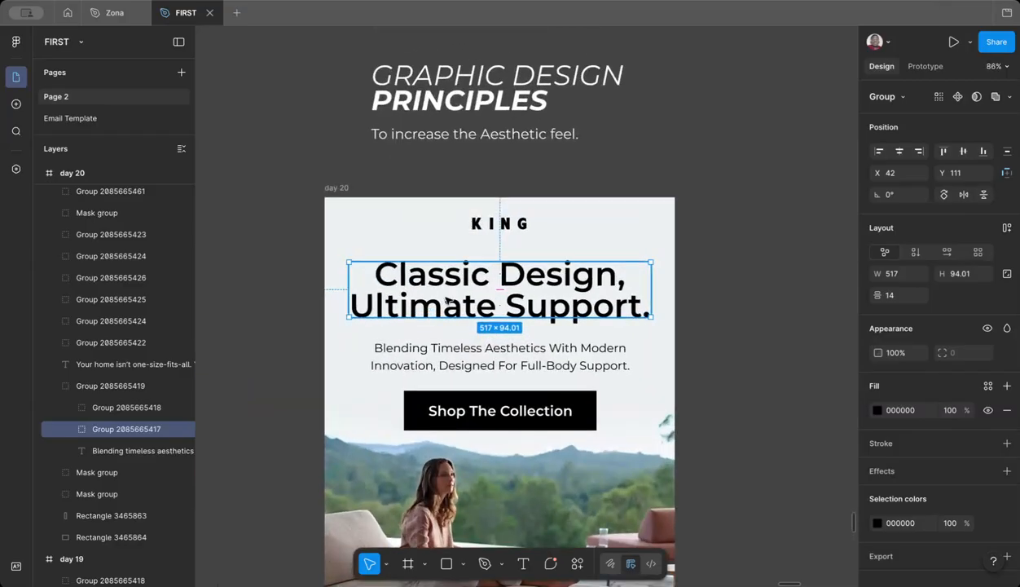
left_click(717, 314)
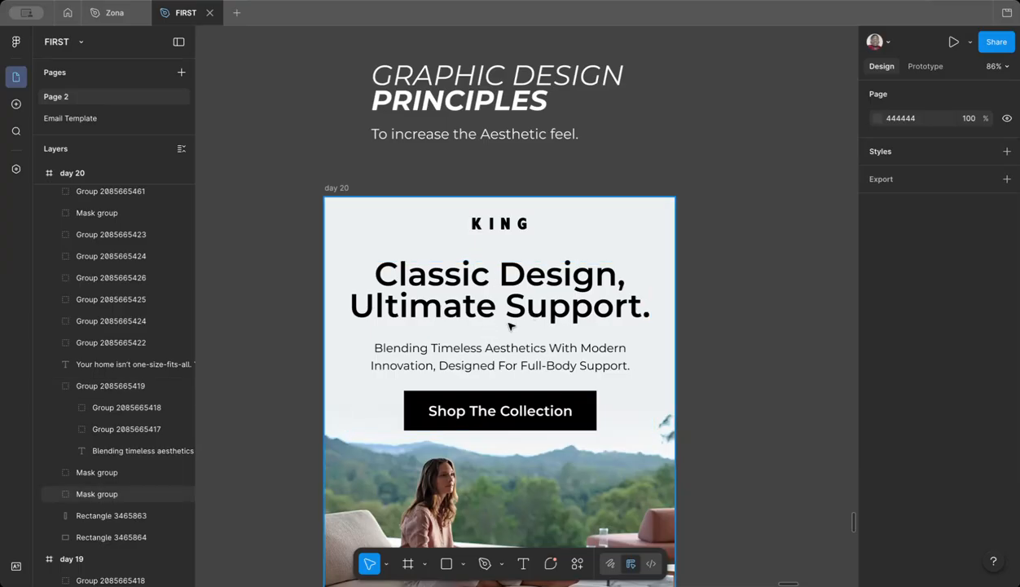
scroll(499, 318, "down", 3)
scroll(509, 326, "up", 2)
scroll(479, 330, "down", 2)
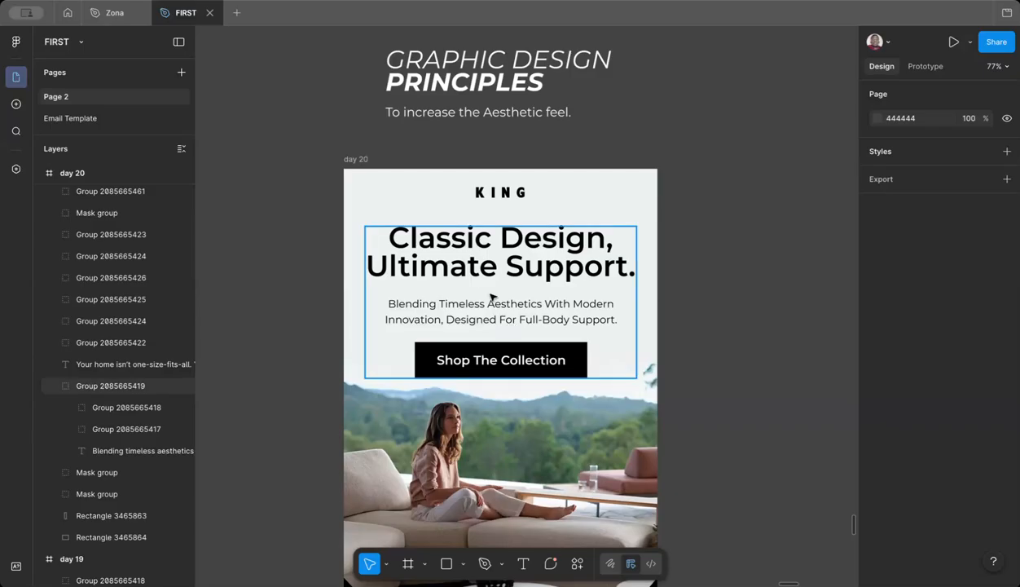
scroll(528, 306, "down", 3)
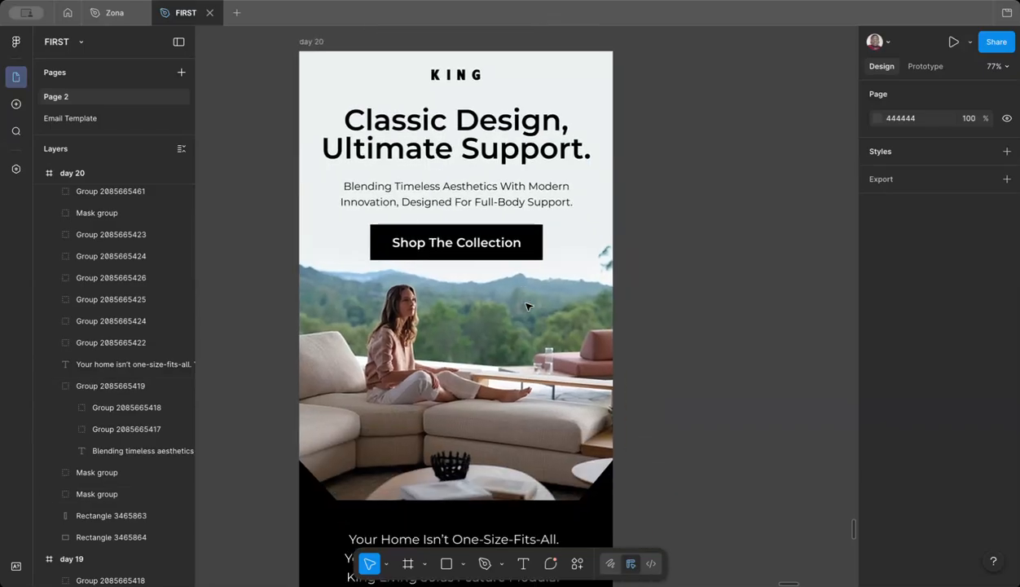
Step: Examine the day 20 hero photo of the woman on the sofa up close and within the whole layout
scroll(418, 361, "up", 5)
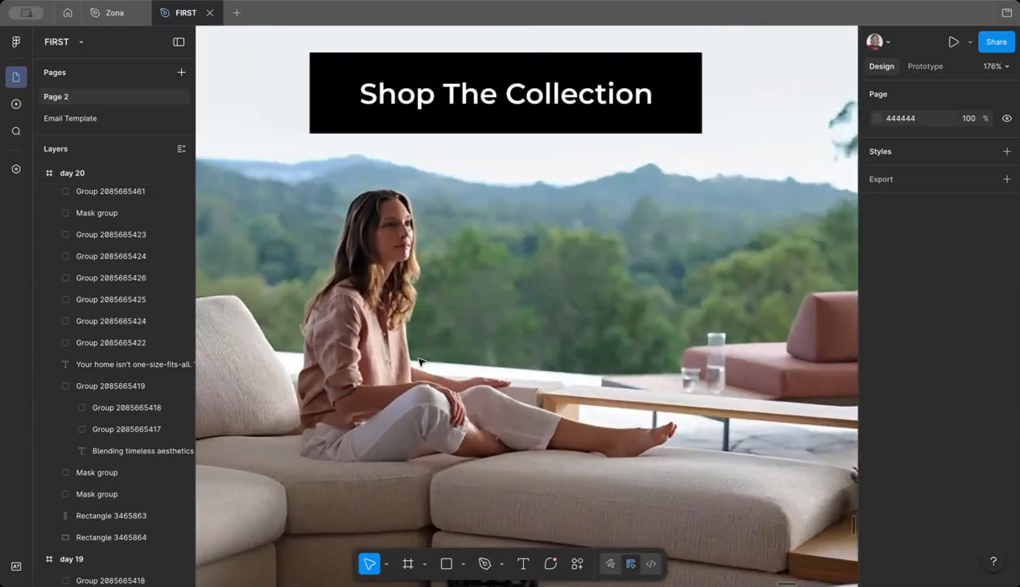
scroll(419, 361, "left", 2)
scroll(402, 320, "up", 4)
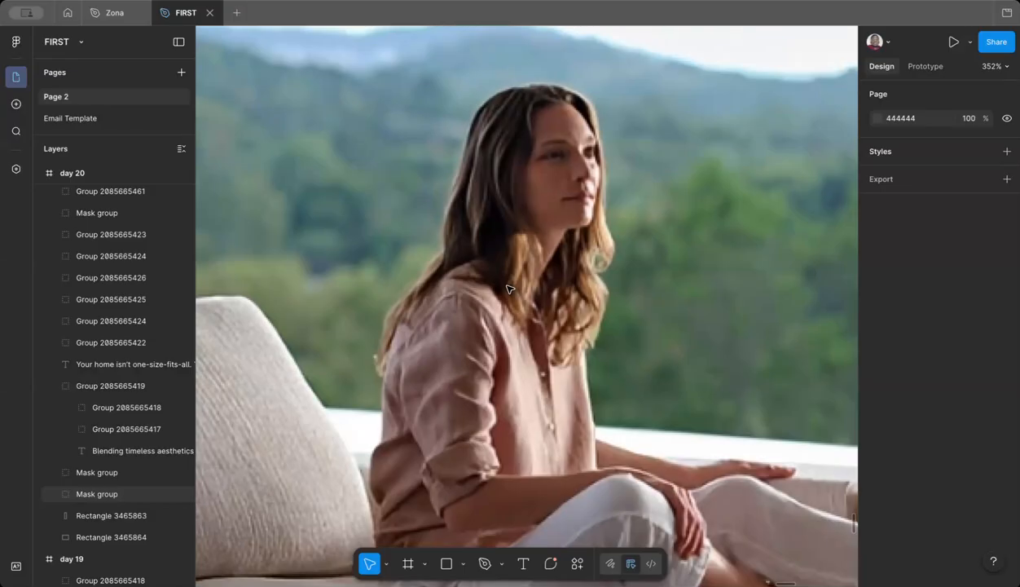
scroll(507, 289, "down", 8)
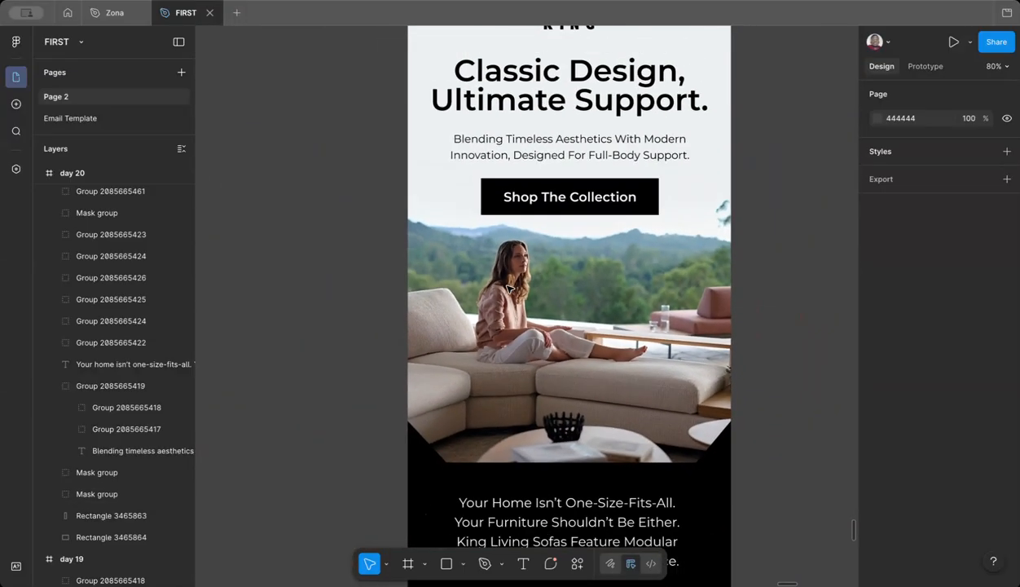
scroll(503, 280, "up", 5)
scroll(489, 261, "down", 4)
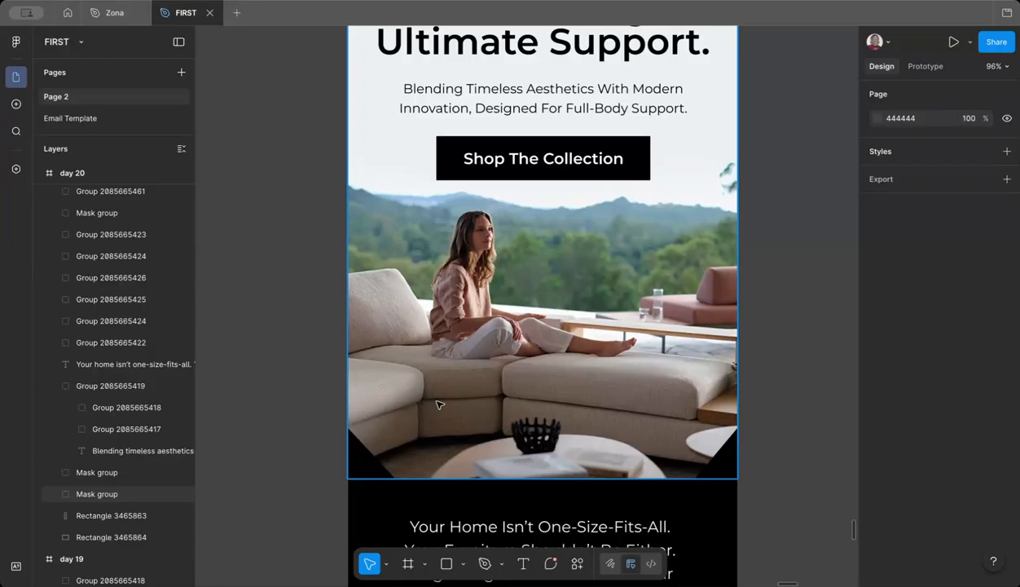
scroll(440, 407, "down", 2)
scroll(439, 407, "right", 2)
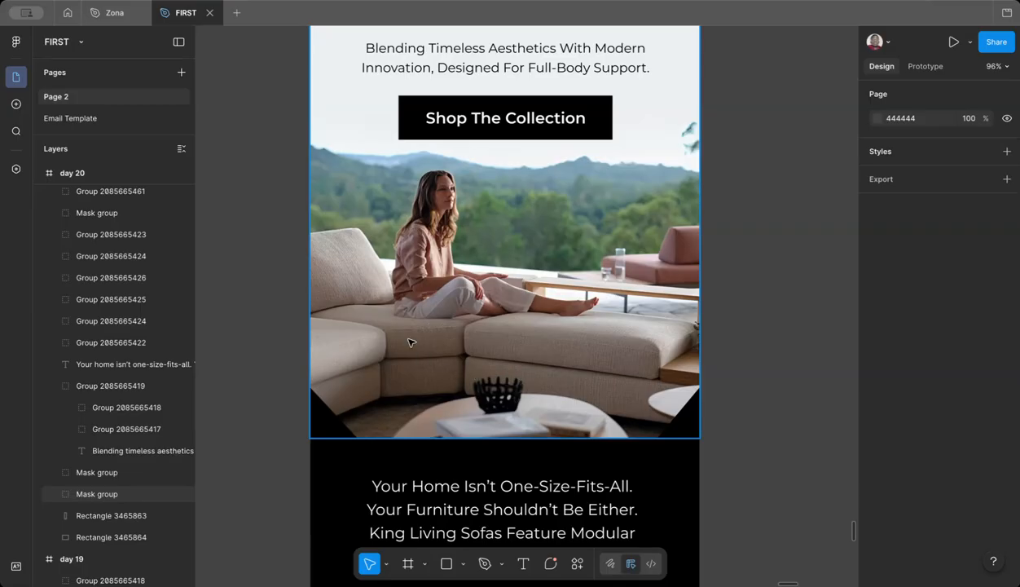
scroll(638, 413, "down", 3)
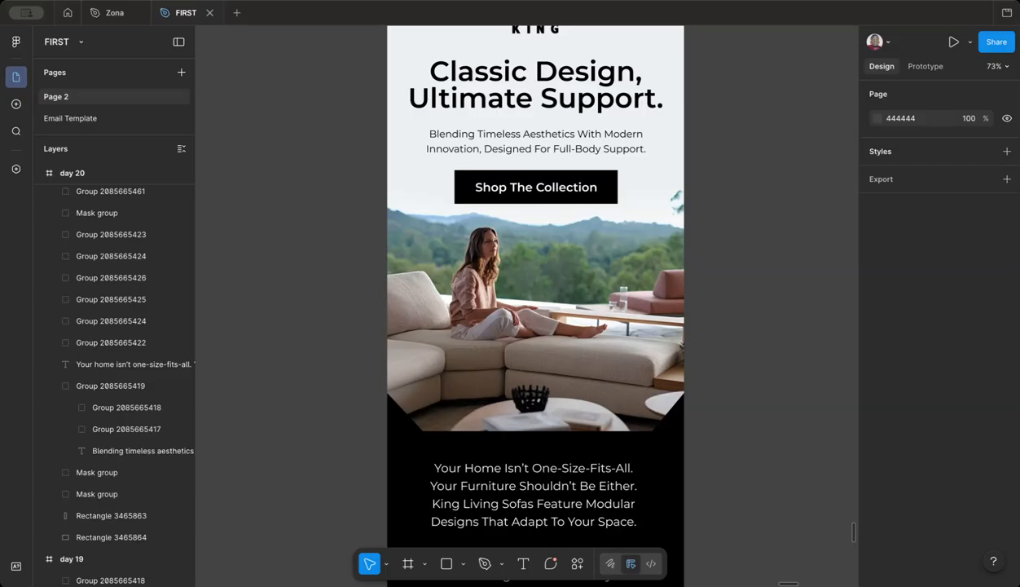
scroll(714, 317, "down", 3)
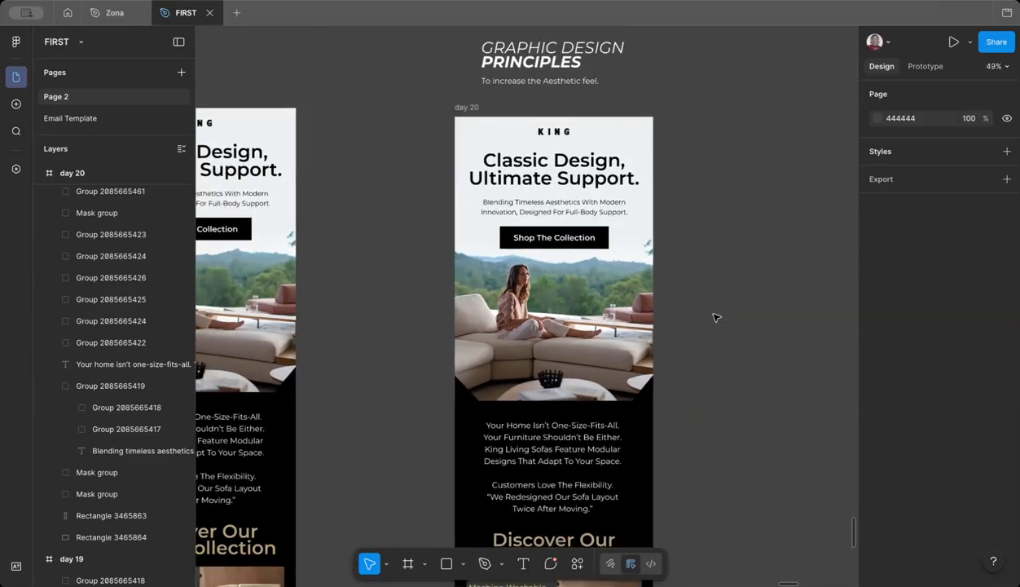
scroll(715, 317, "right", 2)
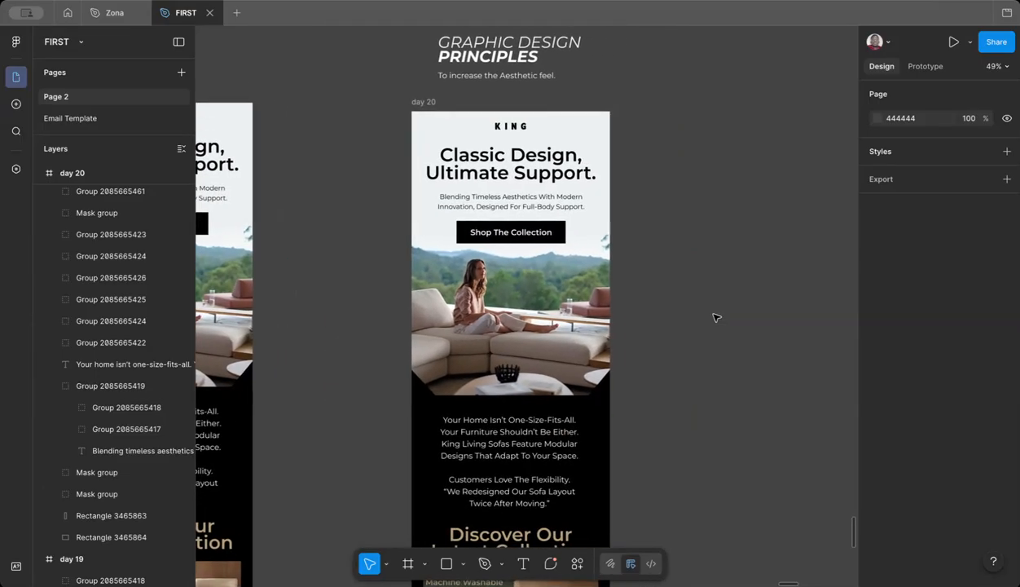
scroll(528, 290, "up", 5)
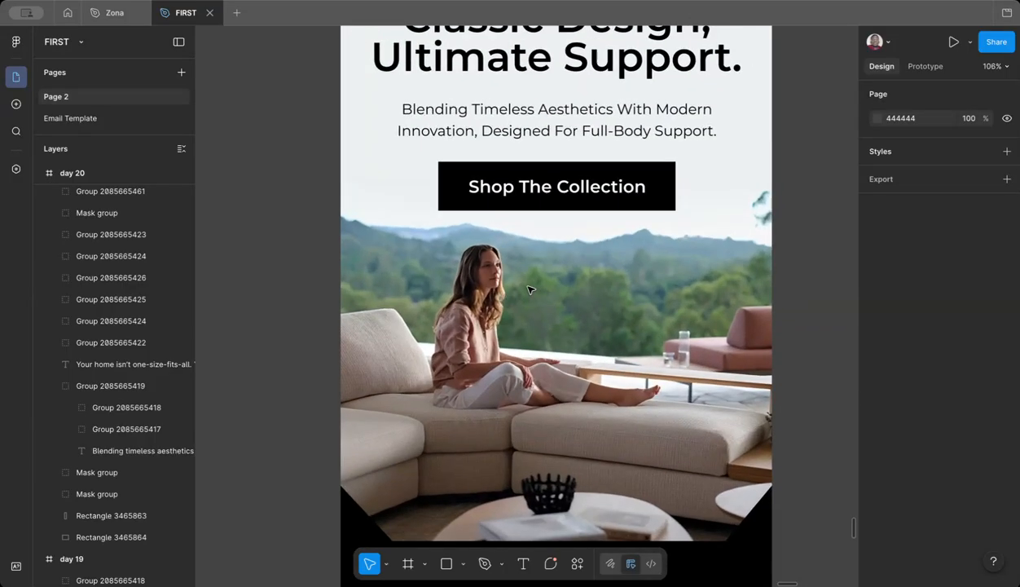
scroll(529, 290, "down", 2)
scroll(528, 289, "left", 1)
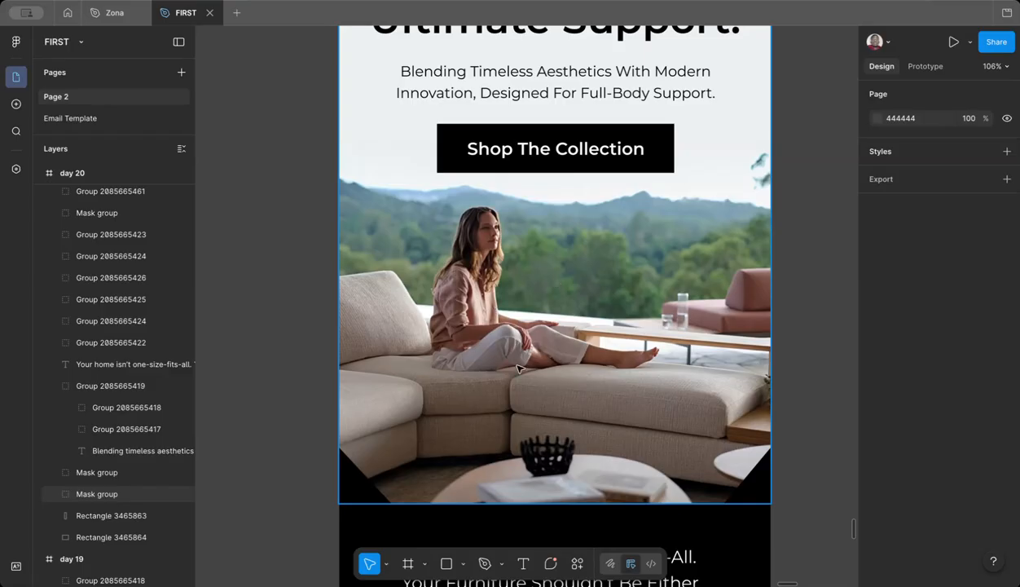
scroll(517, 349, "down", 4)
scroll(517, 348, "down", 1)
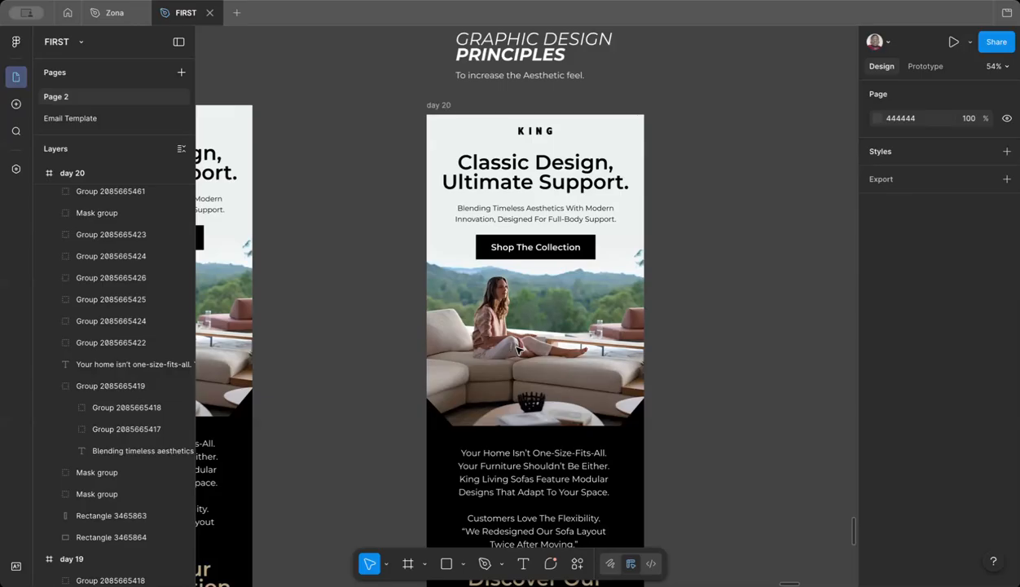
Step: Duplicate the three-heading group into the empty space beside the day 20 email and ungroup the copy into separate blocks
scroll(517, 349, "right", 2)
scroll(517, 349, "down", 2)
scroll(512, 346, "down", 2)
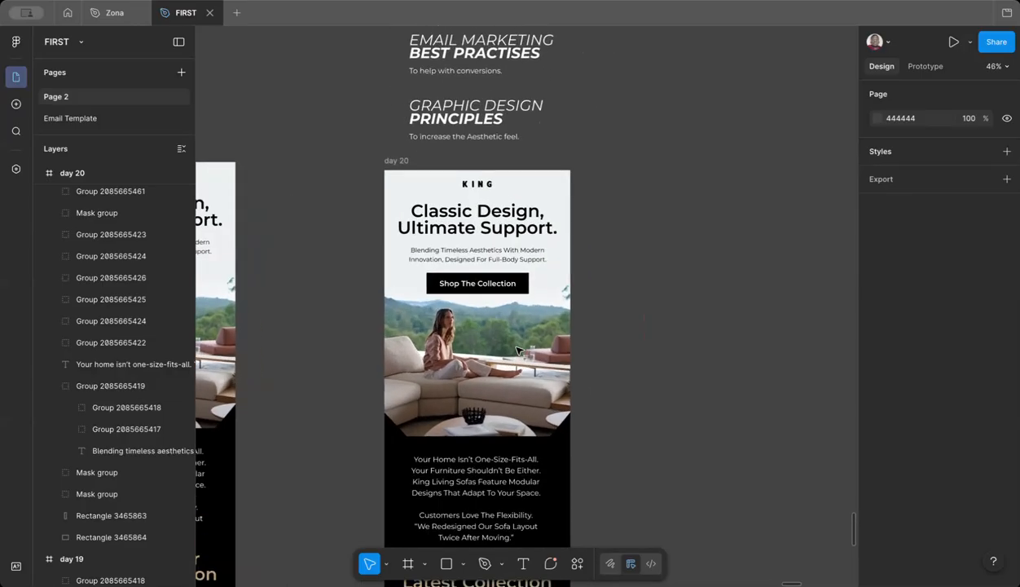
scroll(658, 395, "up", 1)
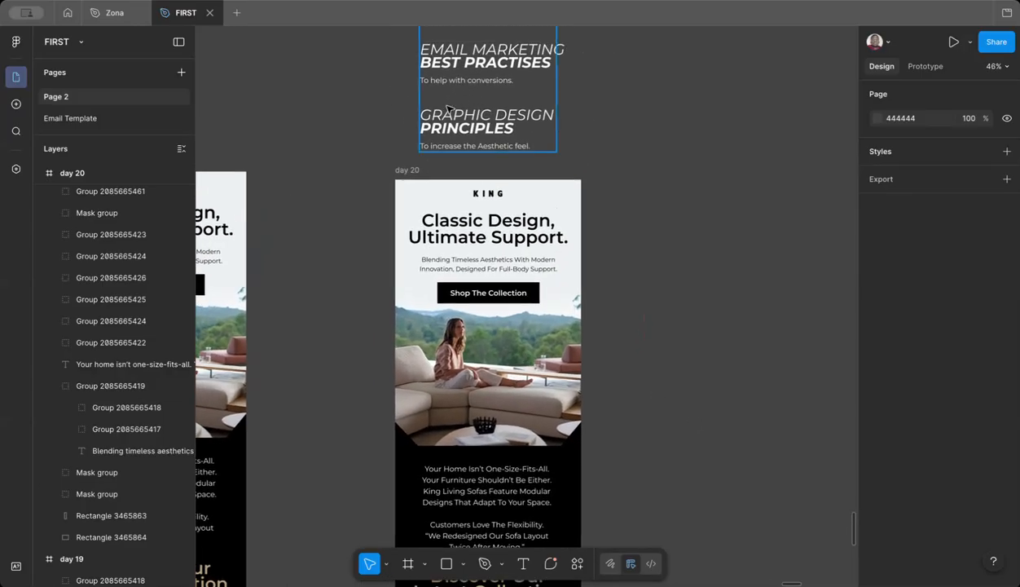
scroll(450, 118, "up", 1)
scroll(449, 118, "up", 1)
left_click(424, 126)
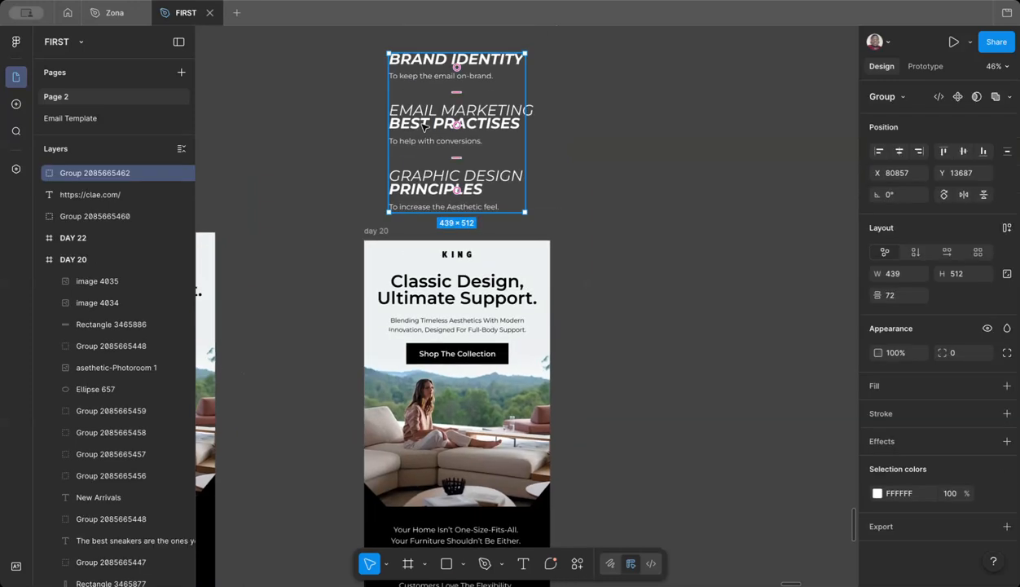
left_click_drag(424, 126, 664, 271)
key("shift+a")
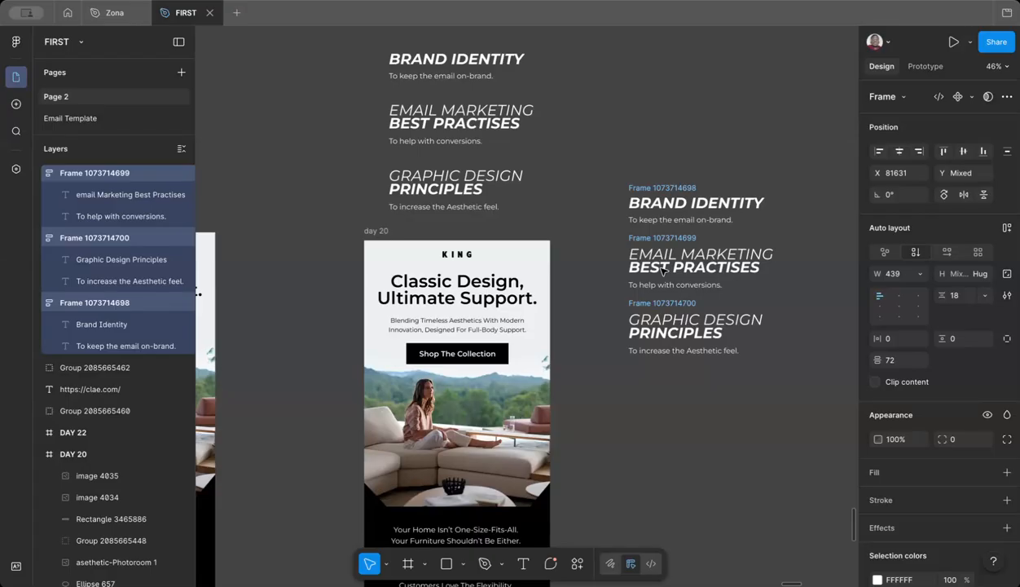
Step: Delete the copied Email Marketing Best Practises and Graphic Design Principles blocks
left_click(673, 238)
key("Delete")
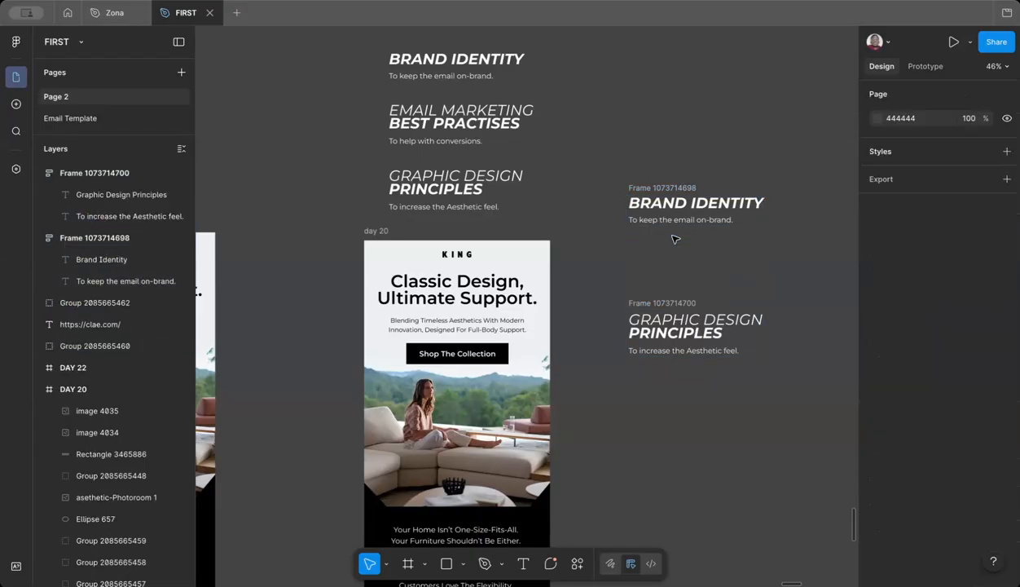
left_click(673, 303)
key("Delete")
scroll(672, 303, "right", 3)
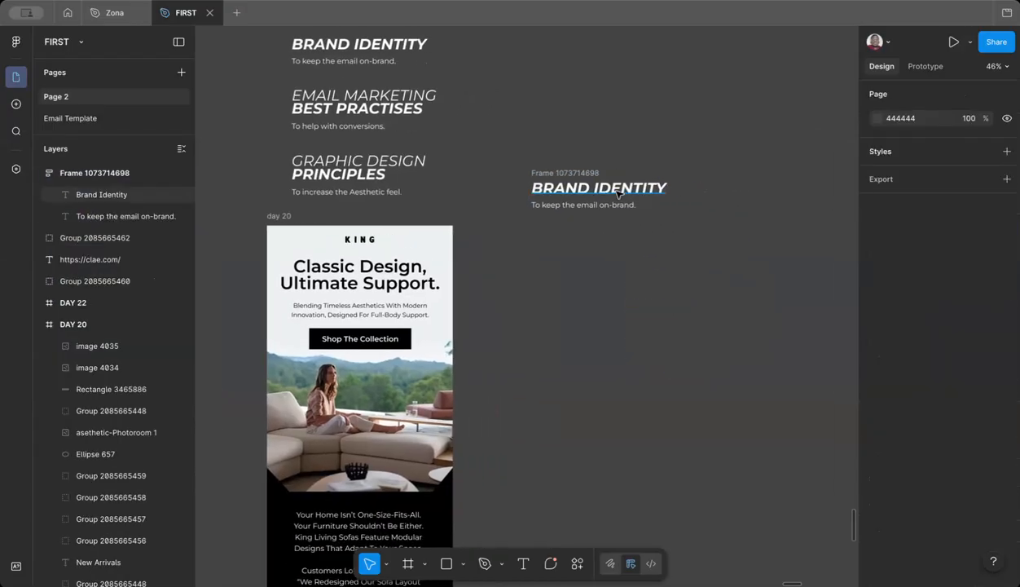
Step: Replace the copied Brand Identity heading with "LIFESTYLE IMAGERY" and widen its text box to fit on one line
double_click(617, 192)
scroll(620, 194, "up", 3)
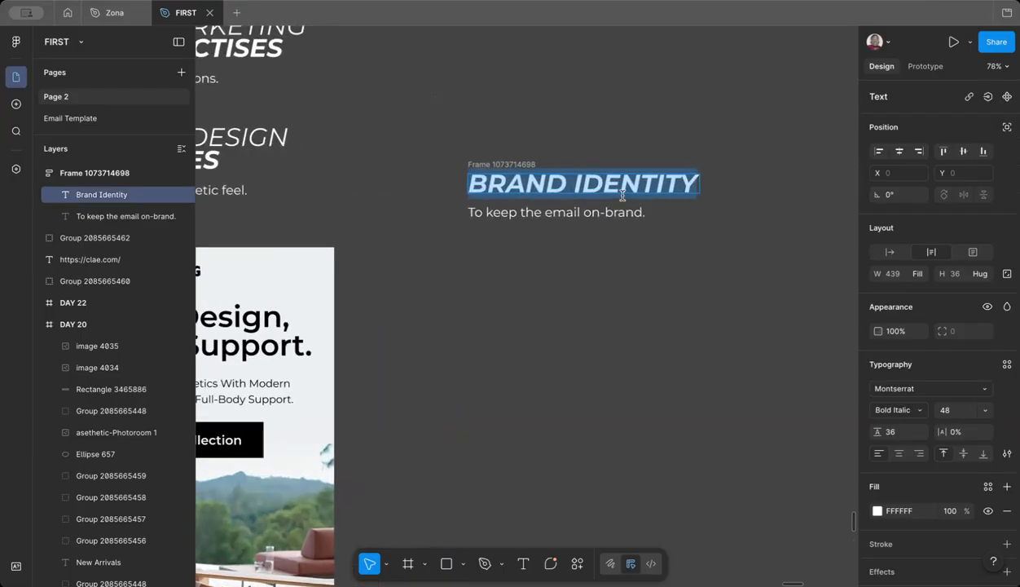
type("LIFE")
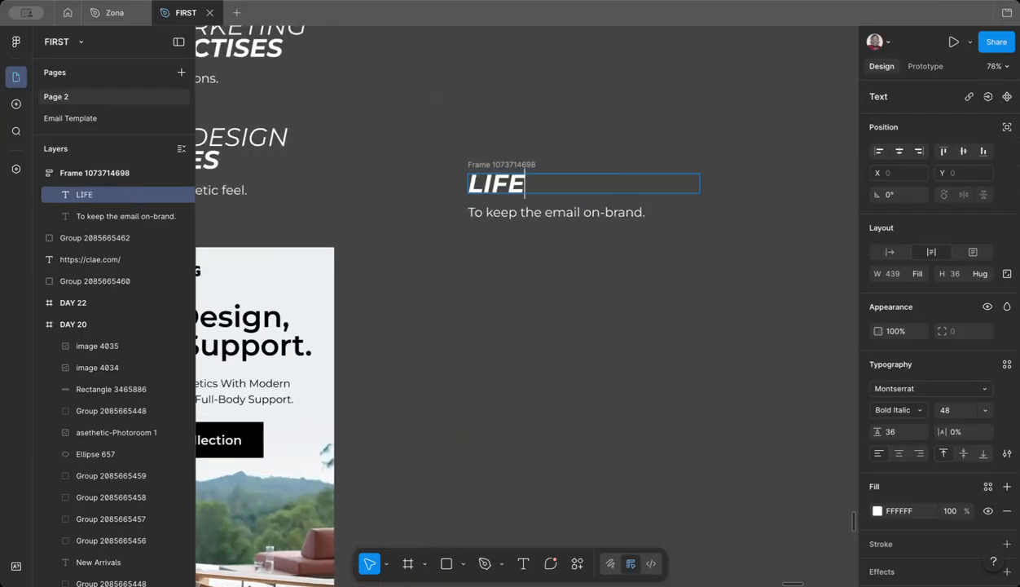
type("STYLE IAMG")
key("BackSpace")
key("BackSpace")
key("BackSpace")
type("MAR")
key("BackSpace")
key("Caps_Lock")
type("GERY")
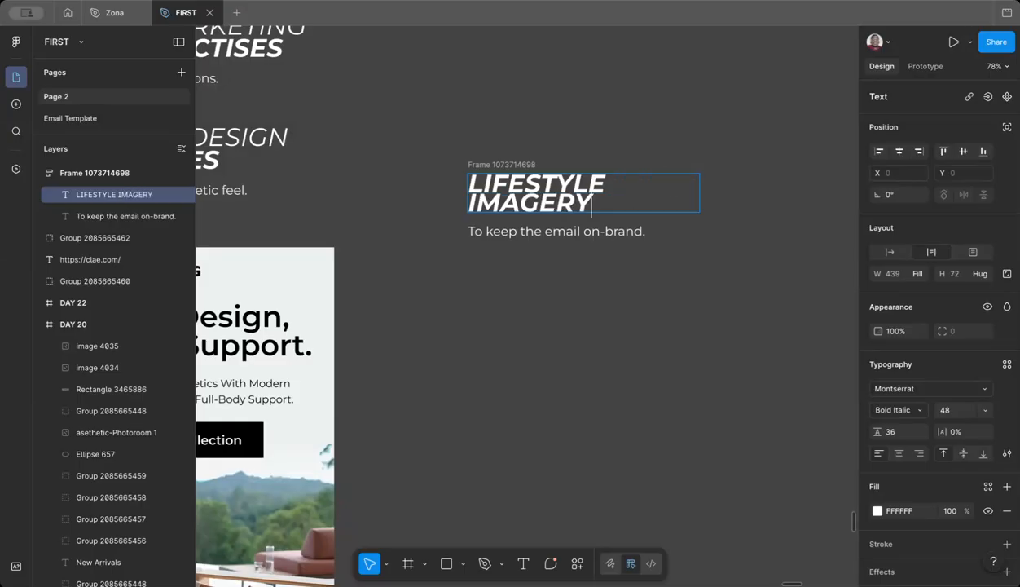
key("Escape")
left_click_drag(700, 188, 738, 186)
Step: Replace the Lifestyle Imagery block's caption with "This is a type of imagery where the audience is making use of the product."
left_click(603, 215)
double_click(602, 213)
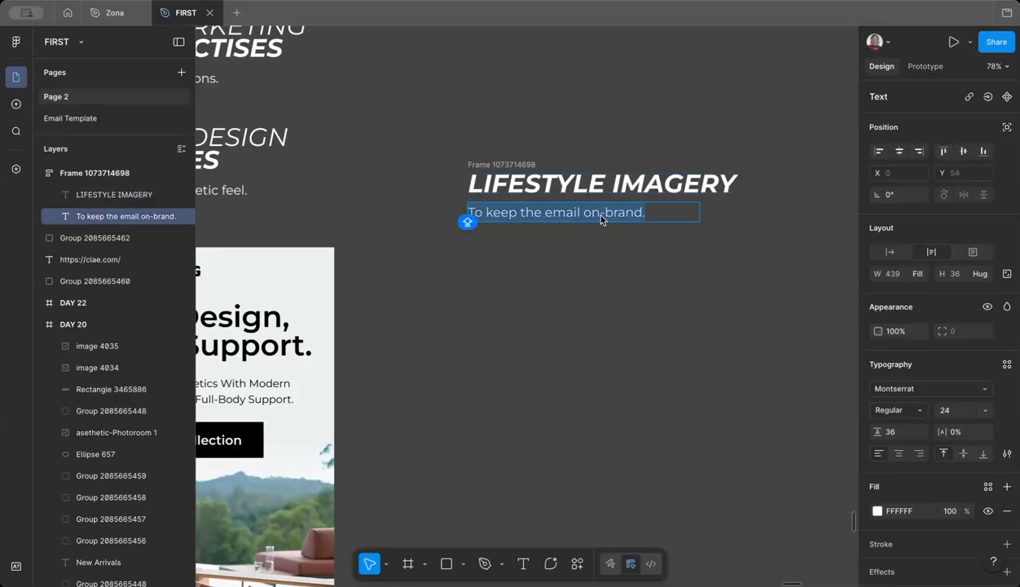
type("THIS")
key("BackSpace")
key("BackSpace")
key("BackSpace")
key("BackSpace")
key("Caps_Lock")
type("t")
key("BackSpace")
type("Tis is")
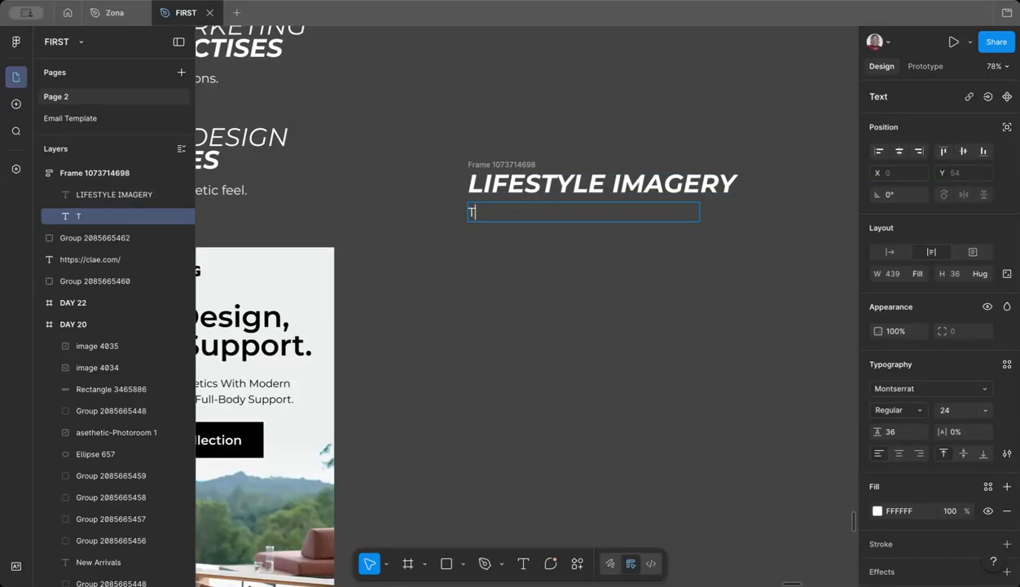
key("BackSpace")
key("BackSpace")
key("BackSpace")
key("BackSpace")
type("his is a type of imagr")
type("y")
key("BackSpace")
key("BackSpace")
key("BackSpace")
type("ery where ")
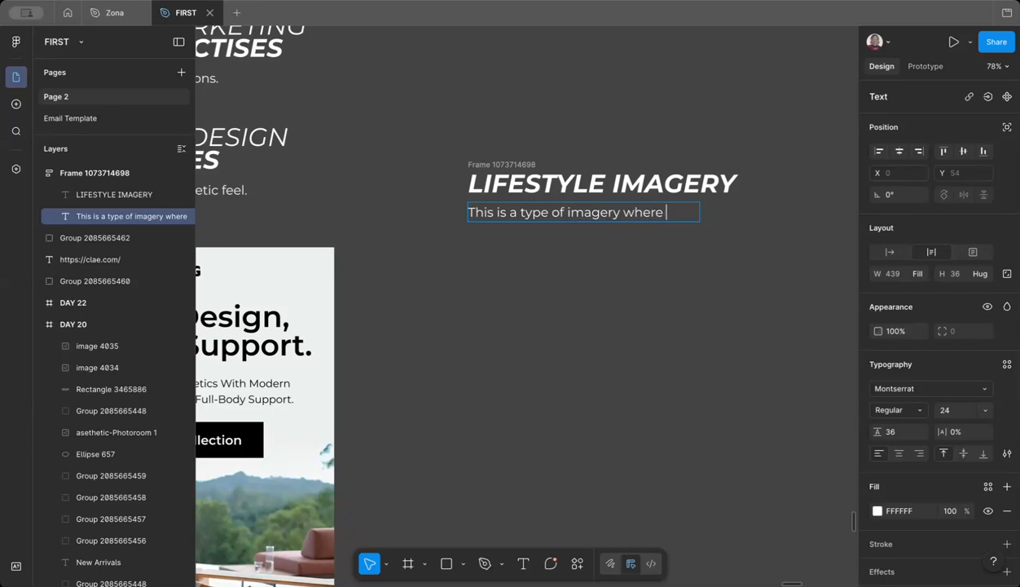
type("an actual")
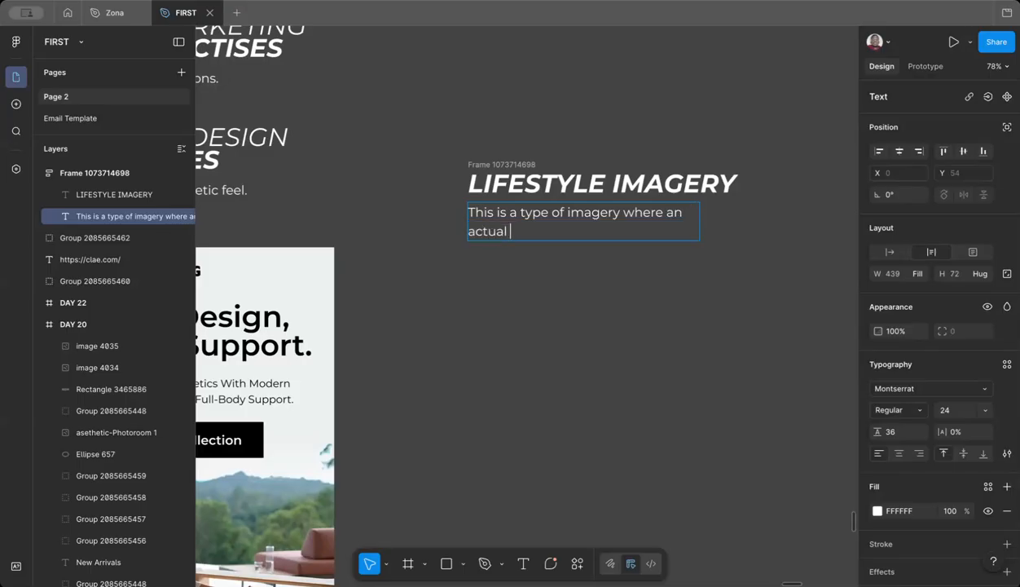
key("BackSpace")
key("BackSpace")
key("BackSpace")
key("BackSpace")
key("BackSpace")
key("BackSpace")
key("BackSpace")
key("BackSpace")
key("BackSpace")
key("BackSpace")
type("the a")
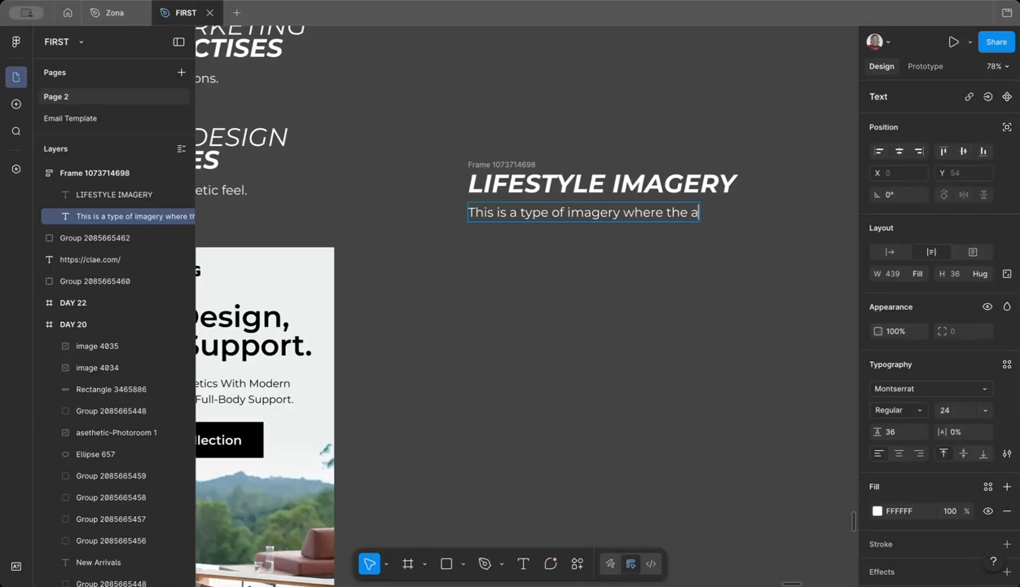
type("udience it ")
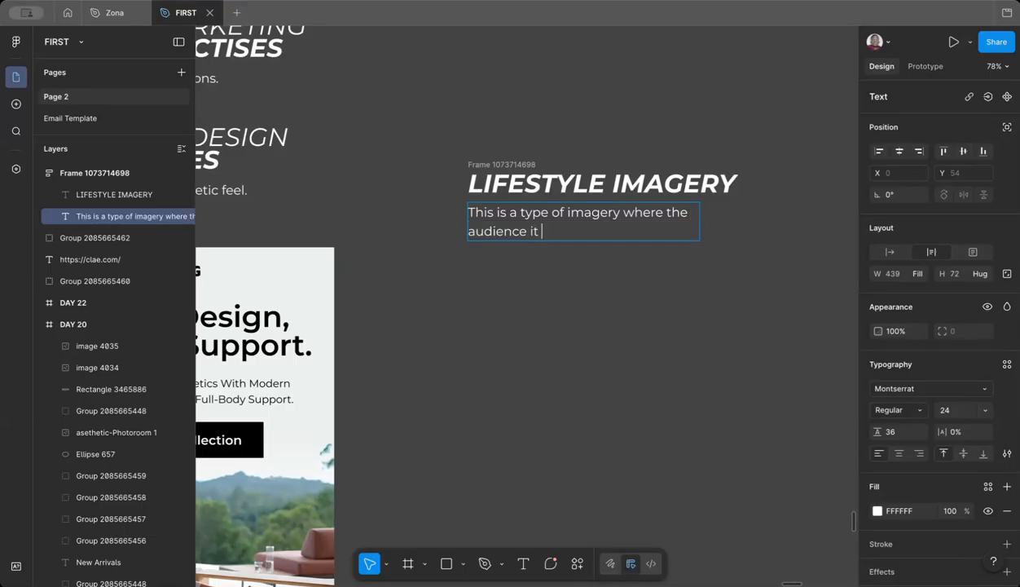
type("makei")
key("BackSpace")
type("ing us")
key("BackSpace")
type("us")
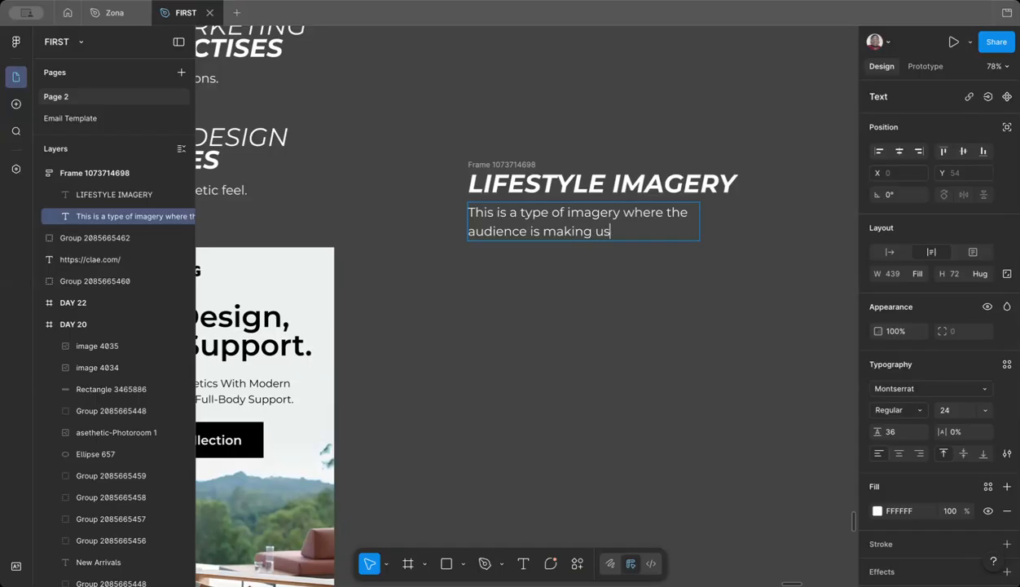
type("e of the product.")
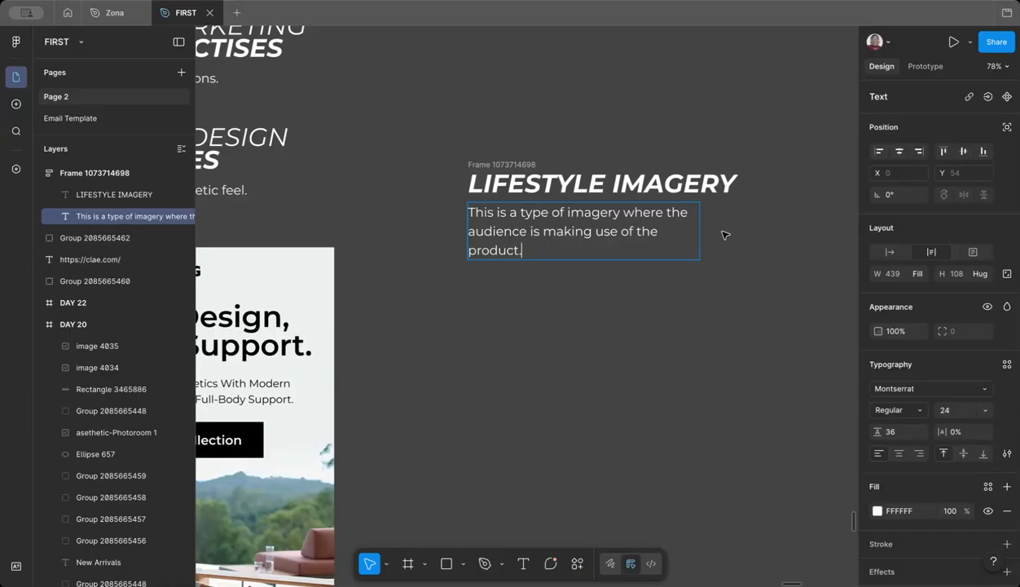
Step: Widen the Lifestyle Imagery caption's text box to 508 so the text fits on two lines
key("Escape")
left_click_drag(697, 230, 735, 230)
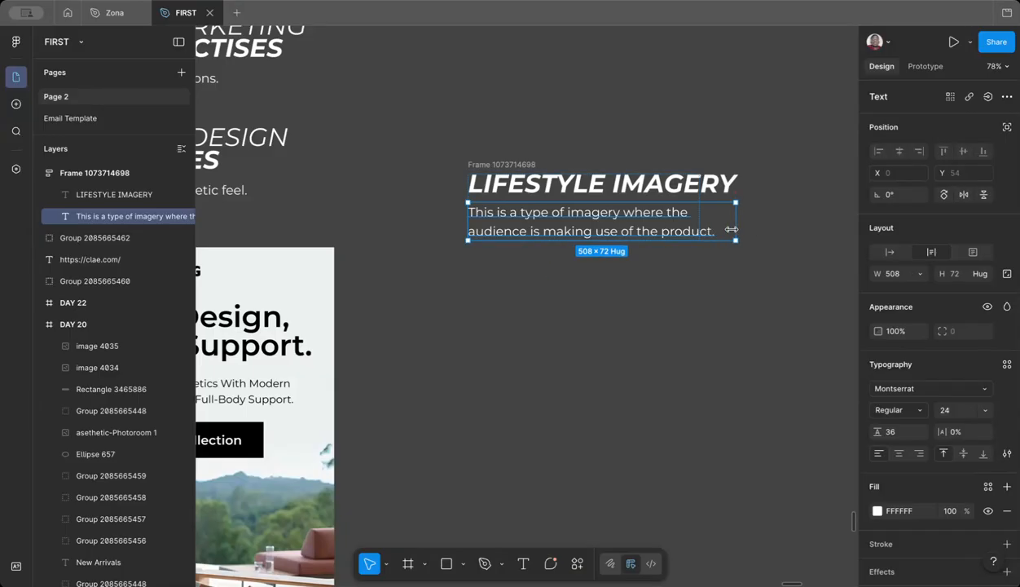
left_click(667, 278)
Step: Duplicate the Lifestyle Imagery block directly below itself and change the copy's heading to "PRODUCT IMAGERY"
left_click(536, 174)
left_click_drag(529, 193, 529, 289)
double_click(528, 285)
left_click(527, 284)
double_click(526, 283)
type("product")
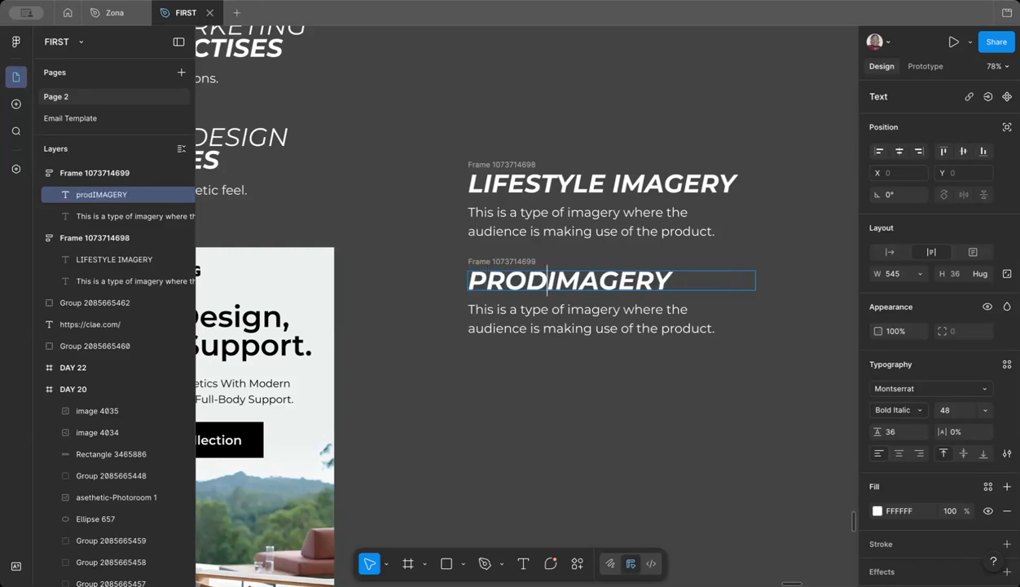
Step: Rewrite the Product Imagery caption to read "This is a type of imagery where the product is being displayed."
double_click(516, 311)
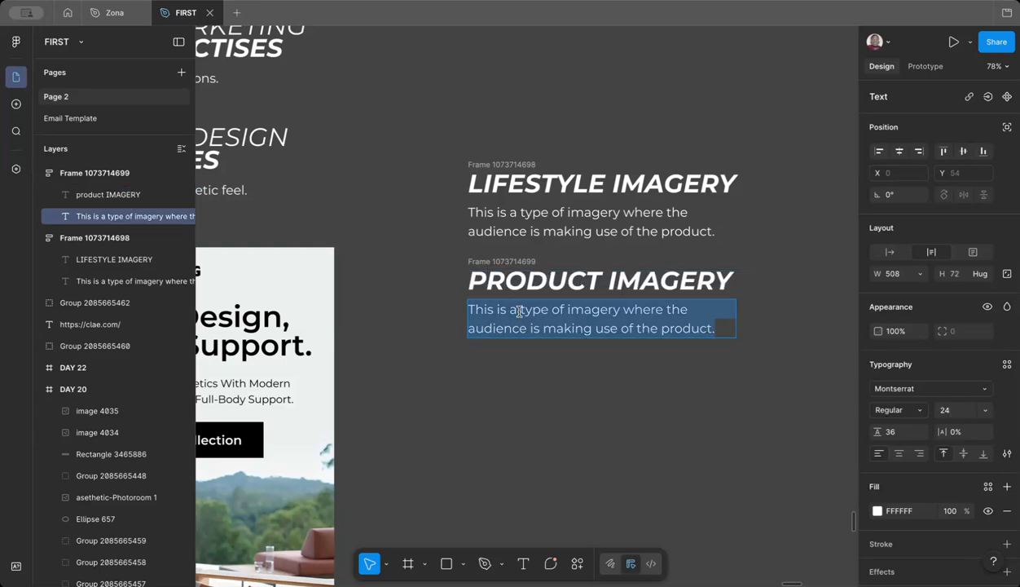
left_click(720, 329)
left_click_drag(723, 331, 506, 323)
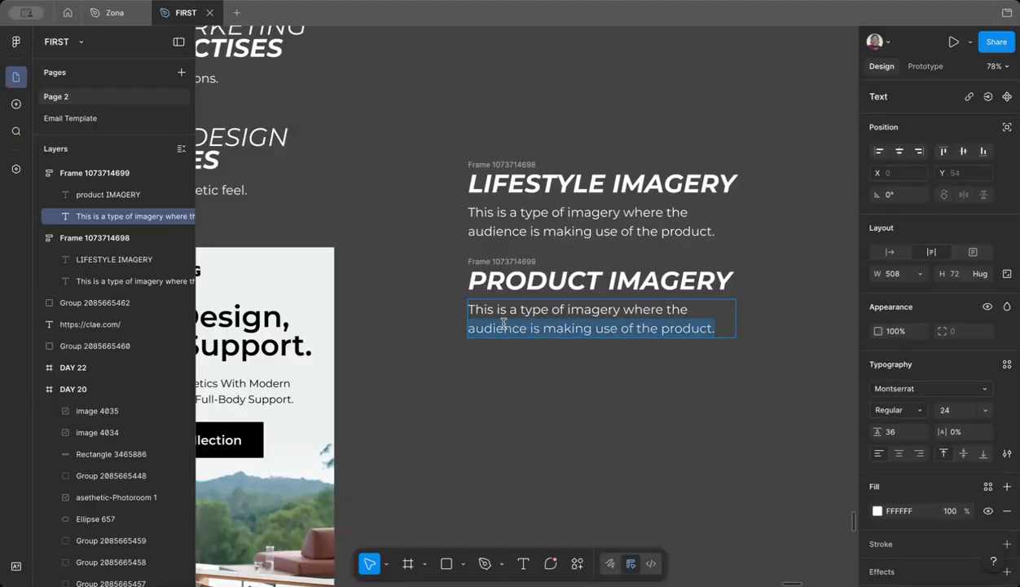
key("BackSpace")
key("BackSpace")
key("BackSpace")
key("BackSpace")
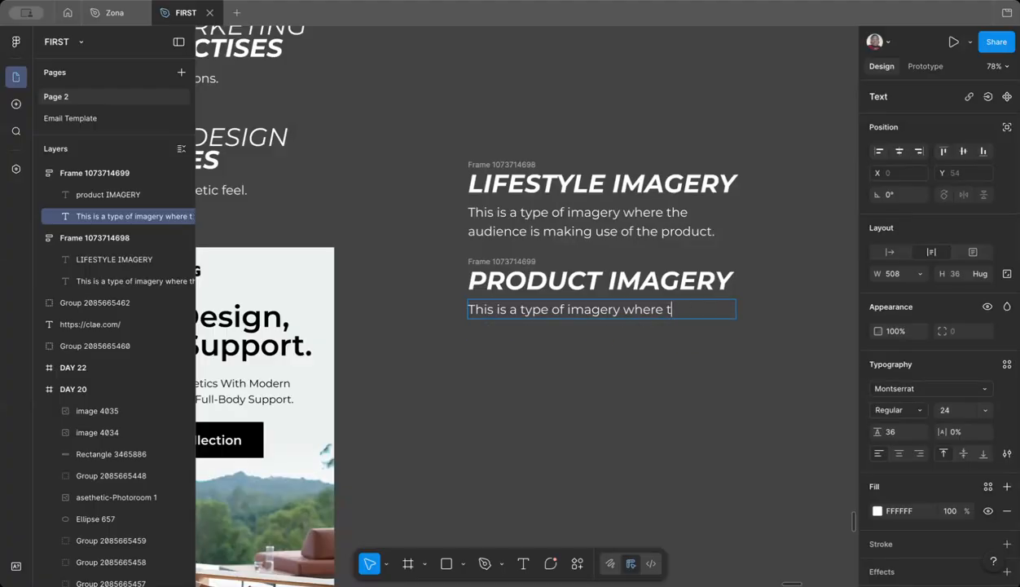
type("the product is being ")
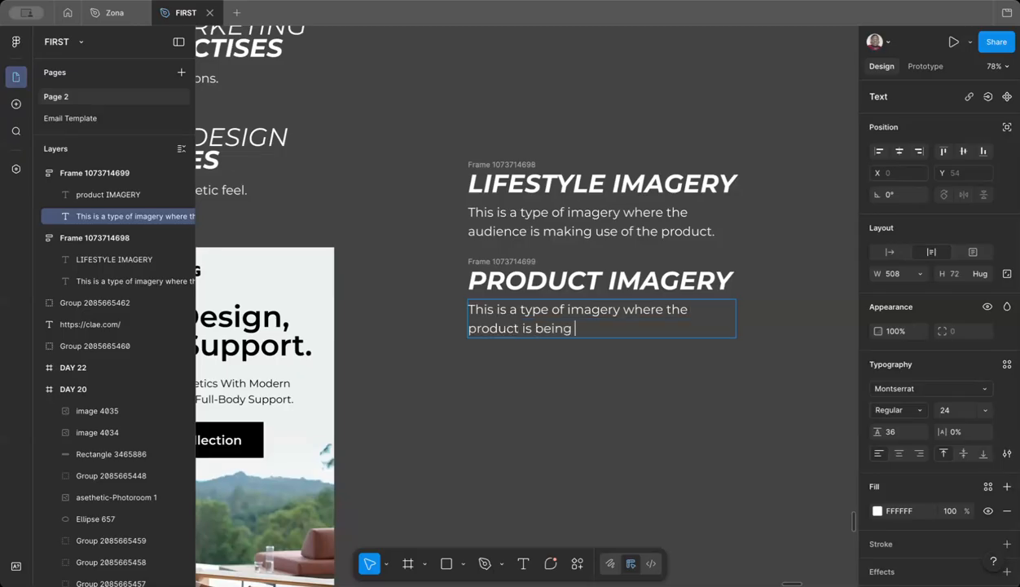
type("displayed")
left_click(640, 398)
Step: Move the Product Imagery block slightly further down to widen the gap below the Lifestyle Imagery block
scroll(661, 409, "down", 3)
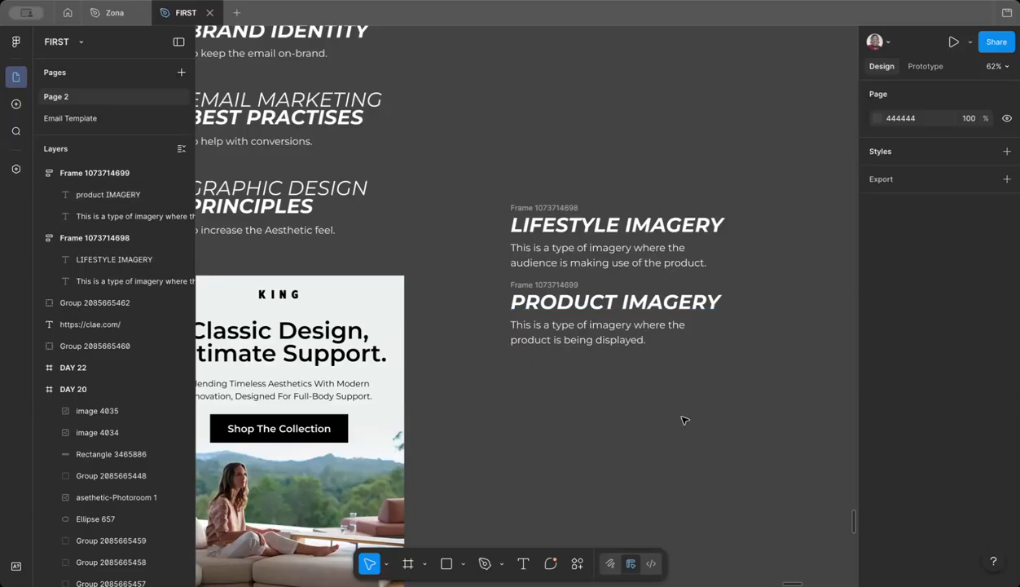
scroll(681, 419, "down", 2)
left_click(575, 252)
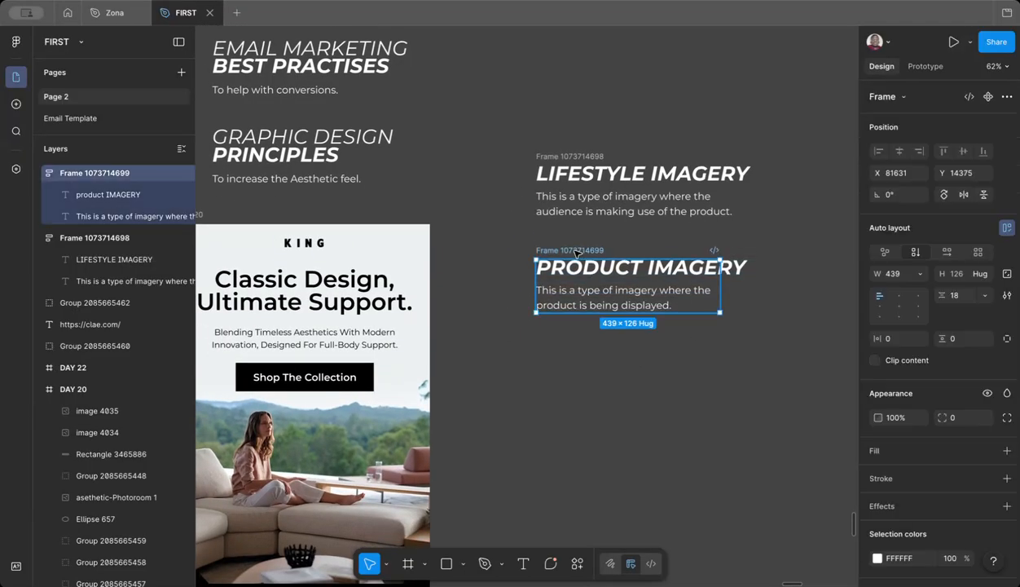
Step: Place a copy of the Product Imagery block below the original, ungroup it and delete the copied caption
left_click(562, 268)
left_click(556, 249)
left_click_drag(590, 287, 590, 413)
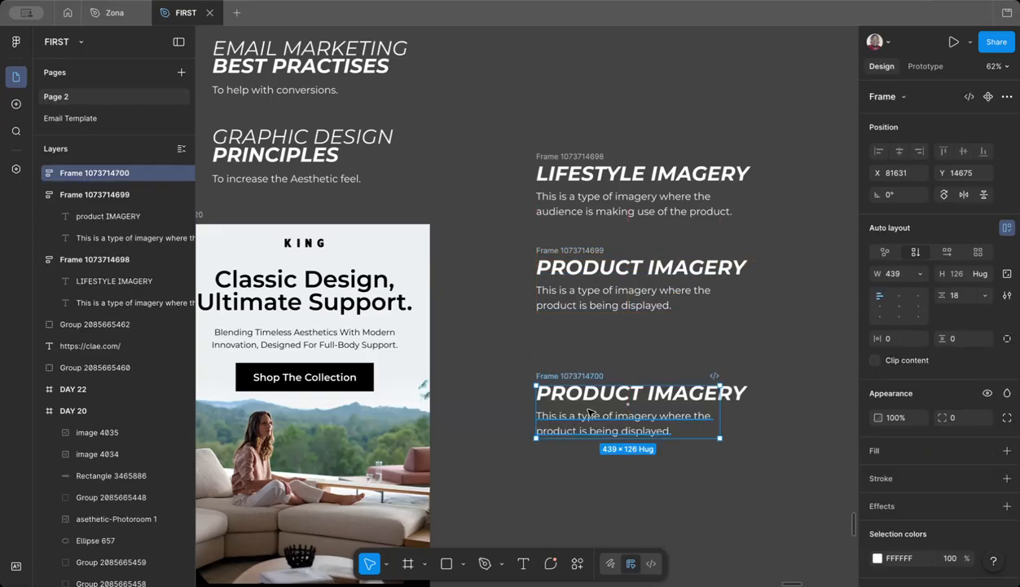
key("ctrl+shift+g")
key("Escape")
left_click(623, 417)
key("Delete")
left_click(623, 412)
Step: Replace the copied heading's text with the quote "YOUR BEST BET WOULD BE AN IMAGE THAT IS CLEAR", including the curly quotation marks
double_click(665, 390)
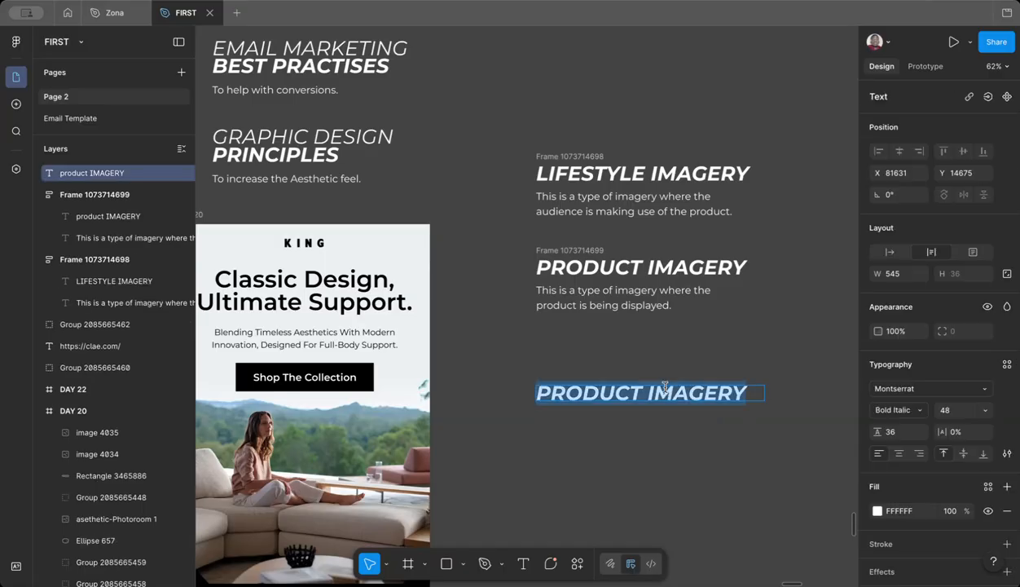
type("\"If the")
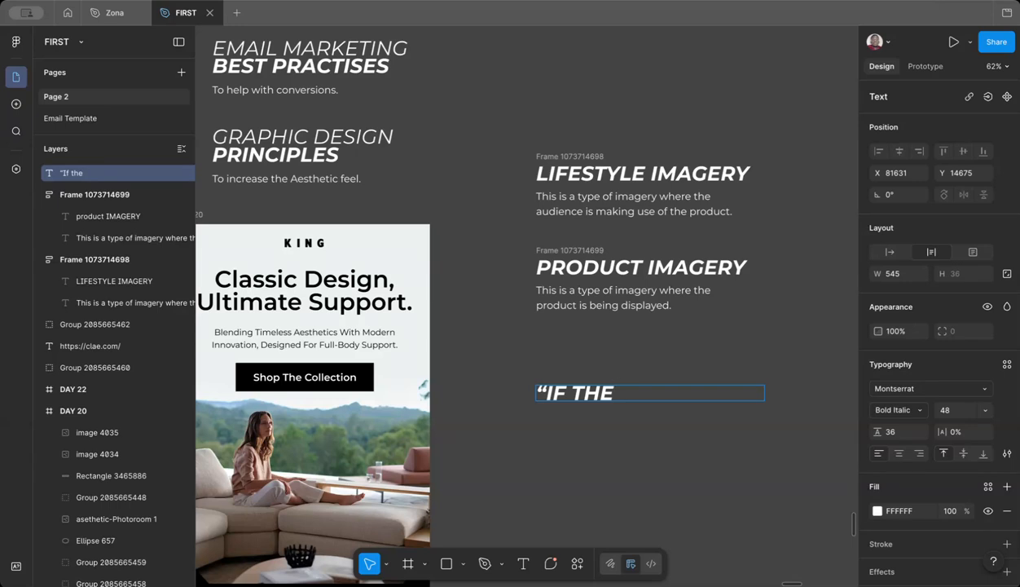
key("BackSpace")
key("BackSpace")
key("BackSpace")
key("BackSpace")
key("BackSpace")
key("BackSpace")
key("BackSpace")
key("BackSpace")
type("“your best bet woould")
key("BackSpace")
key("BackSpace")
key("BackSpace")
key("BackSpace")
key("BackSpace")
type("ULD Be an image that is ")
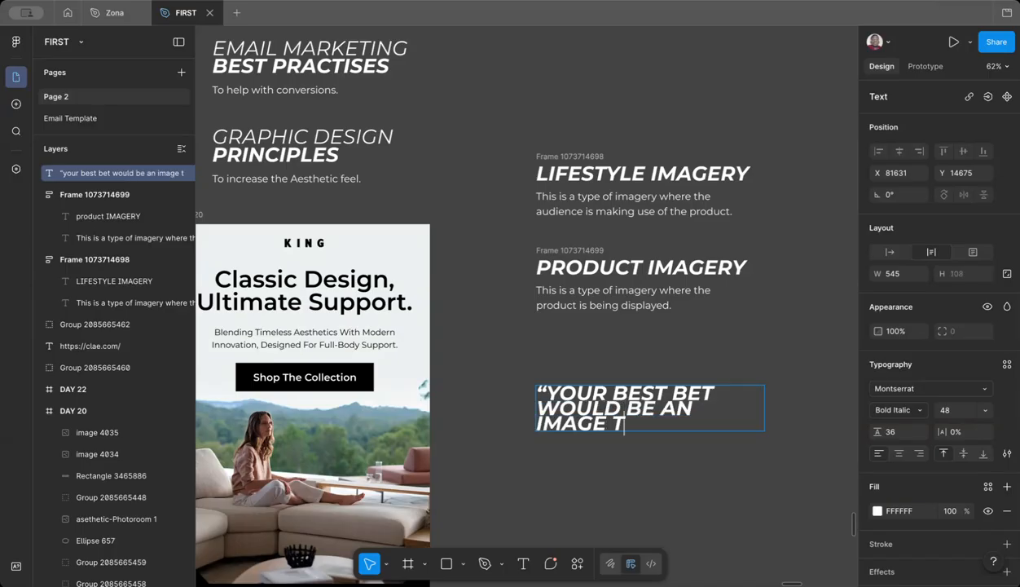
type("clear")
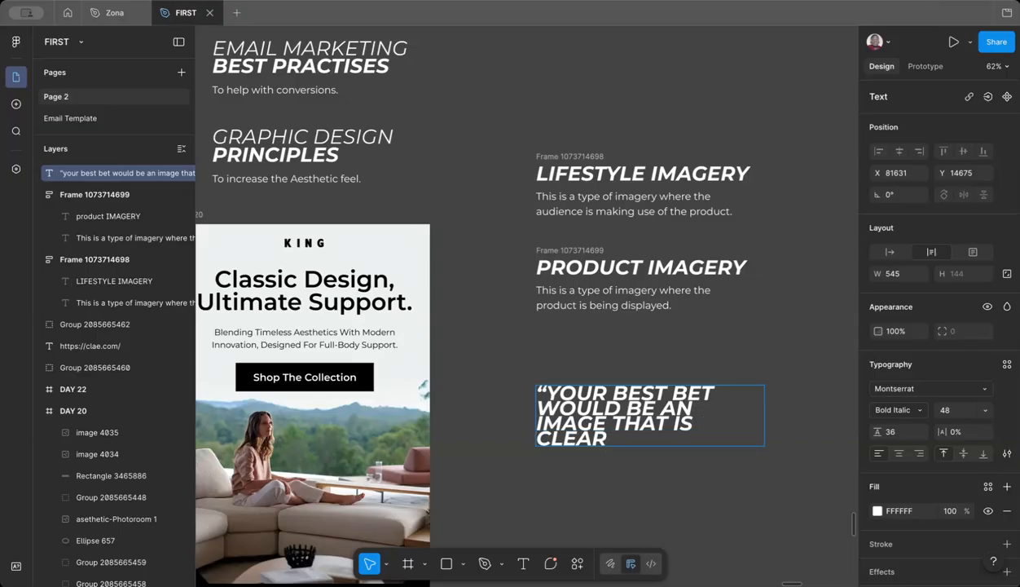
type("”")
key("Escape")
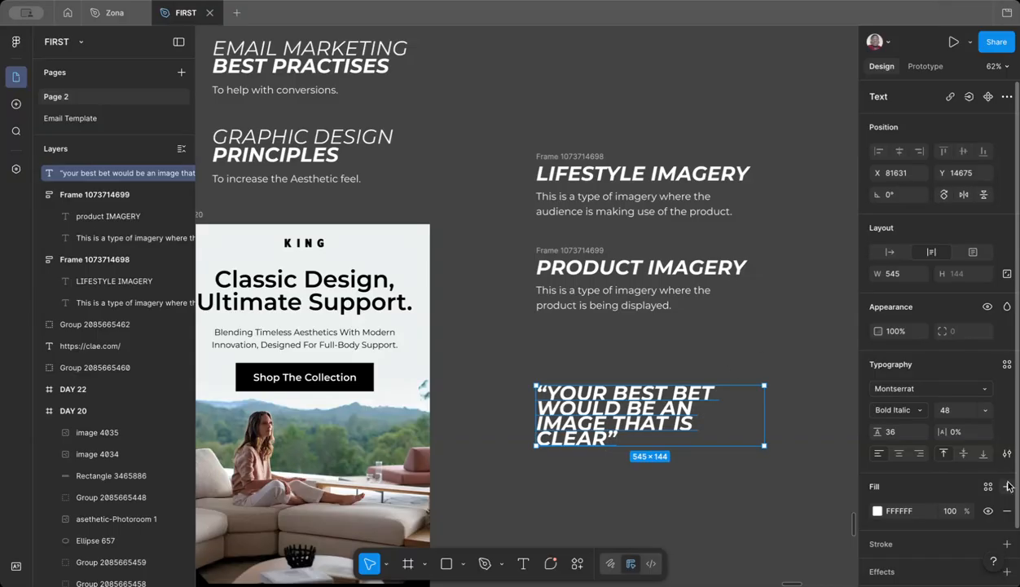
Step: Set the quote's font size to 32 and centre-align its text
left_click(1008, 454)
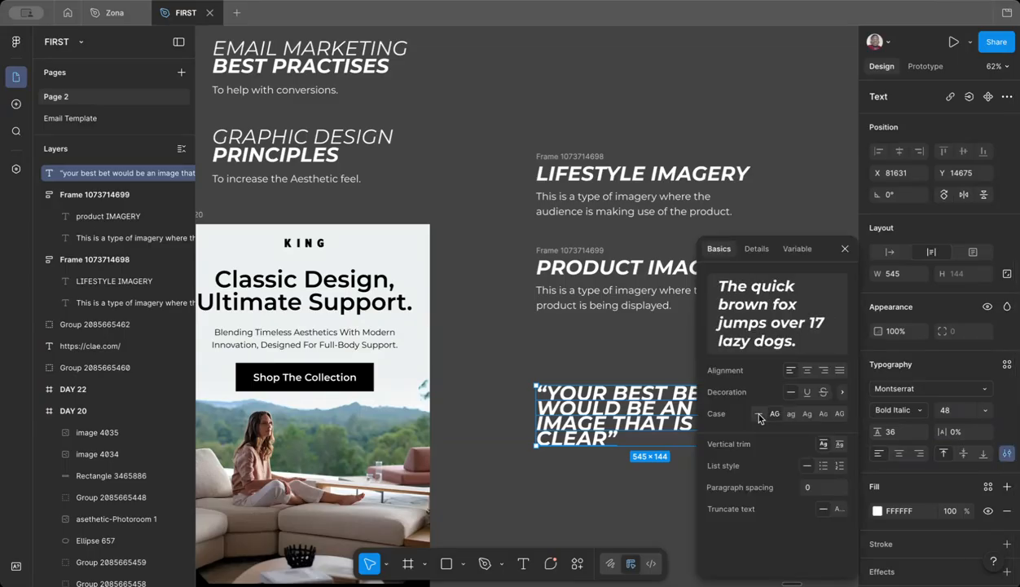
left_click(845, 249)
left_click(957, 409)
type("32")
key("Return")
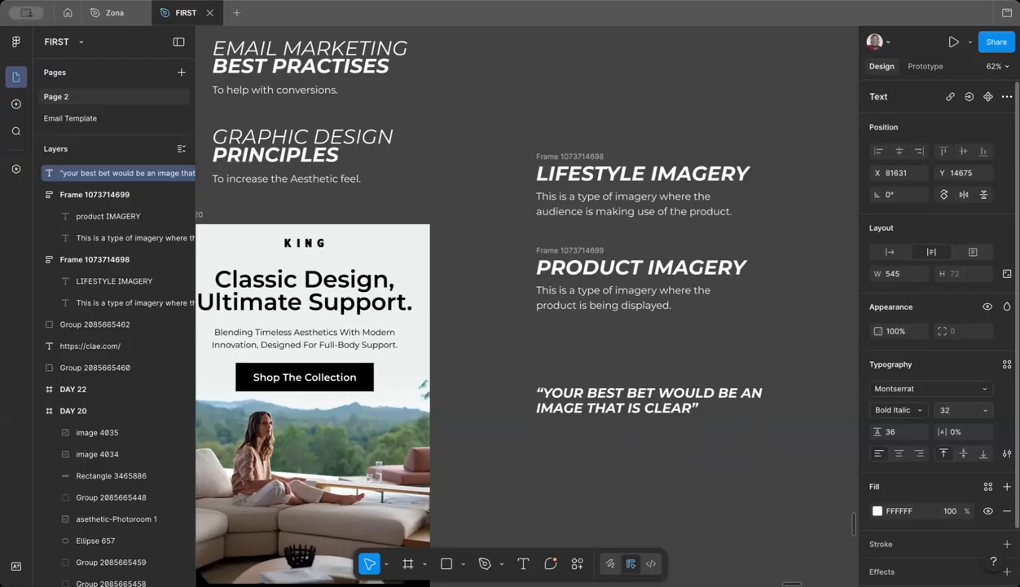
left_click(899, 454)
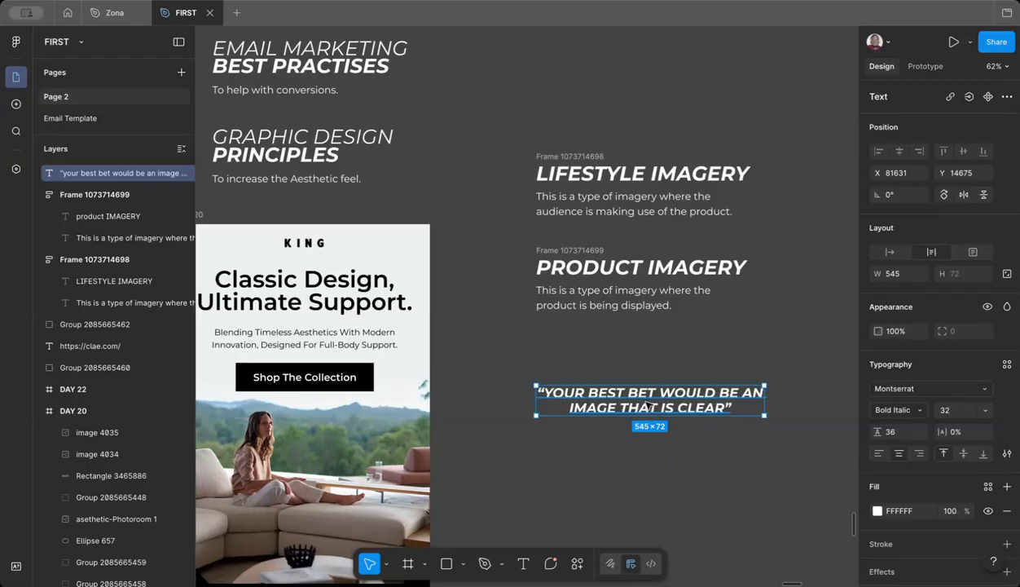
Step: Move the quote up closer to the Product Imagery block and change its font style to Italic
left_click_drag(635, 399, 648, 368)
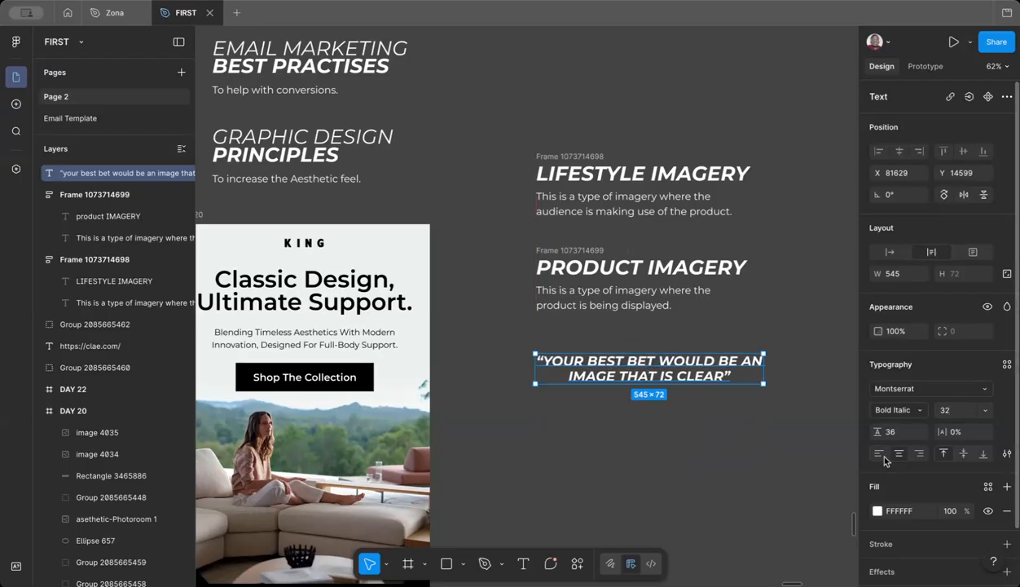
left_click(899, 409)
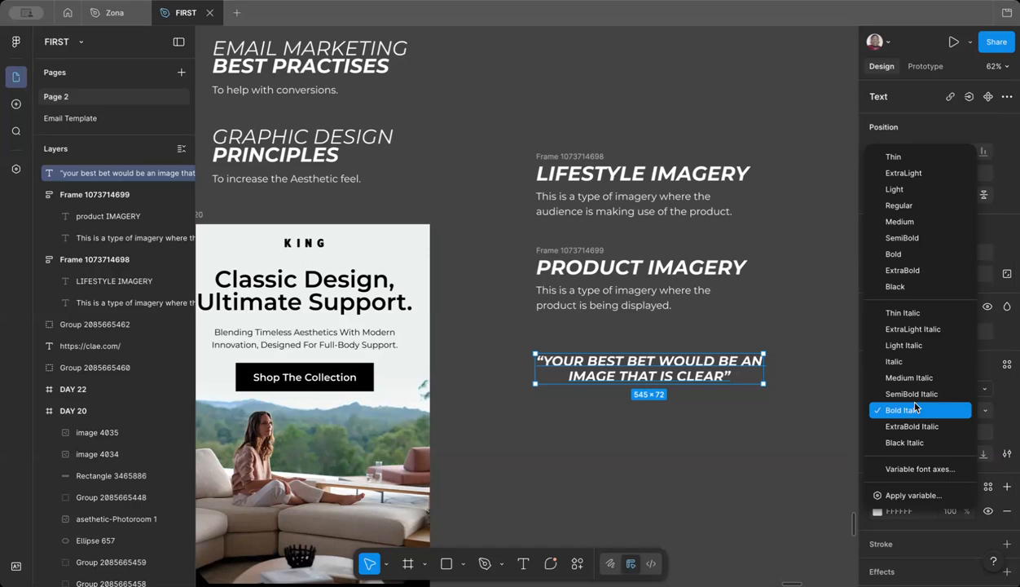
left_click(923, 362)
scroll(702, 400, "up", 5)
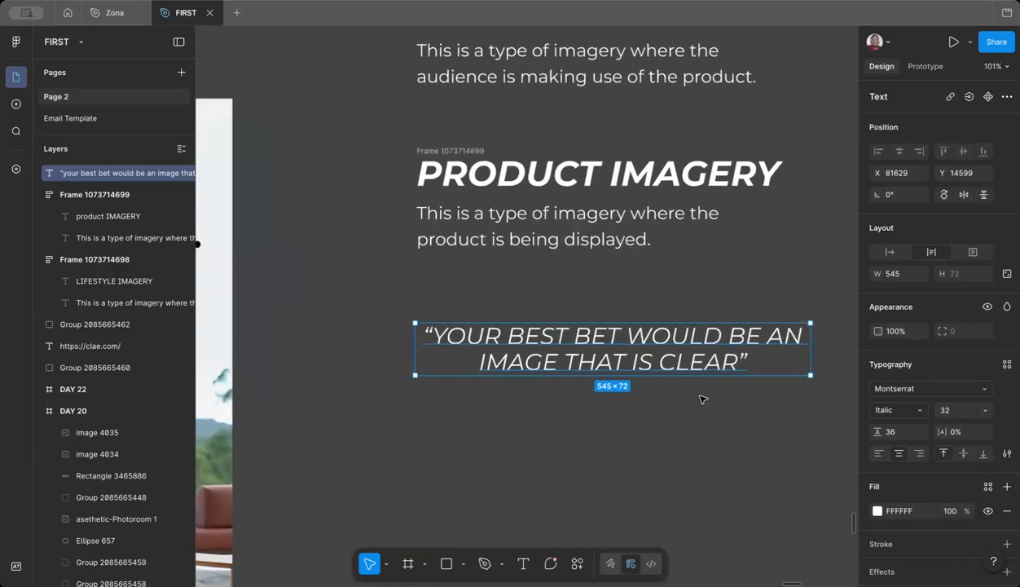
left_click_drag(640, 342, 641, 328)
Step: Emphasise the word "CLEAR" in the quote by setting it to Bold Italic
scroll(642, 328, "down", 4)
scroll(632, 345, "up", 3)
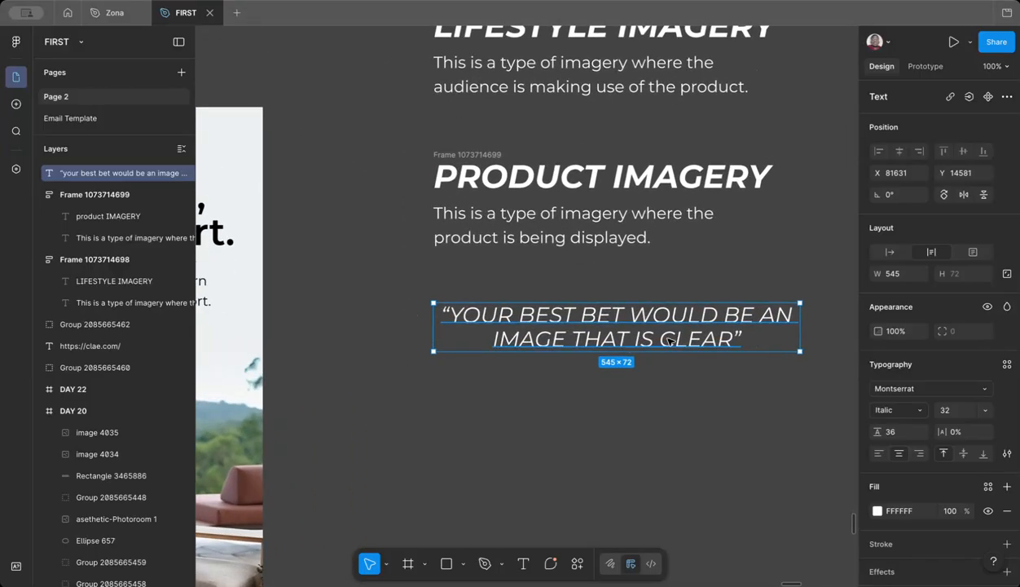
double_click(662, 340)
double_click(662, 340)
left_click(904, 410)
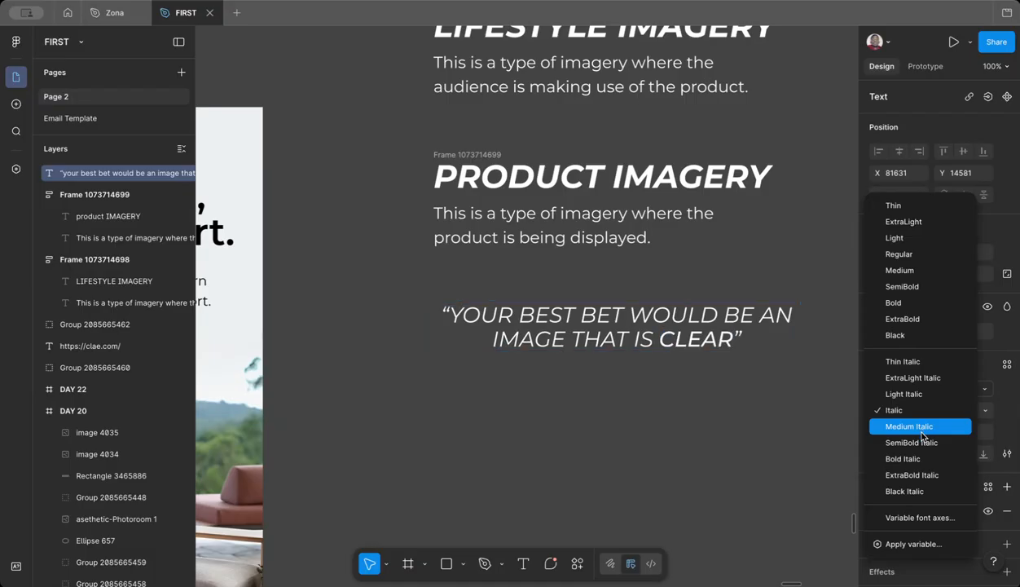
left_click(921, 461)
key("Escape")
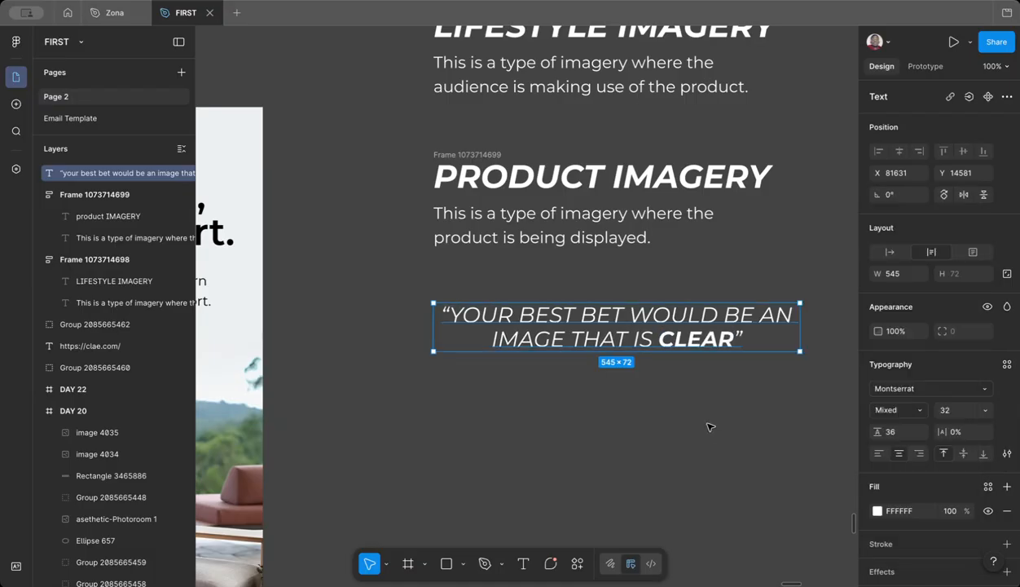
key("Escape")
Step: Examine the day 20 email's hero section alongside the imagery notes and quote
scroll(711, 427, "down", 4)
scroll(711, 427, "up", 3)
scroll(711, 427, "down", 1)
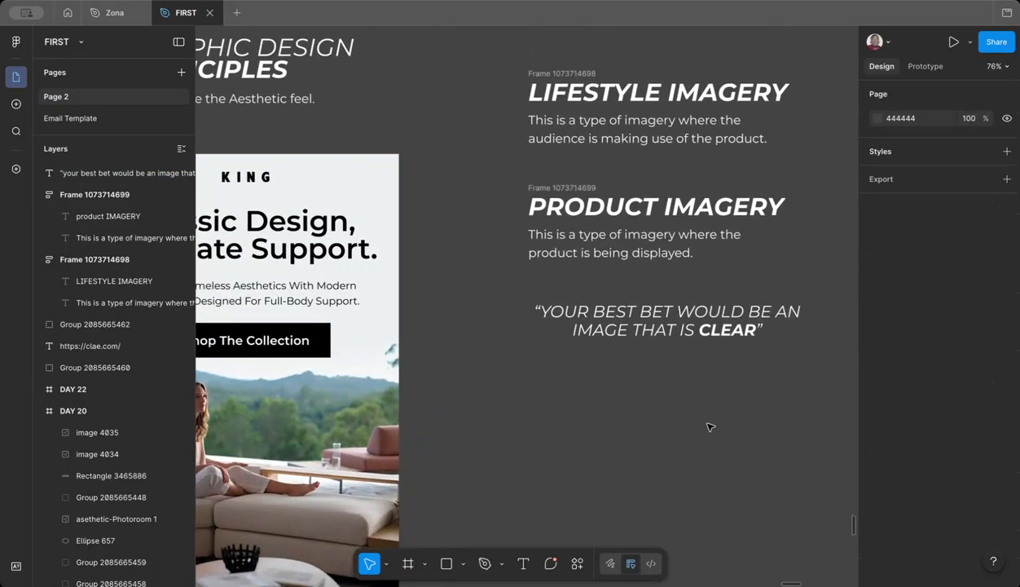
scroll(710, 427, "down", 3)
scroll(710, 427, "up", 1)
scroll(710, 427, "down", 2)
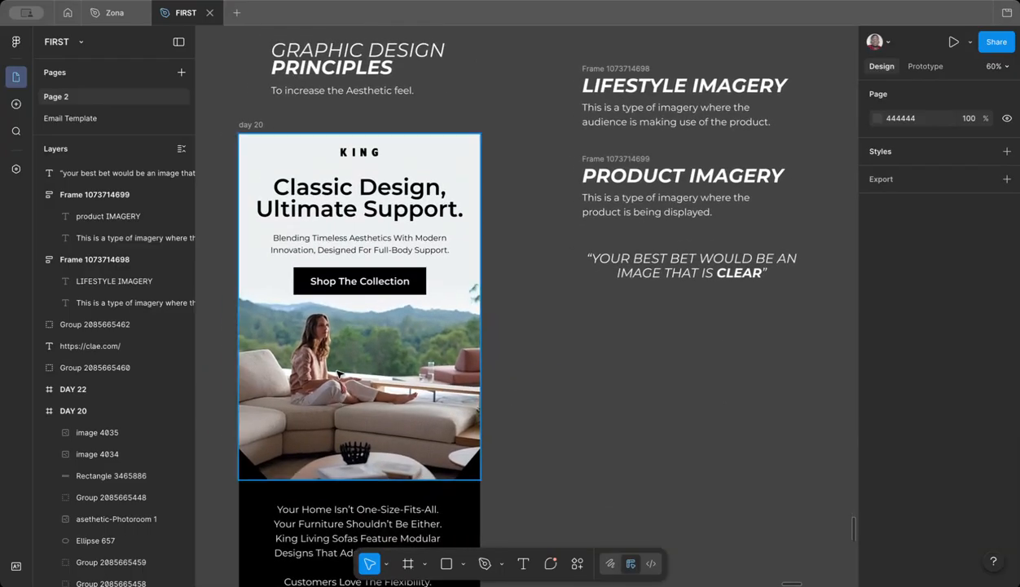
scroll(279, 383, "left", 1)
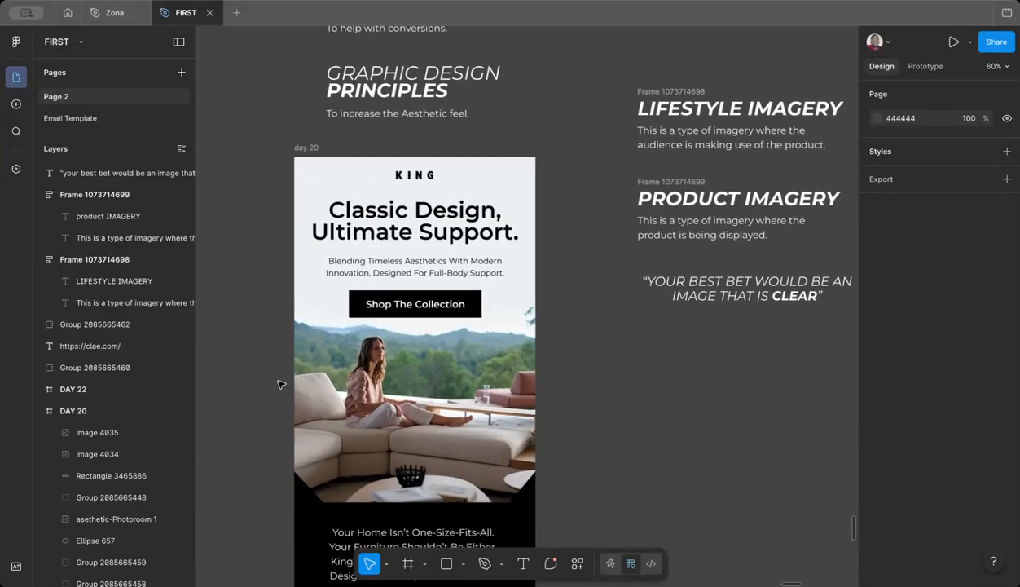
scroll(349, 381, "up", 5)
scroll(349, 381, "down", 4)
scroll(348, 381, "down", 2)
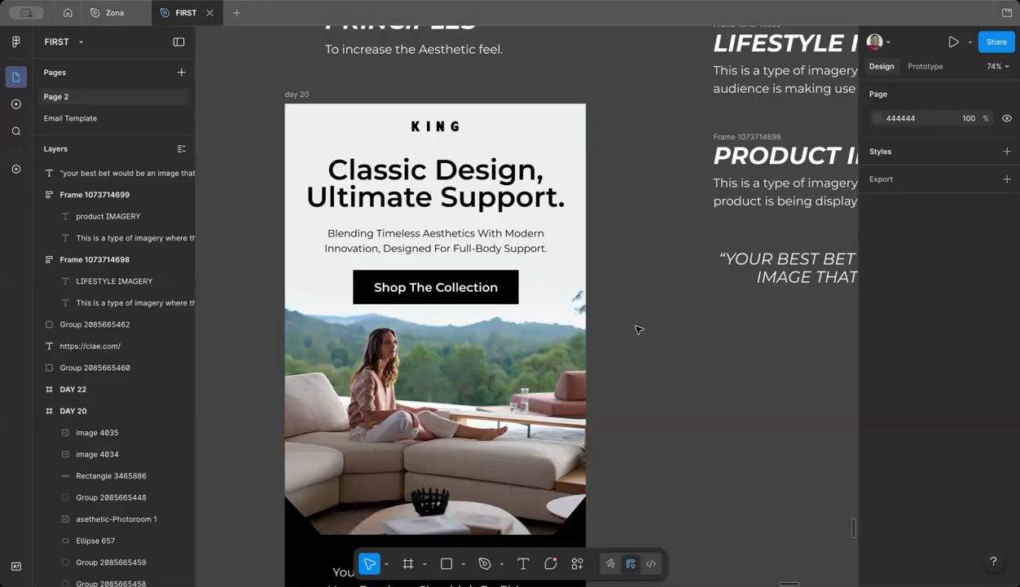
Step: Paste the copied living room photo onto the canvas and position it just below the quote
scroll(639, 329, "down", 5)
right_click(617, 287)
left_click(636, 295)
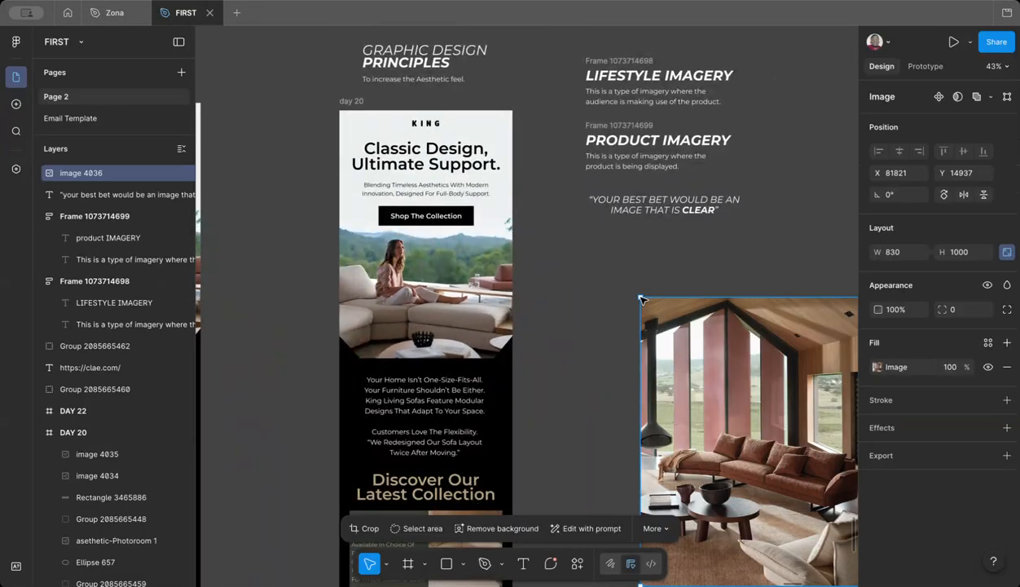
scroll(641, 300, "down", 5)
left_click_drag(642, 300, 623, 269)
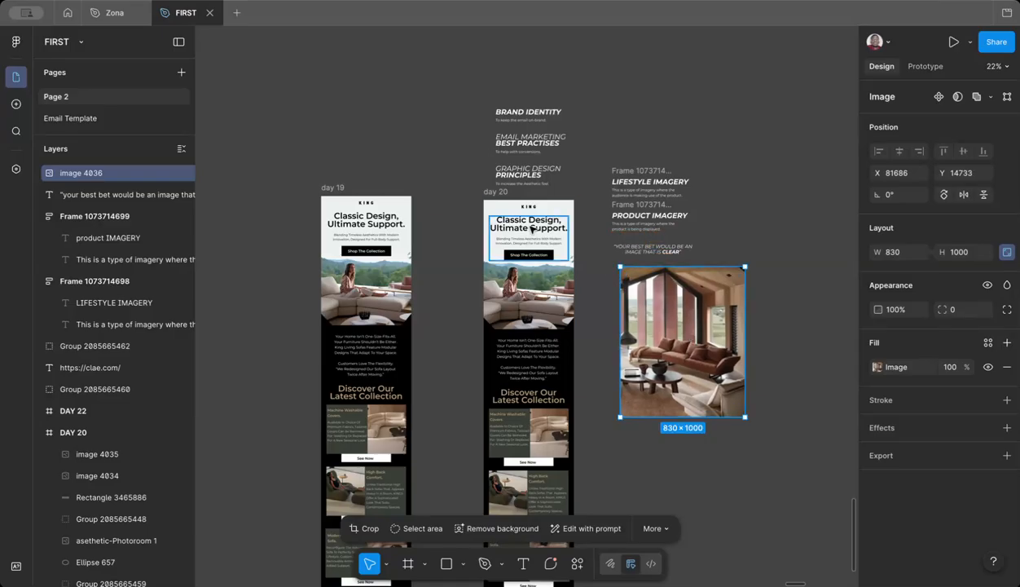
Step: Examine the clarity of the day 20 hero image, inspecting the seated woman's face up close
scroll(535, 225, "up", 5)
left_click(534, 425)
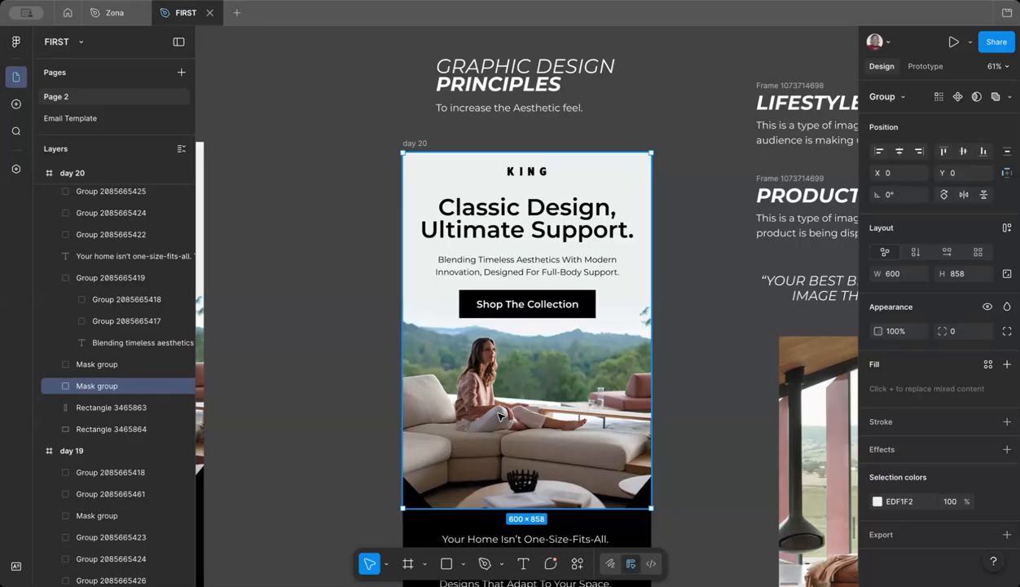
scroll(494, 432, "up", 5)
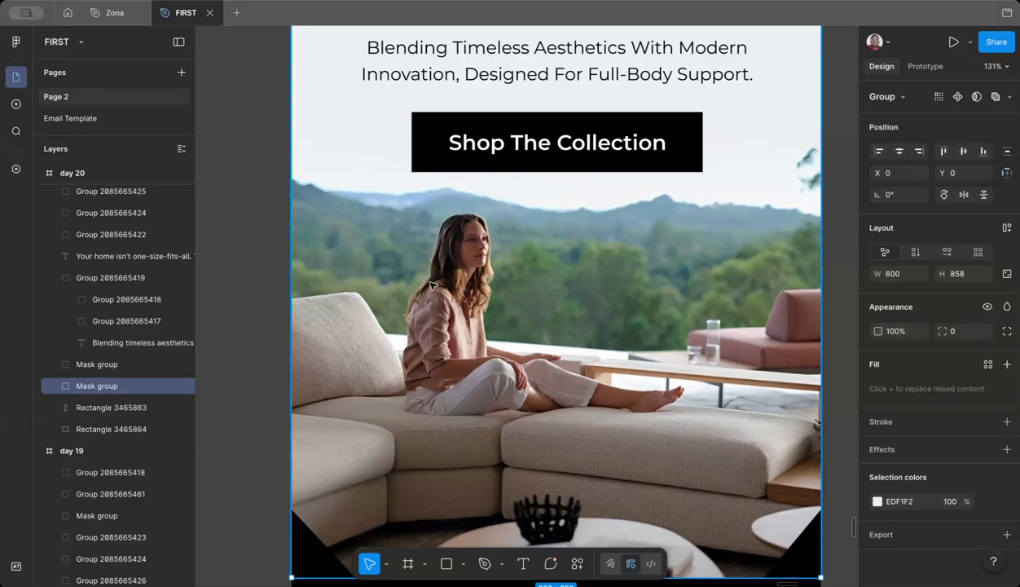
scroll(467, 243, "up", 7)
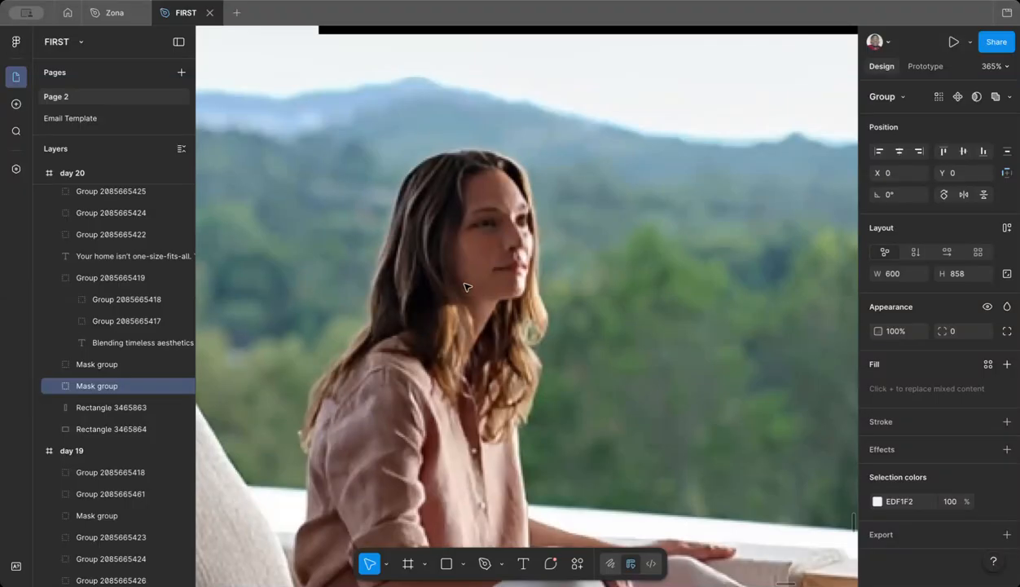
scroll(467, 287, "down", 5)
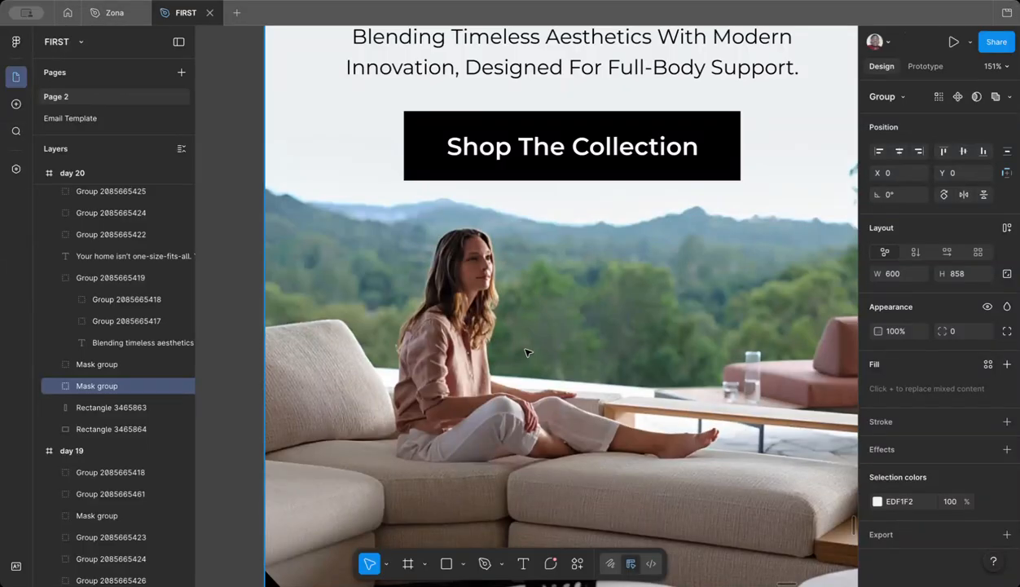
scroll(481, 265, "up", 5)
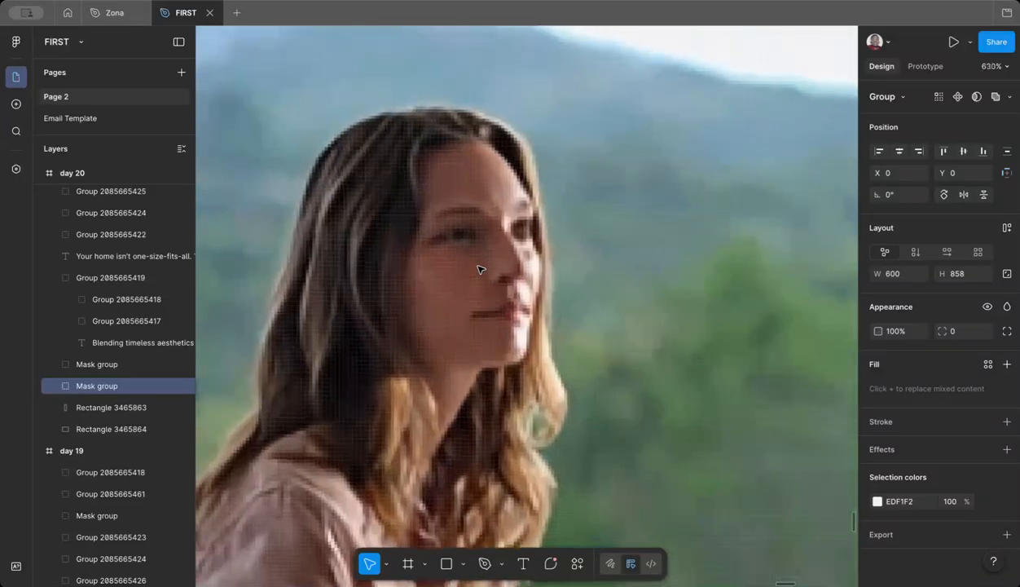
scroll(480, 268, "down", 8)
scroll(481, 267, "up", 5)
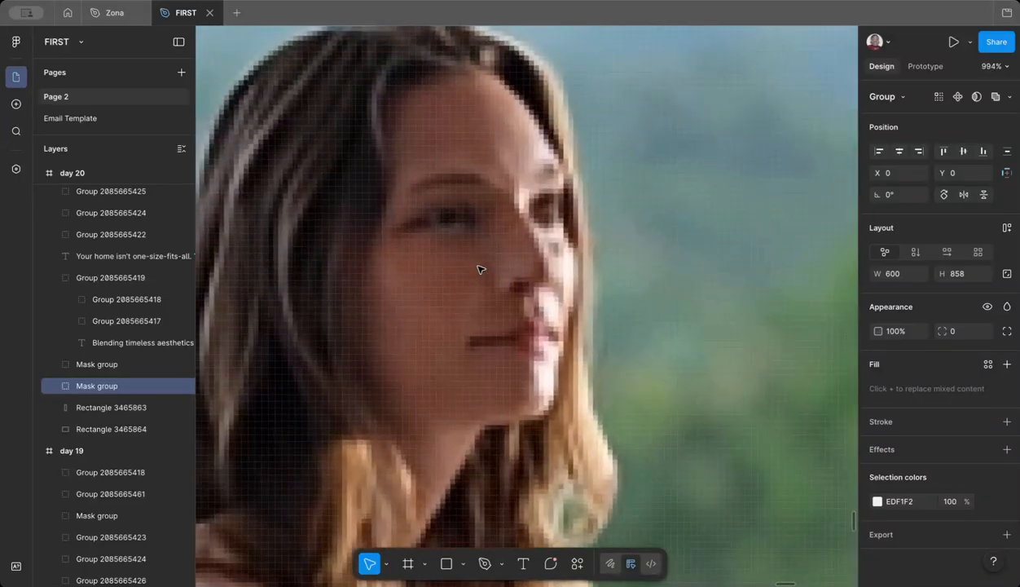
scroll(481, 267, "down", 7)
scroll(480, 267, "down", 5)
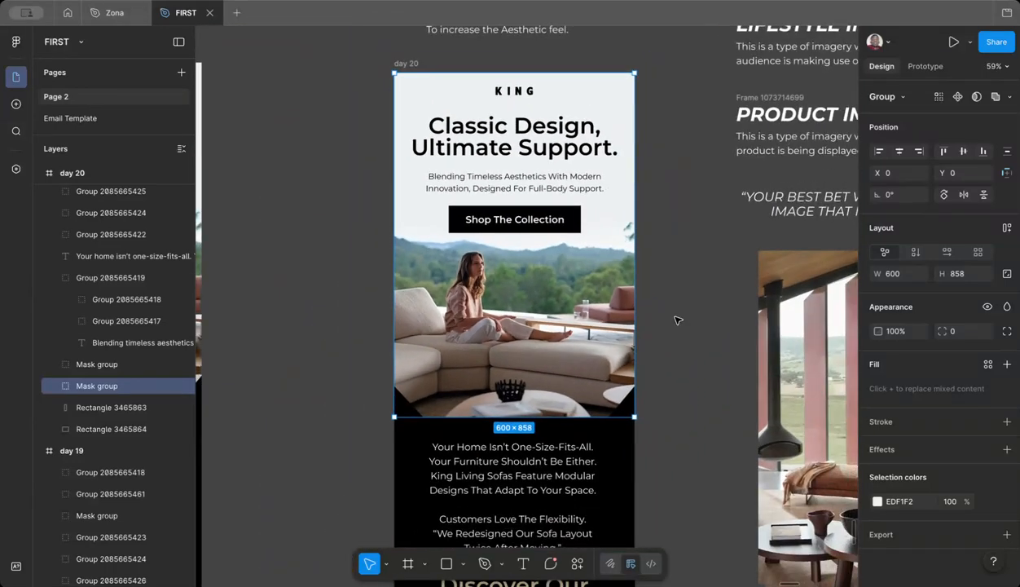
Step: Move the living room photo down to about X 81594, Y 15026 to leave more space below the clear-image quote
left_click(706, 325)
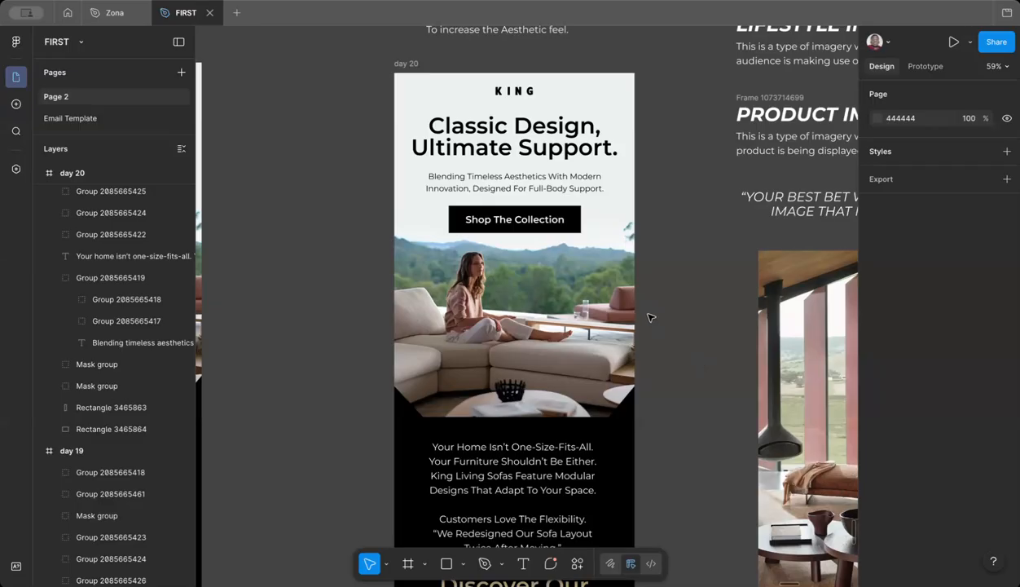
scroll(650, 317, "down", 4)
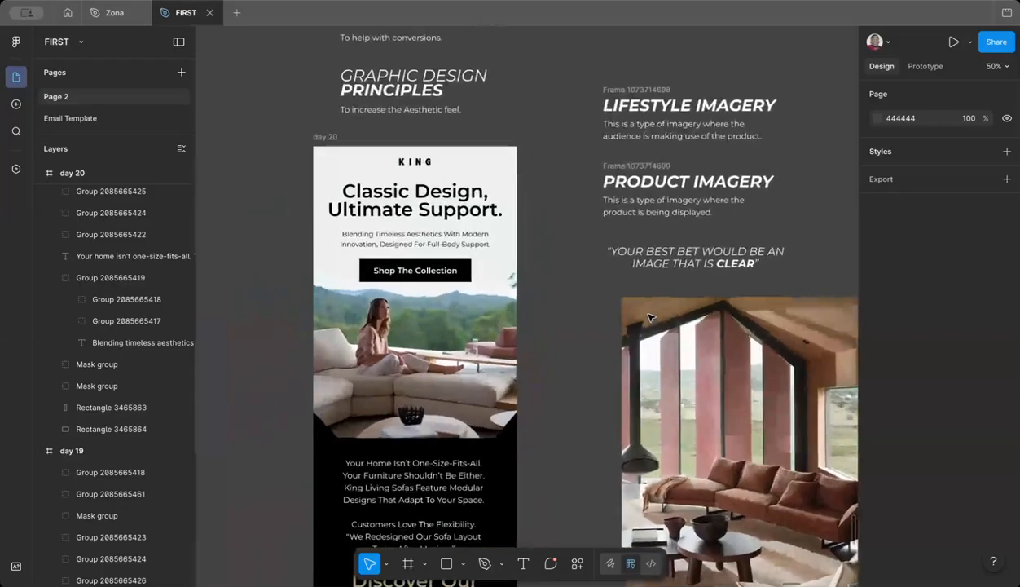
scroll(650, 317, "down", 3)
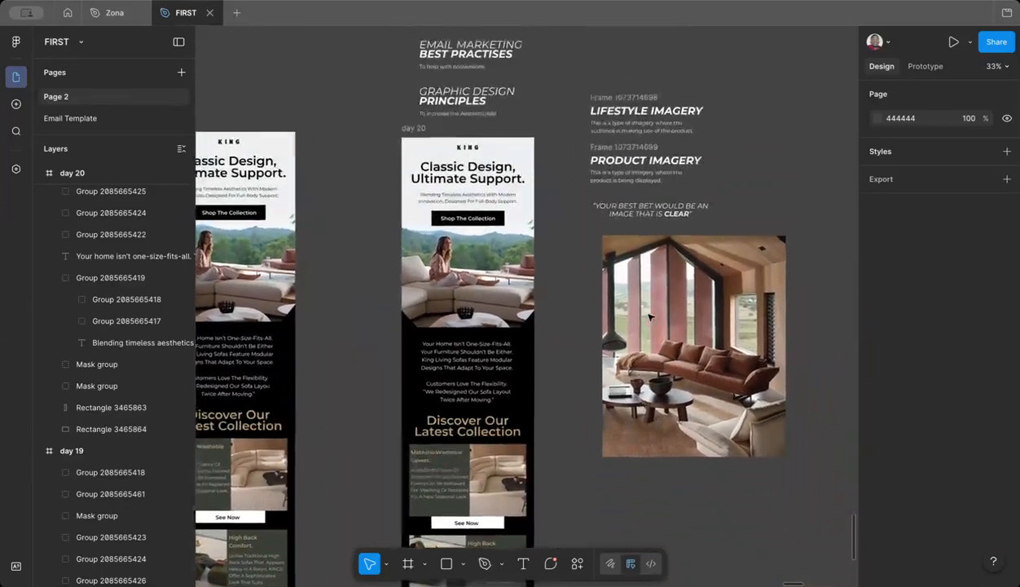
left_click_drag(673, 345, 663, 416)
Step: Examine the day 20 hero image's sharpness again, from the seated woman up close to the full hero section
scroll(411, 244, "up", 10)
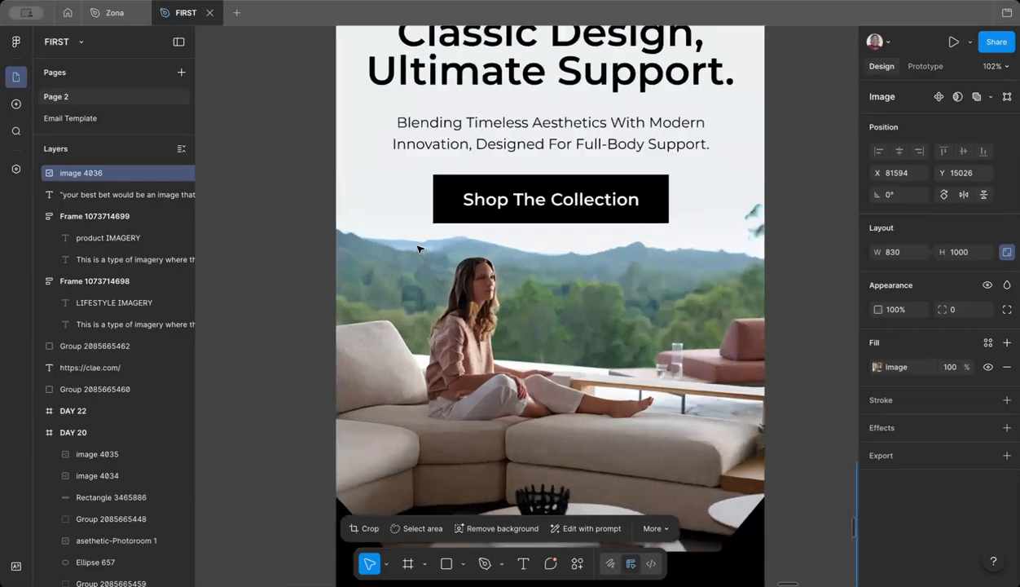
scroll(419, 249, "down", 1)
scroll(557, 378, "down", 2)
scroll(568, 385, "up", 2)
scroll(565, 381, "up", 1)
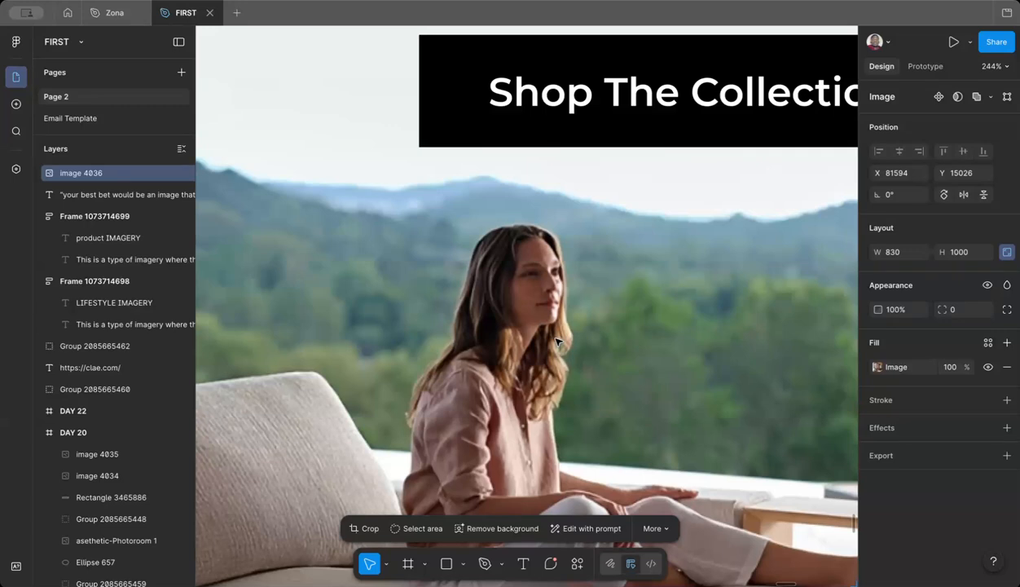
scroll(557, 341, "down", 10)
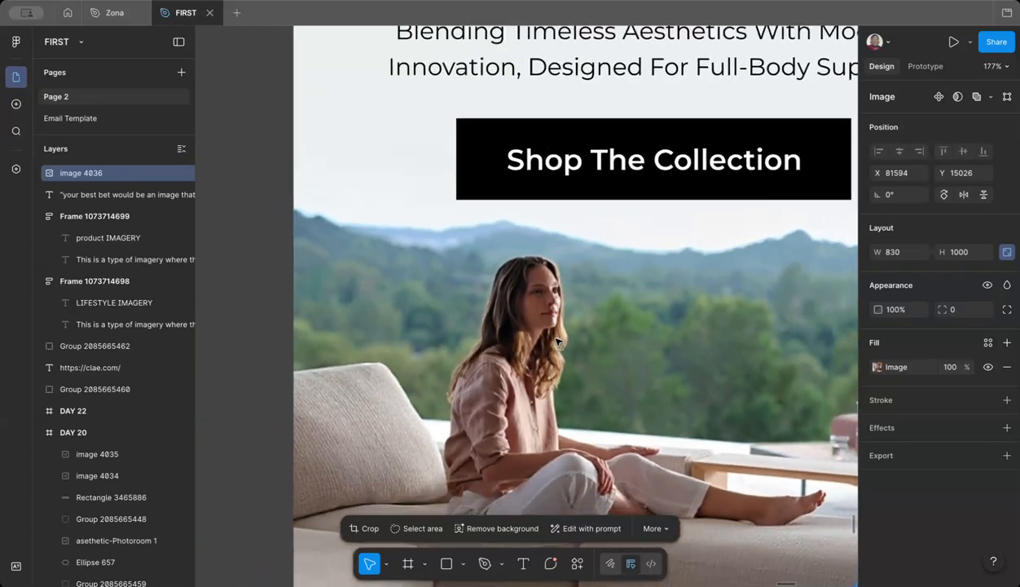
scroll(557, 341, "down", 3)
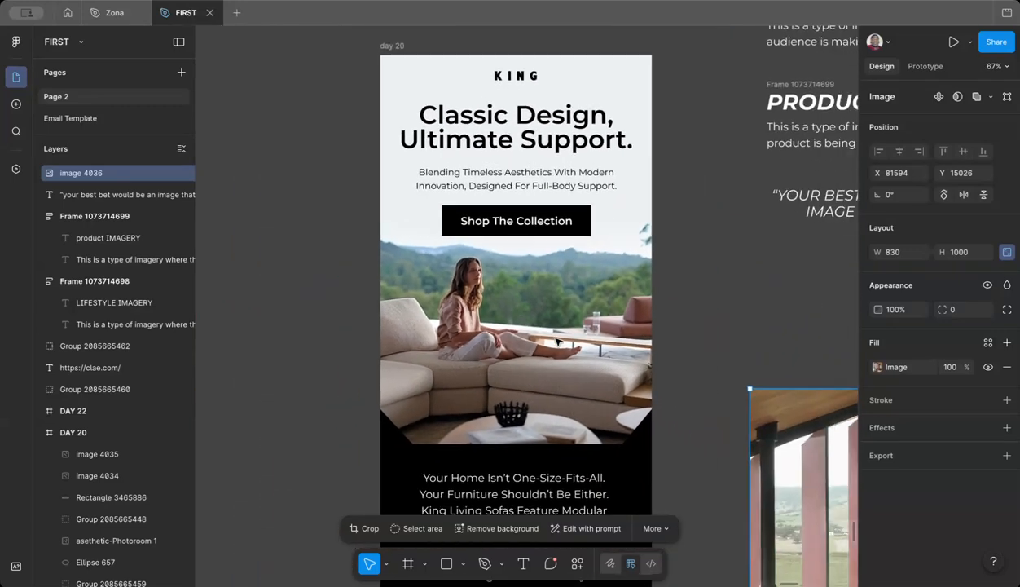
left_click(665, 338)
scroll(665, 339, "down", 2)
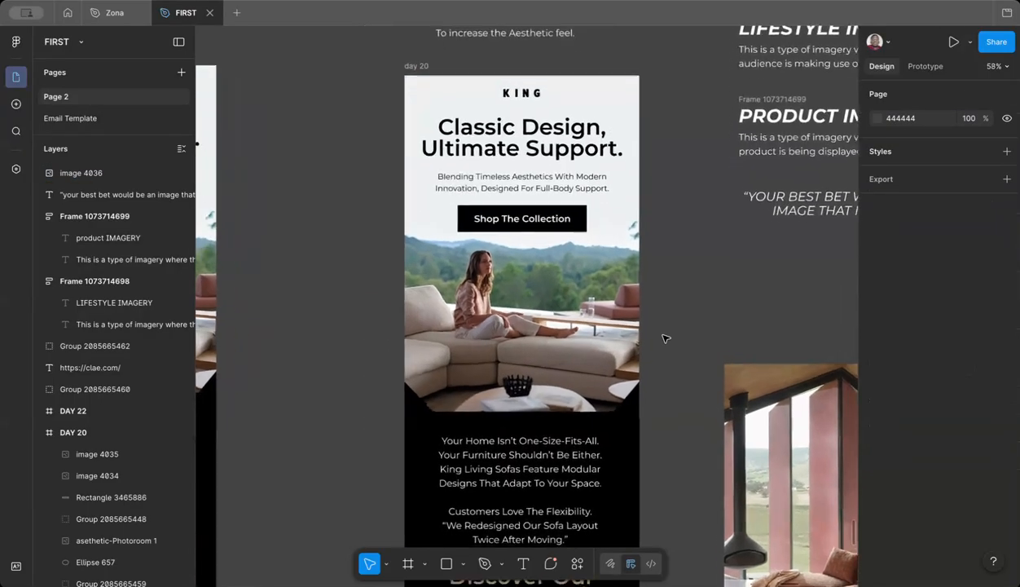
Step: Duplicate the clear-image quote directly below the original, in the gap above the living room photo
scroll(665, 338, "up", 2)
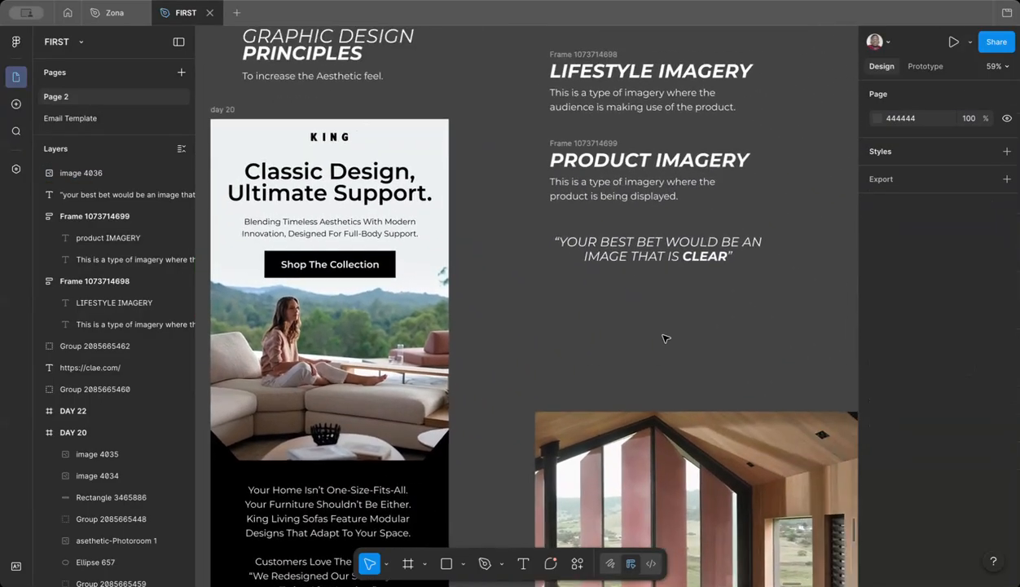
left_click(678, 264)
scroll(714, 261, "up", 1)
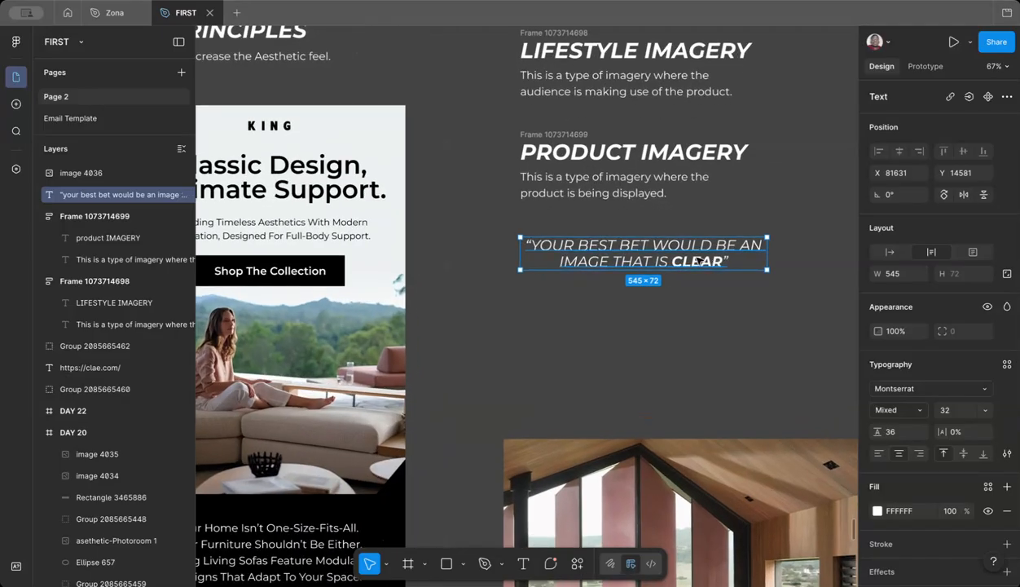
left_click_drag(689, 259, 697, 334)
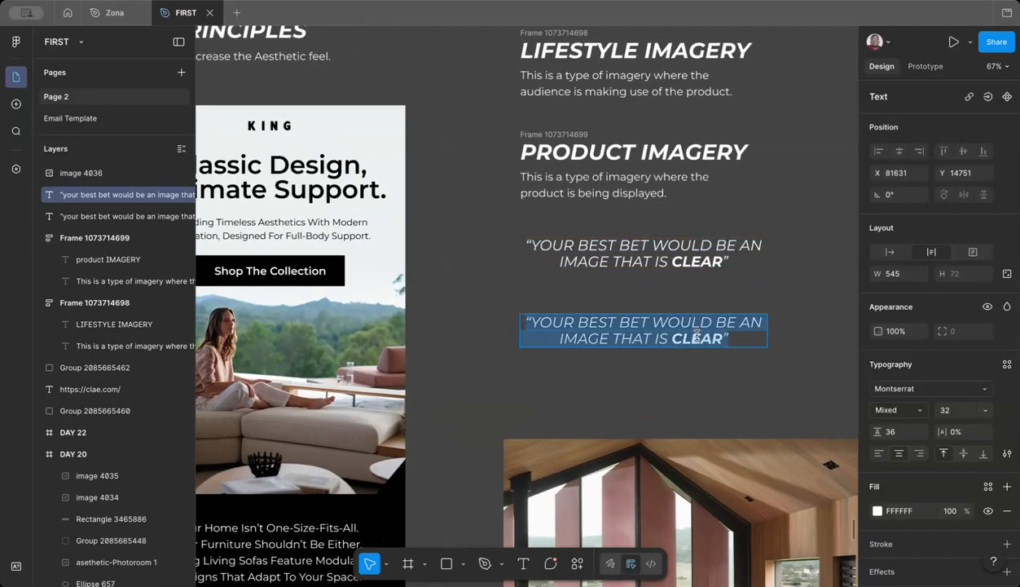
Step: Replace the duplicated quote's text with “the clarity of your imagery can also help to increase your/the brand percieved value/standard!”
type("“")
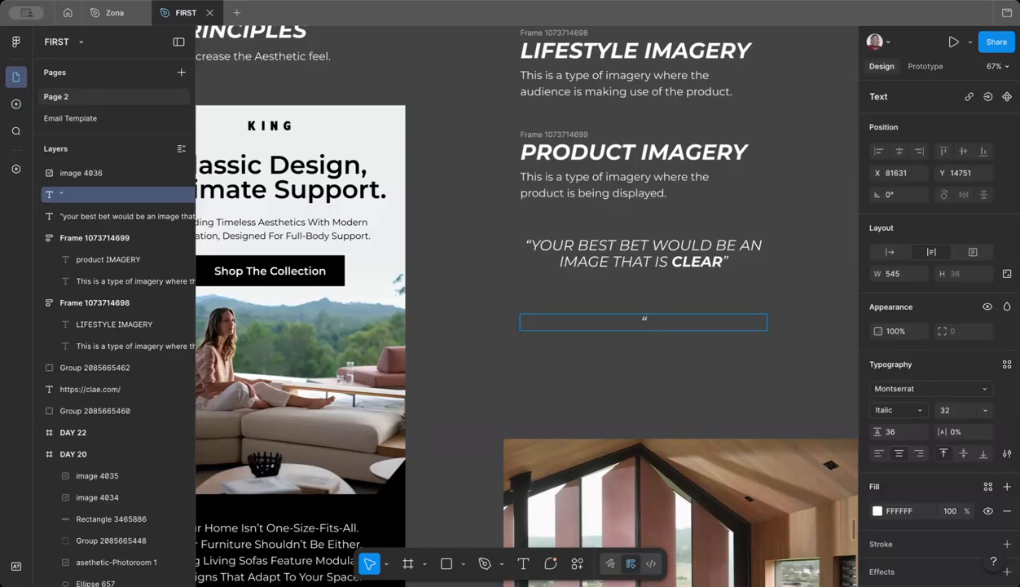
type("the cle")
key("BackSpace")
type("arity of your imag")
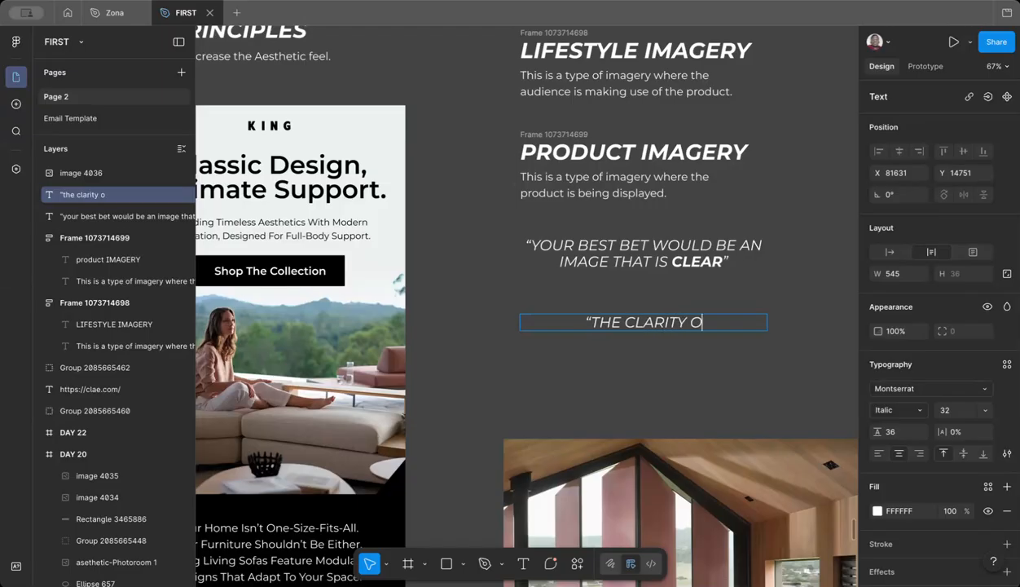
type("ery can ")
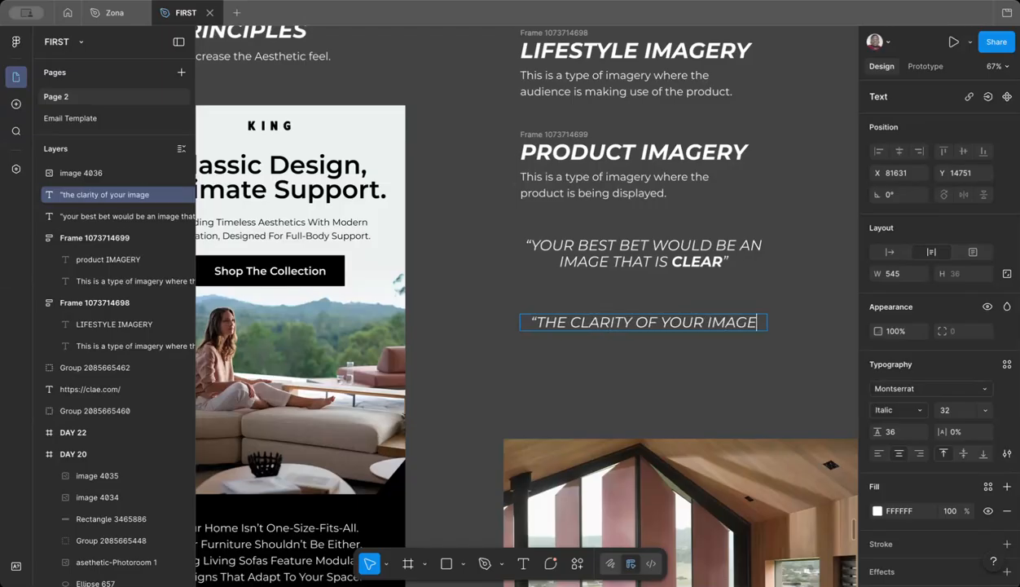
type("also help")
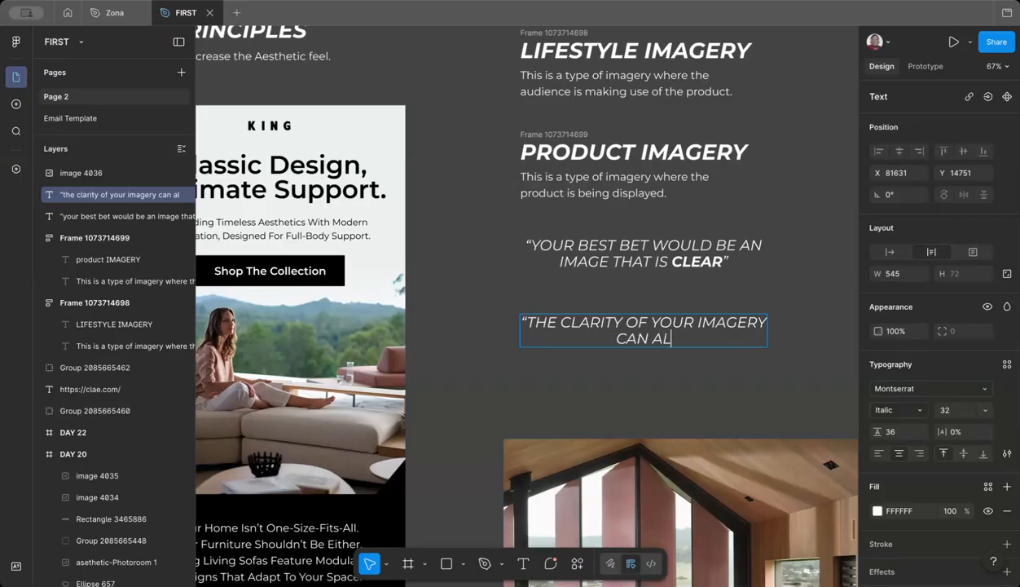
type(" to increae")
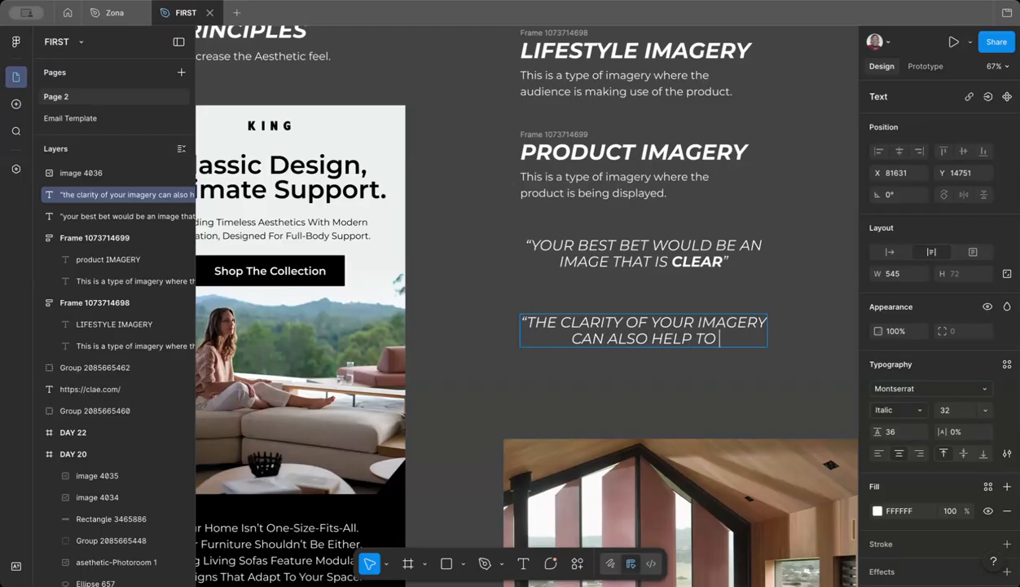
key("BackSpace")
type("se your")
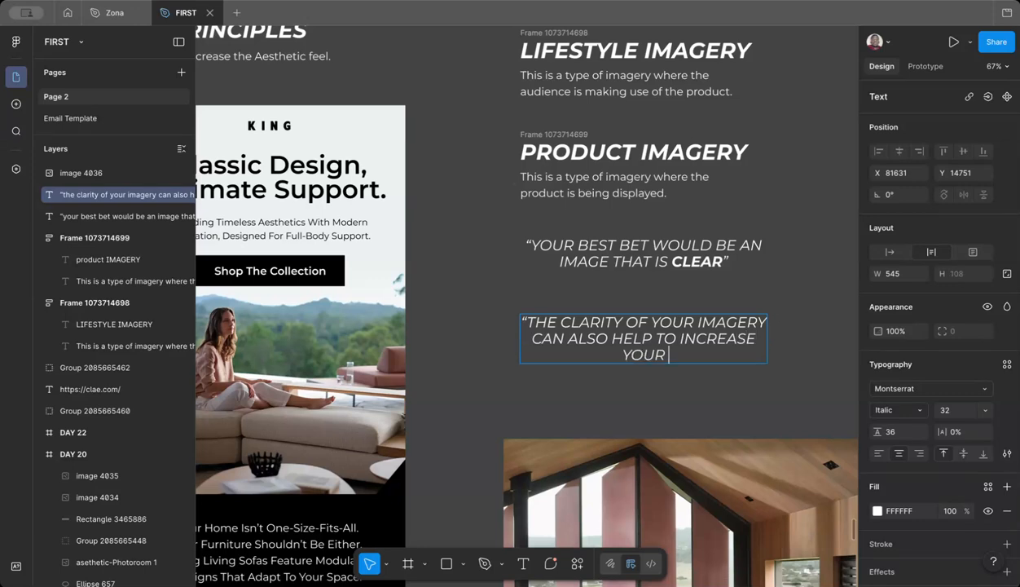
type("/the br")
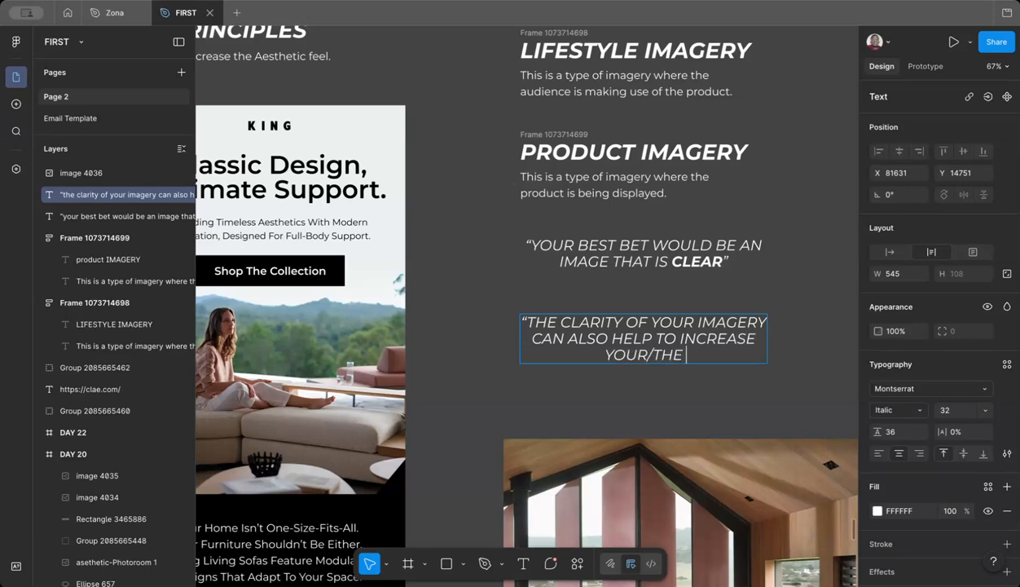
type("and ")
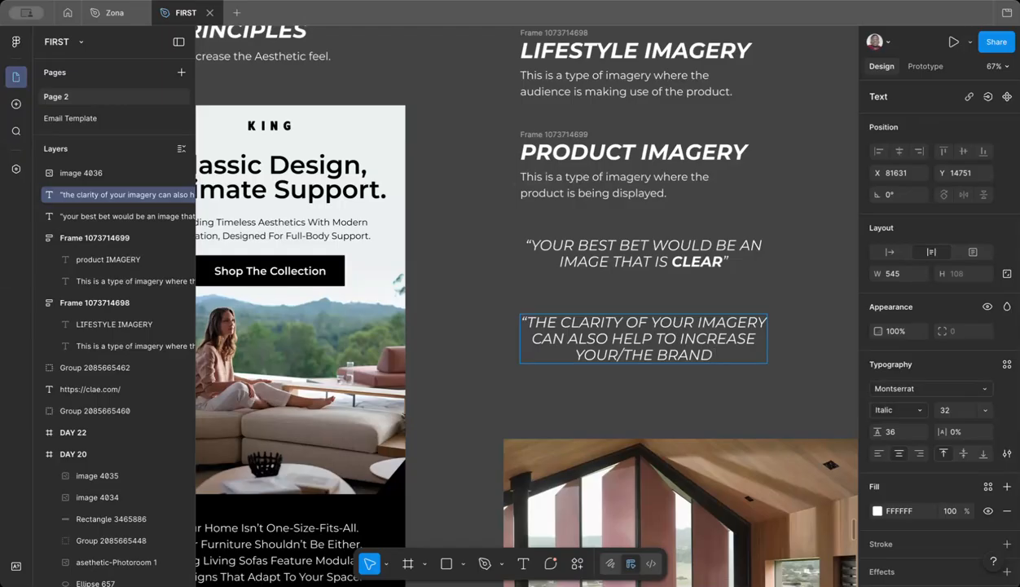
type("perc")
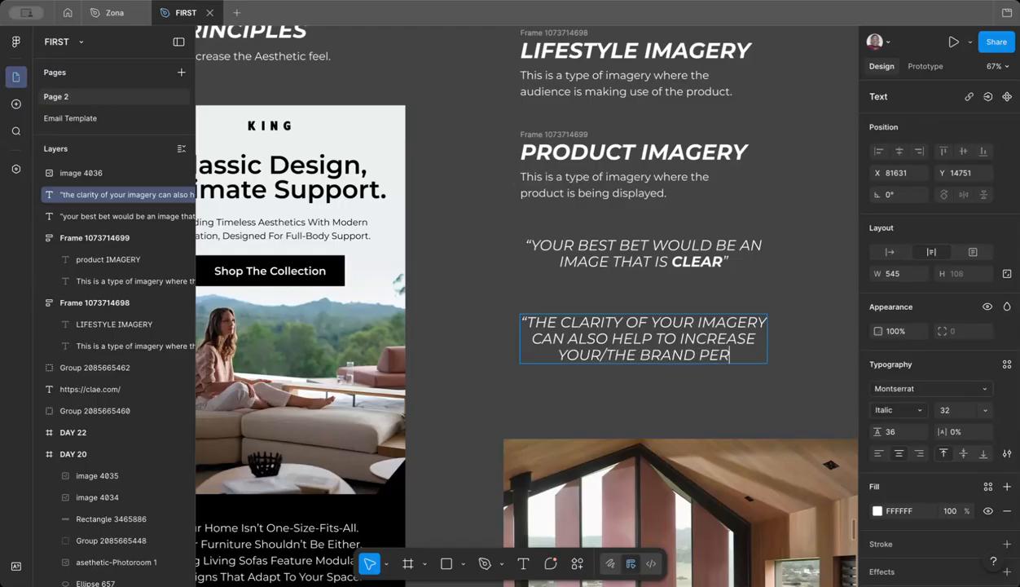
type("ieved valu")
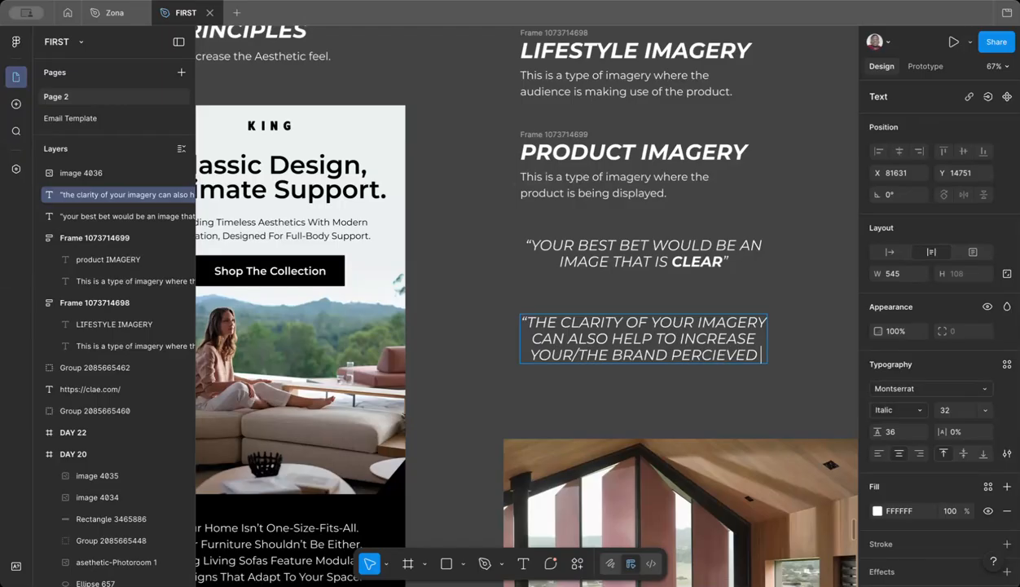
type("e")
type("/")
type("standard")
type("'")
key("BackSpace")
type("\"")
key("BackSpace")
type("!\"")
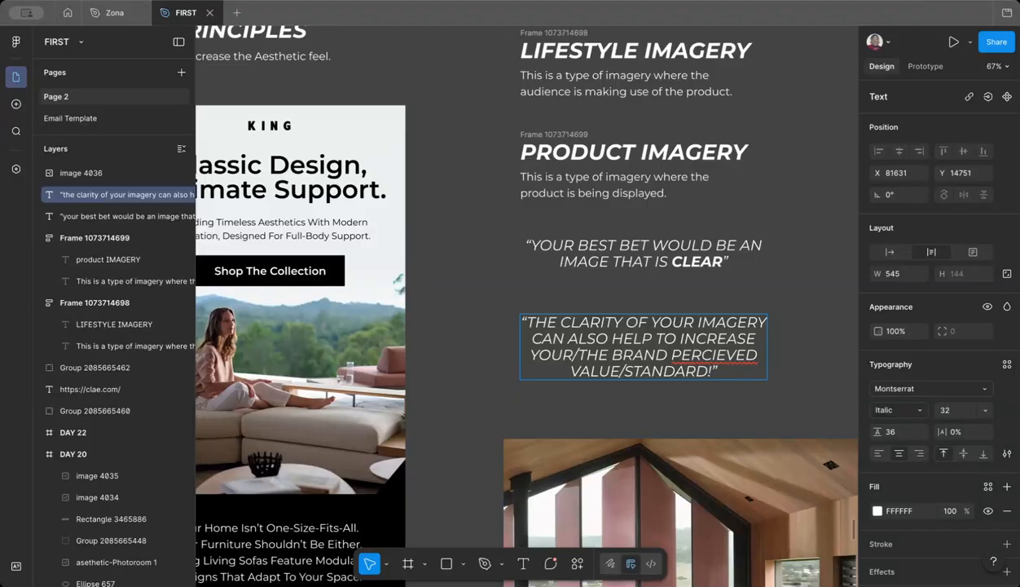
key("Escape")
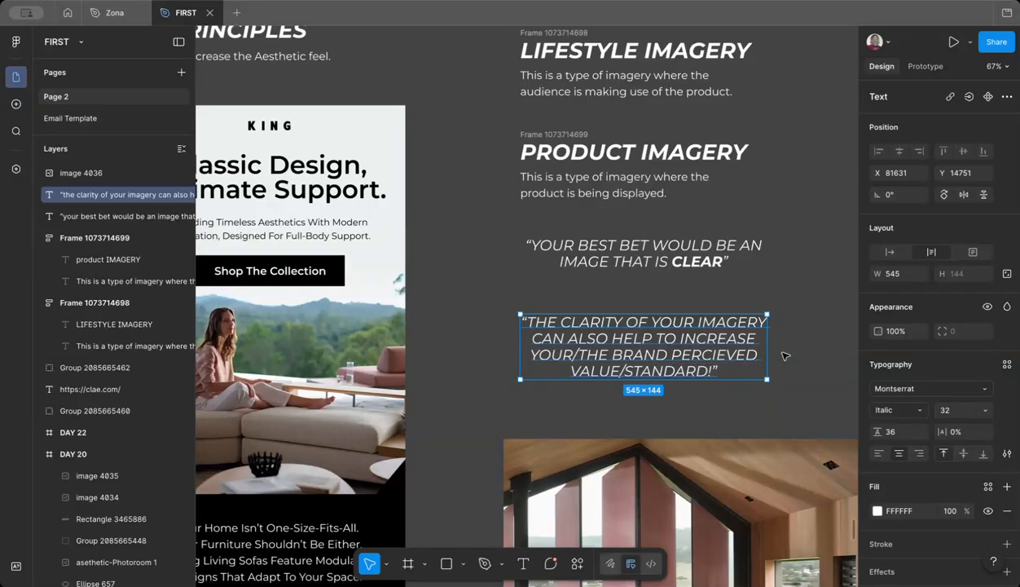
Step: Move the clarity quote up so it sits closer beneath the clear-image quote, horizontally aligned with it
scroll(784, 355, "down", 3)
left_click(783, 355)
left_click_drag(737, 347, 737, 332)
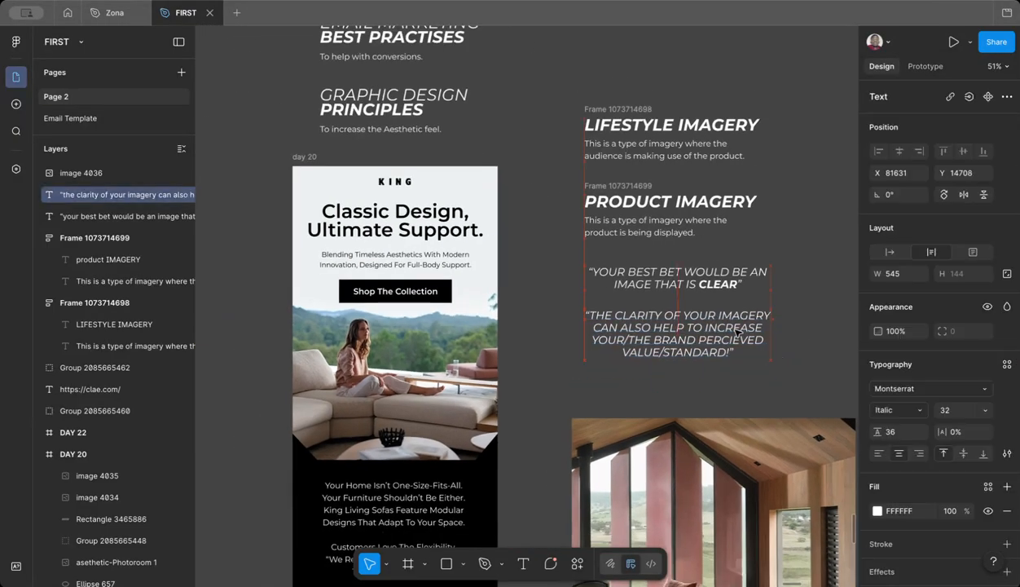
left_click(797, 336)
Step: Set the font size of the clarity quote to 24
scroll(796, 340, "up", 2)
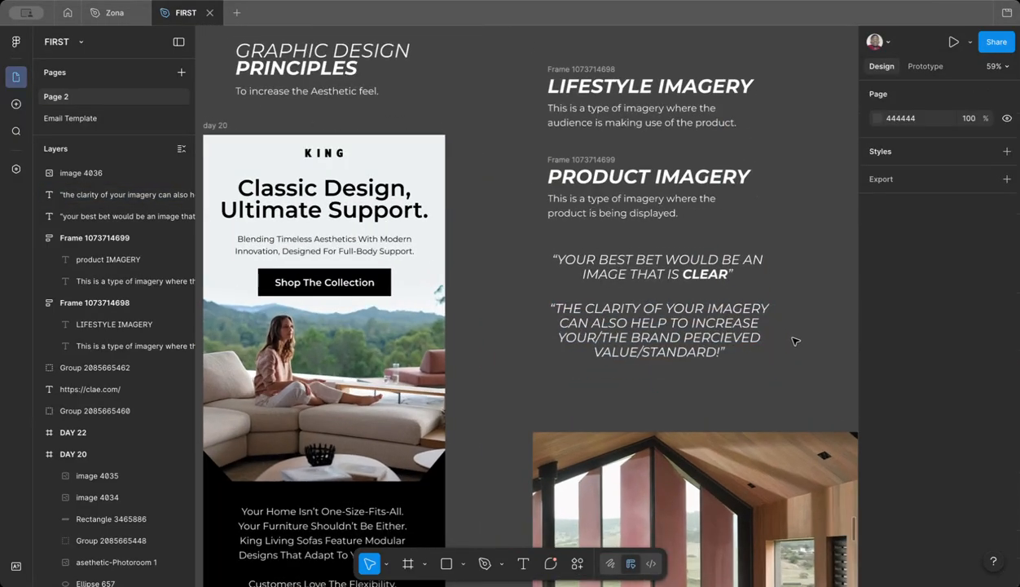
scroll(795, 340, "up", 1)
left_click(749, 332)
left_click(955, 410)
type("24")
key("Return")
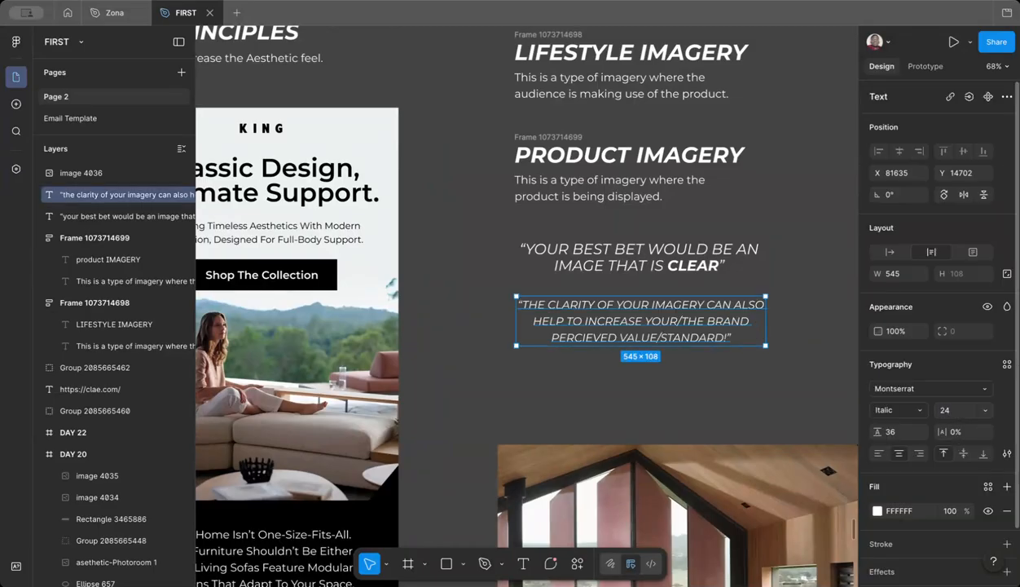
Step: Set the font weight of the clarity quote to SemiBold Italic
left_click(789, 309)
left_click(738, 316)
left_click(896, 412)
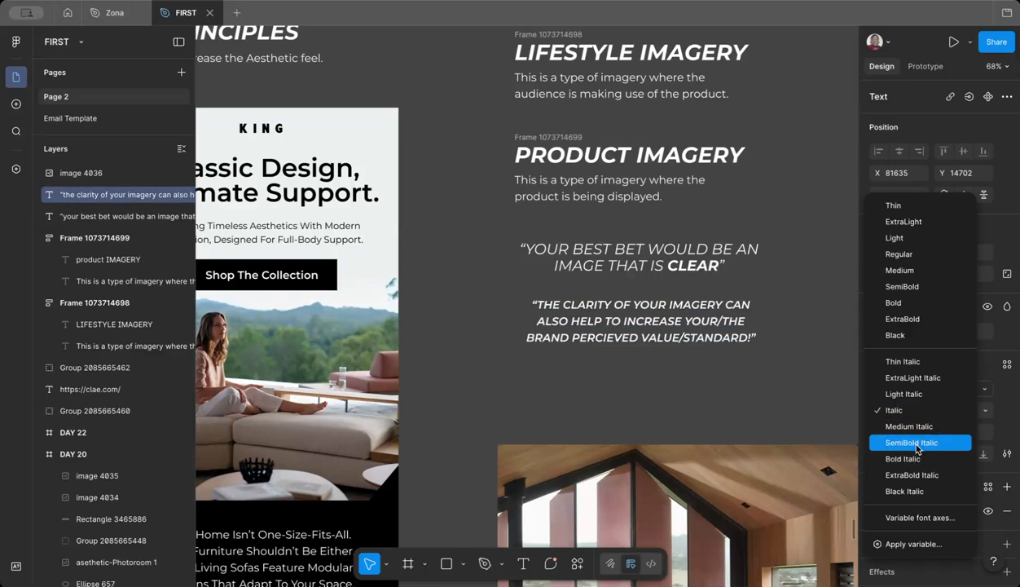
left_click(911, 442)
left_click(691, 400)
Step: Examine the two imagery quotes alongside the day 20 hero section and the living room photo
scroll(676, 392, "up", 5, "ctrl")
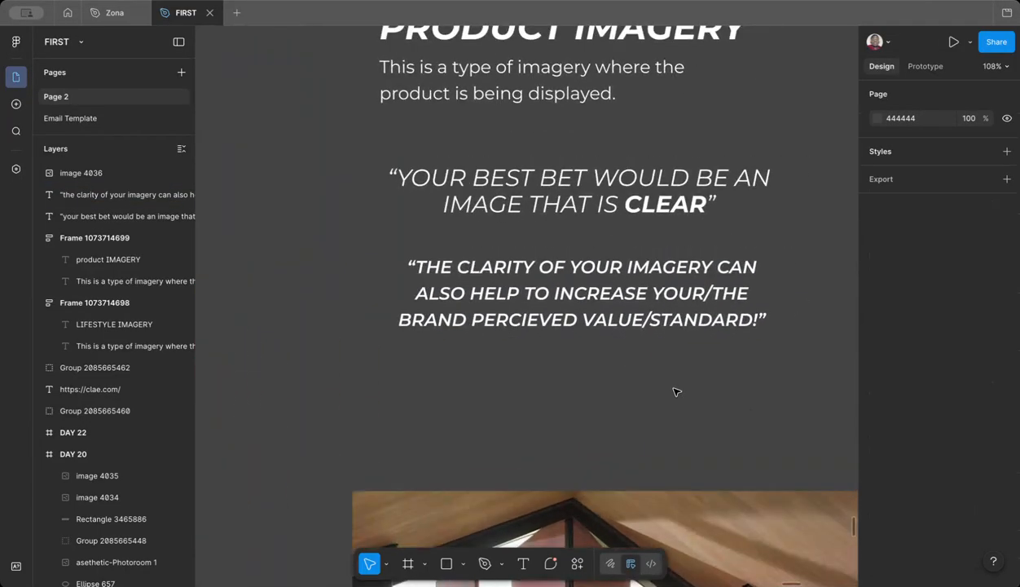
scroll(674, 391, "down", 6)
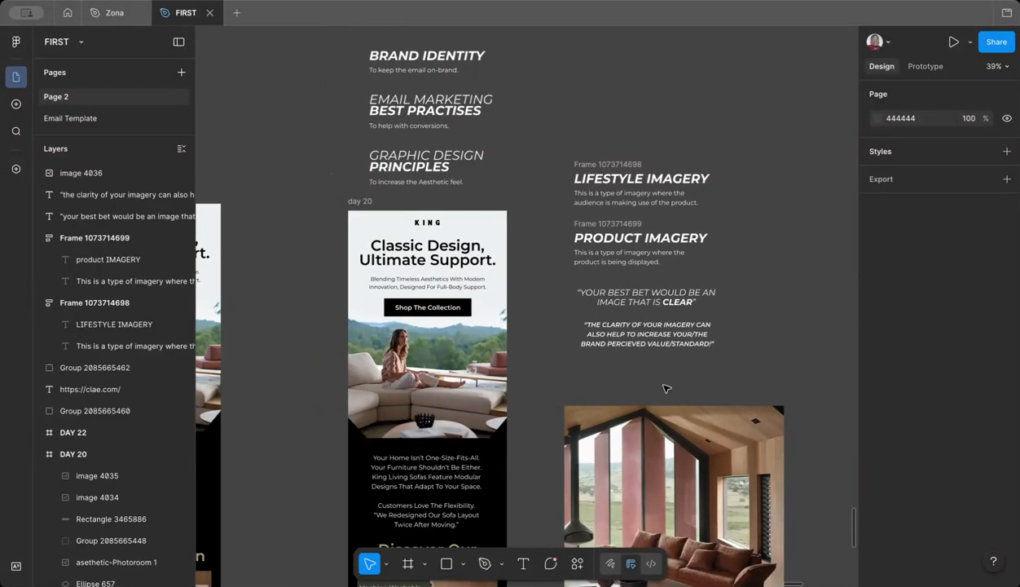
scroll(661, 387, "down", 4)
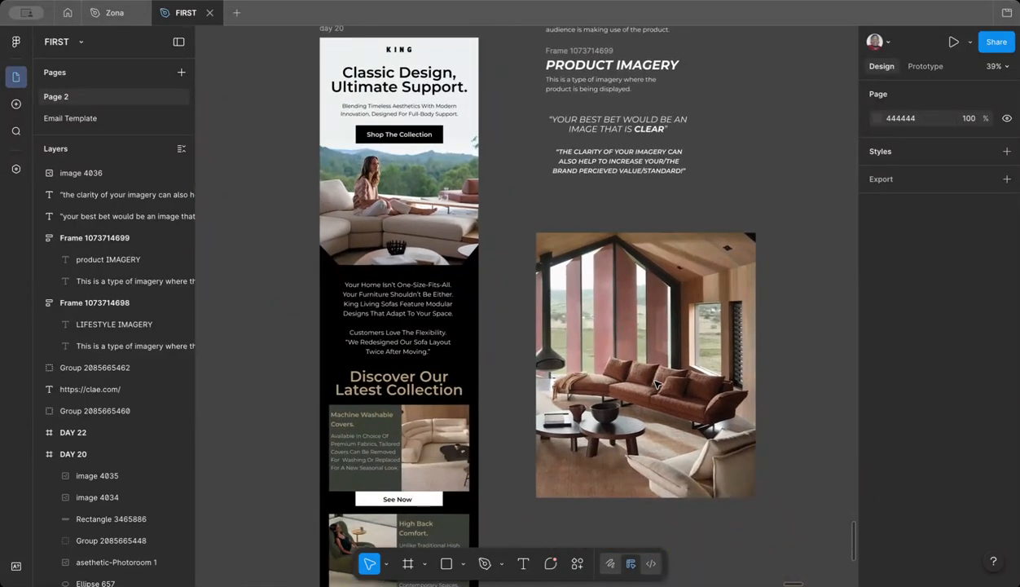
scroll(660, 390, "up", 2)
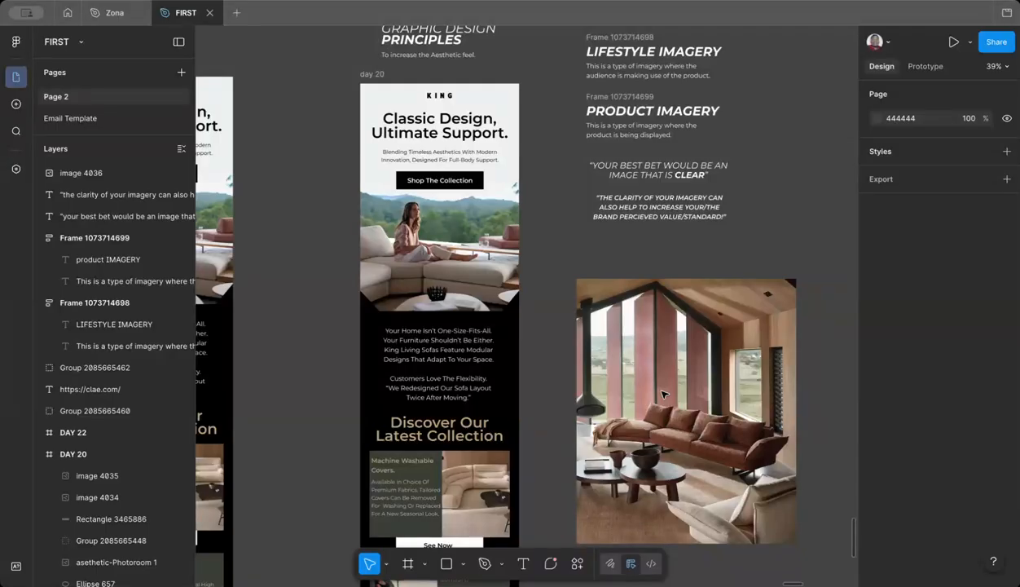
scroll(439, 167, "up", 5)
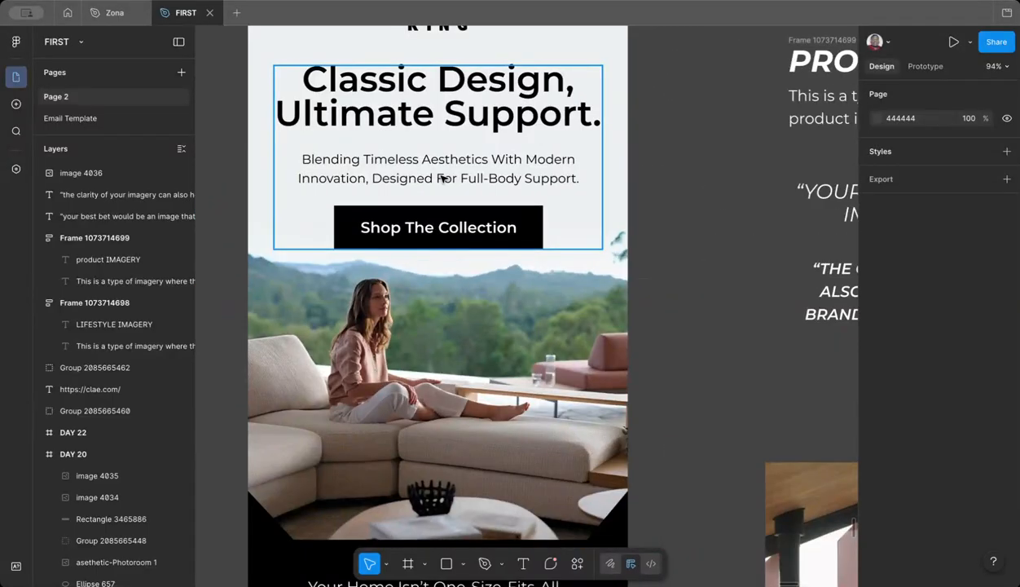
scroll(442, 177, "down", 3)
scroll(442, 178, "up", 3)
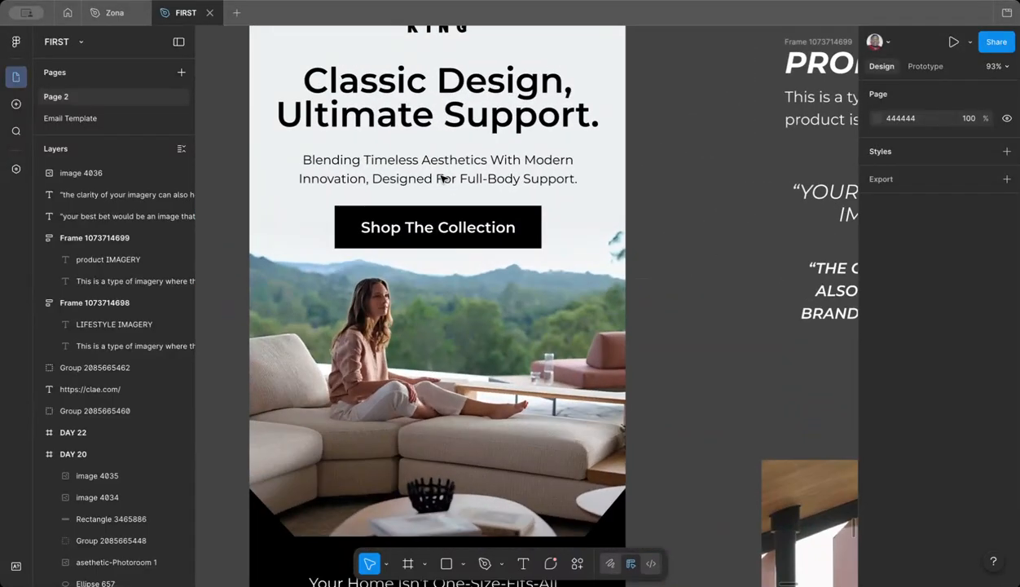
scroll(443, 178, "down", 5)
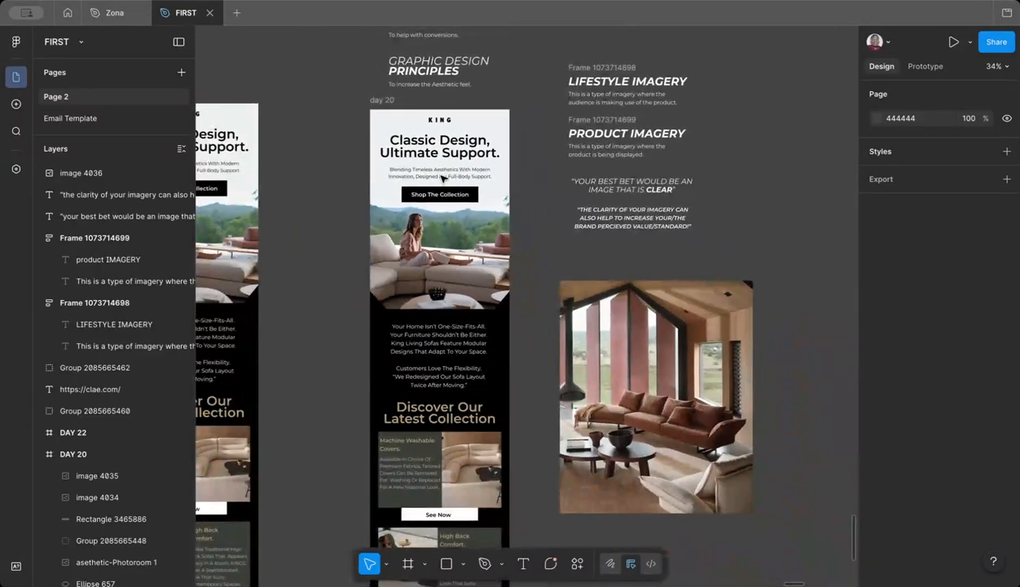
scroll(442, 177, "up", 2)
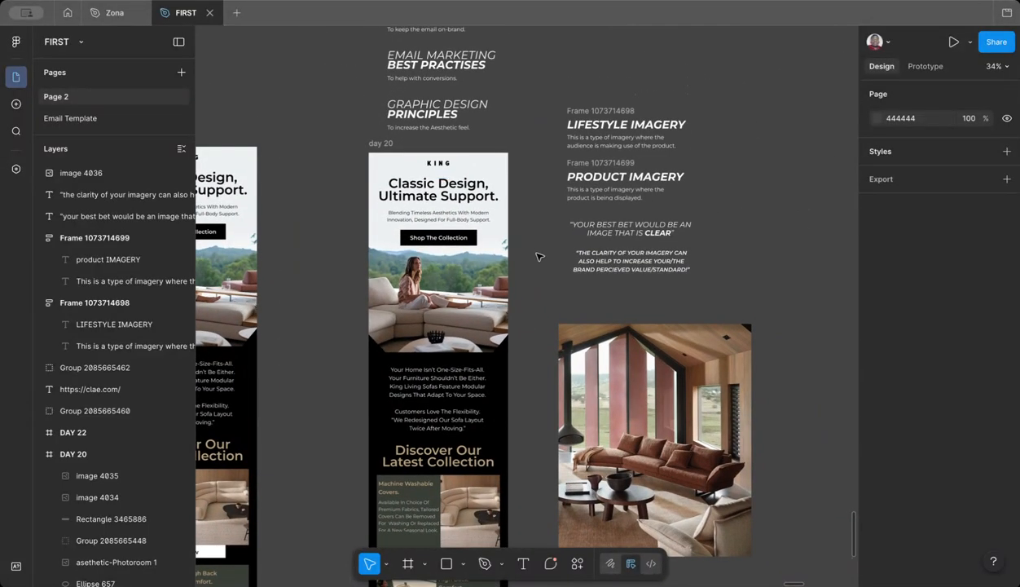
Step: Move the living room photo up to about Y 14927 so it sits closer beneath the clarity quote
mouse_move(593, 358)
left_mouse_down()
mouse_move(632, 379)
mouse_move(601, 369)
mouse_move(590, 343)
left_mouse_up()
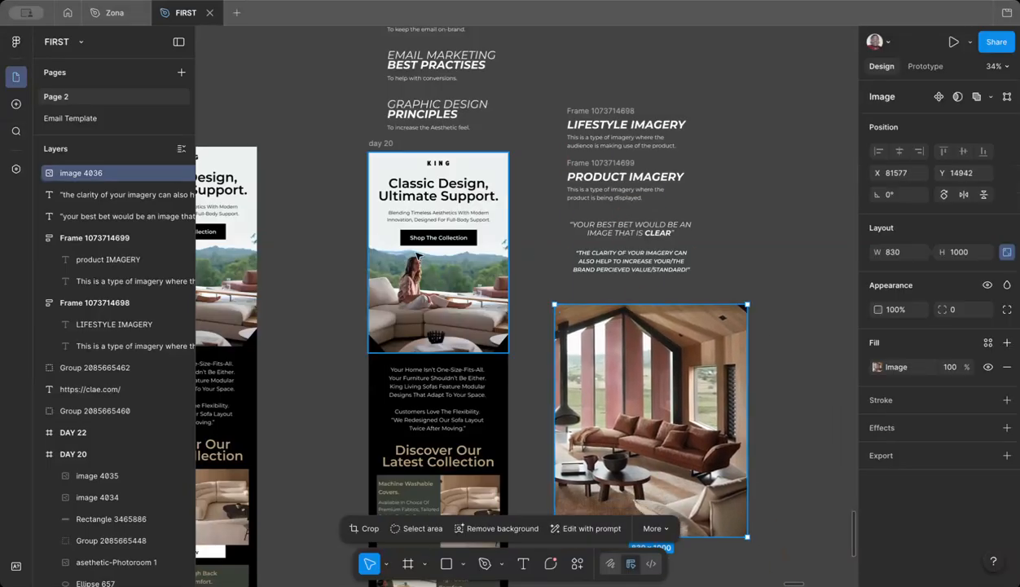
scroll(415, 258, "up", 5)
left_click(422, 284)
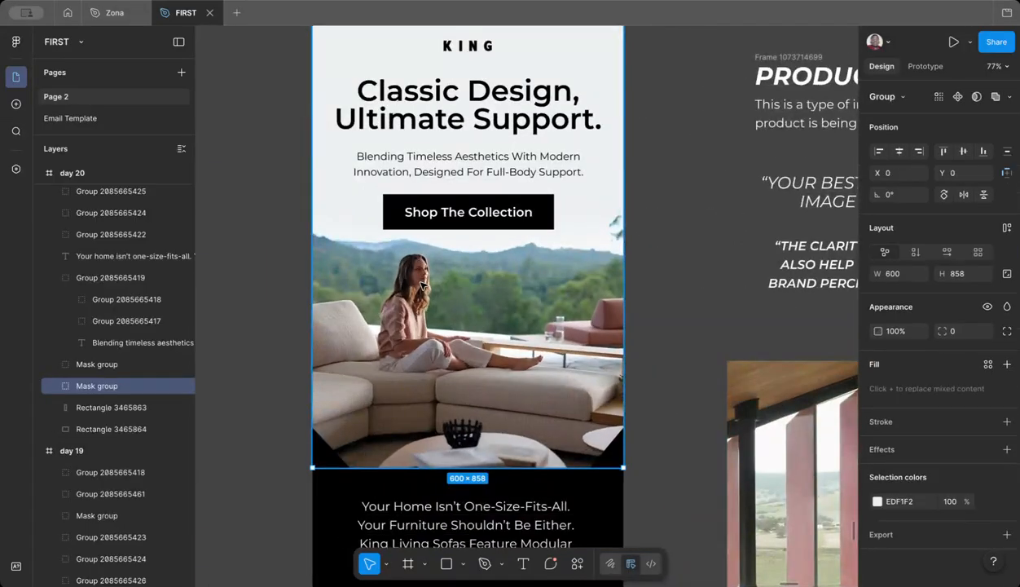
scroll(422, 284, "down", 5)
left_click(553, 288)
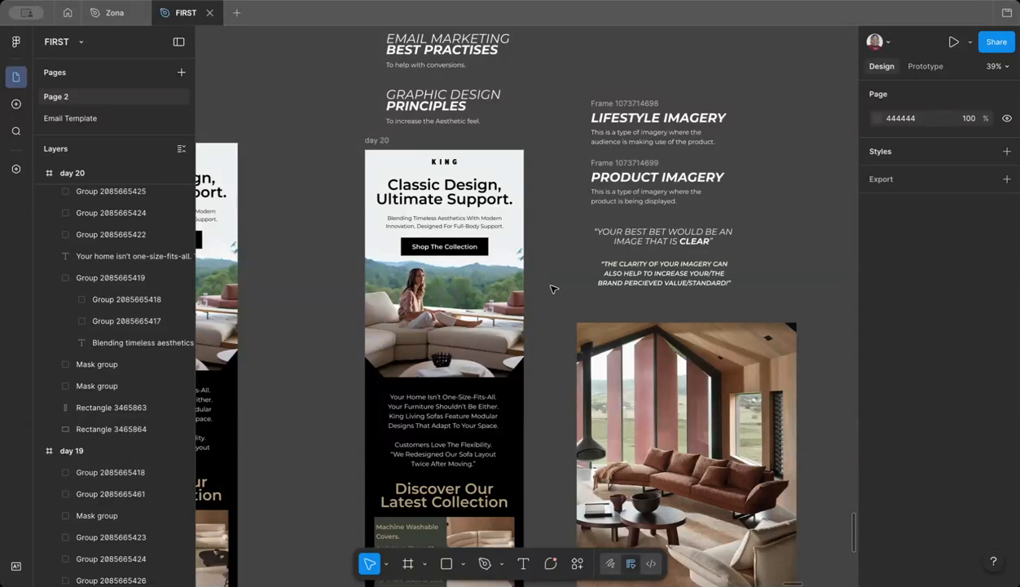
scroll(553, 288, "down", 10)
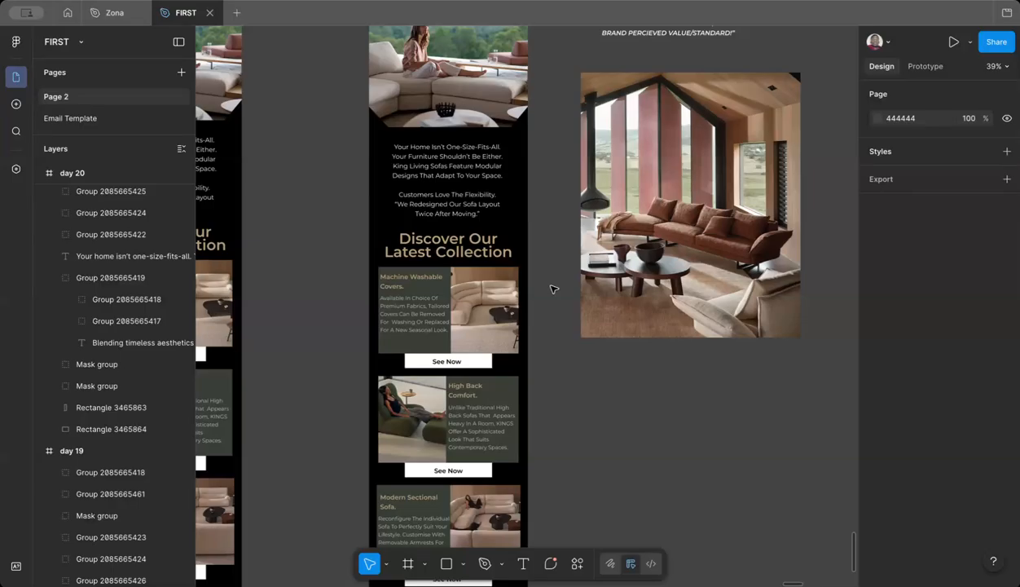
scroll(554, 289, "up", 5)
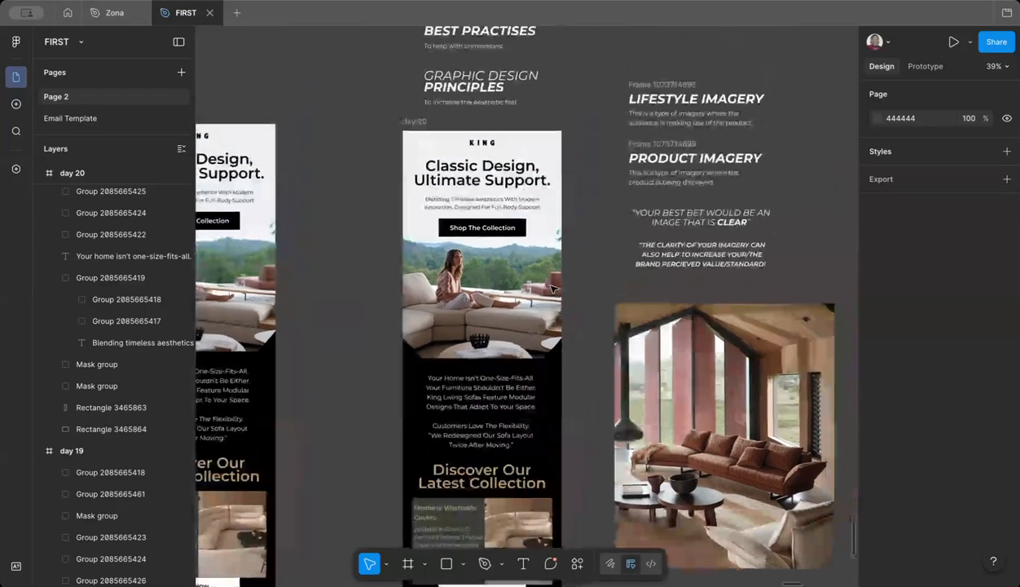
scroll(498, 184, "up", 5)
scroll(497, 183, "down", 1)
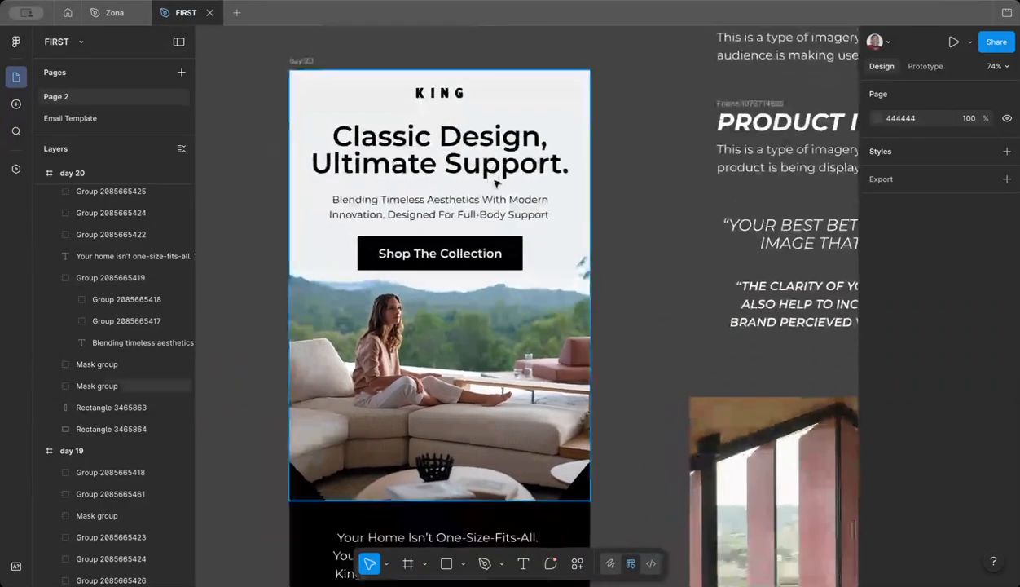
scroll(485, 212, "down", 3)
left_click_drag(764, 485, 764, 481)
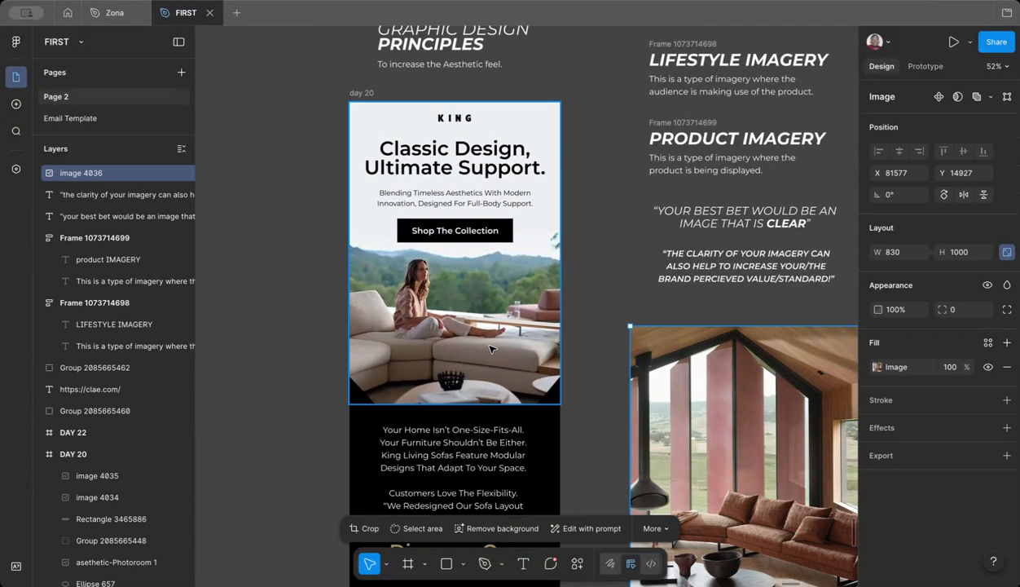
Step: Compare the day 20 hero image with the living room photo and examine the body copy beneath the hero
left_click(459, 313)
scroll(459, 313, "down", 2)
scroll(459, 312, "right", 2)
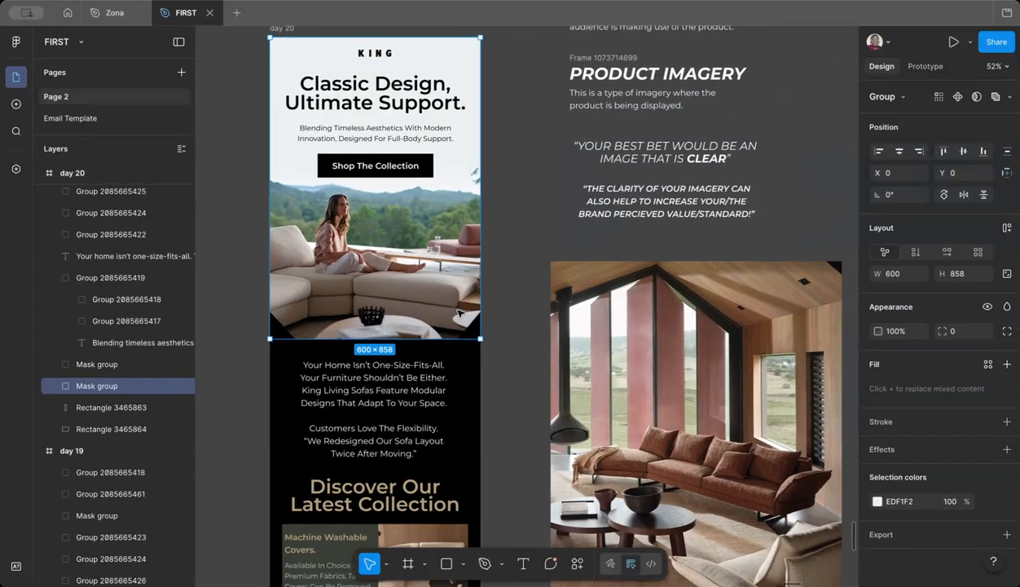
scroll(458, 313, "down", 3)
scroll(497, 326, "down", 1)
scroll(497, 326, "left", 1)
left_click(499, 329)
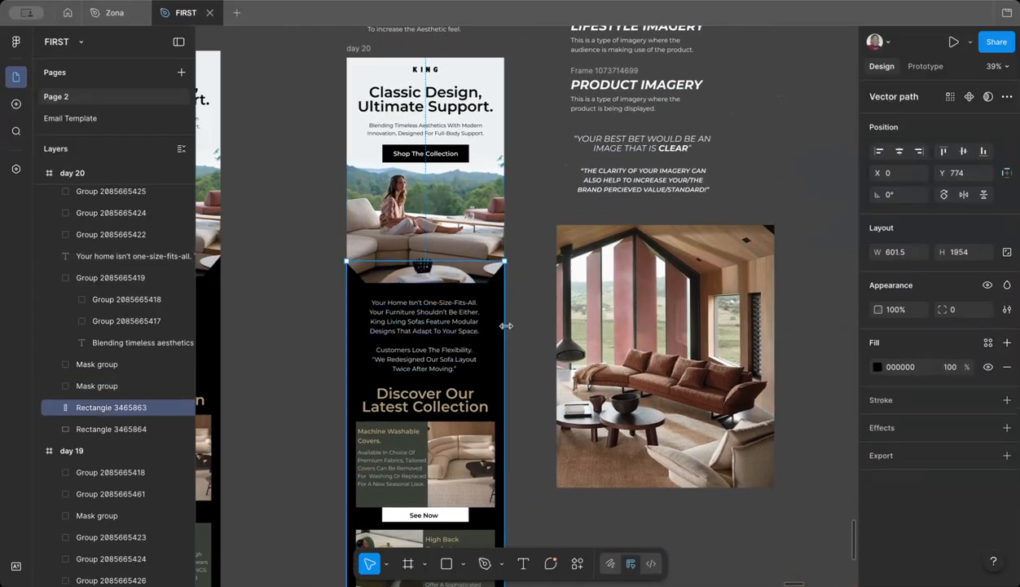
scroll(506, 329, "down", 1)
scroll(506, 329, "left", 1)
left_click(582, 334)
scroll(506, 327, "up", 3)
scroll(508, 326, "up", 2)
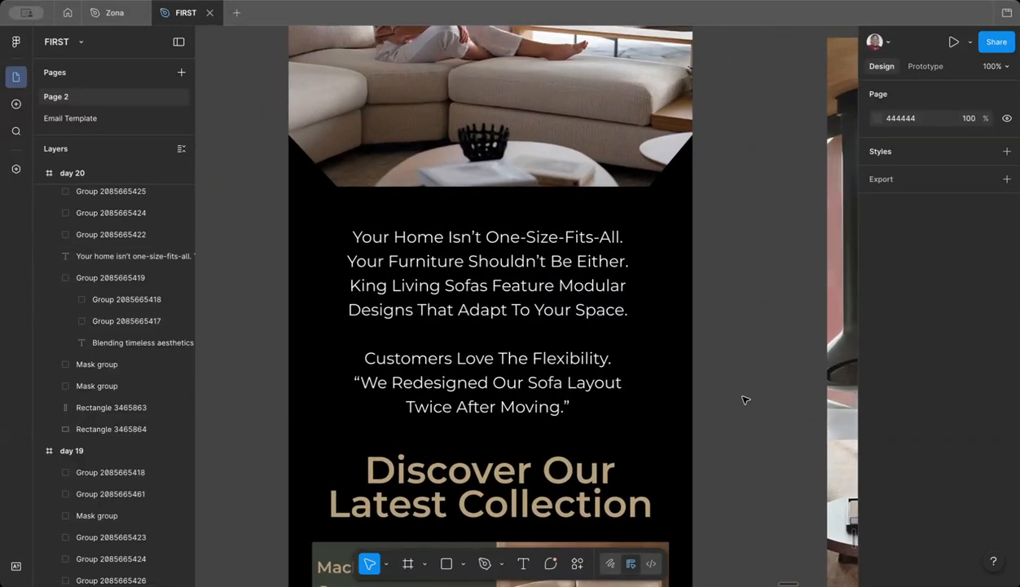
scroll(405, 299, "up", 3)
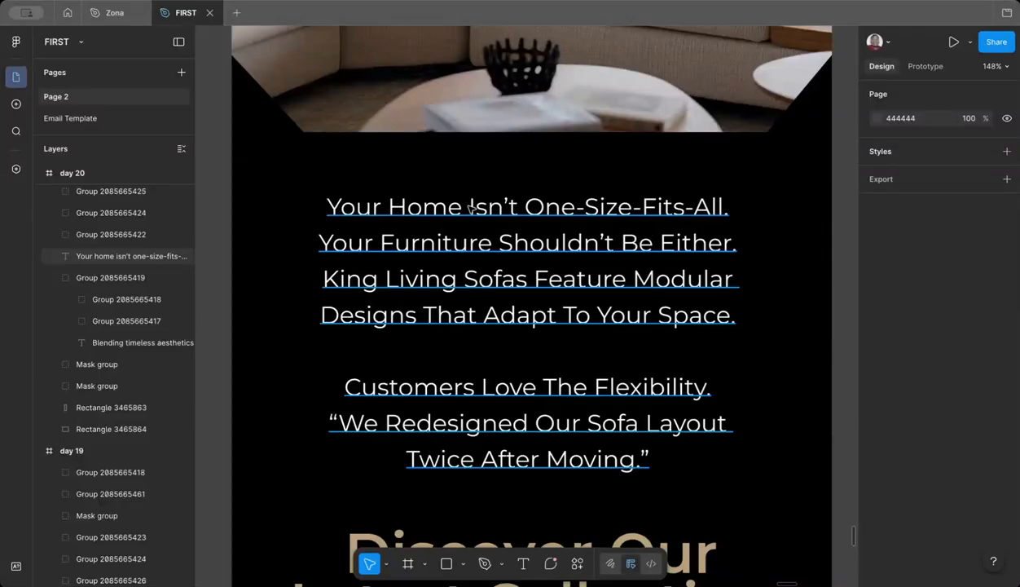
Step: Open the letter-case settings for the body copy beneath the day 20 hero image
left_click(426, 253)
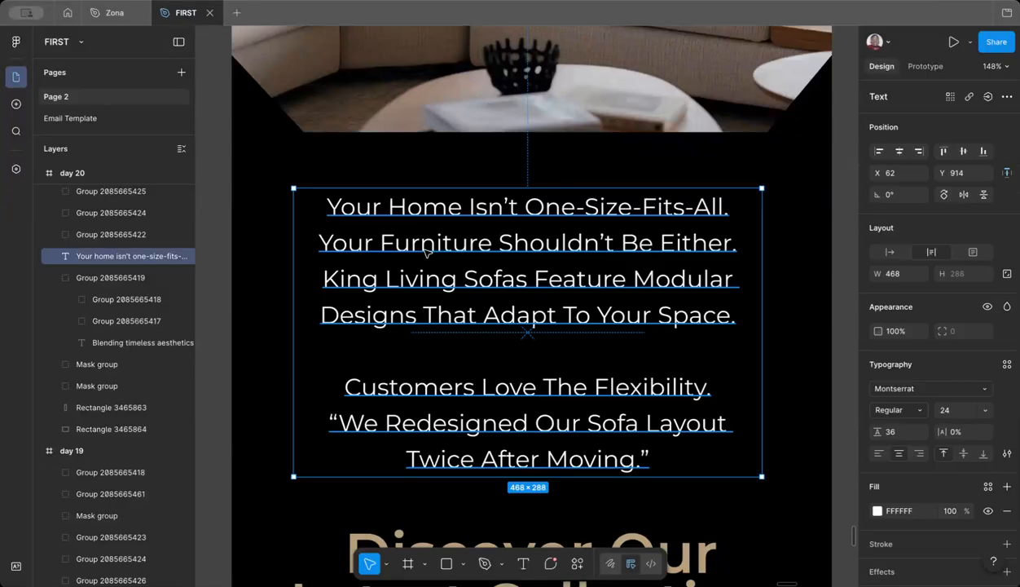
scroll(425, 253, "down", 5)
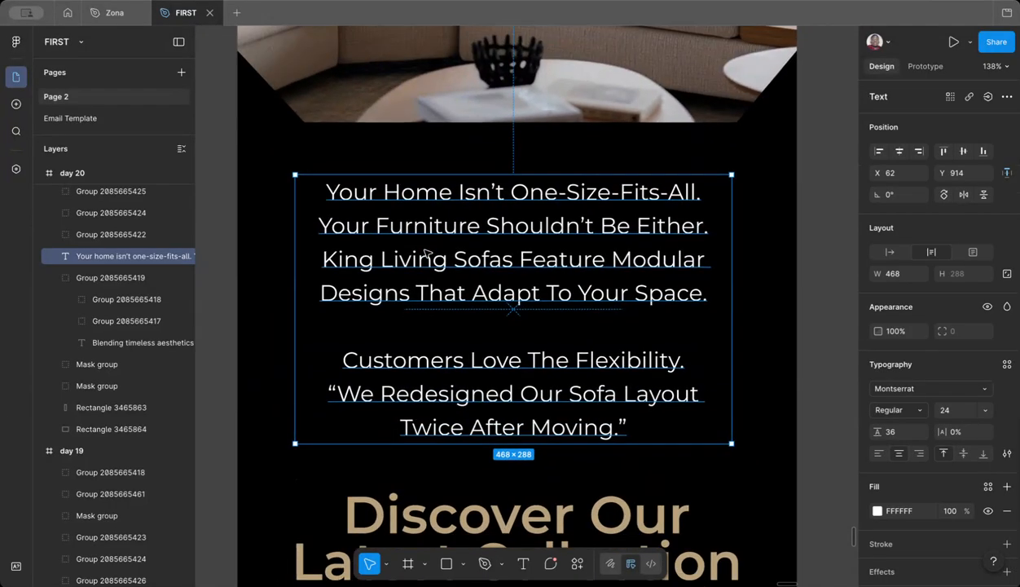
left_click(1008, 455)
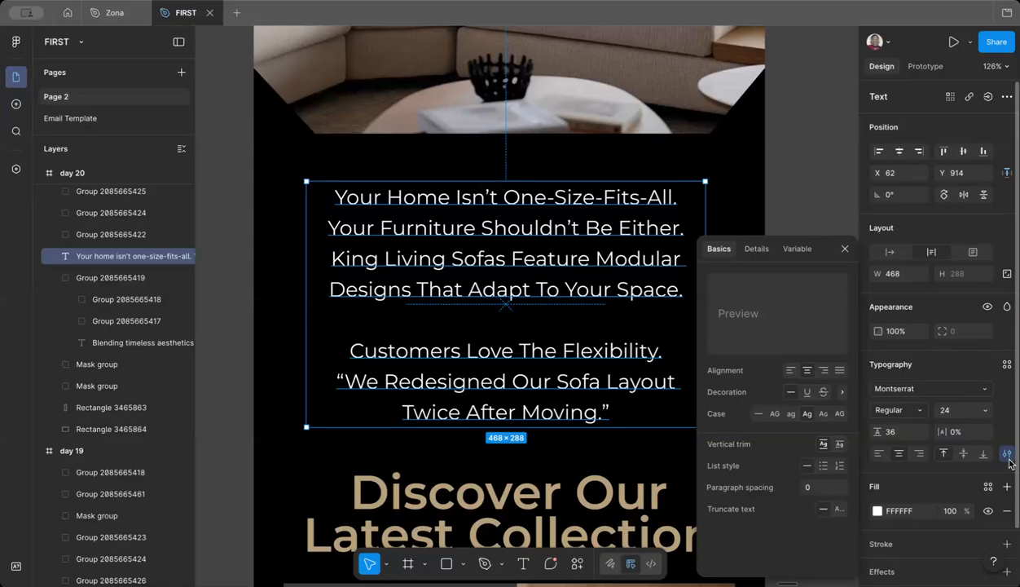
left_click(846, 249)
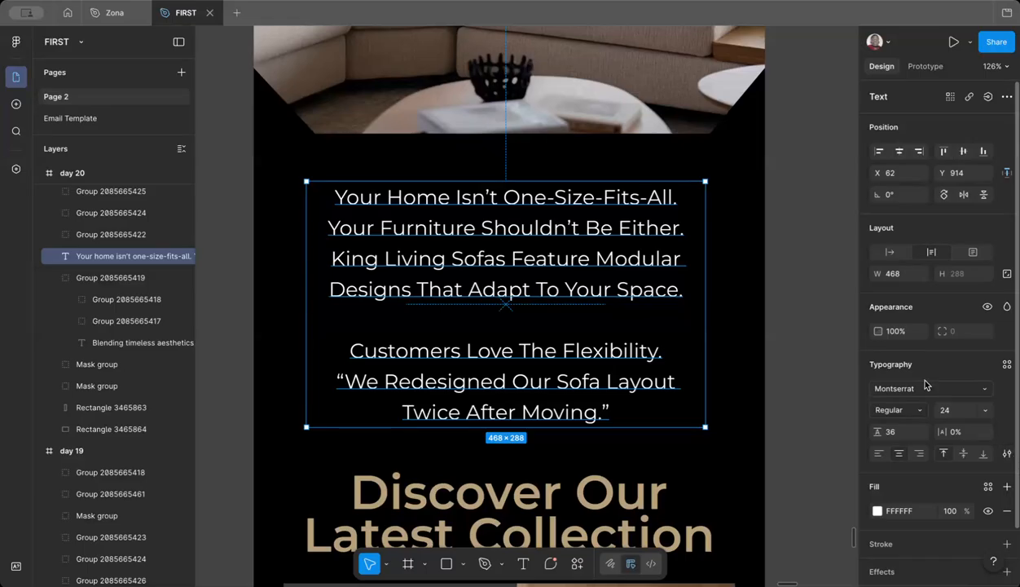
left_click(1007, 453)
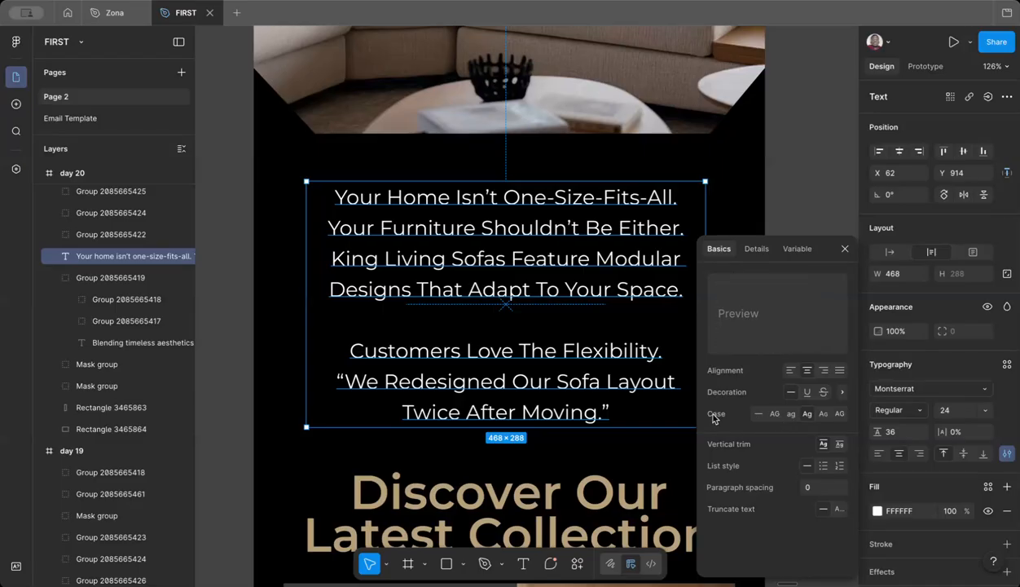
Step: Try uppercase, lowercase and title case on the body copy
left_click(774, 414)
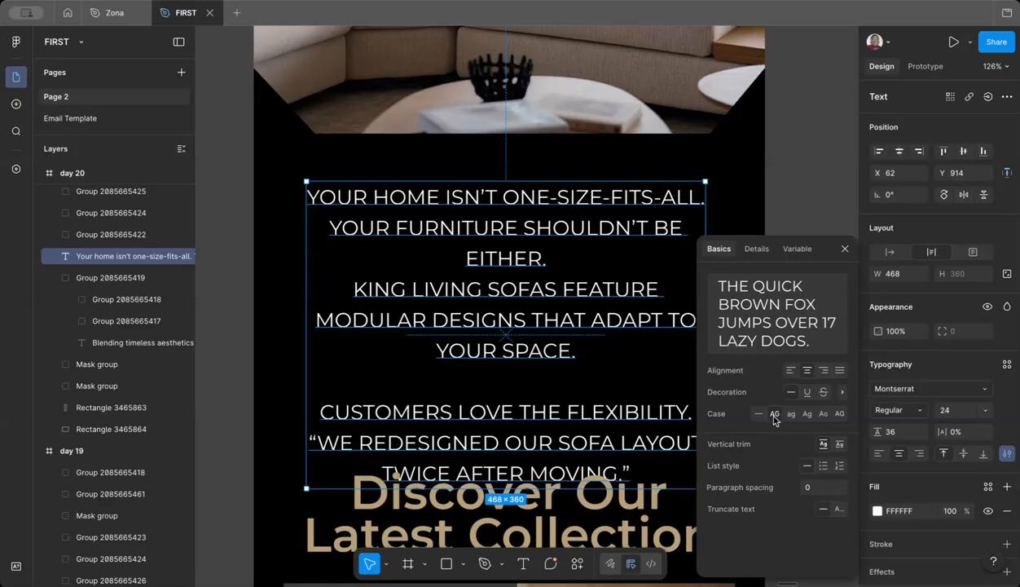
left_click(790, 414)
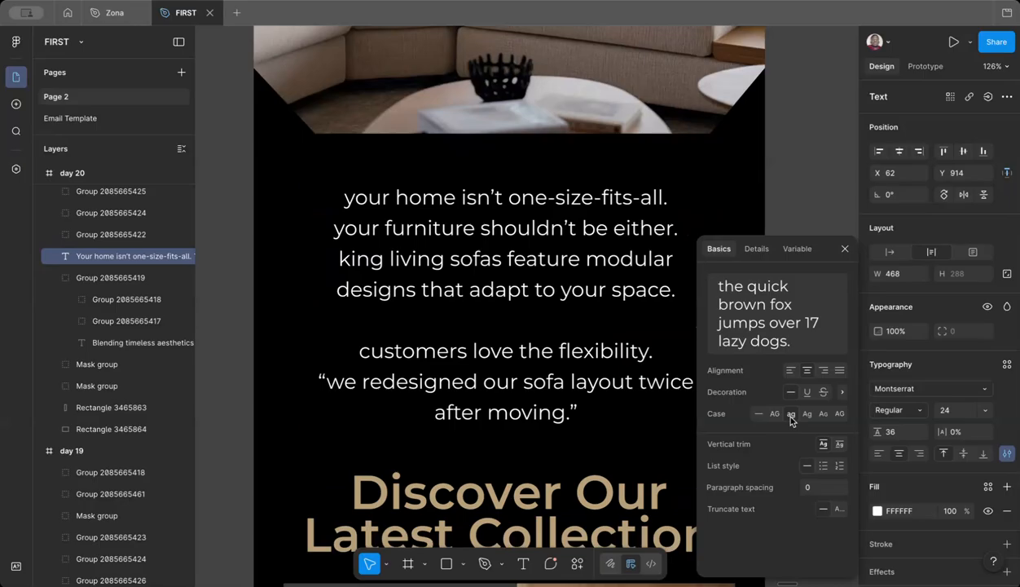
left_click(808, 414)
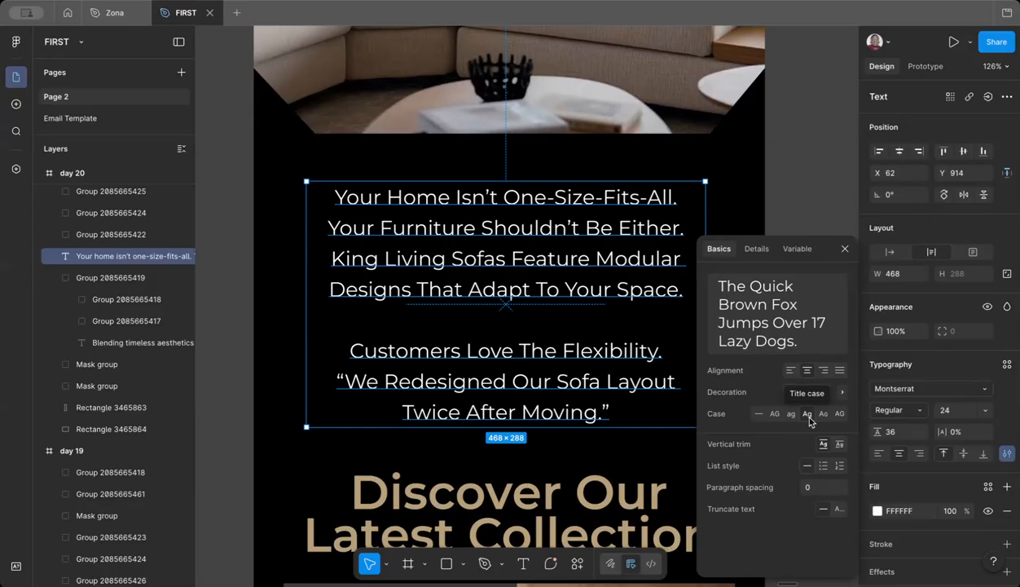
Step: Remove the case transformation from the body copy so it uses its original capitalisation
left_click(758, 414)
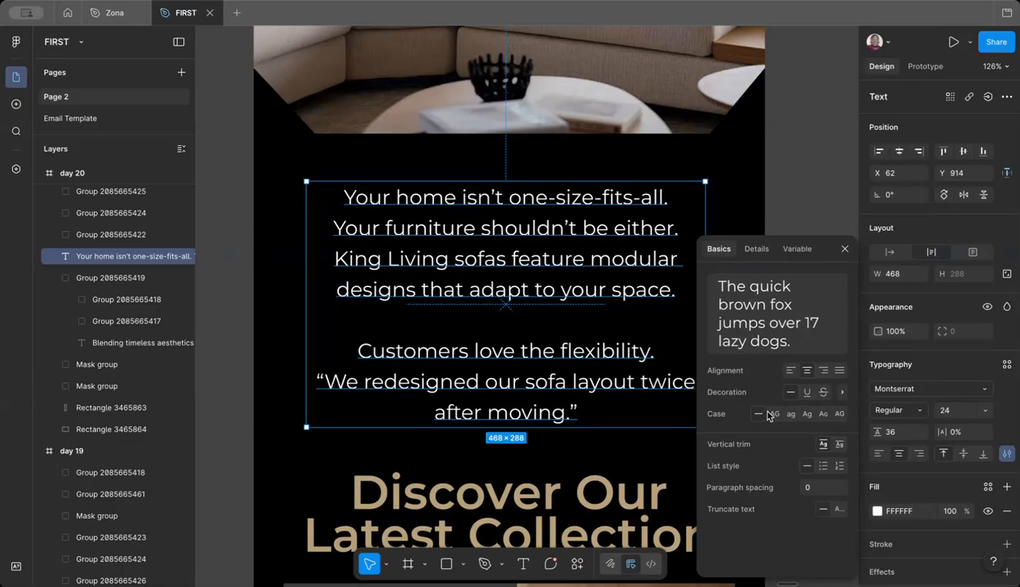
left_click(843, 249)
left_click(789, 275)
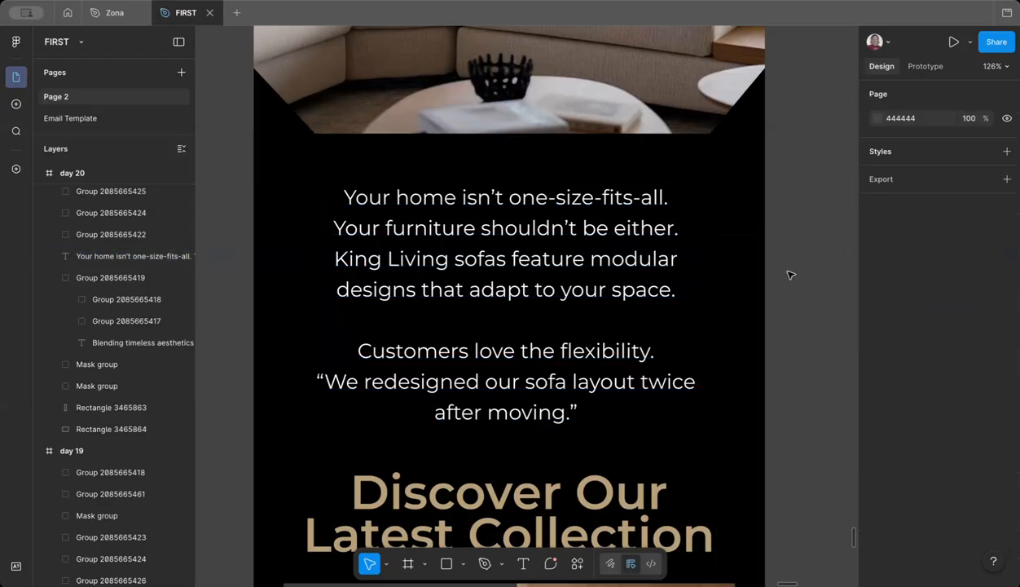
scroll(790, 276, "down", 3)
scroll(766, 344, "up", 3)
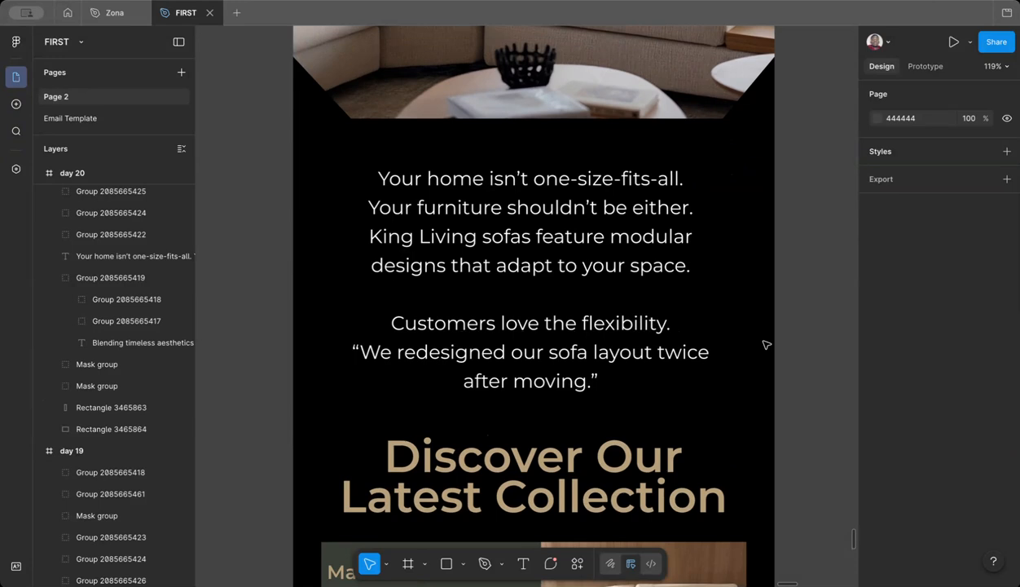
Step: Widen the body text box to 489 and join the testimonial quote onto the "Customers love the flexibility." line
left_click(599, 253)
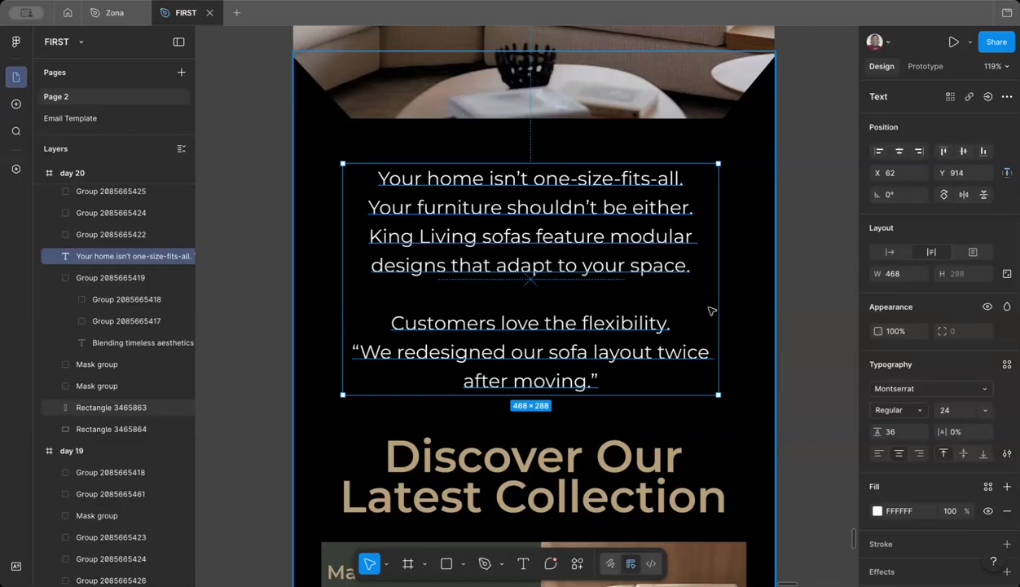
left_click_drag(719, 311, 735, 312)
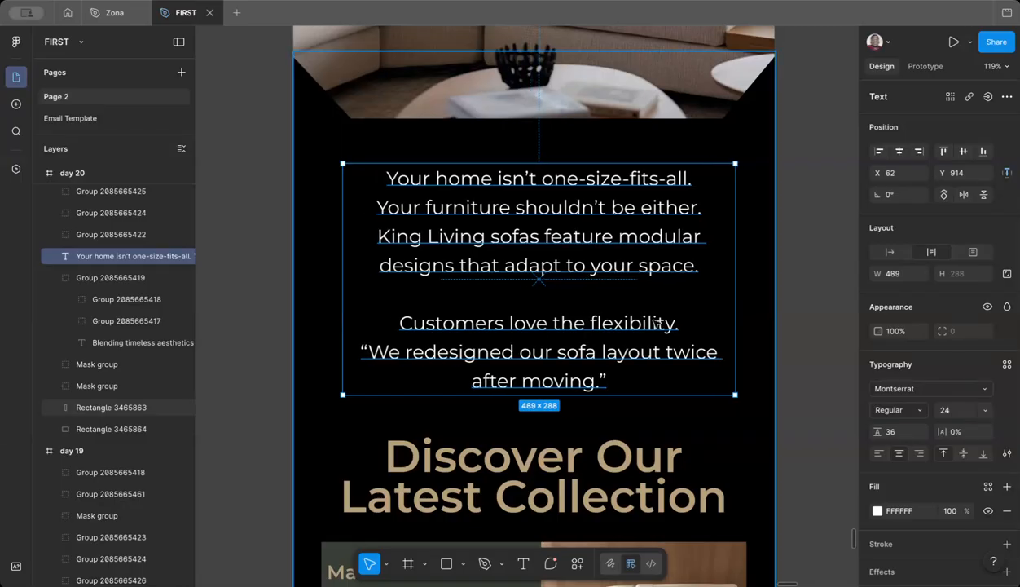
double_click(365, 350)
left_click(363, 350)
key("BackSpace")
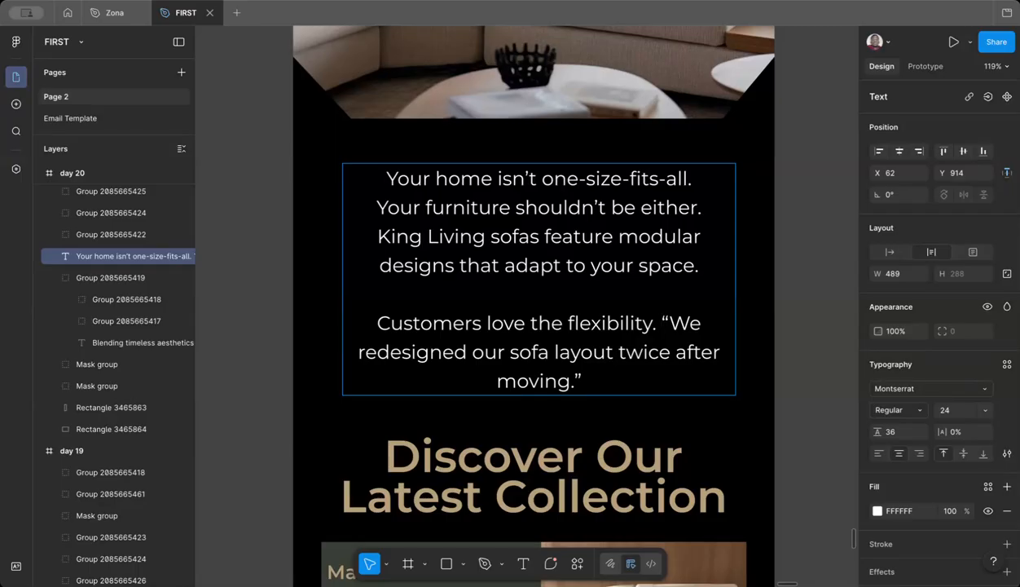
Step: Try to join the "Your furniture shouldn't be either." line to the line above it
left_click(373, 209)
key("BackSpace")
key("BackSpace")
key("Return")
key("Escape")
Step: Lower the fill opacity of the whole body copy text so it appears dimmer
scroll(960, 489, "down", 2)
left_click(959, 453)
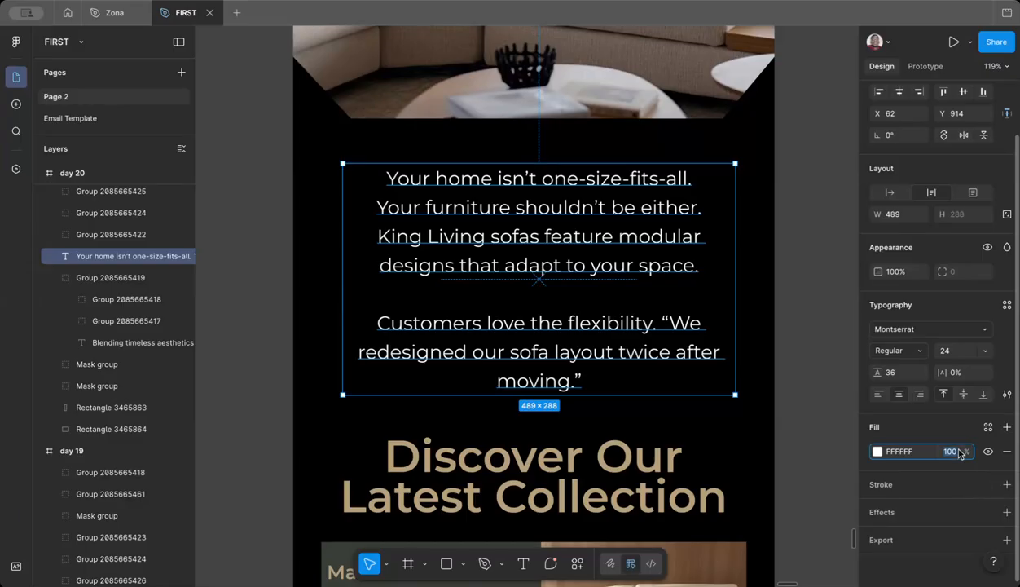
left_click(833, 305)
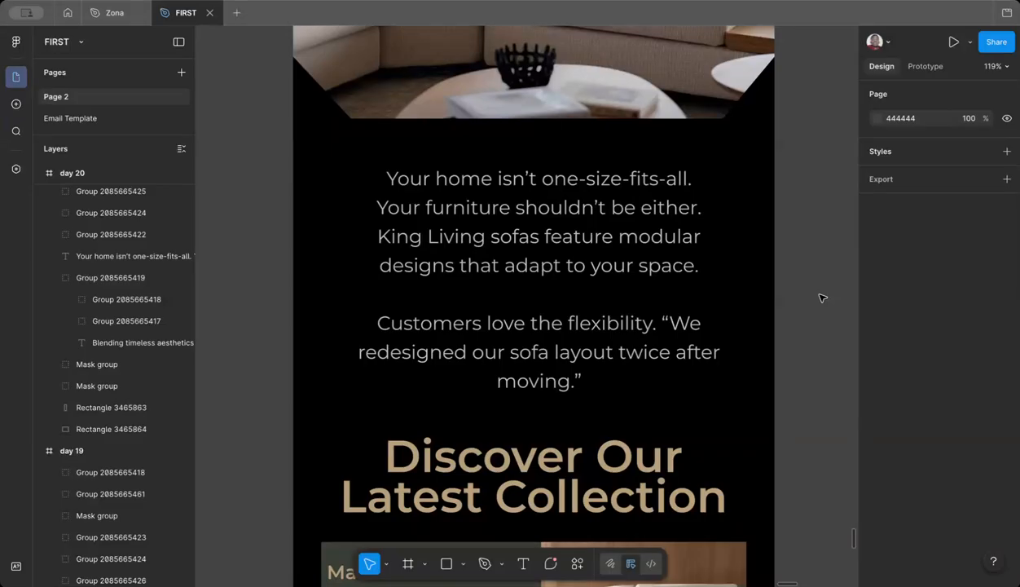
Step: Set the fill opacity of the quote "We redesigned our sofa layout twice after moving." to 100%
double_click(685, 323)
left_click(662, 323)
left_click_drag(662, 323, 665, 372)
left_click(960, 510)
type("100")
key("Return")
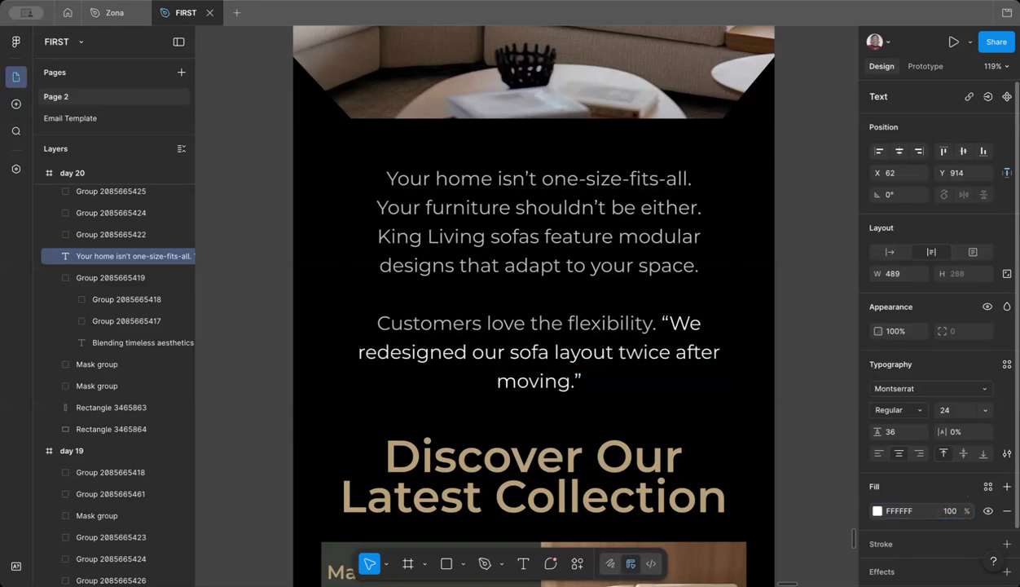
Step: Set the font weight of the testimonial quote in the body copy to SemiBold Italic
left_click(907, 409)
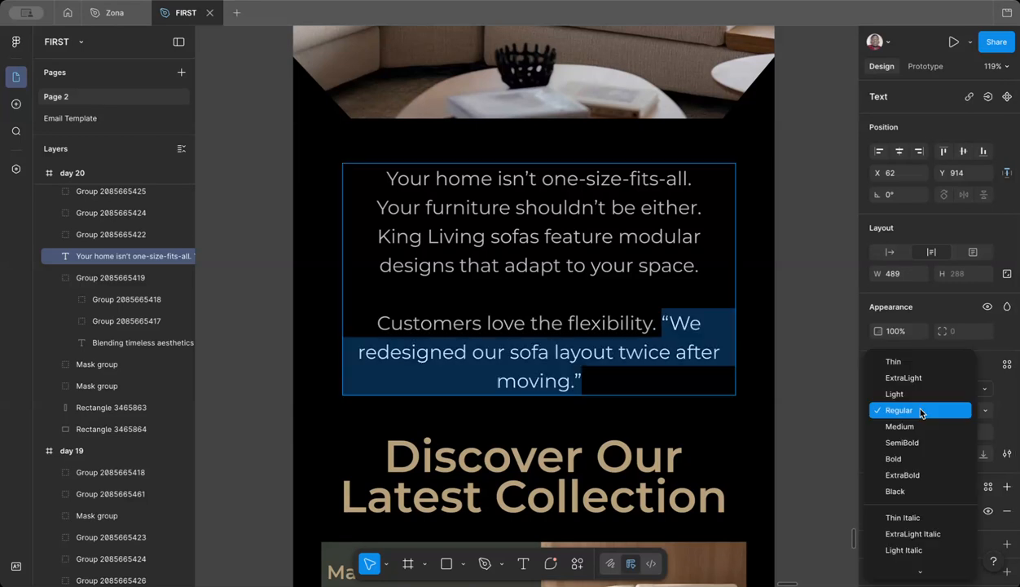
scroll(921, 413, "down", 1)
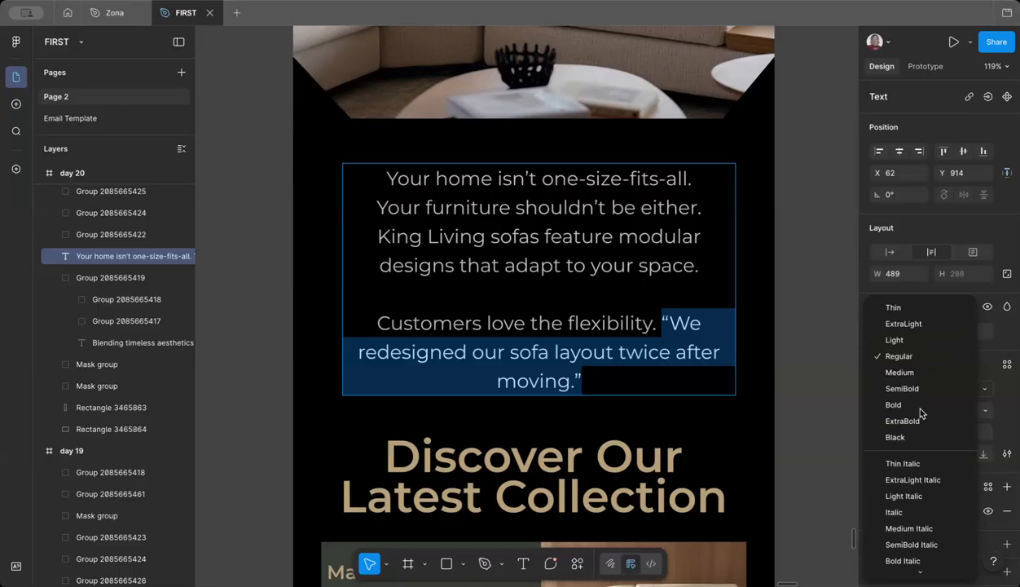
left_click(921, 542)
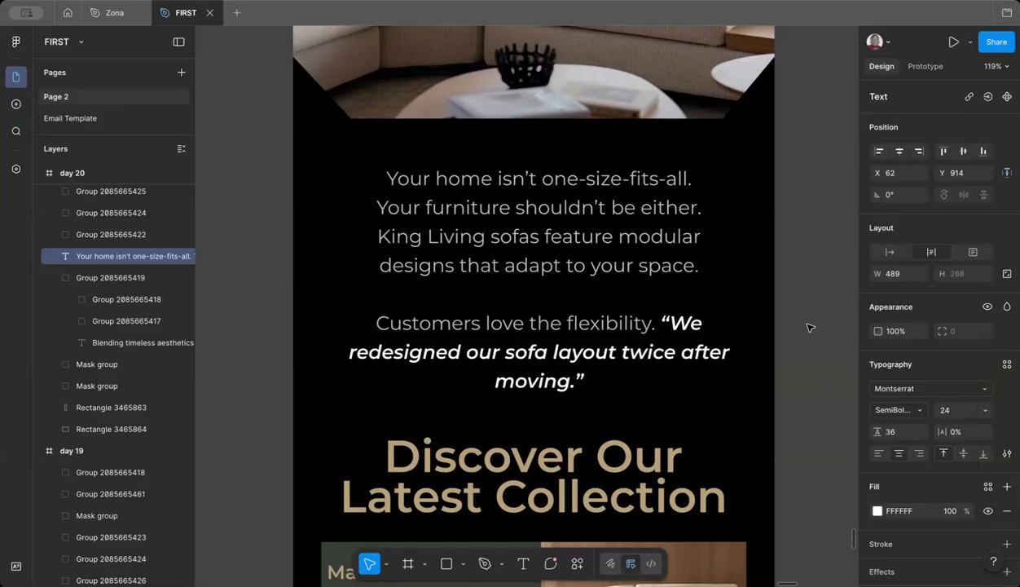
left_click(790, 319)
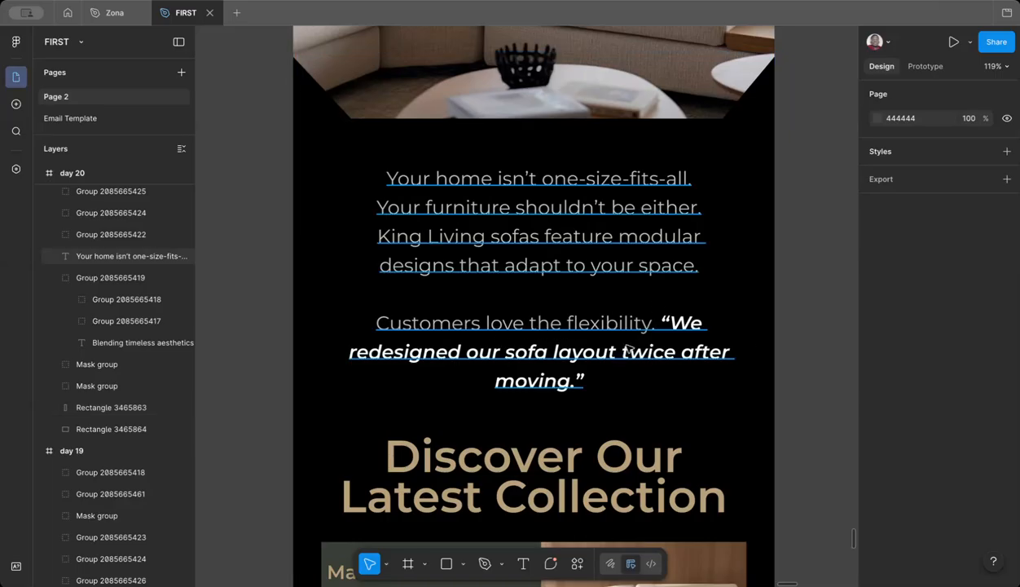
Step: Examine the restyled body copy together with the collection heading and feature cards, and select the copy
scroll(524, 303, "down", 2)
scroll(524, 303, "right", 1)
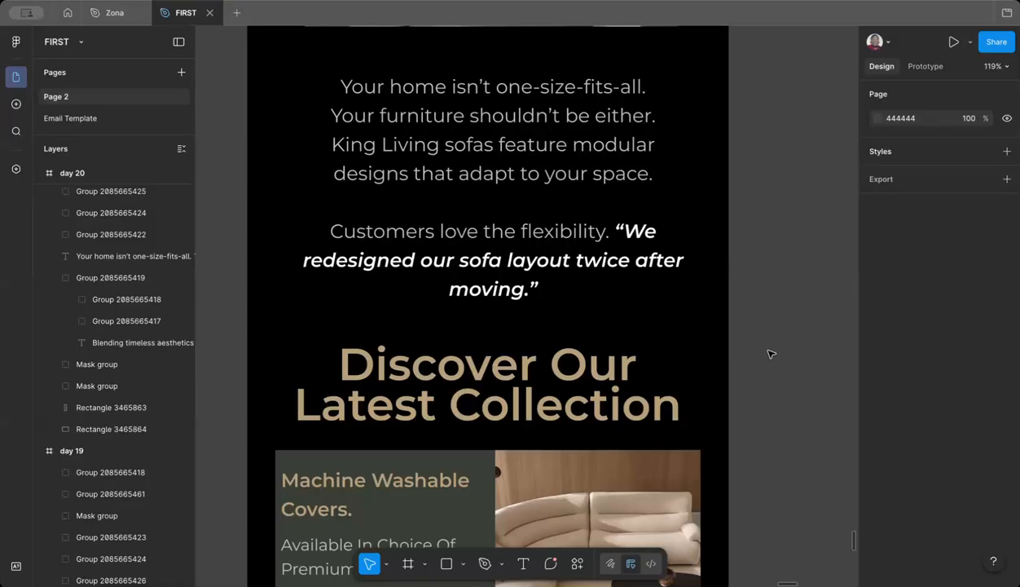
scroll(770, 354, "down", 5)
scroll(770, 350, "down", 1)
scroll(770, 350, "right", 1)
scroll(720, 269, "up", 3)
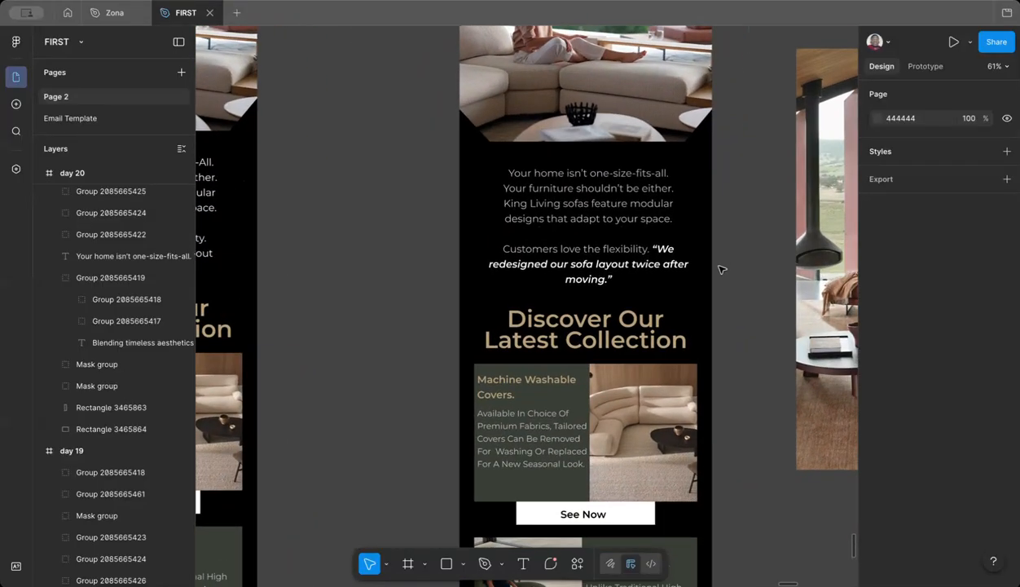
left_click(633, 237)
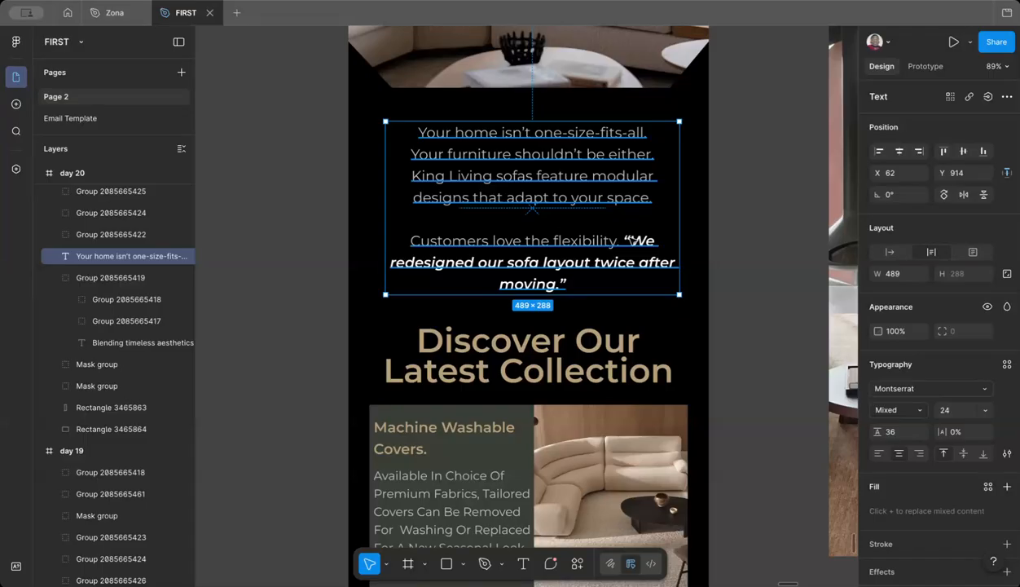
Step: Start the testimonial quote on its own line and break it before "twice after moving."
double_click(632, 240)
left_click(621, 240)
key("BackSpace")
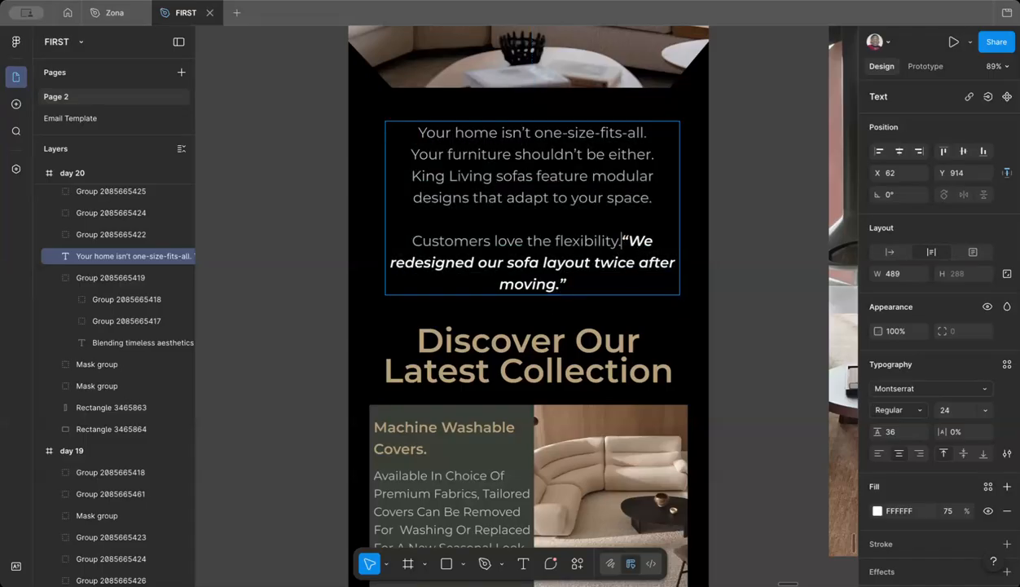
key("Return")
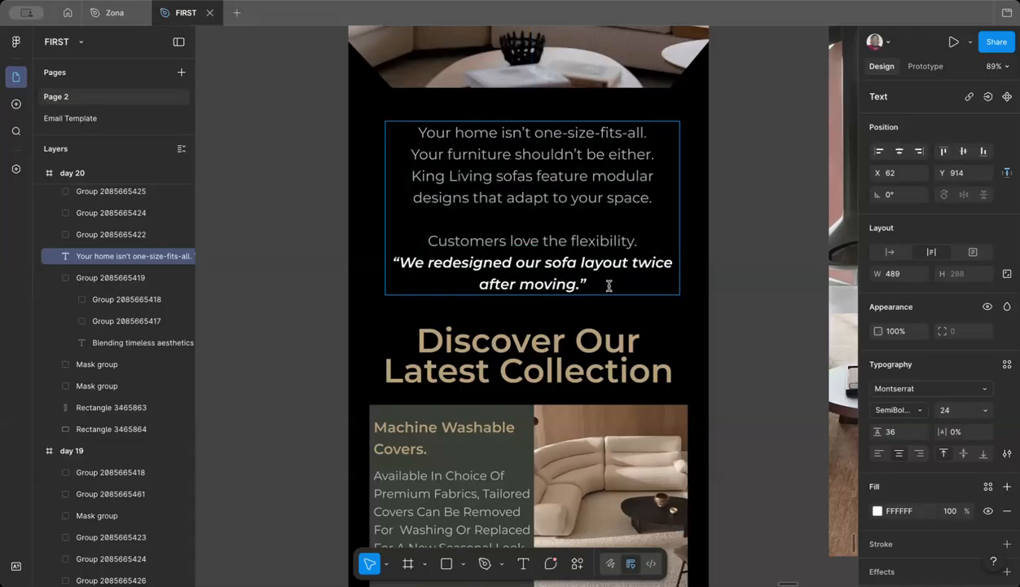
left_click(631, 263)
key("Return")
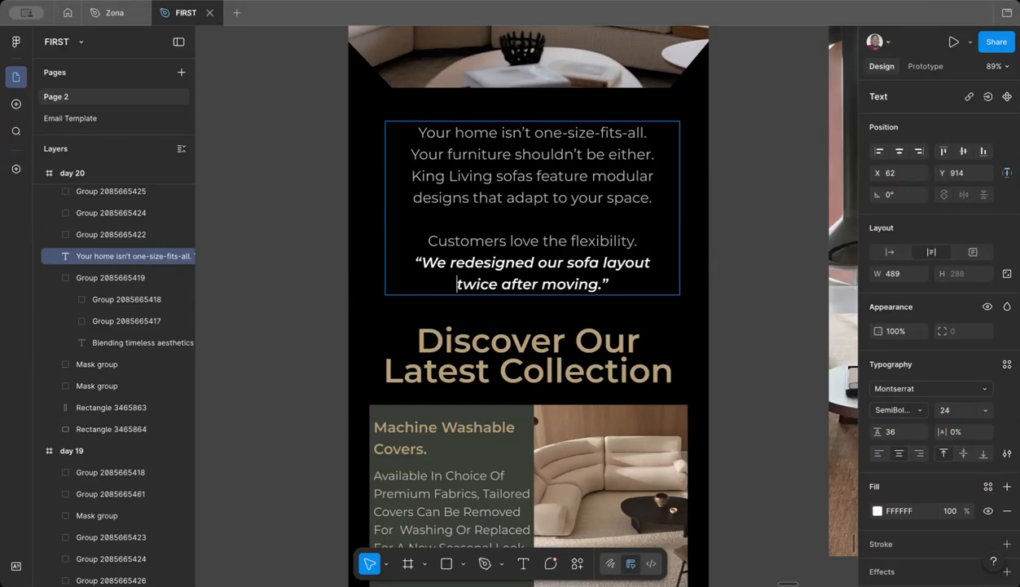
left_click(774, 247)
Step: Ungroup the "Discover Our Latest Collection" heading and move its second line down, away from the first
scroll(742, 274, "down", 4)
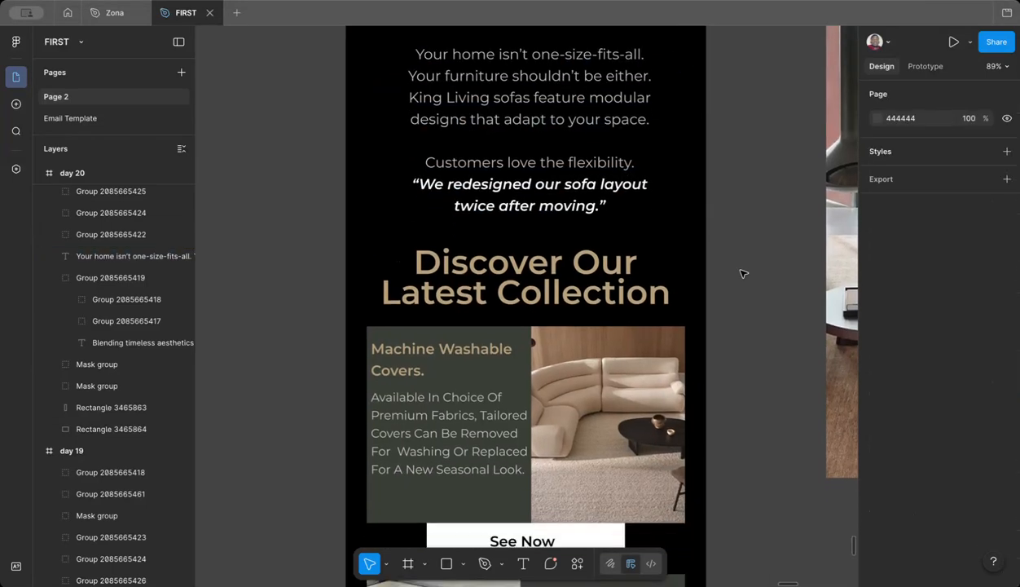
left_click_drag(562, 230, 562, 225)
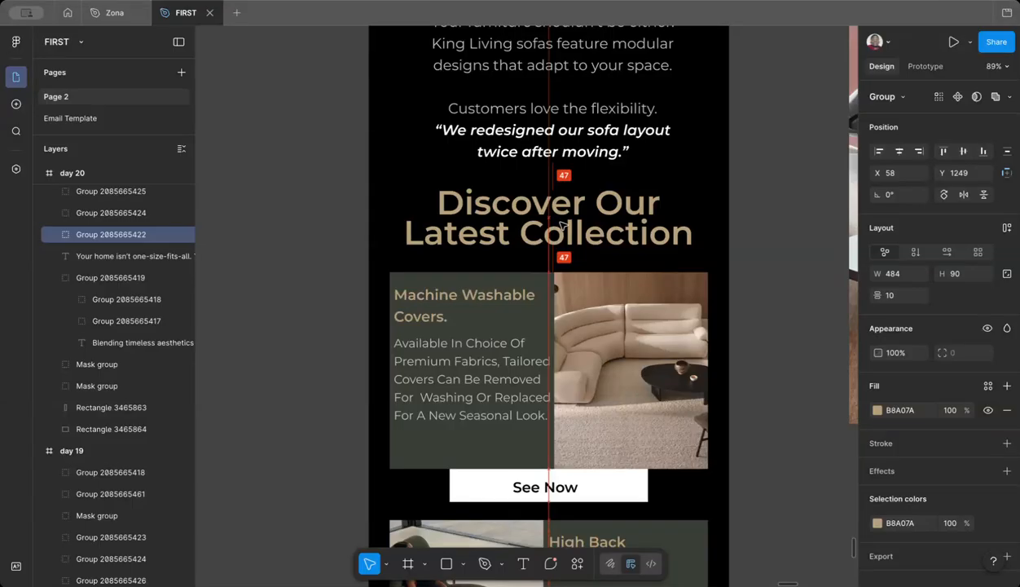
scroll(566, 224, "up", 2)
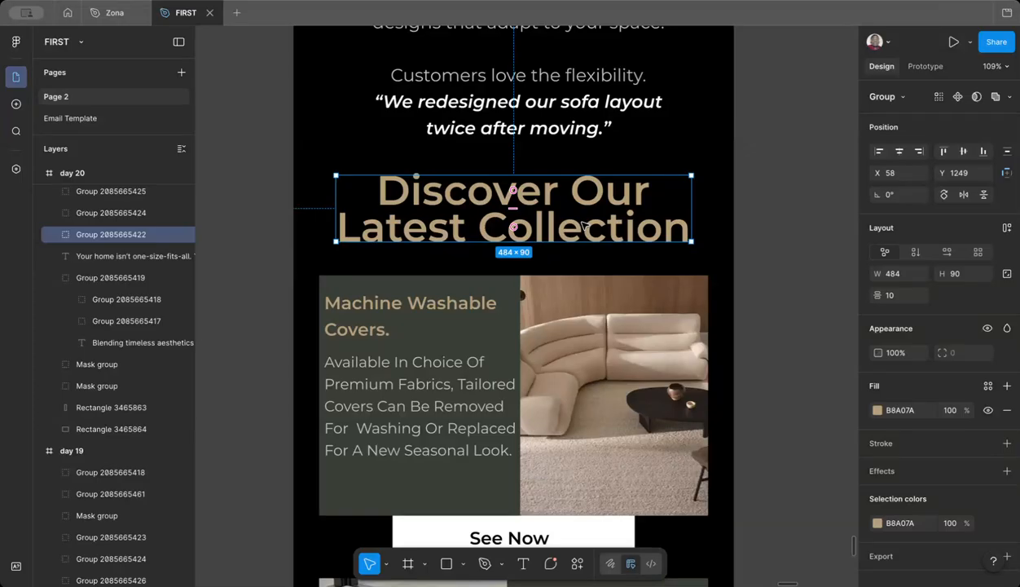
key("ctrl+shift+g")
left_click(591, 234)
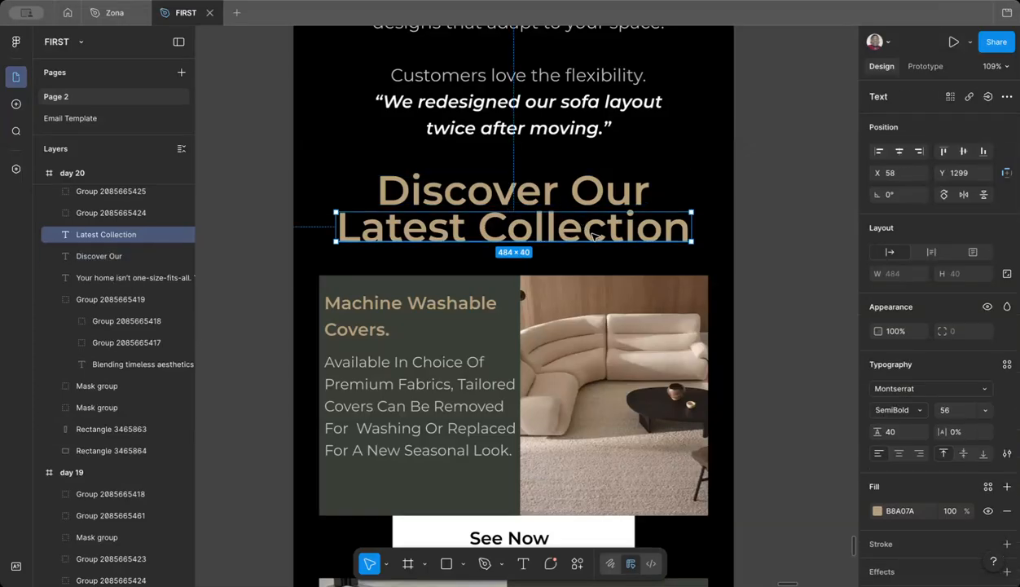
left_click_drag(594, 235, 588, 256)
Step: Merge "Latest Collection" into the "Discover Our" text object, removing the separate second-line text
left_click(587, 202)
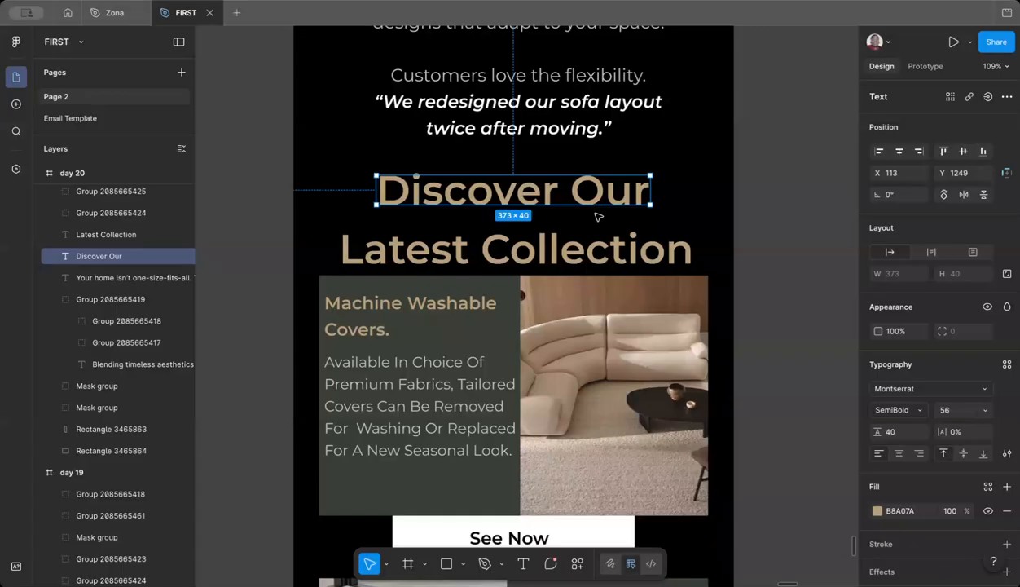
double_click(584, 199)
double_click(597, 233)
key("ctrl+c")
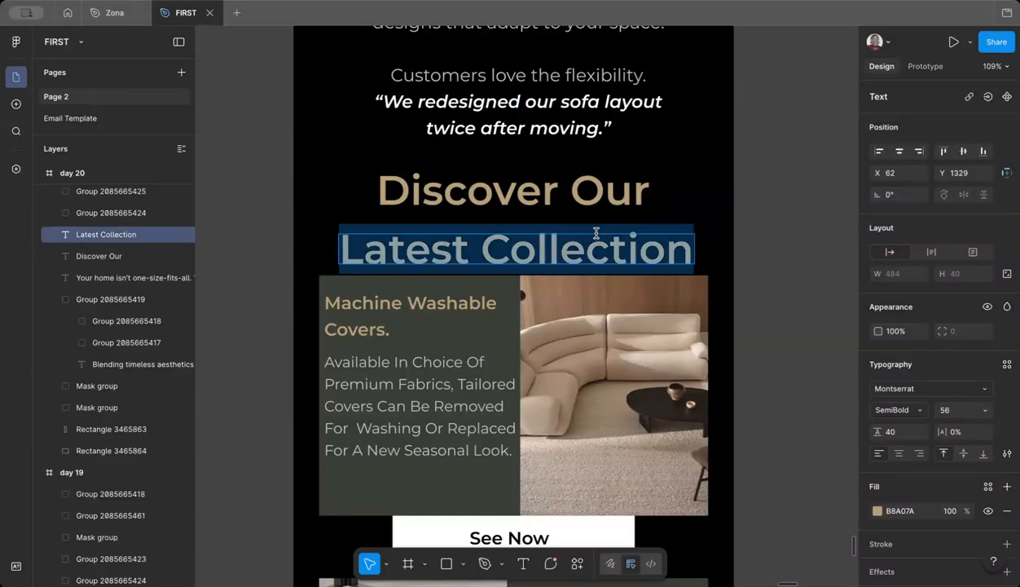
key("Escape")
key("Delete")
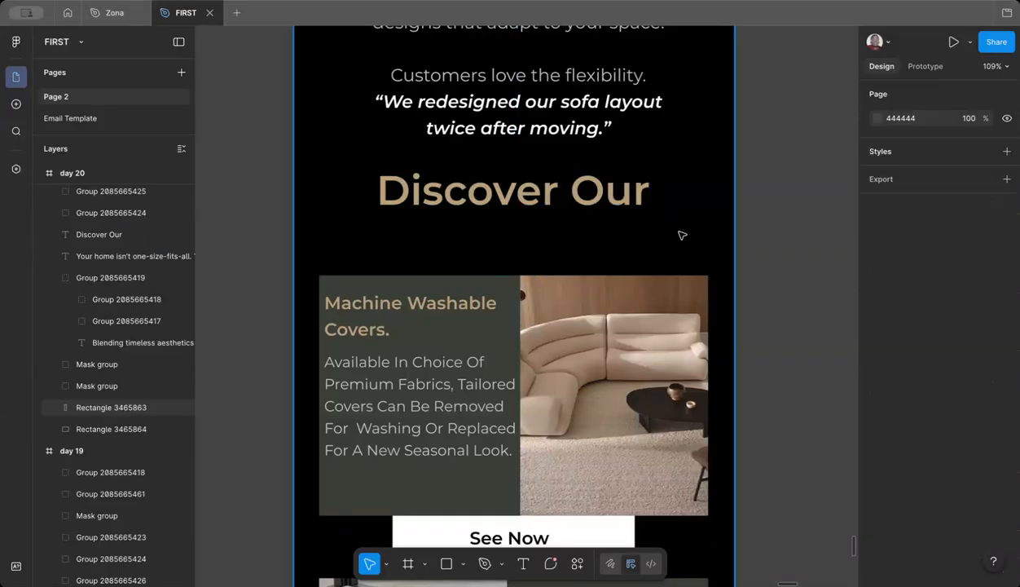
double_click(644, 198)
left_click(645, 199)
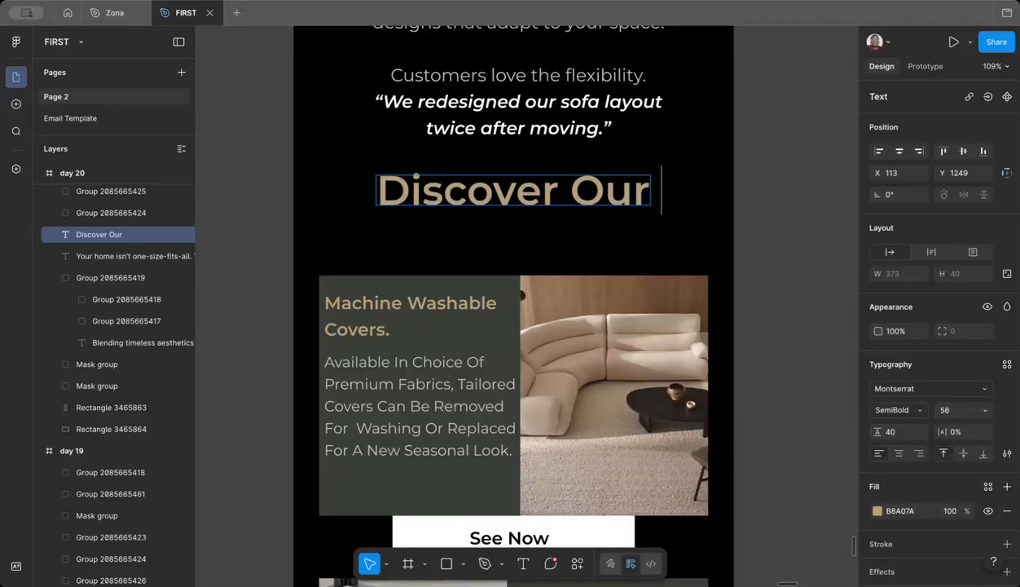
key("ctrl+v")
key("Escape")
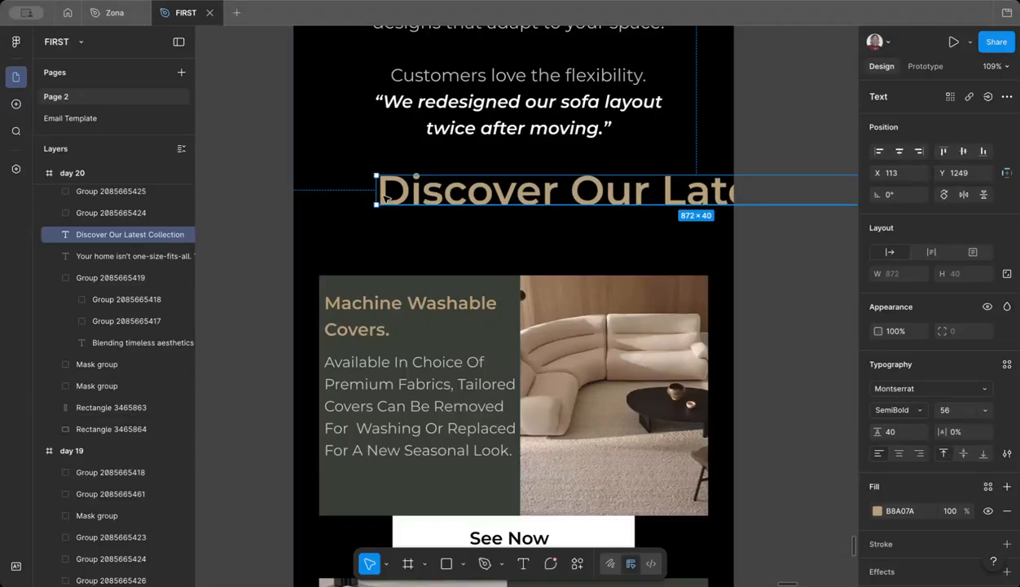
Step: Narrow the collection heading's text box to about 493 wide so it wraps onto two lines, and set its font size to 50
left_click_drag(375, 190, 388, 210)
left_click_drag(821, 215, 715, 214)
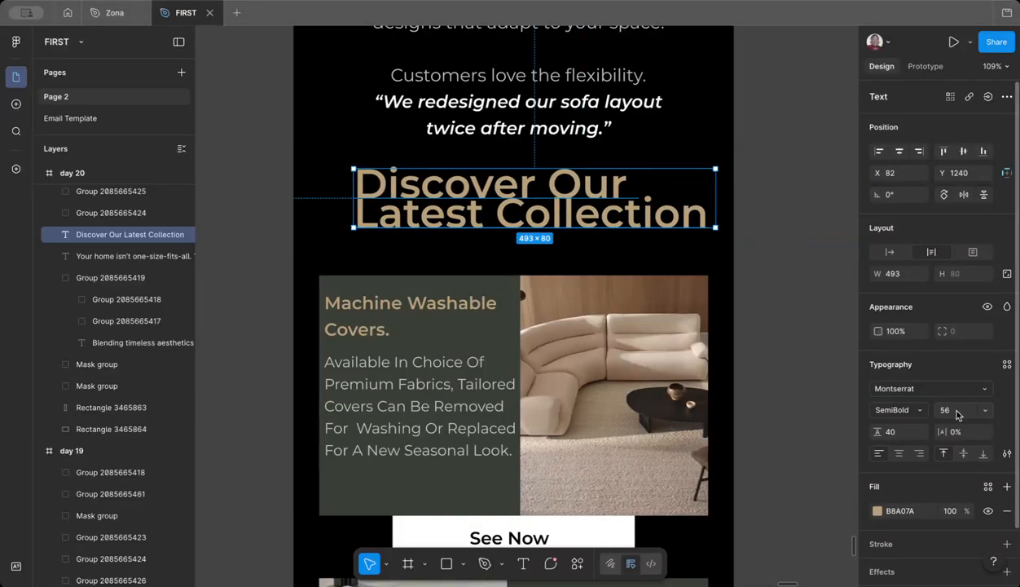
type("50")
left_click(919, 417)
left_click(919, 418)
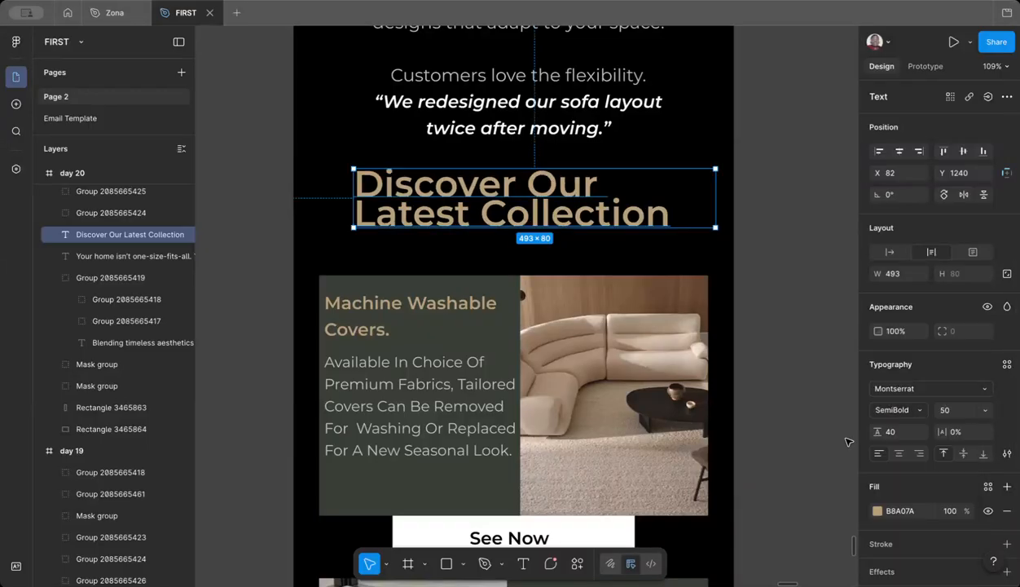
Step: Center the collection heading's text with a line height of 50, and align its box to the email's horizontal center
left_click(899, 453)
left_click(893, 431)
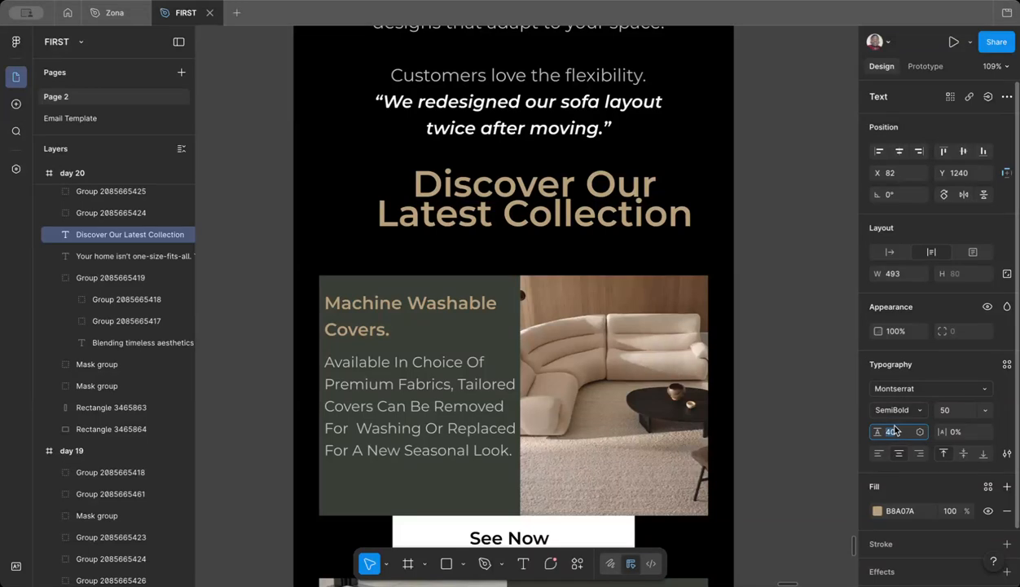
type("50")
key("Return")
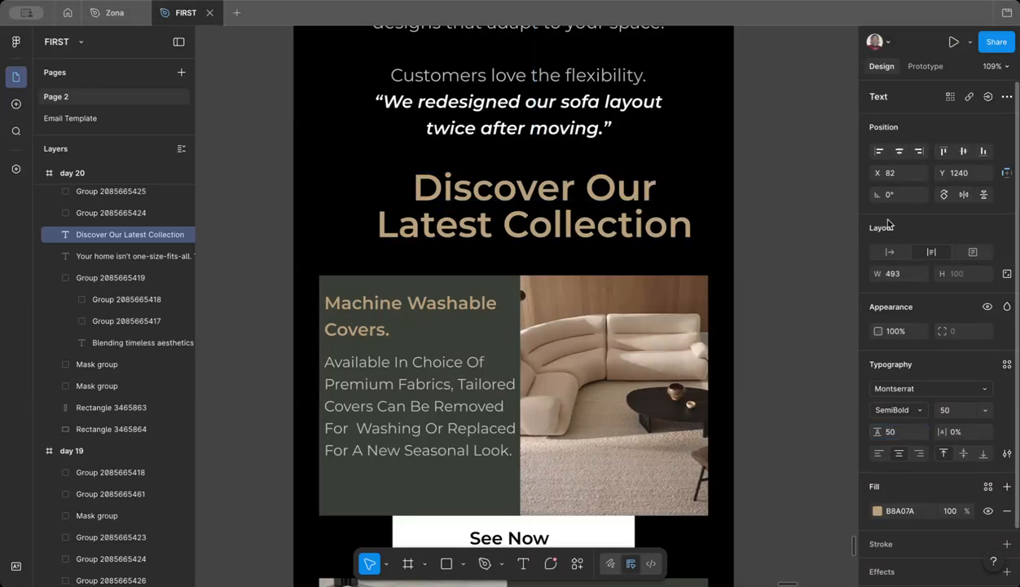
left_click(898, 150)
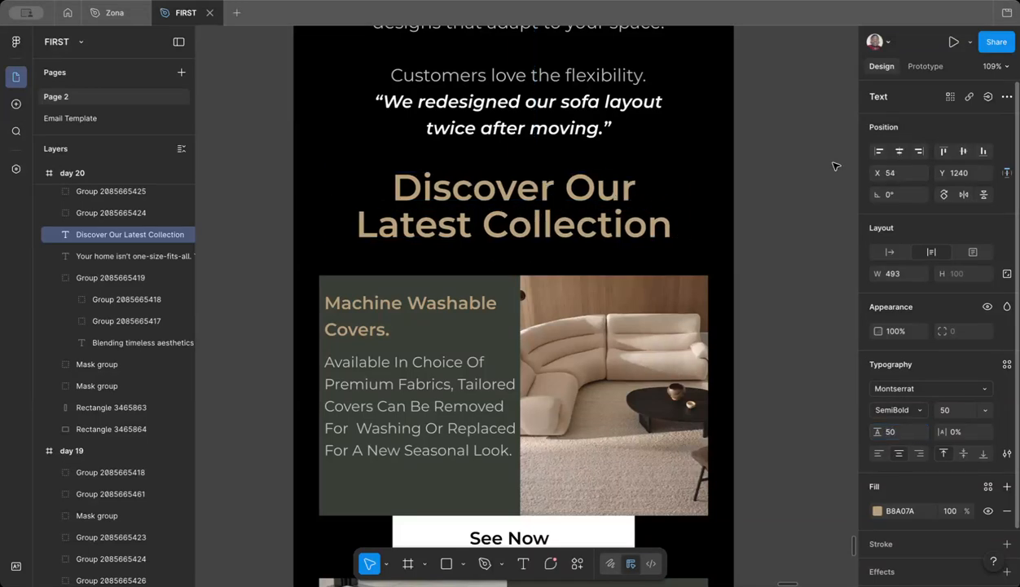
Step: Set the collection heading's line height to 60
left_click(888, 431)
type("60")
key("Return")
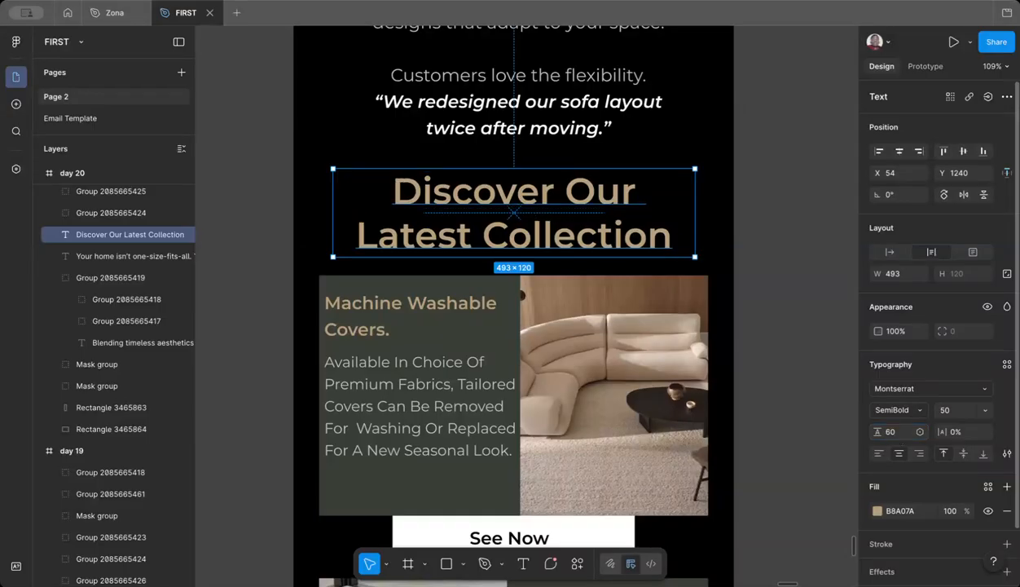
left_click(803, 285)
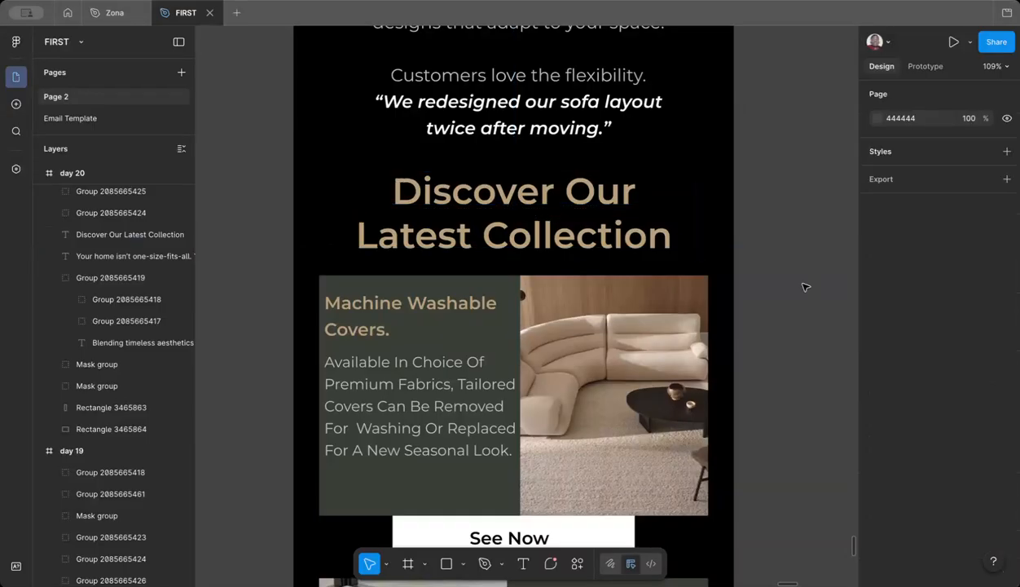
Step: Examine the revised day 20 email together with the brand identity, email marketing and graphic design notes above it
scroll(803, 287, "down", 5)
scroll(795, 414, "up", 2)
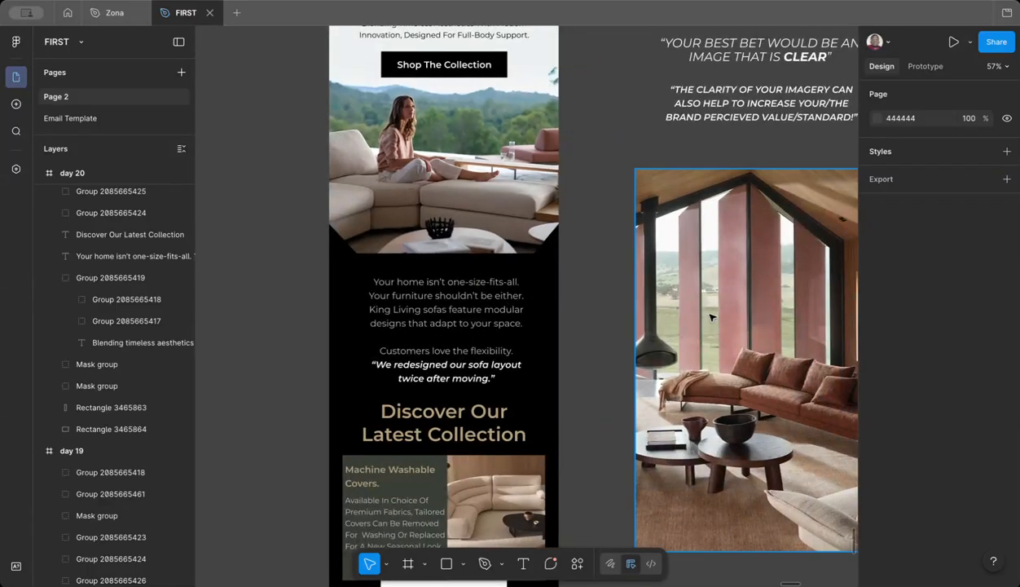
scroll(688, 357, "down", 2)
scroll(689, 356, "down", 2)
scroll(688, 357, "up", 2)
scroll(688, 356, "left", 1)
scroll(689, 356, "up", 2)
scroll(689, 356, "right", 1)
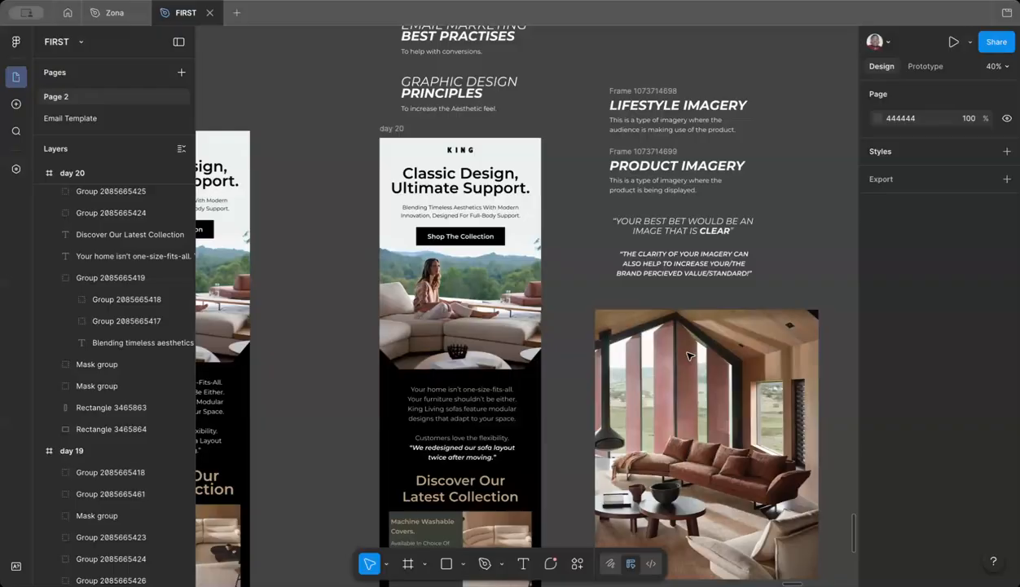
scroll(533, 110, "up", 3)
scroll(533, 110, "left", 1)
scroll(535, 171, "up", 4)
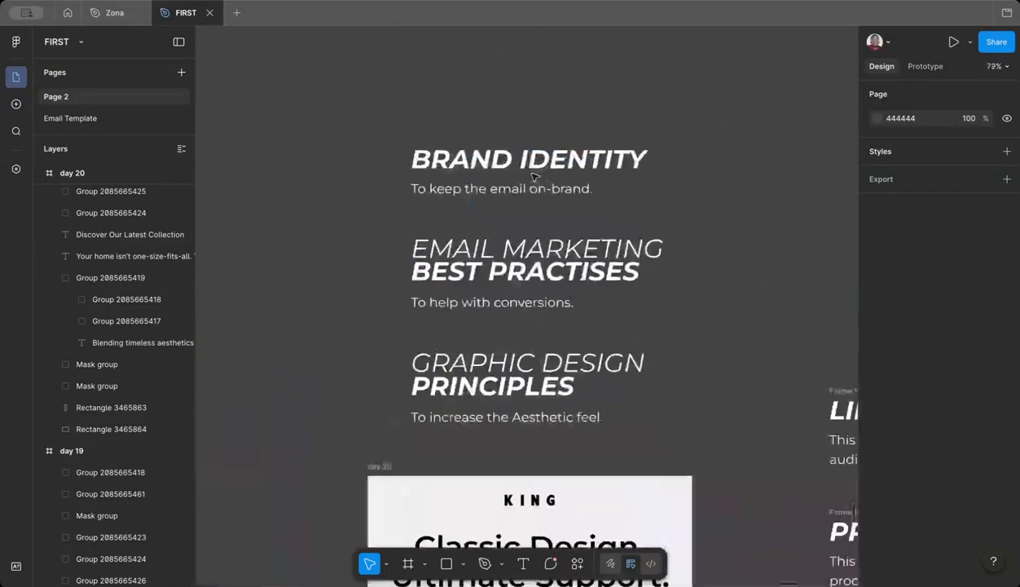
scroll(535, 171, "down", 5)
scroll(577, 297, "down", 2)
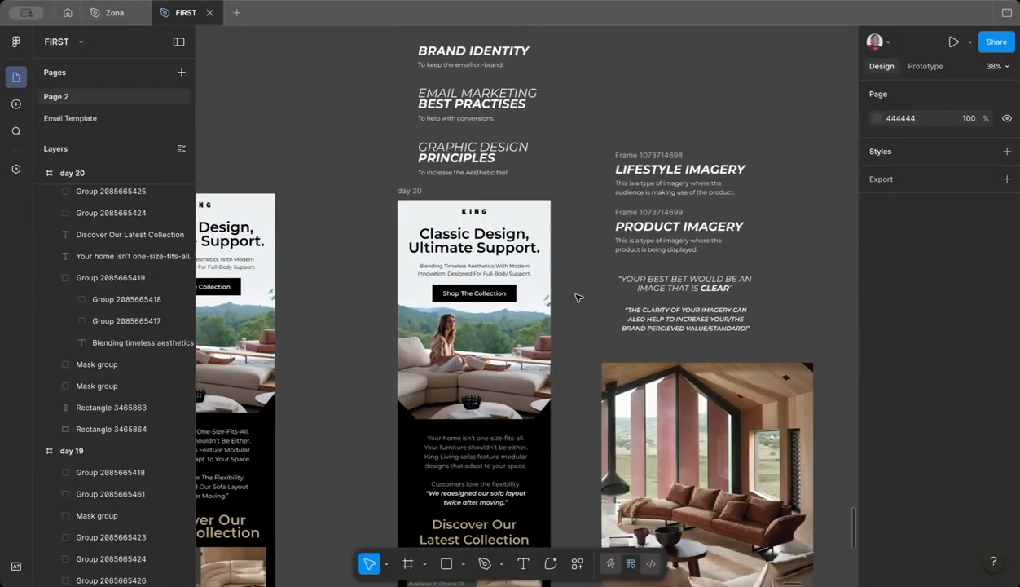
Step: Compare the living-room reference image with the day 20 email's feature cards and hero section
double_click(718, 386)
scroll(718, 386, "down", 5)
scroll(668, 459, "up", 2)
scroll(667, 459, "right", 1)
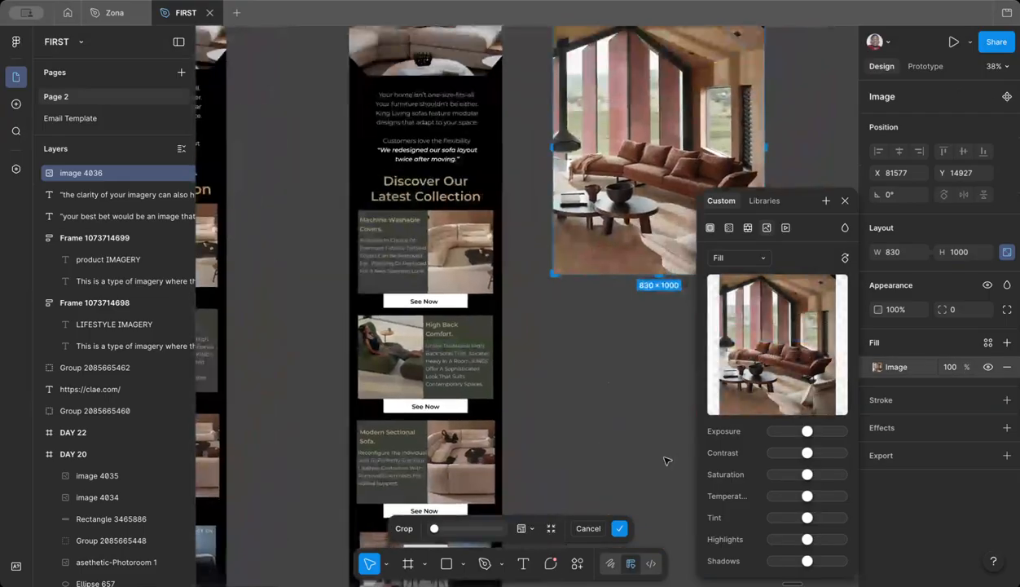
left_click(666, 459)
scroll(626, 450, "up", 3)
scroll(626, 449, "left", 1)
left_click(594, 339)
scroll(595, 342, "up", 4)
scroll(595, 343, "left", 1)
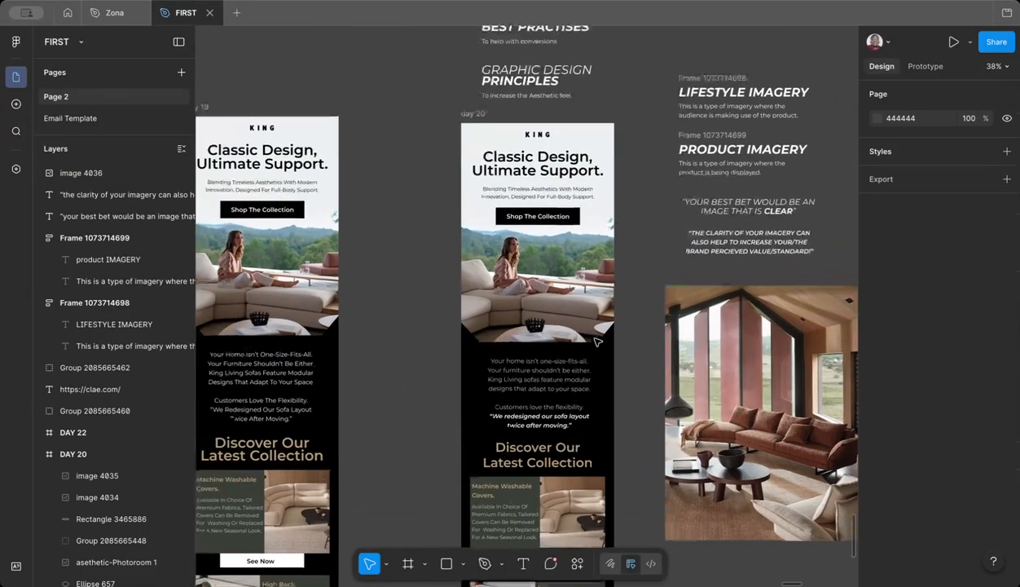
Step: Replace the day 20 hero image with a copy of the brown-sofa living-room image and position it at X -126, Y -30
right_click(677, 343)
left_click(723, 164)
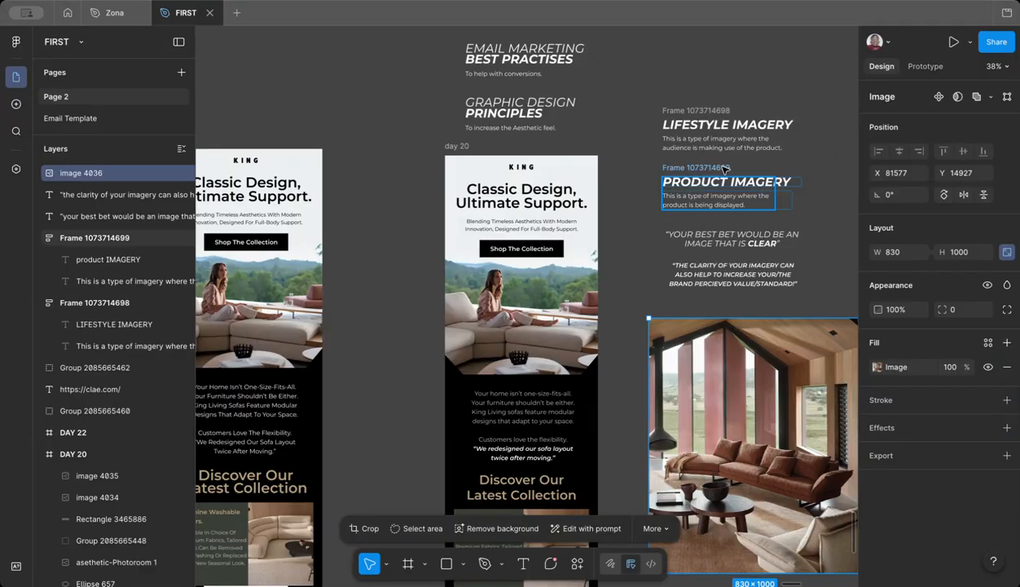
right_click(496, 282)
left_click(536, 147)
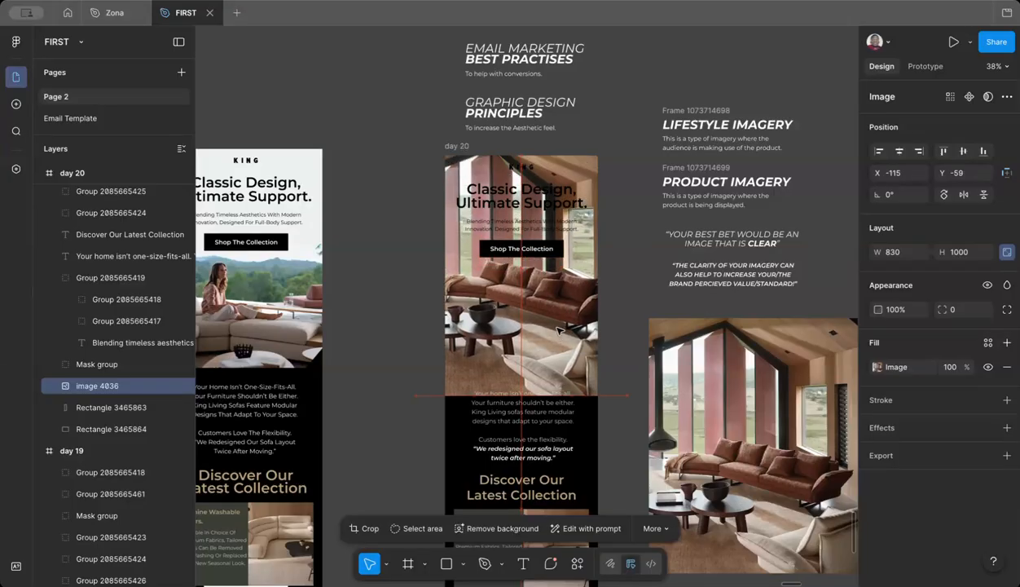
scroll(554, 318, "up", 5)
scroll(550, 307, "up", 2)
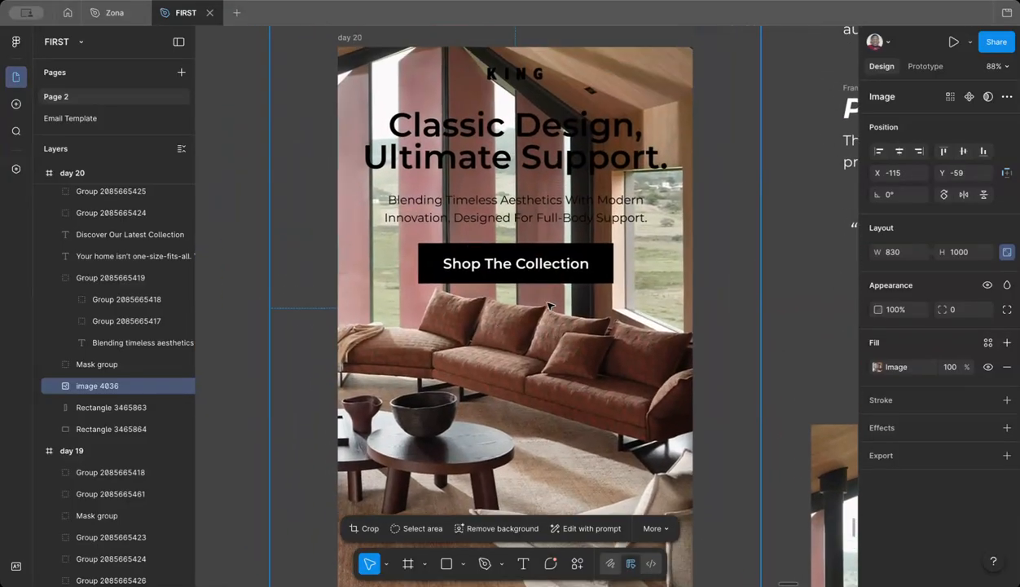
left_click_drag(541, 337, 534, 353)
scroll(535, 353, "up", 2)
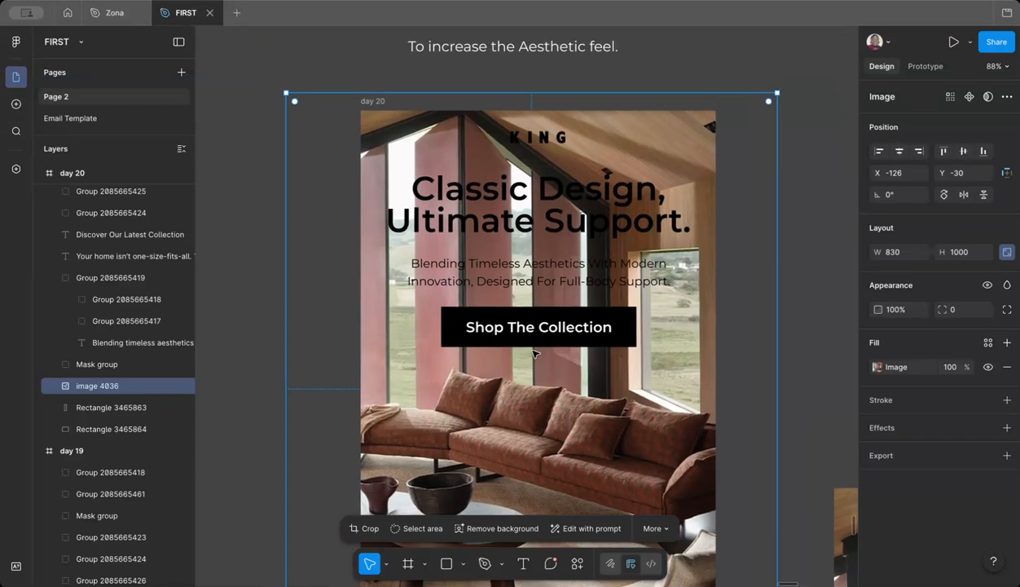
Step: Change the hero headline "Classic Design, Ultimate Support." and the supporting text below it to a white fill
left_click(588, 326)
scroll(1006, 475, "down", 1)
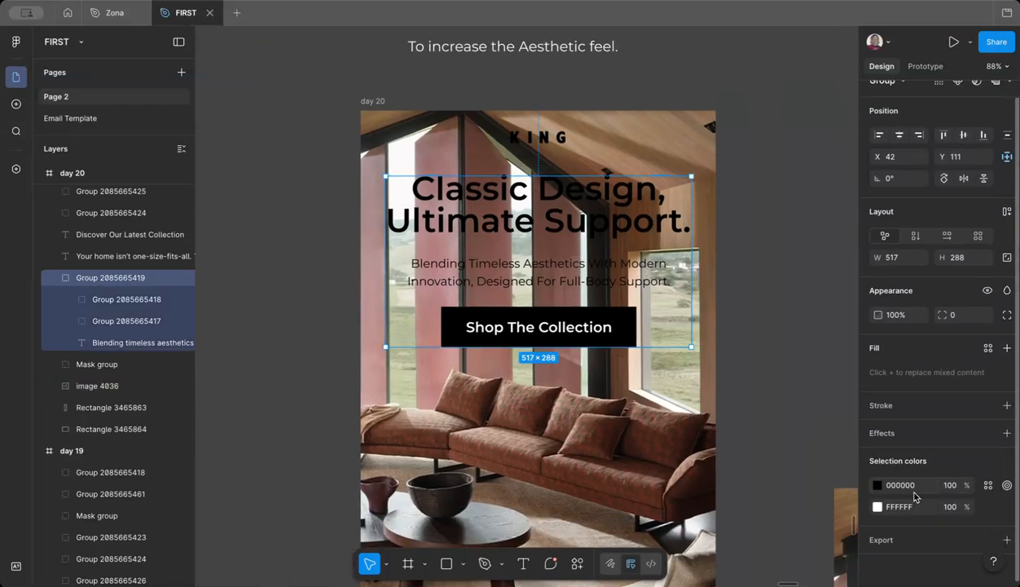
double_click(556, 220)
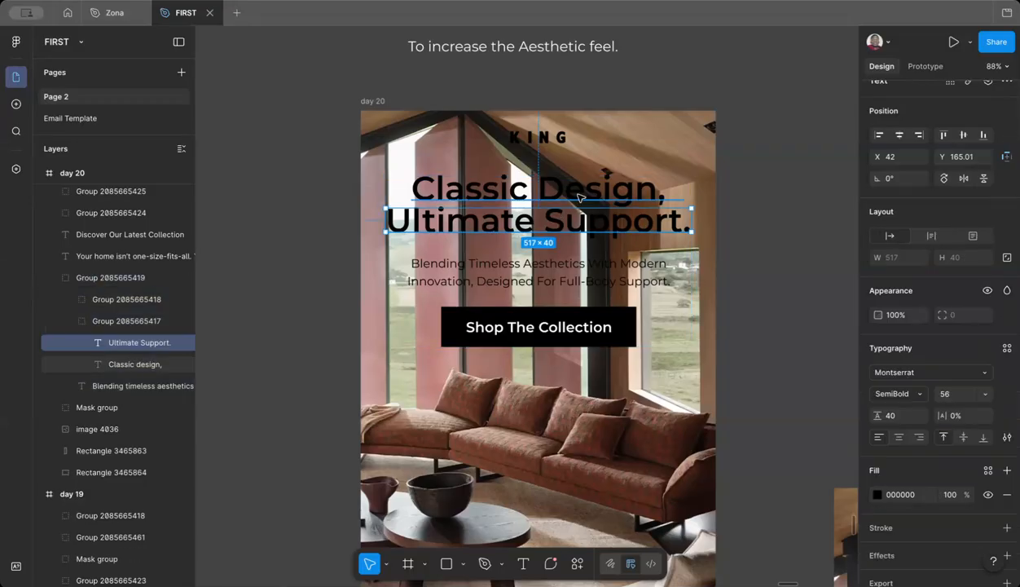
left_click(580, 198, "shift")
left_click(897, 516)
type("f")
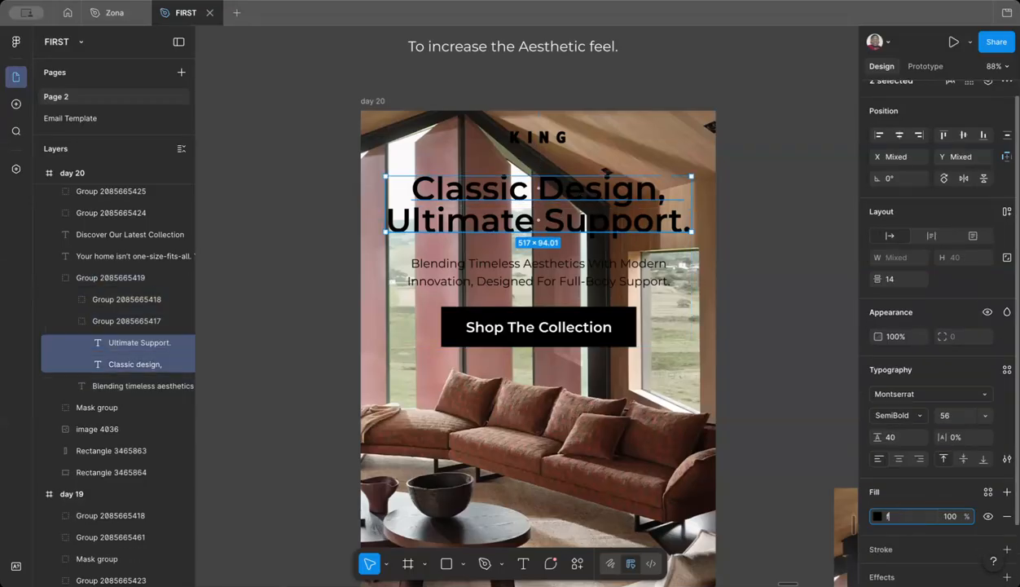
left_click(522, 270)
left_click(916, 498)
type("f")
key("Return")
Step: Recolor the "Shop The Collection" button to a white FFFFFF background with black 000000 text
left_click(601, 325)
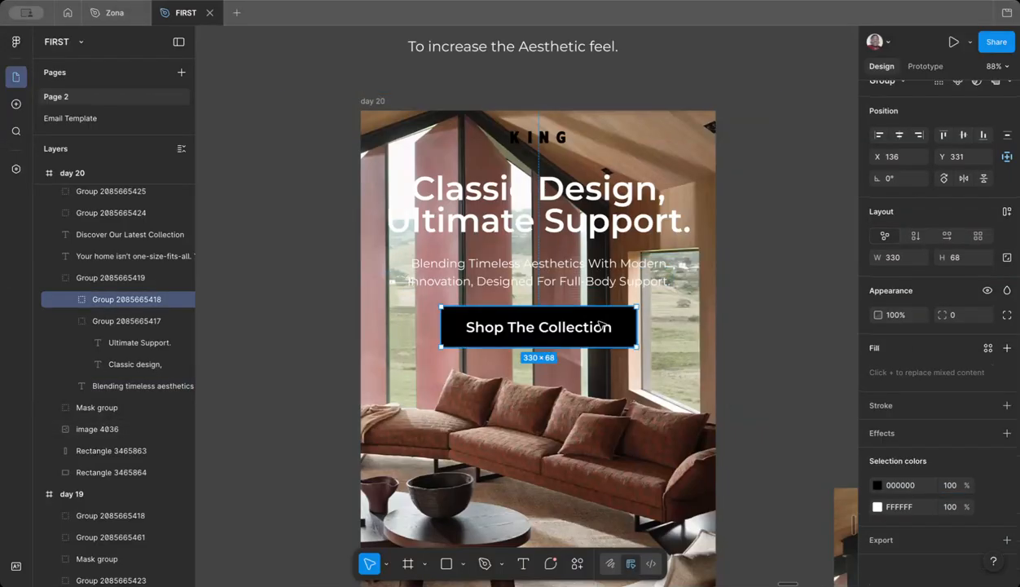
left_click(896, 485)
type("f")
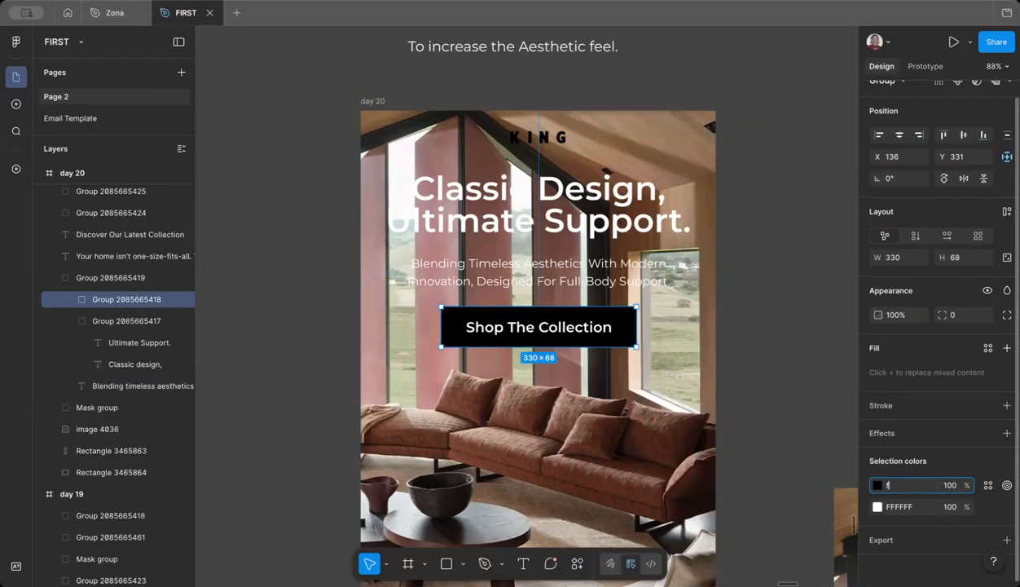
left_click(896, 506)
type("0")
key("Return")
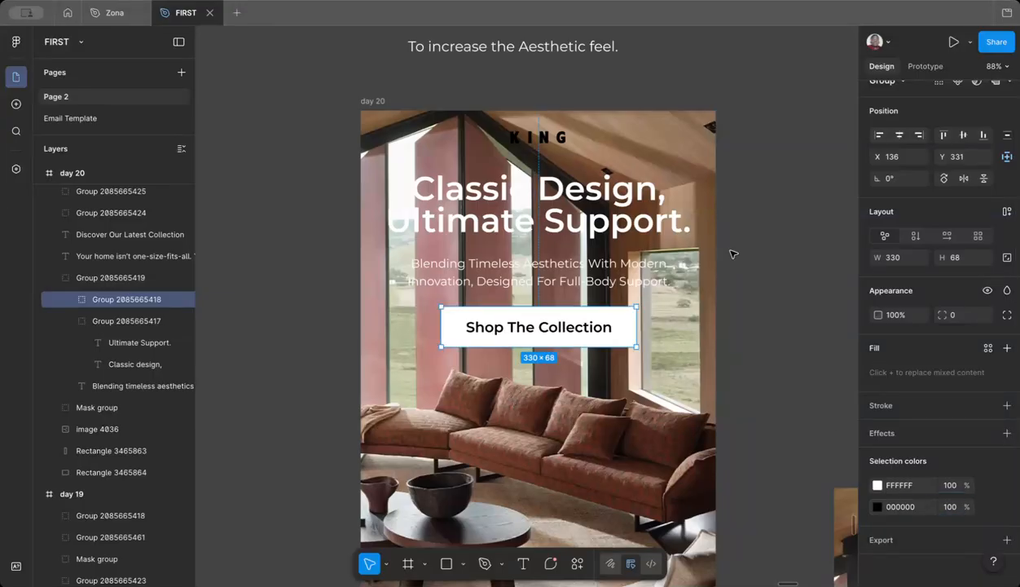
Step: Center the hero group of headline, supporting text and button horizontally in the day 20 email
left_click(739, 268)
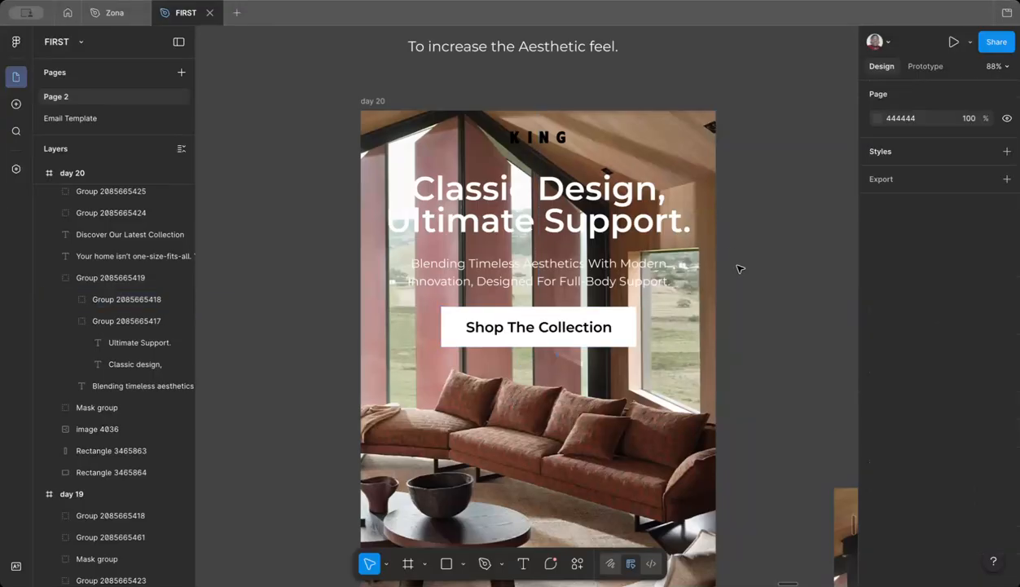
scroll(494, 283, "up", 3)
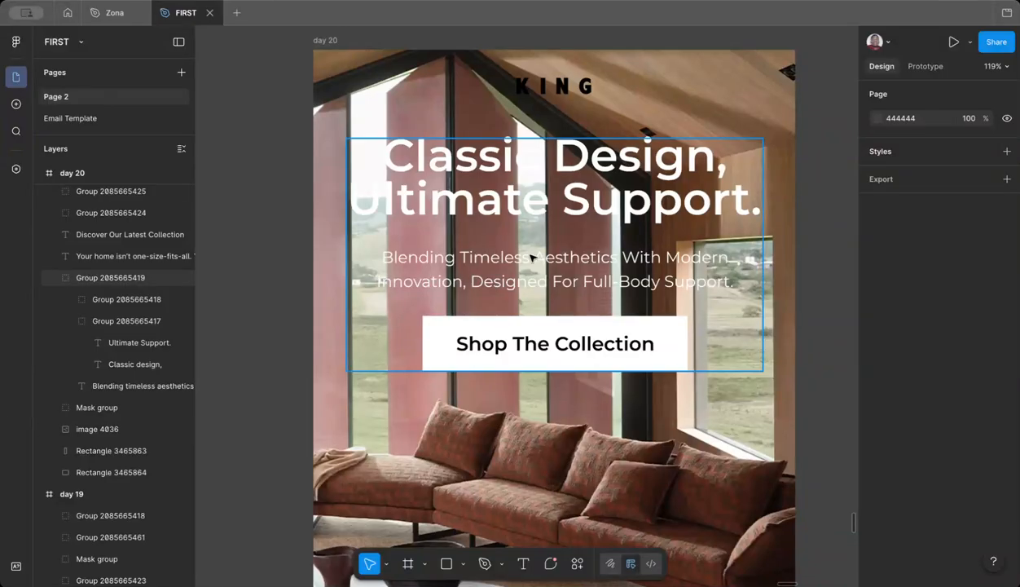
scroll(530, 258, "down", 5)
scroll(530, 258, "up", 5)
scroll(531, 258, "down", 2)
scroll(530, 257, "down", 3)
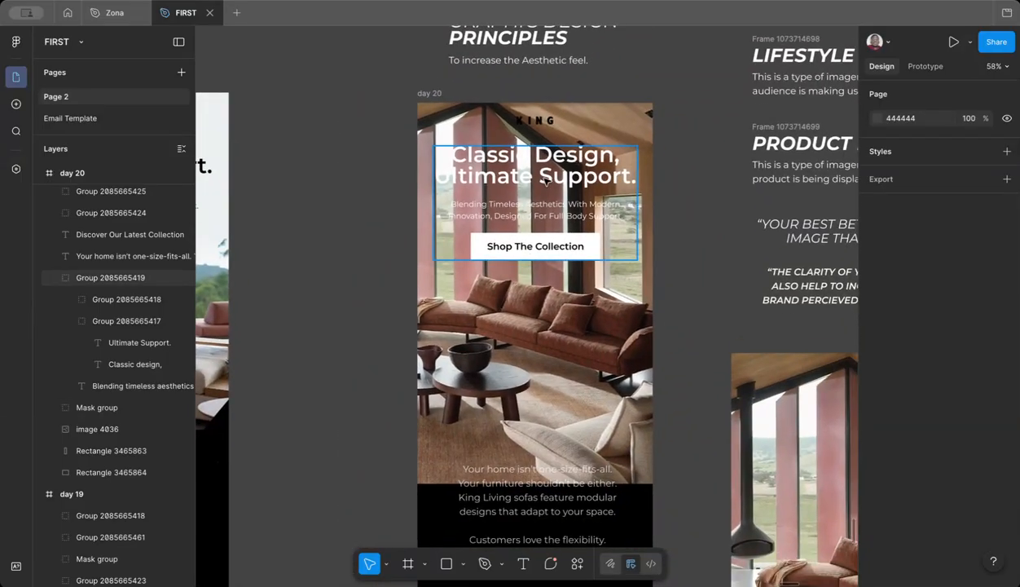
left_click(531, 257)
left_click_drag(530, 258, 575, 163)
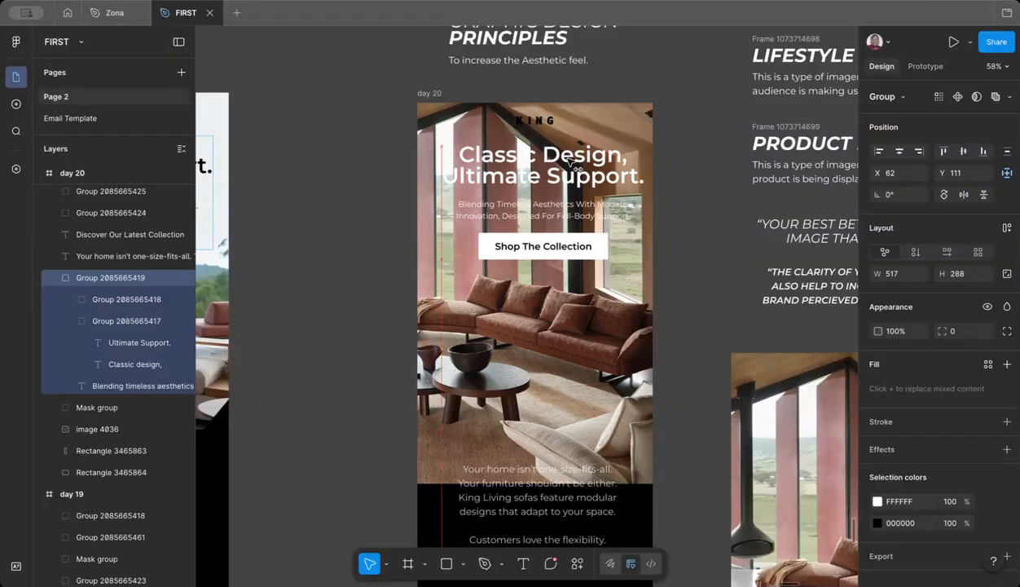
left_click(899, 151)
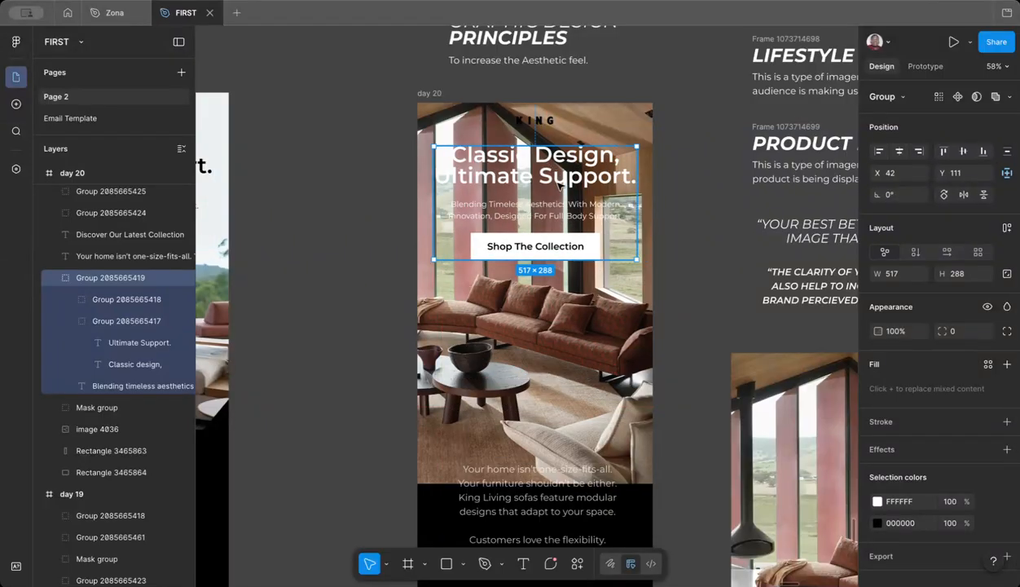
scroll(558, 185, "up", 5)
scroll(559, 186, "down", 4)
scroll(558, 185, "up", 1)
left_click(744, 315)
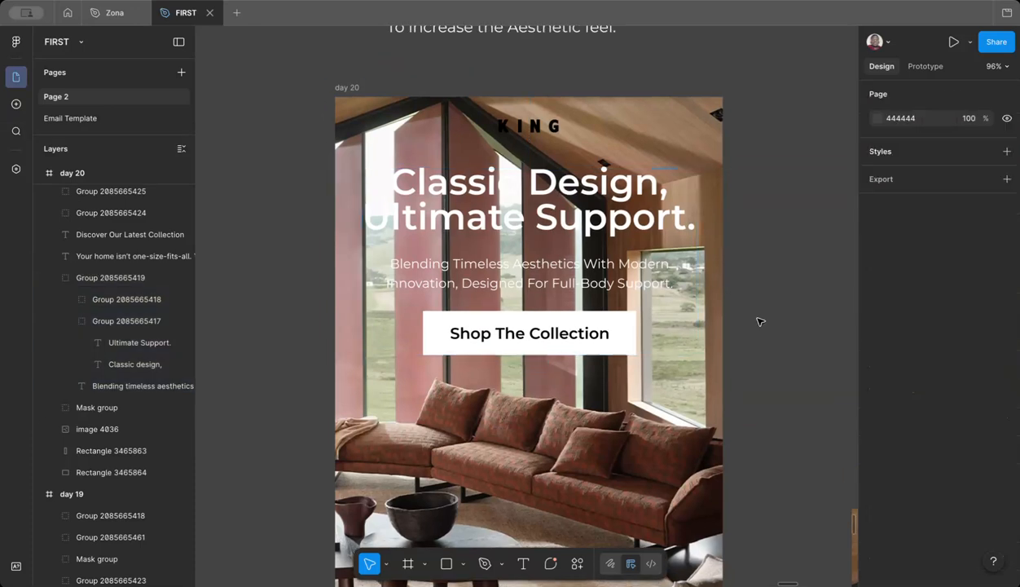
Step: Draw a rectangle about 513 × 95 over the hero headline and fill it with brown 623F29 sampled from the hero image
left_click(446, 563)
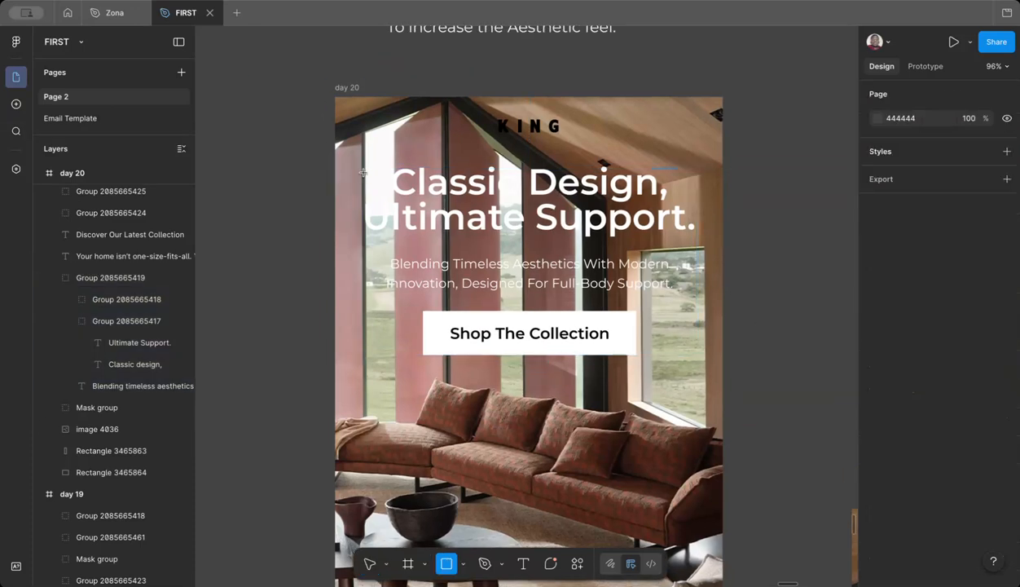
mouse_move(364, 173)
left_mouse_down()
mouse_move(611, 228)
mouse_move(697, 234)
left_mouse_up()
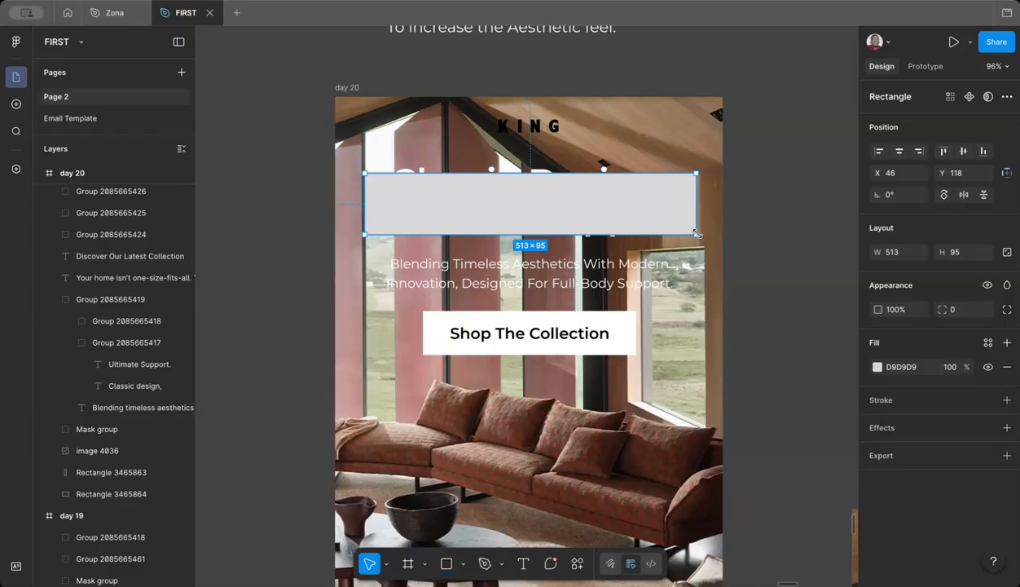
left_click(877, 367)
left_click(715, 442)
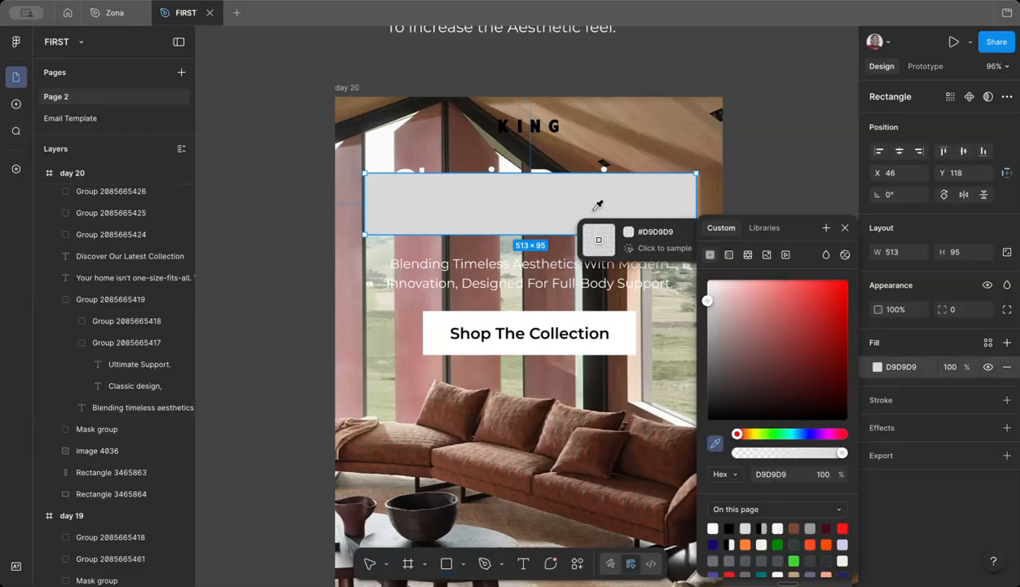
left_click(569, 161)
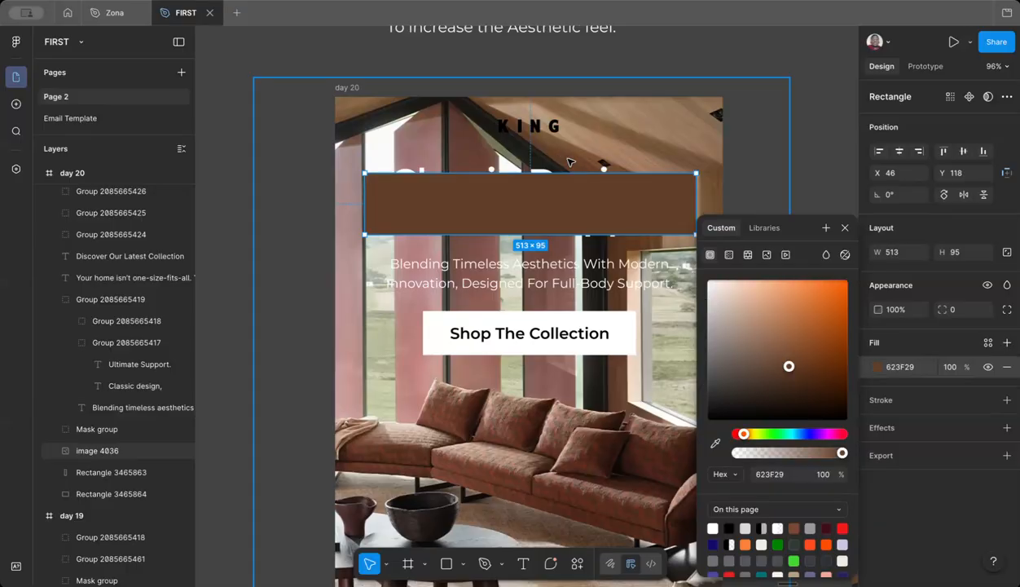
left_click(1007, 455)
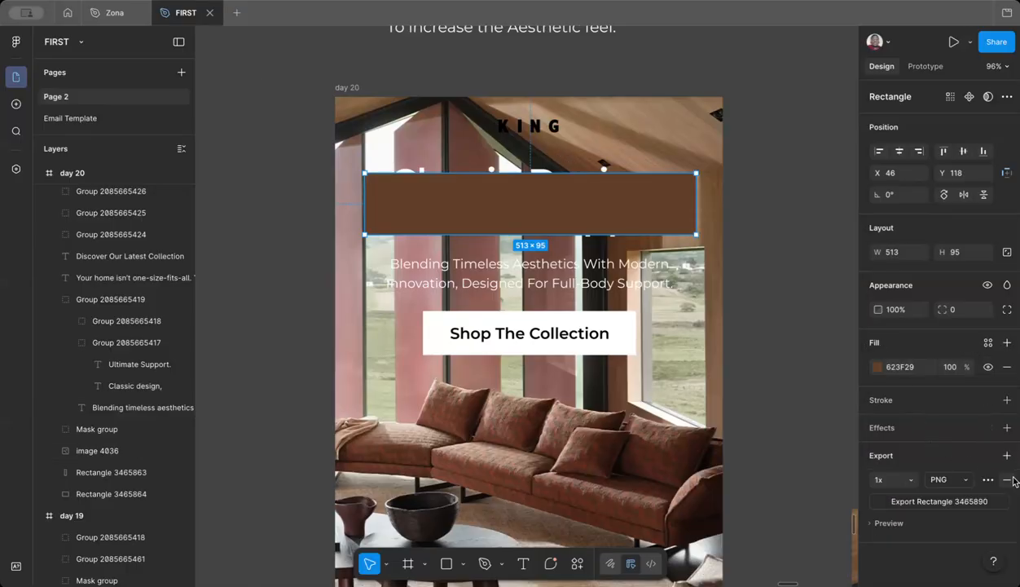
left_click(1008, 480)
Step: Apply a uniform layer blur of 75 to the brown rectangle over the headline
left_click(951, 431)
left_click(939, 453)
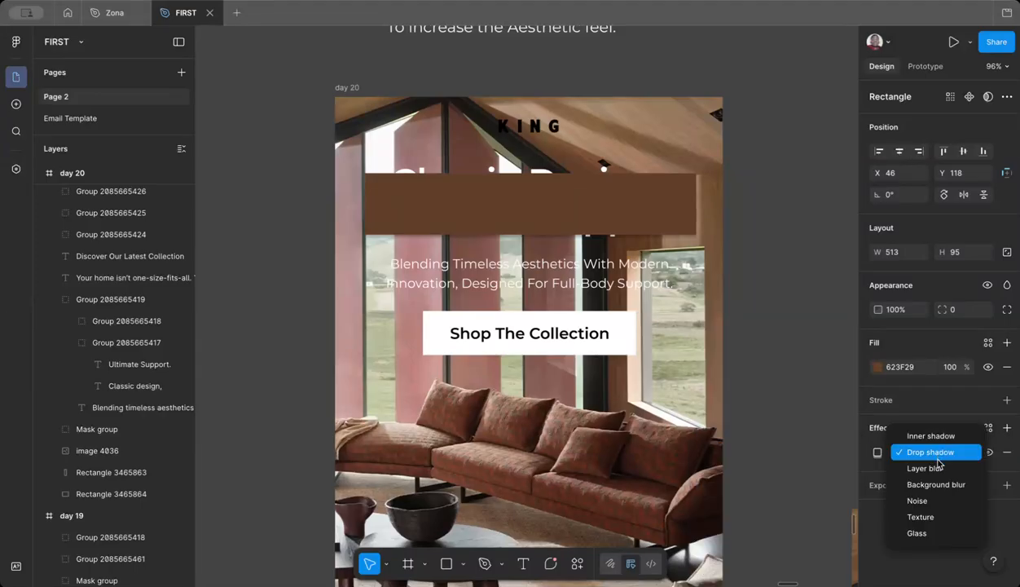
left_click(920, 467)
left_click(879, 452)
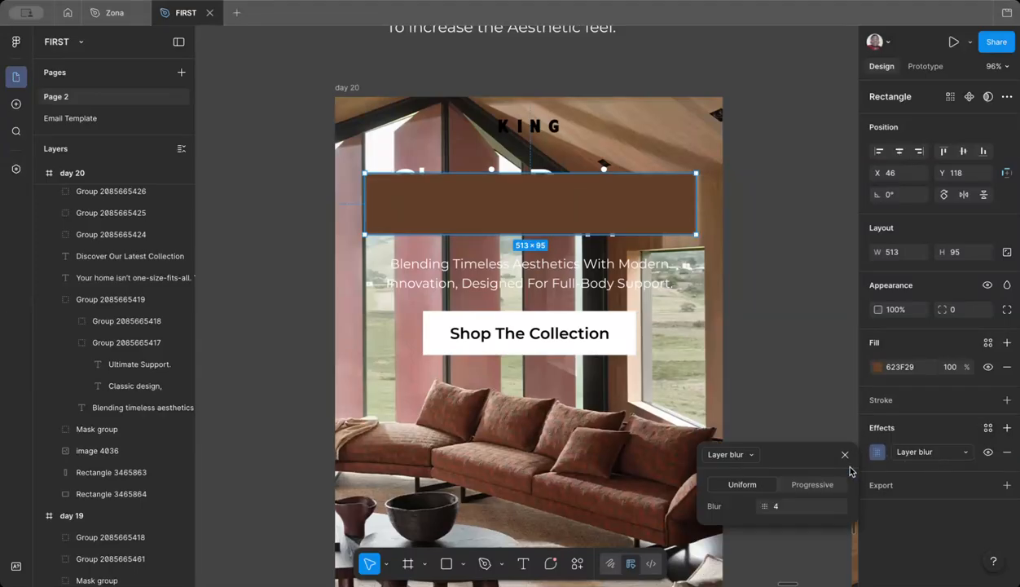
left_click(785, 510)
key("Return")
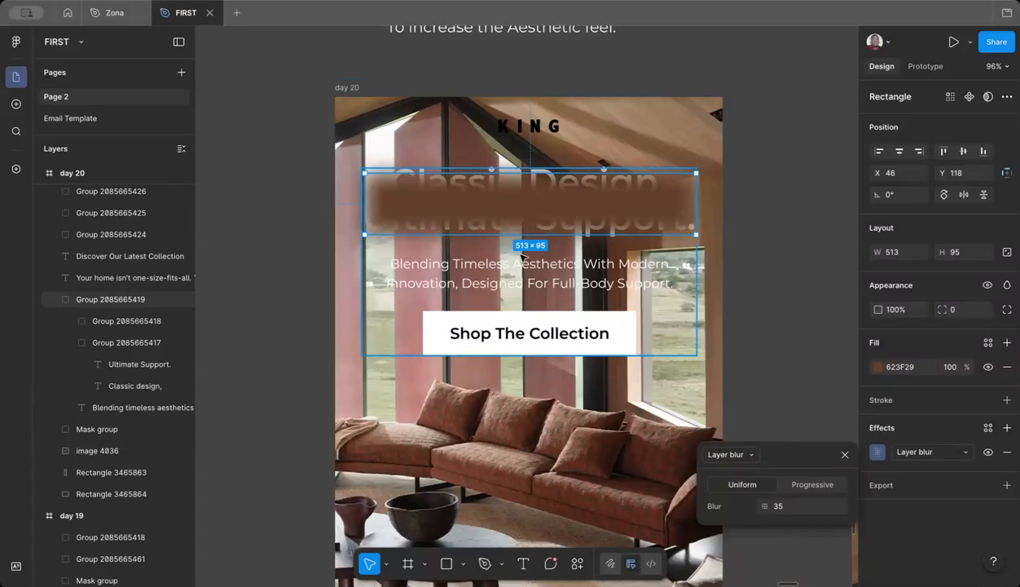
left_click(793, 508)
type("75")
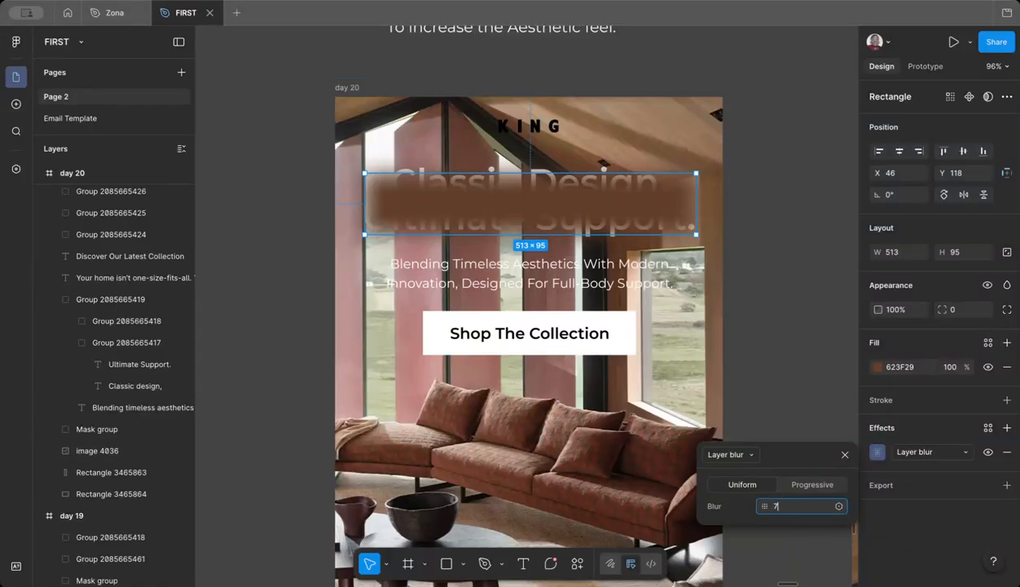
key("Return")
left_click(844, 454)
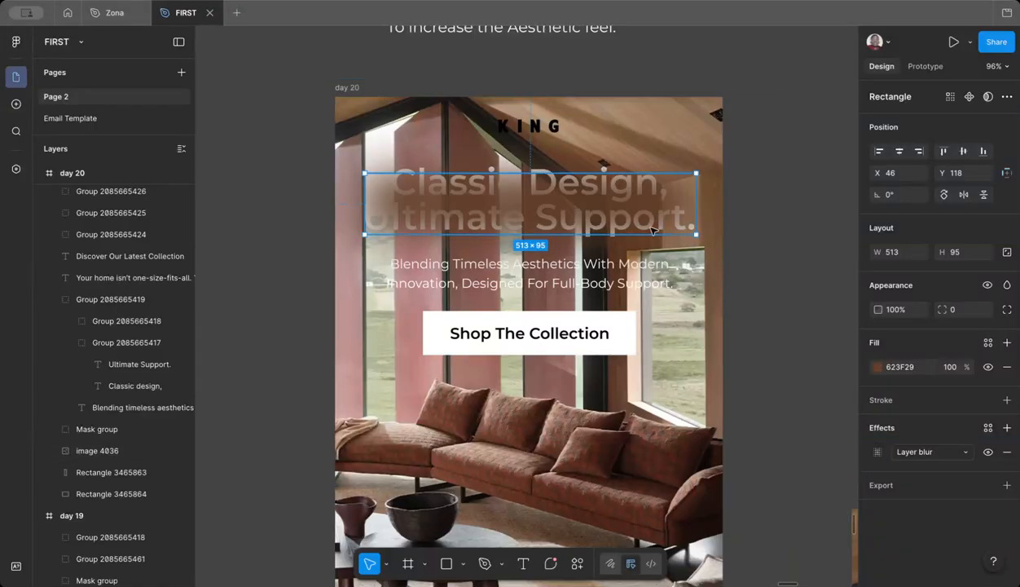
Step: Narrow the blurred rectangle to about 351 wide and bring the hero text and button group in front of it
left_click_drag(695, 202, 592, 214)
left_click(606, 216)
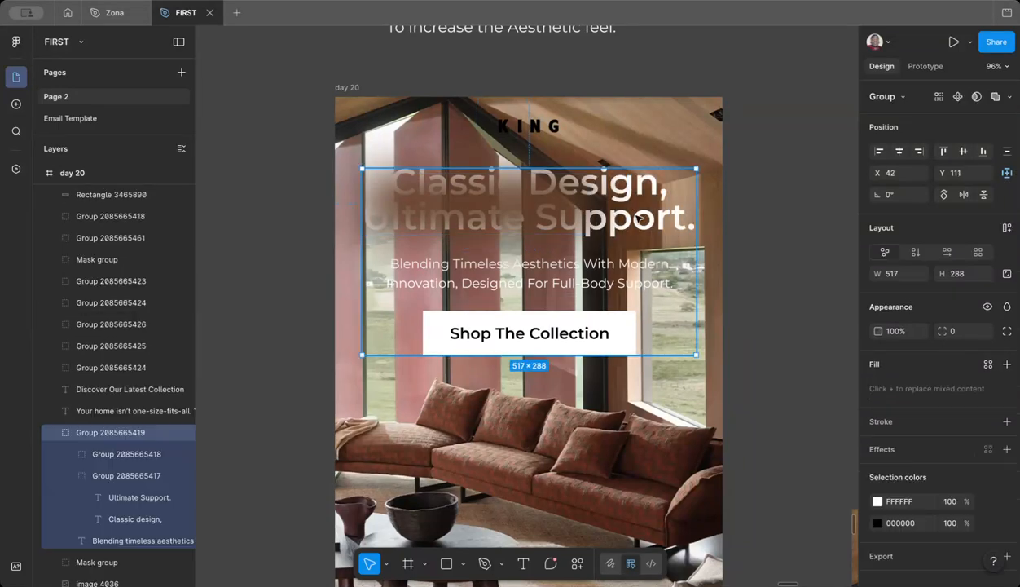
left_click(520, 203)
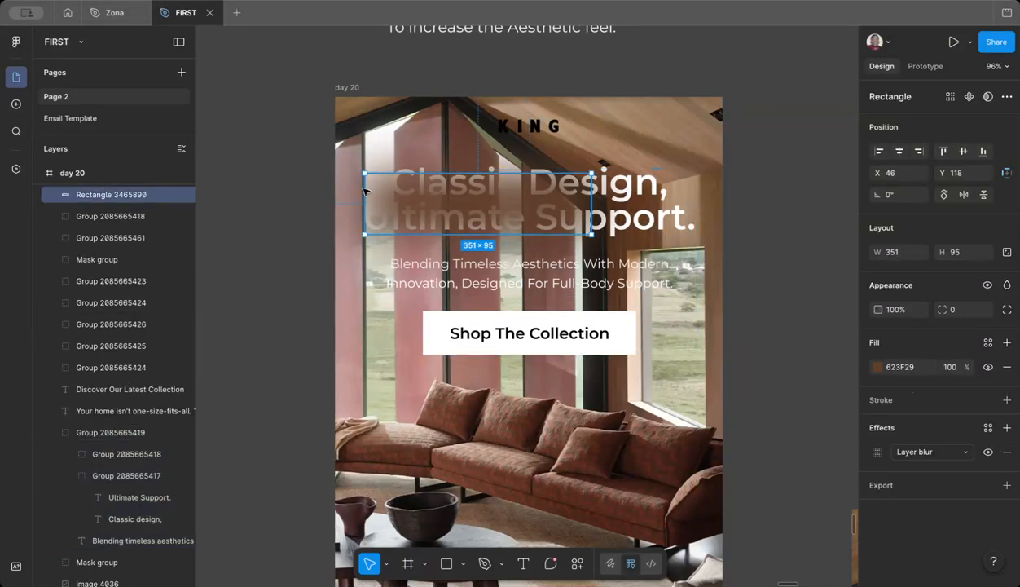
left_click(625, 202)
key("ctrl+bracketright")
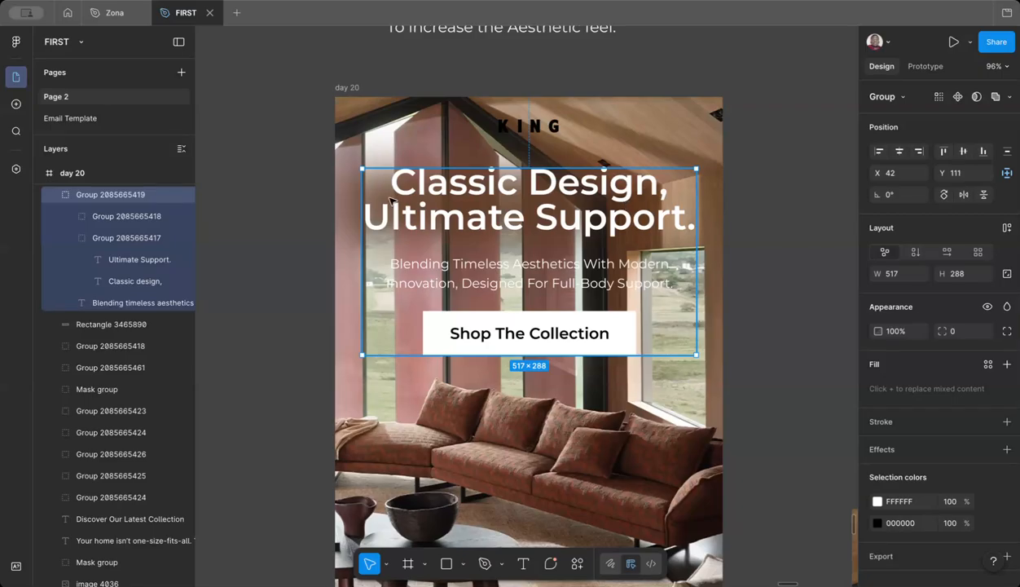
Step: Resize the blurred rectangle to about 516 wide at X 42 to span the headline, toggling its fill to compare
left_click(356, 205)
left_click_drag(348, 202, 365, 202)
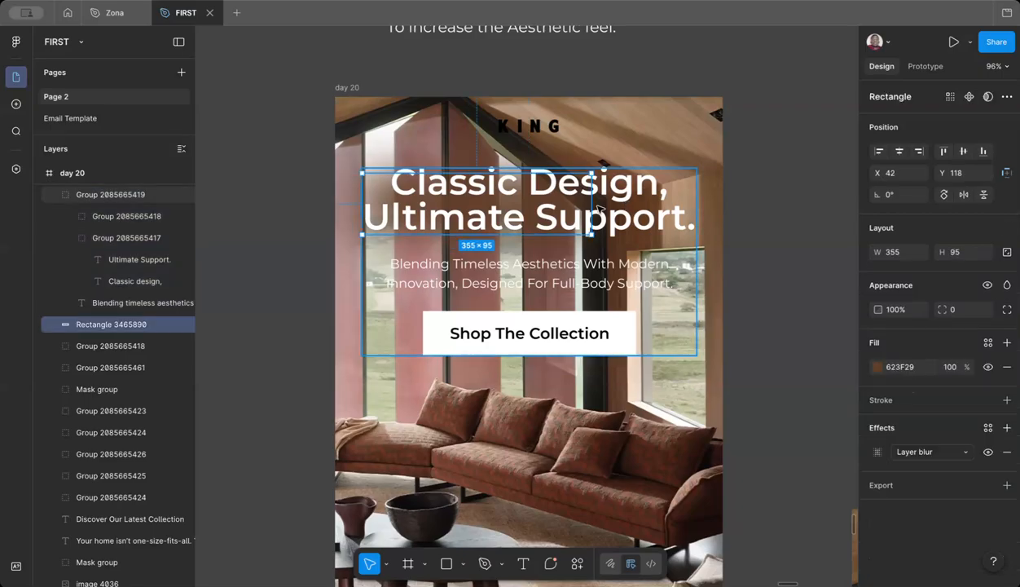
left_click_drag(592, 204, 678, 206)
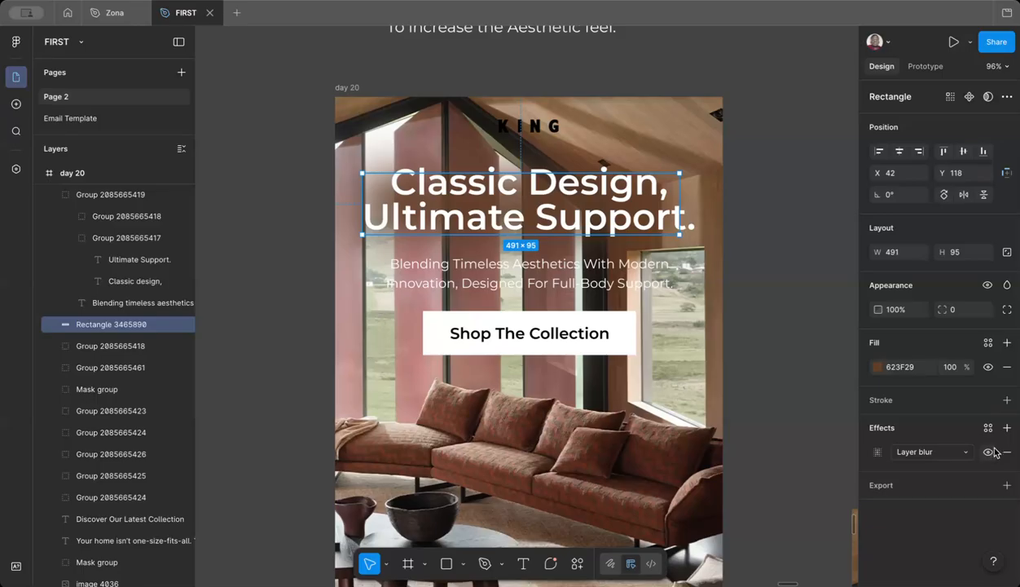
left_click(989, 368)
left_click(989, 368)
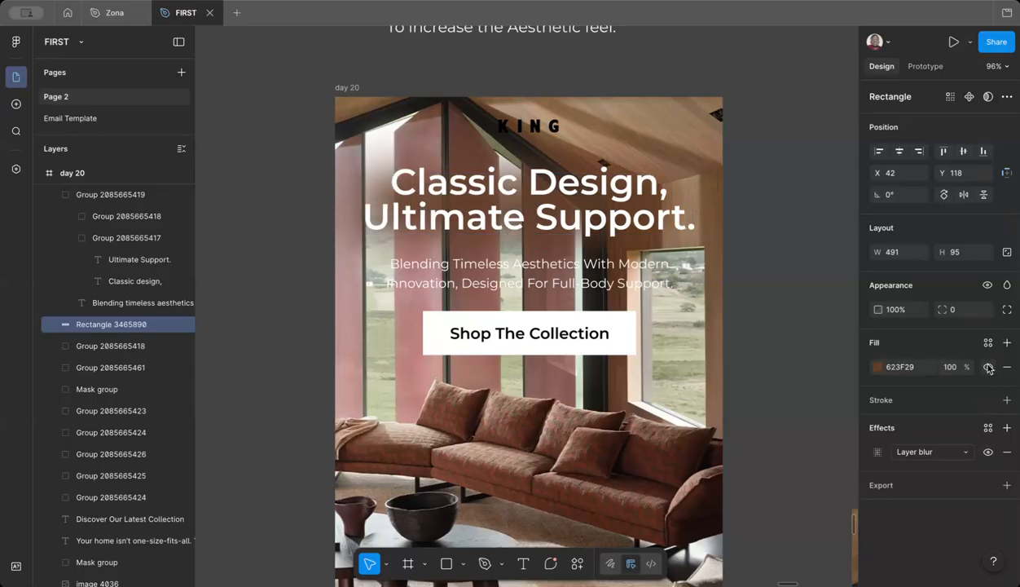
left_click(989, 368)
left_click(988, 368)
left_click_drag(682, 209, 697, 209)
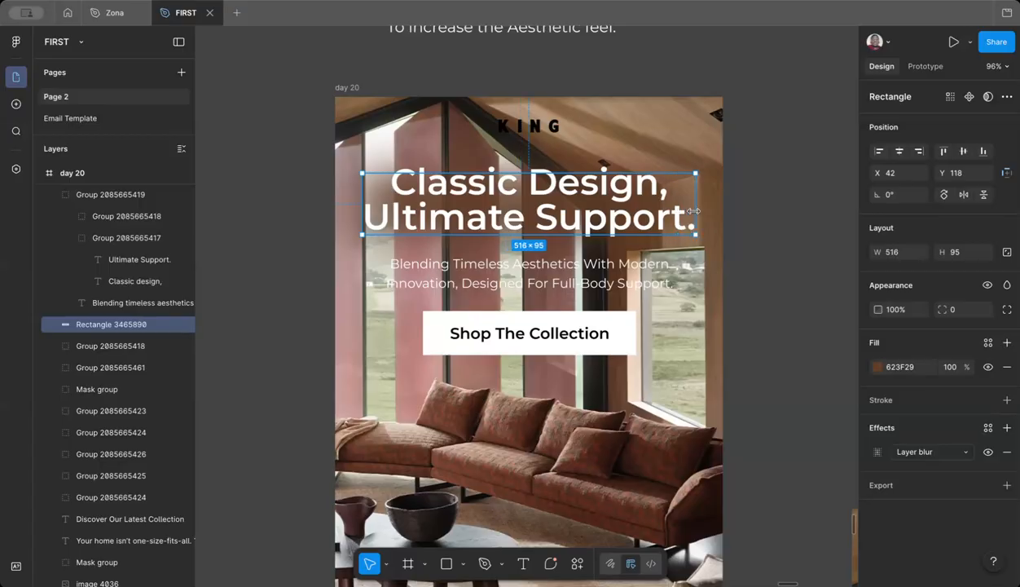
Step: Duplicate the blurred rectangle behind the supporting text and resize the copy to about 484 × 56 at X 47, Y 247
left_click_drag(627, 235, 581, 267)
scroll(582, 267, "up", 5)
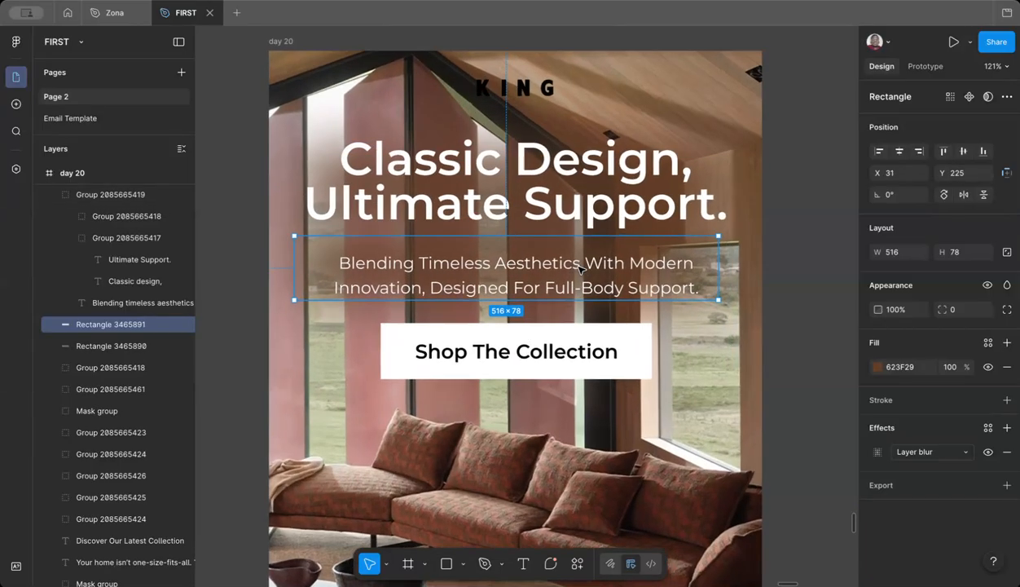
left_click_drag(633, 234, 627, 252)
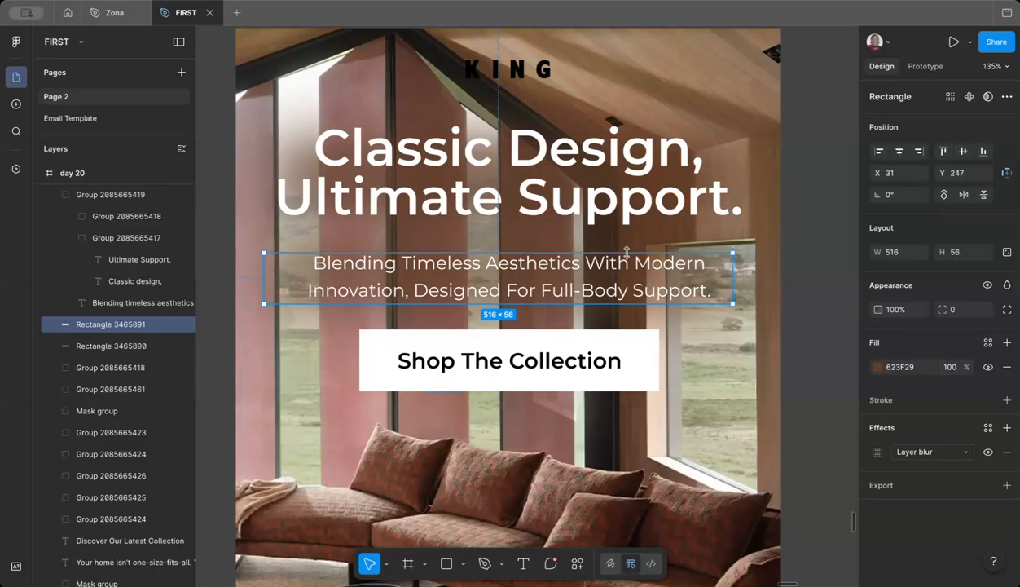
left_click(987, 368)
left_click(987, 367)
left_click_drag(726, 290, 712, 290)
left_click_drag(270, 276, 288, 276)
scroll(465, 298, "down", 2)
scroll(464, 298, "down", 5)
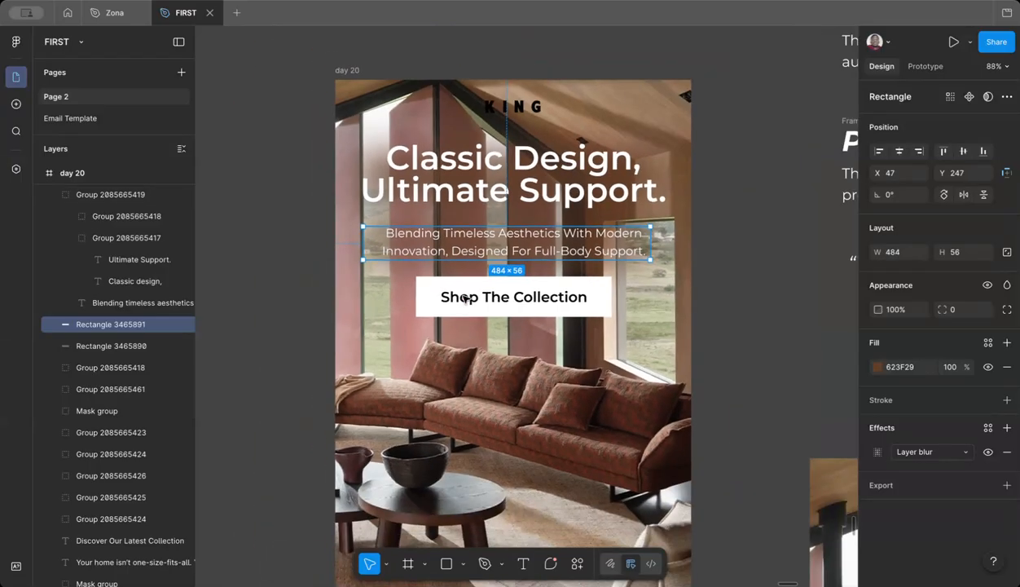
Step: Move the day 20 hero image to X -162, Y -23 and pull its bottom edge up clear of the body copy
left_click(699, 303)
scroll(726, 306, "down", 5)
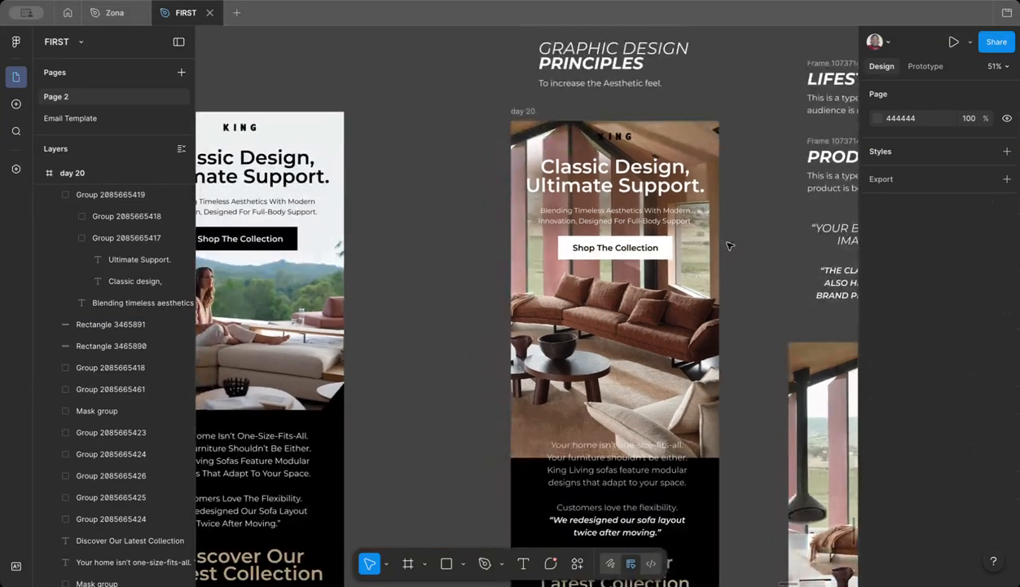
scroll(729, 245, "up", 5)
scroll(729, 246, "down", 2)
scroll(729, 245, "down", 3)
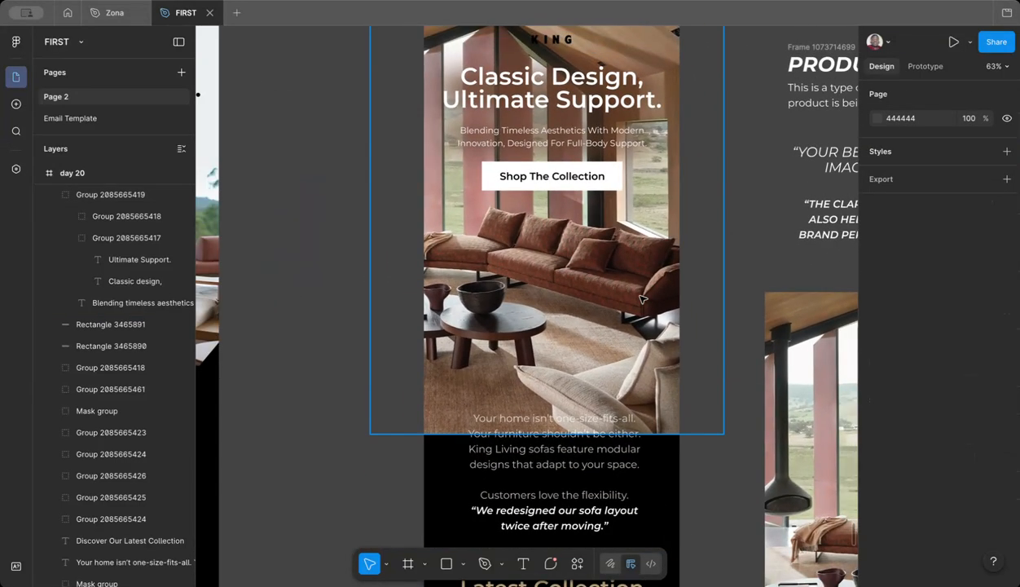
left_click(641, 299)
scroll(636, 302, "up", 2)
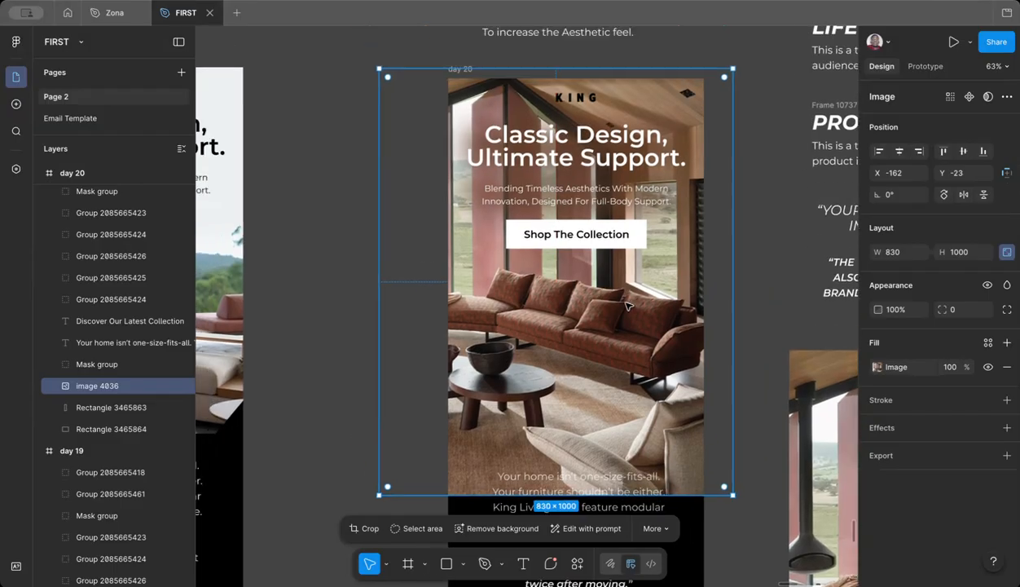
scroll(626, 306, "down", 3)
left_click_drag(670, 419, 665, 364)
left_click(732, 401)
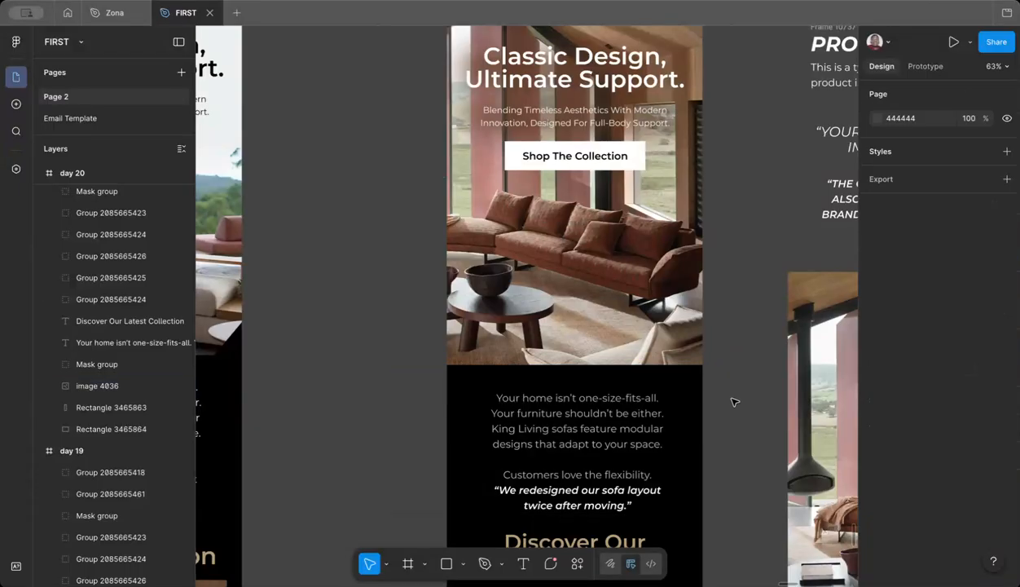
Step: Compare the day 20 email with day 19 from the hero section down to the footer
scroll(731, 402, "down", 5)
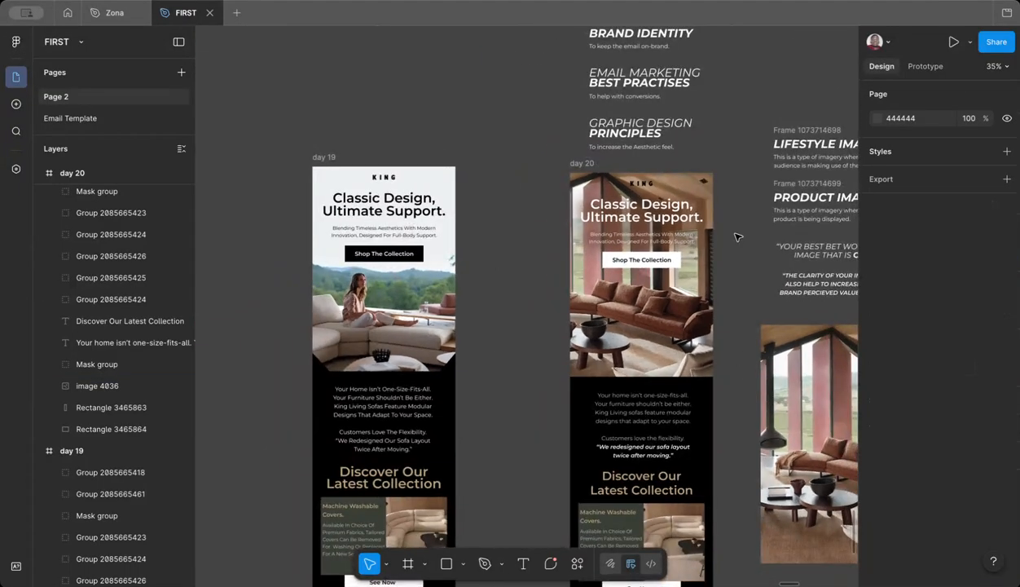
scroll(736, 237, "up", 2)
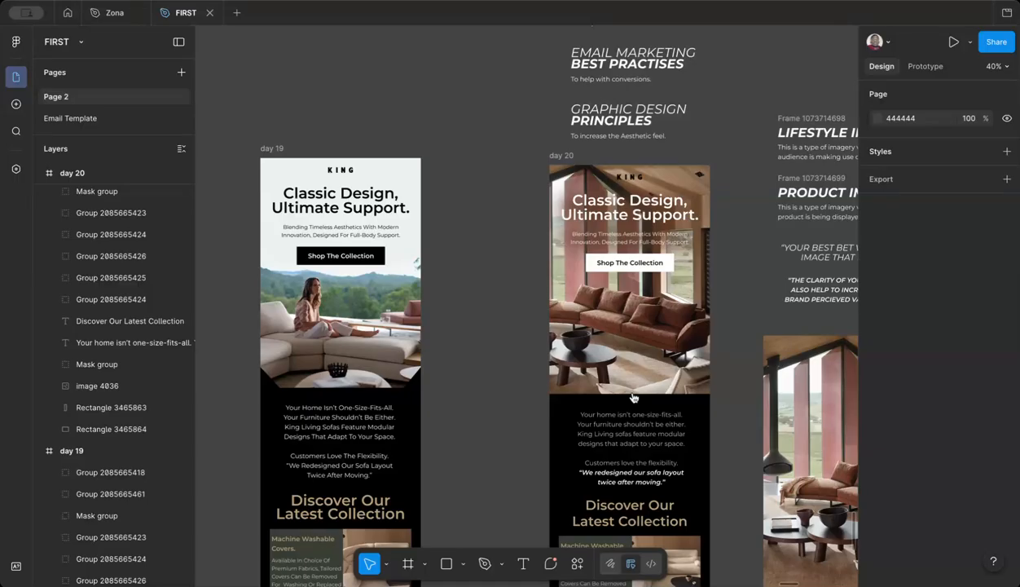
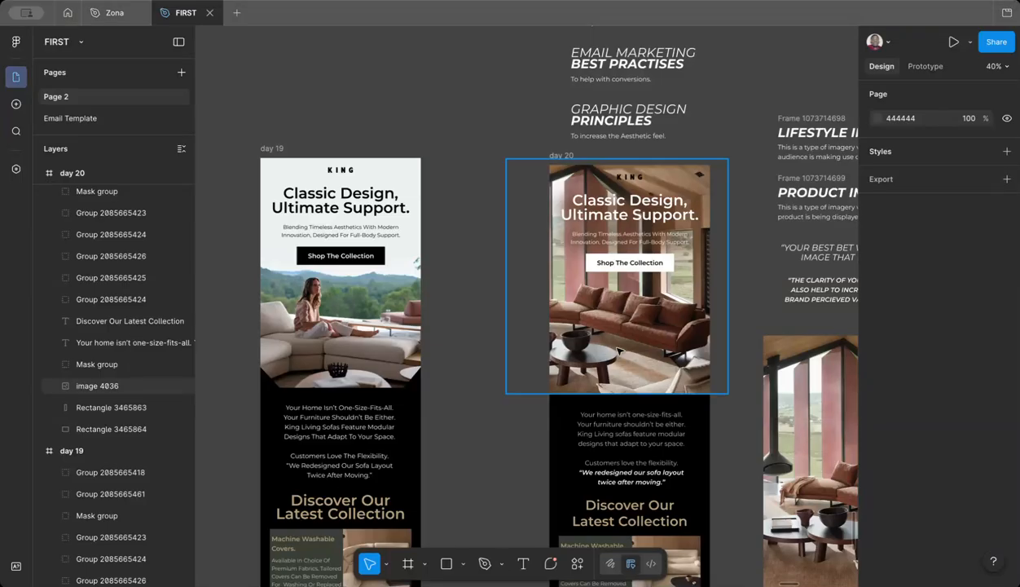
scroll(459, 246, "down", 5)
scroll(459, 246, "right", 2)
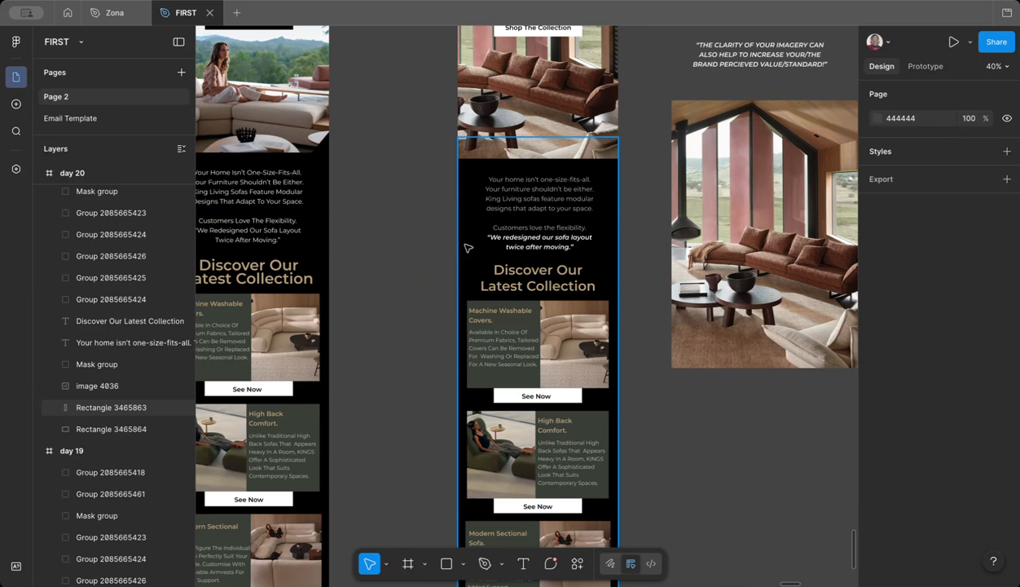
scroll(462, 231, "down", 5)
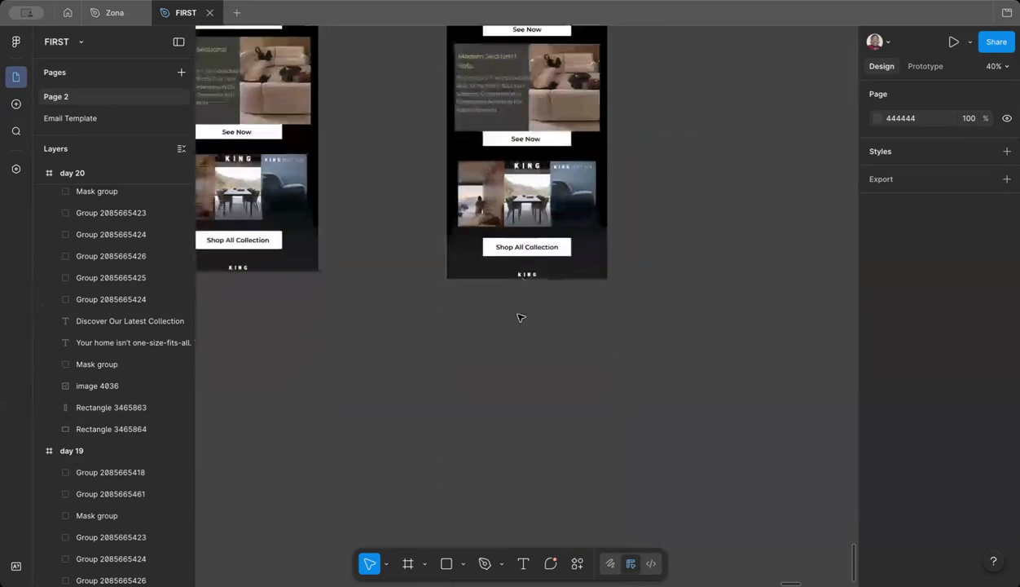
Step: Inspect the black background shape behind the day 20 body copy and the sections down to the footer
scroll(520, 316, "up", 10)
scroll(481, 353, "up", 5)
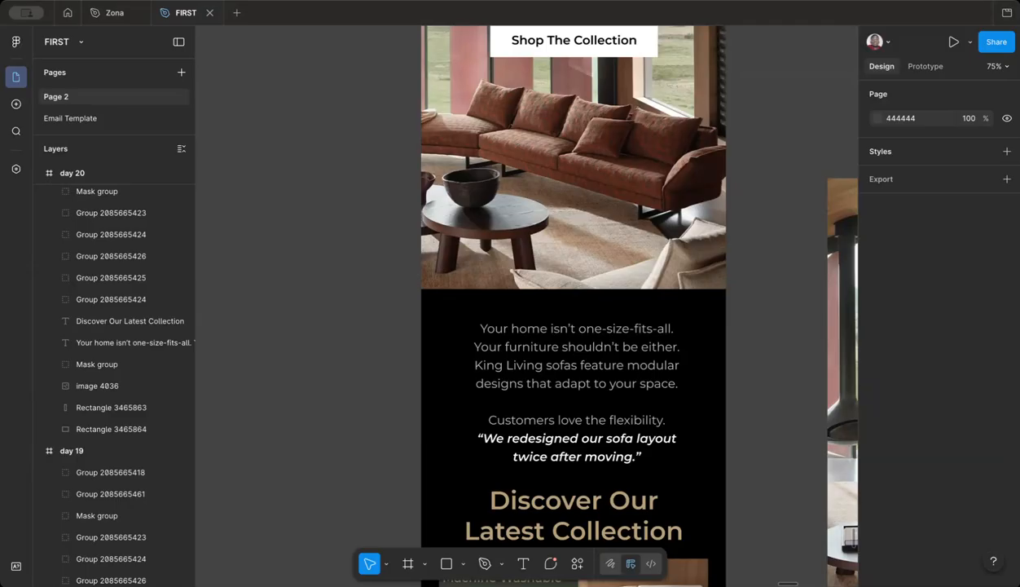
scroll(741, 405, "down", 2)
scroll(741, 405, "right", 1)
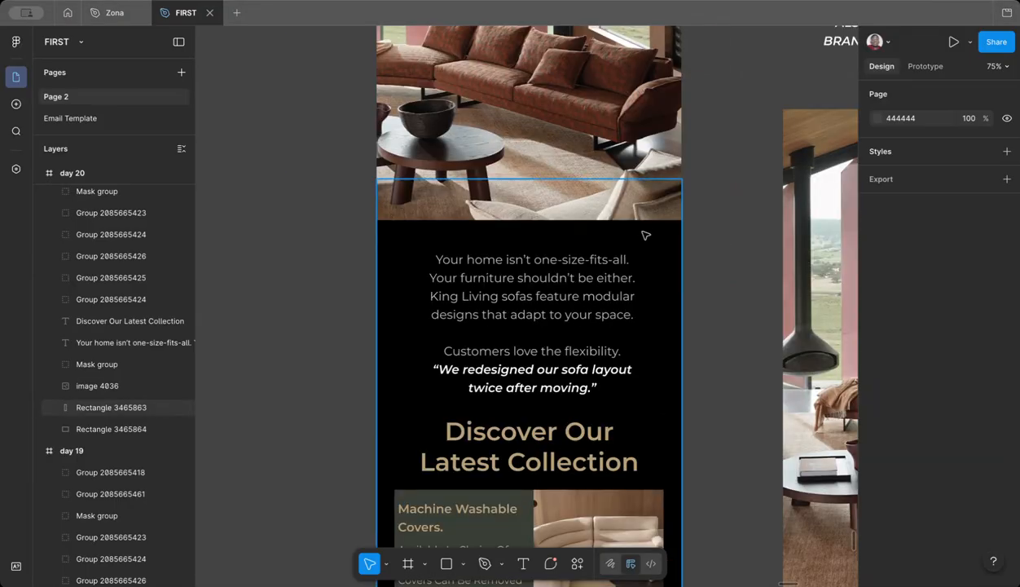
left_click(643, 221)
left_click(635, 168)
left_click(665, 273)
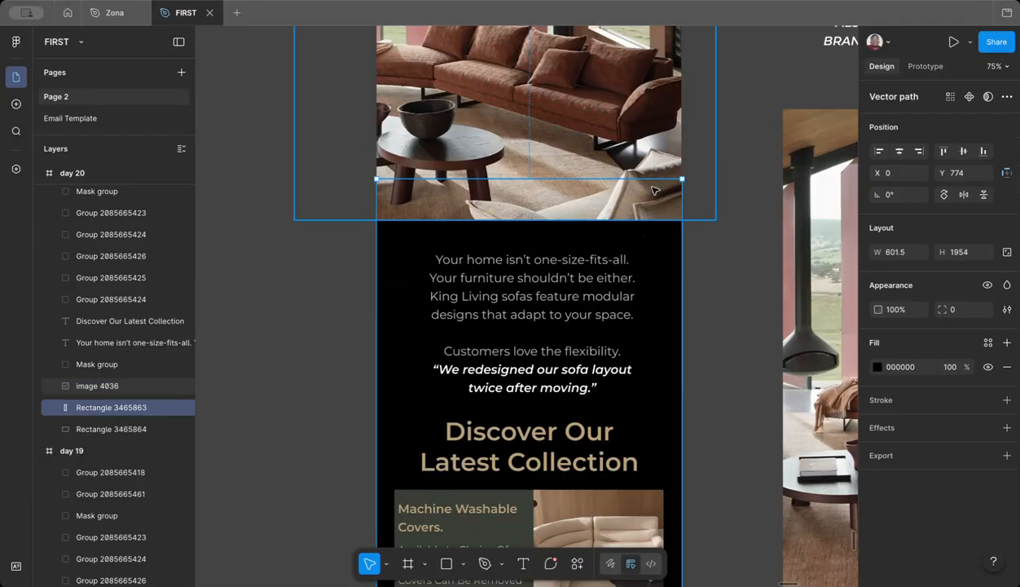
left_click_drag(652, 179, 615, 183)
left_click(722, 339)
scroll(722, 339, "down", 5)
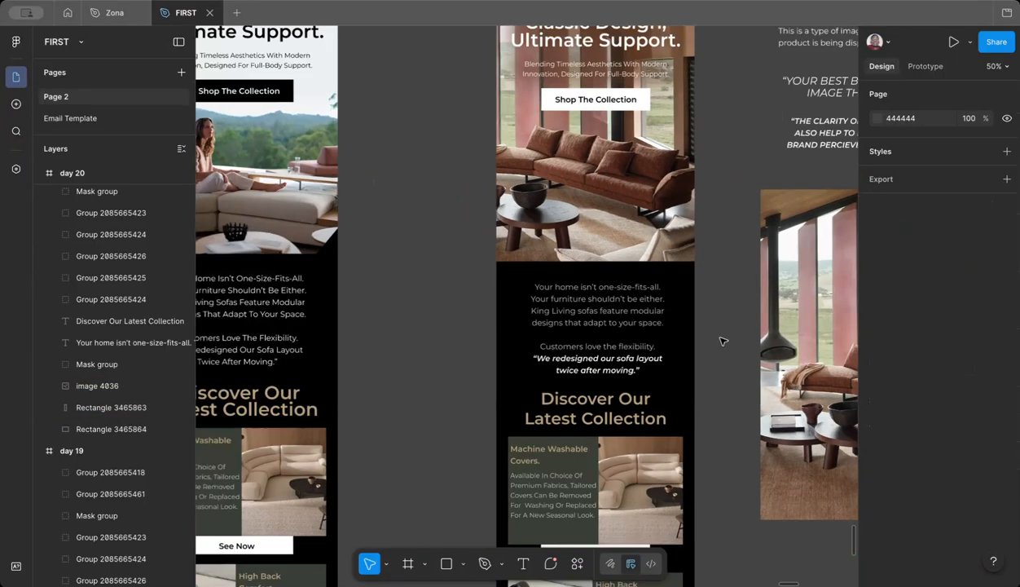
scroll(710, 379, "down", 10)
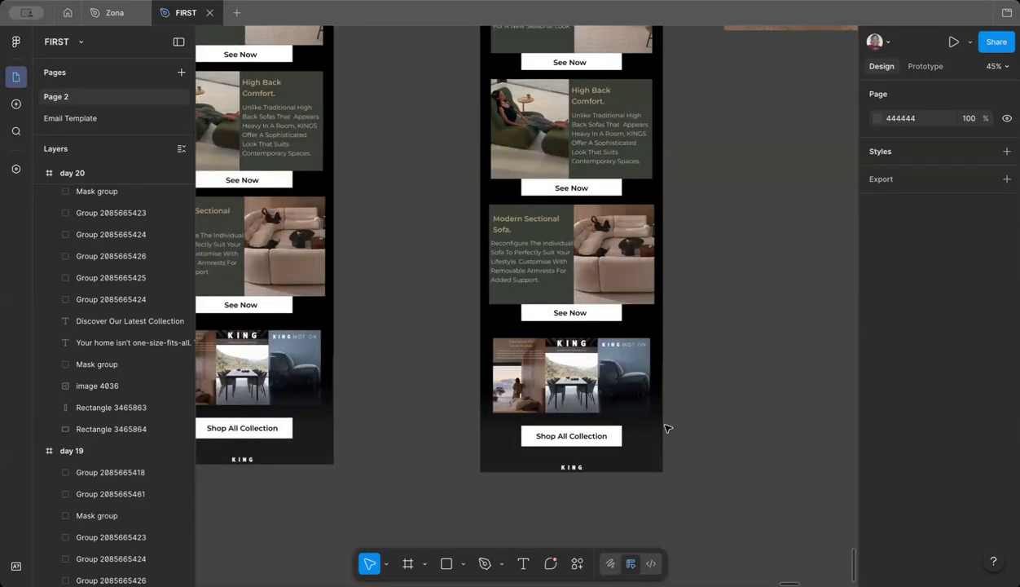
Step: Move the footer KING logo out of the day 20 frame onto the canvas just below it
left_click(572, 467)
left_click_drag(573, 469, 572, 502)
left_click(624, 481)
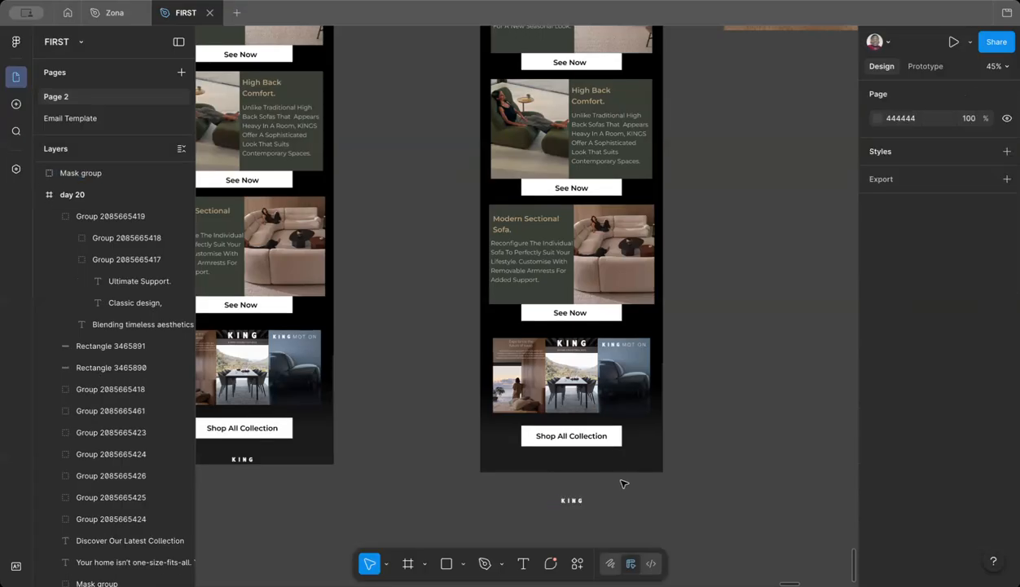
Step: Change both text colours of the day 20 body copy below the hero to black
scroll(624, 483, "up", 4)
scroll(652, 220, "up", 2)
scroll(610, 214, "up", 5)
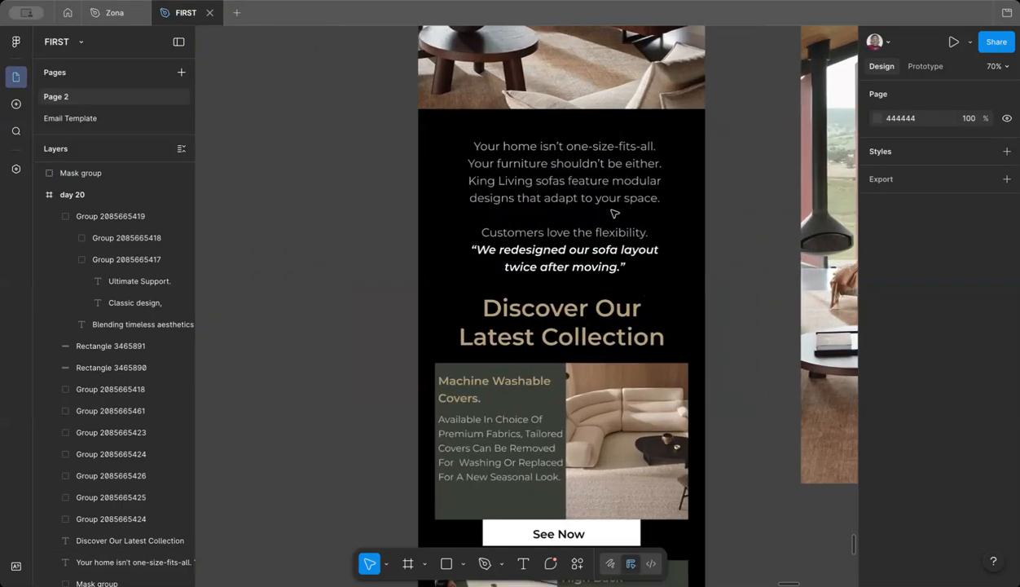
left_click(595, 195)
scroll(917, 468, "down", 3)
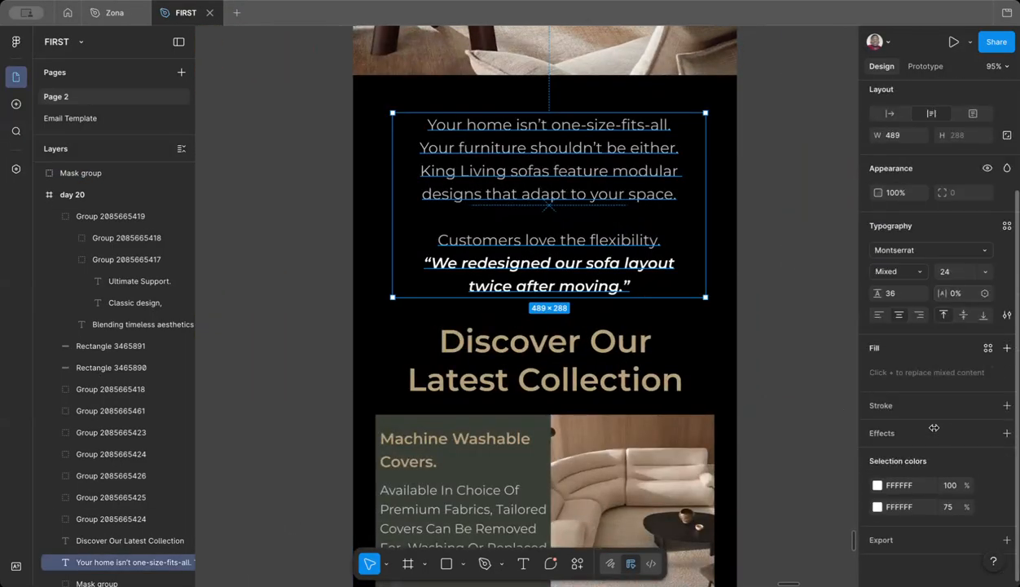
left_click(904, 488)
type("0")
left_click(910, 510)
type("0")
left_click(805, 407)
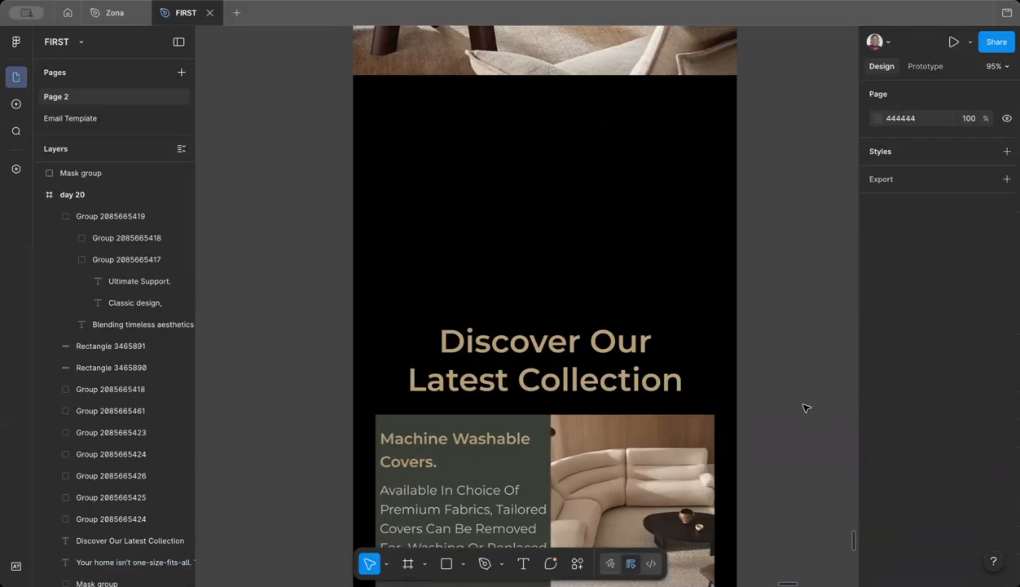
Step: Set the fill of the "Discover Our Latest Collection" heading to black
left_click(639, 349)
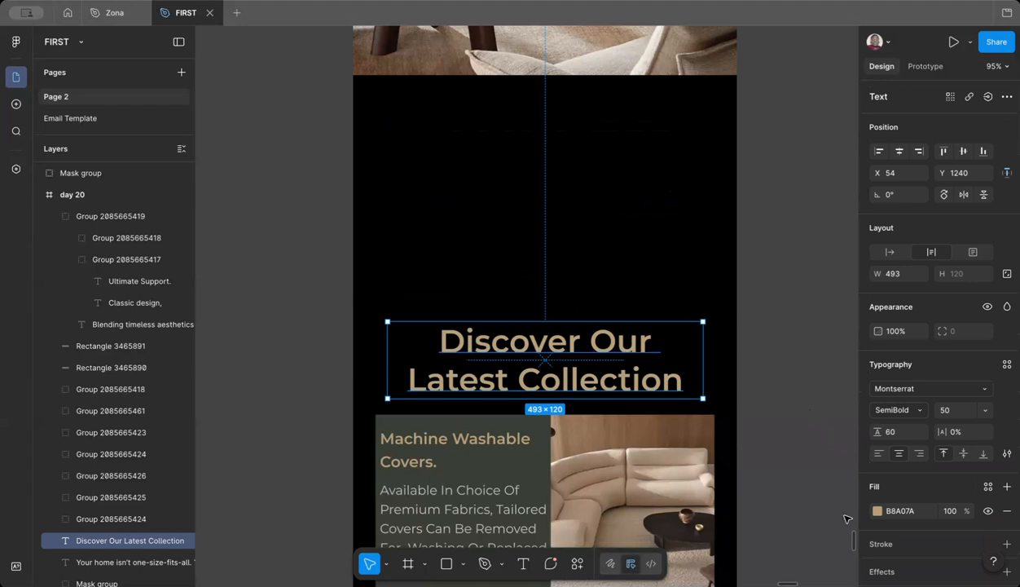
left_click(900, 510)
type("0")
left_click(778, 452)
scroll(778, 452, "down", 10)
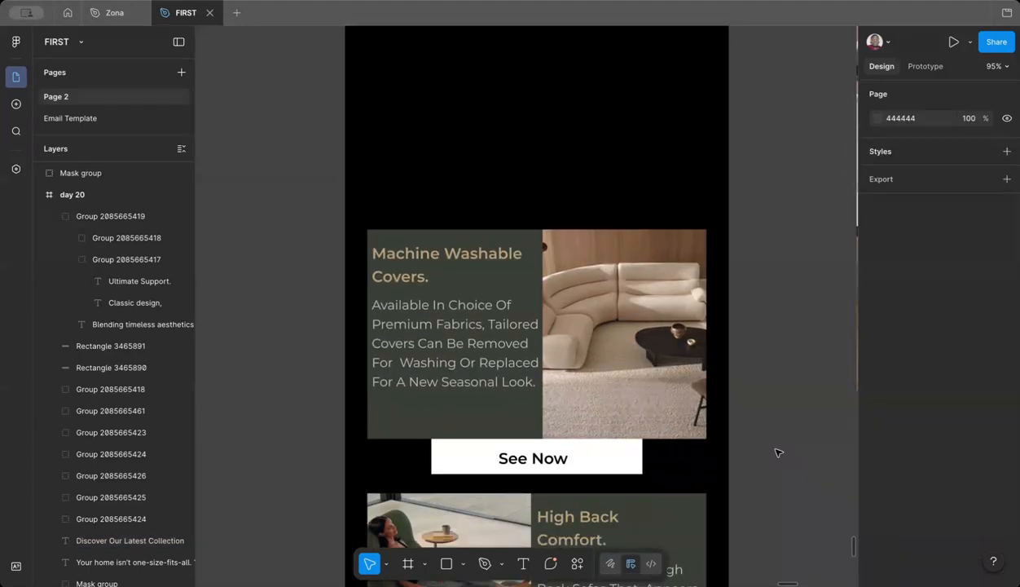
left_click(593, 396)
left_click(555, 158, "shift")
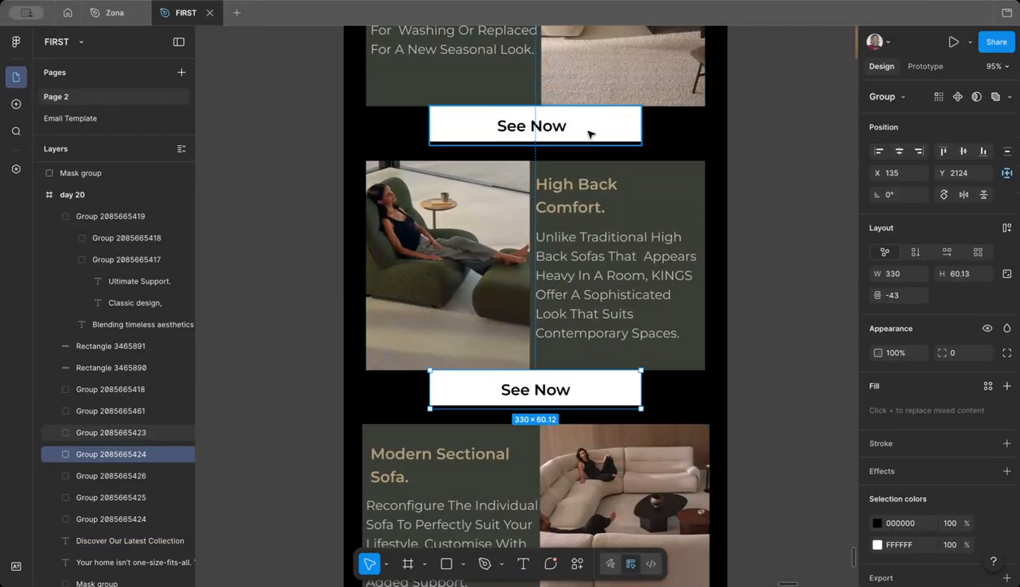
scroll(588, 135, "down", 6)
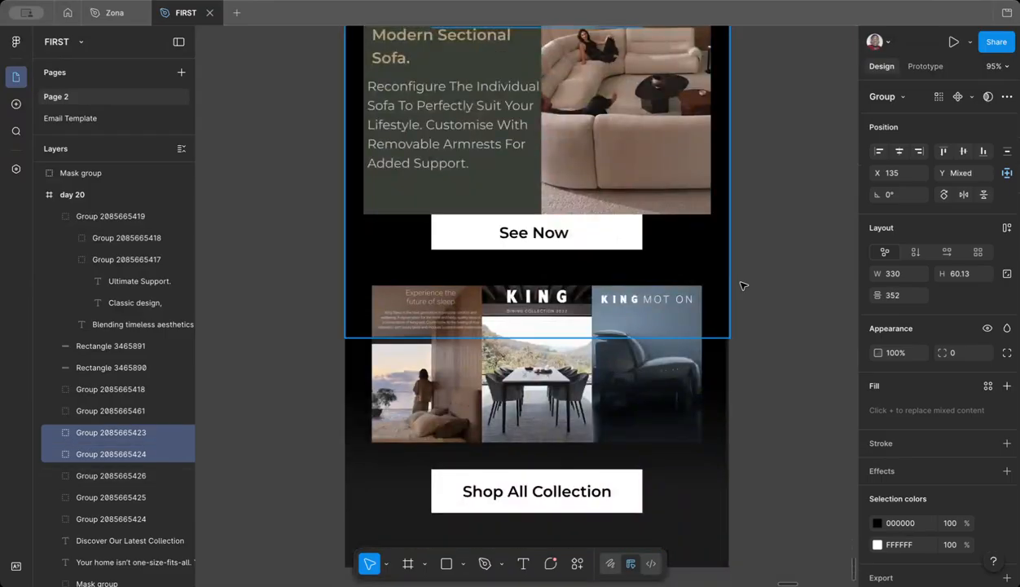
left_click(774, 299)
Step: Recolour the Modern Sectional Sofa section's See Now button with white FFFFFF text on a black 000000 background
double_click(611, 243)
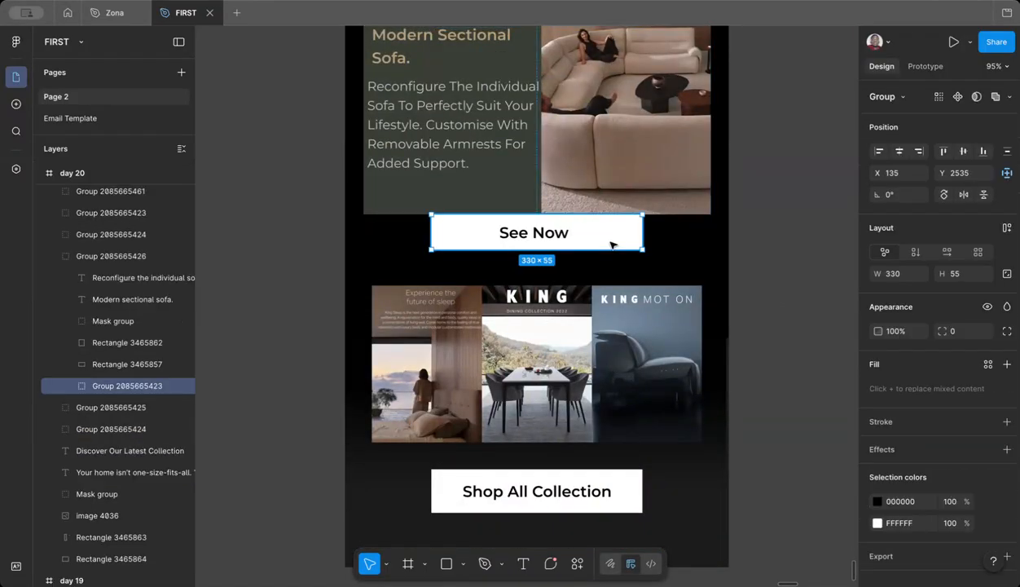
left_click(905, 501)
type("f")
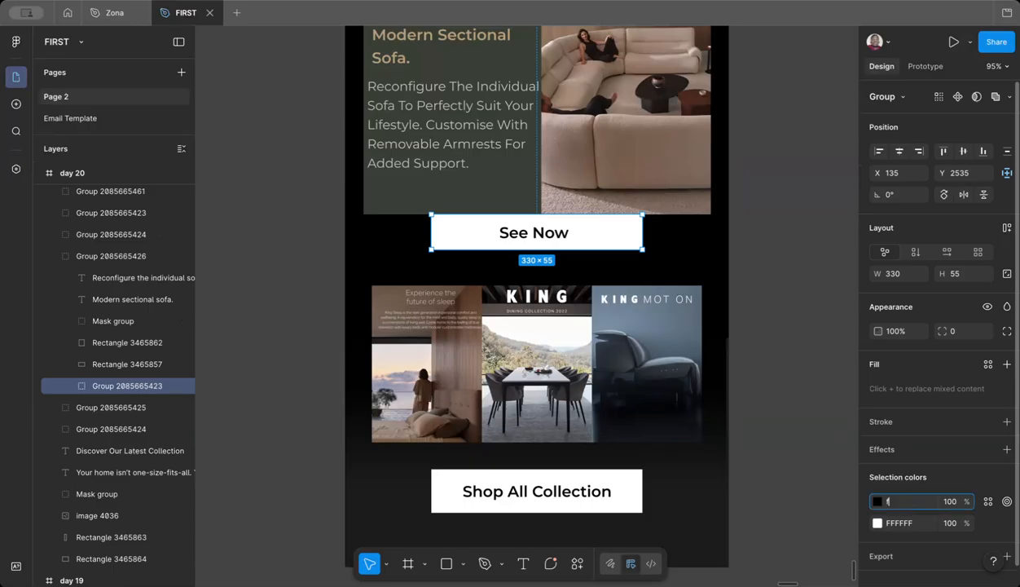
left_click(909, 524)
type("0")
key("Return")
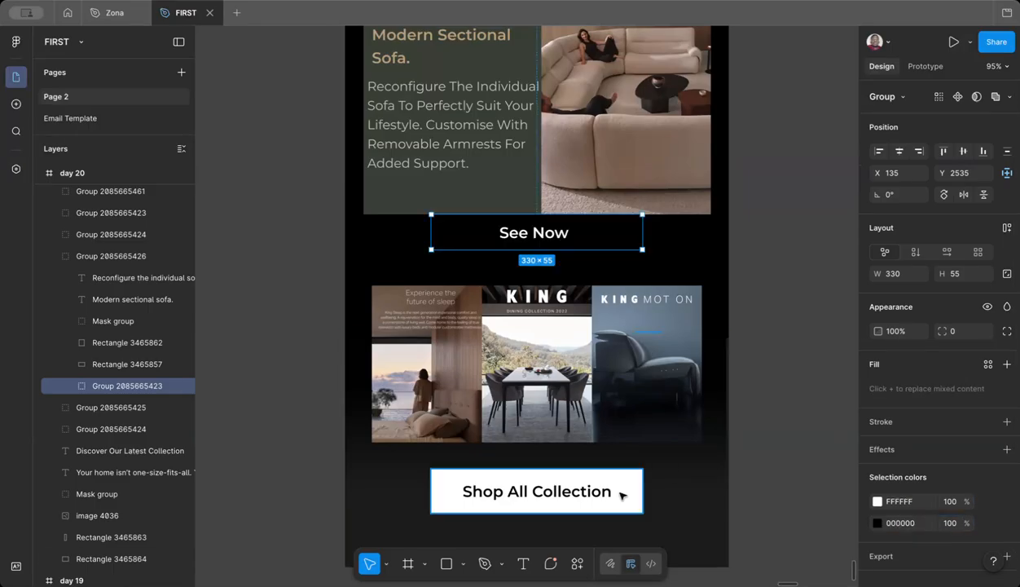
Step: Recolour the Shop All Collection button with white text on a black background
left_click(609, 488)
left_click(903, 502)
type("f")
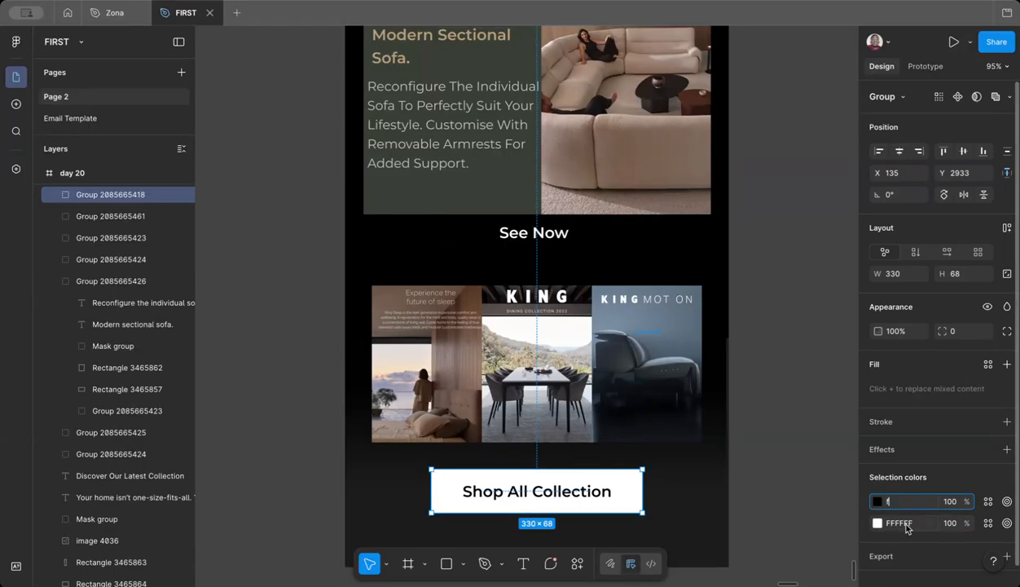
left_click(903, 522)
type("0")
key("Return")
left_click(758, 395)
Step: Swap the colours of the High Back Comfort section's See Now button to white text on black
scroll(758, 394, "up", 5)
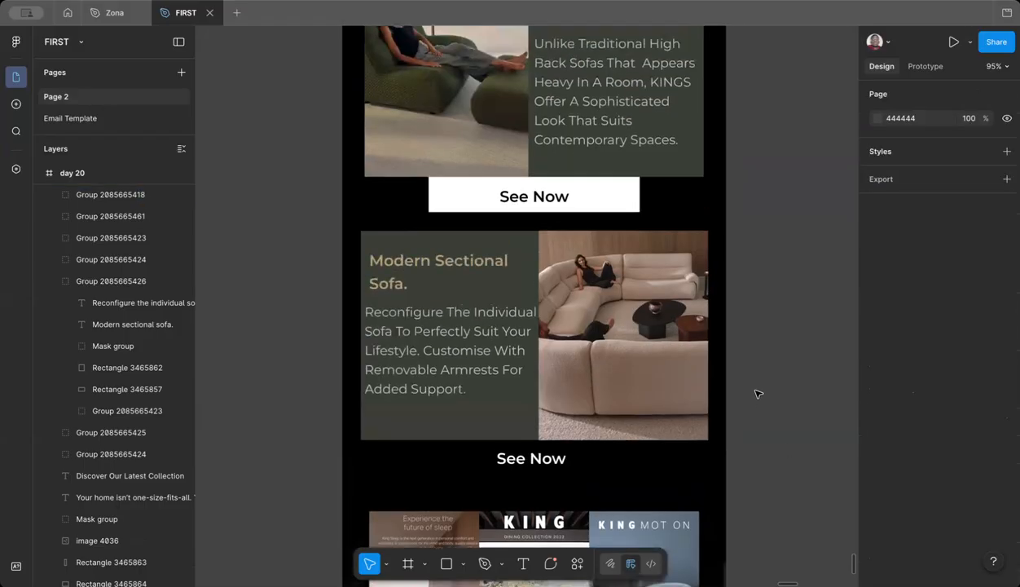
left_click(597, 334)
double_click(597, 334)
left_click(785, 349)
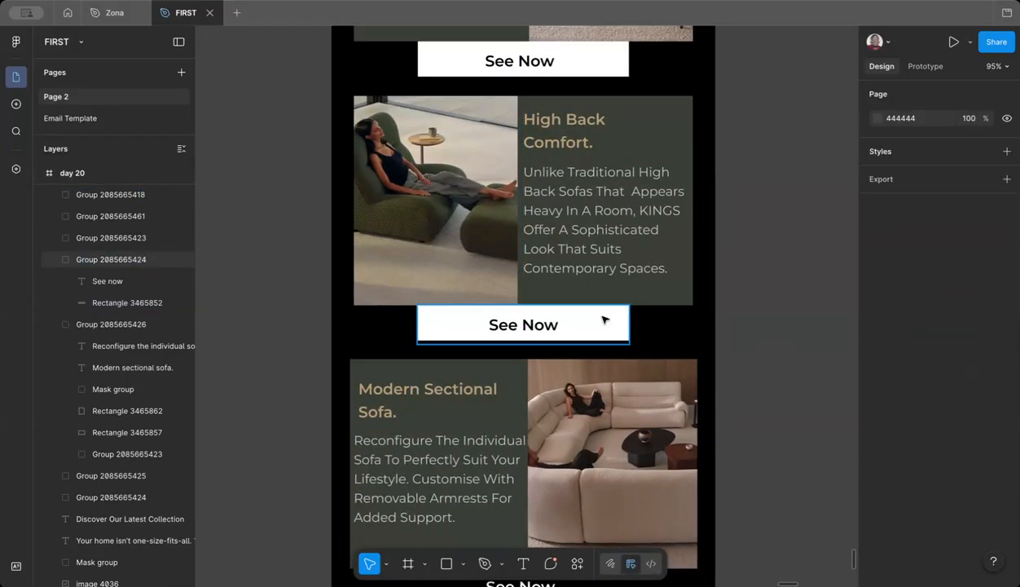
left_click(604, 321)
left_click(913, 526)
type("f")
left_click(900, 545)
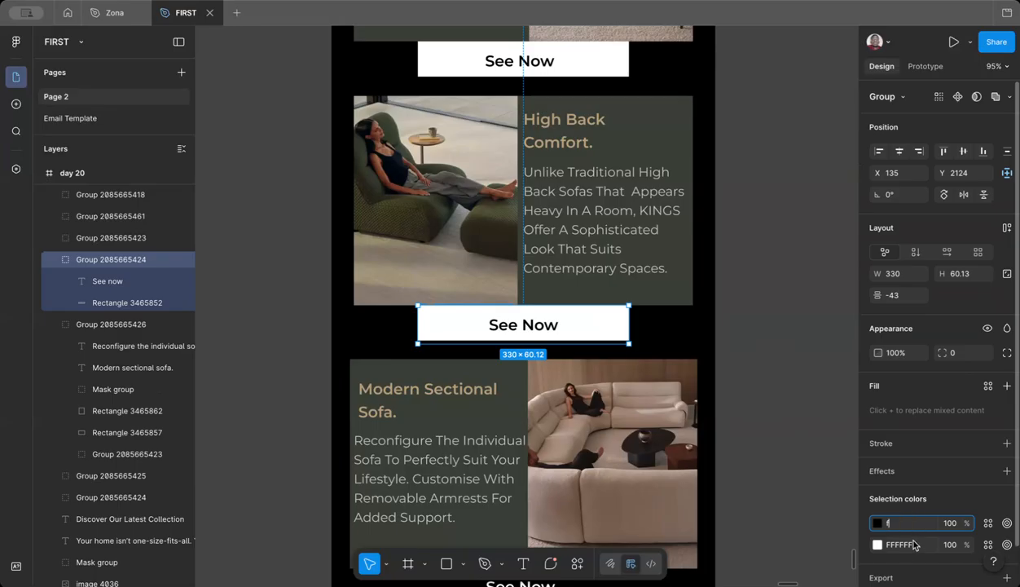
type("0")
key("Return")
left_click(796, 374)
Step: Swap the colours of the Machine Washable Covers section's See Now button to white FFFFFF text on black 000000
scroll(797, 374, "up", 3)
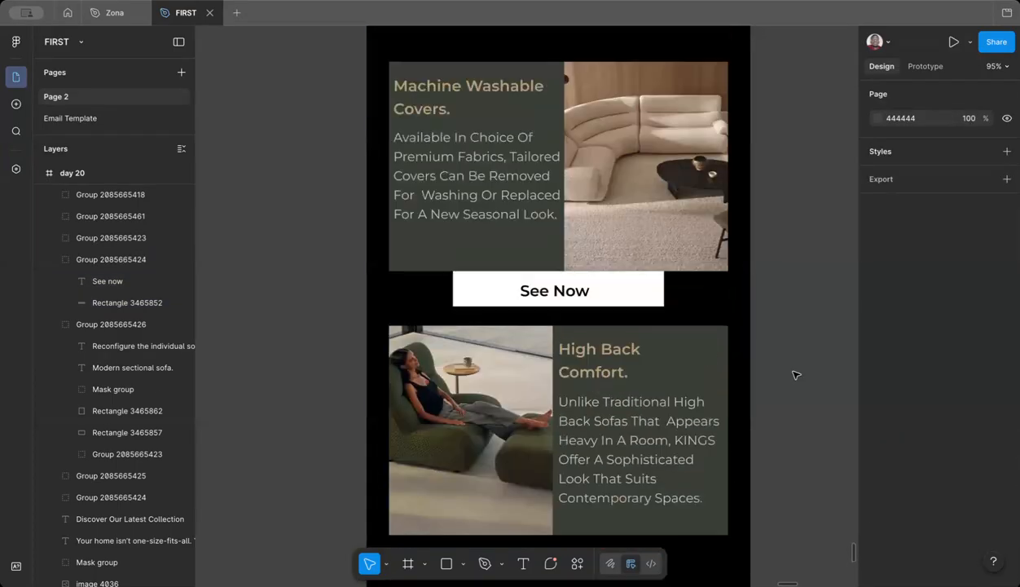
left_click(642, 298)
scroll(883, 507, "down", 1)
left_click(888, 485)
type("f")
left_click(909, 508)
type("0")
key("Return")
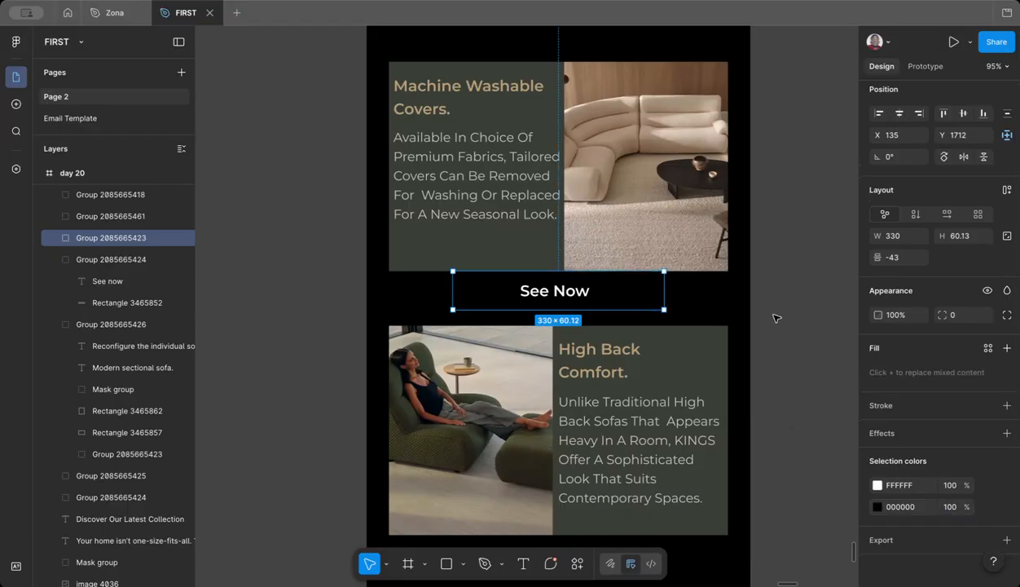
left_click(774, 319)
Step: Delete the black background rectangle behind the day 20 body copy and product sections
scroll(774, 319, "up", 5)
scroll(774, 319, "down", 3)
left_click(708, 251)
key("Delete")
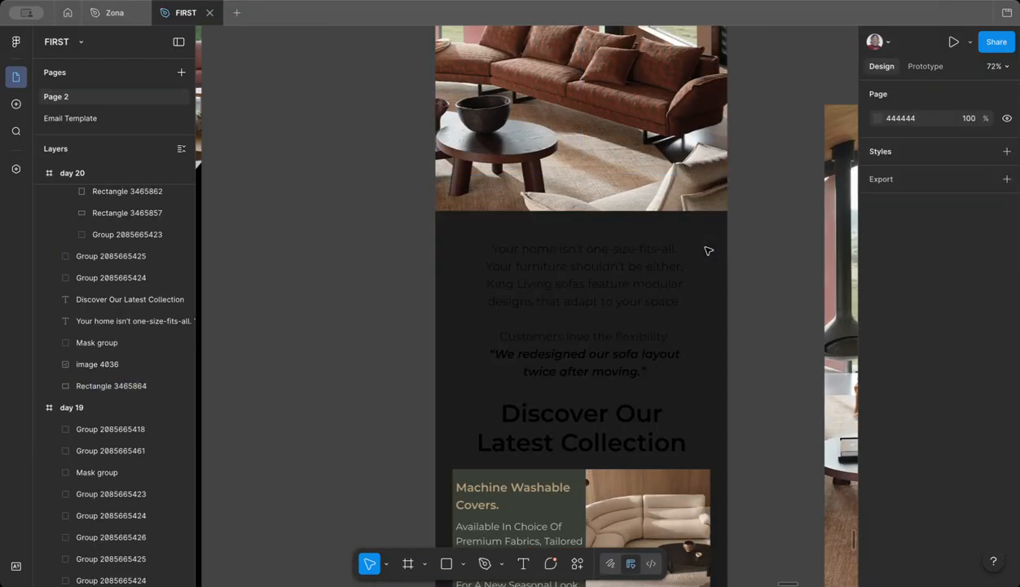
Step: Examine the day 20 email's remaining background from the product sections up to the hero
scroll(708, 251, "down", 2)
scroll(709, 251, "right", 1)
scroll(703, 254, "down", 1)
scroll(670, 203, "up", 5)
scroll(668, 200, "down", 3)
scroll(615, 251, "down", 3)
scroll(607, 254, "right", 1)
scroll(562, 303, "up", 3)
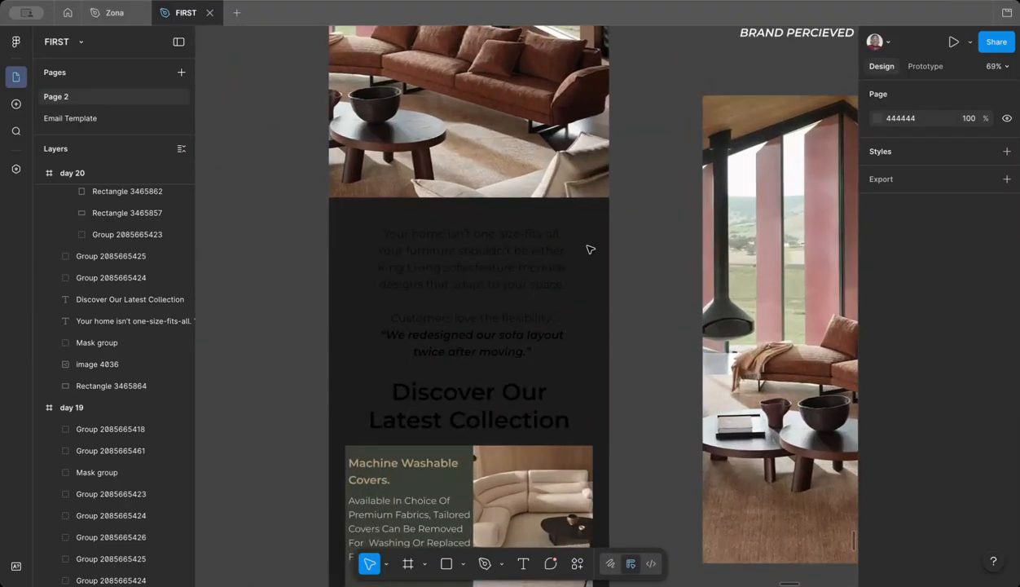
scroll(582, 303, "up", 5)
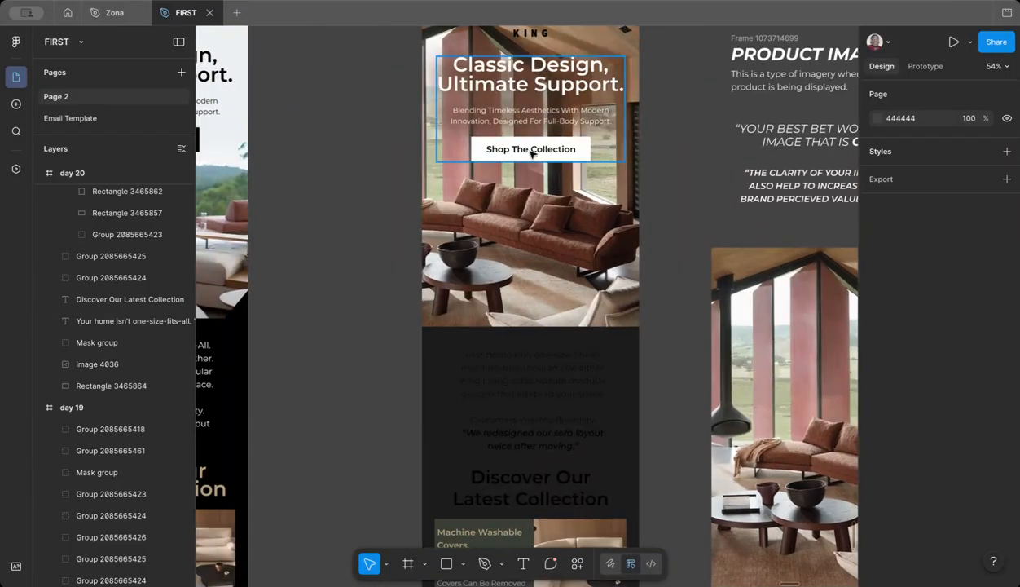
Step: Set the day 20 frame's fill to white FFFFFF
scroll(489, 139, "down", 2)
left_click(409, 110)
left_click(409, 110)
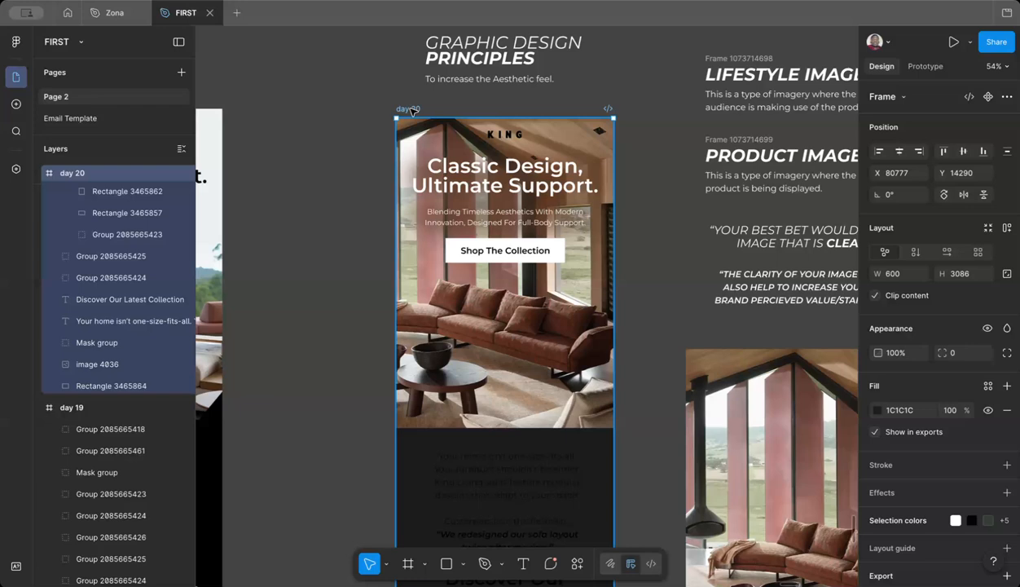
left_click(368, 132)
left_click(409, 109)
left_click(879, 410)
left_click(714, 527)
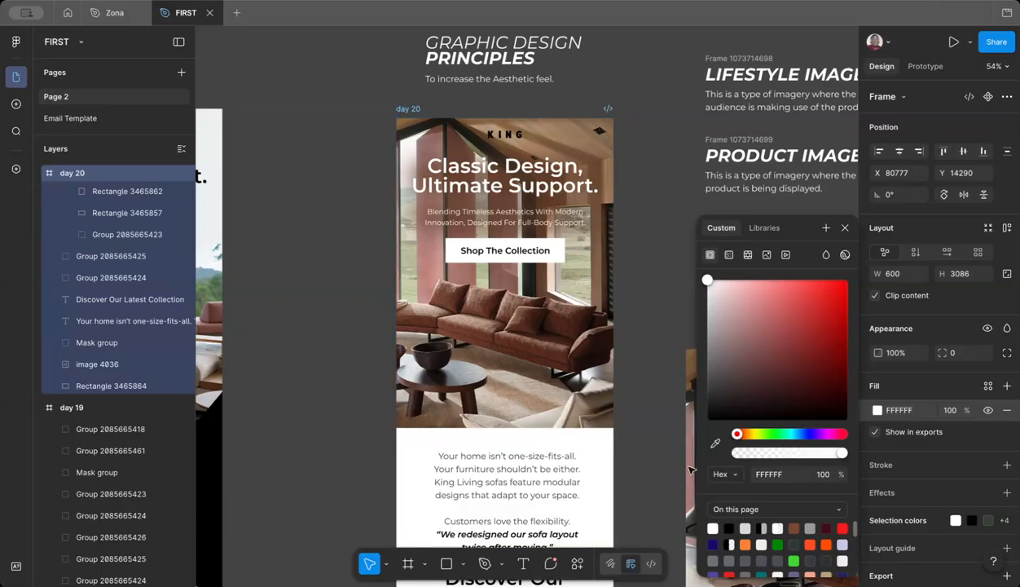
left_click(647, 360)
Step: Duplicate the KING logo from the day 20 hero and place the copy just above the frame at Y 14233
scroll(647, 359, "down", 5)
scroll(647, 360, "up", 5)
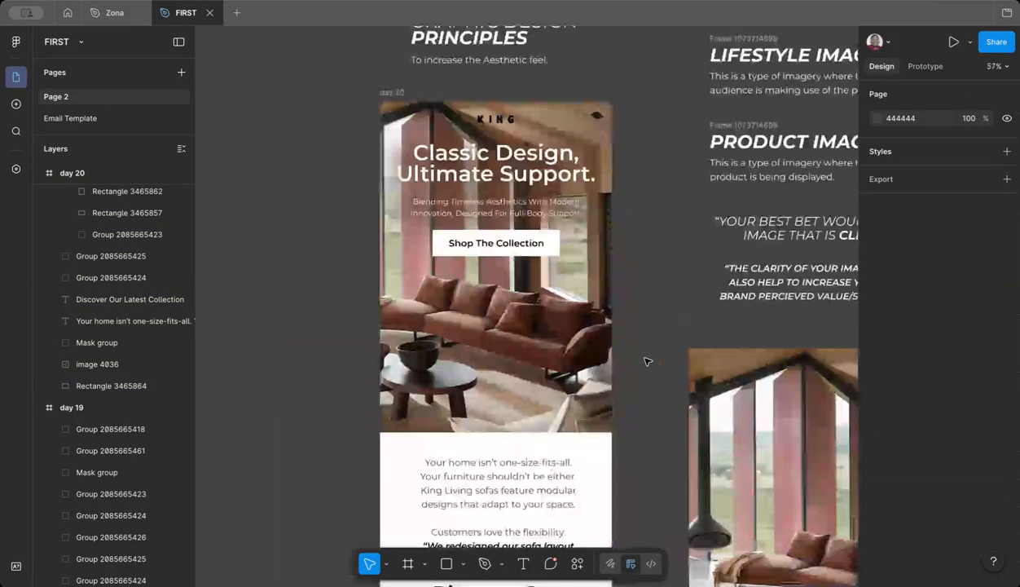
scroll(647, 360, "down", 3)
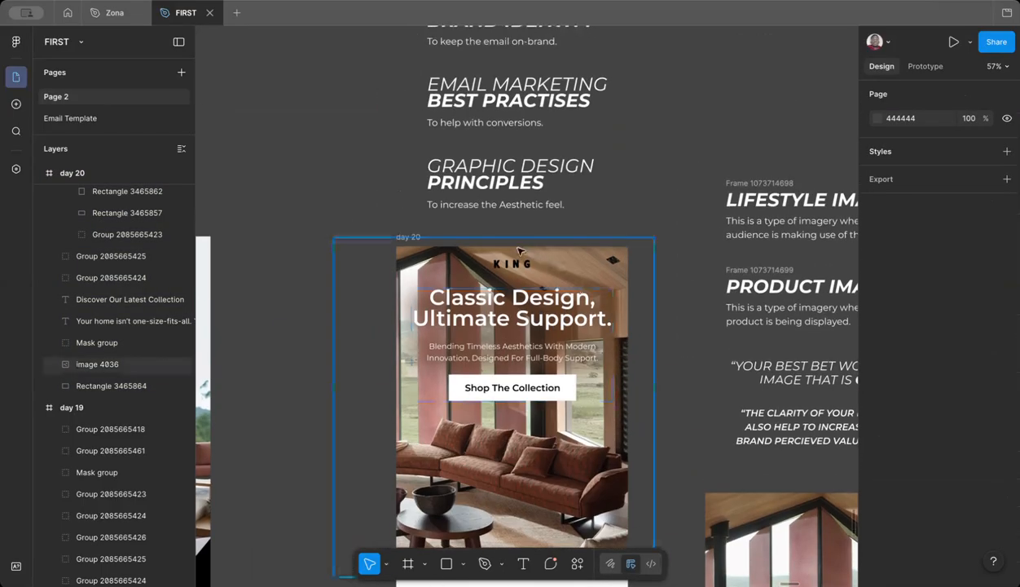
scroll(519, 259, "up", 8)
left_click(523, 349)
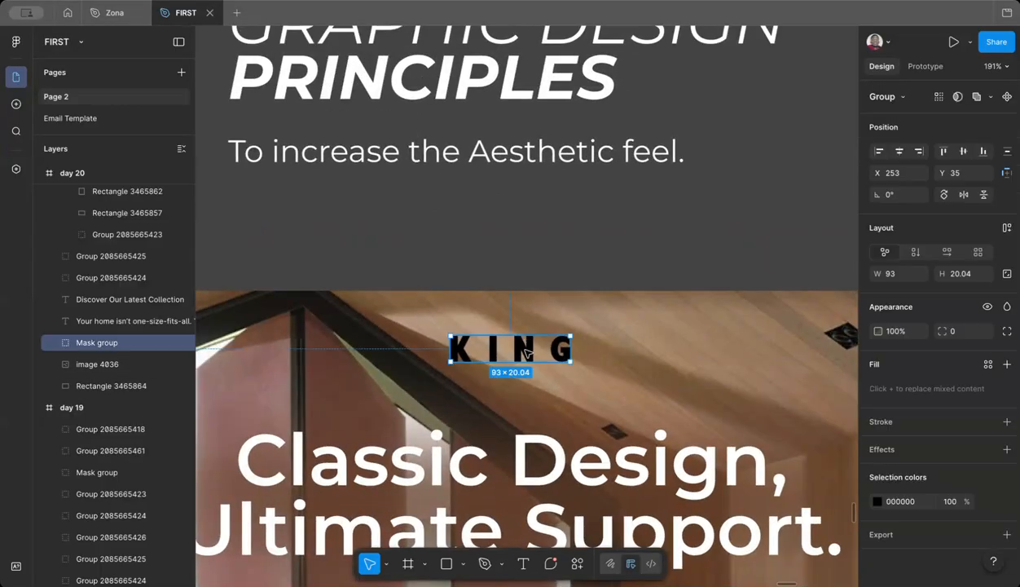
left_click_drag(528, 350, 529, 232)
left_click(604, 232)
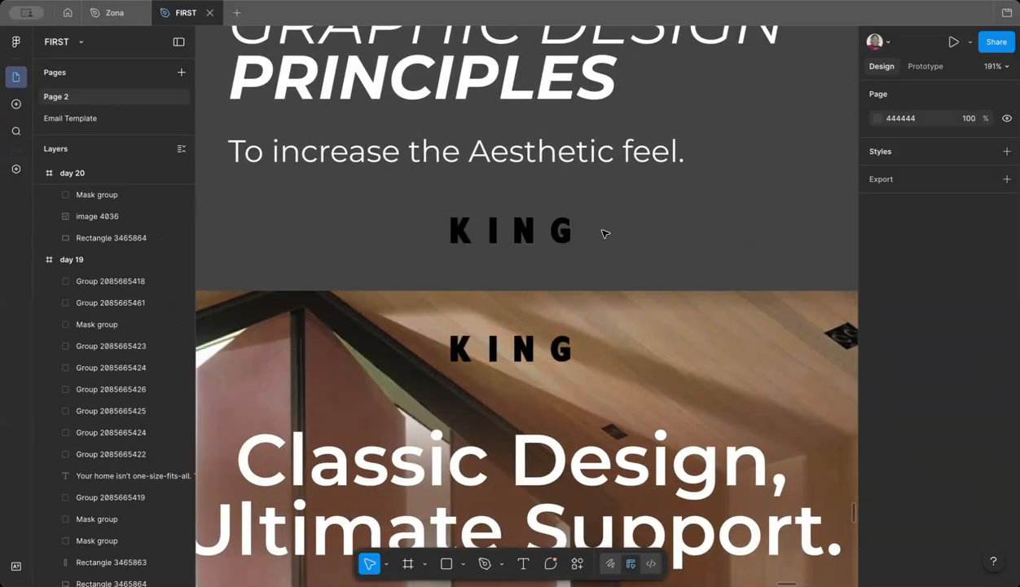
Step: Compare the KING logo copy above the frame with the one over the hero image
scroll(583, 263, "up", 2)
left_click(561, 285)
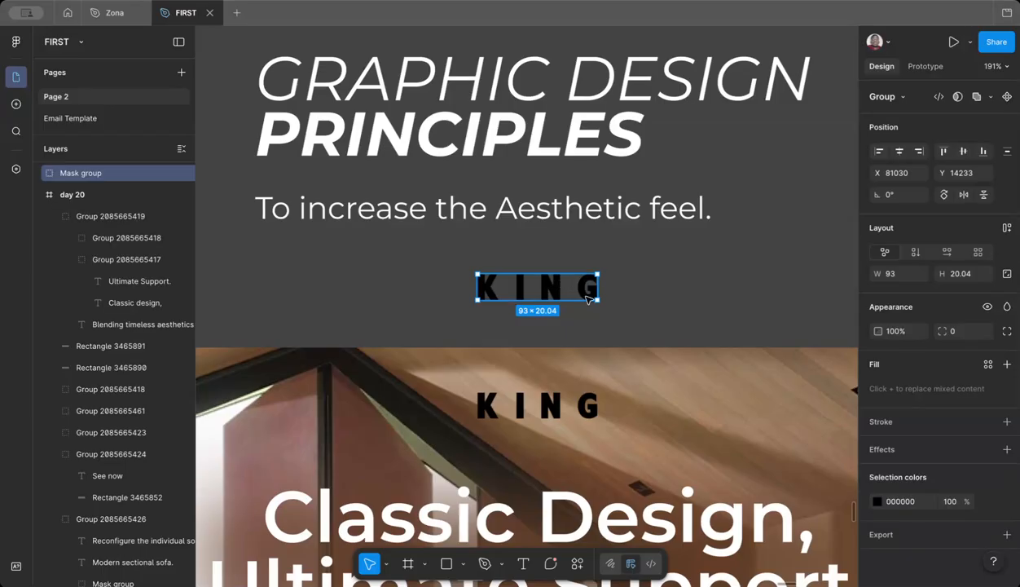
left_click(642, 312)
scroll(641, 312, "right", 1)
left_click(556, 286)
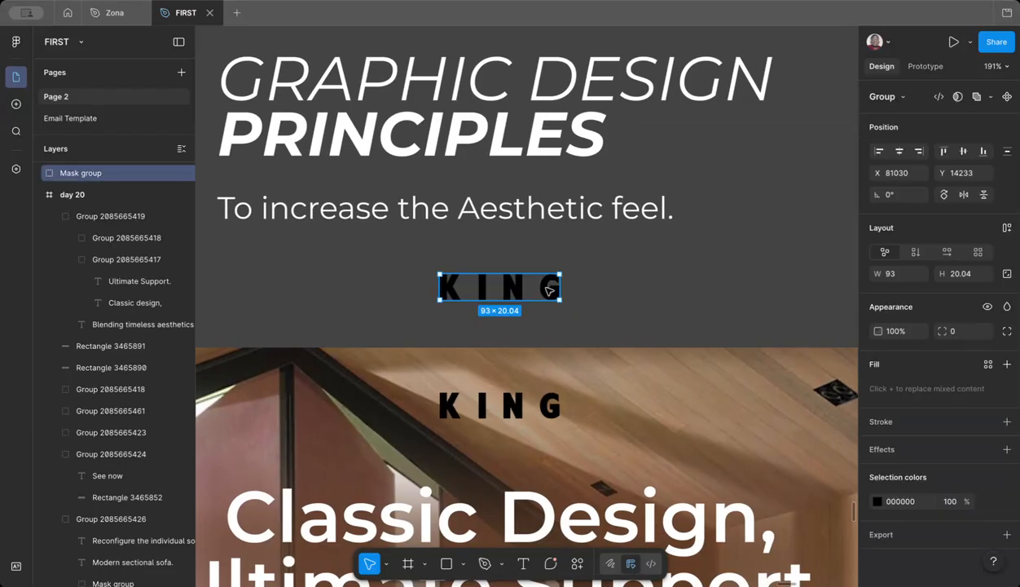
left_click(619, 313)
scroll(620, 313, "down", 1)
scroll(620, 313, "down", 5)
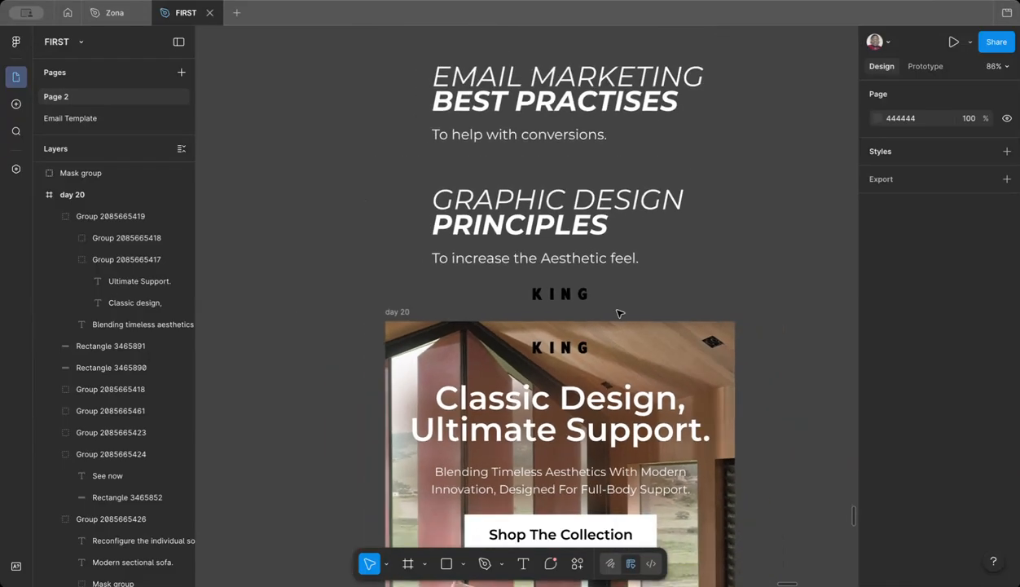
scroll(620, 313, "up", 1)
scroll(620, 313, "right", 1)
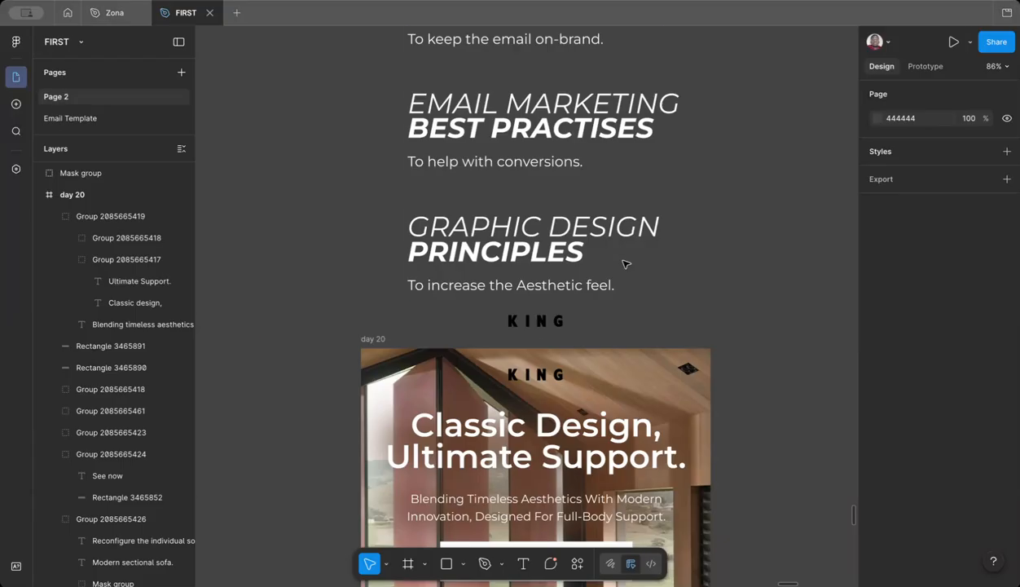
Step: Paste the original KING logo image onto the canvas beside the design notes, above the LIFESTYLE IMAGERY text
scroll(676, 259, "down", 2)
right_click(685, 177)
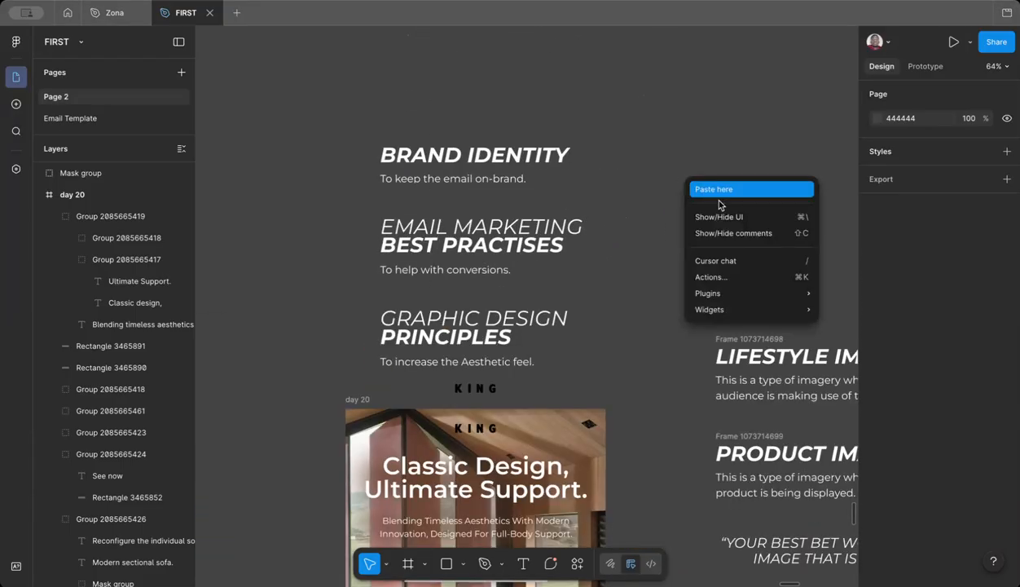
left_click(719, 189)
scroll(745, 230, "up", 5)
left_click(744, 231)
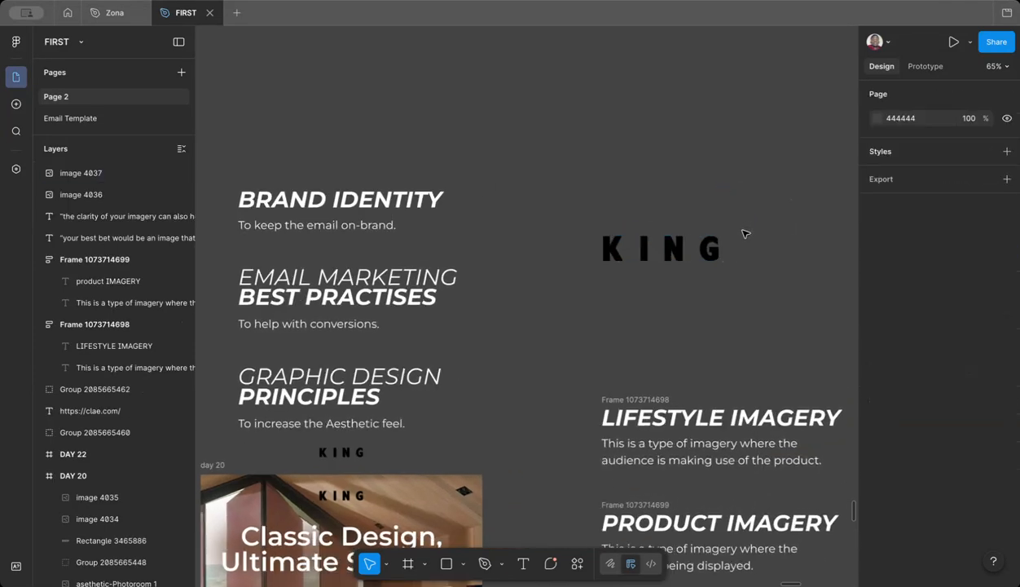
left_click(686, 254)
left_click_drag(616, 263, 556, 281)
left_click(661, 365)
Step: Draw a rectangle about 290 × 89 covering the pasted KING logo image
scroll(661, 366, "down", 6)
scroll(661, 366, "left", 6)
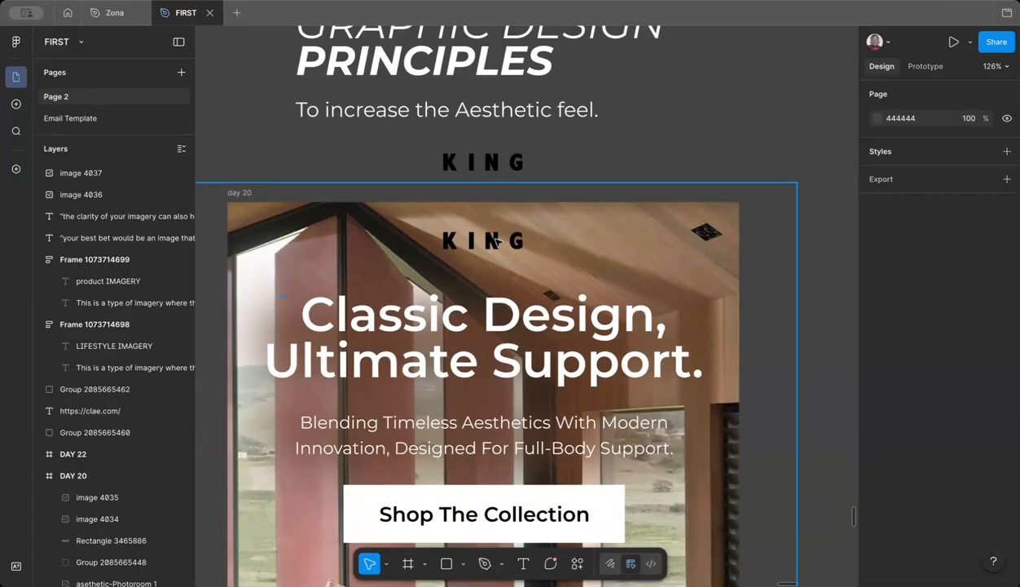
scroll(479, 250, "up", 5)
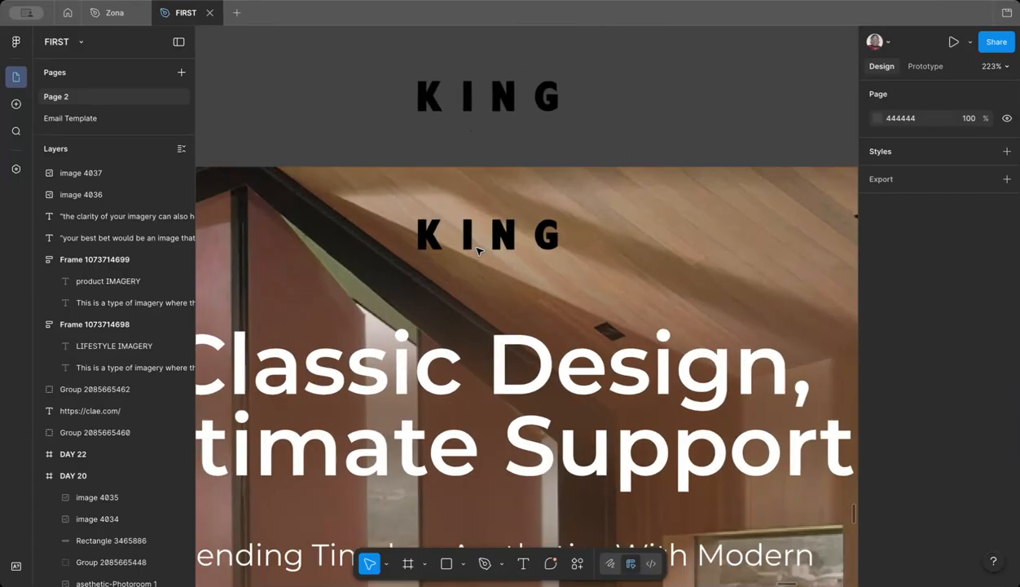
scroll(503, 127, "down", 5)
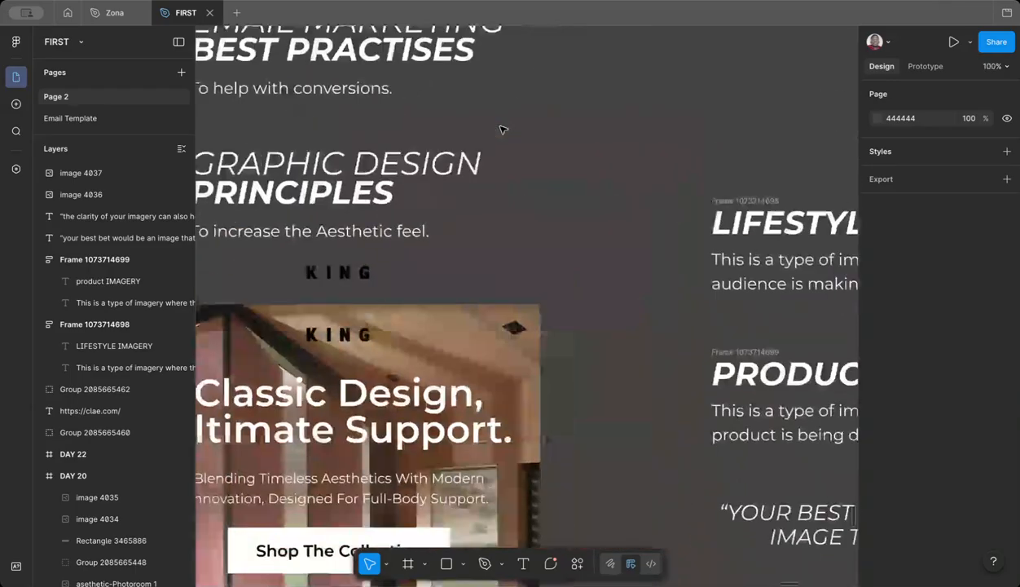
scroll(504, 127, "up", 5)
scroll(641, 192, "up", 2)
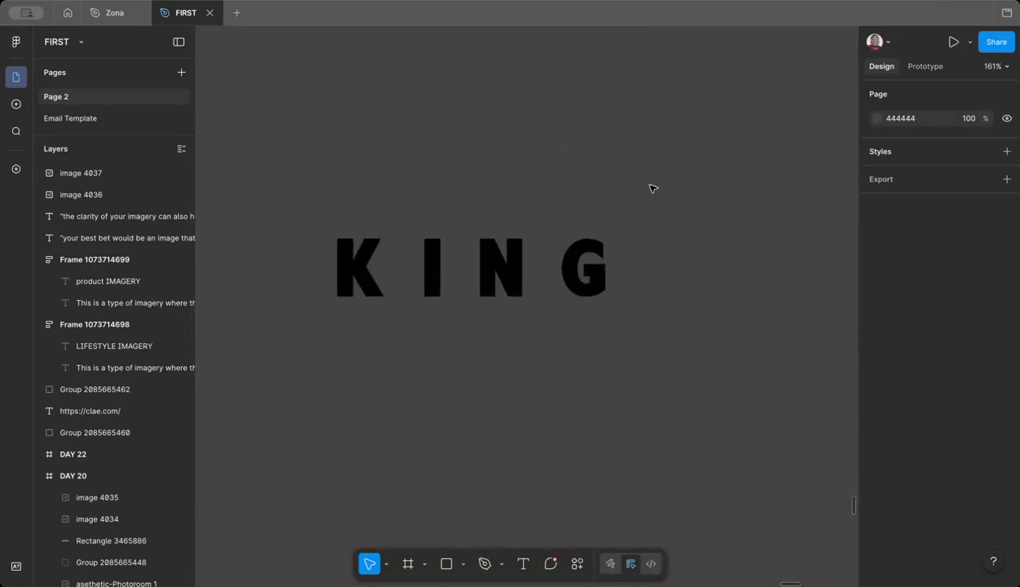
left_click(447, 563)
left_click_drag(316, 220, 633, 318)
Step: Fill the rectangle with white FFFFFF and position it so it fully covers the KING logo image
left_click(877, 368)
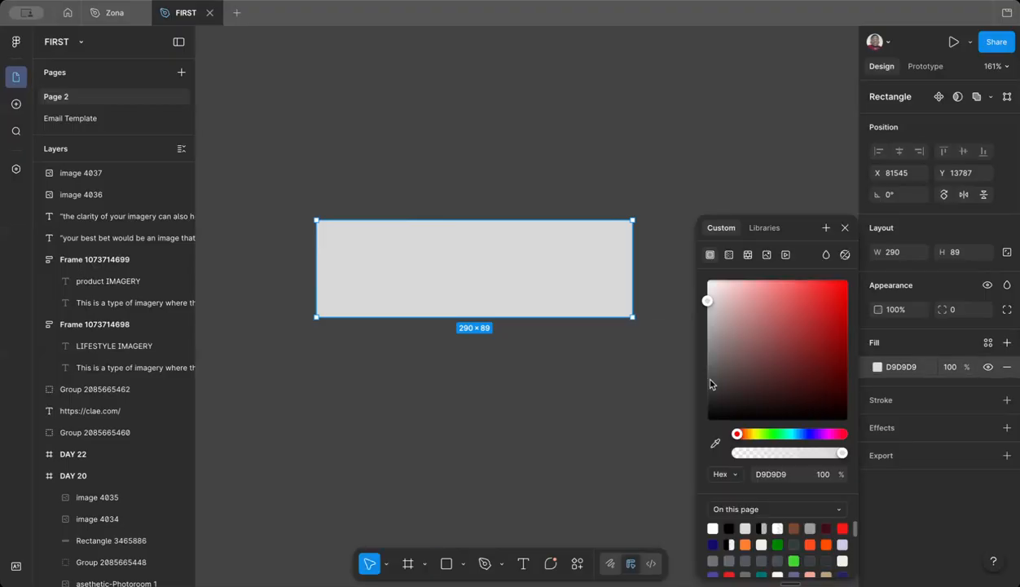
left_click(832, 356)
left_click(838, 292)
left_click(809, 433)
left_click(780, 290)
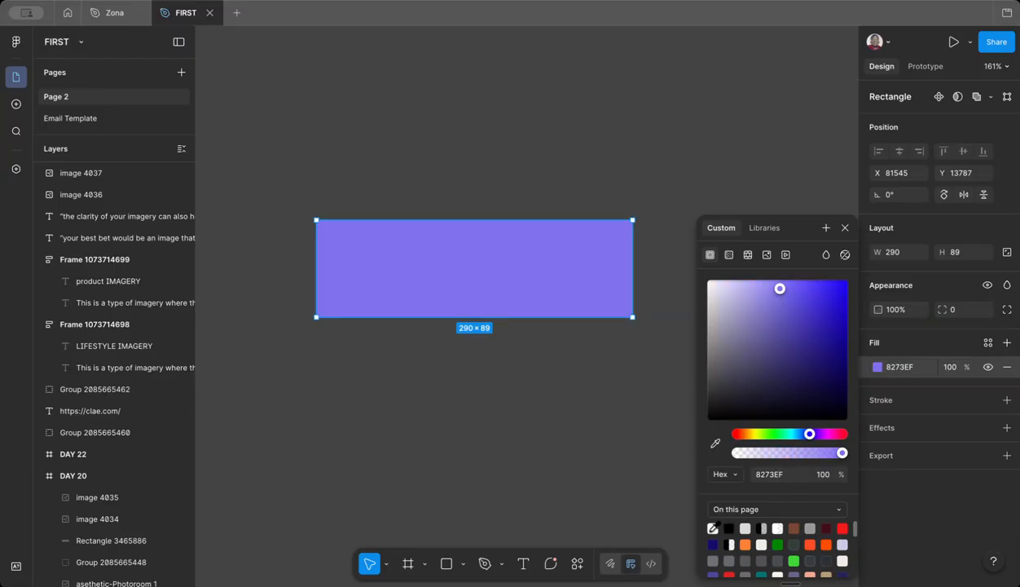
left_click(713, 528)
left_click(594, 426)
left_click_drag(474, 255, 474, 162)
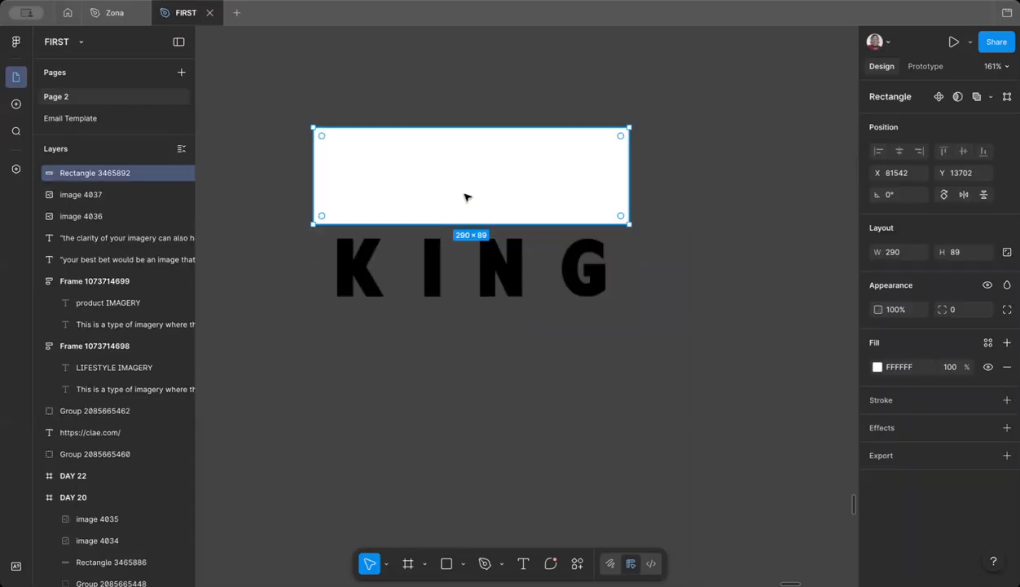
left_click_drag(465, 180, 462, 272)
left_click(386, 163)
left_click_drag(387, 162, 590, 363)
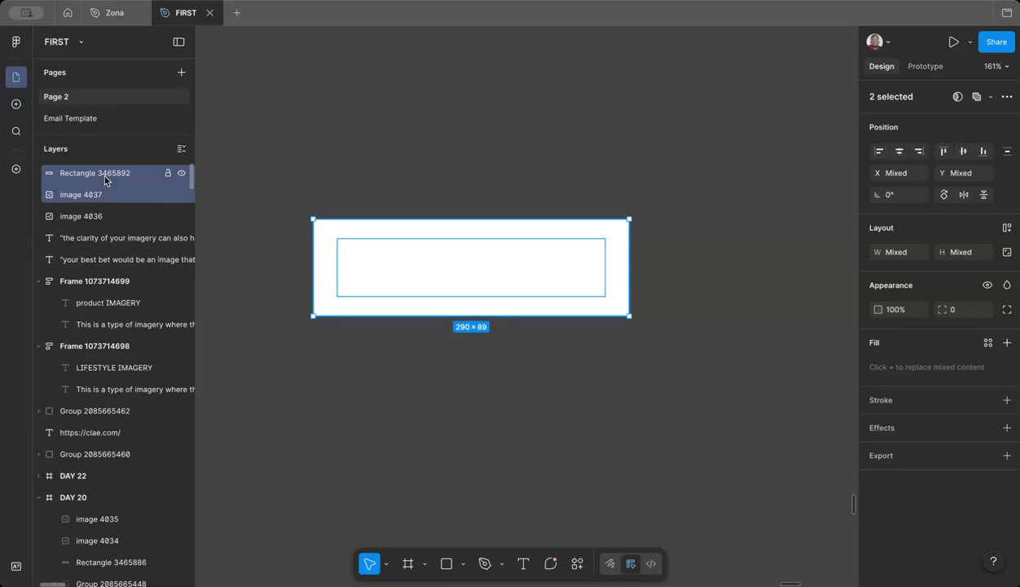
right_click(450, 270)
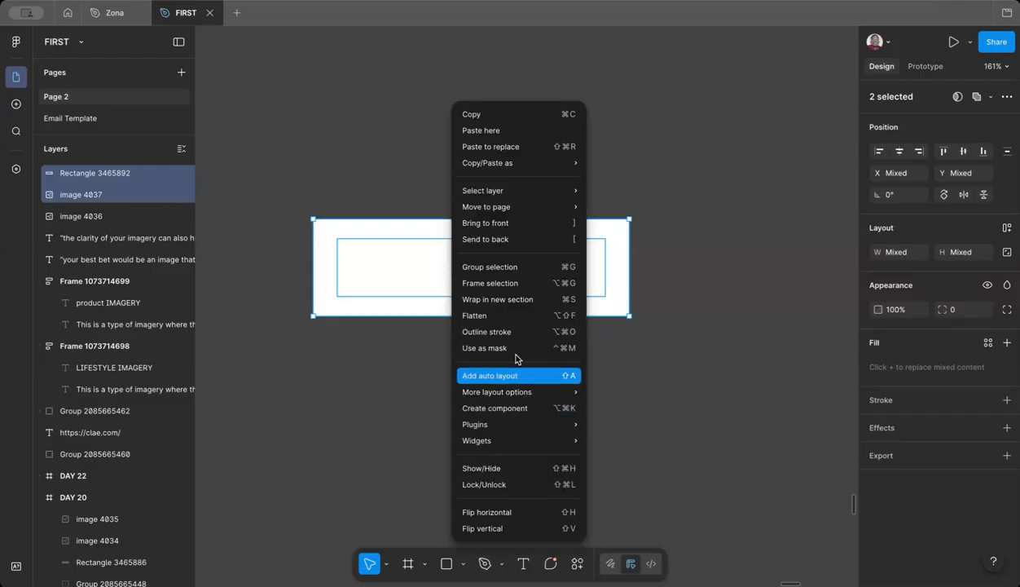
left_click(385, 380)
right_click(440, 275)
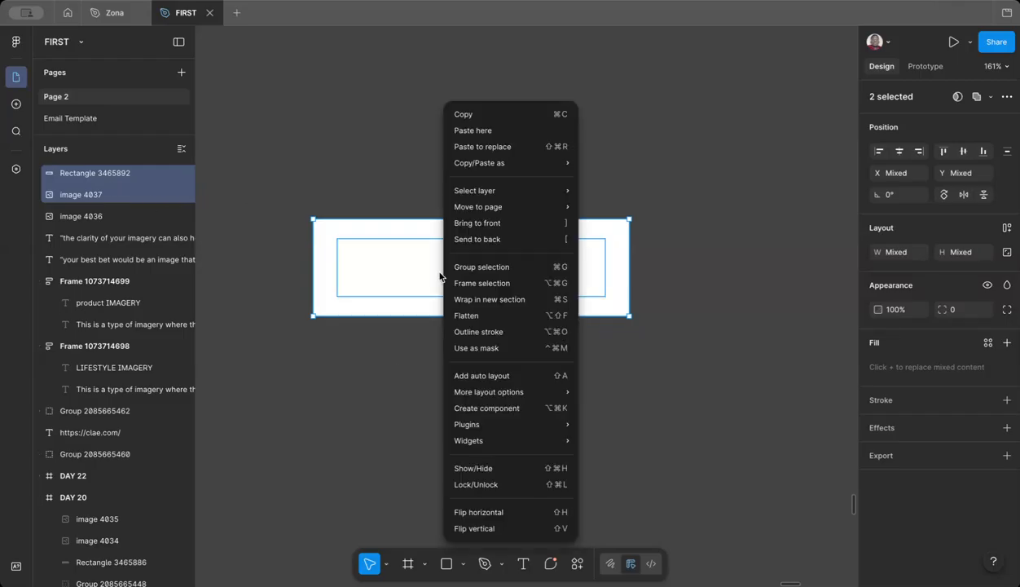
left_click(411, 440)
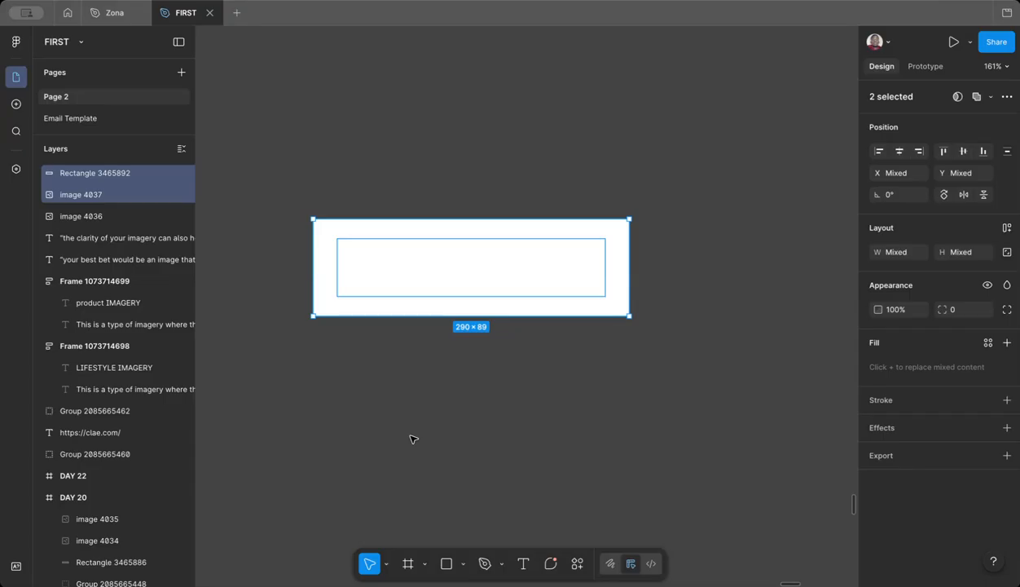
right_click(462, 281)
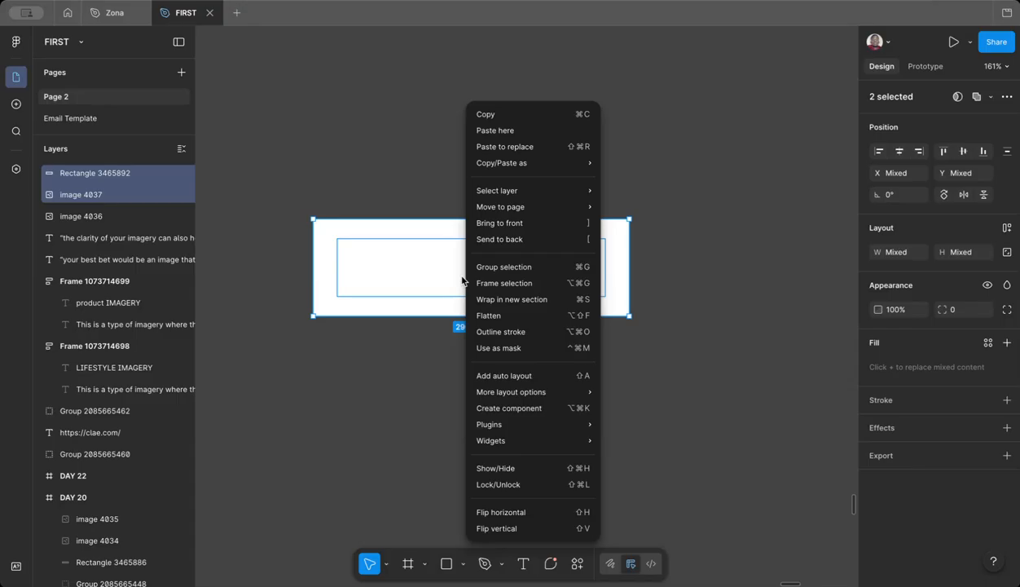
left_click(428, 383)
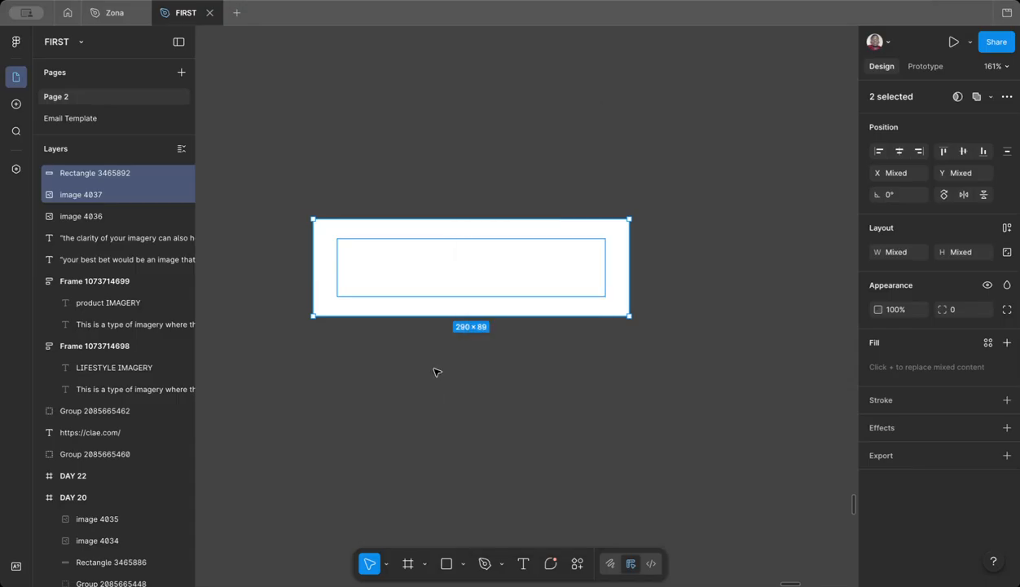
Step: Select the white rectangle with the KING logo image beneath it and use the image as a mask
left_click(462, 290)
left_click(456, 168)
left_click_drag(454, 166, 501, 376)
right_click(500, 302)
left_click(569, 349)
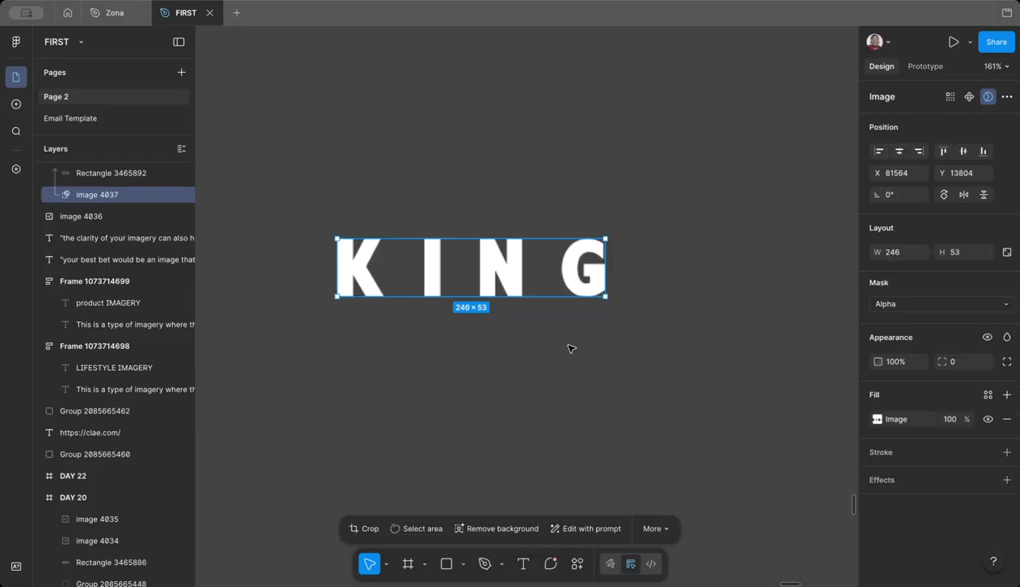
left_click(746, 436)
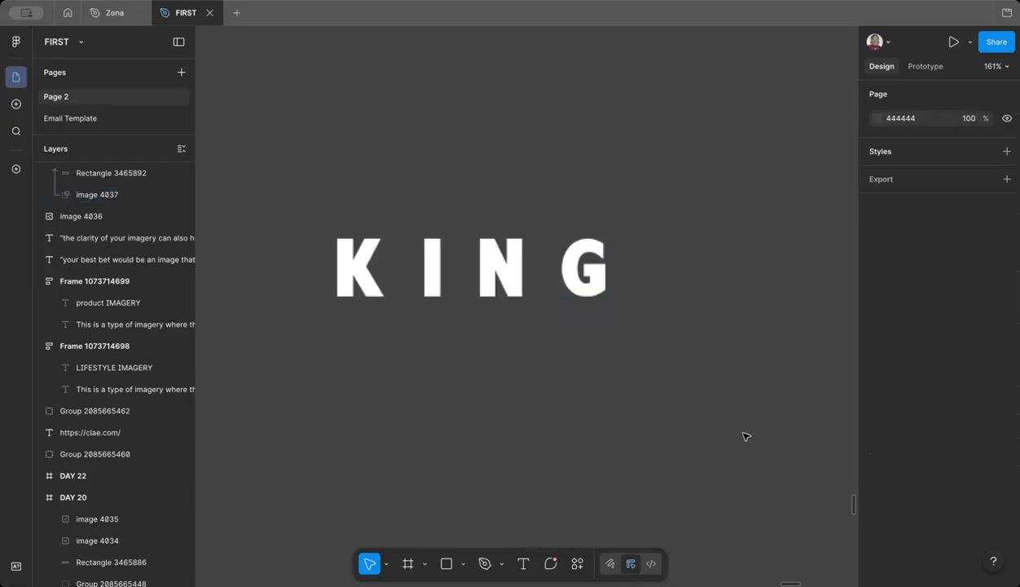
Step: Try blue 1717CA and green 10FD5F on the masked KING logo before restoring its white colour
left_click(536, 251)
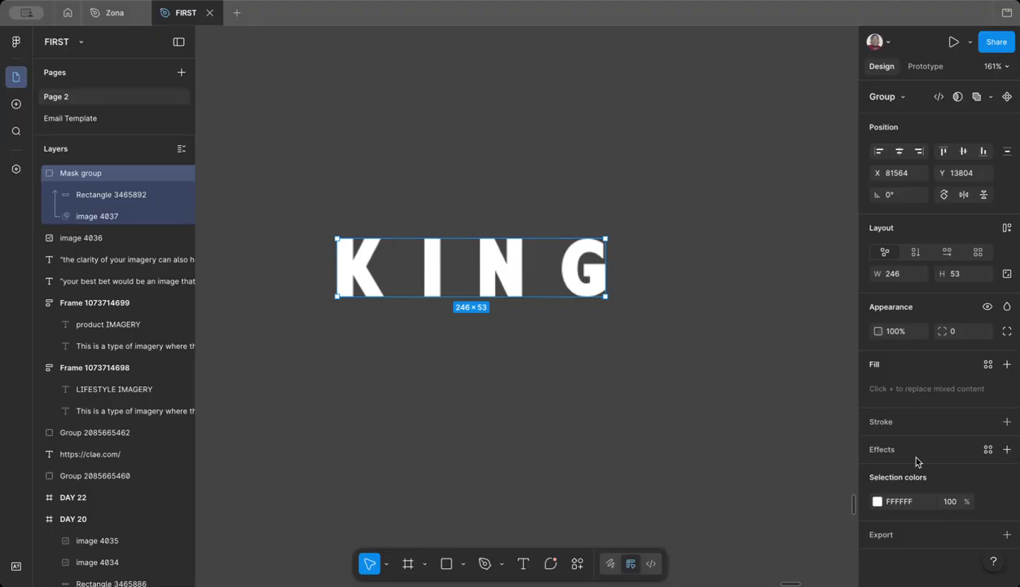
left_click(878, 502)
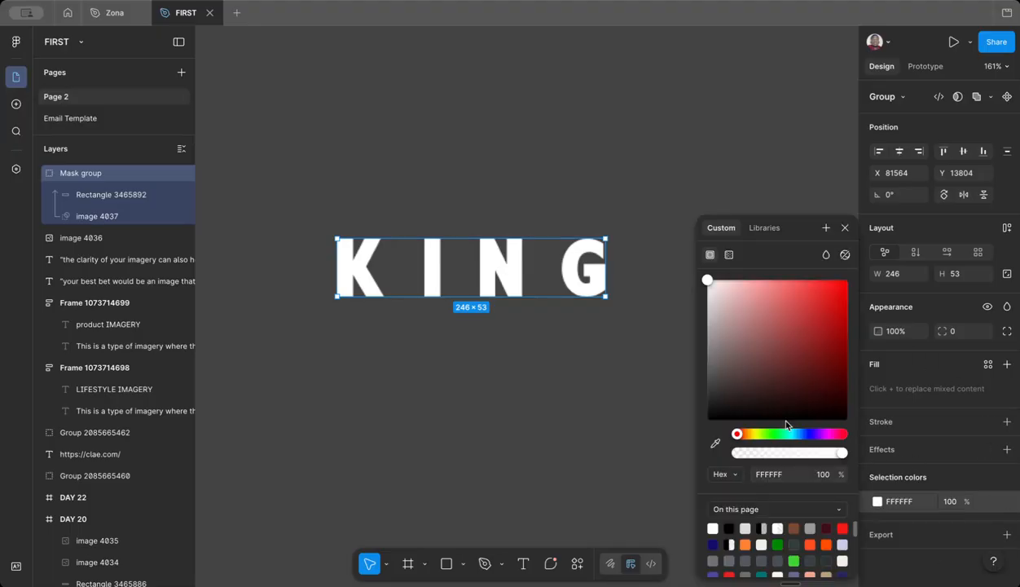
left_click(809, 435)
left_click(831, 309)
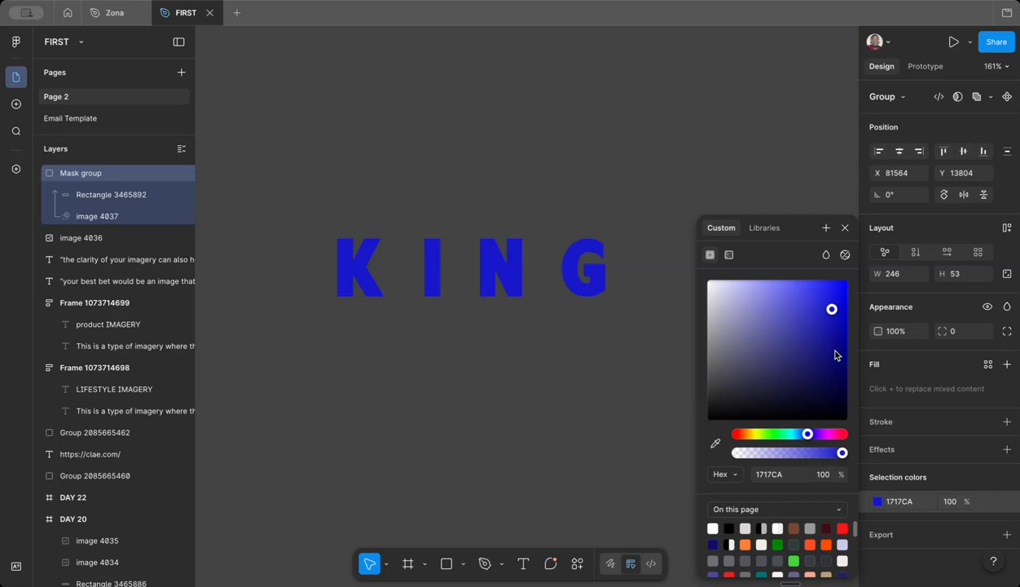
left_click(840, 436)
left_click(839, 282)
left_click(779, 434)
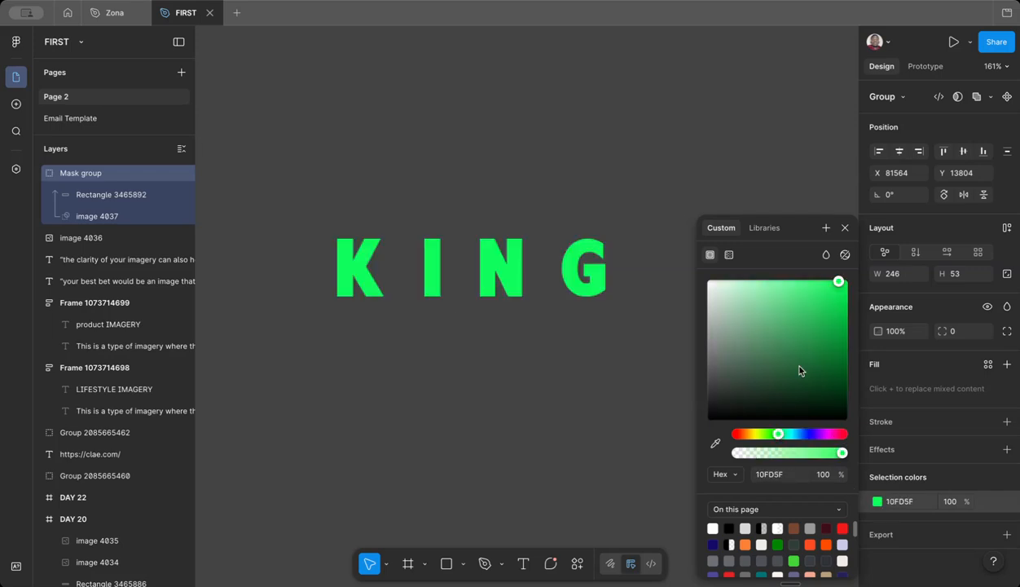
left_click(712, 528)
left_click(626, 417)
Step: Duplicate the white KING logo and place the copy above the day 20 frame at X 81233, Y 14214
scroll(627, 418, "down", 5)
scroll(627, 419, "down", 4)
scroll(626, 419, "left", 1)
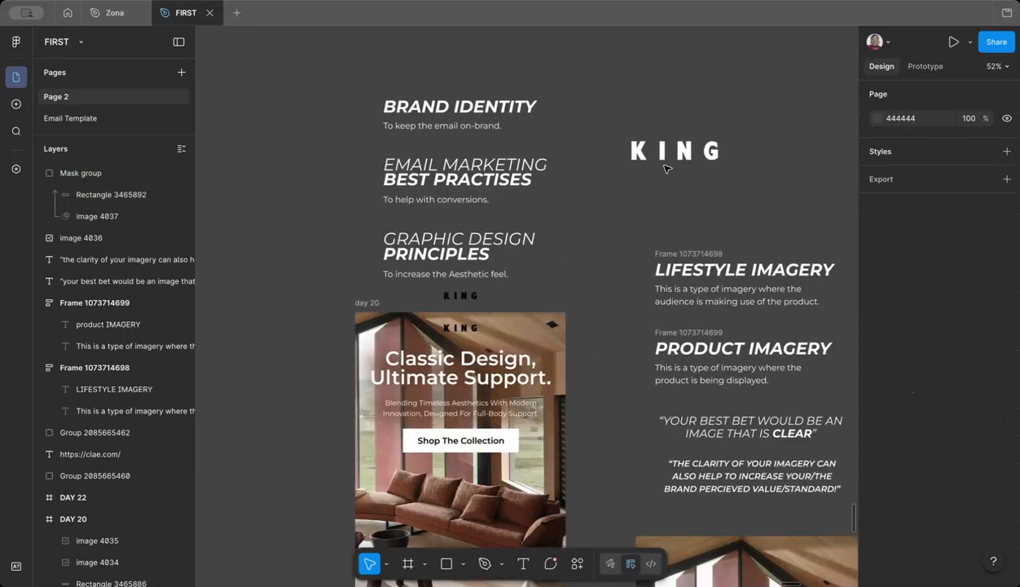
left_click(681, 151)
left_click_drag(688, 150, 571, 295)
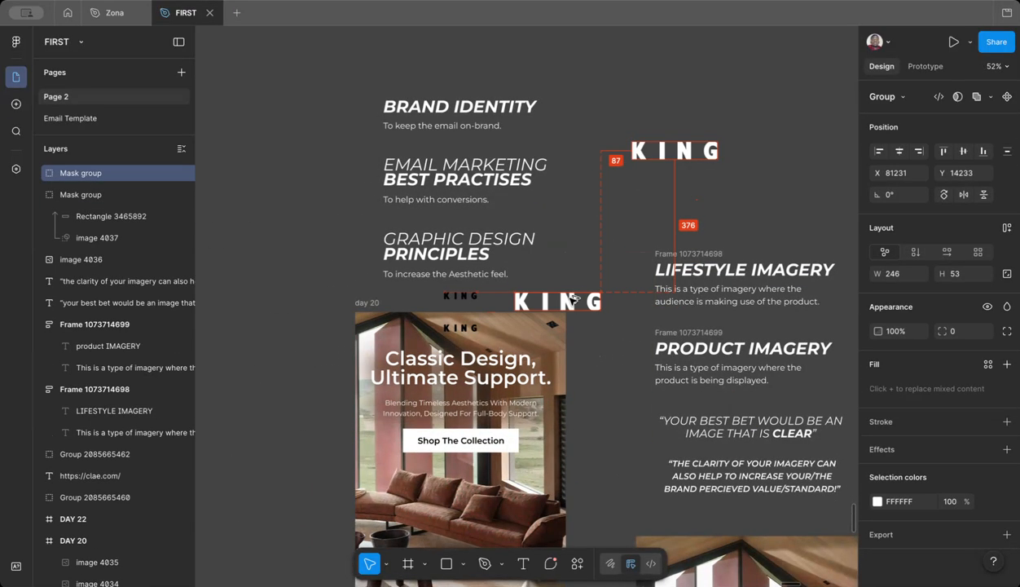
scroll(573, 295, "up", 5)
scroll(572, 296, "down", 3)
scroll(573, 296, "left", 1)
Step: Lock the aspect ratio of the white KING logo copy above the day 20 frame and set its width to 90
left_click(459, 301)
left_click(592, 253)
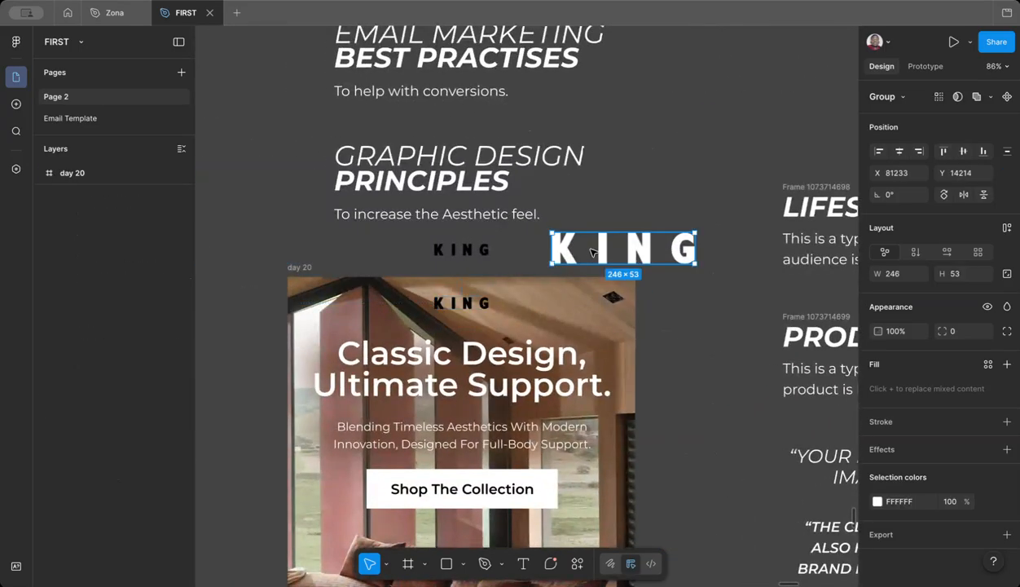
left_click(1007, 273)
left_click(893, 273)
type("90")
key("Return")
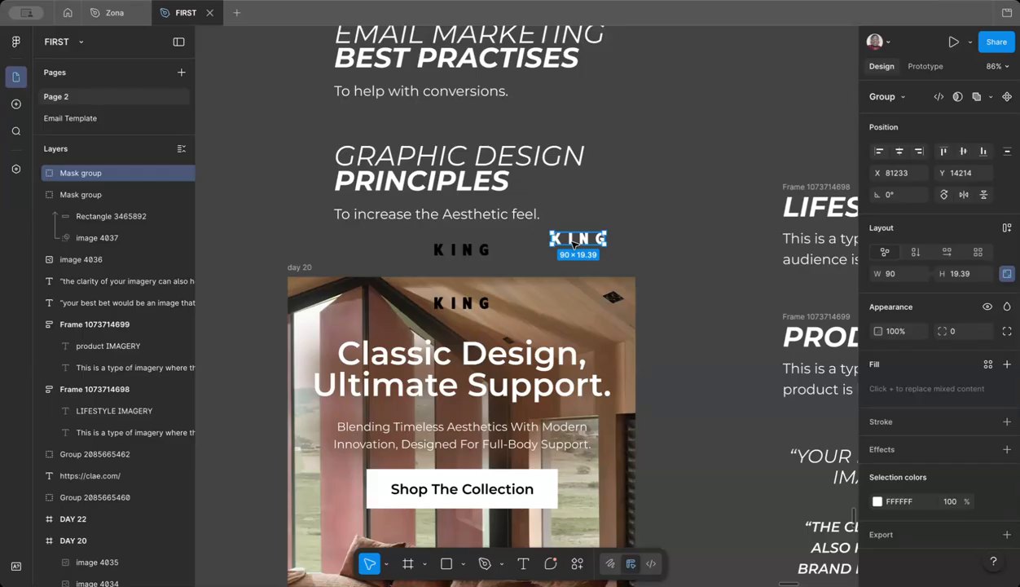
Step: Try pasting the white KING logo in place of the hero's black logo, and undo the attempts
scroll(468, 305, "up", 5)
left_click(472, 308)
right_click(472, 307)
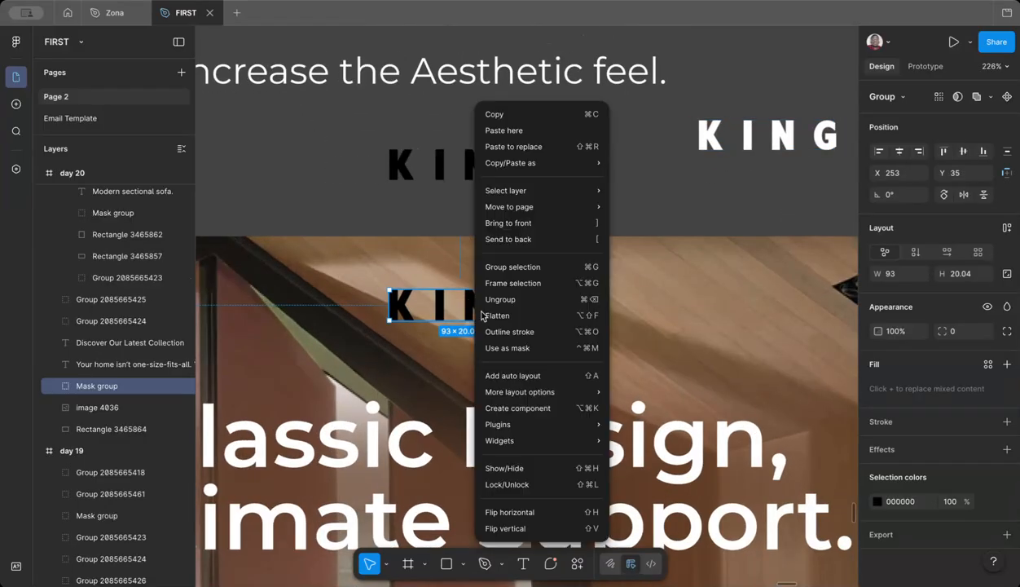
left_click(537, 147)
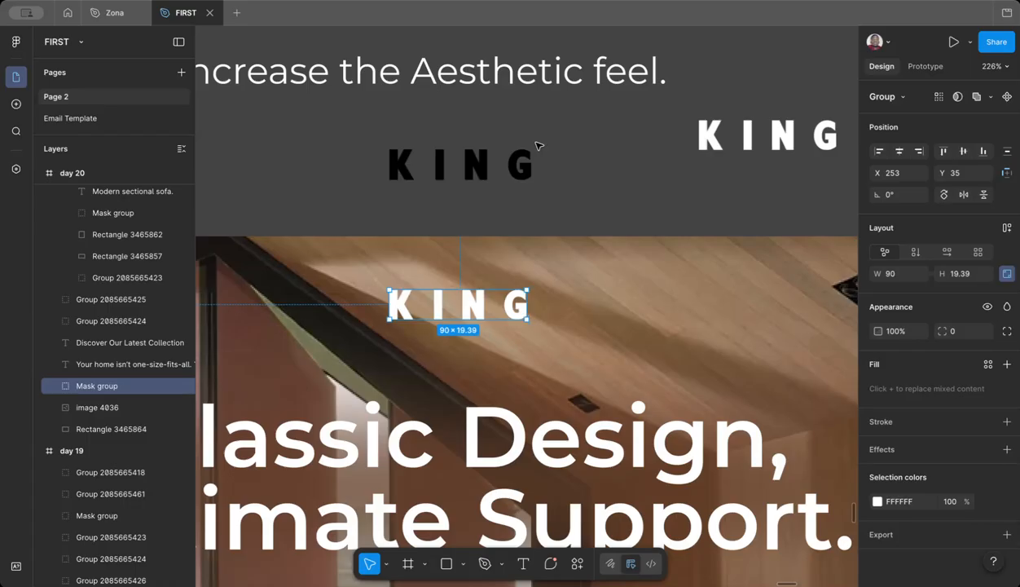
key("ctrl+z")
right_click(451, 303)
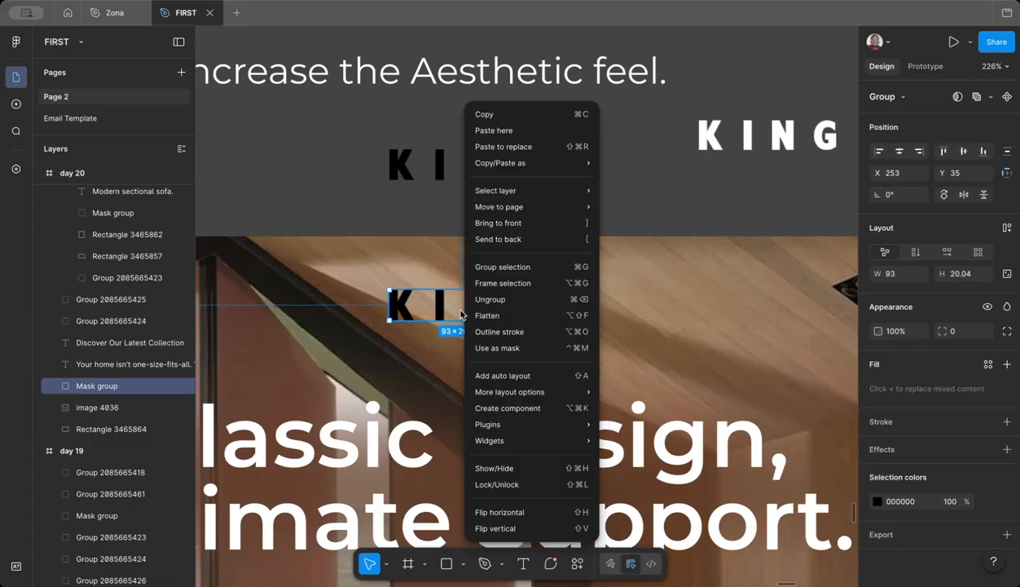
left_click(522, 133)
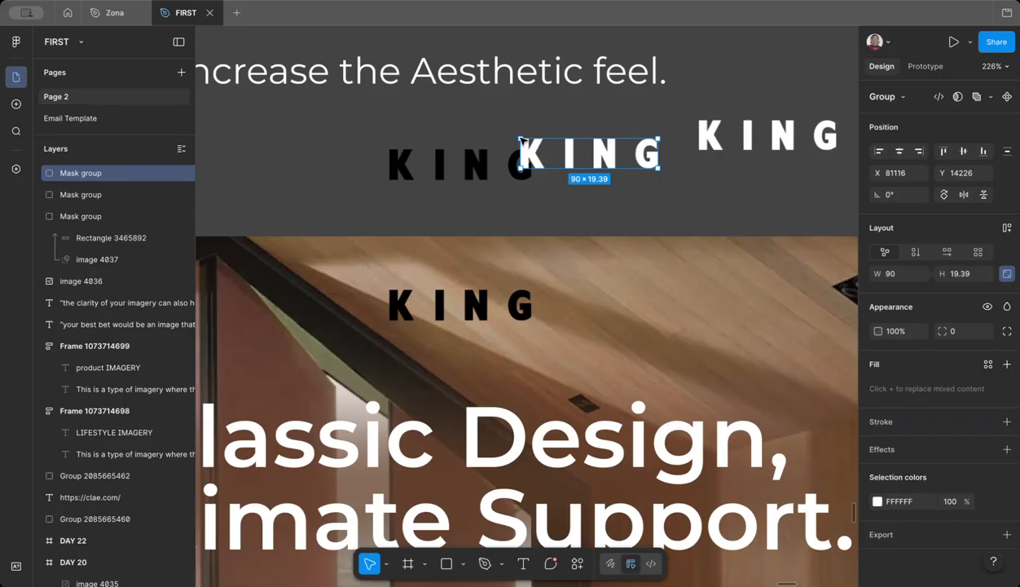
key("ctrl+z")
Step: Replace the black KING logo on the day 20 hero with the 90-wide white logo, centred at X 255, Y 35
right_click(471, 309)
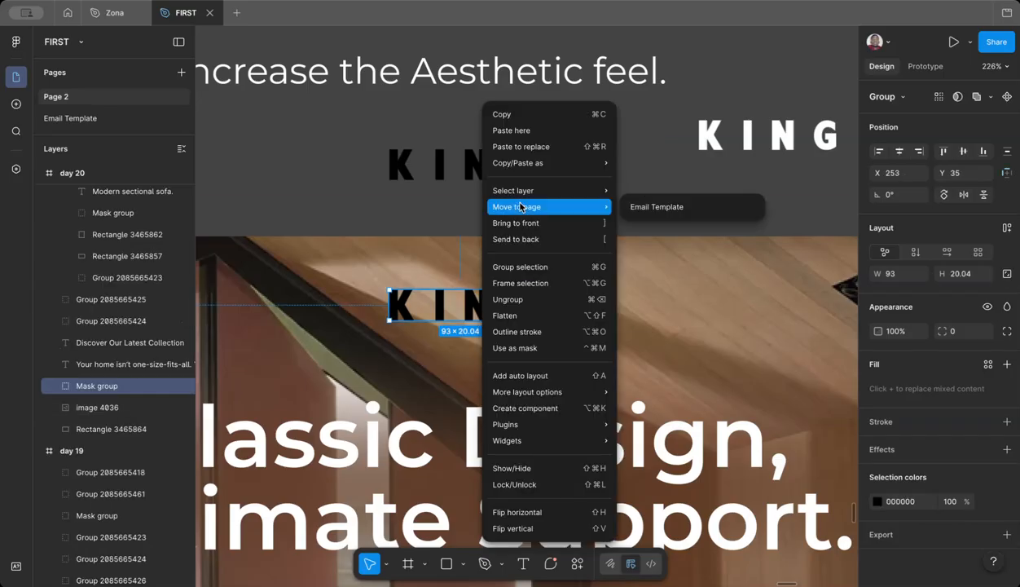
left_click(537, 147)
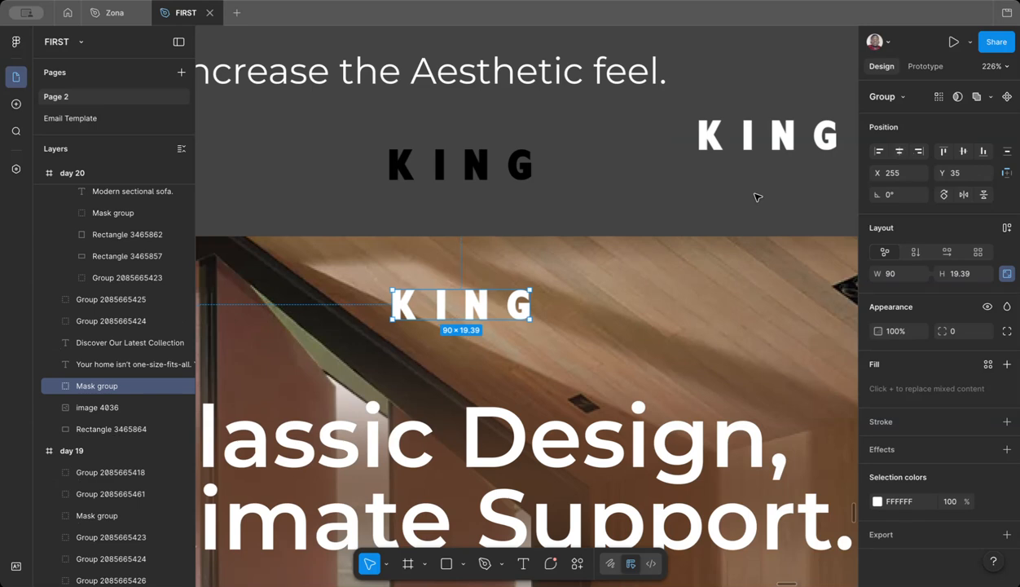
left_click(710, 211)
scroll(710, 212, "down", 5)
scroll(710, 212, "down", 5)
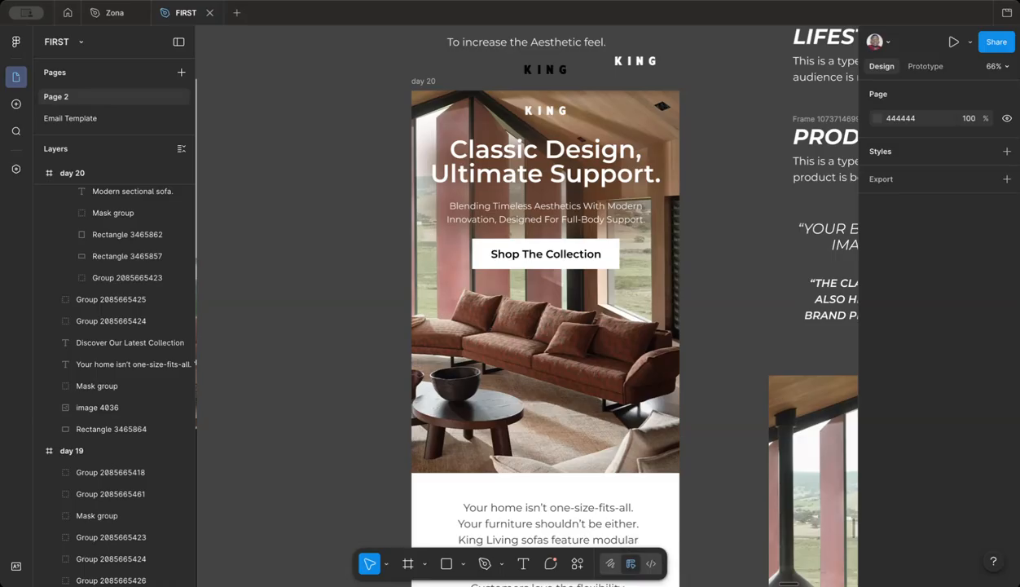
Step: Paste the off-white colour image onto the empty canvas beside the PRODUCT IMAGERY notes
scroll(385, 342, "down", 6)
scroll(642, 358, "right", 1)
right_click(670, 254)
left_click(670, 254)
key("ctrl+v")
left_click_drag(717, 280, 704, 262)
left_click(779, 362)
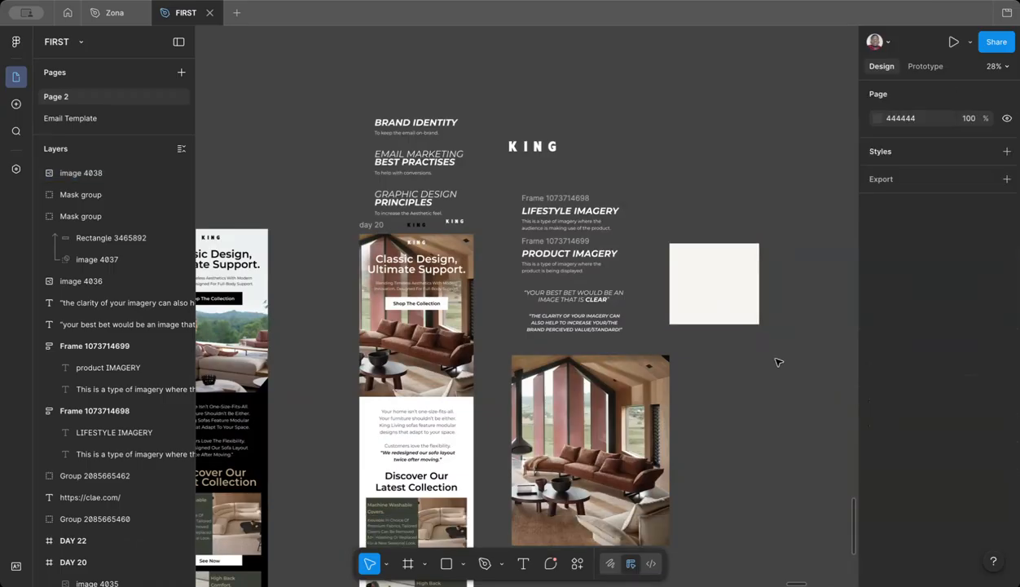
Step: Draw a rectangle about 376 × 227 above the pasted image and fill it with the image's sampled off-white colour
left_click(446, 562)
left_click_drag(644, 171, 729, 223)
scroll(783, 221, "up", 5)
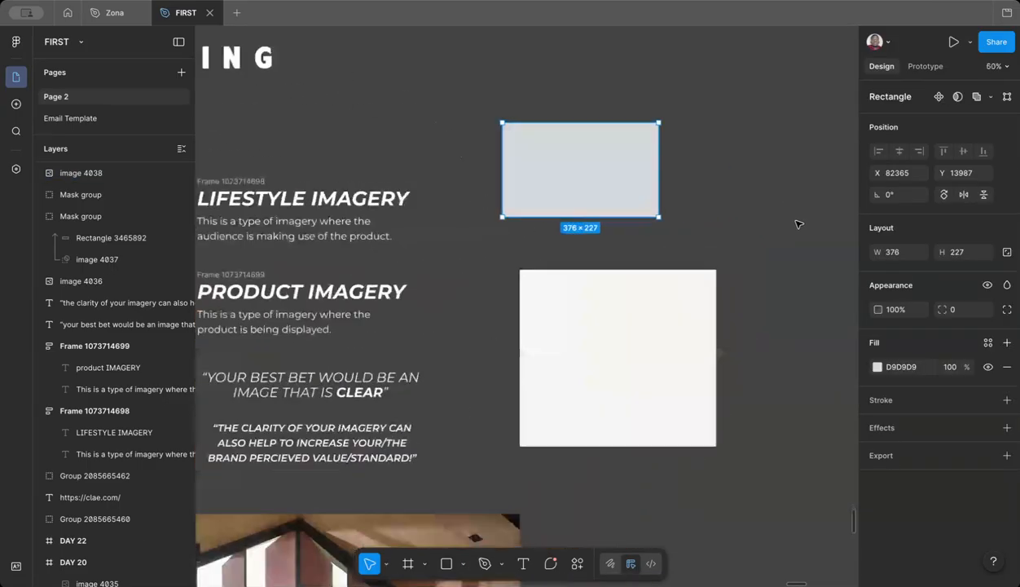
left_click(878, 366)
left_click(715, 442)
left_click(578, 388)
Step: Delete the pasted off-white image below the new rectangle
left_click(572, 273)
mouse_move(518, 180)
left_mouse_down()
mouse_move(513, 195)
mouse_move(518, 169)
left_mouse_up()
left_click(549, 324)
key("Delete")
scroll(549, 323, "down", 5)
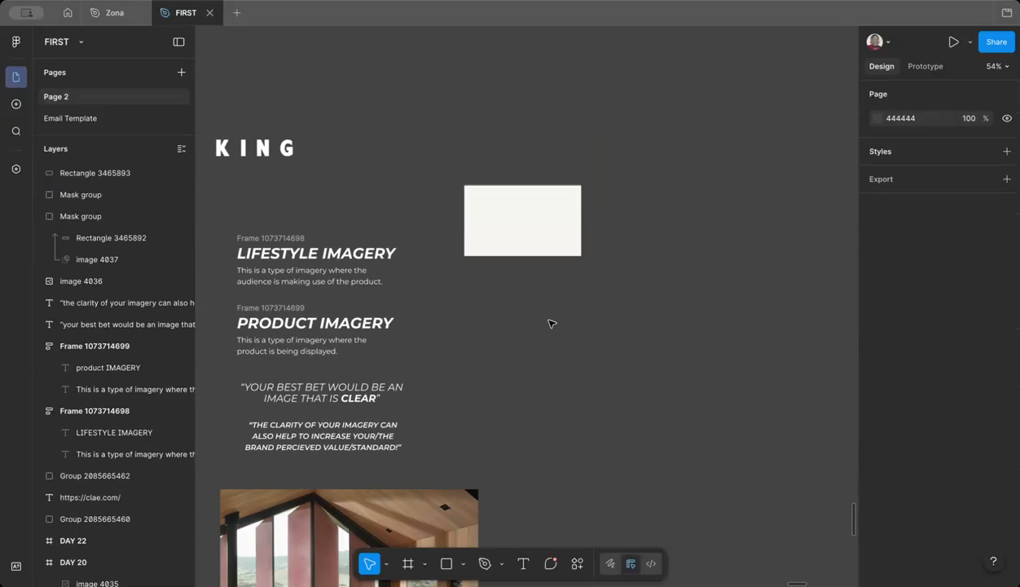
Step: Move the off-white rectangle between the day 19 and day 20 designs, beside the day 20 hero, and shrink it to about 155 × 103
scroll(549, 324, "left", 2)
left_click_drag(674, 269, 358, 364)
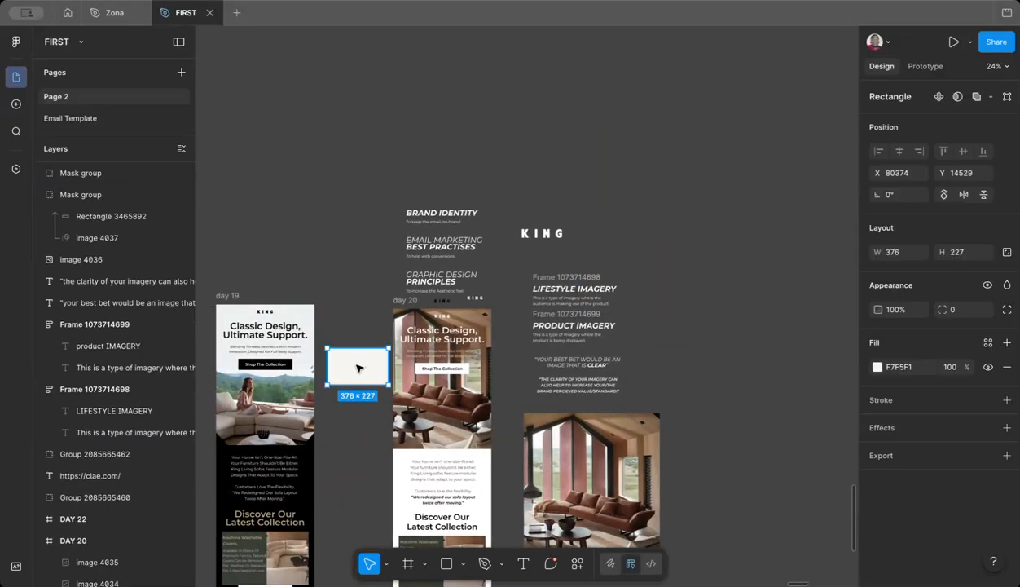
scroll(358, 365, "up", 4)
left_click_drag(294, 353, 375, 353)
left_click_drag(404, 319, 404, 346)
Step: Examine the day 20 email's white body section and product cards, and check the font settings of the hero headline
scroll(405, 347, "down", 3)
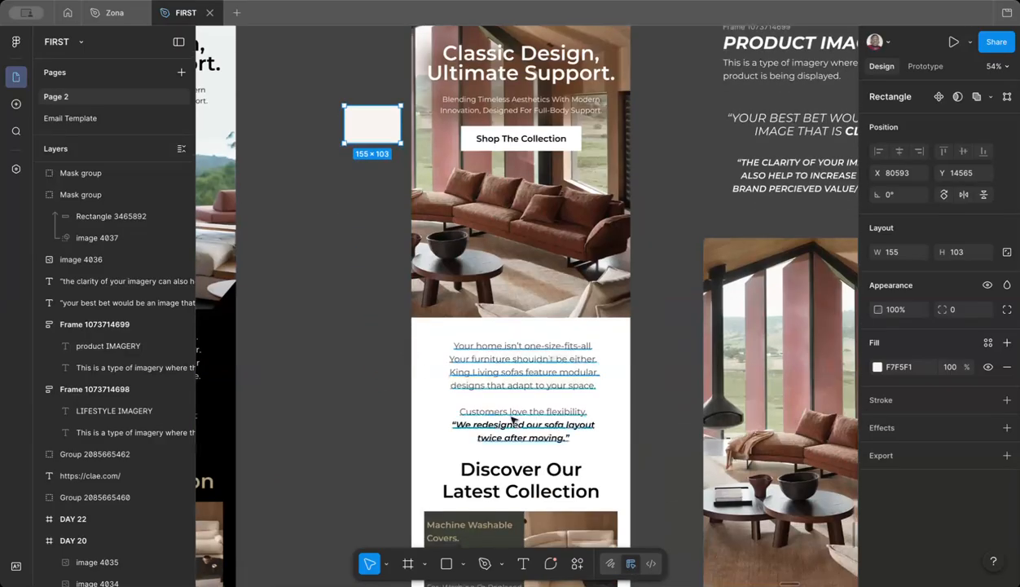
scroll(651, 392, "down", 5)
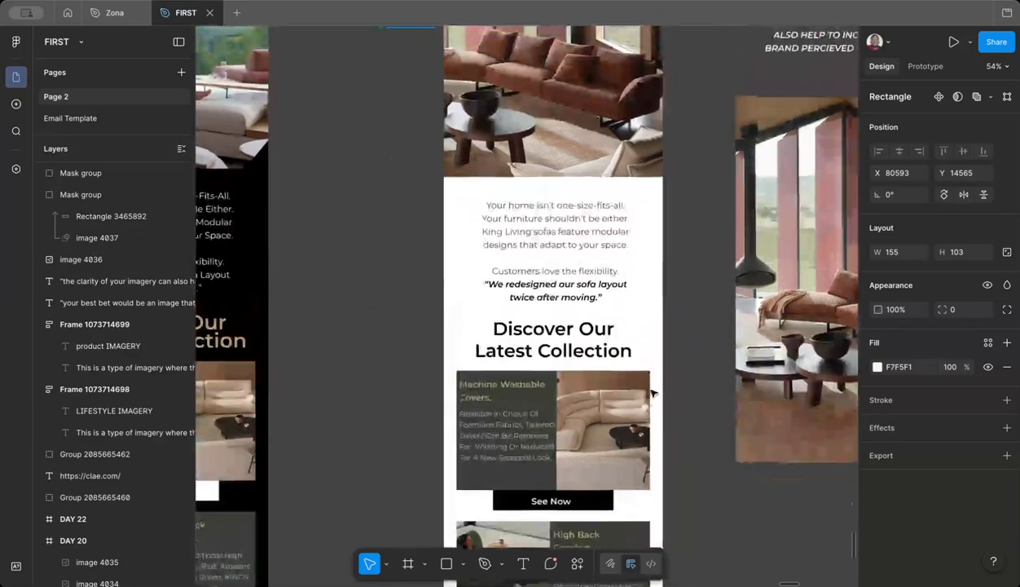
scroll(652, 309, "up", 3)
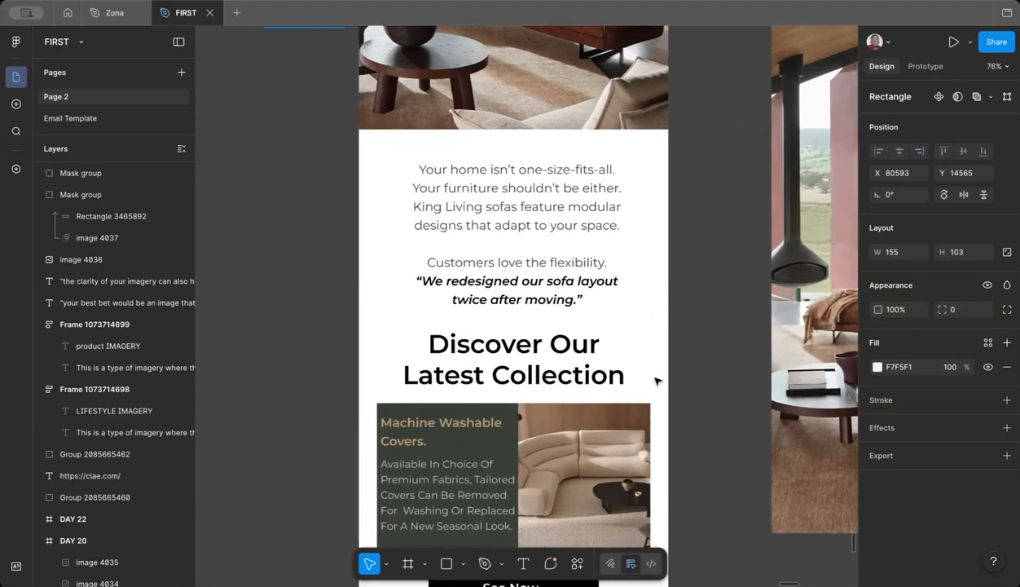
scroll(513, 413, "up", 2)
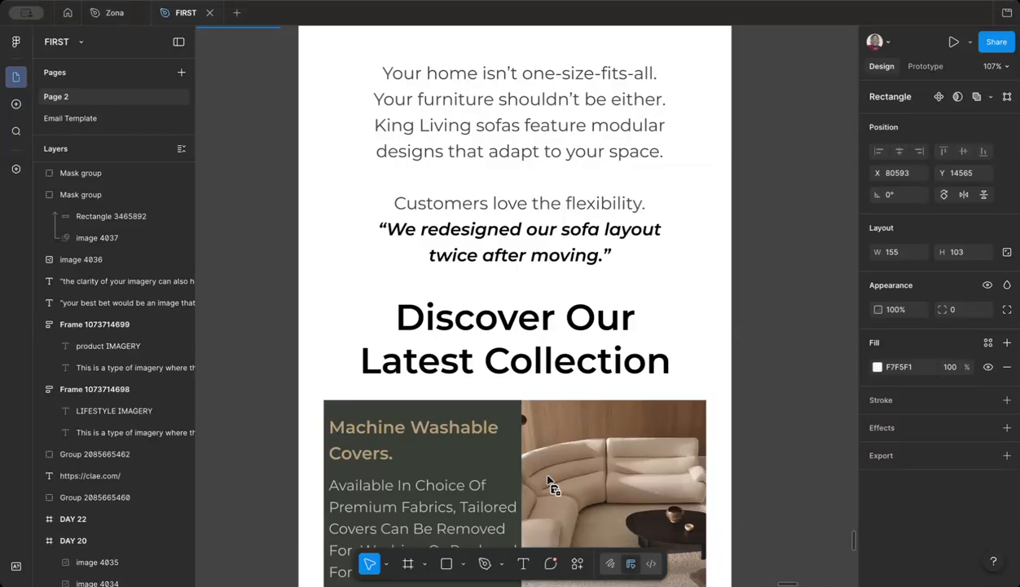
left_click(740, 388)
scroll(740, 388, "up", 3)
scroll(737, 387, "down", 5)
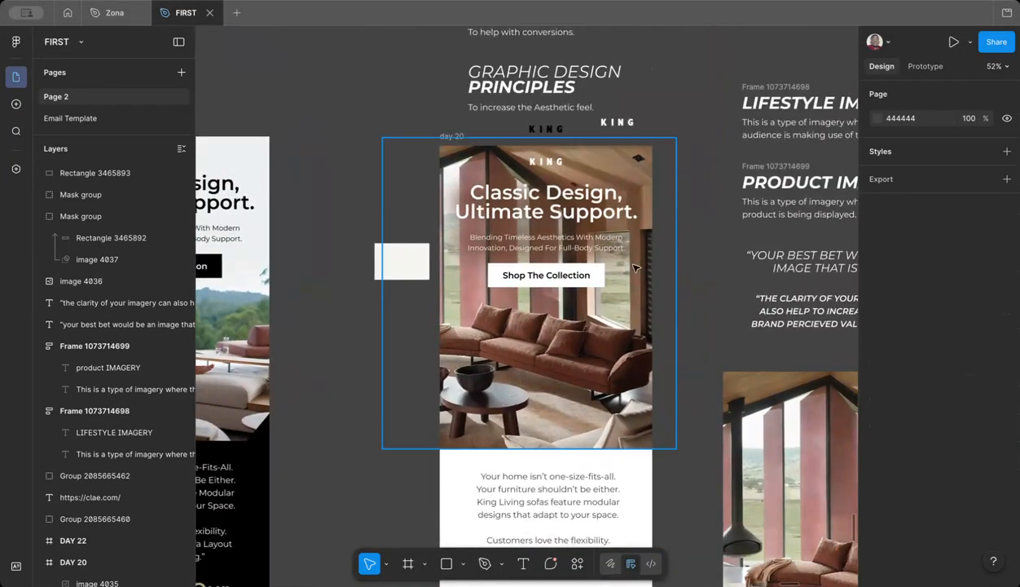
left_click(569, 207, "super")
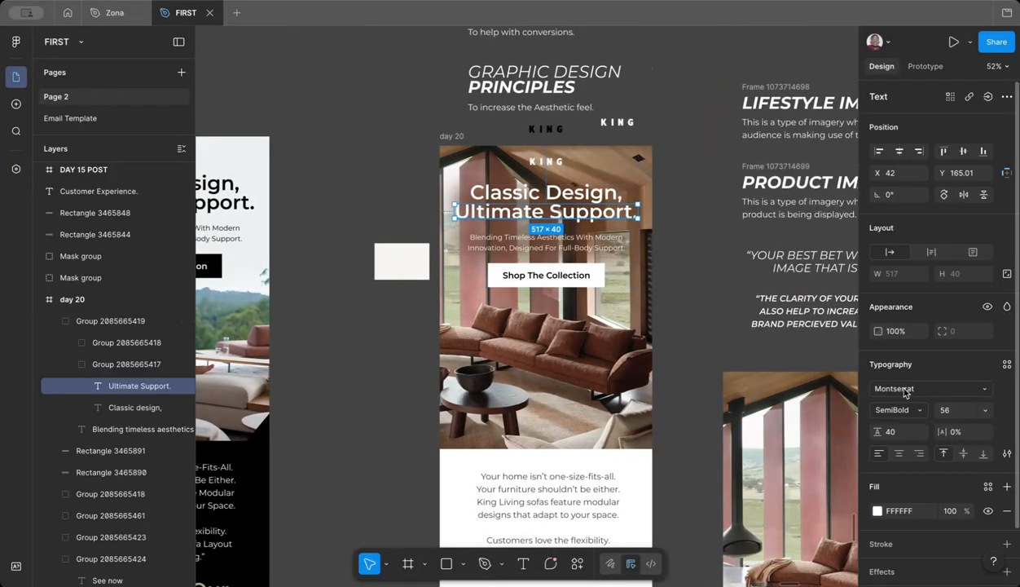
left_click(677, 205)
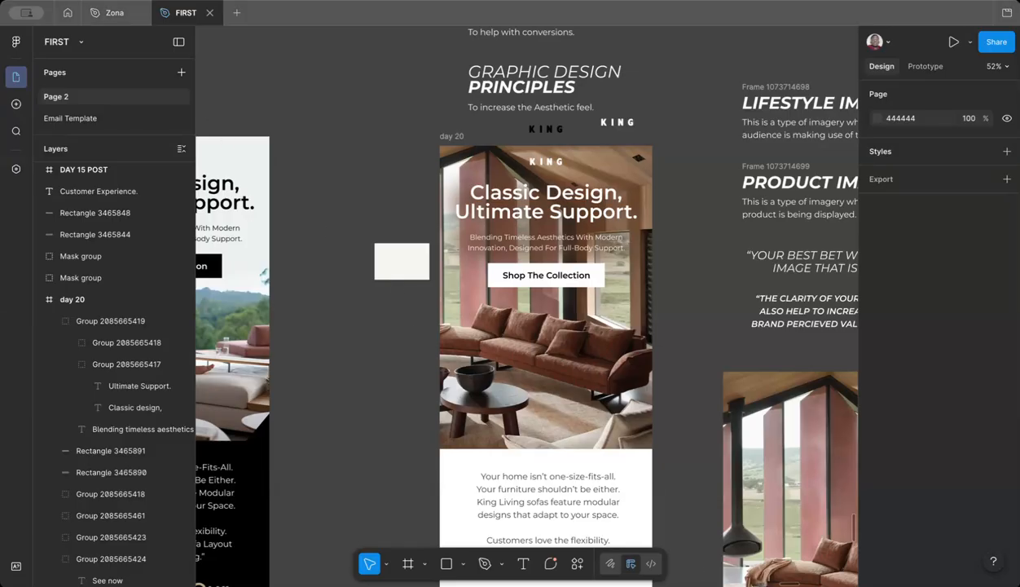
scroll(668, 295, "right", 2)
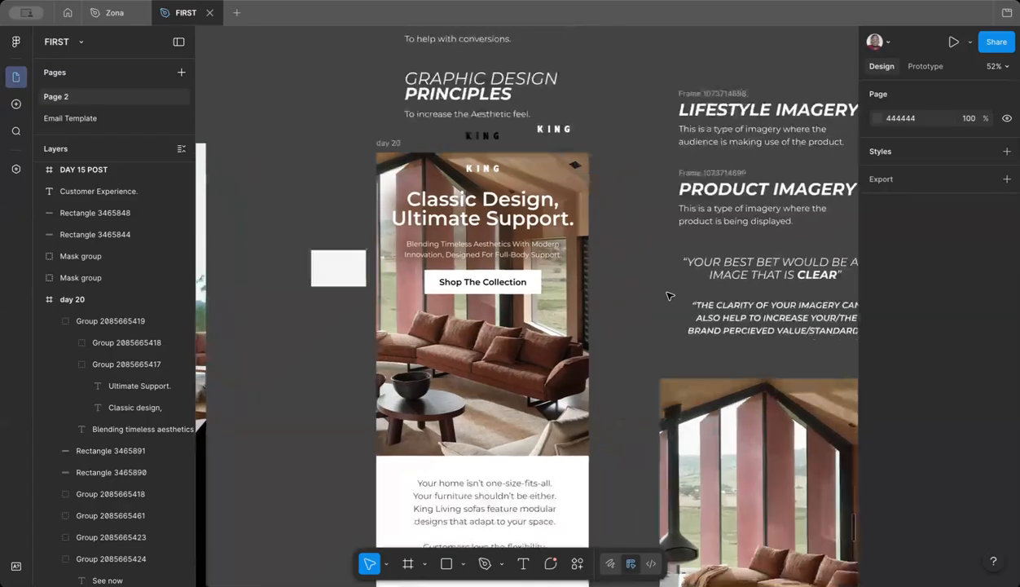
Step: Place a copy of the hero's "Classic Design," headline text on the empty canvas above the large white KING logo
left_click(503, 203, "super")
scroll(476, 205, "up", 4)
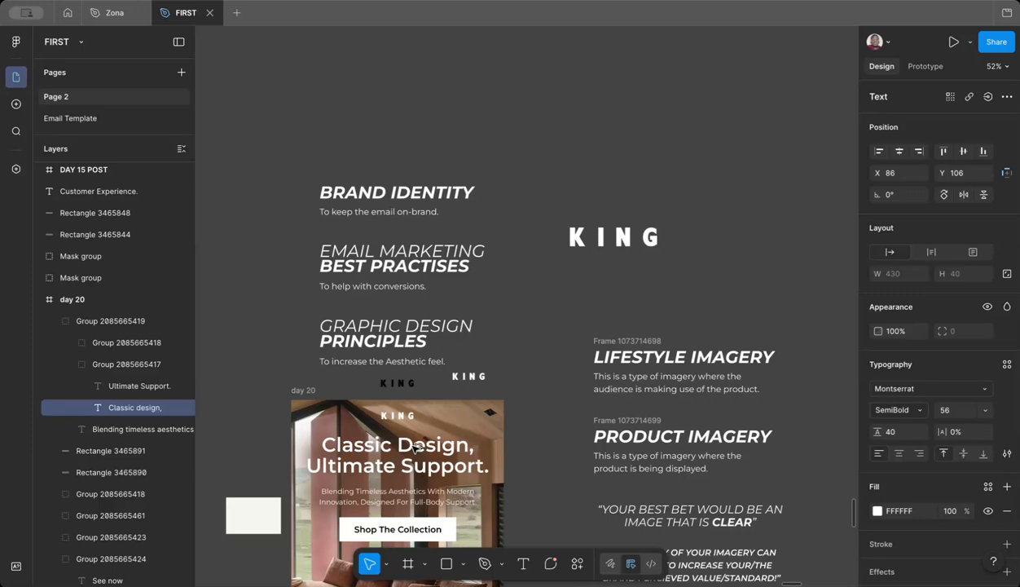
left_click_drag(414, 448, 567, 114)
scroll(562, 118, "up", 2)
left_click(556, 148)
Step: Search the available fonts for "aktiv" for the copied "Classic Design," text, leaving its font as Montserrat
scroll(530, 208, "up", 4)
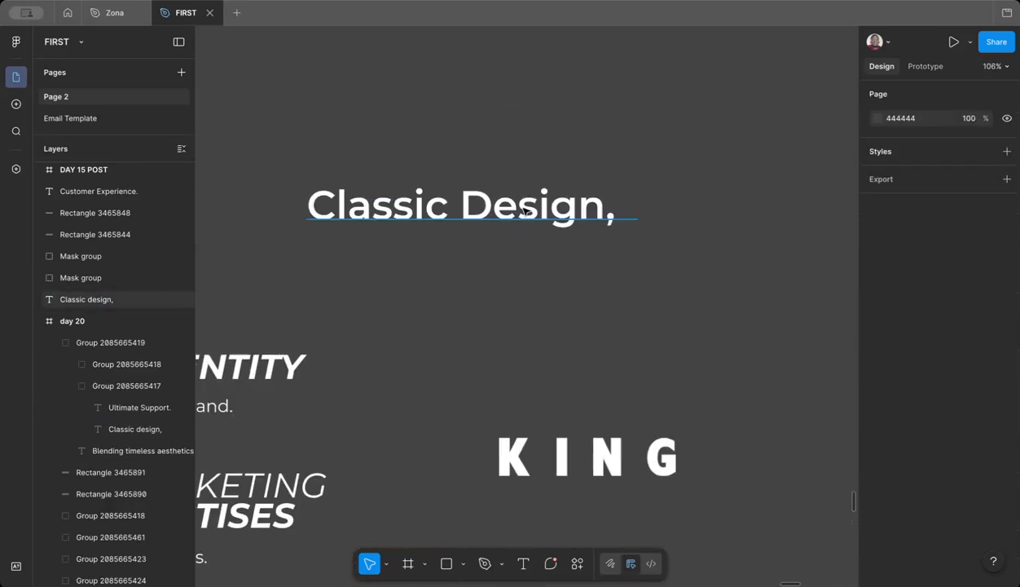
left_click(519, 212)
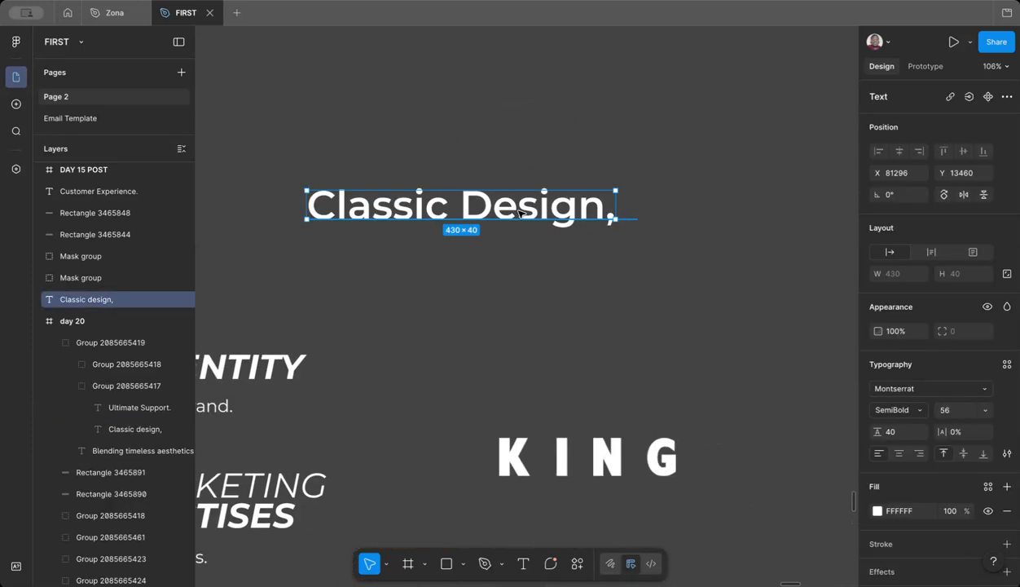
left_click(879, 387)
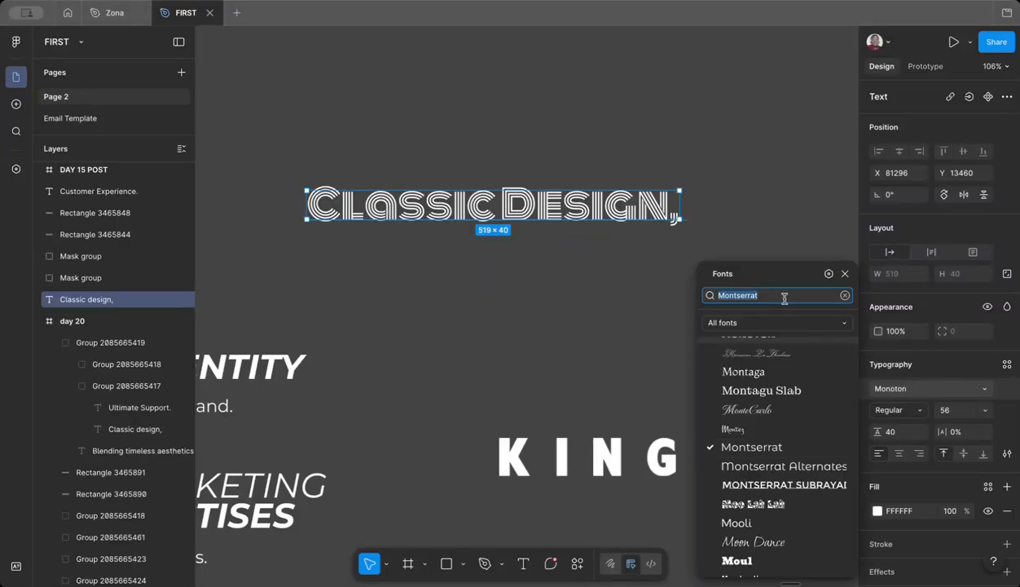
type("ac")
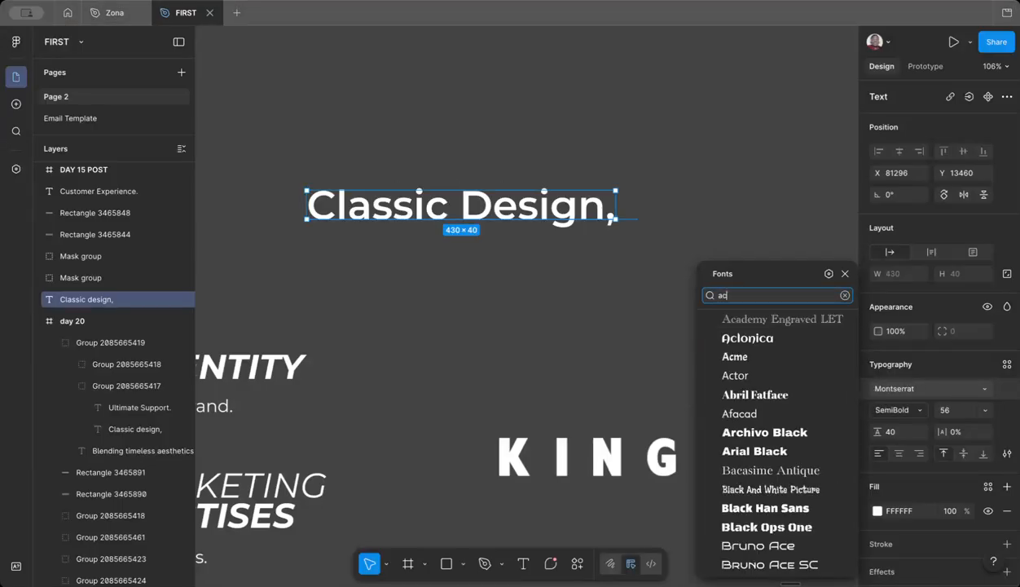
key("BackSpace")
type("kt")
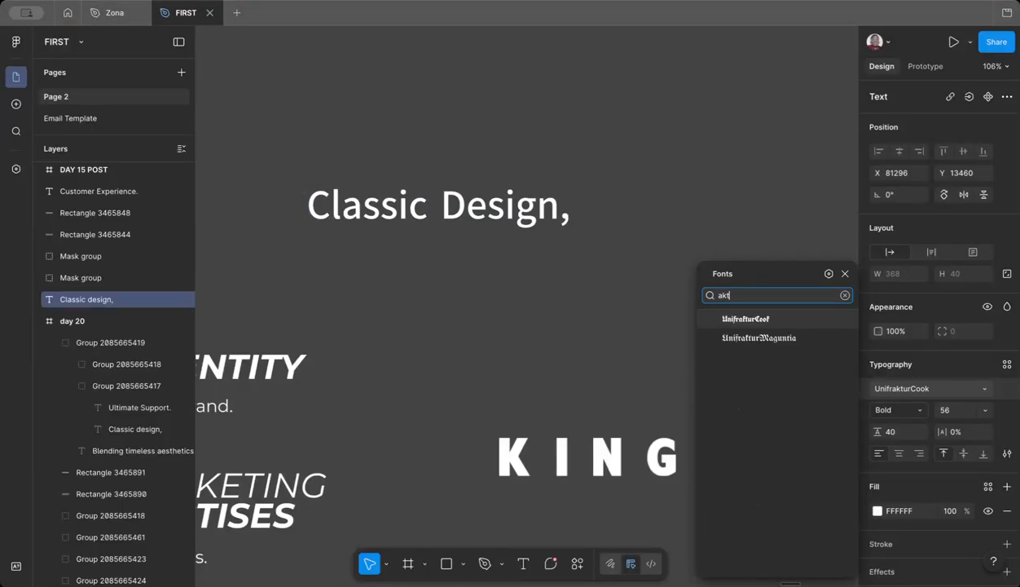
type("iv")
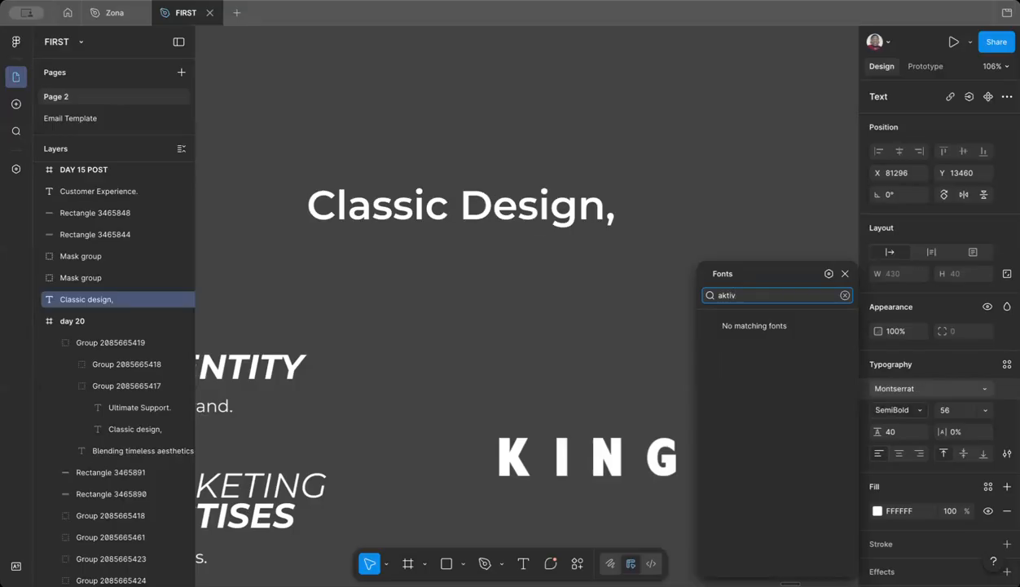
key("BackSpace")
key("BackSpace")
key("BackSpace")
key("BackSpace")
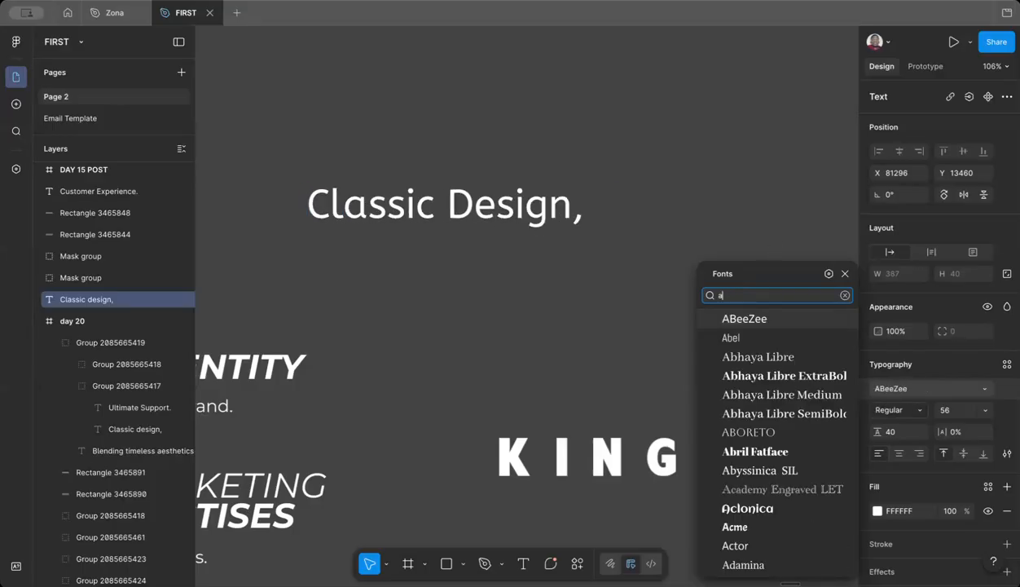
key("BackSpace")
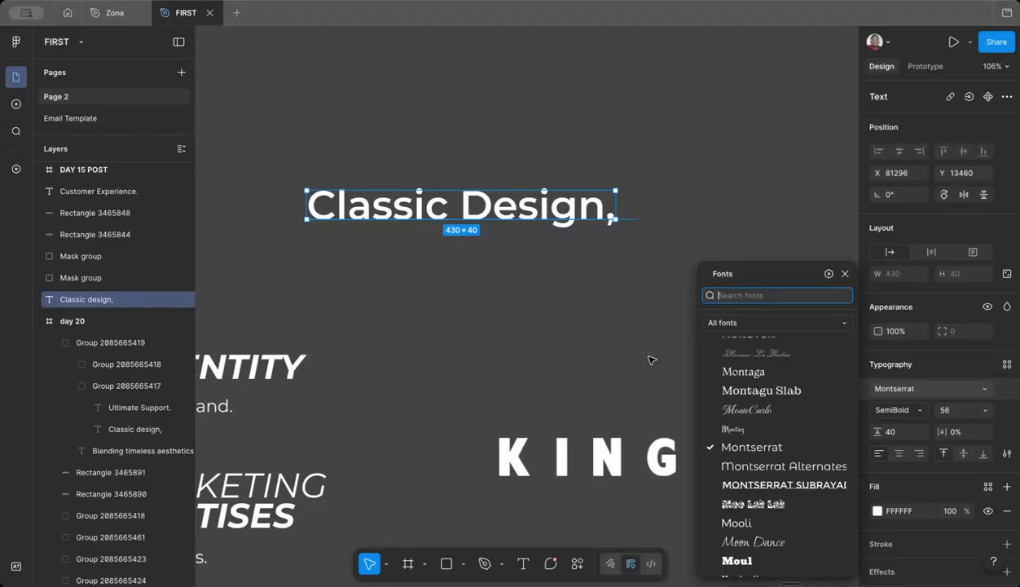
left_click(620, 341)
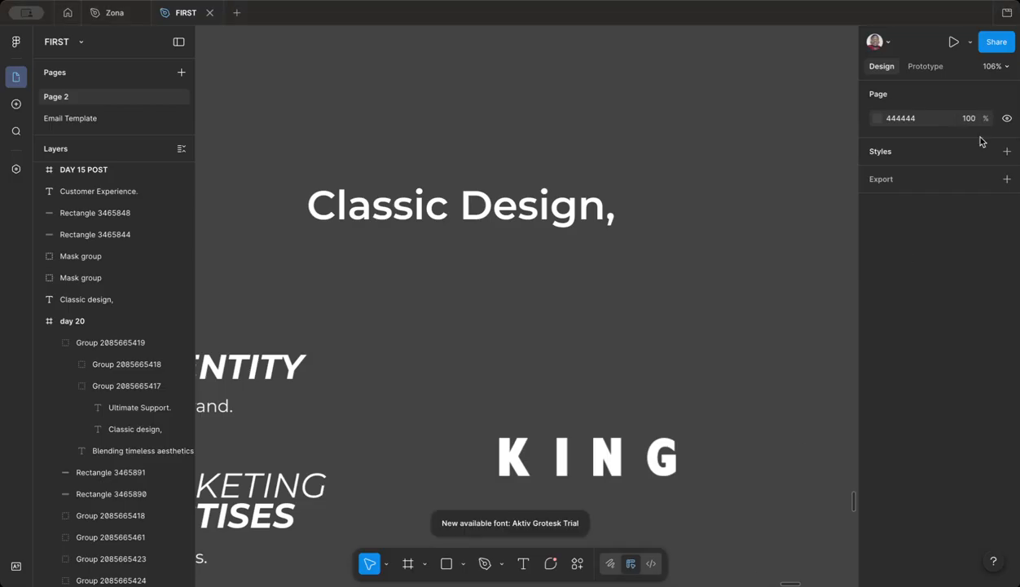
Step: Change the font of the standalone "Classic Design," text above the email layouts to Aktiv Grotesk Trial
left_click(601, 318)
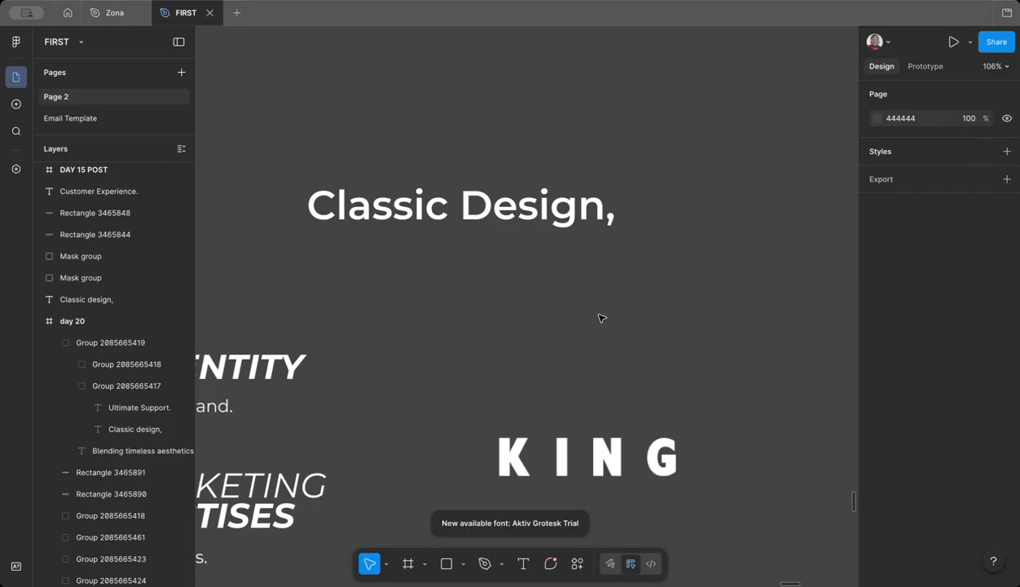
scroll(587, 261, "down", 3)
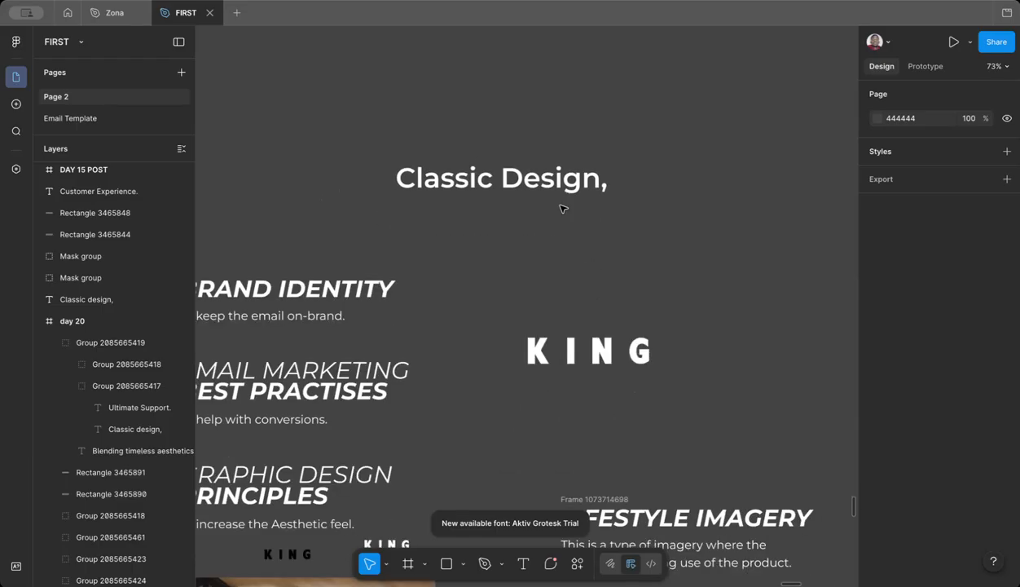
left_click(489, 181)
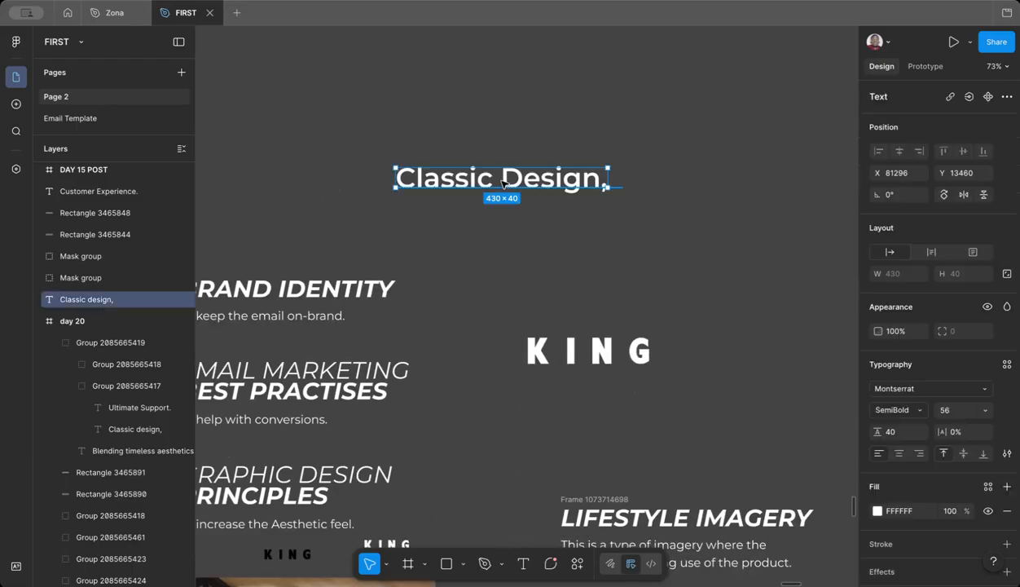
left_click(907, 389)
type("akt")
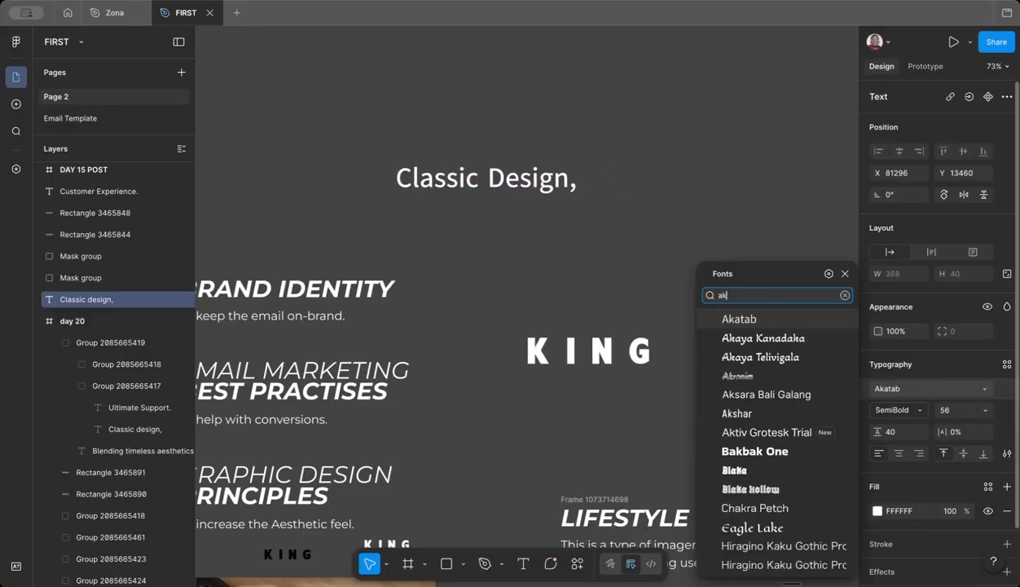
key("Escape")
key("Escape")
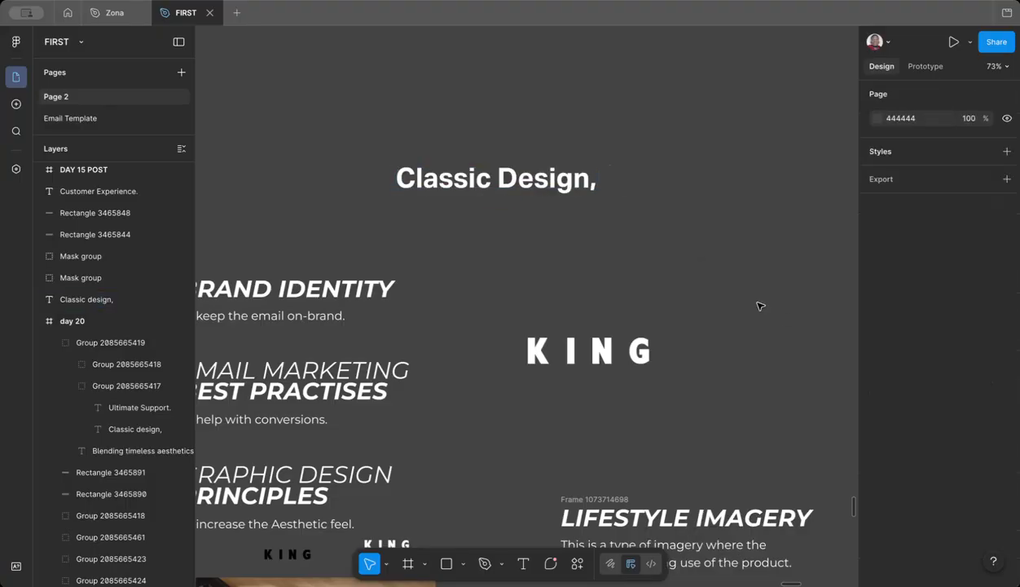
Step: Change both hero heading lines, "Classic Design," and "Ultimate Support.", in the day 20 frame to Aktiv Grotesk Trial
scroll(759, 303, "down", 5)
scroll(817, 284, "down", 4)
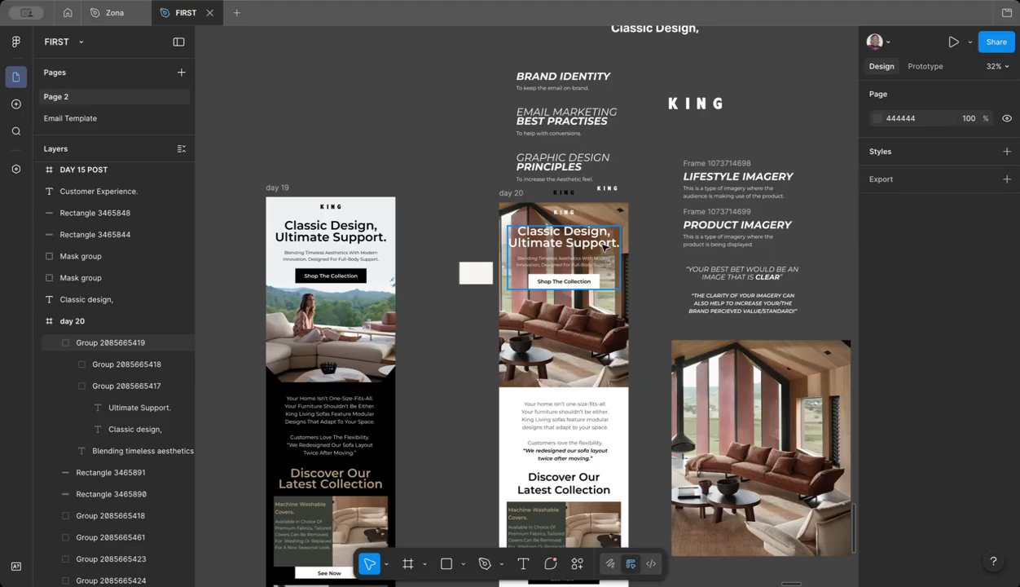
scroll(571, 281, "up", 5)
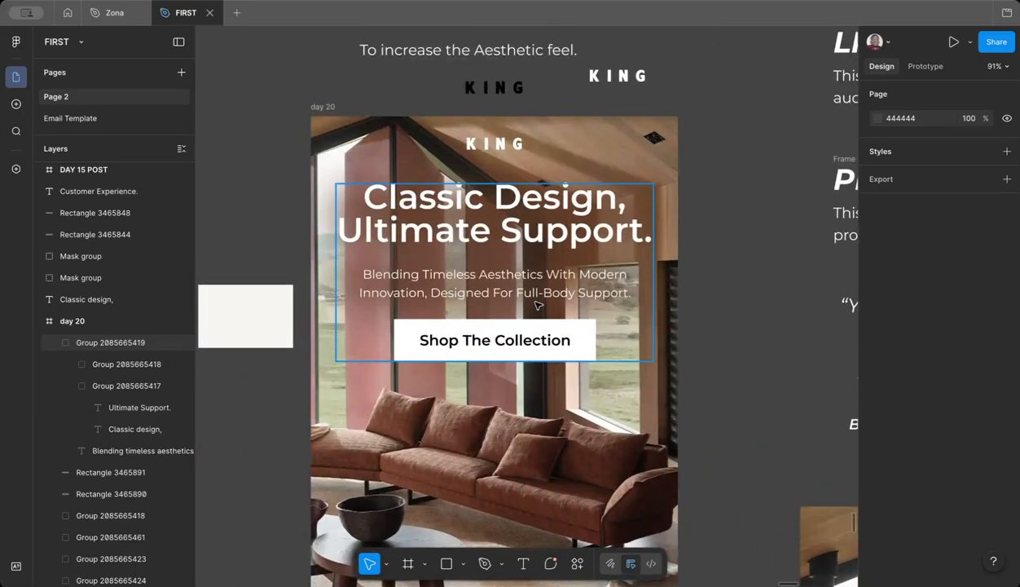
left_click(541, 238)
left_click(542, 238, "super")
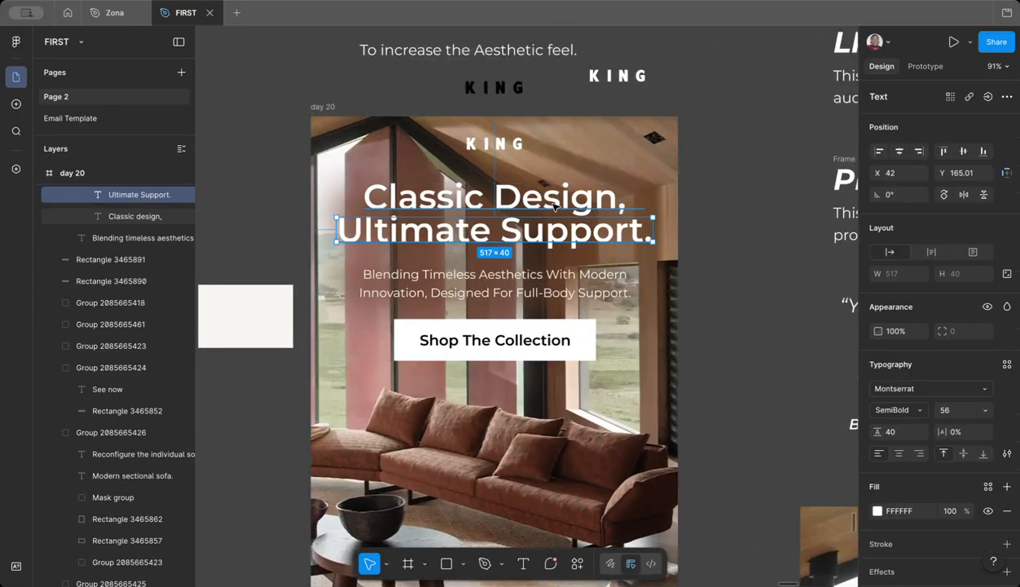
left_click(544, 202, "shift")
left_click(904, 412)
type("aktiv")
left_click(738, 322)
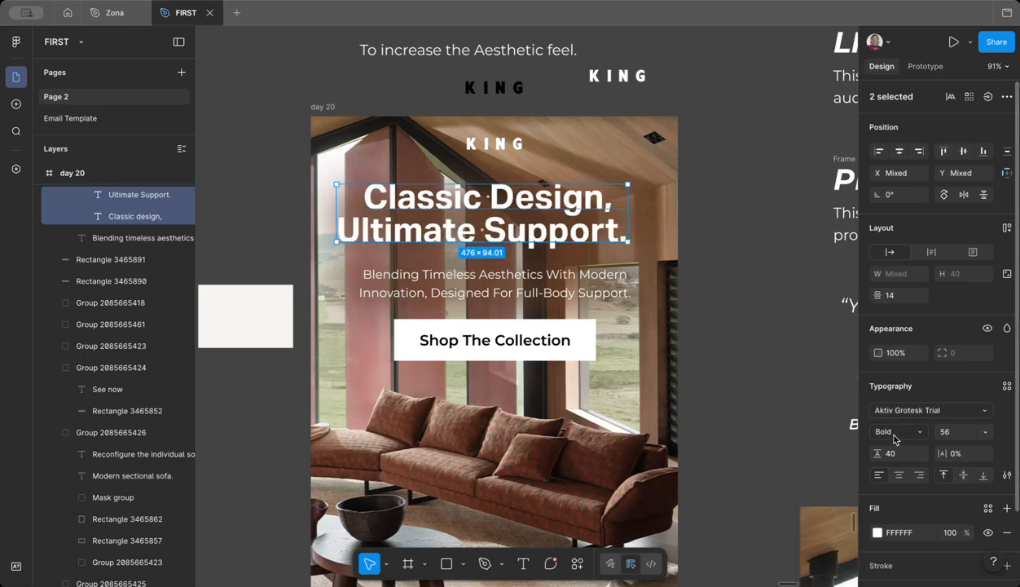
Step: Change the hero subheading starting "Blending Timeless Aesthetics" to Aktiv Grotesk Trial
left_click(570, 275)
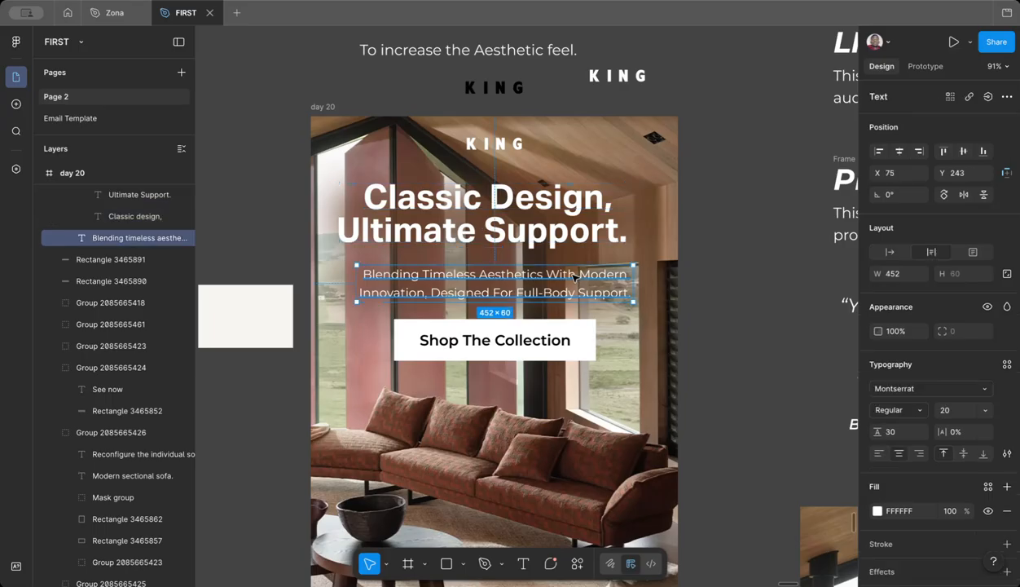
left_click(873, 388)
type("aktiv")
left_click(754, 316)
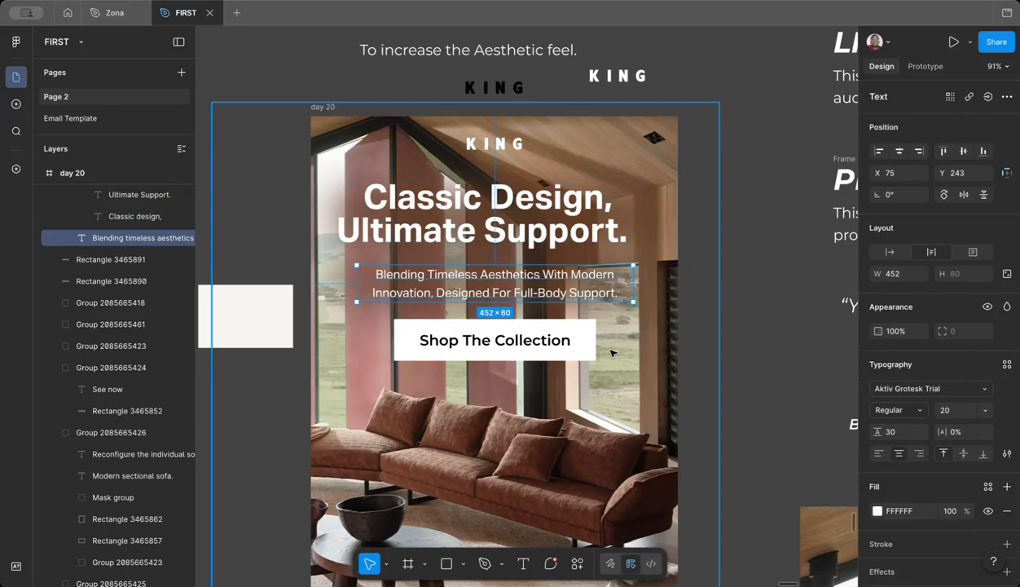
Step: Set the "Shop The Collection" button label in the day 20 hero to Aktiv Grotesk Trial in Bold
left_click(540, 340)
left_click(890, 389)
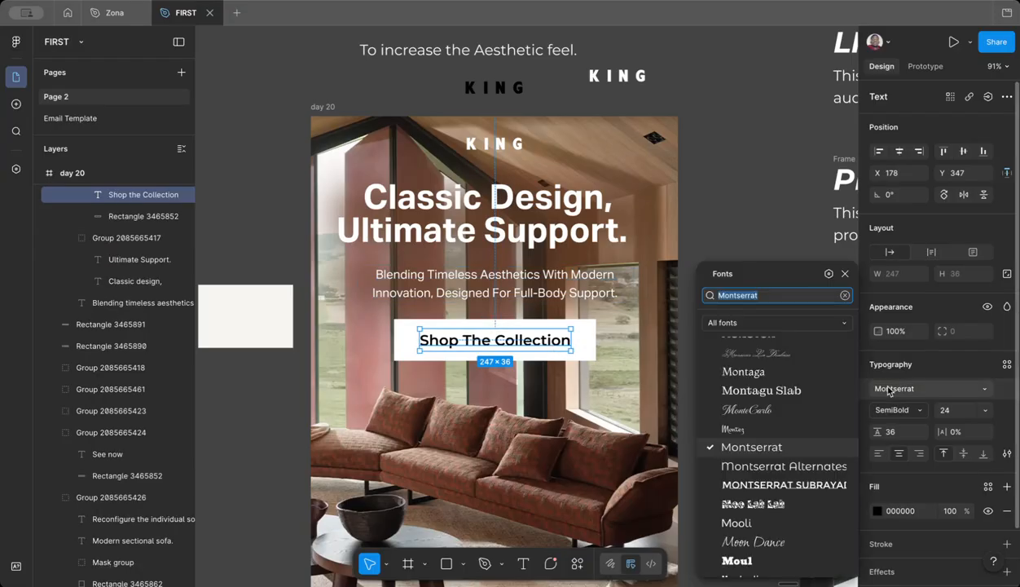
type("a")
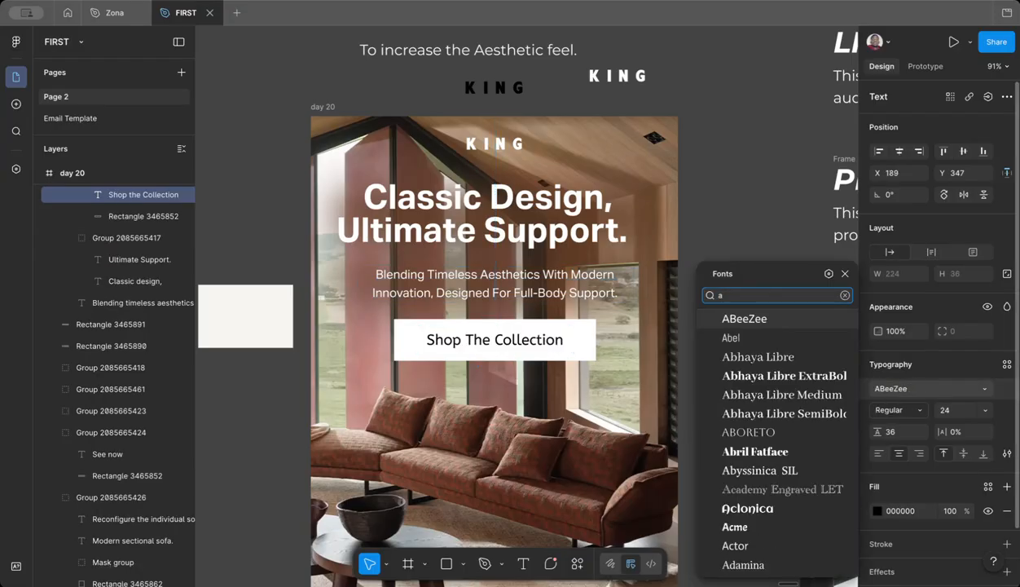
type("kt")
left_click(794, 317)
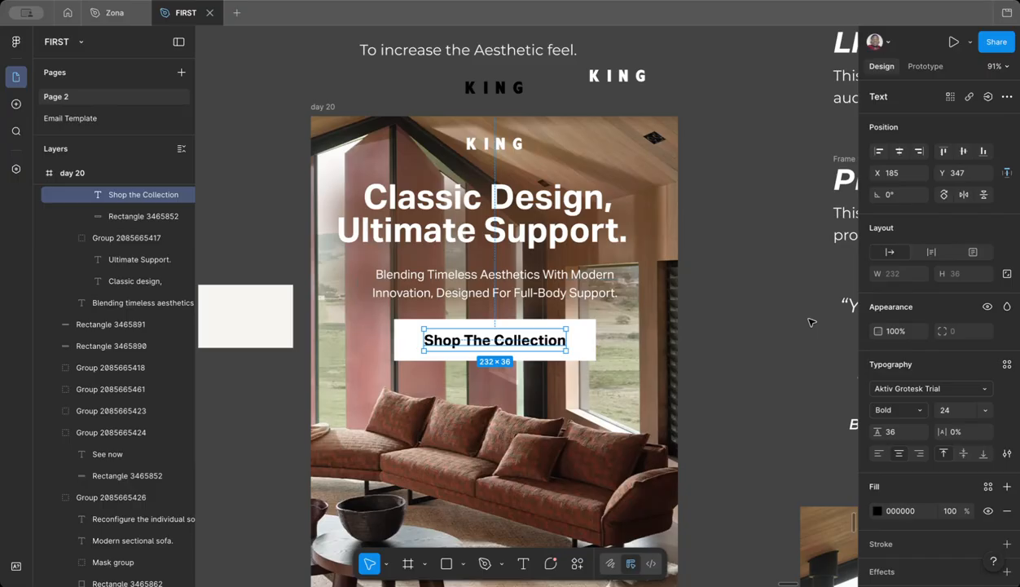
left_click(897, 414)
left_click(755, 381)
left_click(911, 410)
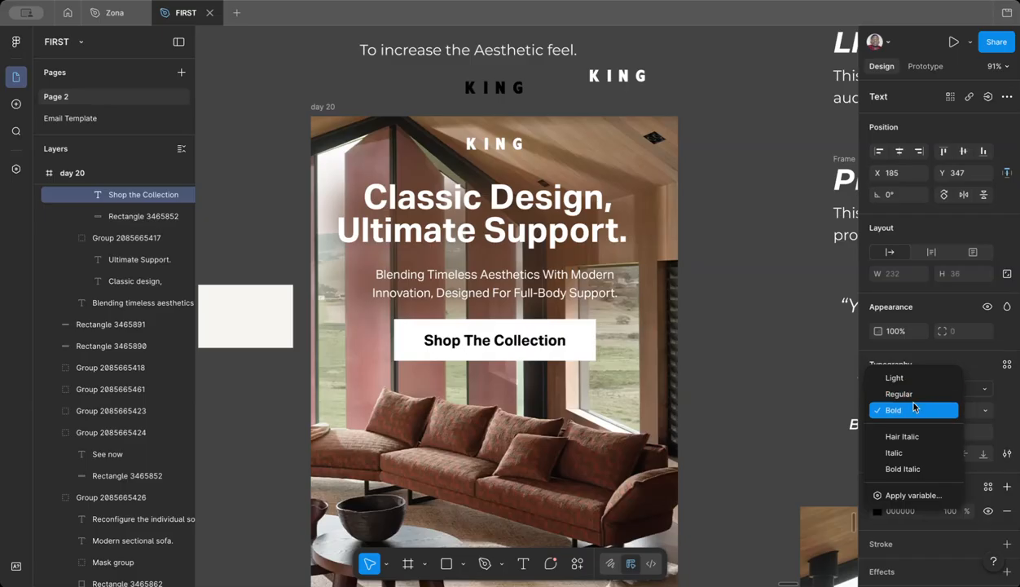
left_click(914, 410)
left_click(763, 303)
Step: Change the body paragraph starting "Your home isn't one-size-fits-all" in the day 20 frame to Aktiv Grotesk Trial
scroll(742, 298, "down", 2)
scroll(741, 298, "down", 5)
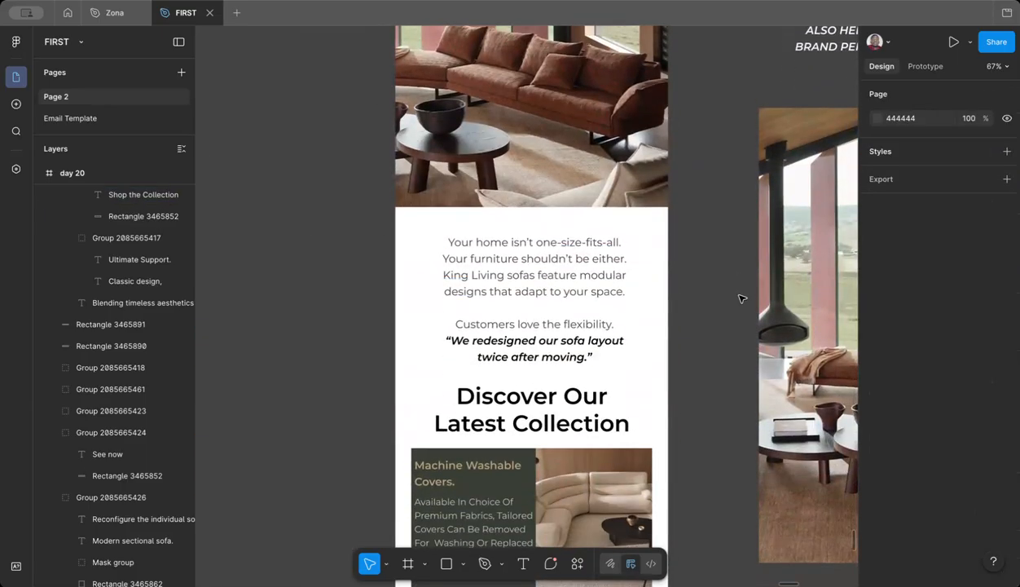
left_click(530, 277)
left_click(947, 394)
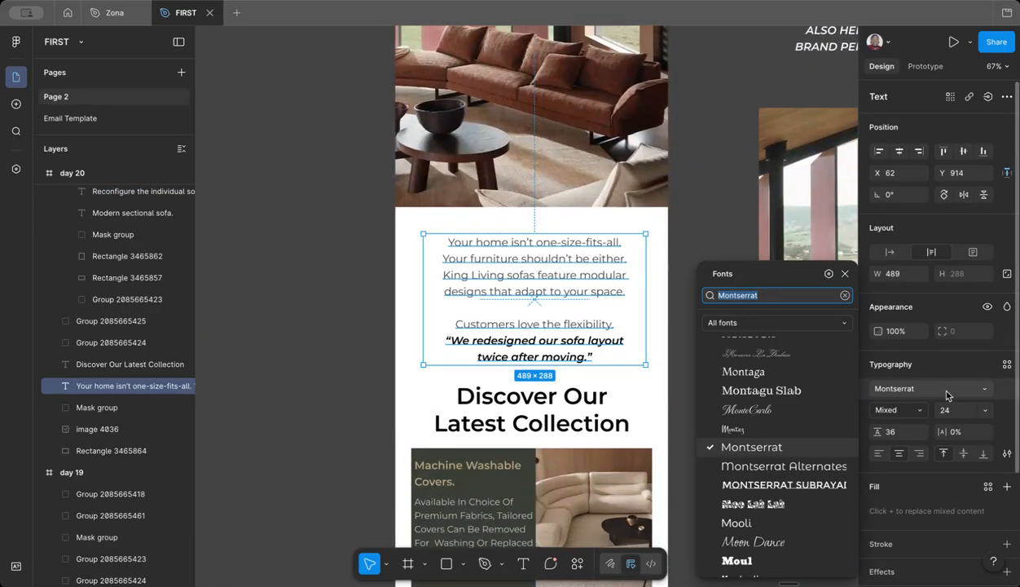
type("akt")
left_click(835, 327)
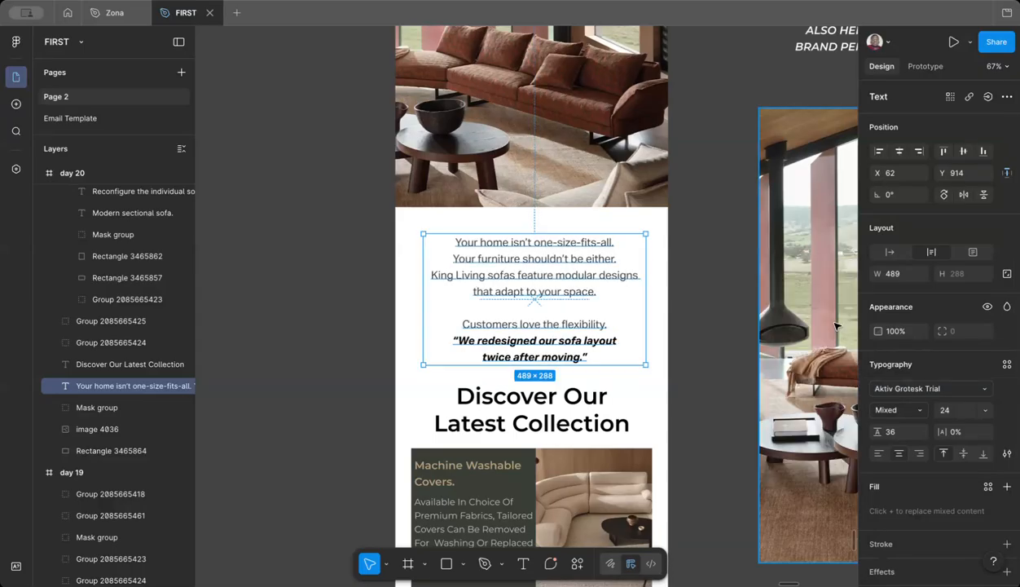
scroll(503, 278, "up", 3)
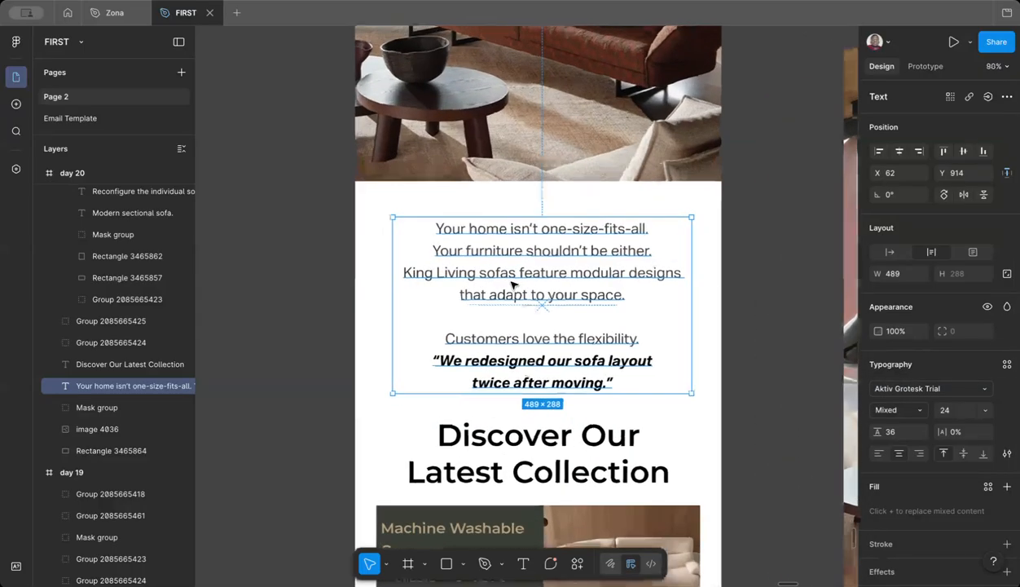
left_click(731, 334)
Step: Change the "Discover Our Latest Collection" heading in the day 20 frame to Aktiv Grotesk Trial
scroll(731, 334, "down", 3)
scroll(725, 333, "down", 2)
left_click(596, 312)
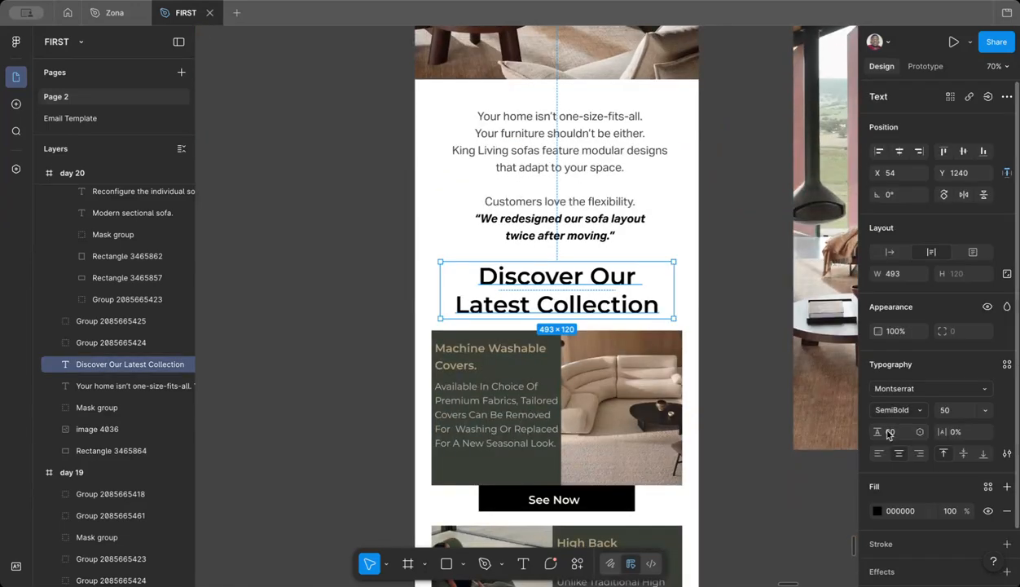
left_click(903, 390)
type("akt")
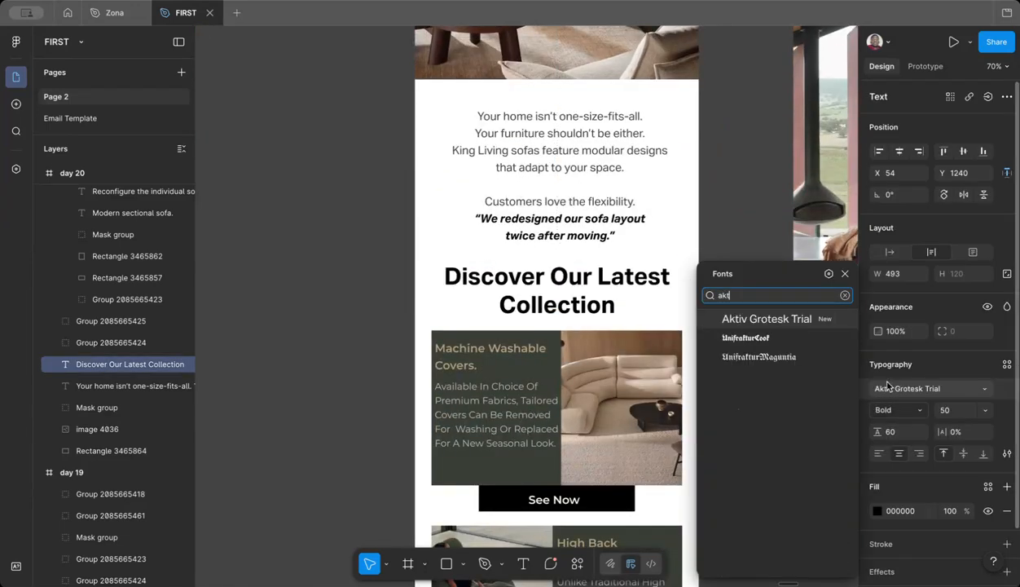
left_click(823, 324)
Step: Insert a line break after "Discover Our" so that "Latest Collection" starts on the second line of the heading
double_click(592, 281)
left_click(600, 277)
key("Return")
key("Escape")
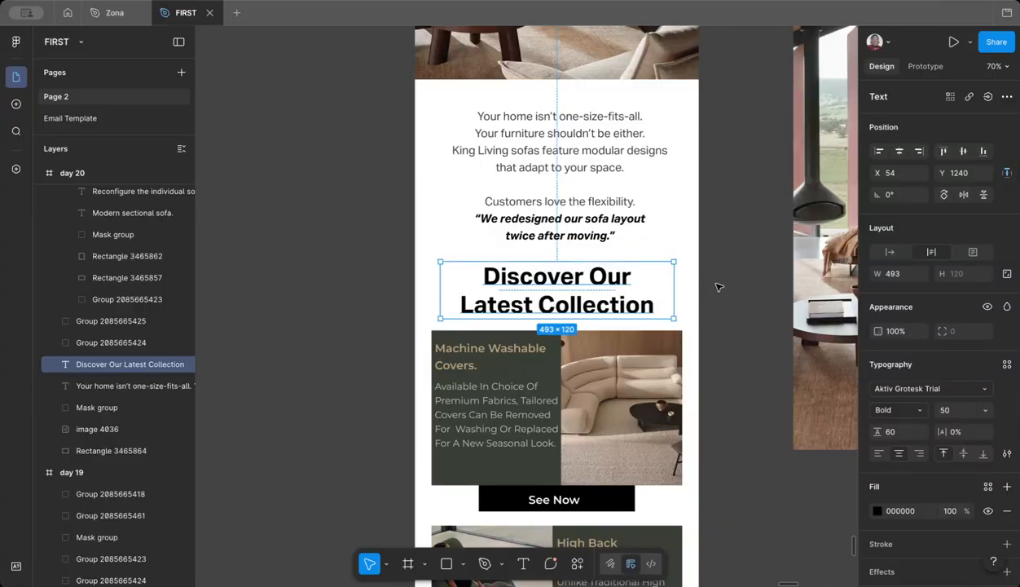
left_click(717, 287)
Step: Try a line height of 52 on the "Discover Our Latest Collection" heading
left_click(588, 302)
left_click(897, 432)
type("52")
key("Return")
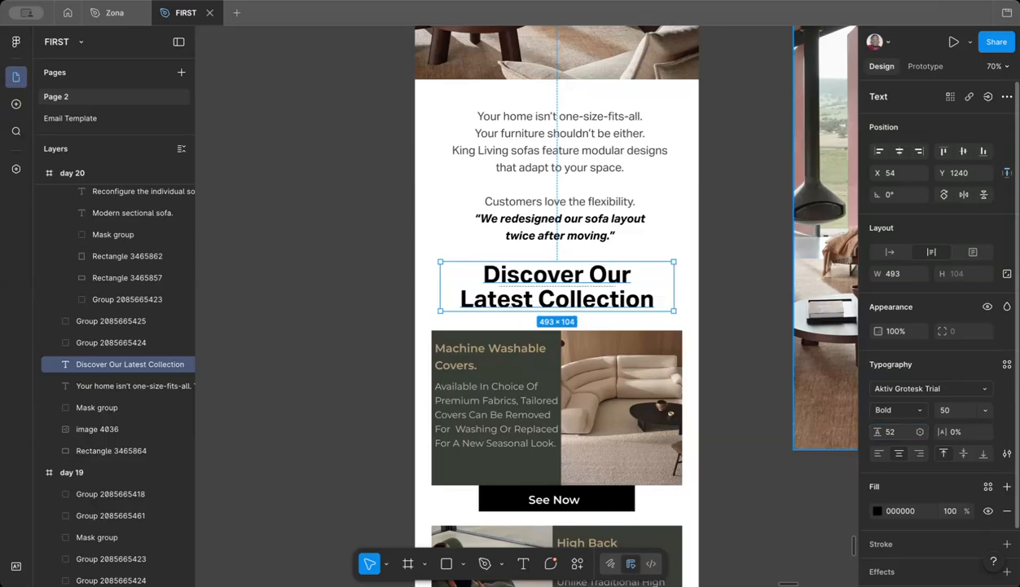
Step: Set the "Discover Our Latest Collection" heading's line height to 55 and nudge the heading up to Y 1239
left_click(622, 295)
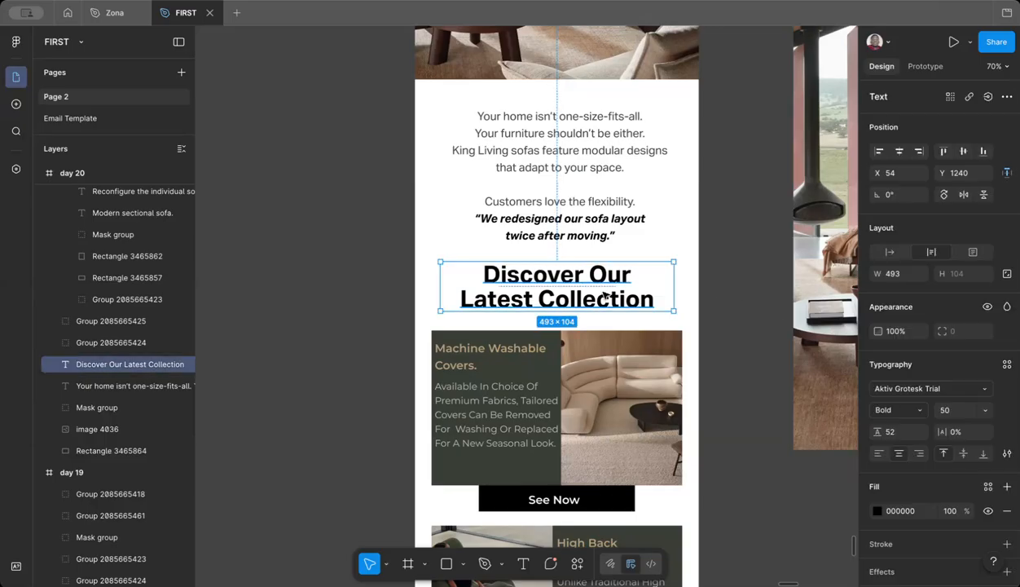
left_click(886, 431)
type("55")
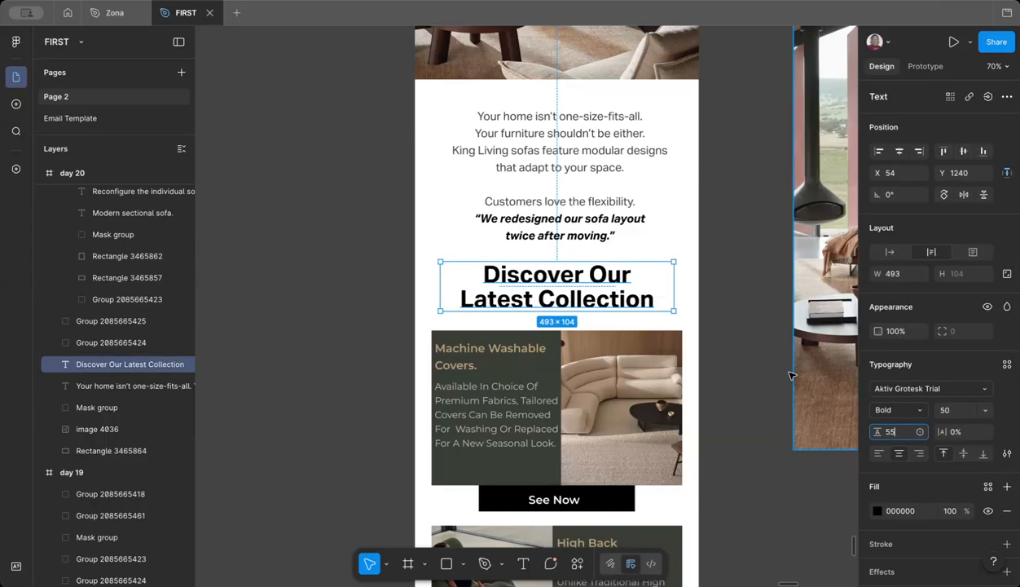
left_click(763, 364)
left_click(580, 296)
left_click_drag(577, 294, 577, 294)
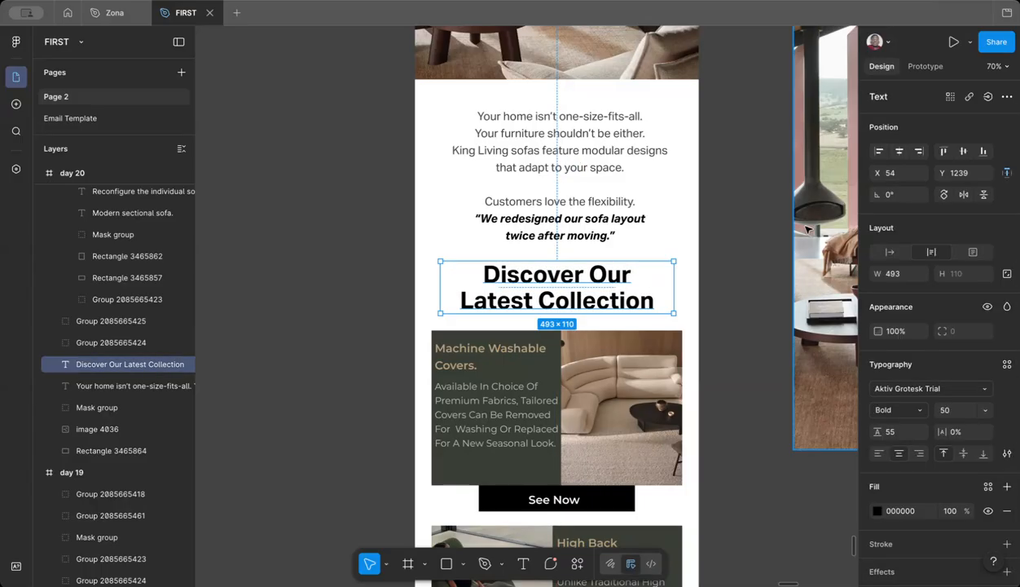
left_click(765, 273)
Step: Change the titles, descriptions and "See Now" button labels of all three product cards in the day 20 frame to Aktiv Grotesk Trial
scroll(489, 207, "down", 5)
left_click(436, 177, "ctrl")
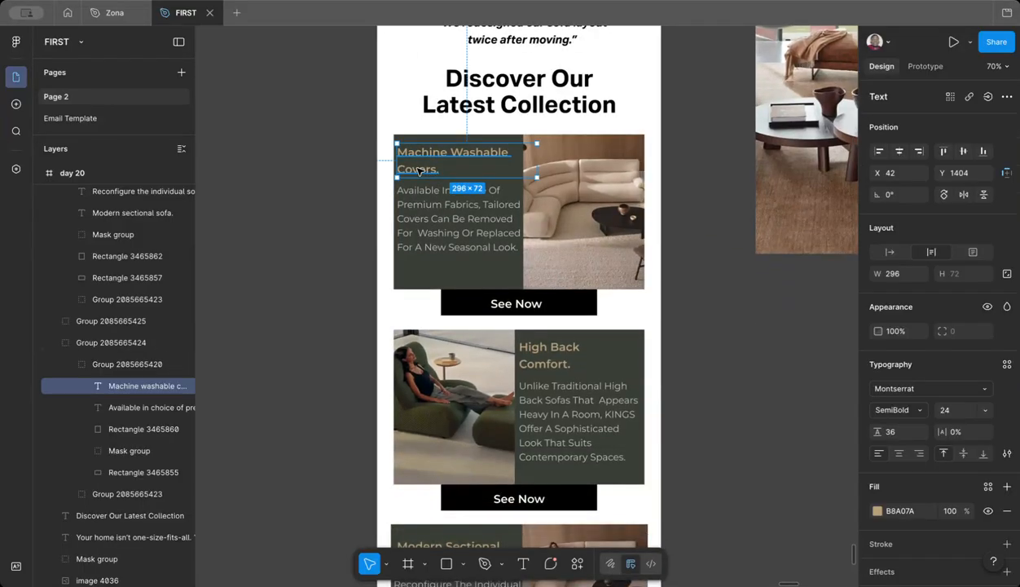
left_click(456, 216, "ctrl+shift")
left_click(548, 355, "ctrl+shift")
left_click(578, 432, "ctrl+shift")
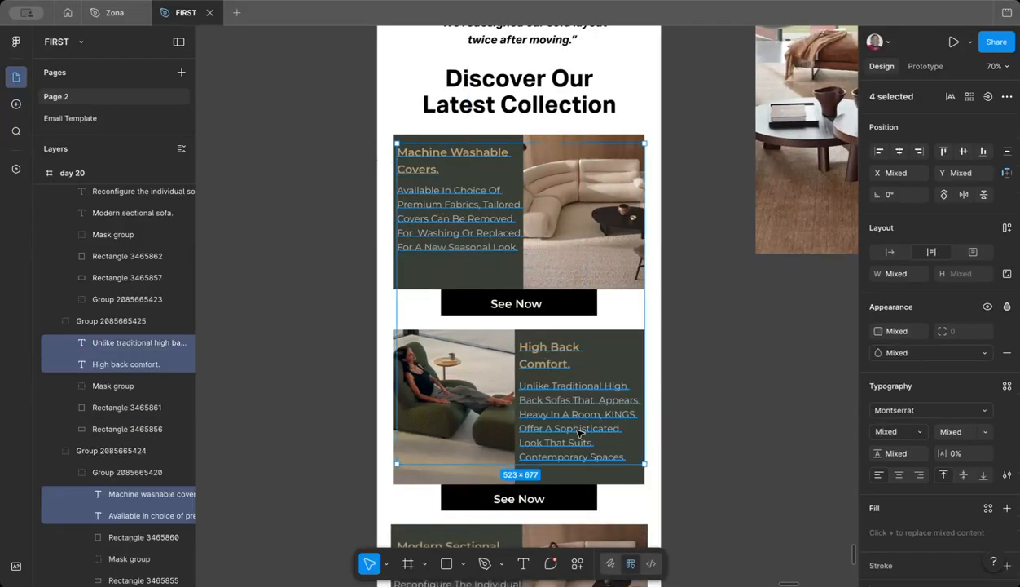
left_click(512, 304, "ctrl+shift")
scroll(512, 304, "down", 4)
left_click(500, 352, "ctrl+shift")
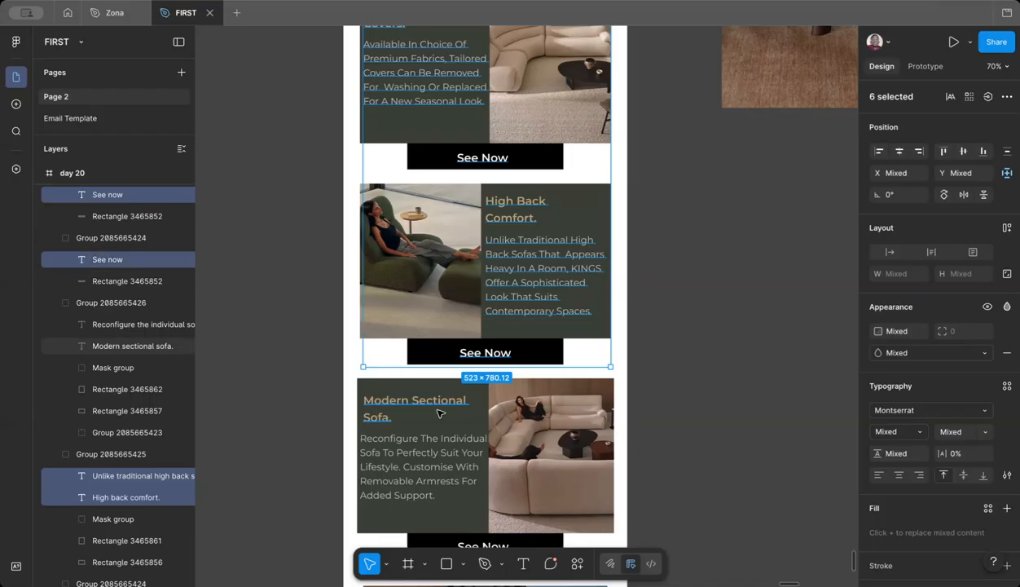
left_click(423, 403, "ctrl+shift")
left_click(423, 403, "ctrl+shift")
left_click(423, 403, "ctrl+shift")
left_click(416, 456, "ctrl+shift")
scroll(432, 424, "down", 5)
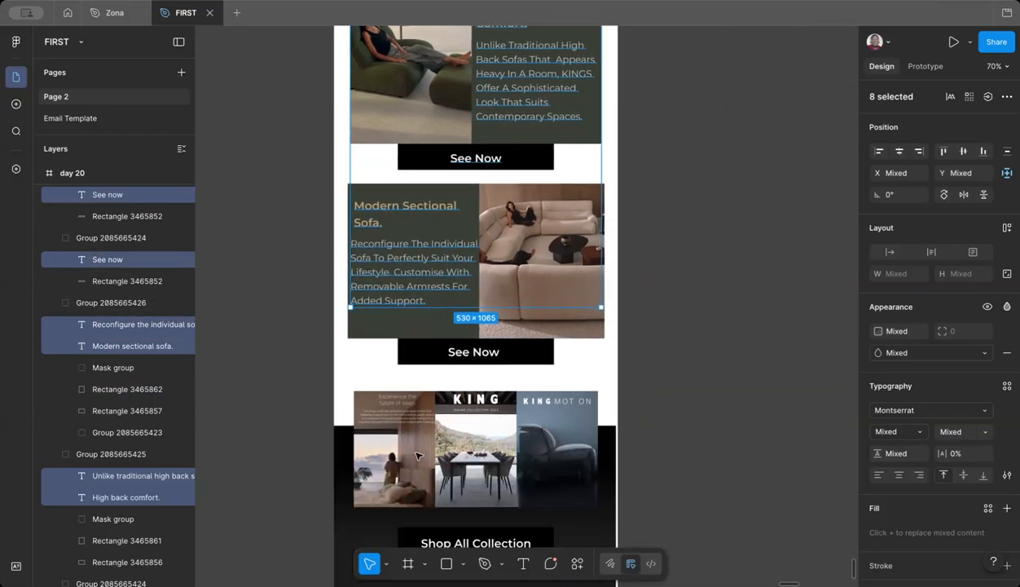
left_click(451, 354, "ctrl+shift")
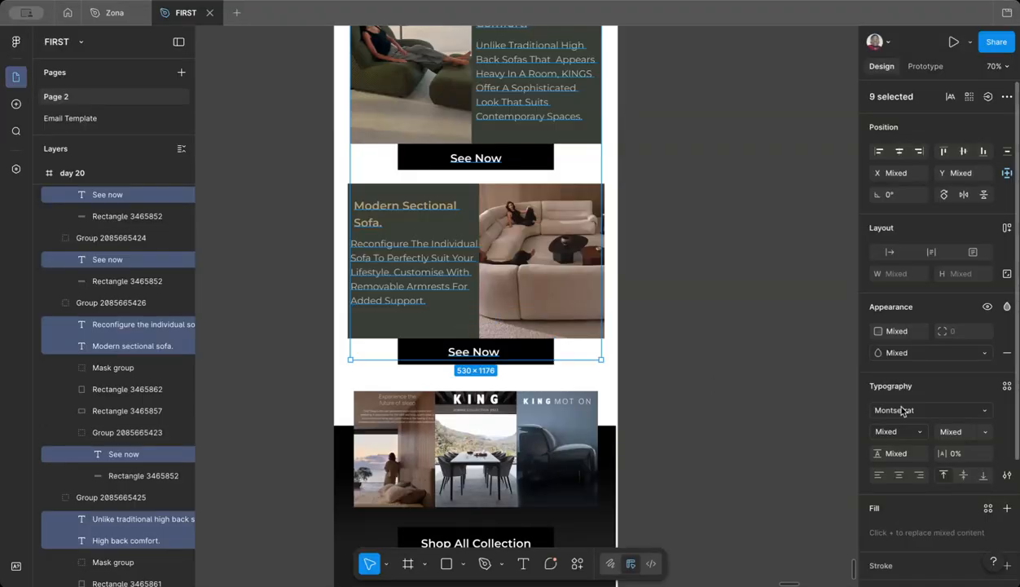
left_click(903, 410)
type("akti")
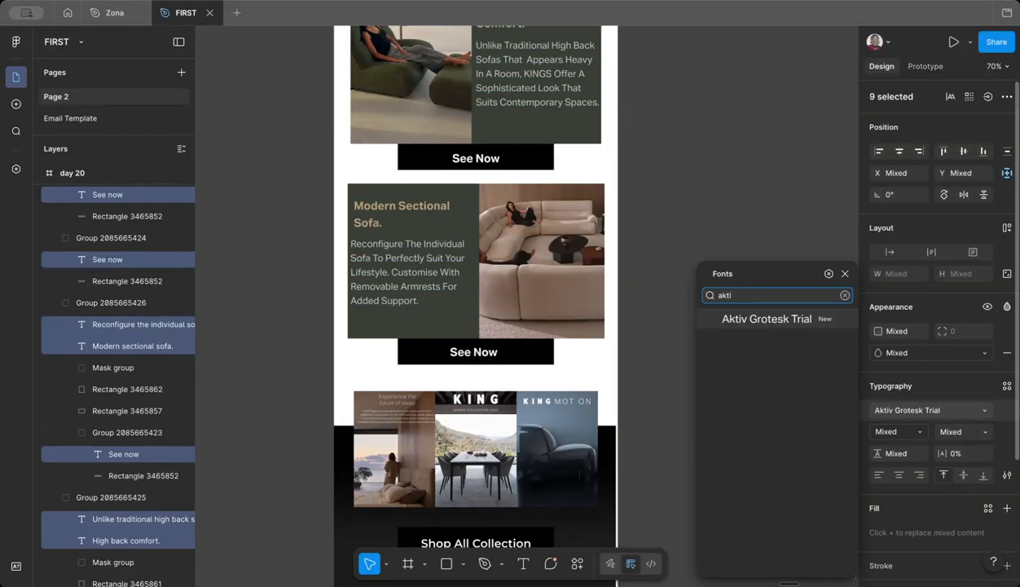
left_click(800, 327)
left_click(699, 304)
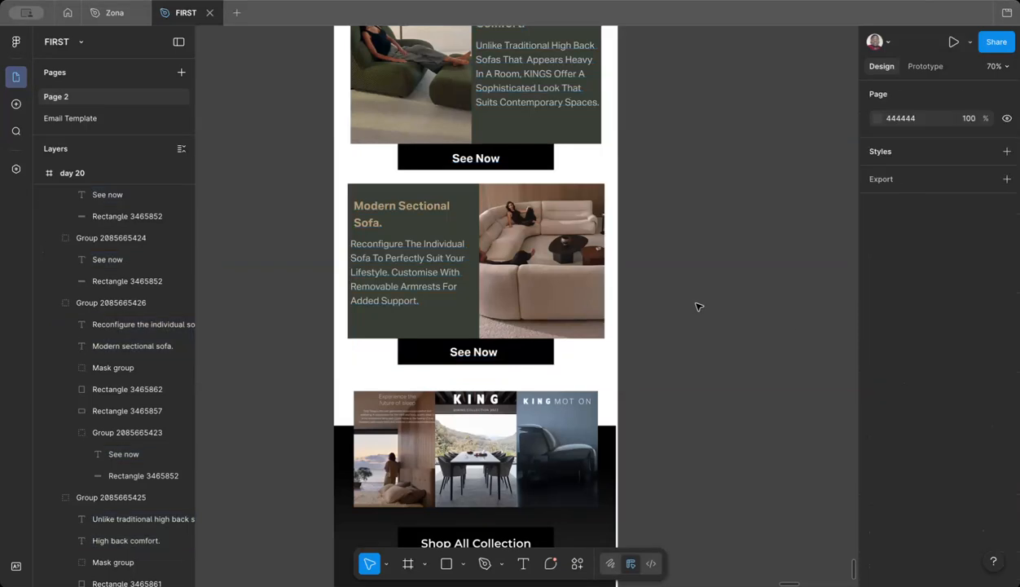
scroll(699, 305, "up", 2)
scroll(698, 306, "up", 5)
scroll(698, 306, "down", 5)
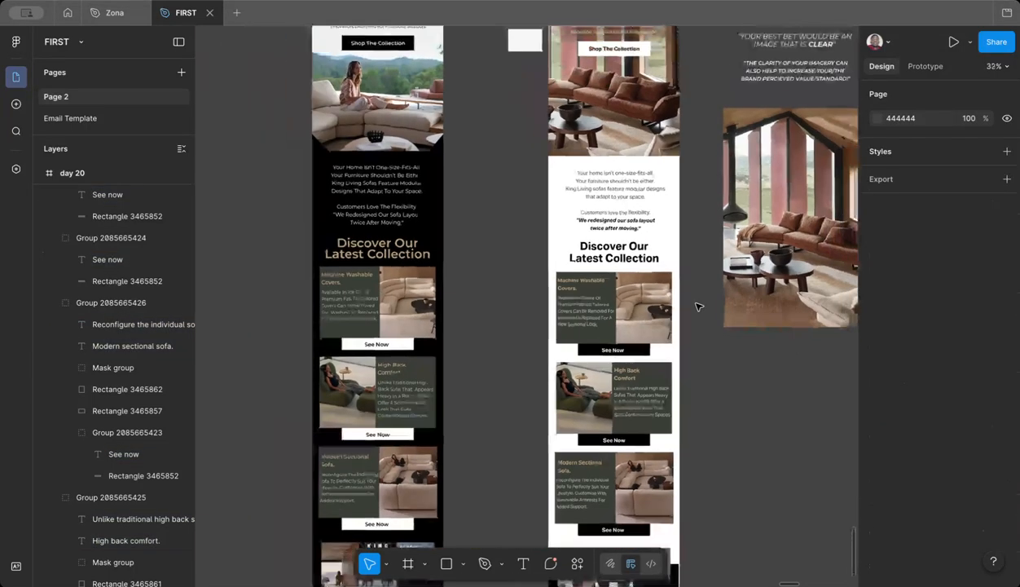
scroll(698, 306, "up", 2)
scroll(602, 123, "up", 4)
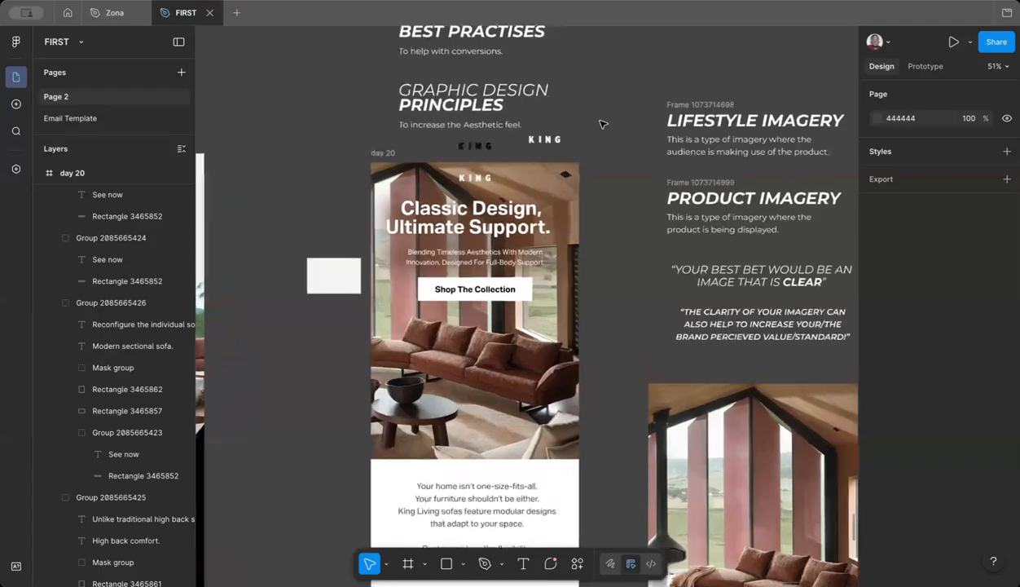
Step: Centre the group holding the hero heading, description and button horizontally in the day 20 frame
left_click(461, 236)
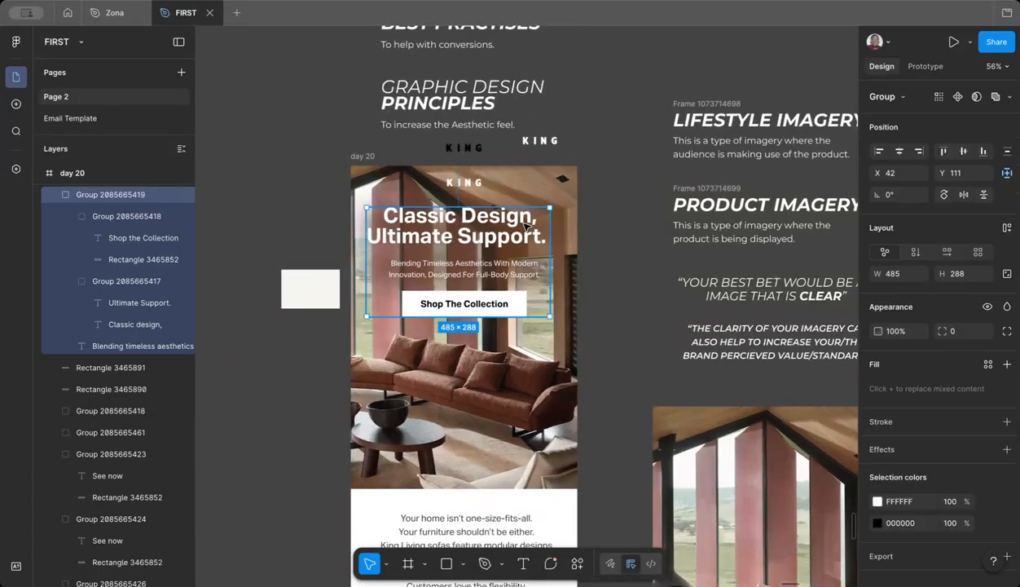
left_click(899, 153)
scroll(460, 234, "up", 3)
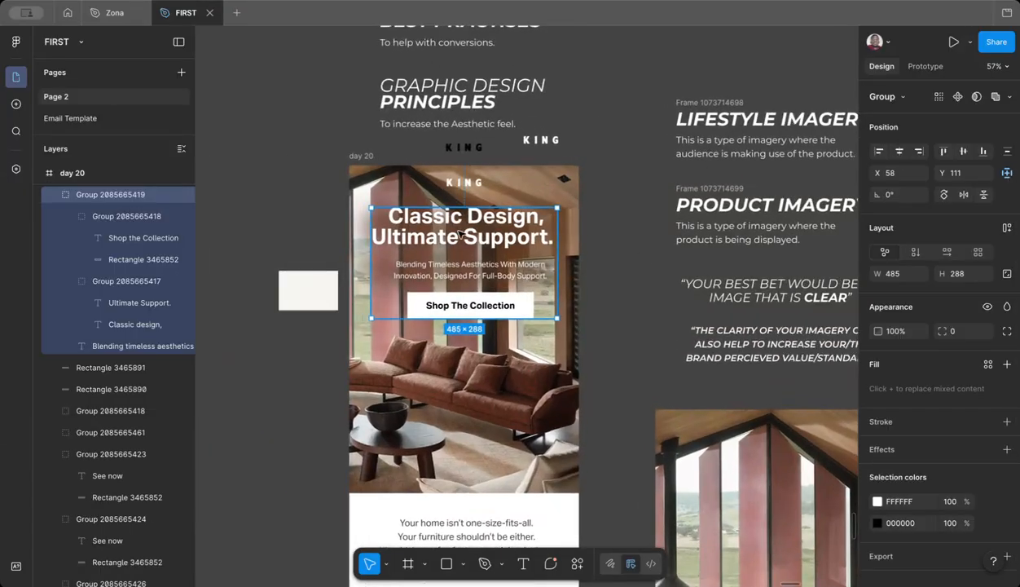
Step: Copy the hero heading text "Ultimate Support." and delete its separate text layer
double_click(466, 235)
double_click(466, 235)
key("ctrl+c")
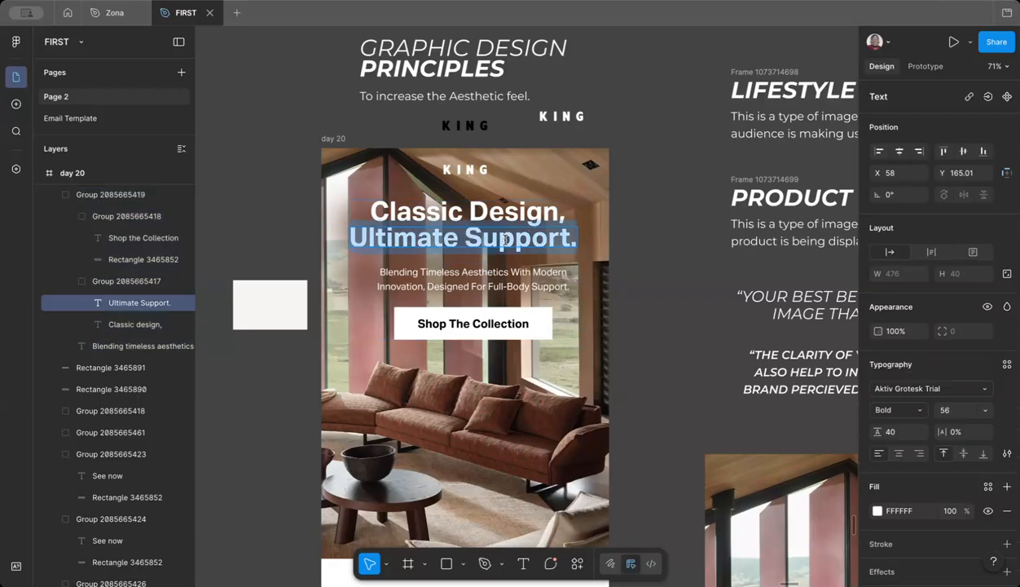
left_click(573, 268)
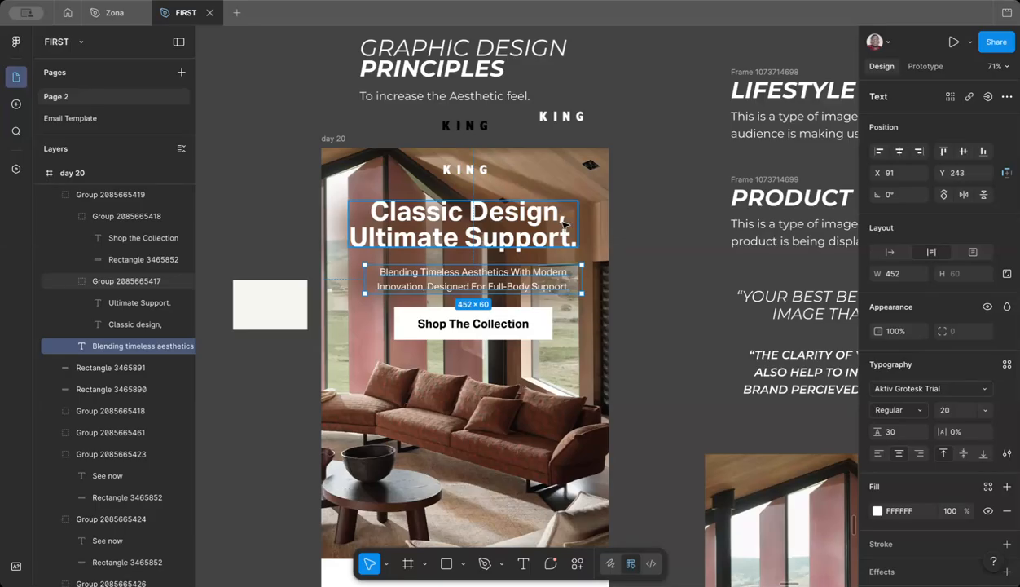
left_click(552, 238)
left_click(553, 238)
key("Delete")
Step: Append the copied "Ultimate Support." to the "Classic Design," text so the hero heading is a single text layer
double_click(545, 217)
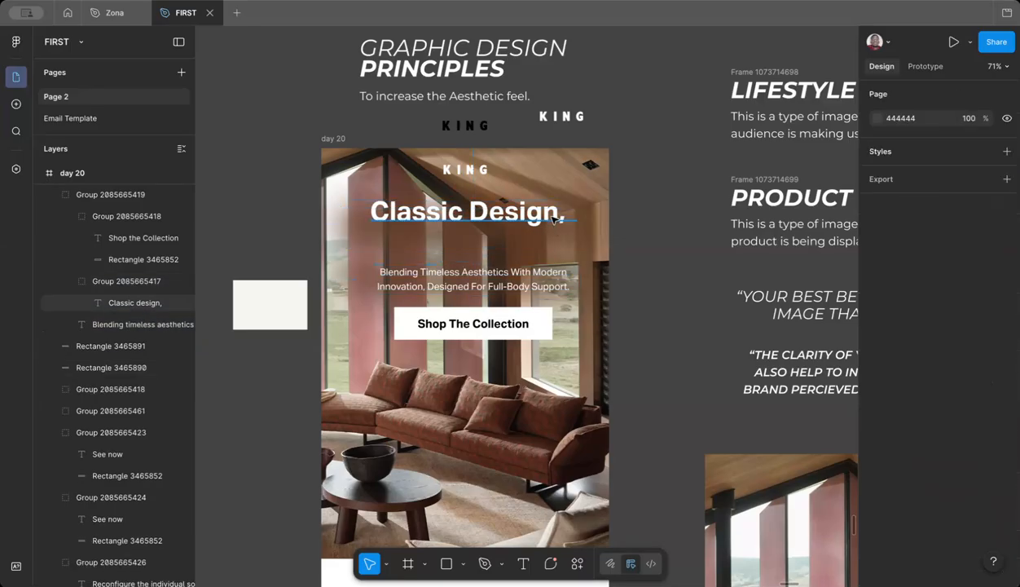
double_click(571, 215)
left_click(563, 214)
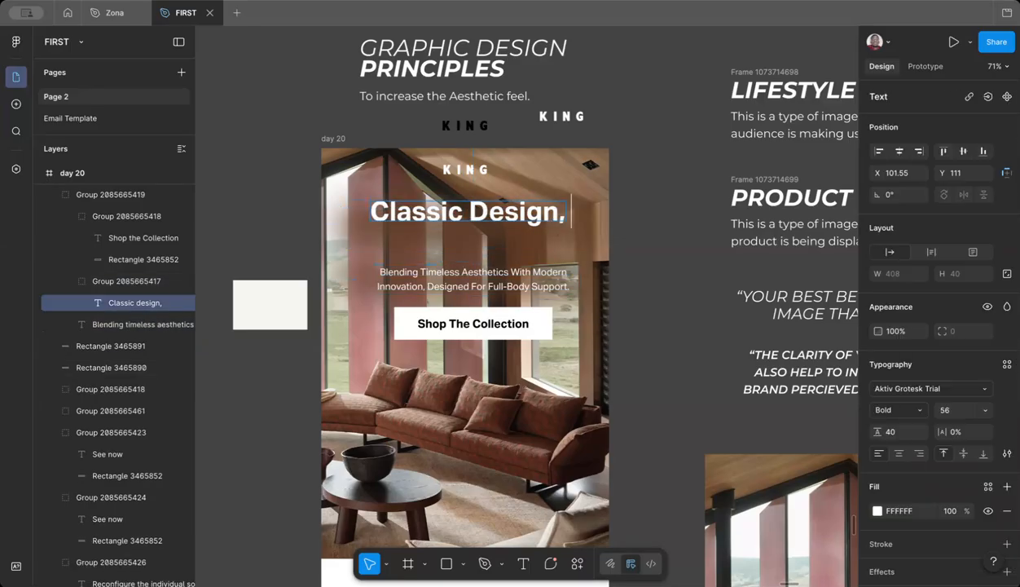
key("ctrl+v")
key("Escape")
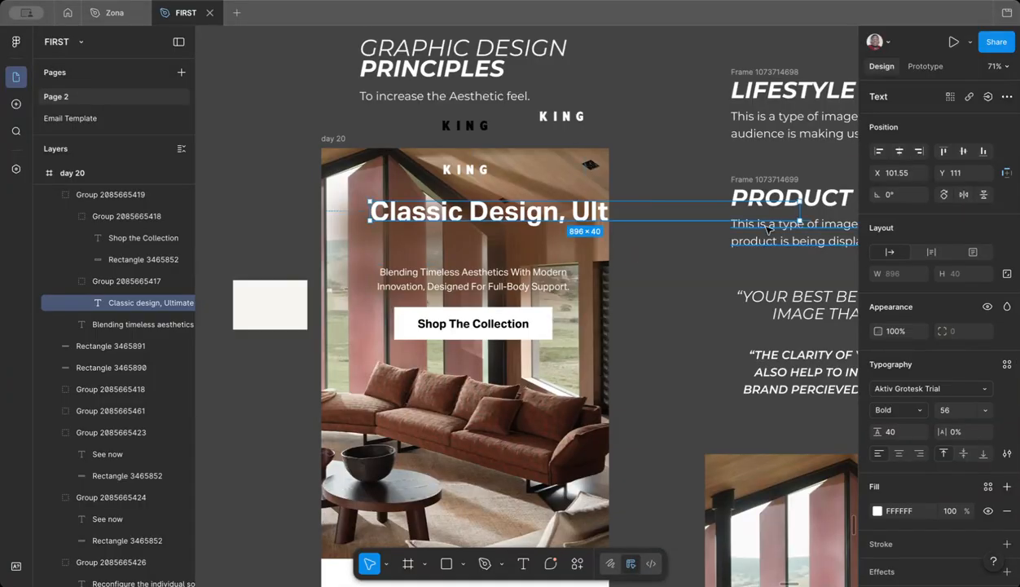
Step: Narrow the merged hero heading's text box to about 380 wide so it wraps, and remove the group around the heading
left_click_drag(798, 211, 550, 237)
left_click(557, 276)
left_click(467, 243)
key("ctrl+shift+g")
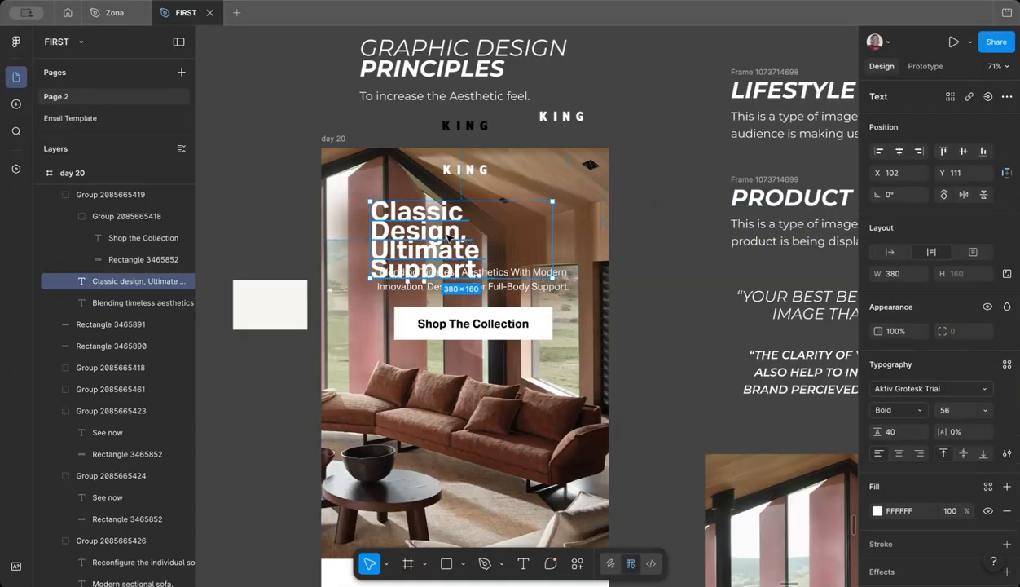
Step: Centre-align the hero heading's text and widen its box to about 482 so it breaks into two lines
left_click_drag(553, 227, 571, 226)
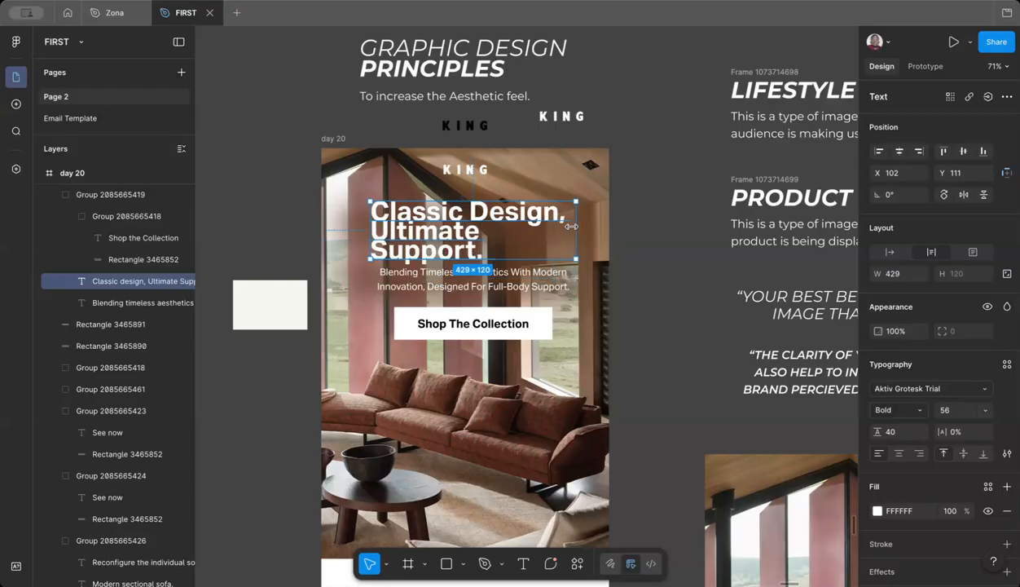
left_click(899, 453)
left_click_drag(575, 234, 601, 233)
Step: Try a line height of 50 on the "Classic Design, Ultimate Support." heading
left_click(897, 433)
type("50")
key("Return")
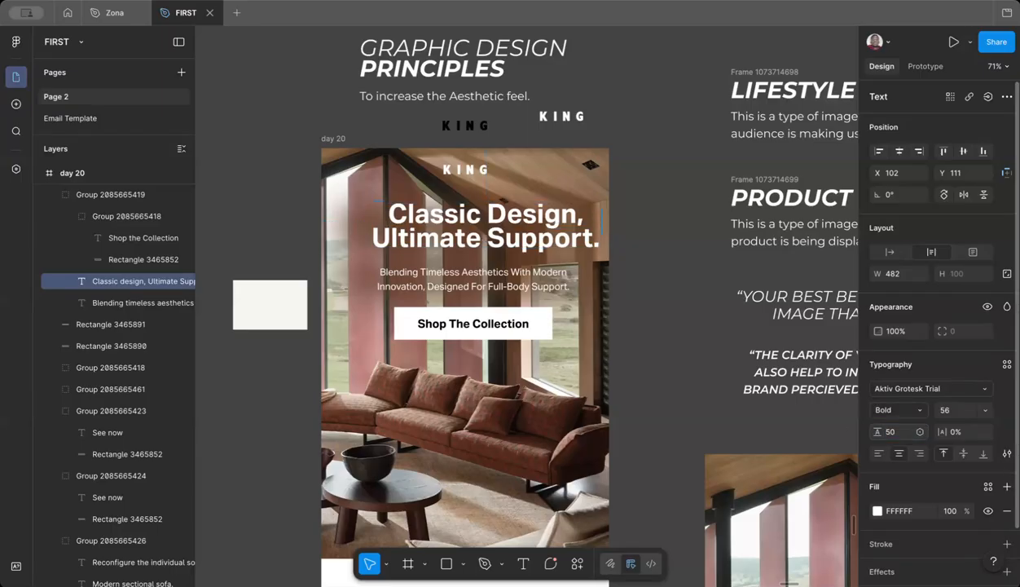
Step: Set the hero heading's line height to 55 and move it to Y 105, 28 above the description
left_click(906, 436)
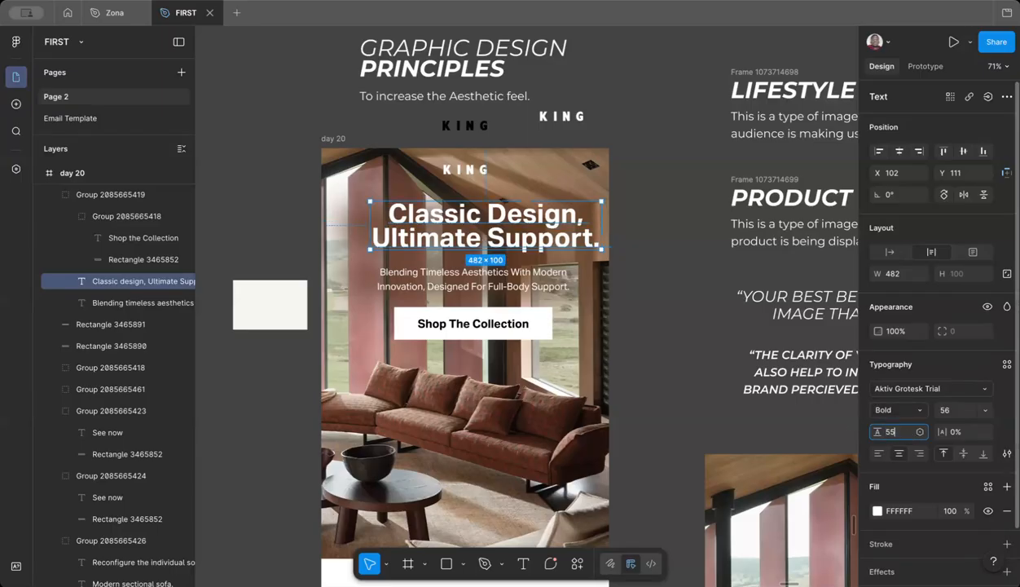
type("55")
key("Return")
mouse_move(531, 244)
left_mouse_down()
mouse_move(511, 230)
mouse_move(518, 229)
left_mouse_up()
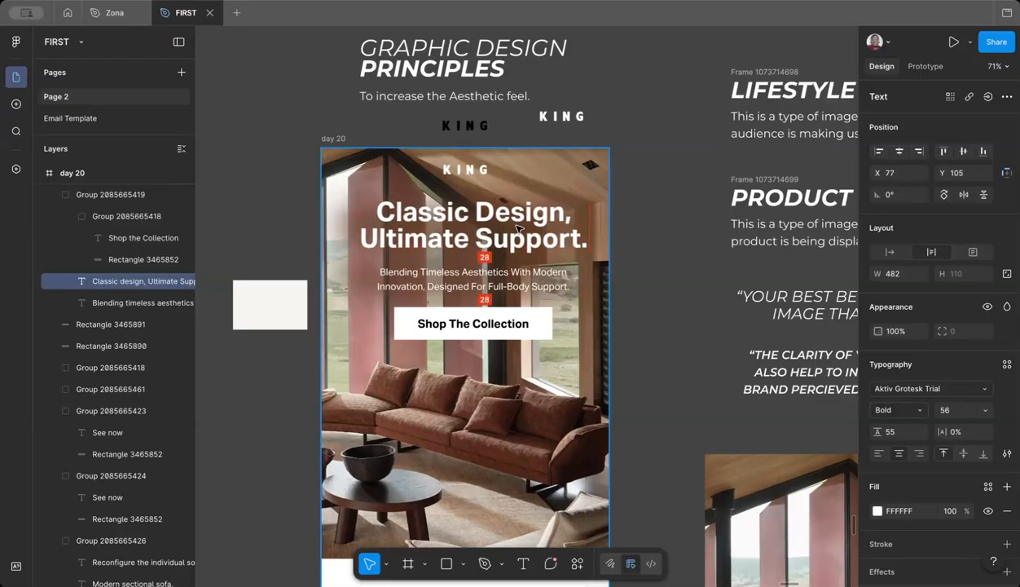
left_click(665, 321)
Step: Ungroup the hero content and centre the heading, description and "Shop The Collection" button individually across the day 20 frame
left_click(534, 286)
key("super+shift+g")
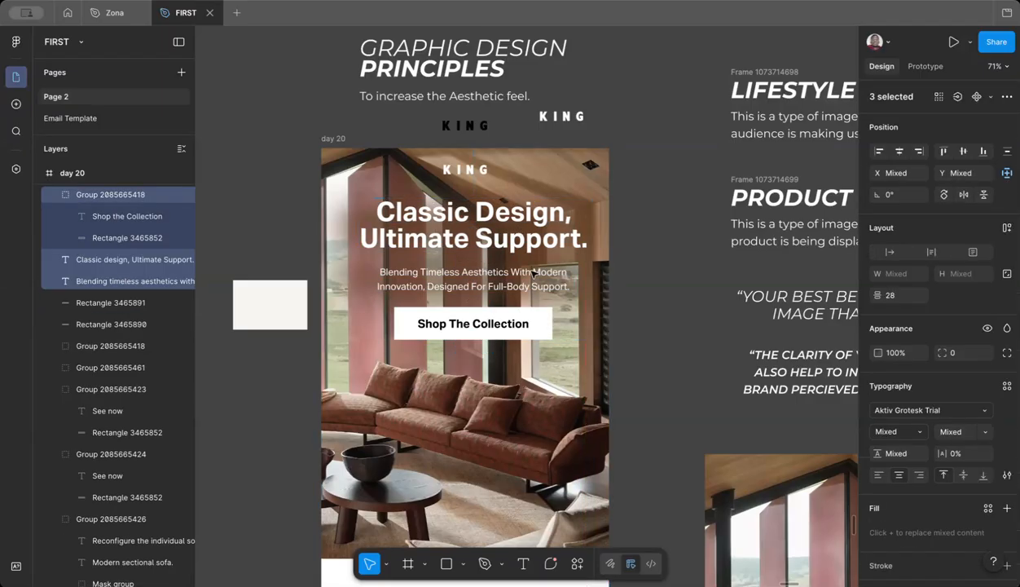
left_click(509, 223)
left_click(900, 152)
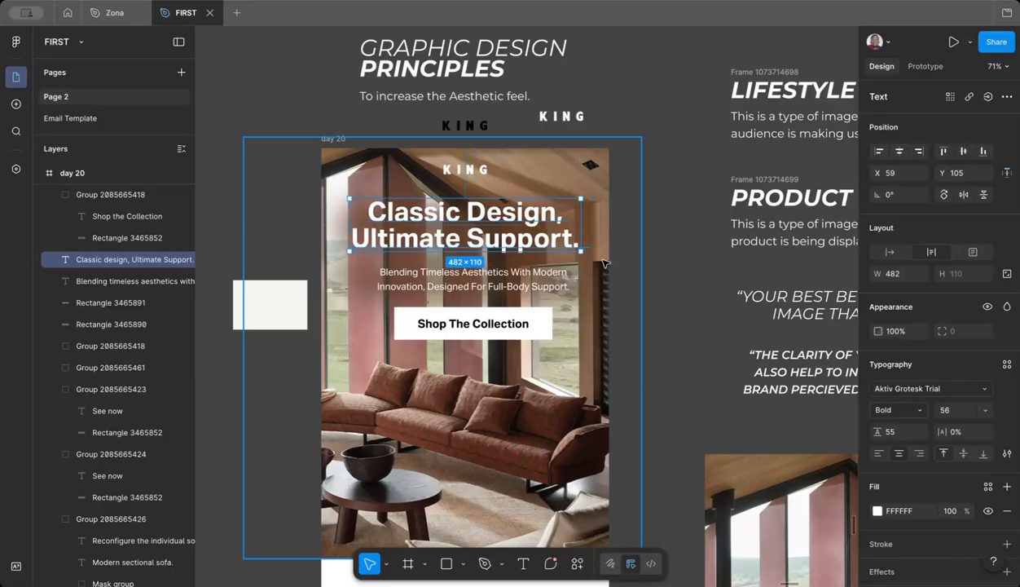
left_click(522, 281)
left_click(899, 151)
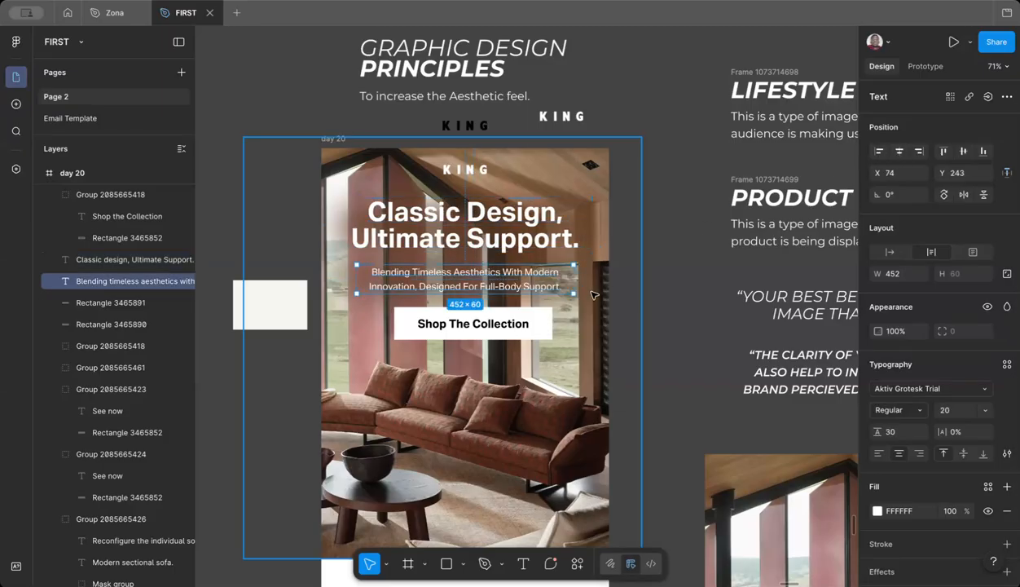
left_click(481, 325)
left_click(899, 152)
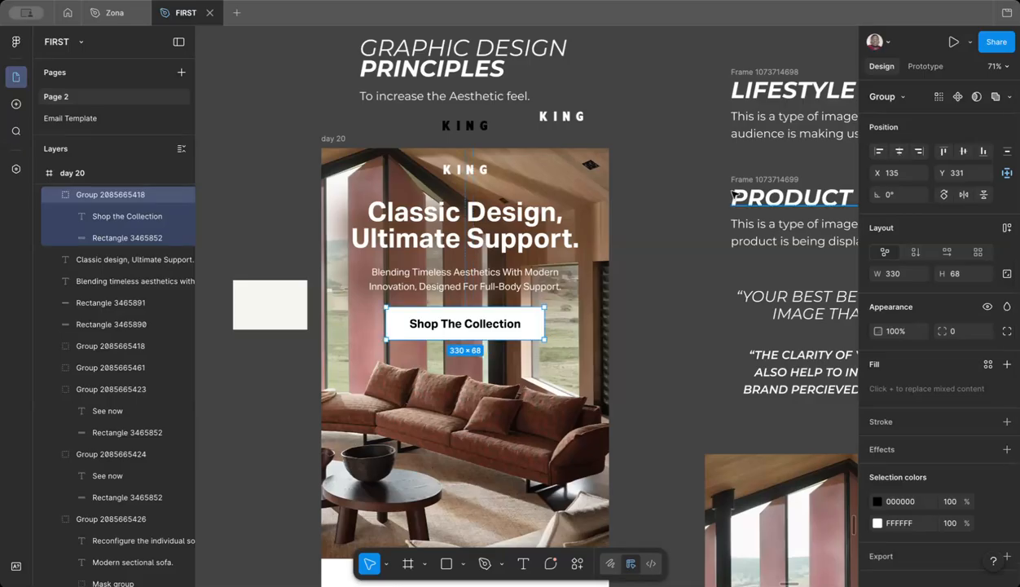
Step: Group the hero heading, description and "Shop The Collection" button together
left_click(522, 281, "shift")
left_click(489, 232, "shift")
right_click(482, 236)
left_click(543, 267)
left_click(658, 266)
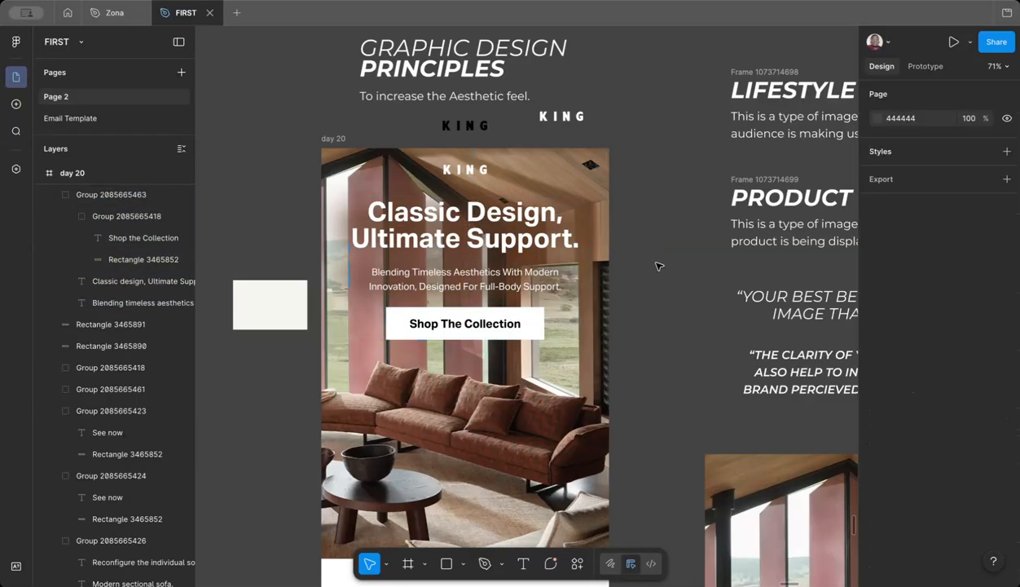
Step: Review the day 20 email's hero, intro text and collection section in the new typeface, both in overview and close up
scroll(659, 266, "down", 3)
scroll(658, 262, "down", 6)
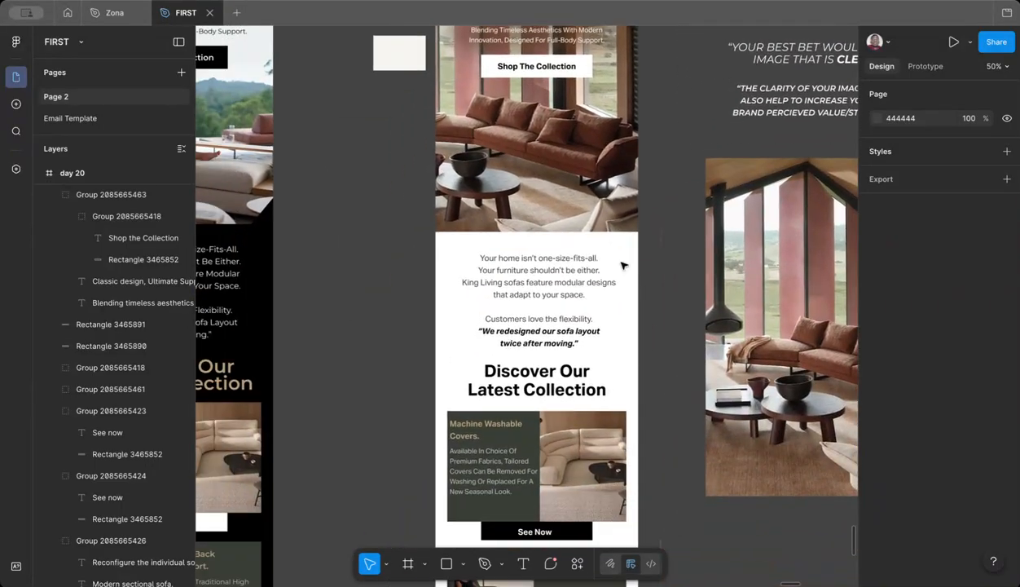
scroll(658, 331, "up", 2)
scroll(659, 331, "down", 5)
scroll(656, 330, "up", 3)
scroll(657, 330, "up", 3)
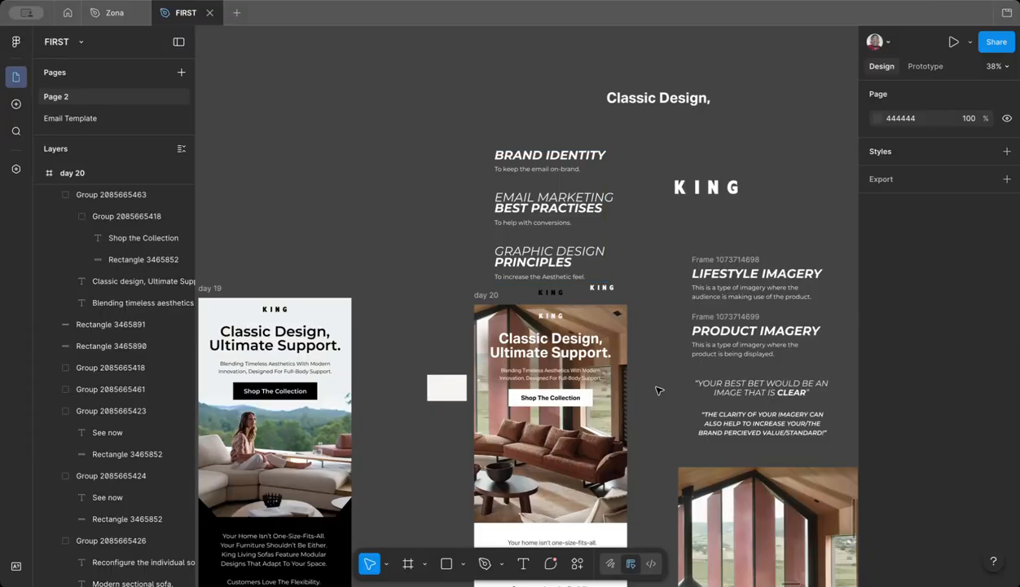
scroll(659, 390, "up", 5)
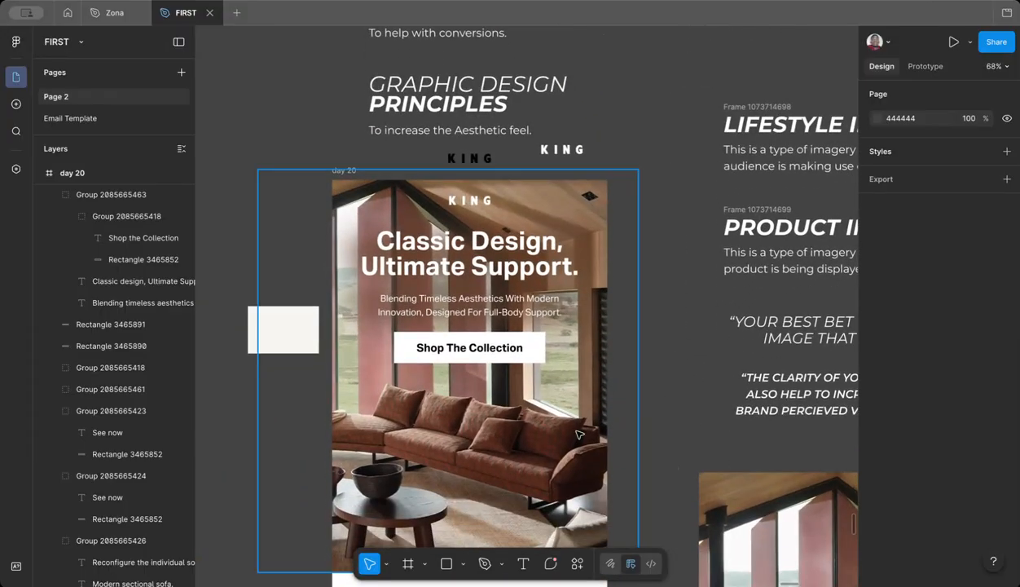
scroll(536, 454, "up", 3)
scroll(536, 453, "down", 4)
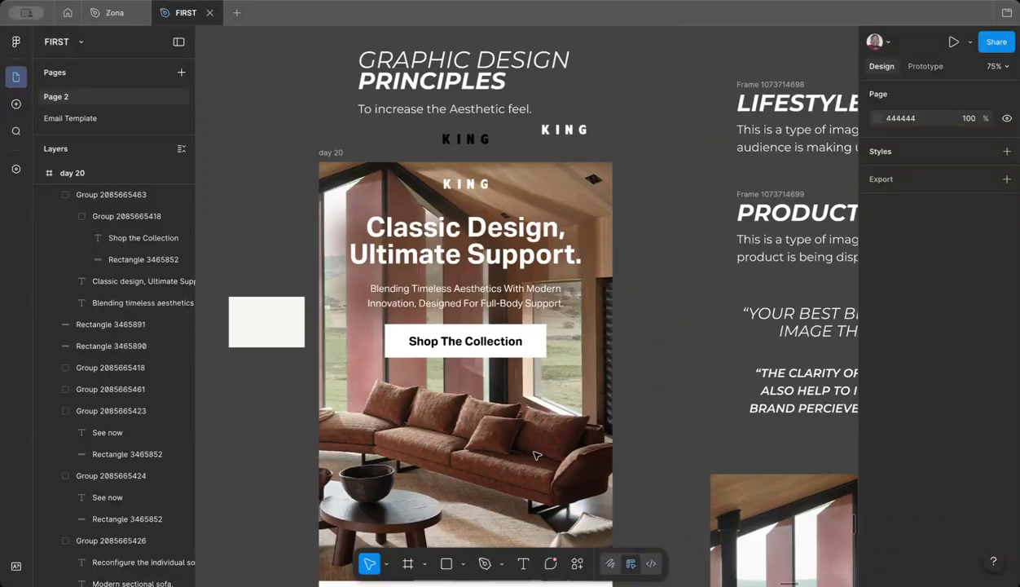
scroll(503, 327, "up", 4)
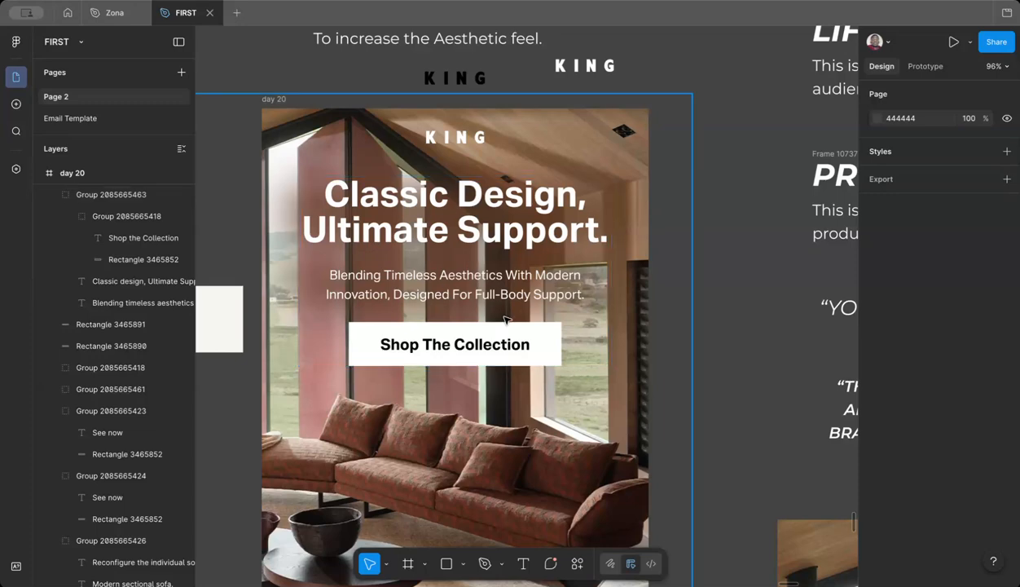
scroll(505, 318, "down", 6)
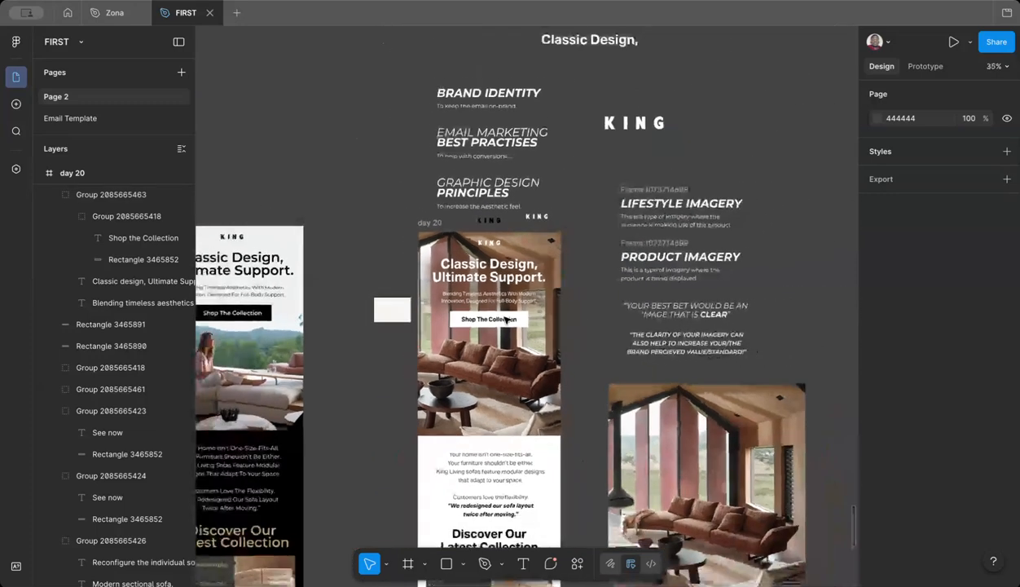
scroll(505, 319, "up", 5)
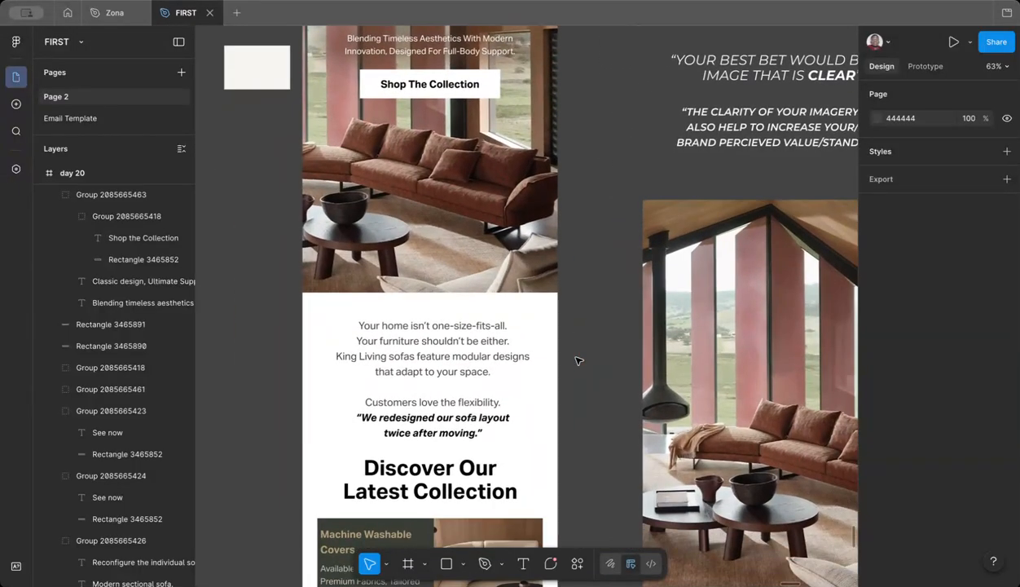
scroll(531, 432, "down", 4)
scroll(533, 428, "up", 4)
scroll(531, 431, "up", 2)
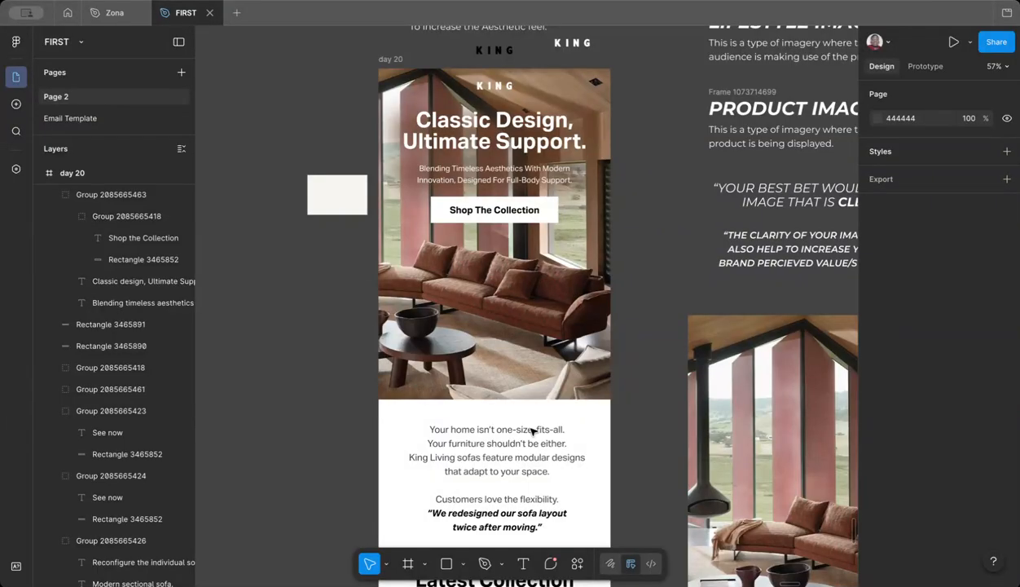
Step: Compare the day 19 email's hero image transition, intro text and section heading with those of the day 20 version
scroll(532, 432, "down", 5)
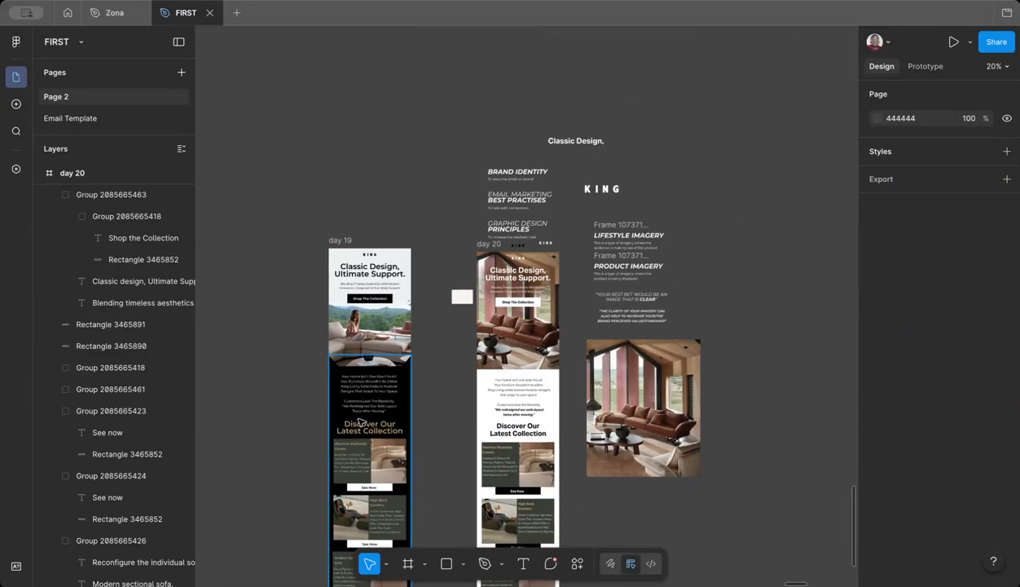
scroll(330, 424, "up", 5)
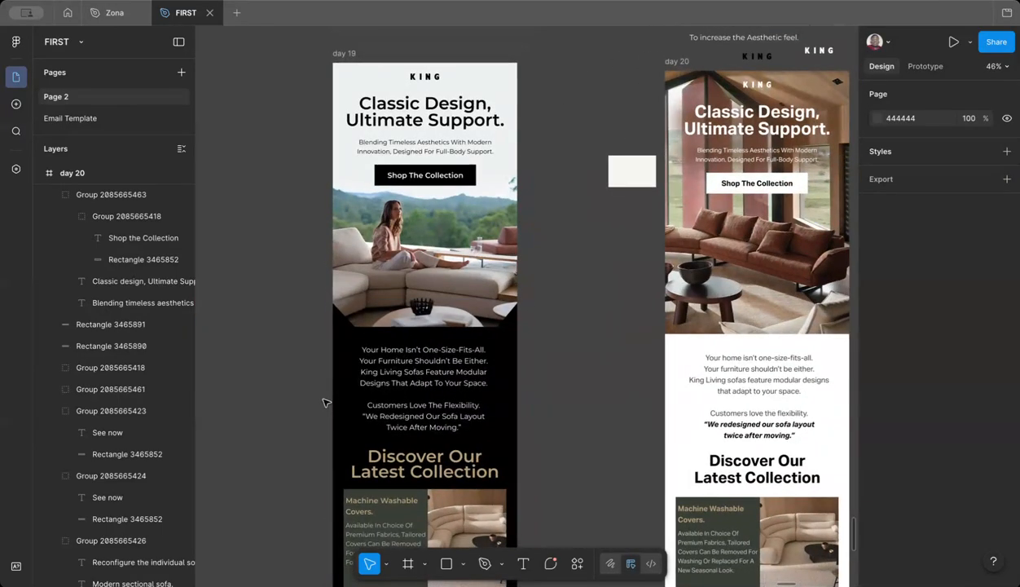
scroll(371, 399, "up", 4)
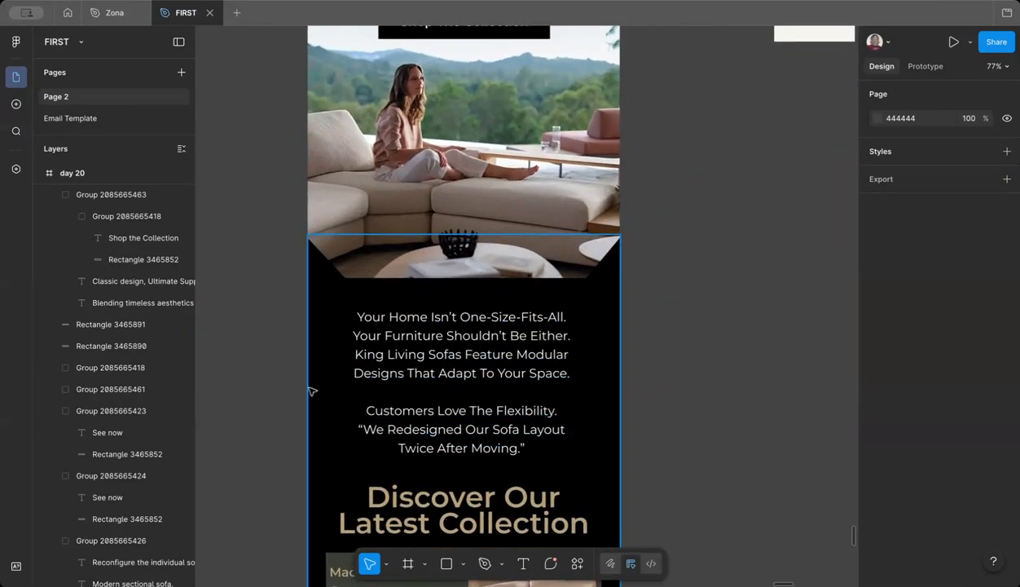
scroll(353, 411, "down", 4)
scroll(640, 385, "right", 5)
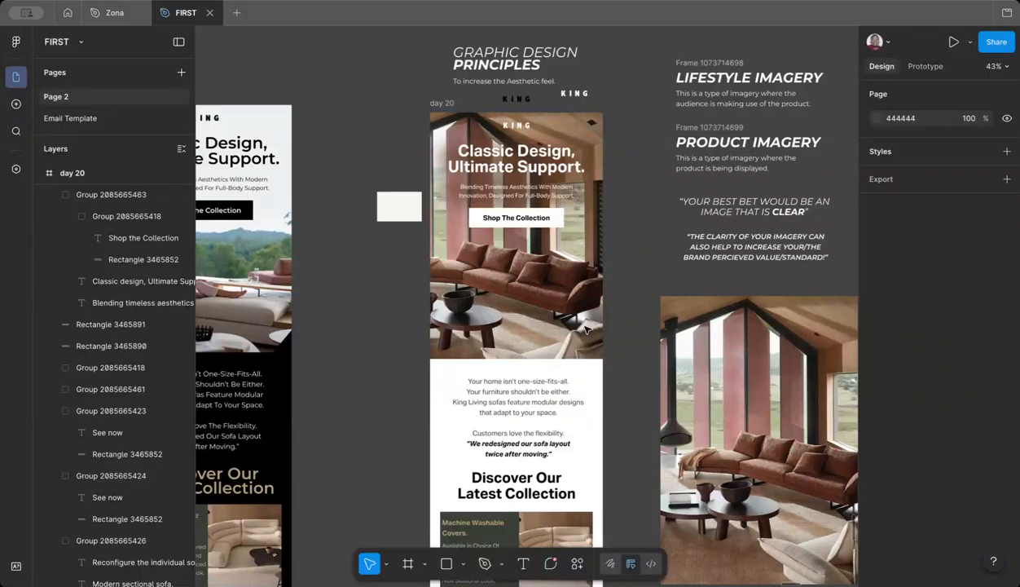
scroll(619, 302, "down", 2)
scroll(619, 302, "left", 2)
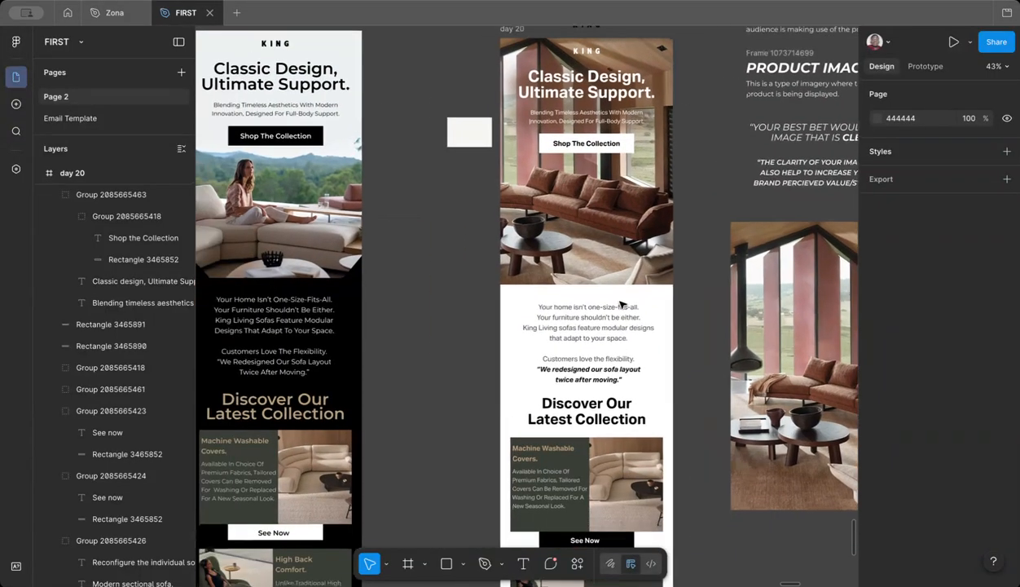
scroll(622, 304, "left", 4)
scroll(373, 314, "up", 4)
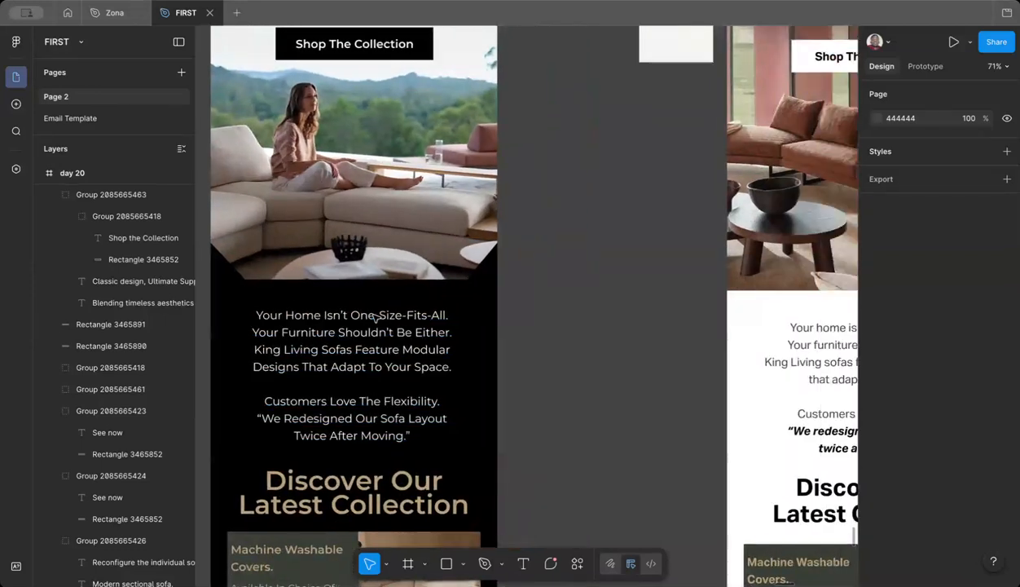
scroll(619, 365, "right", 10)
scroll(620, 365, "up", 3)
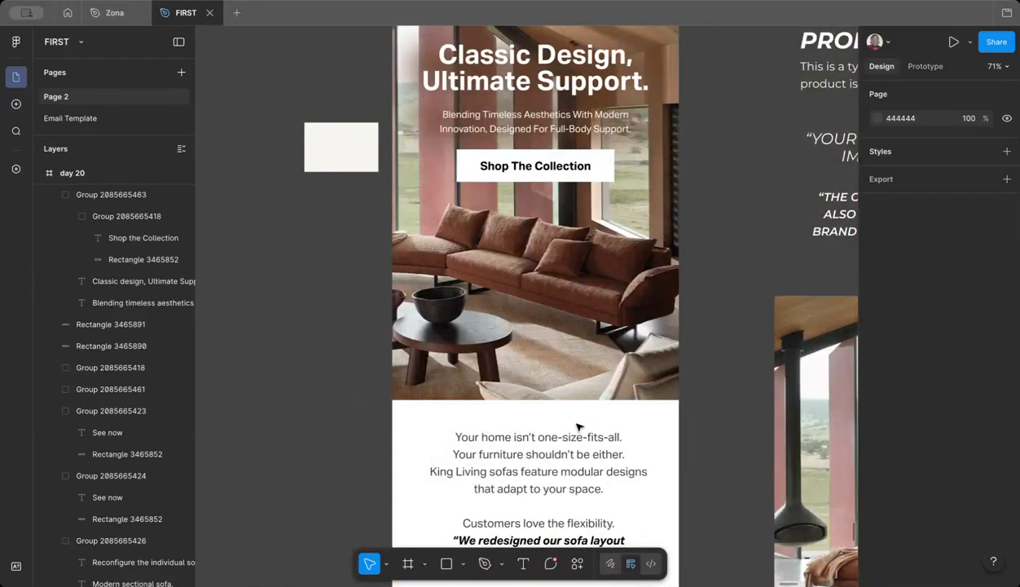
scroll(579, 425, "up", 6)
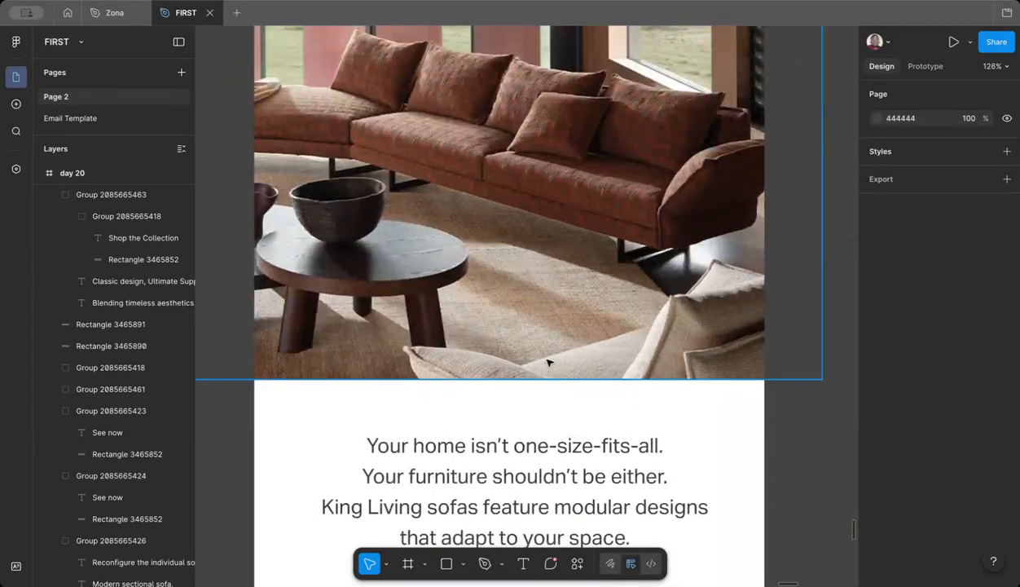
scroll(779, 388, "down", 5)
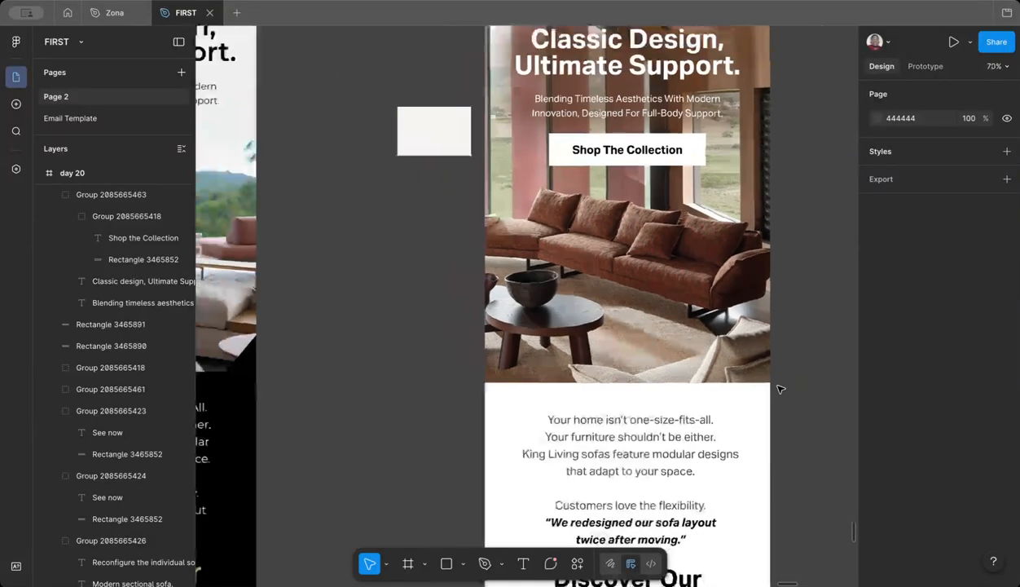
scroll(779, 387, "down", 3)
scroll(721, 379, "up", 3)
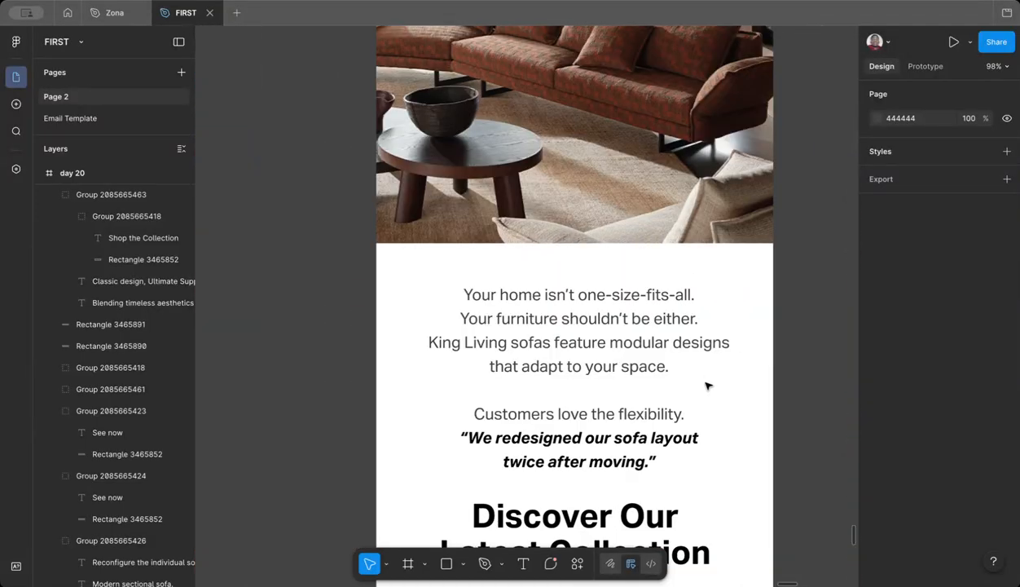
Step: Narrow the intro text box below the hero to about 455 wide and centre it horizontally in the day 20 frame
left_click(717, 345)
left_click_drag(719, 347, 716, 347)
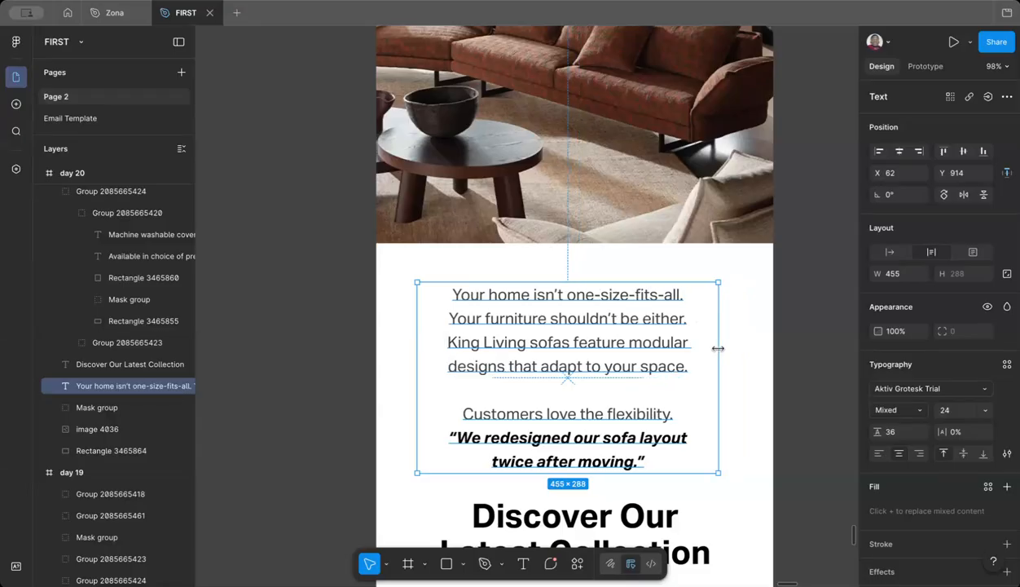
left_click(899, 151)
left_click(802, 343)
Step: Examine the day 20 product cards, including the first card's dark text panel, alongside day 19 and the brand identity notes
scroll(802, 343, "down", 5)
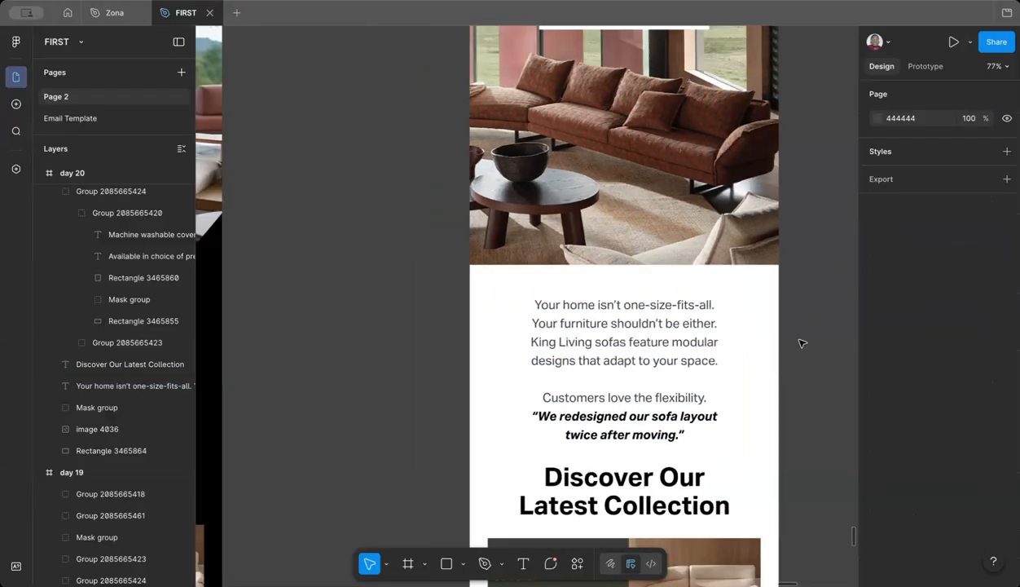
scroll(706, 381, "down", 3)
scroll(706, 380, "up", 3)
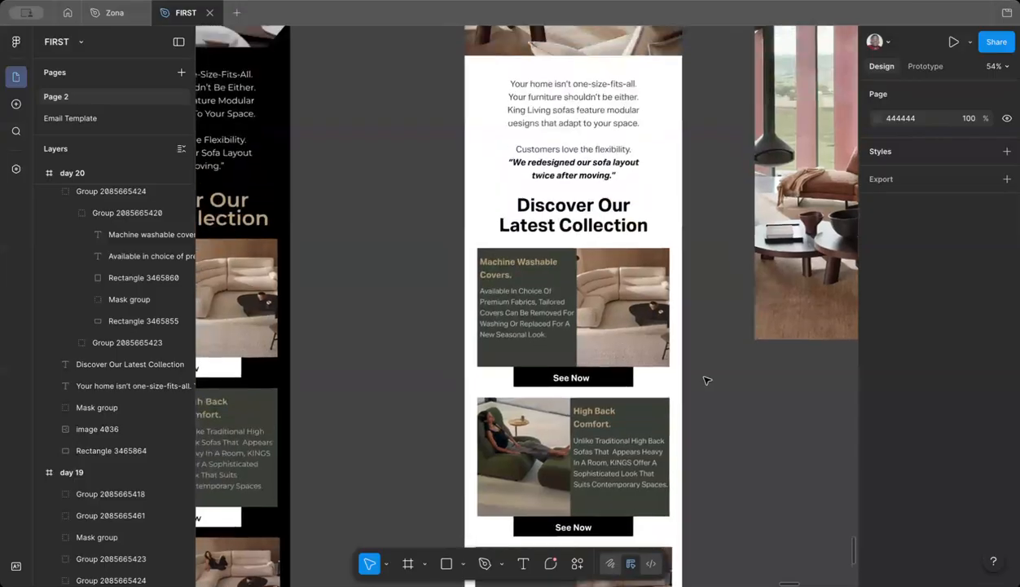
scroll(687, 368, "down", 5)
scroll(687, 368, "up", 5)
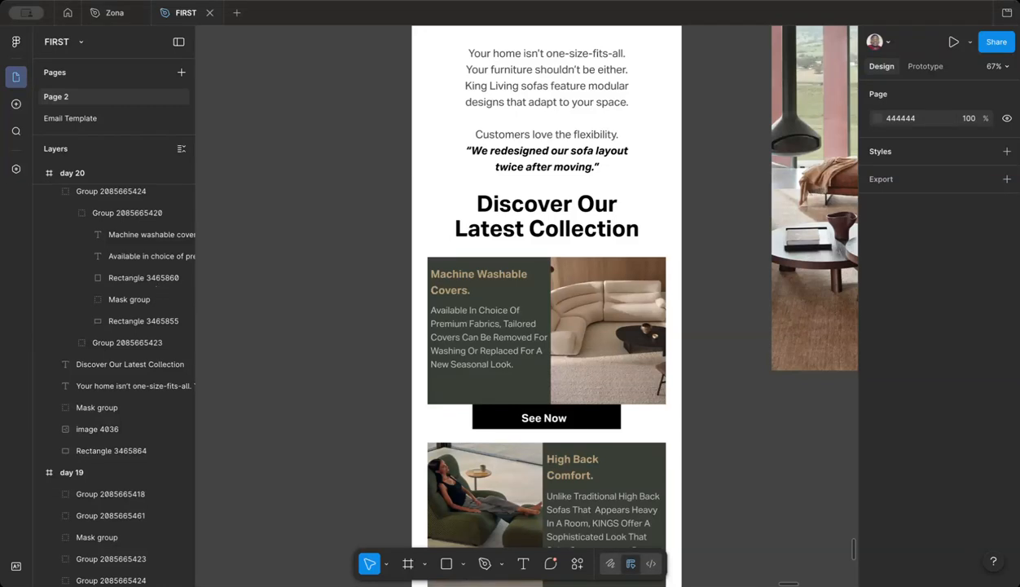
left_click(501, 387, "super")
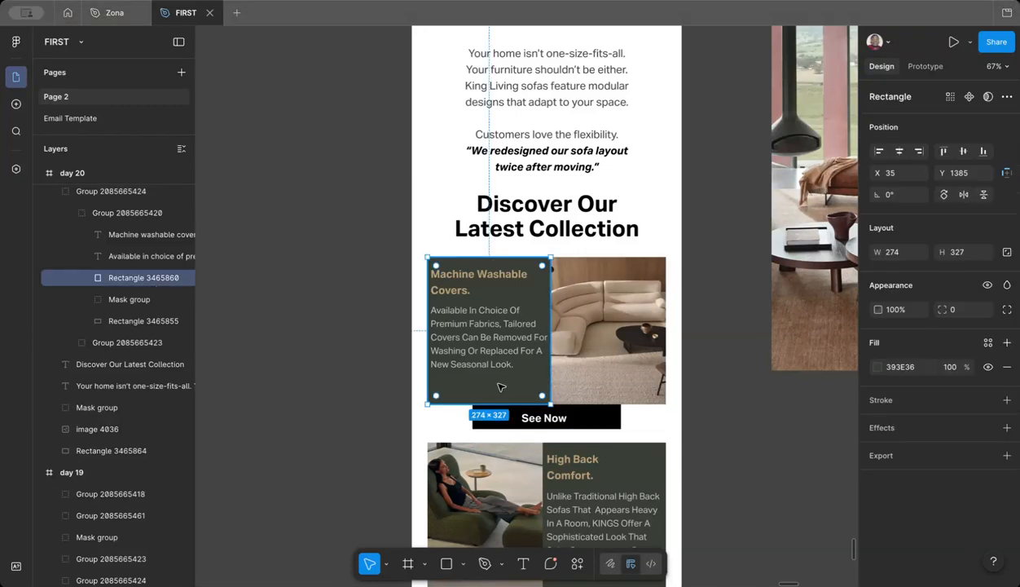
scroll(501, 387, "up", 5)
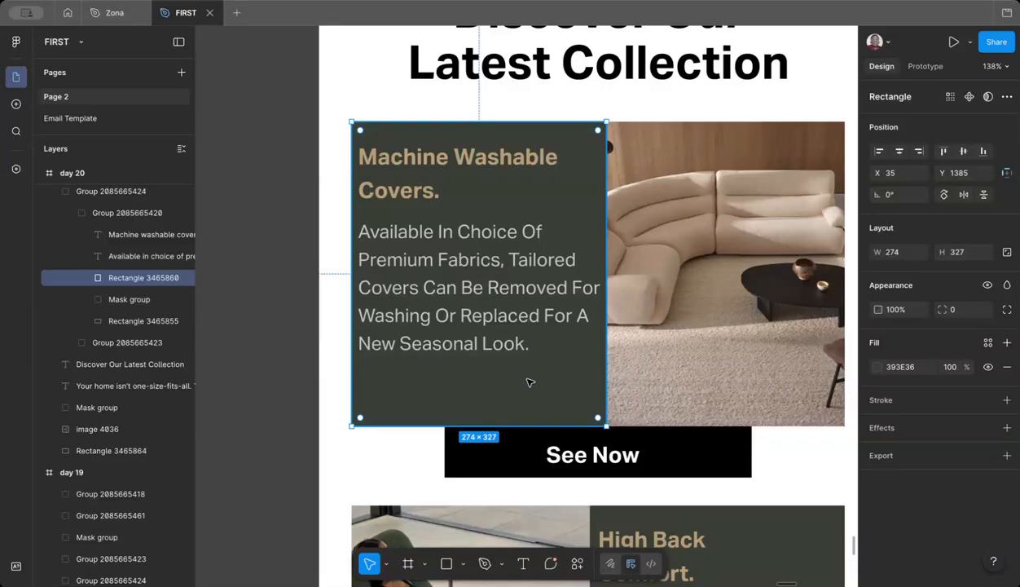
scroll(530, 383, "down", 10)
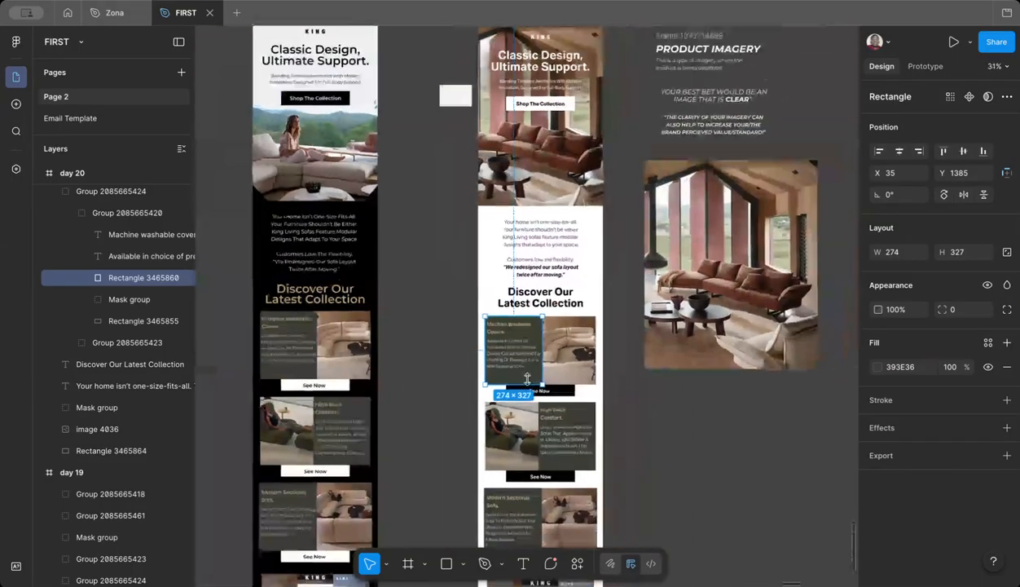
scroll(528, 381, "up", 3)
scroll(528, 380, "right", 2)
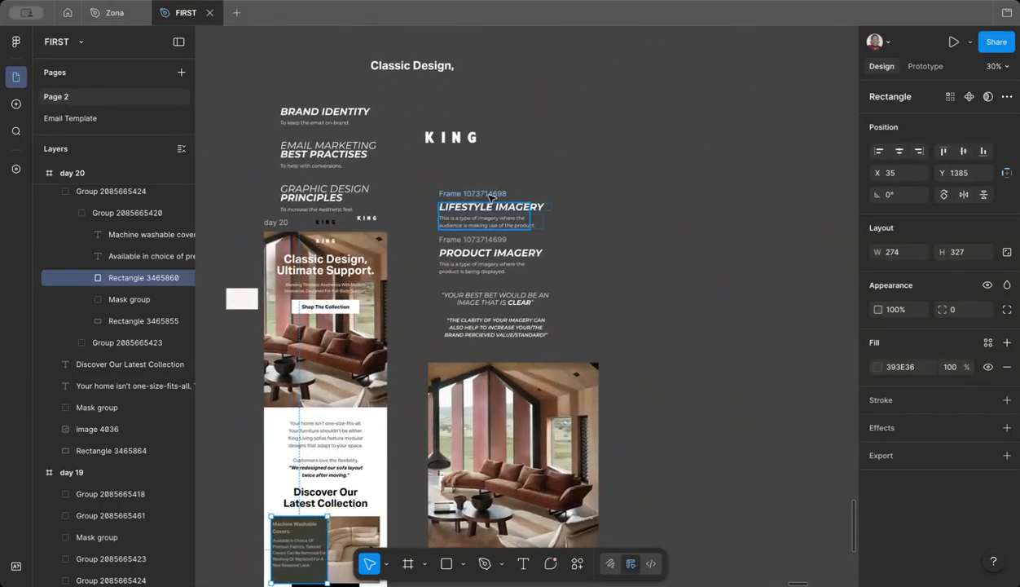
scroll(528, 242, "left", 4)
scroll(528, 242, "up", 1)
scroll(481, 170, "up", 8)
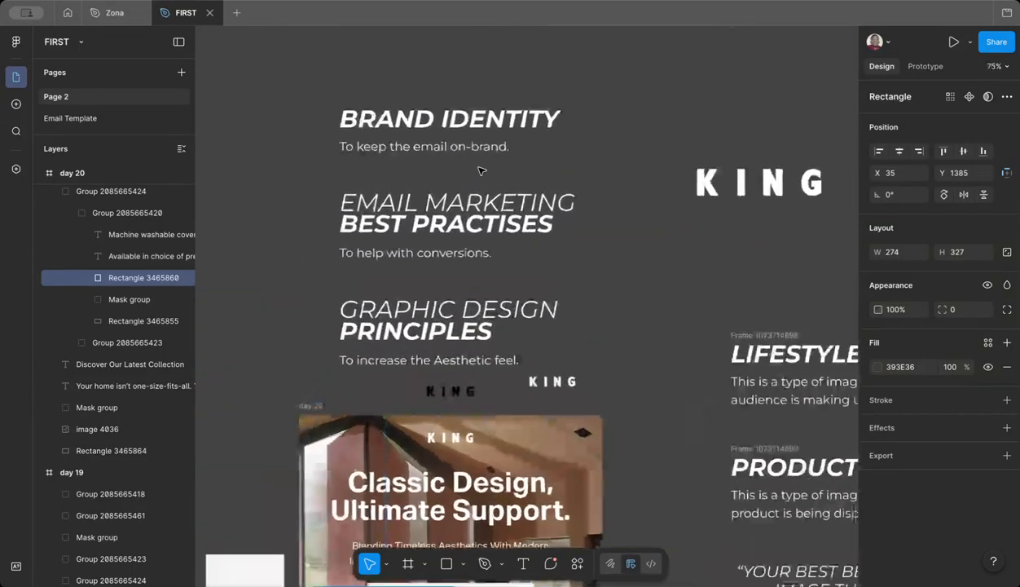
scroll(524, 185, "down", 2)
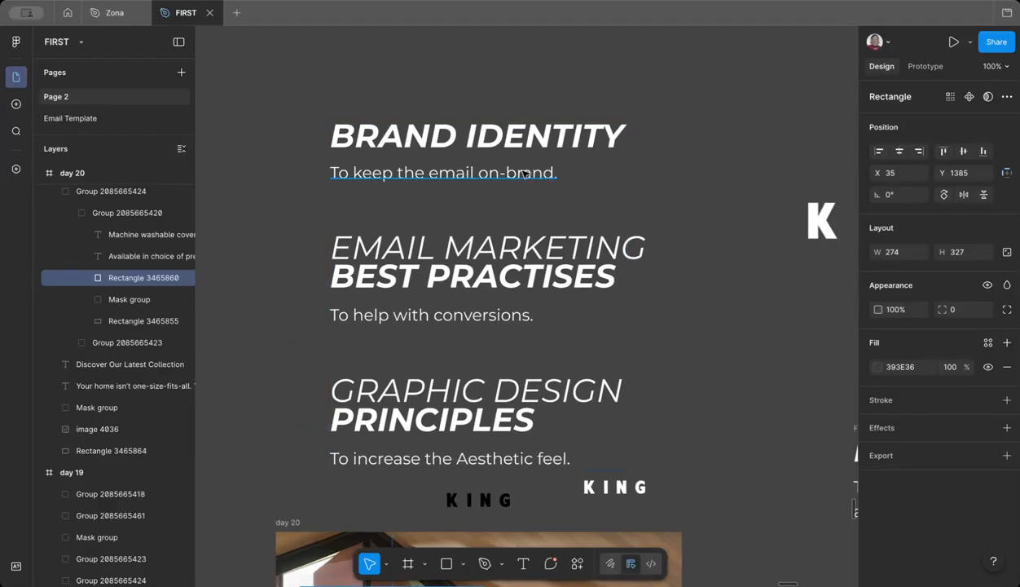
double_click(575, 172, "super")
left_click(575, 172)
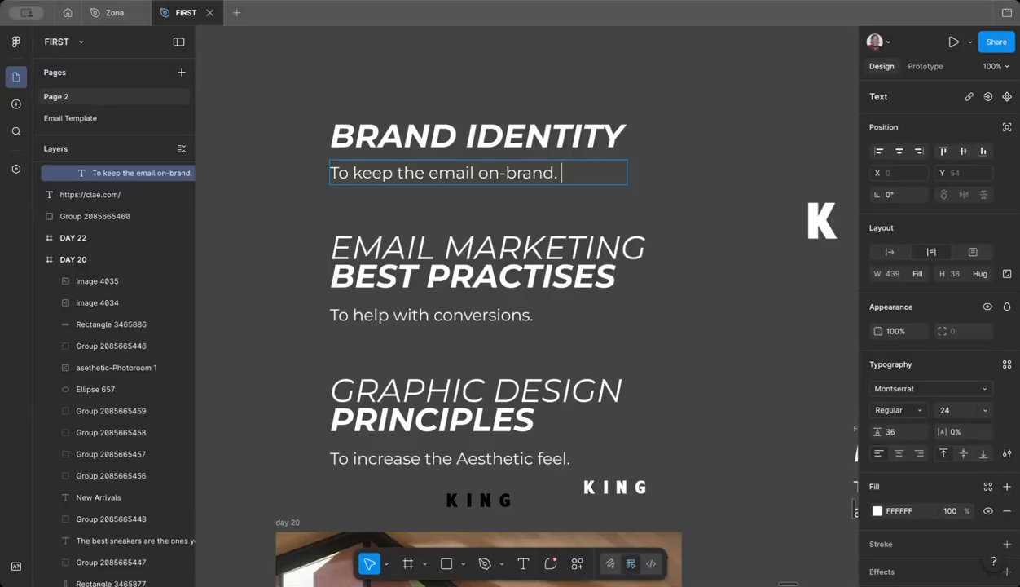
type("Color used,")
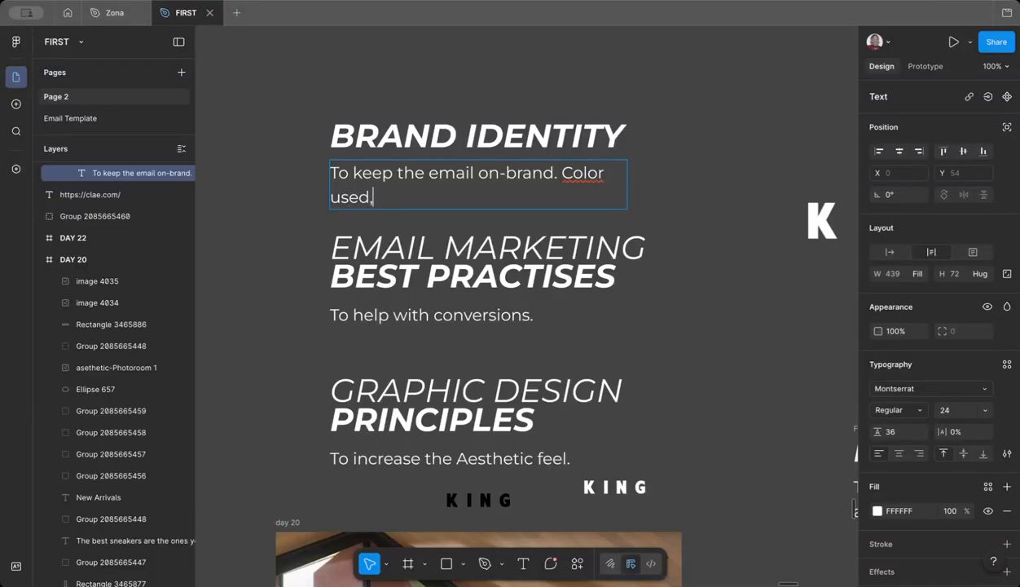
key("BackSpace")
key("BackSpace")
key("BackSpace")
key("BackSpace")
key("BackSpace")
key("BackSpace")
key("BackSpace")
key("BackSpace")
key("BackSpace")
key("BackSpace")
key("BackSpace")
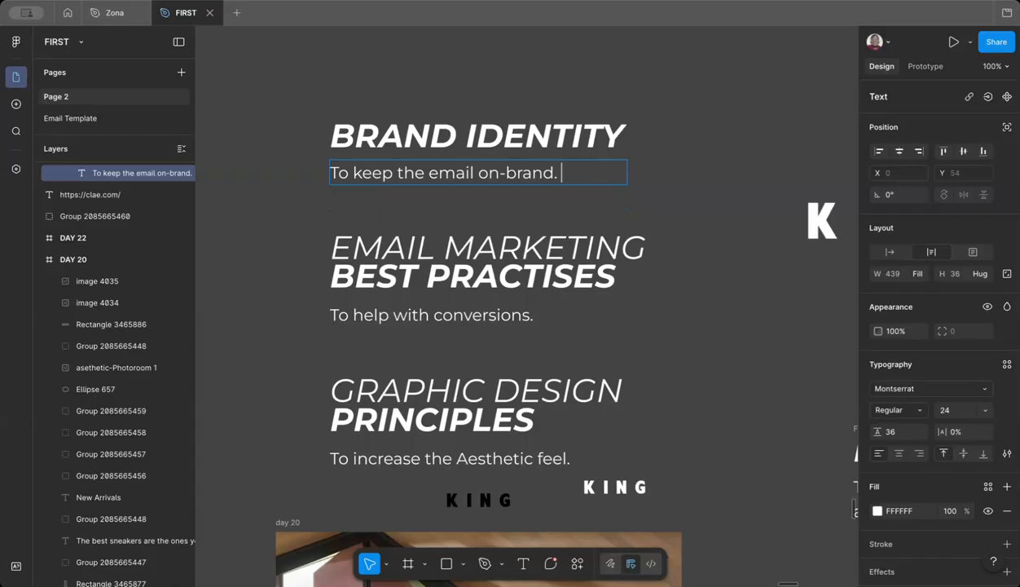
left_click(732, 167)
left_click(732, 168)
Step: Ungroup the Brand Identity, Email Marketing and Graphic Design notes and wrap them in one vertical auto layout frame
left_click(584, 147)
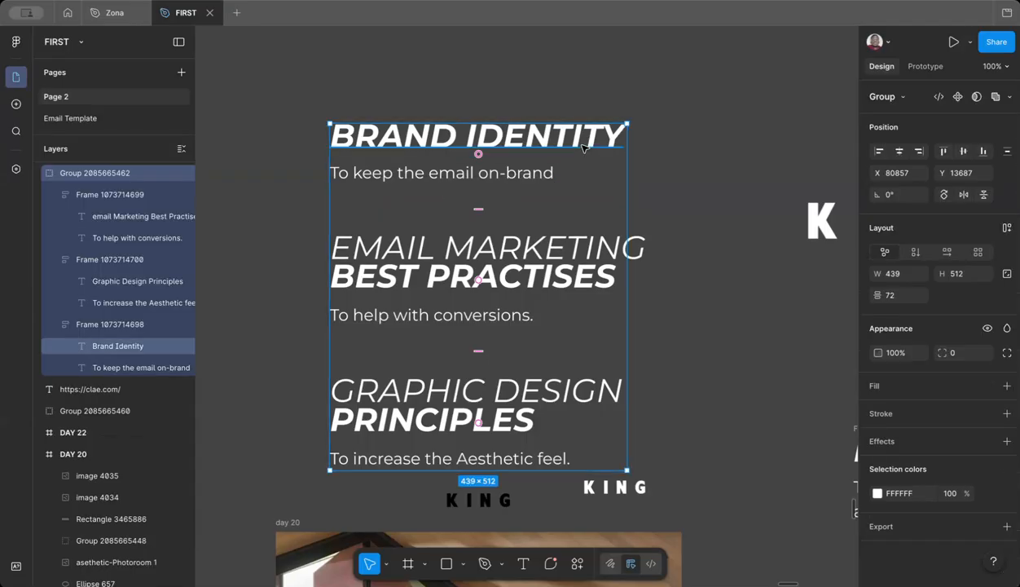
key("super+shift+g")
key("shift+a")
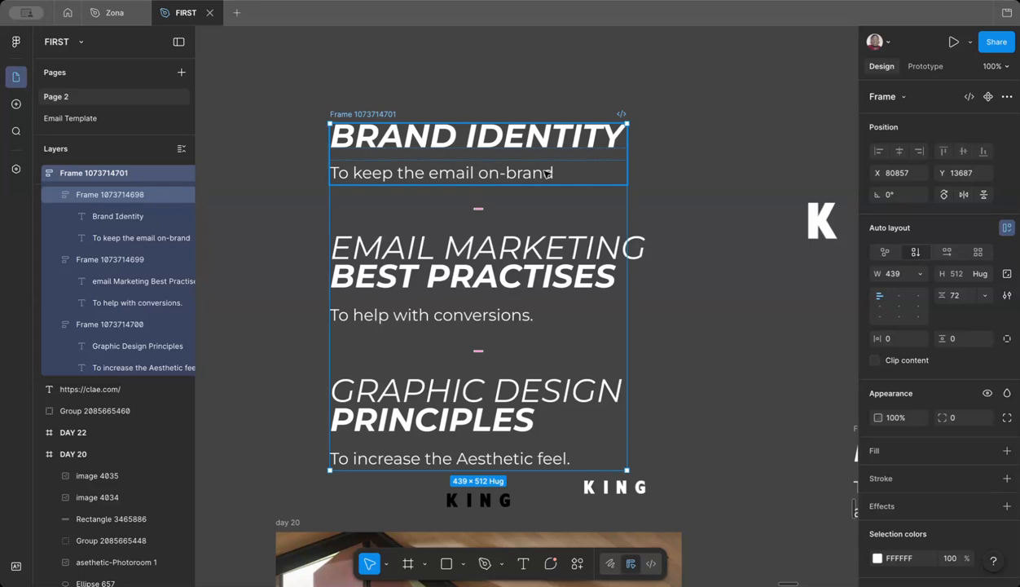
Step: Add "Color, Typography, Imagery, etc." after "To keep the email on-brand." in the Brand Identity note
left_click(545, 172)
double_click(584, 169)
left_click(584, 172)
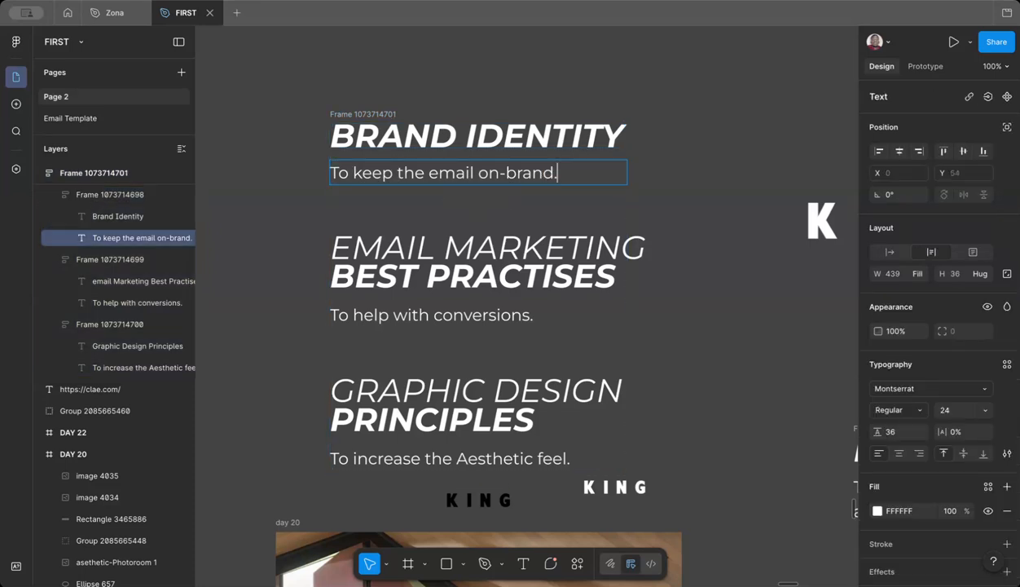
type("Color, T")
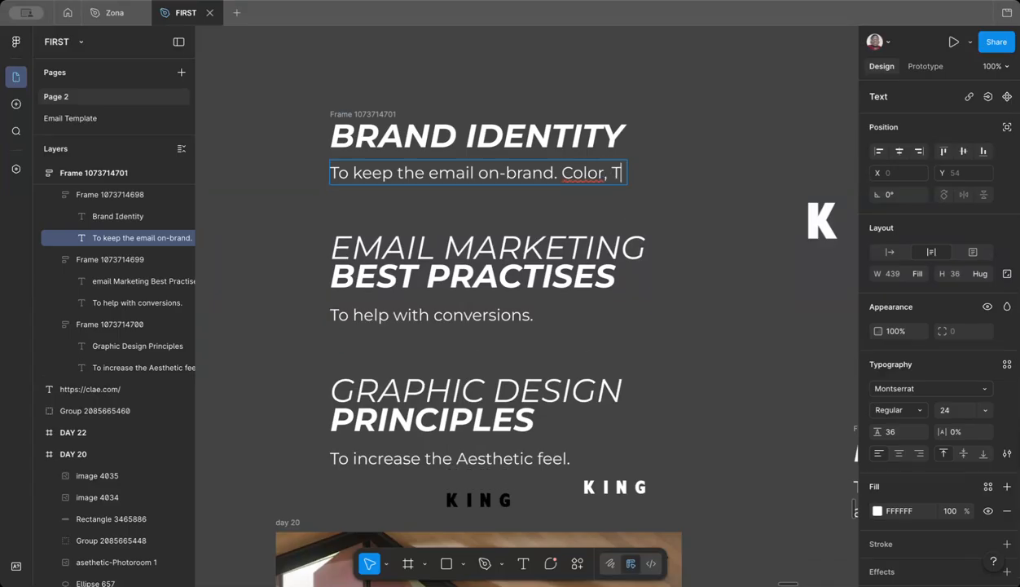
type("yp")
key("BackSpace")
type("o")
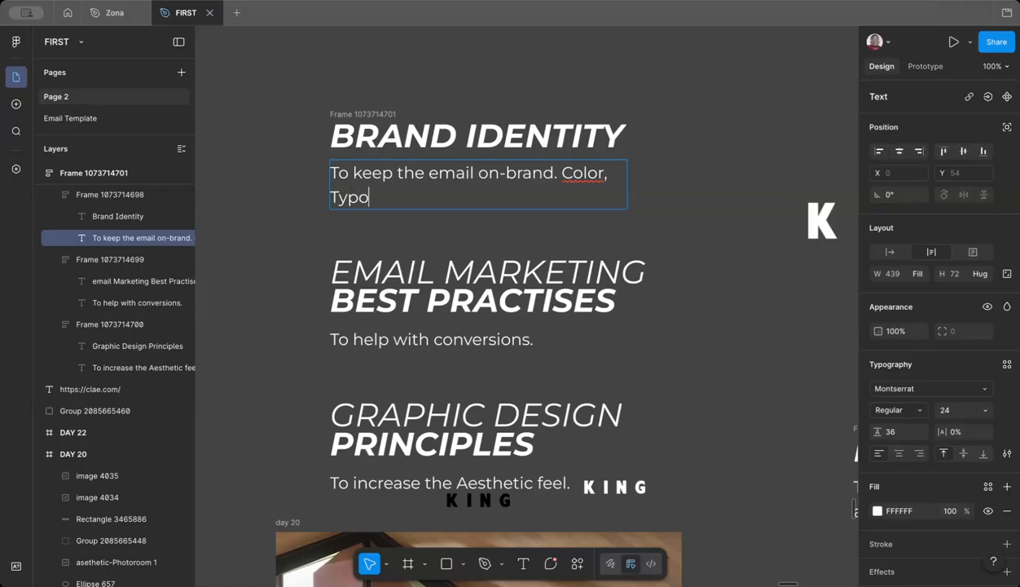
type("graphy, Imagery")
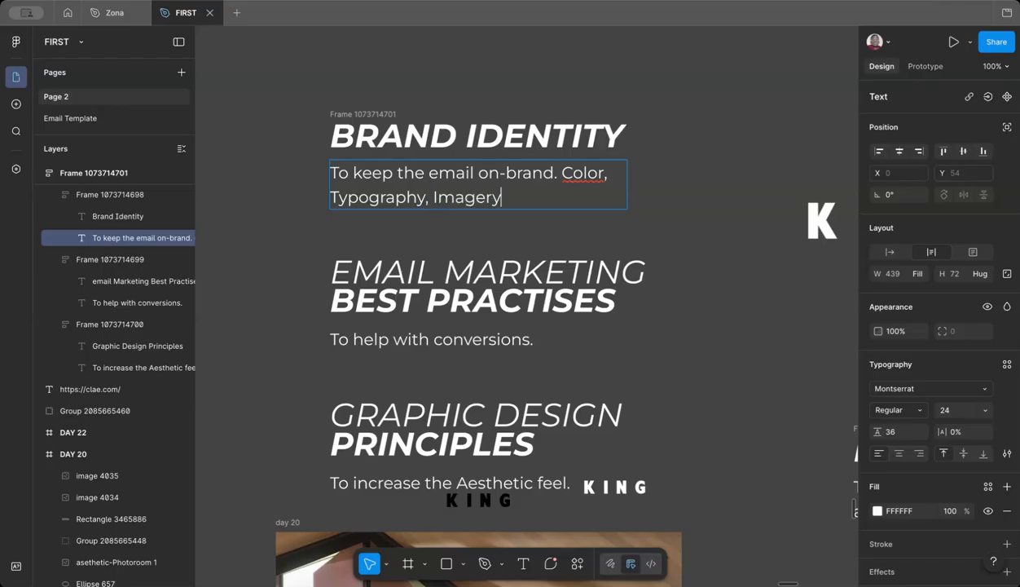
type(", etc")
left_click(680, 168)
left_click(682, 169)
Step: Move the frame of three notes higher above the day 20 email, clear of the logos, and group it
scroll(682, 169, "down", 5)
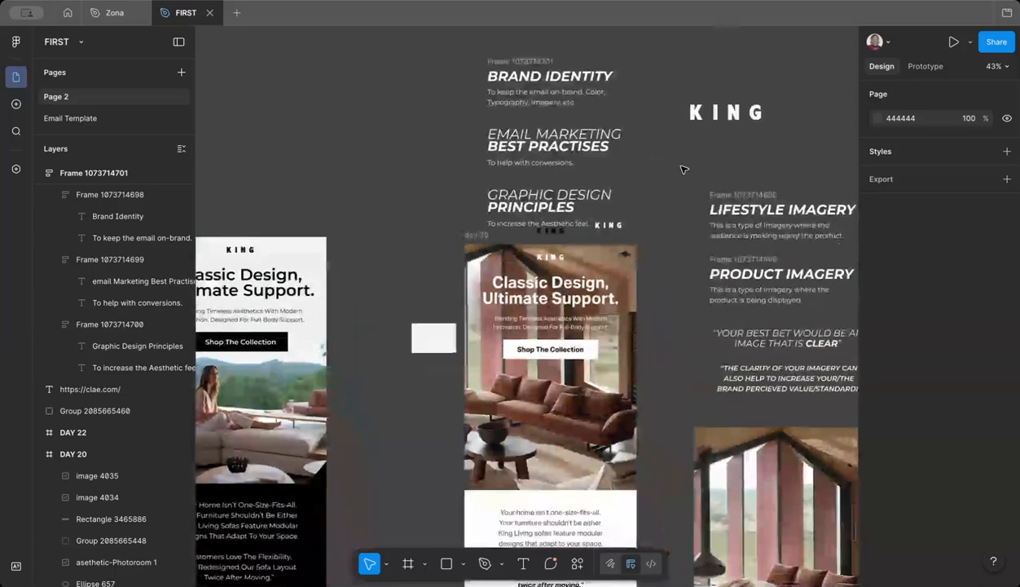
scroll(679, 171, "up", 1)
scroll(677, 171, "up", 2)
left_click_drag(534, 217, 533, 149)
key("ctrl+g")
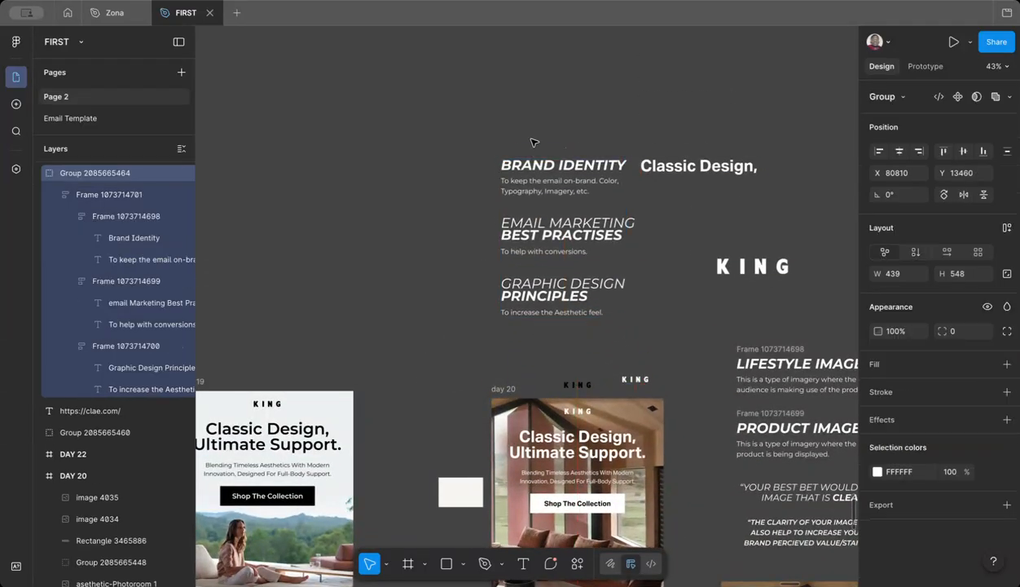
left_click(660, 245)
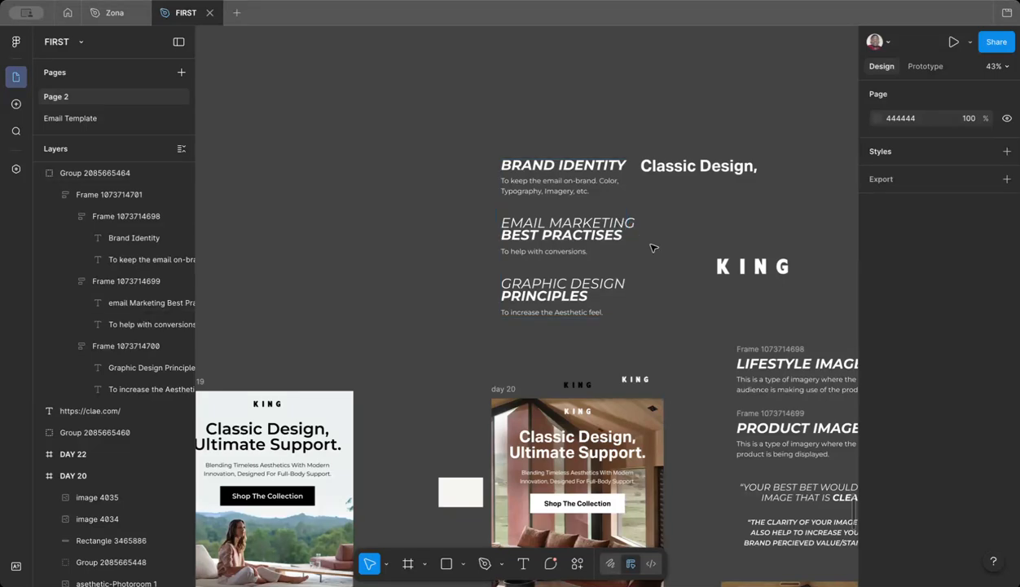
Step: Duplicate the off-white F7F5F1 swatch and place the copy beside the "Machine Washable Covers" card
scroll(652, 248, "down", 10)
scroll(697, 308, "up", 3)
scroll(611, 236, "down", 4)
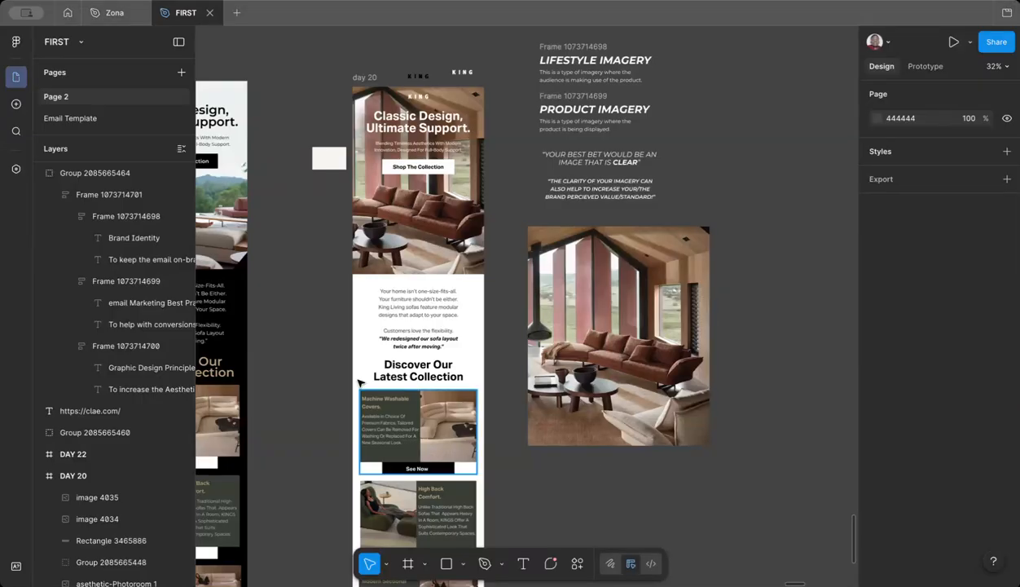
left_click(335, 158)
left_click_drag(335, 159, 326, 454)
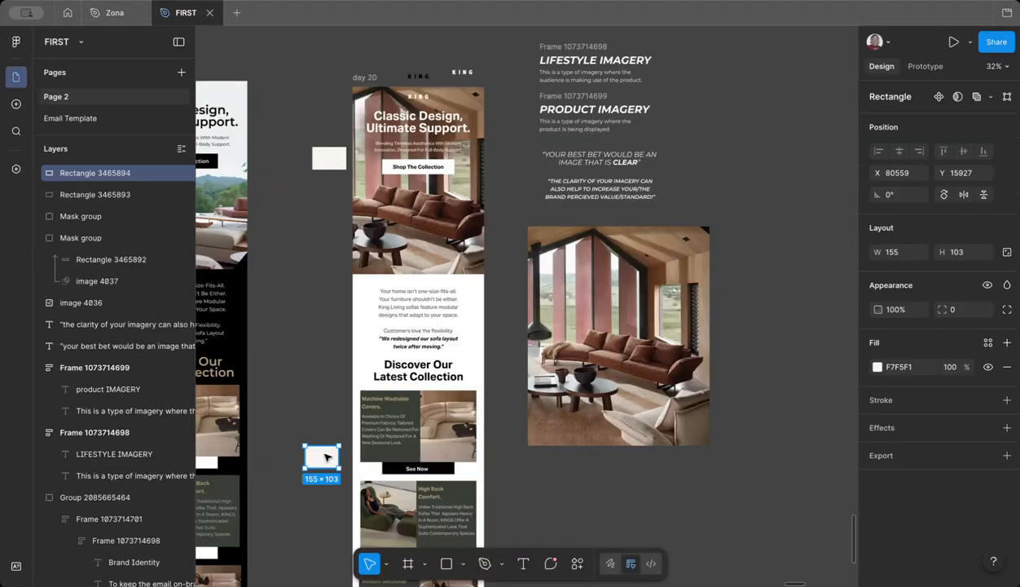
scroll(326, 455, "up", 8)
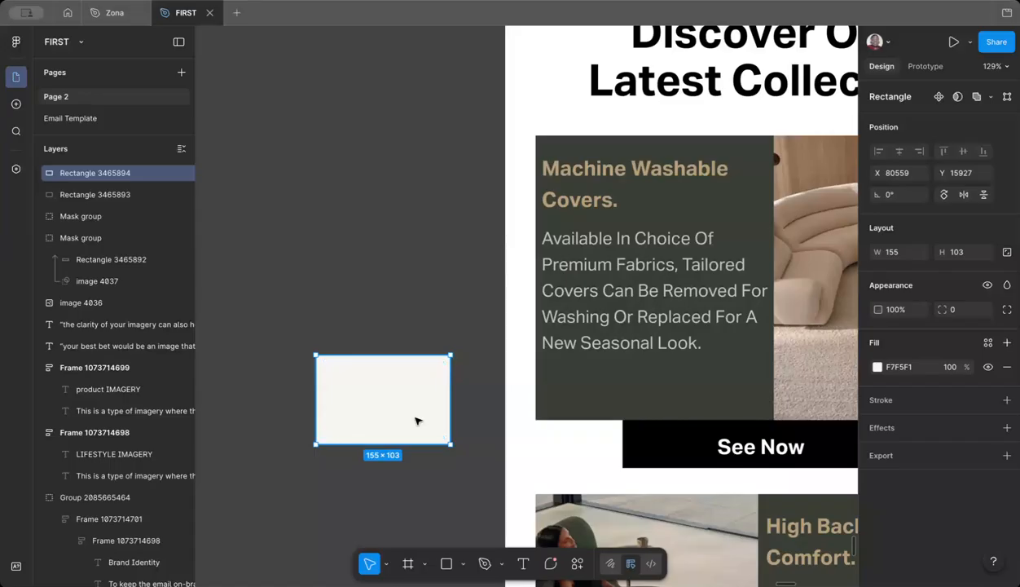
left_click_drag(418, 420, 427, 325)
Step: Fill the "Machine Washable Covers" text panel with the off-white F7F5F1 sampled from the swatch beside it
scroll(428, 326, "right", 2)
left_click(529, 431, "super")
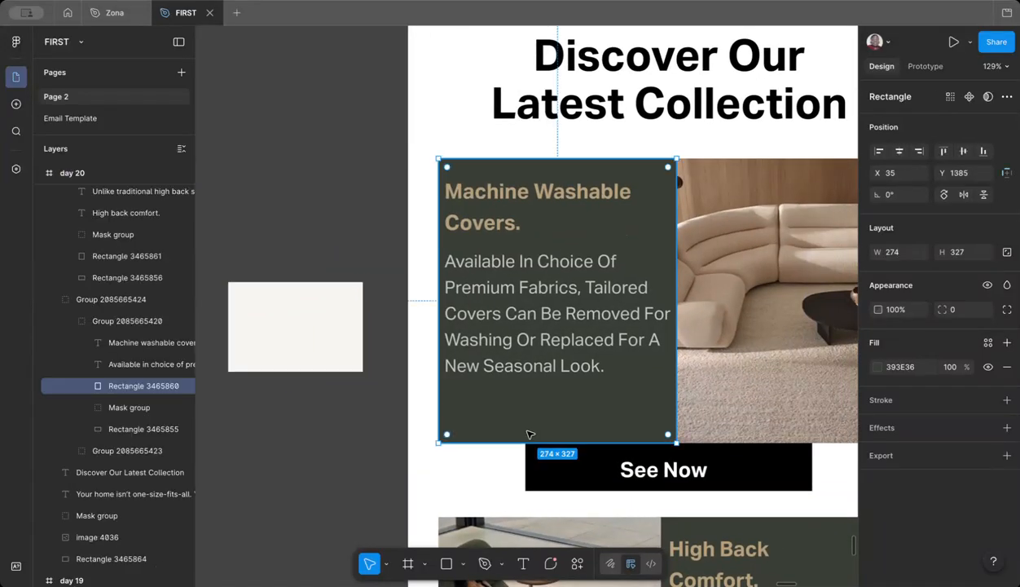
left_click(878, 367)
left_click(715, 443)
left_click(371, 328)
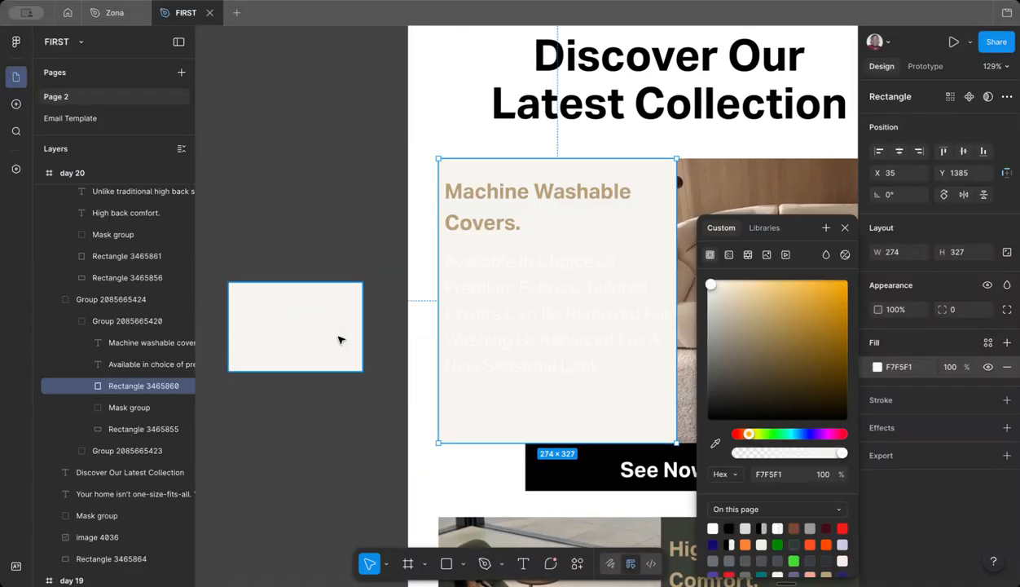
Step: Change both the heading and the description colours on the "Machine Washable Covers" card to black
left_click(488, 219)
left_click(615, 353, "shift")
scroll(938, 326, "down", 5)
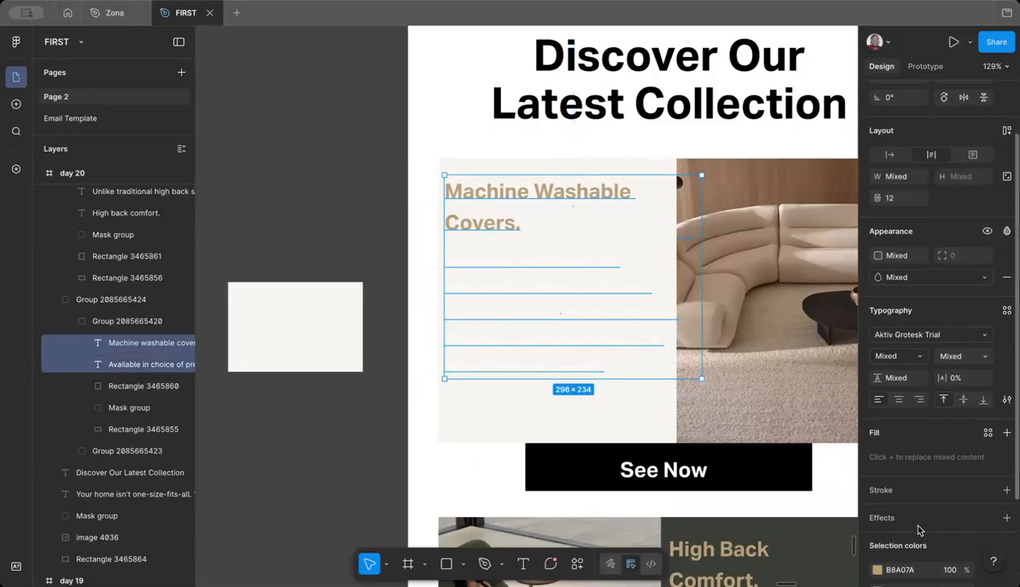
left_click(901, 485)
type("0")
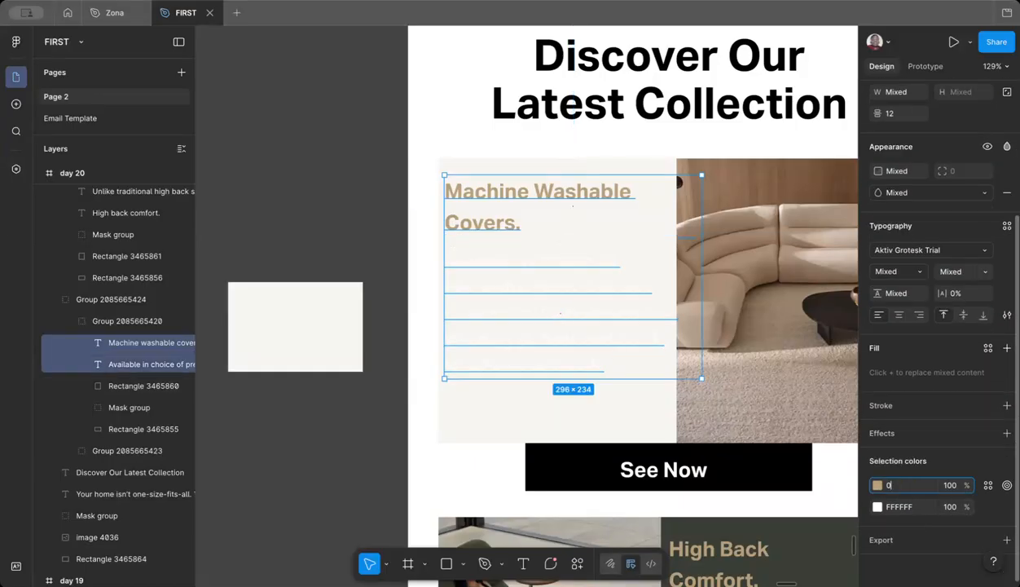
left_click(901, 508)
type("0")
key("Return")
left_click(377, 243)
Step: Review the recoloured "Machine Washable Covers" card and its "See Now" button, both close up and within the whole email
scroll(377, 243, "down", 5, "ctrl")
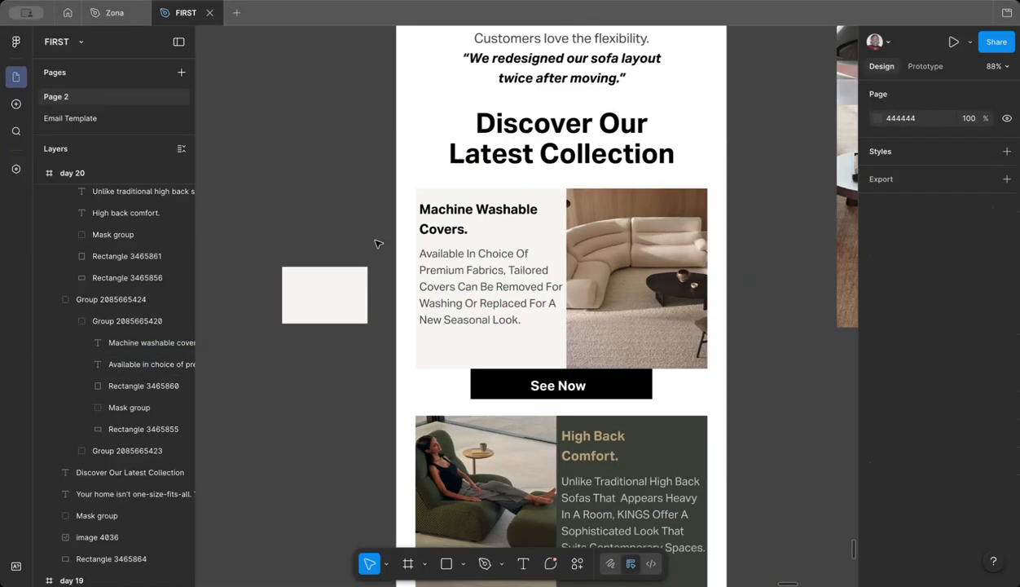
scroll(439, 274, "up", 1, "ctrl")
scroll(439, 274, "up", 5, "ctrl")
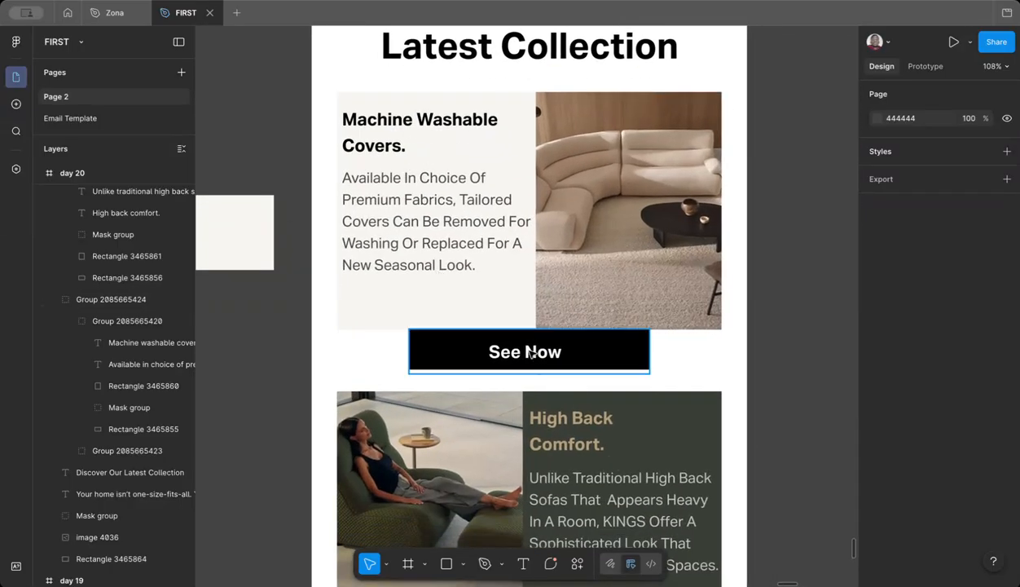
left_click(530, 353)
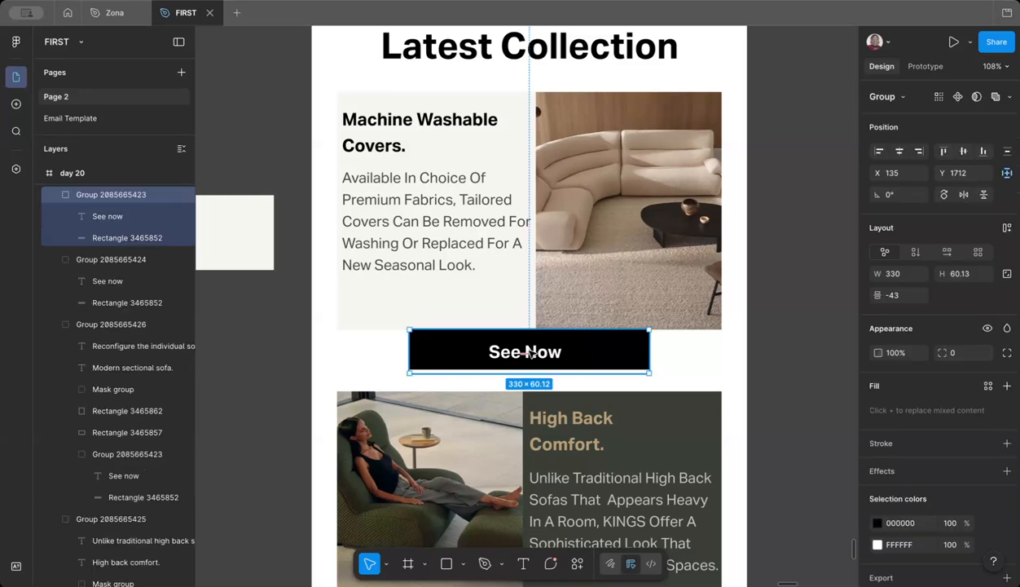
left_click(268, 356)
scroll(268, 357, "up", 1)
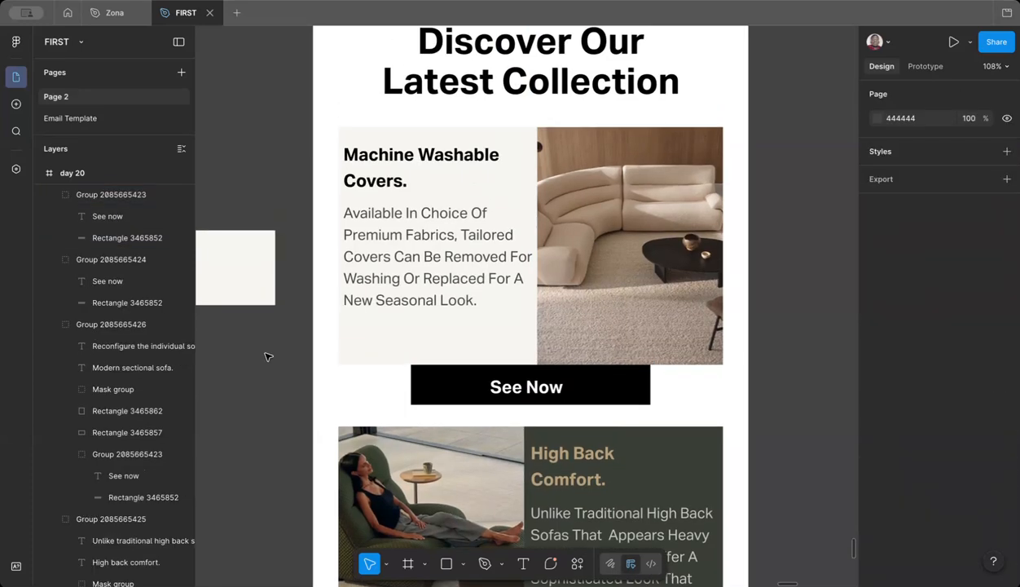
scroll(268, 356, "down", 5)
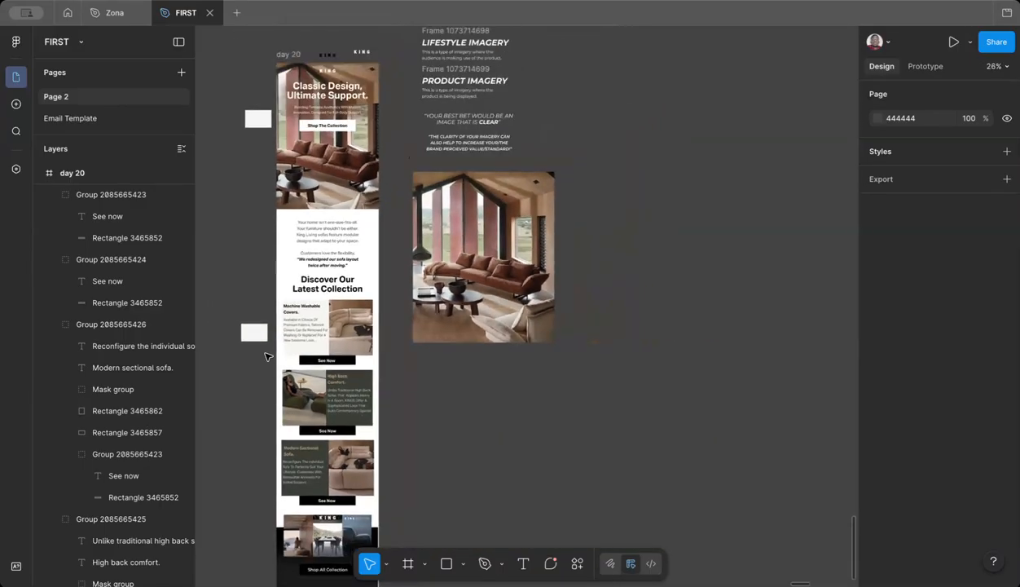
scroll(269, 356, "up", 5)
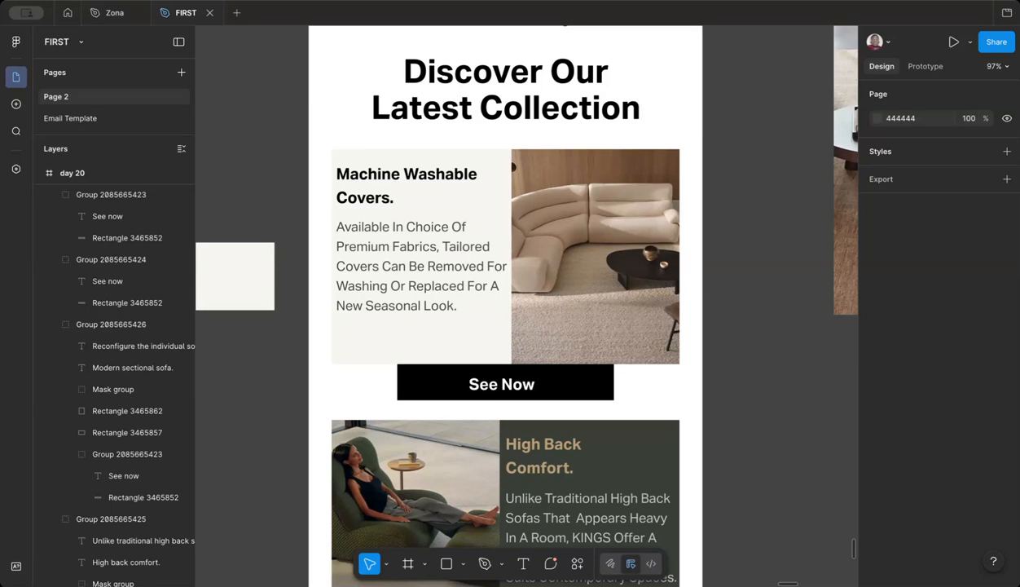
Step: Set the "Machine Washable Covers" heading to the Light weight and move it down closer to the description
left_click(488, 335)
scroll(390, 187, "up", 5, "ctrl")
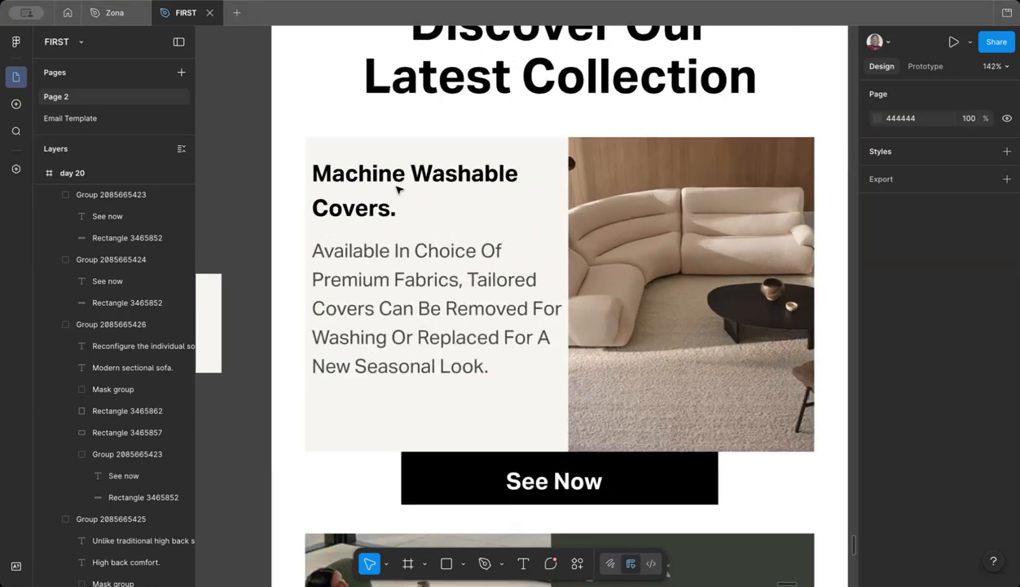
double_click(381, 188)
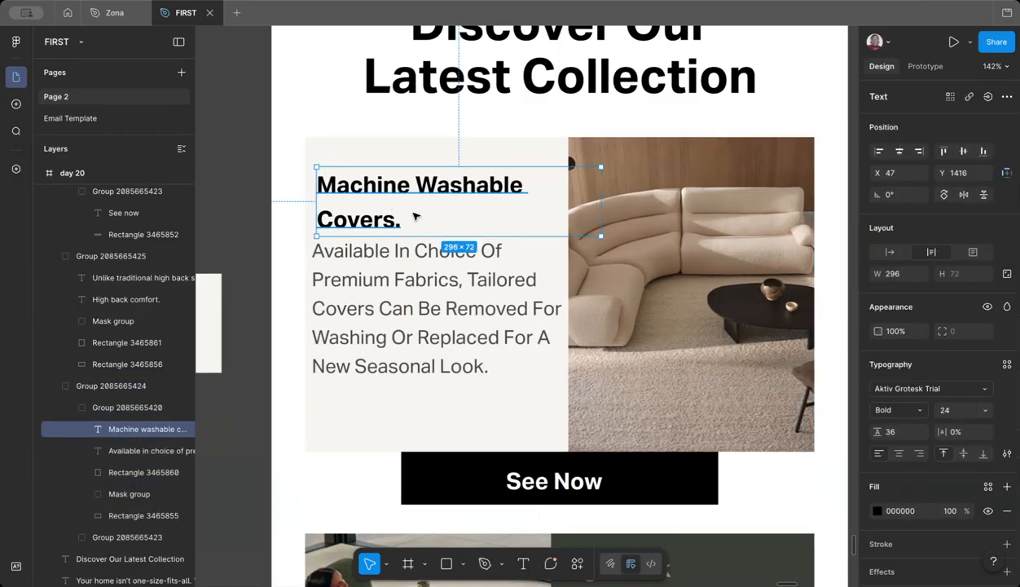
left_click(897, 410)
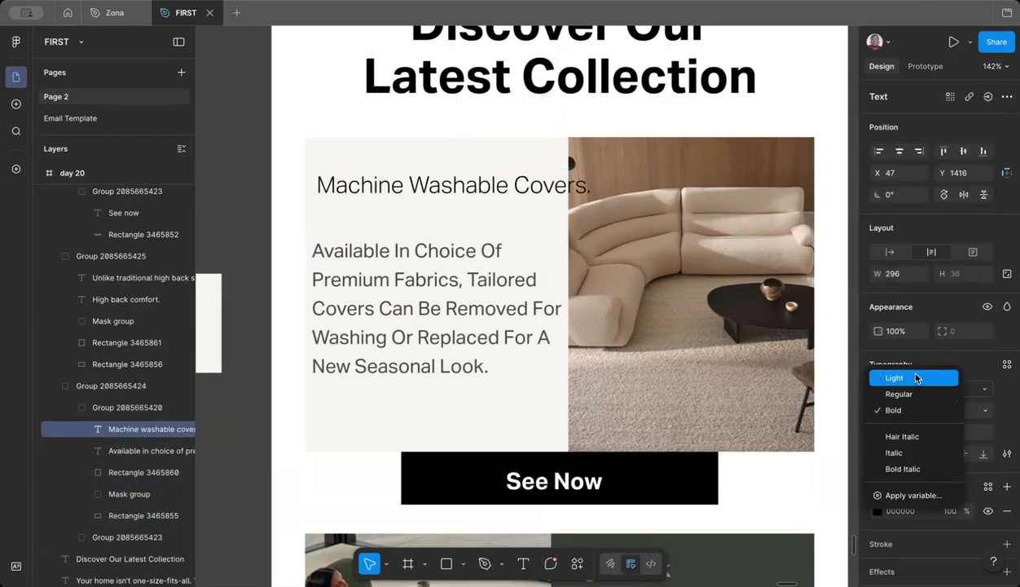
left_click(916, 377)
left_click_drag(467, 197, 462, 219)
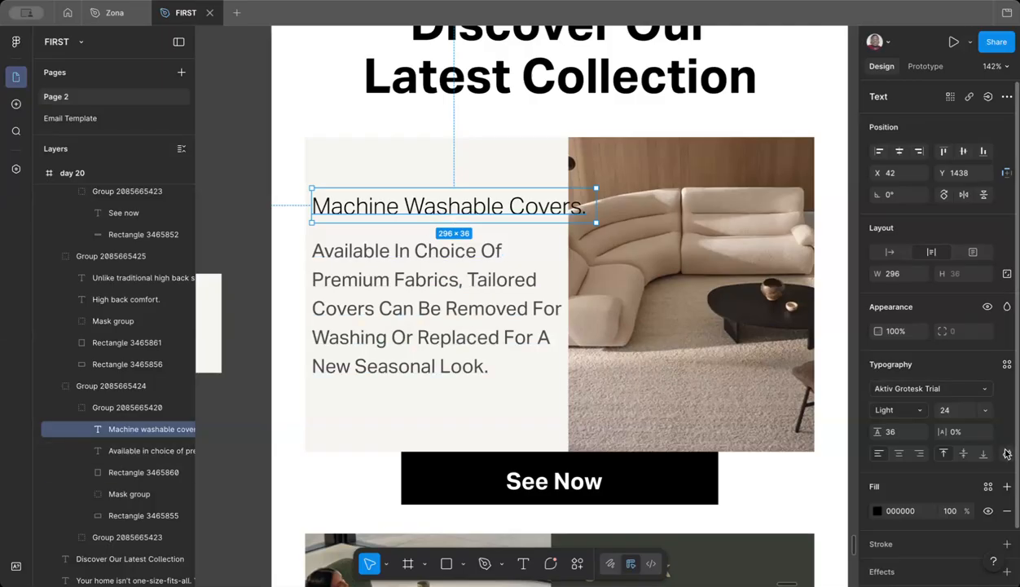
Step: Set the "Machine Washable Covers" heading in uppercase Bold and move it up clear of the description
left_click(1007, 453)
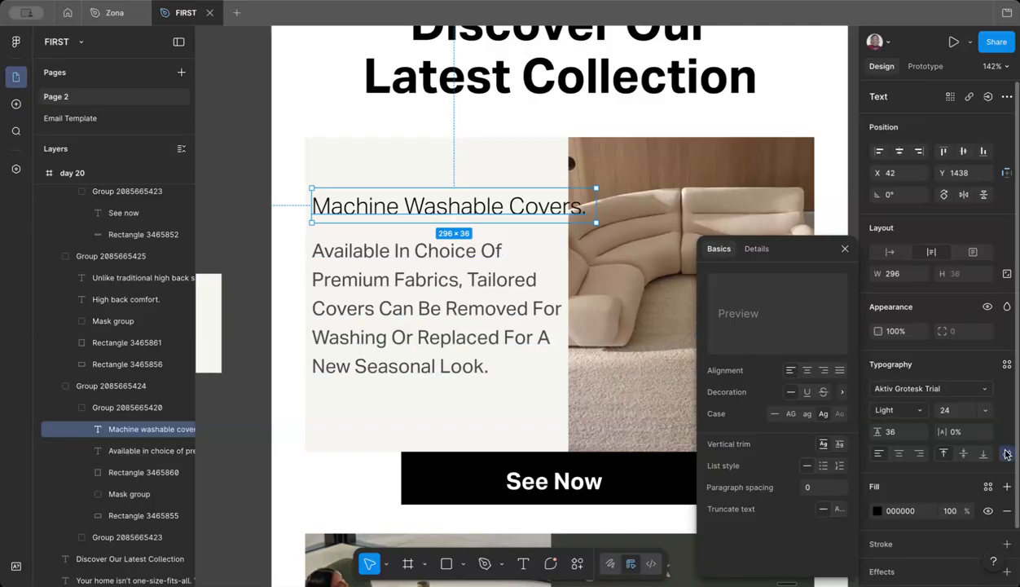
left_click(791, 414)
left_click(845, 248)
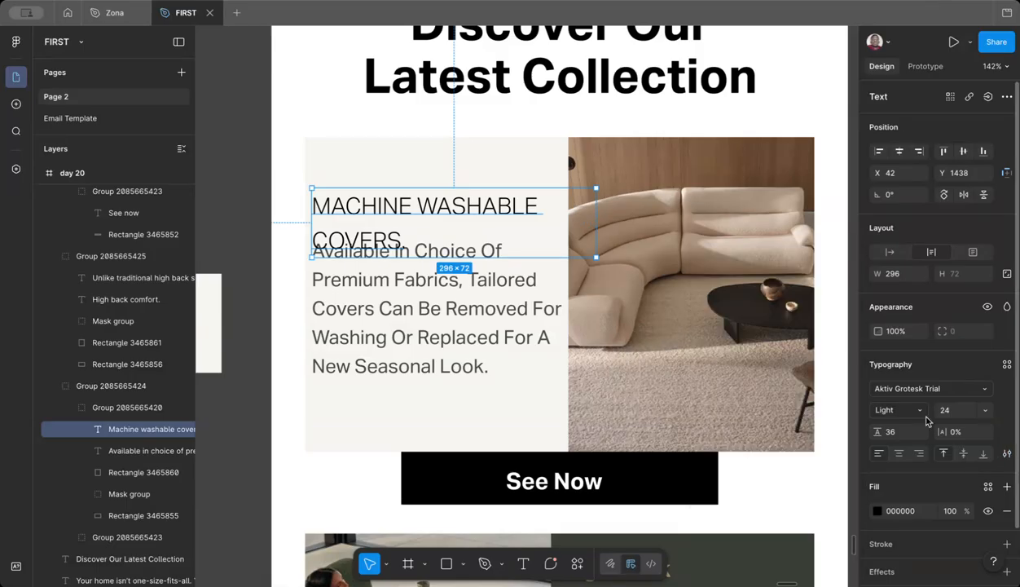
left_click(912, 410)
left_click(893, 442)
left_click_drag(436, 221, 437, 190)
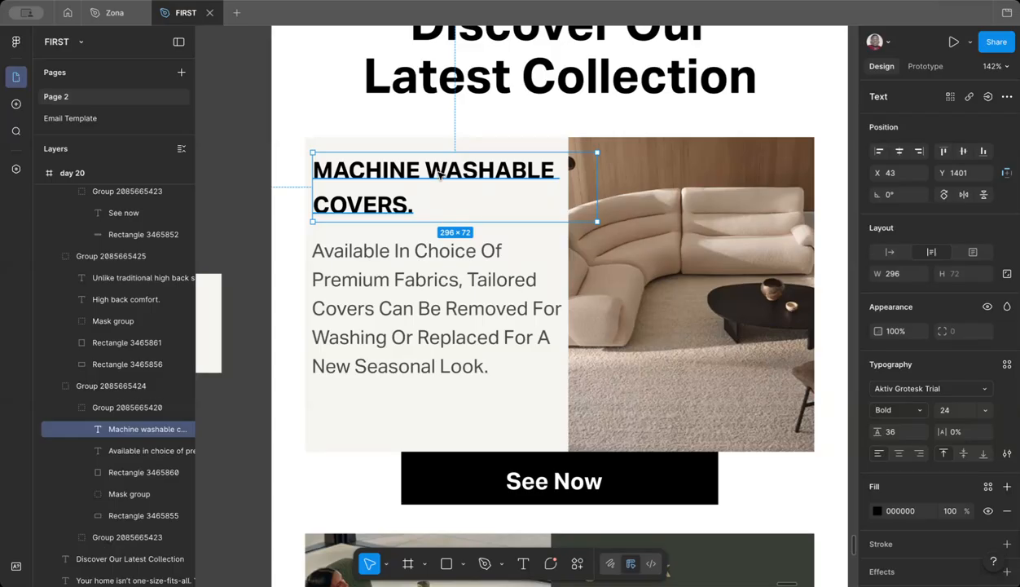
Step: Set only the word "WASHABLE" in the card heading to the Italic style
double_click(440, 174)
left_click(422, 171)
double_click(430, 172)
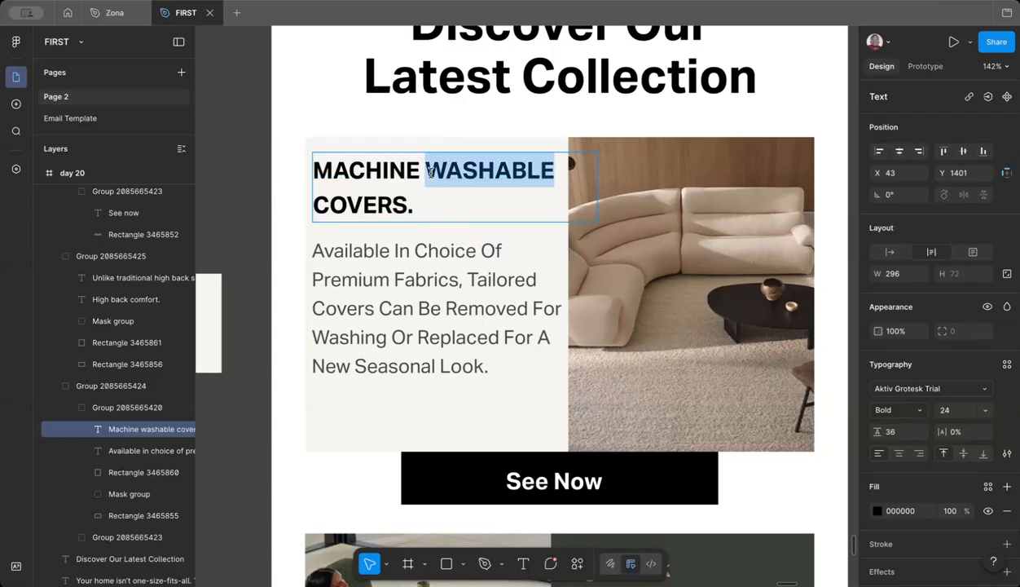
left_click(904, 411)
left_click(922, 453)
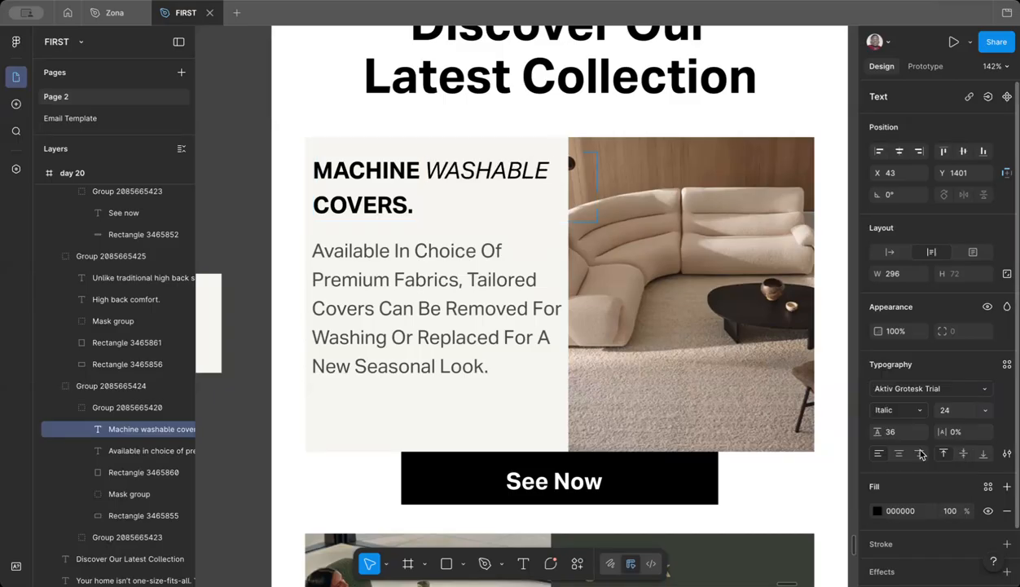
key("Escape")
Step: Set the heading's line height to 30 and shift it inward to about X 54, Y 1405
left_click(899, 433)
type("30")
key("Return")
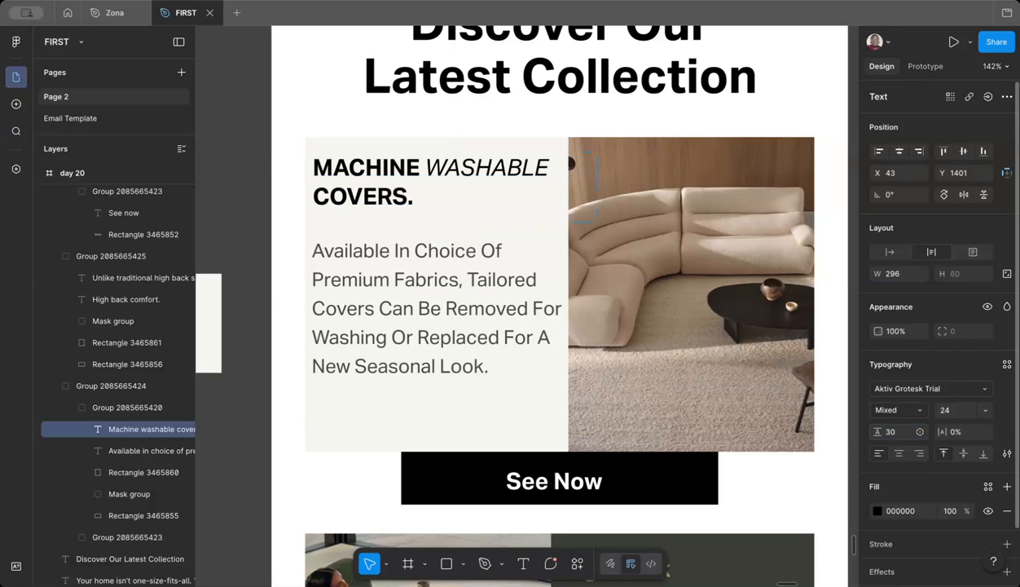
mouse_move(393, 185)
left_mouse_down()
mouse_move(387, 177)
mouse_move(404, 189)
left_mouse_up()
Step: Draw a rectangle of about 56 × 8 between the heading's two lines to gauge the gap, and delete it
scroll(358, 192, "up", 10)
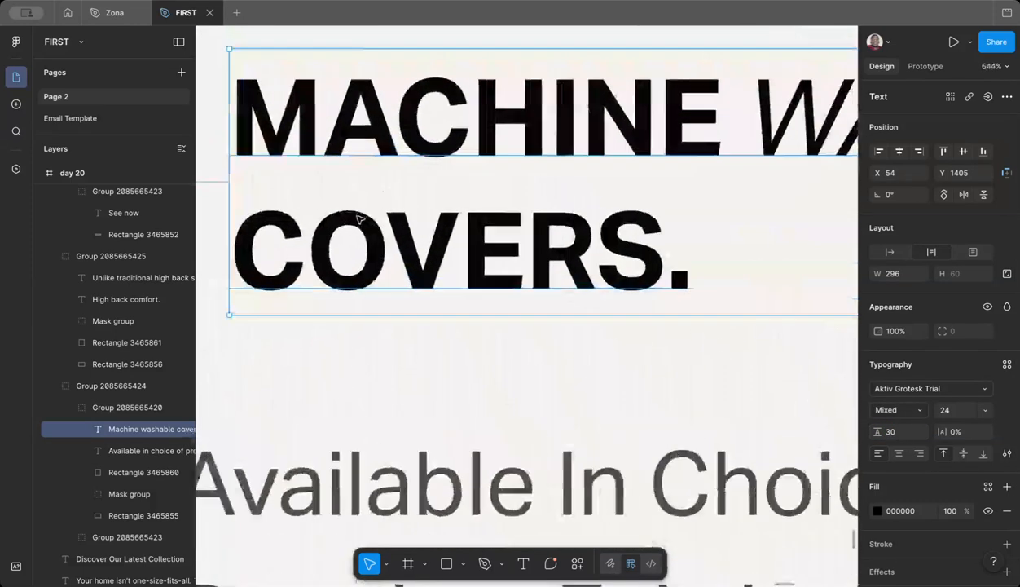
left_click(446, 563)
left_click_drag(318, 212, 645, 257)
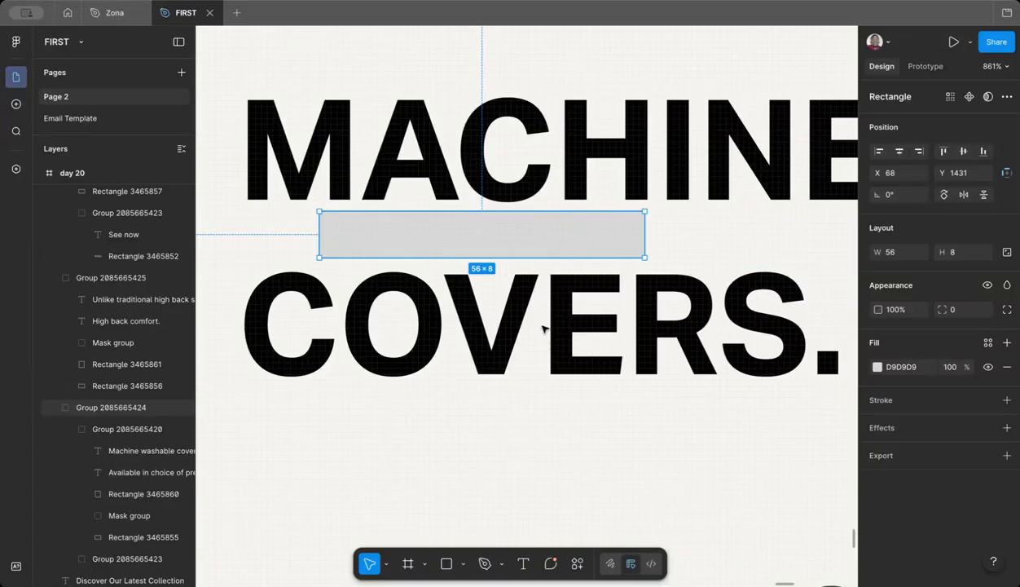
scroll(510, 231, "down", 5)
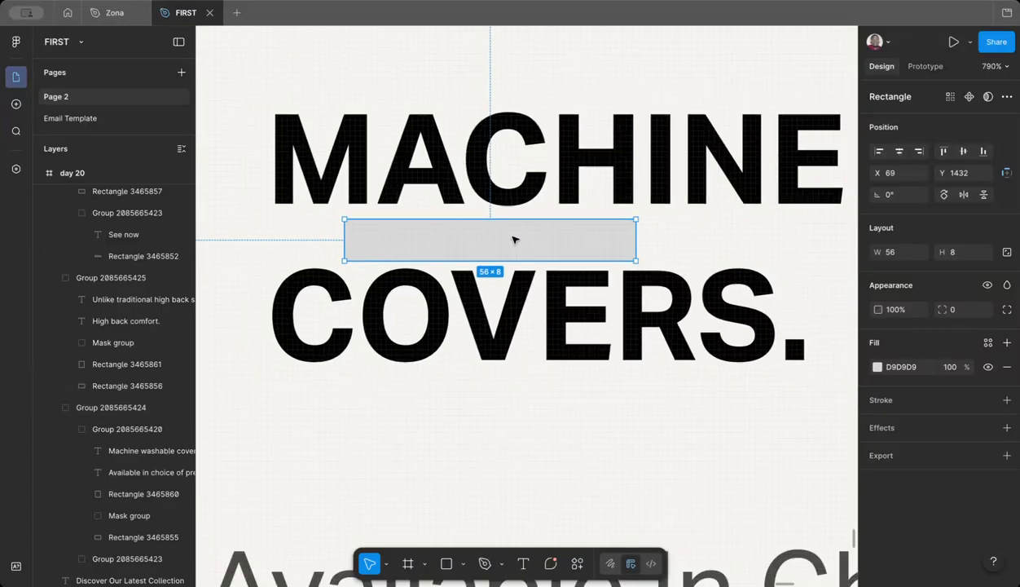
key("Delete")
scroll(514, 238, "down", 2)
Step: Try line heights of 20 and 26 on the "Machine Washable Covers" heading
left_click(493, 265)
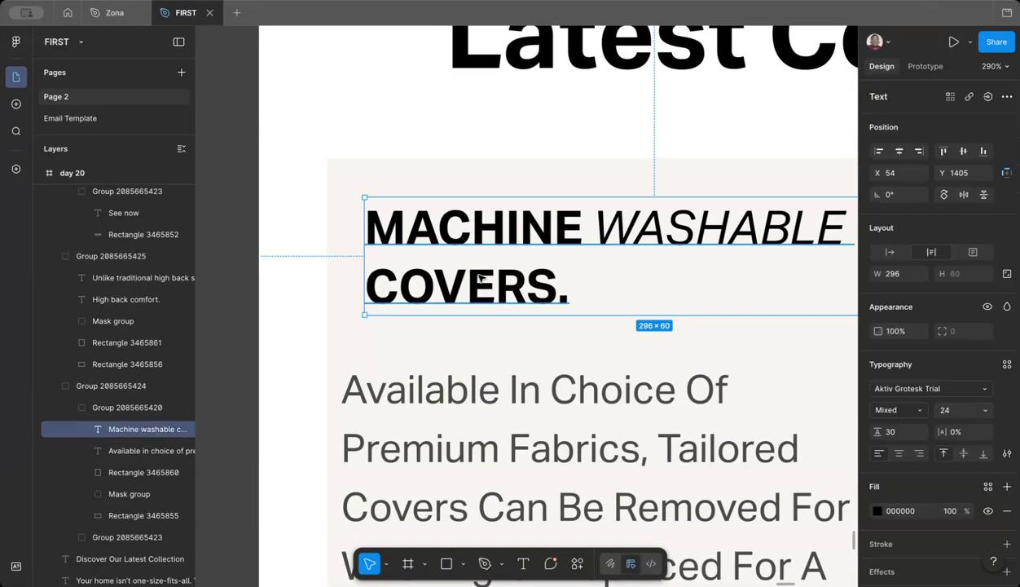
scroll(643, 356, "down", 2)
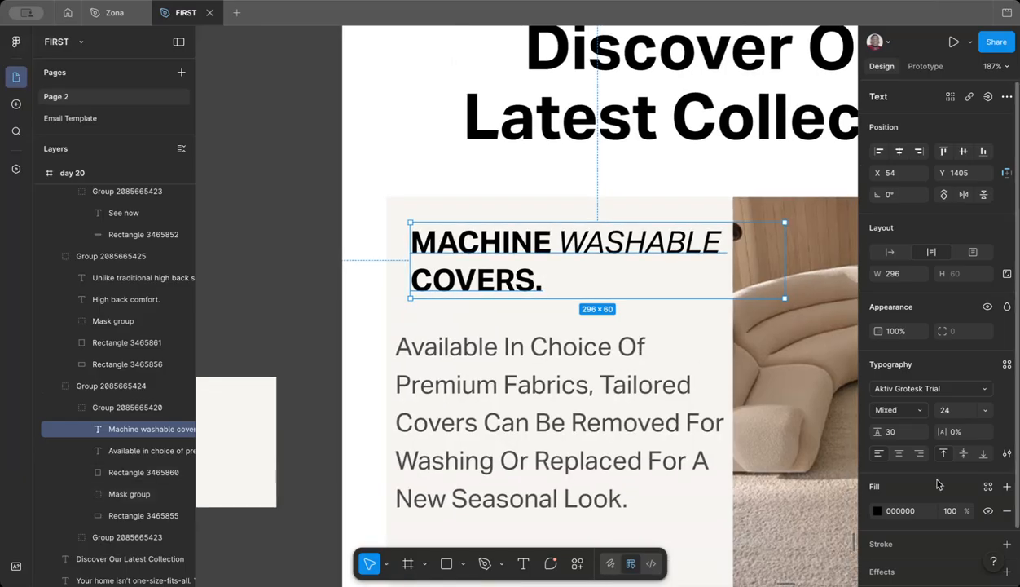
left_click(893, 431)
type("20")
key("Return")
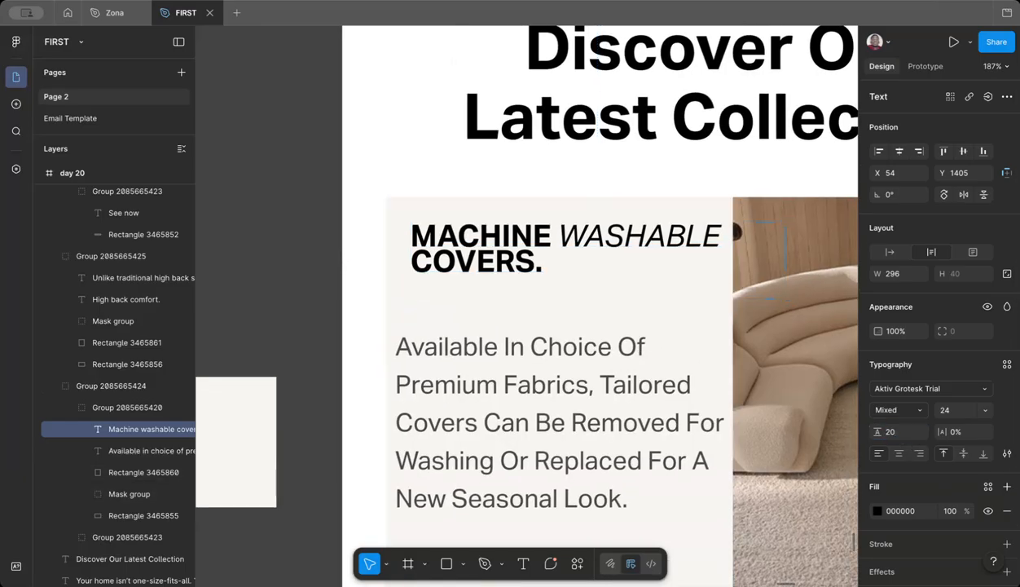
left_click(897, 431)
type("26")
key("Return")
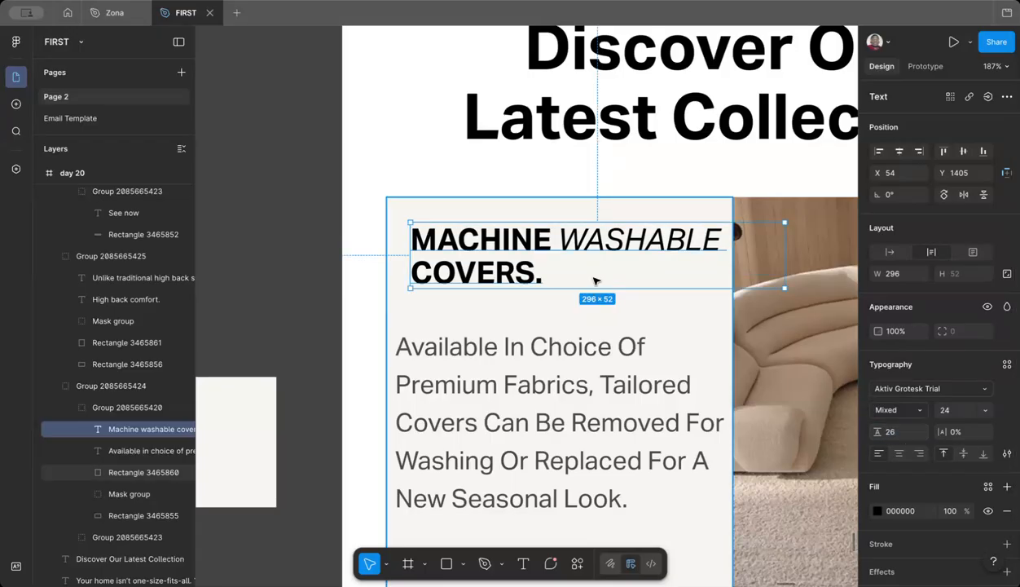
Step: Set the heading's line height to 25 and move it to about X 44, Y 1421, just above the description
left_click(897, 433)
type("25")
key("Return")
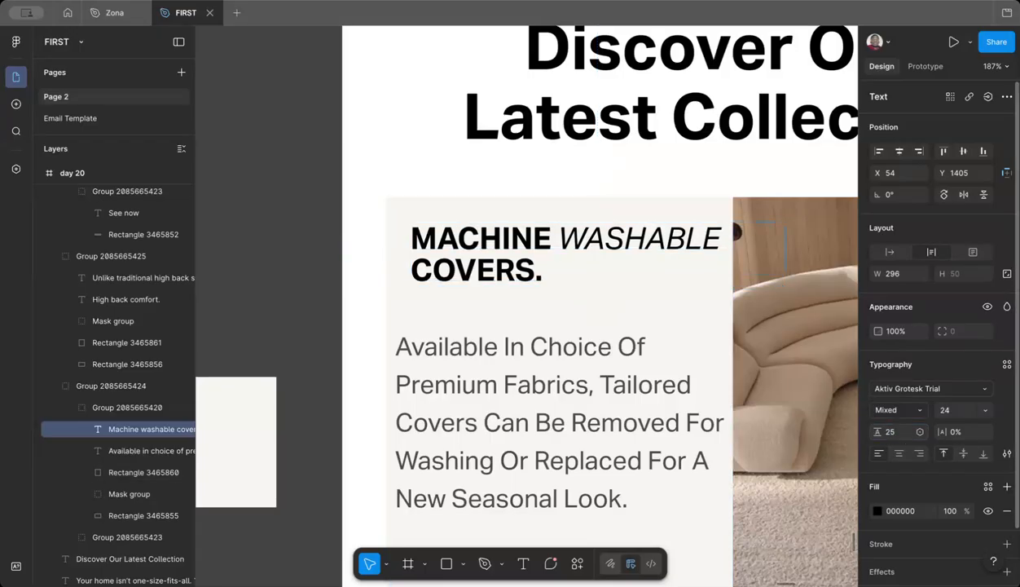
scroll(592, 368, "down", 2)
left_click_drag(499, 238, 488, 256)
scroll(487, 255, "down", 2)
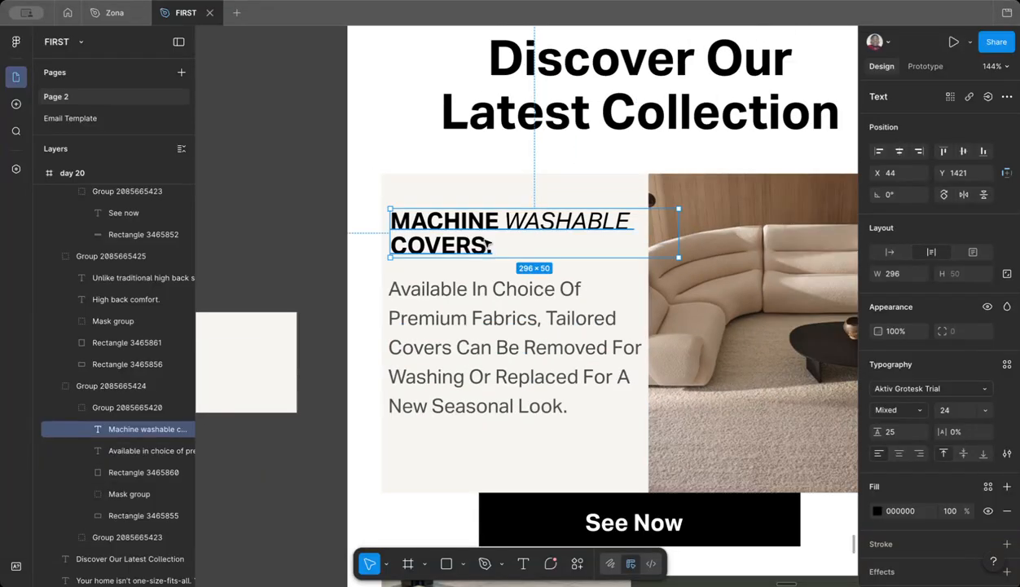
Step: Insert a line break before "WASHABLE" so that "WASHABLE COVERS." forms the heading's second line
double_click(487, 244)
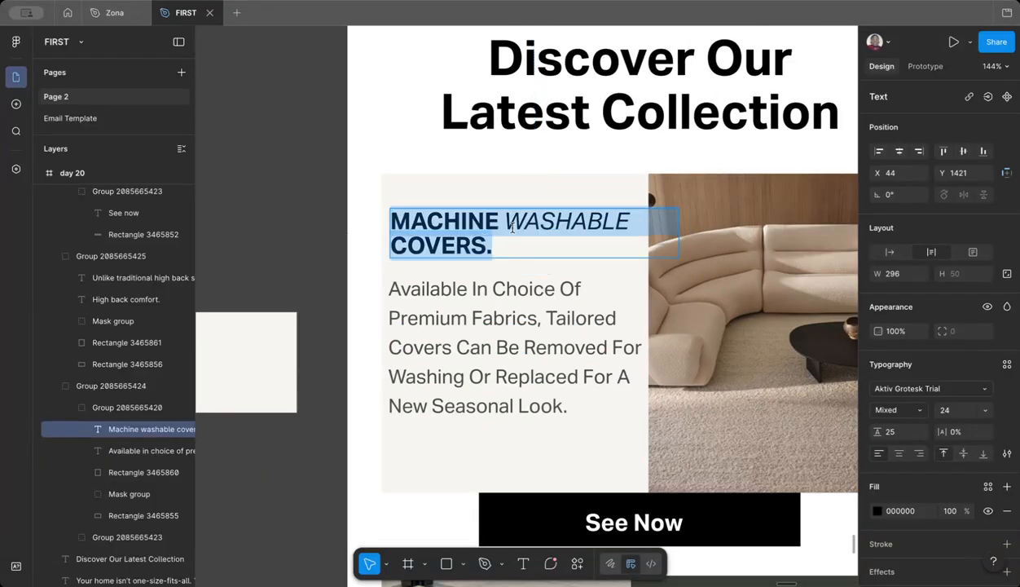
left_click(505, 229)
key("Return")
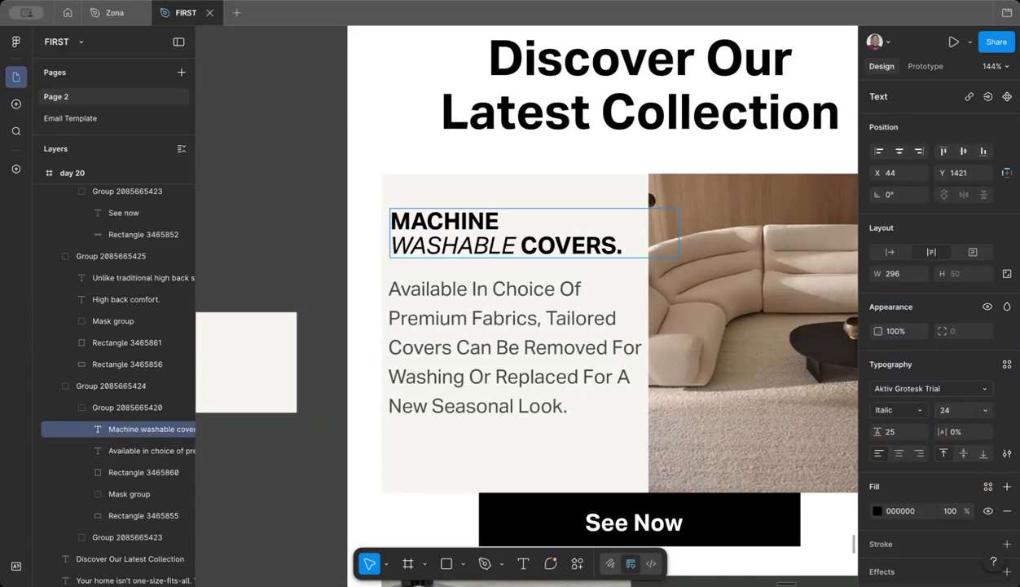
left_click(336, 244)
scroll(338, 247, "down", 2)
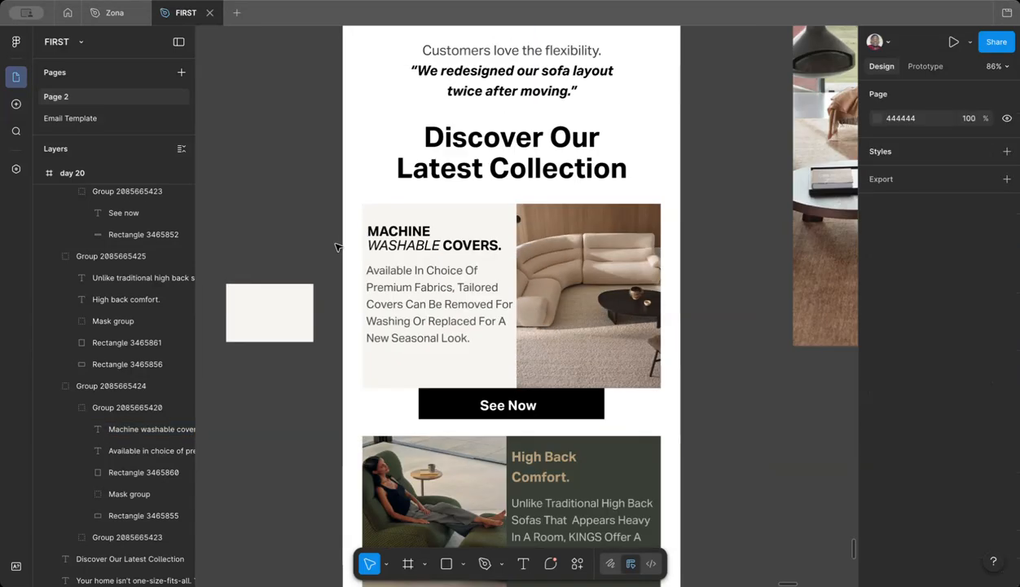
Step: Ungroup the "Machine Washable Covers" card and its inner group so that text, panel and image are separate layers
scroll(338, 247, "up", 2)
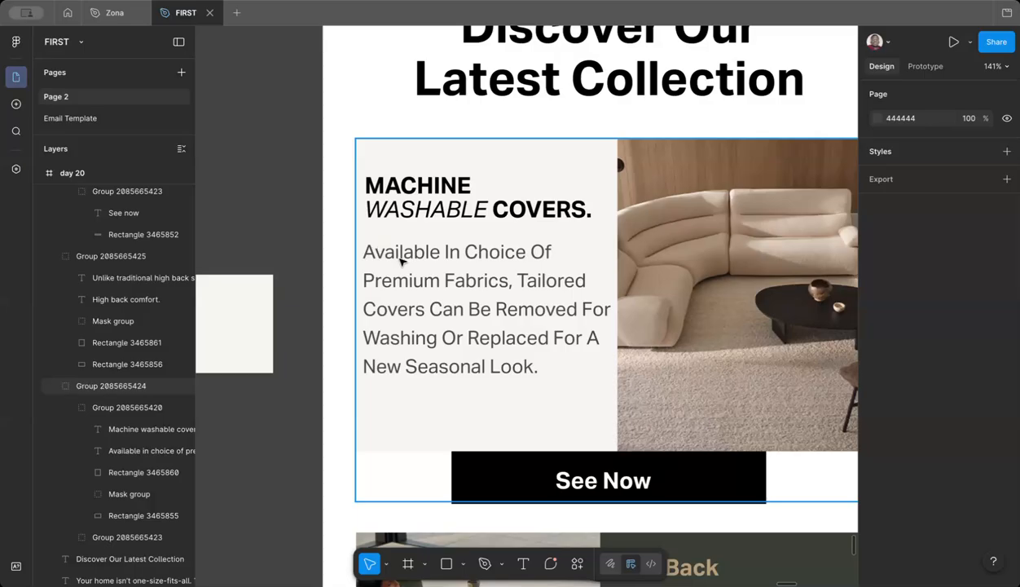
left_click(399, 259)
scroll(400, 259, "down", 5)
left_click(338, 250)
left_click(375, 255)
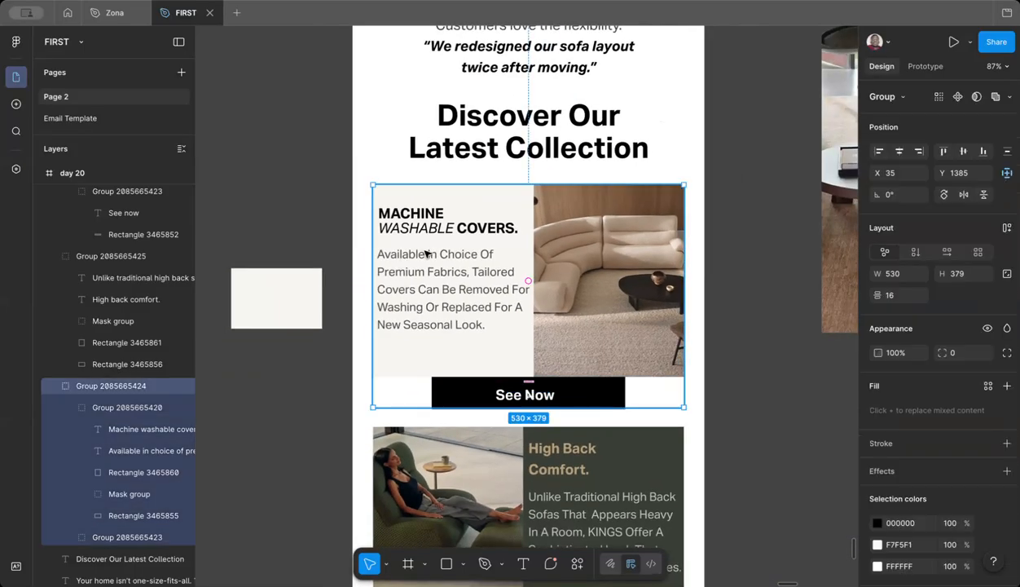
key("ctrl+shift+g")
scroll(435, 252, "up", 2)
left_click(436, 252)
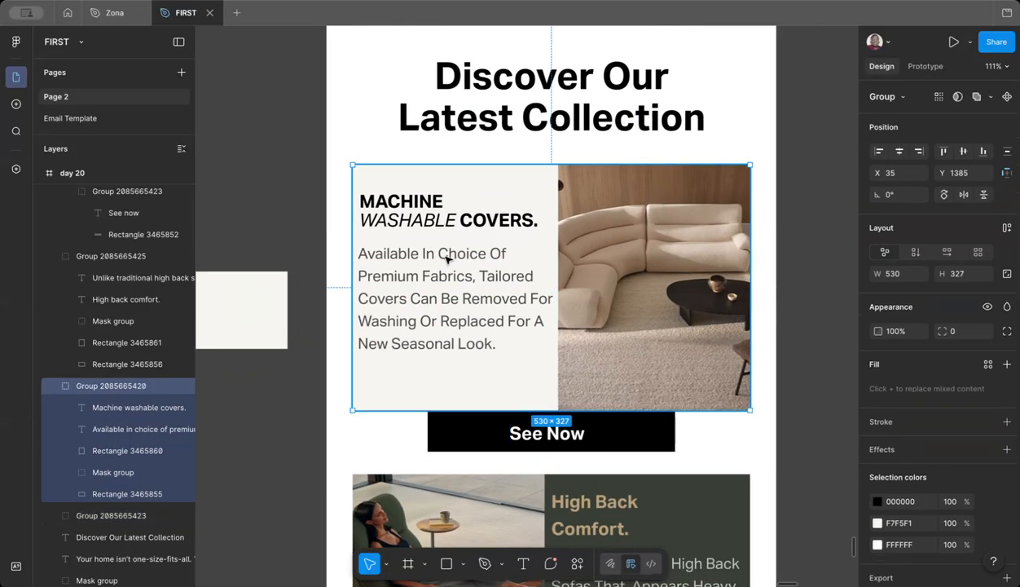
scroll(446, 291, "up", 1)
key("ctrl+shift+g")
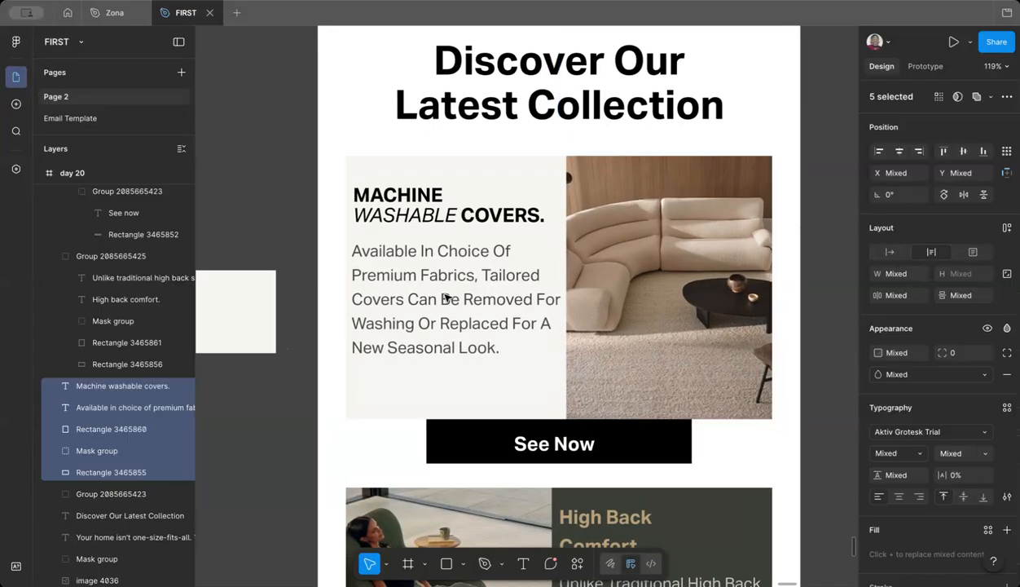
Step: Narrow the card's description text box to about 239 wide and shift it inward and down on the off-white panel
left_click(455, 321)
left_click_drag(455, 299, 459, 313)
left_click_drag(572, 297, 549, 297)
left_click_drag(481, 317, 485, 319)
Step: Delete the full stop after "COVERS" and move the heading to about X 52, Y 1436, in line with the description
double_click(463, 214)
left_click(553, 212)
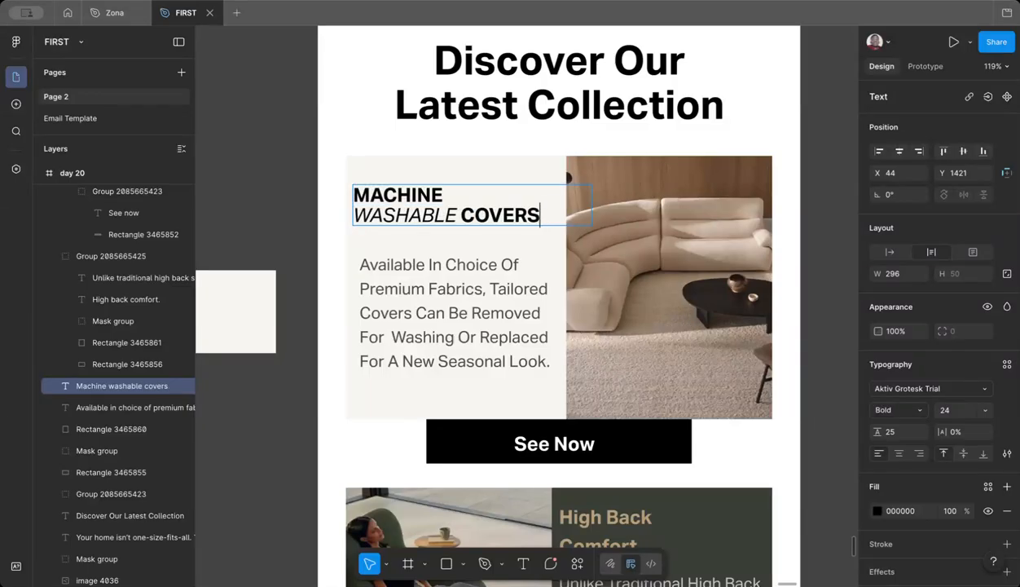
left_click(278, 215)
double_click(365, 202)
key("Escape")
left_click_drag(371, 214, 377, 228)
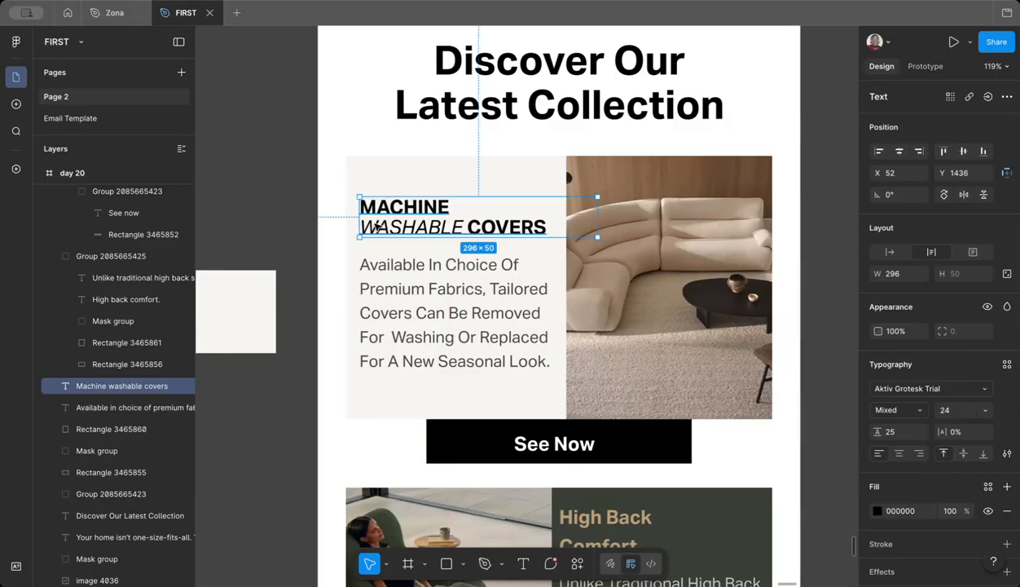
Step: Move the card's description slightly up to about X 54, Y 1502, closer to the heading
left_click(467, 313)
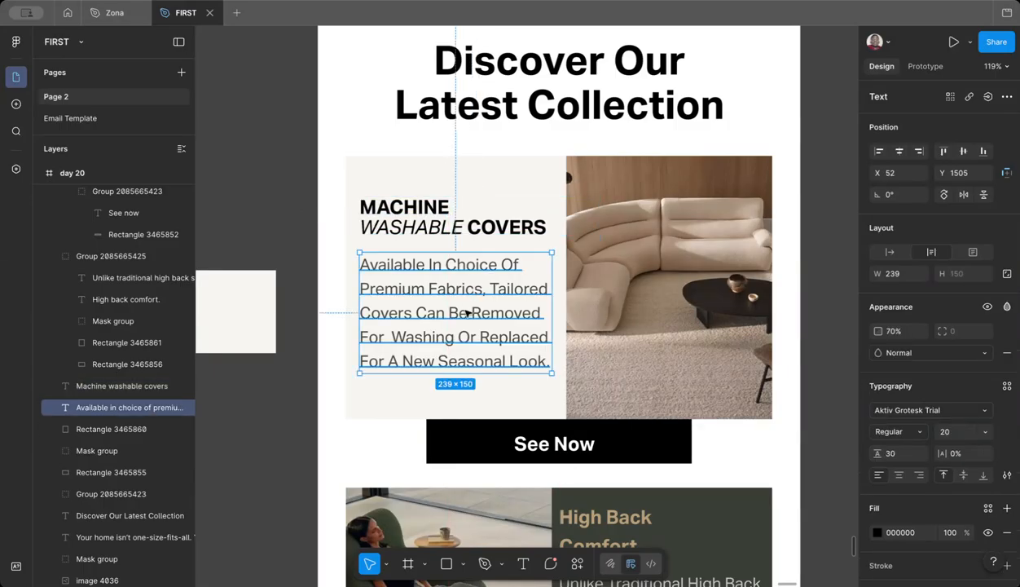
left_click_drag(460, 323, 462, 323)
scroll(461, 324, "up", 3)
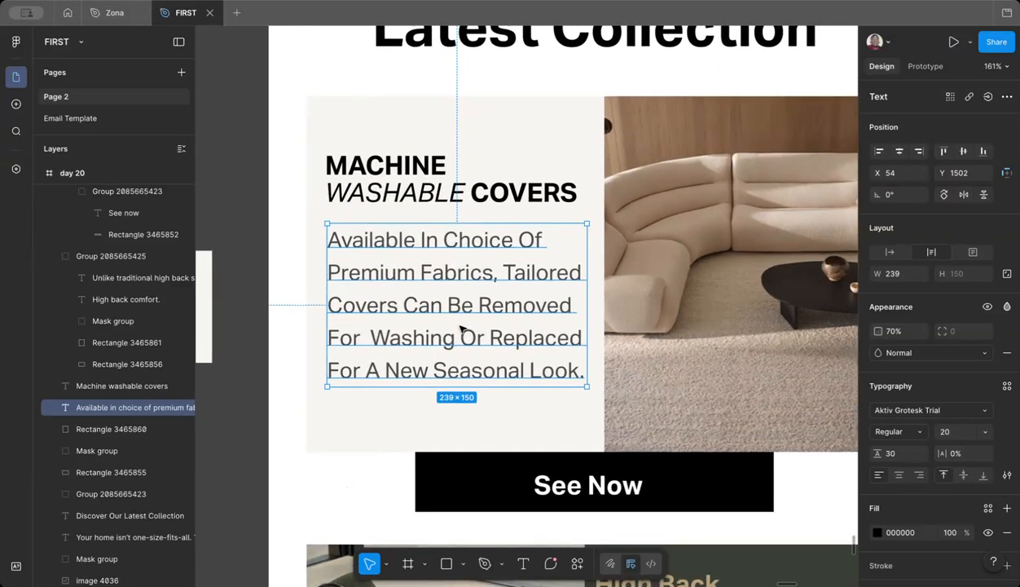
Step: Remove the title-case setting from the card's description so it uses its original sentence case, and check the card within the email
left_click(1007, 474)
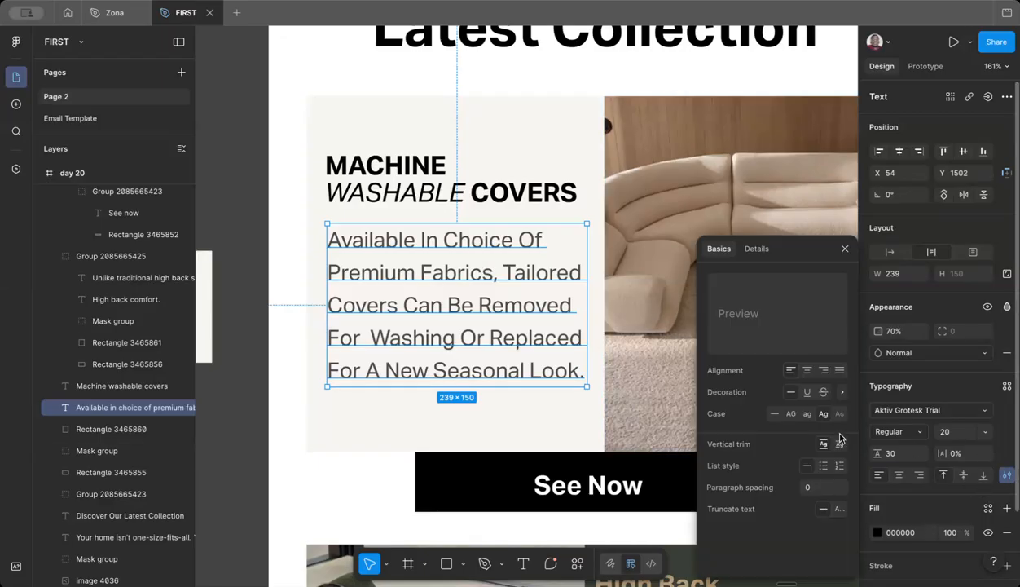
left_click(773, 415)
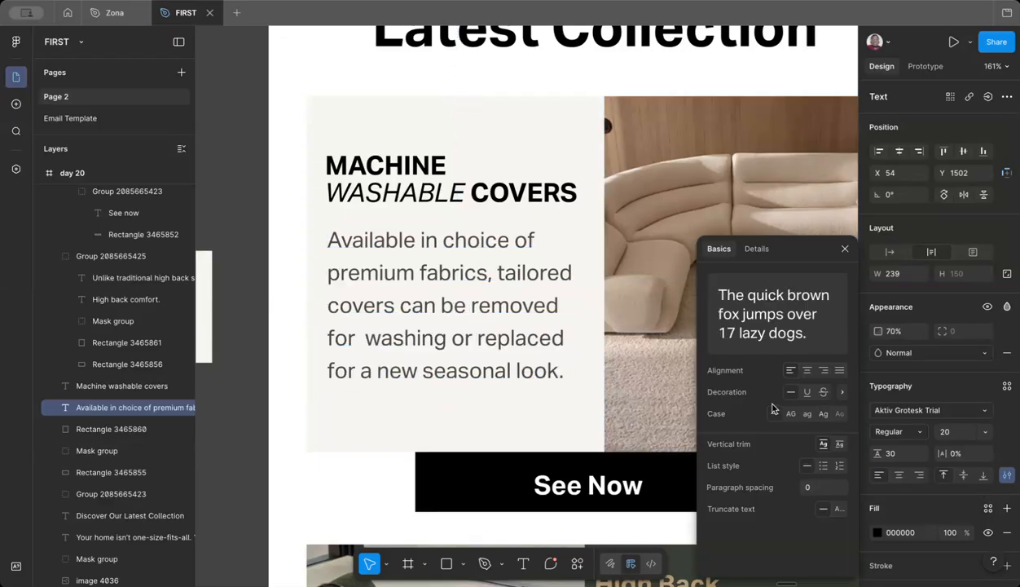
left_click(502, 275)
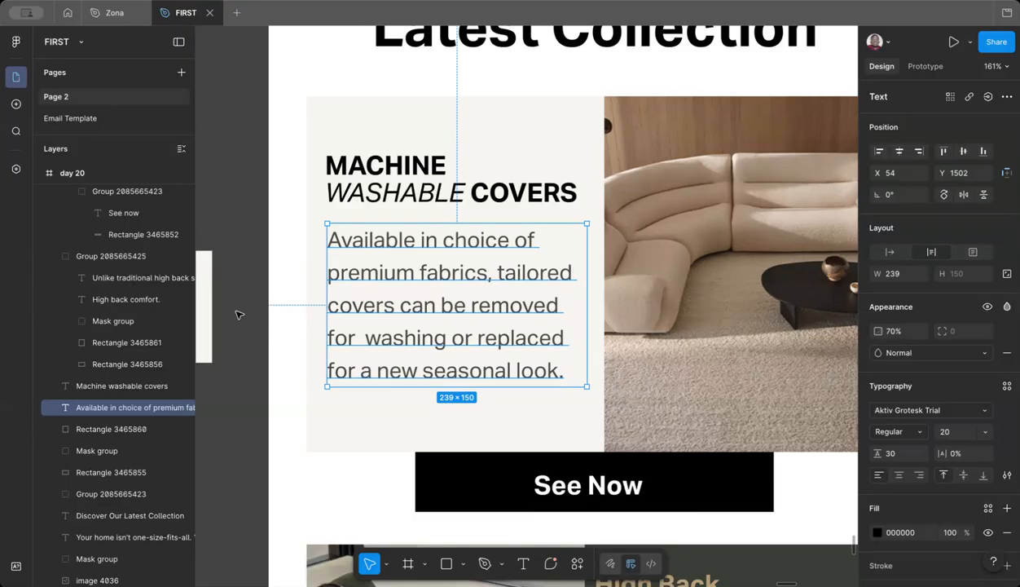
left_click(239, 314)
scroll(239, 314, "down", 3)
scroll(238, 315, "down", 8)
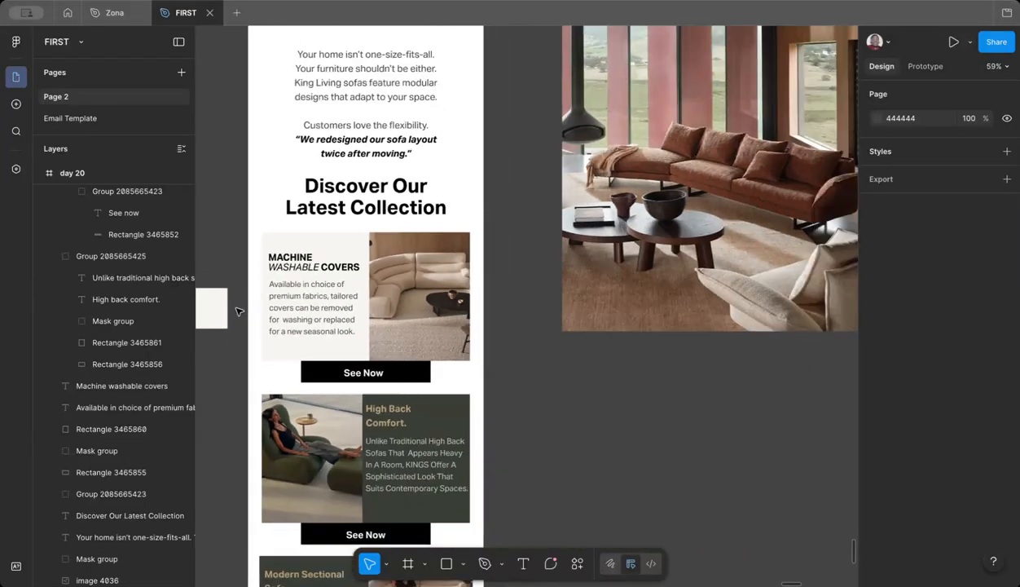
scroll(236, 311, "up", 7)
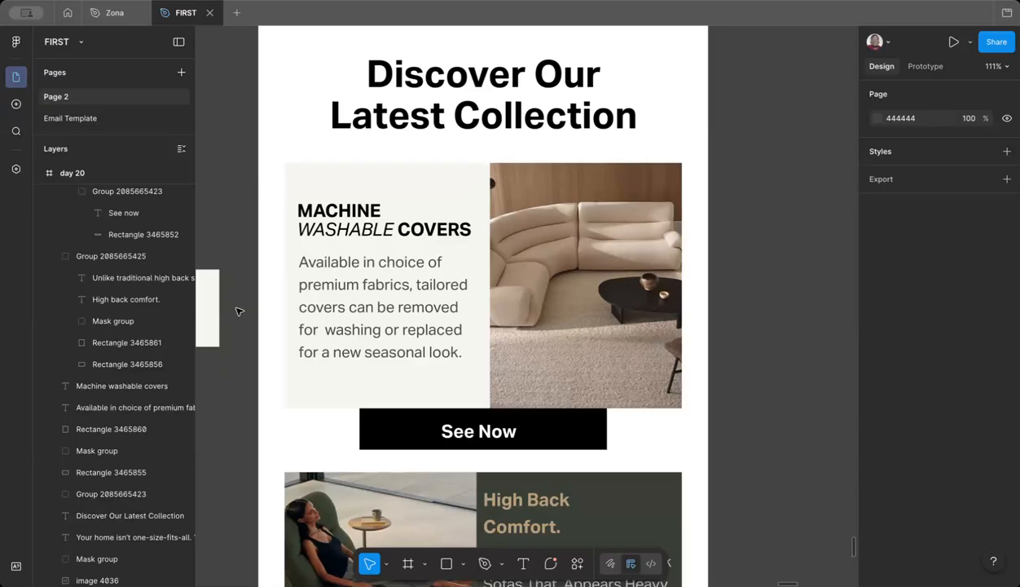
Step: Ungroup the "See Now" button under the first product card and set its label's line height to 20
scroll(393, 299, "down", 2)
scroll(393, 298, "left", 1)
left_click(534, 385)
key("ctrl+shift+g")
left_click(530, 385)
scroll(526, 387, "up", 4)
double_click(526, 387)
left_click(581, 392)
key("Escape")
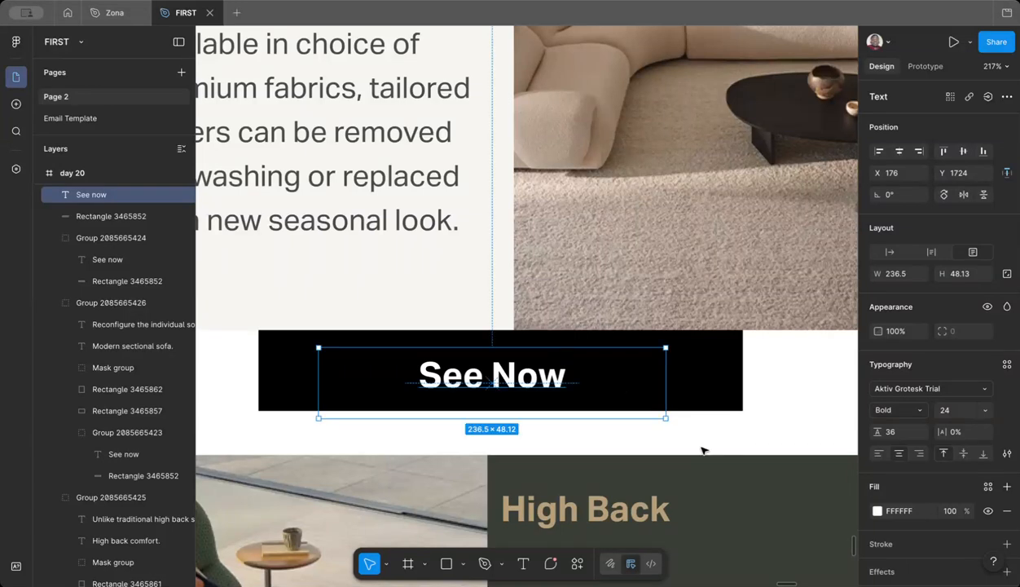
left_click(896, 434)
type("20")
key("Return")
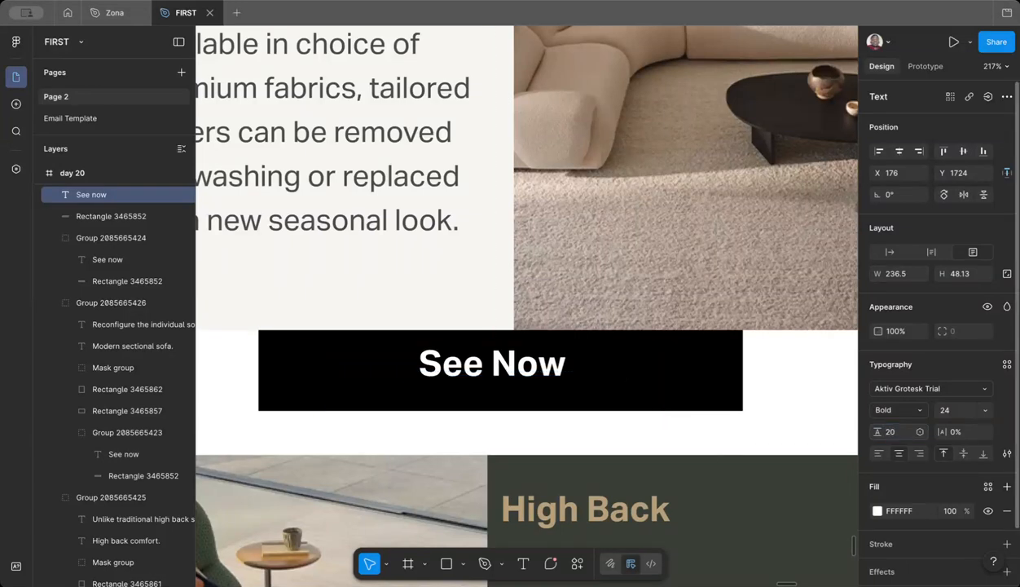
Step: Set the "See Now" label to auto height and centre it on the black rectangle at X 182, Y 1729
left_click(932, 252)
left_click_drag(520, 361, 531, 374)
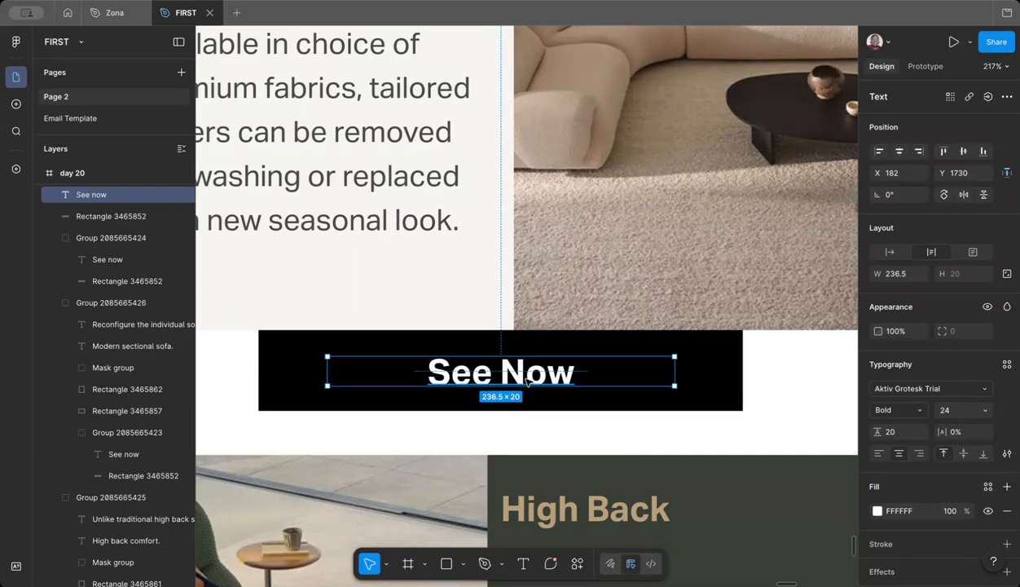
scroll(528, 376, "up", 15)
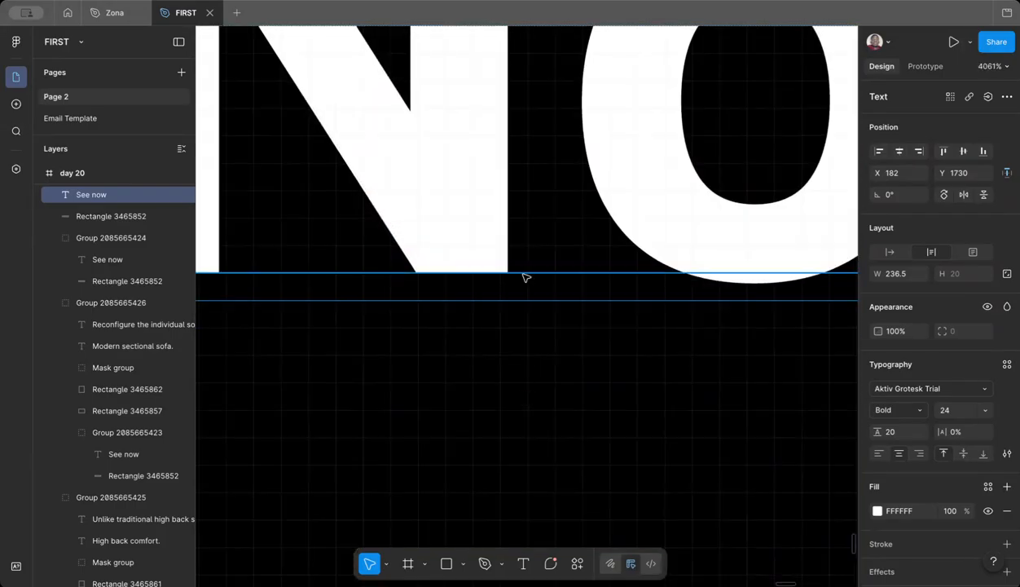
key("Up")
scroll(524, 258, "down", 8)
scroll(538, 299, "down", 6)
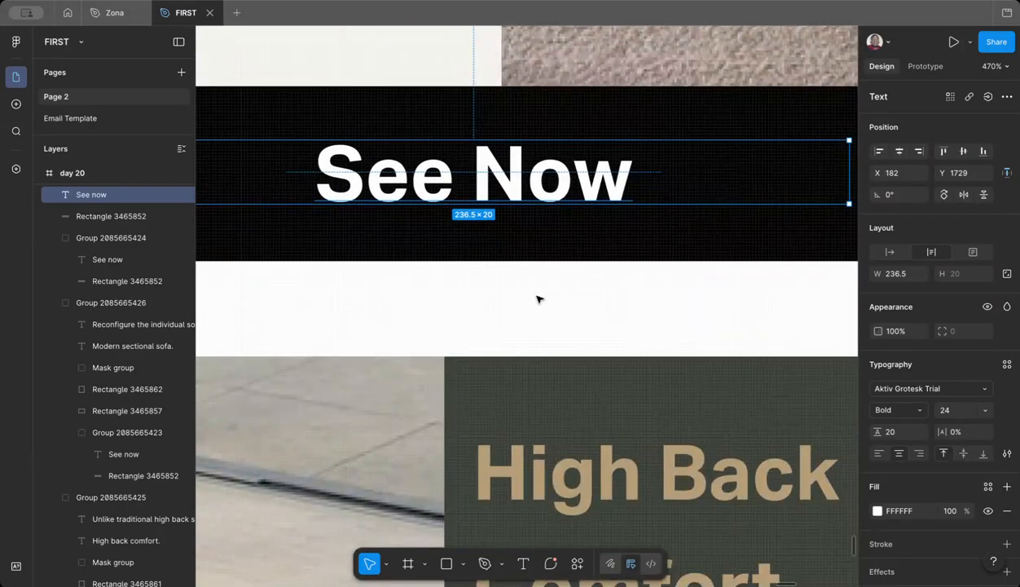
key("Escape")
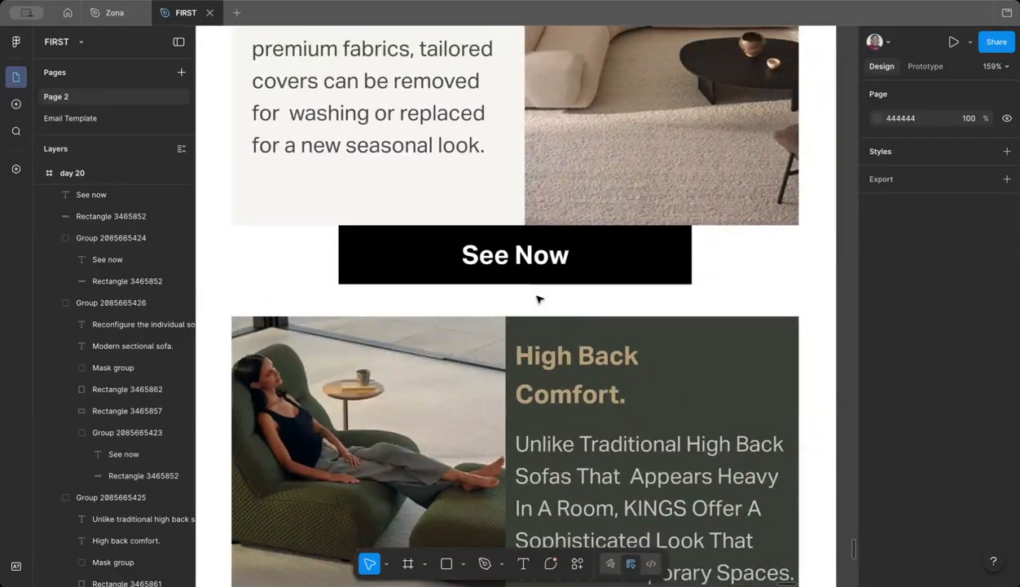
Step: Review the button label, the High Back Comfort card and the KING logos above the email against the first card's styling
scroll(539, 299, "up", 2)
left_click(562, 256)
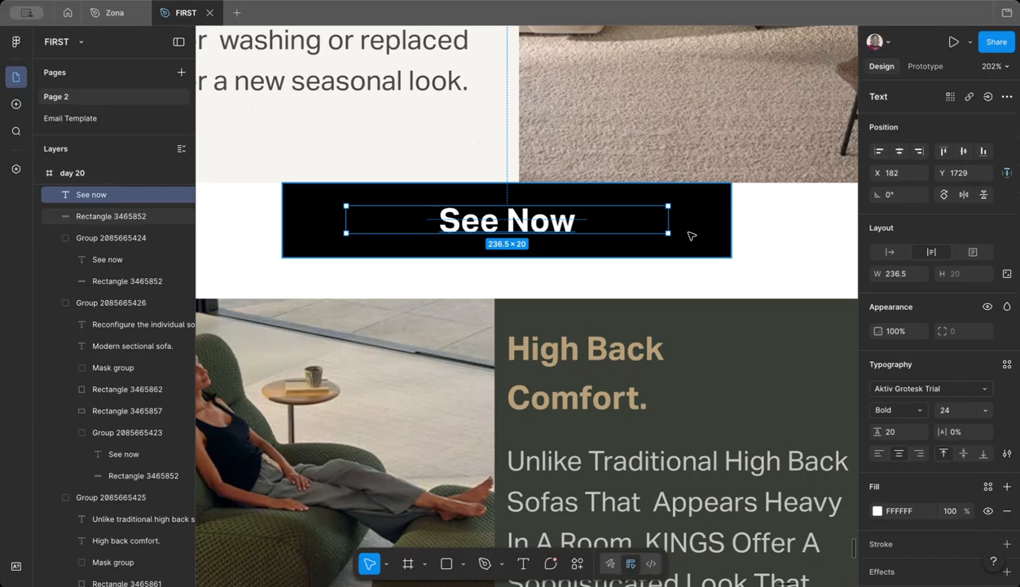
left_click(659, 352)
scroll(659, 352, "down", 5)
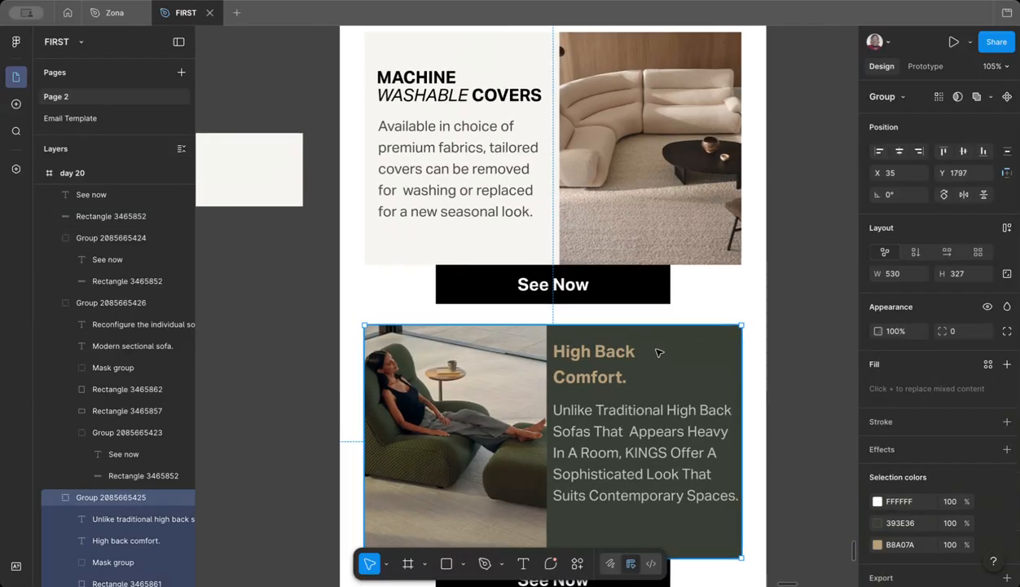
left_click(784, 342)
scroll(784, 343, "down", 3)
scroll(784, 343, "up", 10)
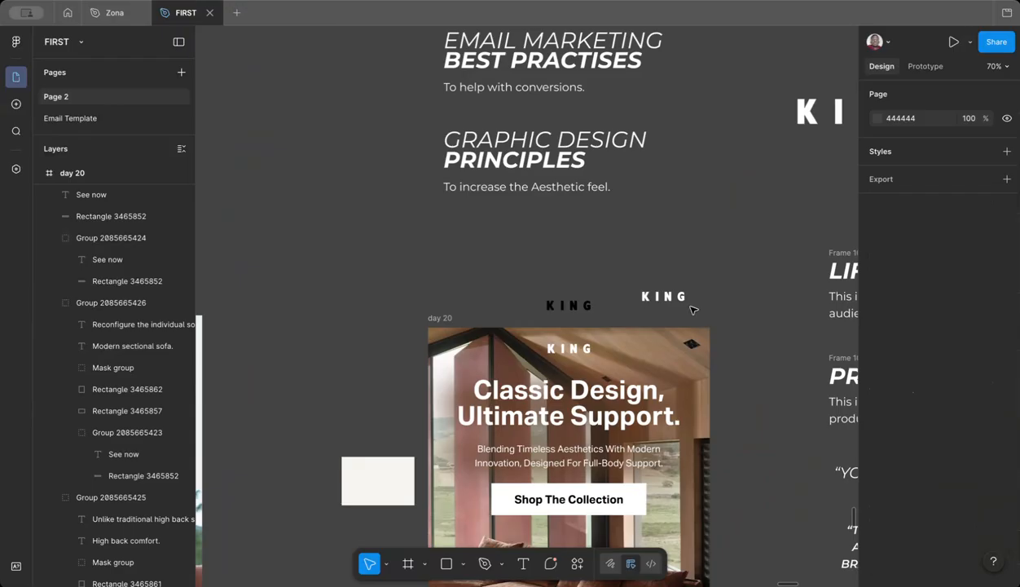
scroll(676, 303, "up", 5)
left_click(668, 316)
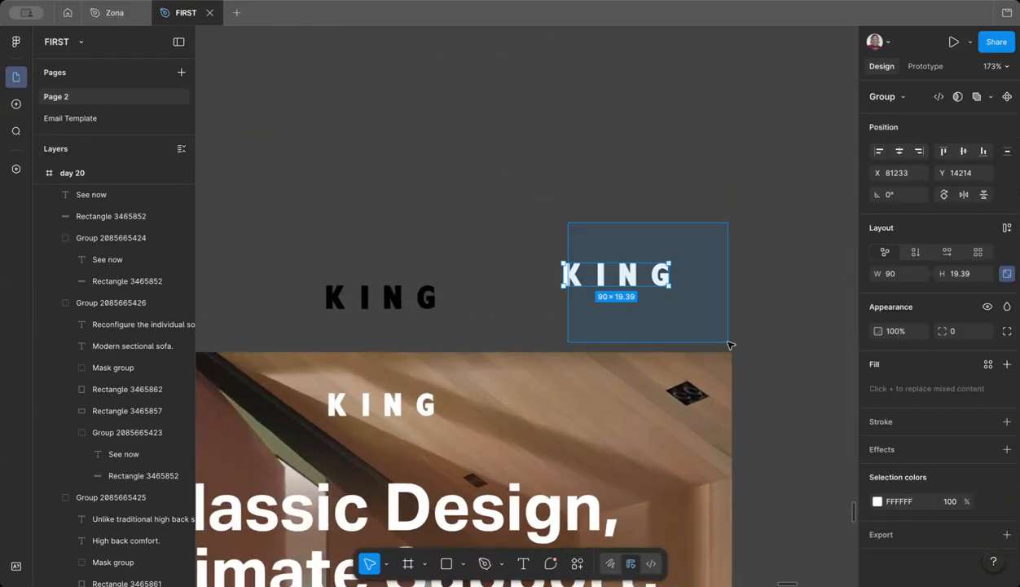
left_click(553, 217)
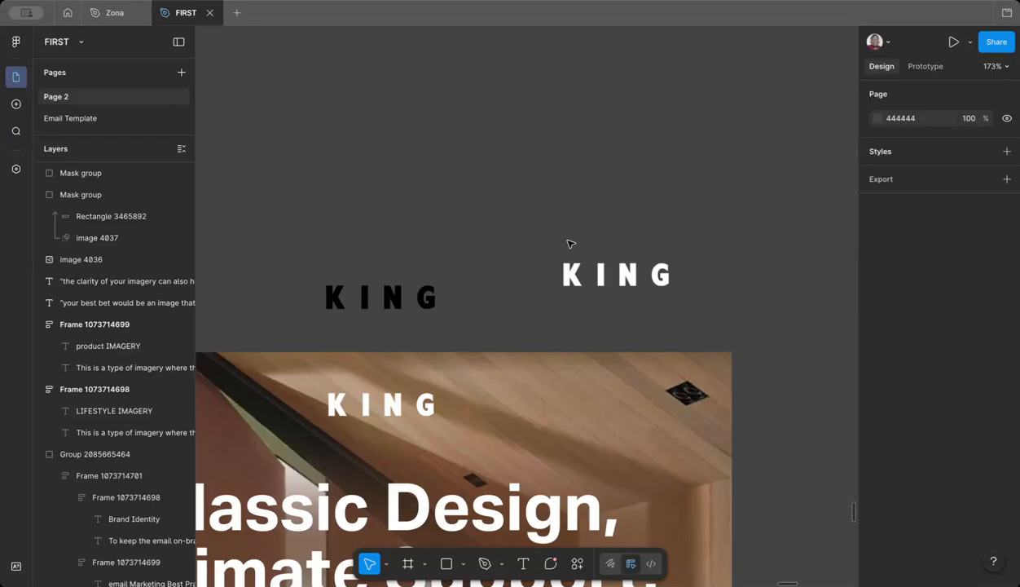
left_click(687, 313)
left_click(729, 285)
scroll(728, 285, "down", 5)
scroll(728, 285, "down", 10)
scroll(728, 282, "down", 8)
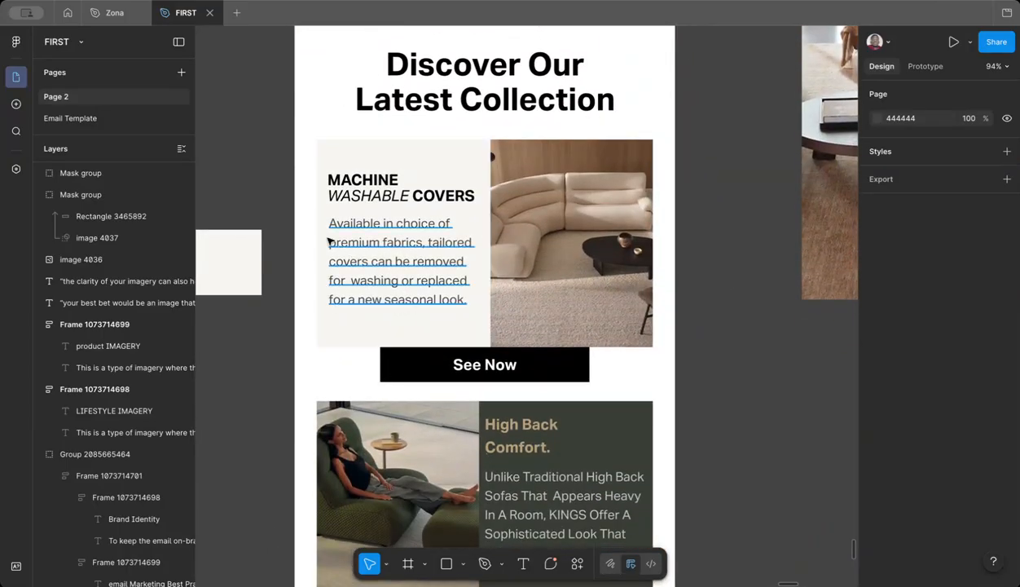
Step: Examine the first card's heading, description and off-white panel for their type settings, spacing and placement
scroll(310, 235, "up", 5)
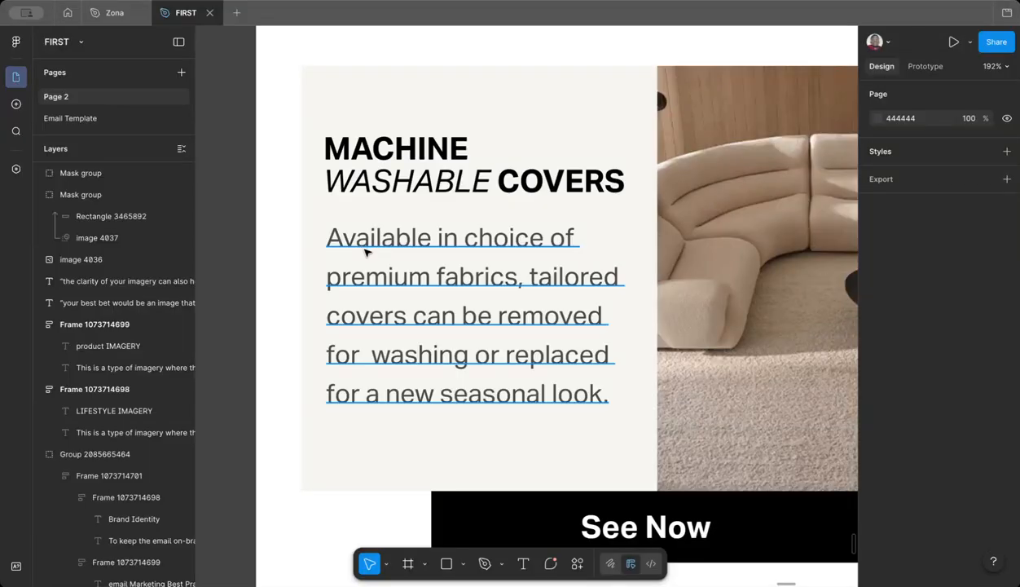
left_click(364, 249)
left_click(374, 191)
left_click(283, 182)
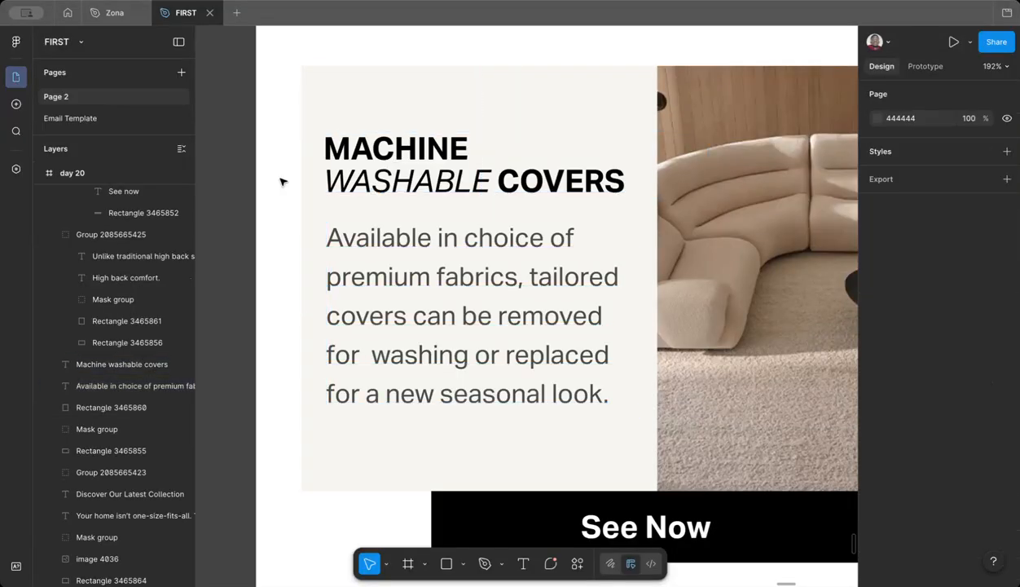
left_click_drag(275, 152, 465, 356)
scroll(413, 94, "up", 3)
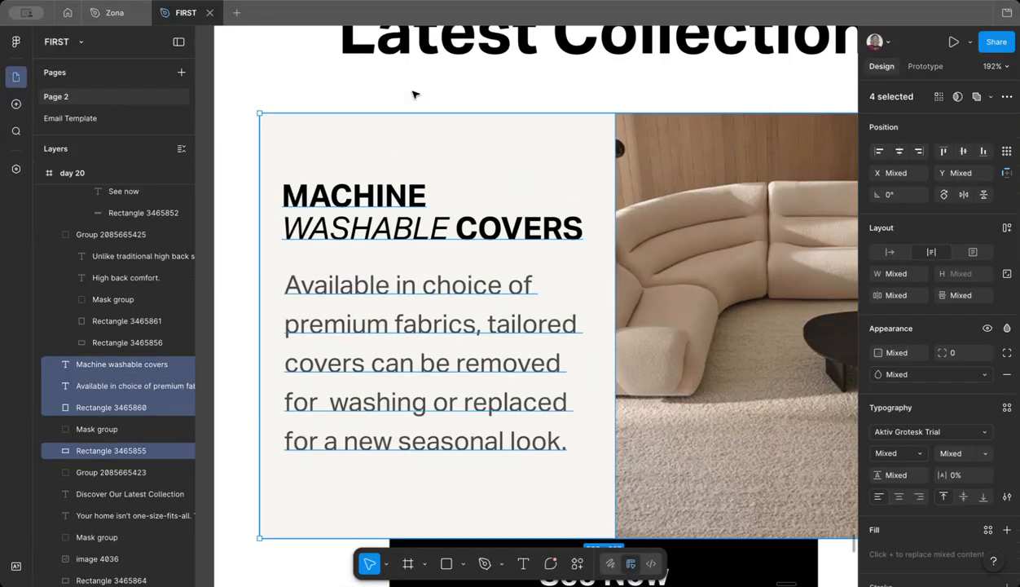
left_click(372, 176)
scroll(372, 173, "down", 3)
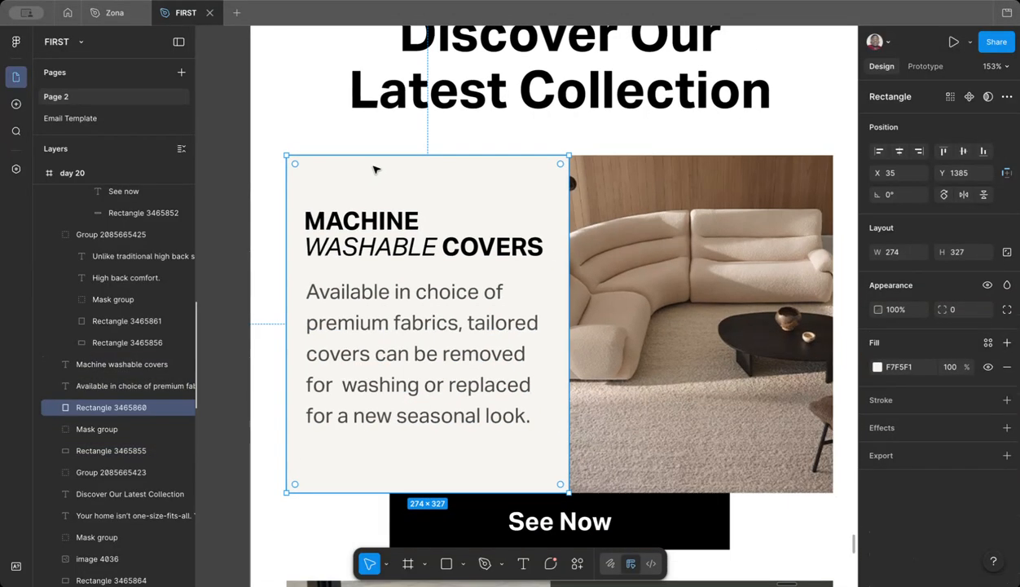
scroll(398, 154, "down", 1)
left_click(447, 260)
left_click(380, 169)
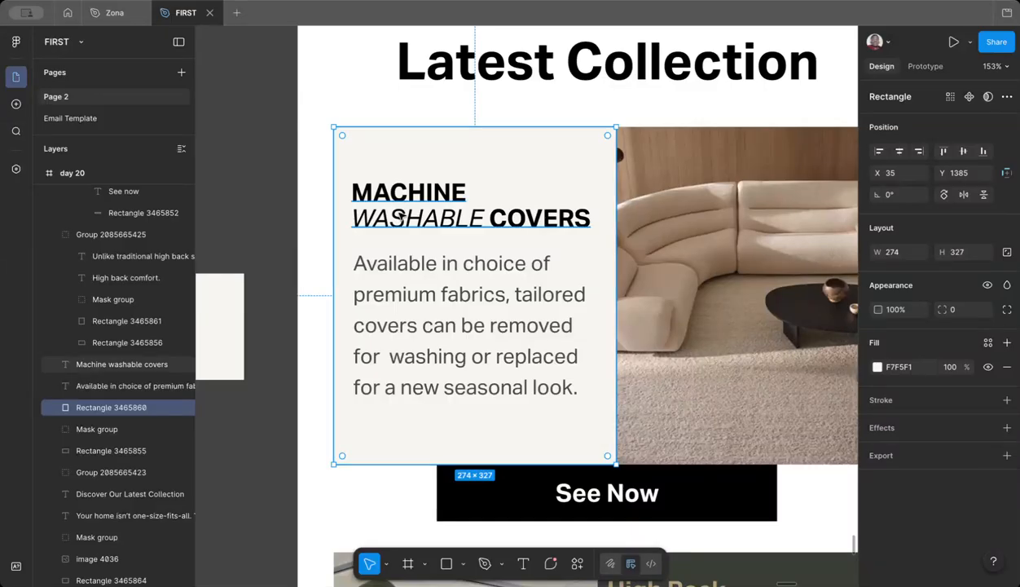
left_click(401, 214)
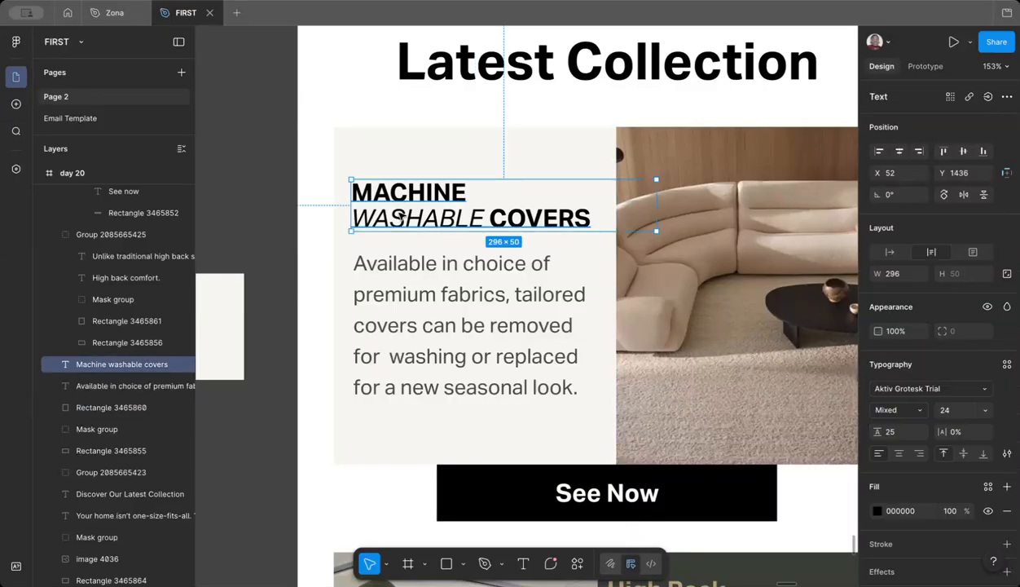
left_click(414, 314, "shift")
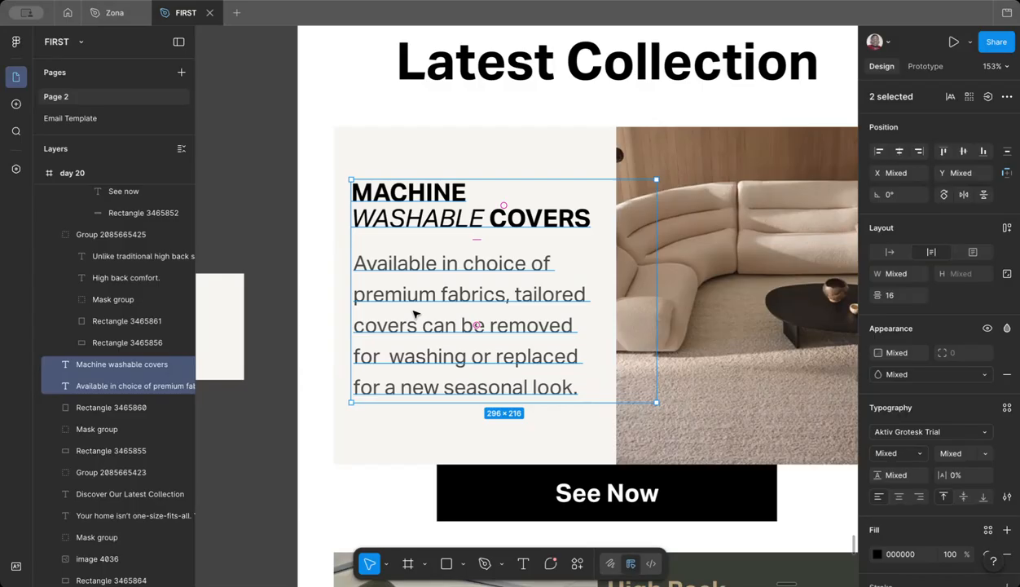
left_click(408, 293)
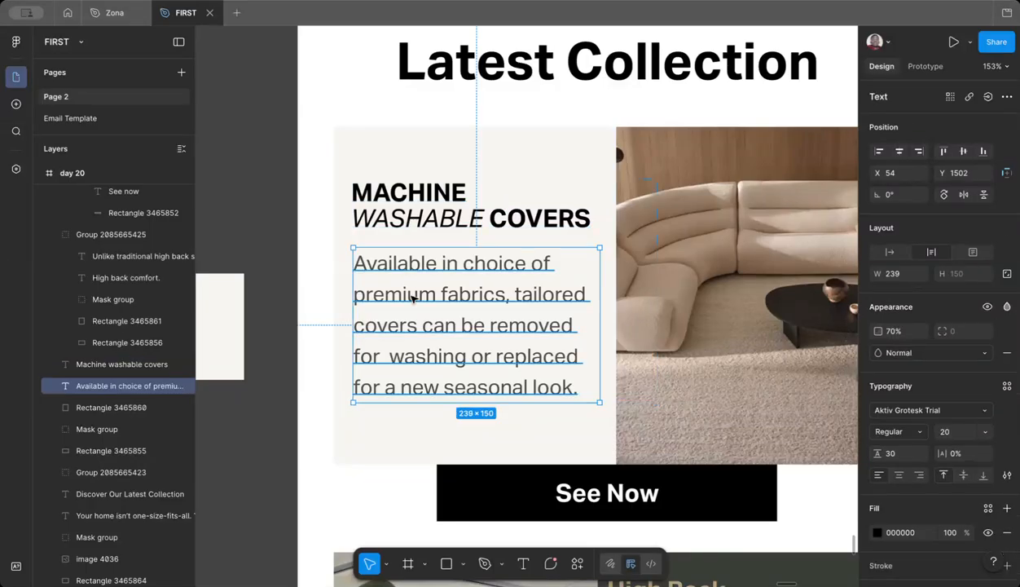
left_click(415, 190)
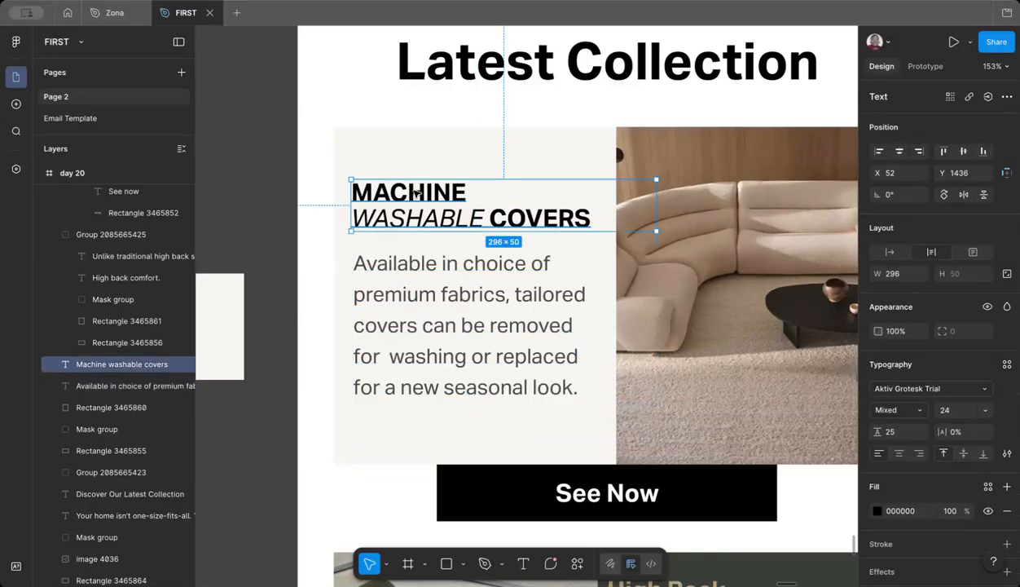
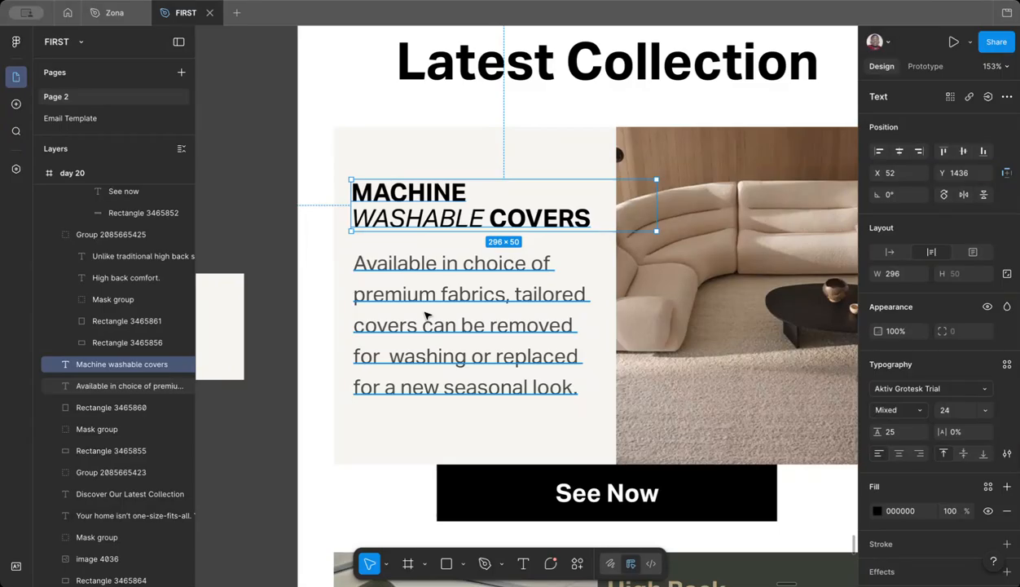
Step: Move the first card's heading and description together slightly down and further inward on the off-white panel
left_click(421, 314, "shift")
mouse_move(422, 314)
left_mouse_down()
mouse_move(451, 279)
mouse_move(417, 308)
mouse_move(426, 323)
left_mouse_up()
scroll(424, 319, "down", 3)
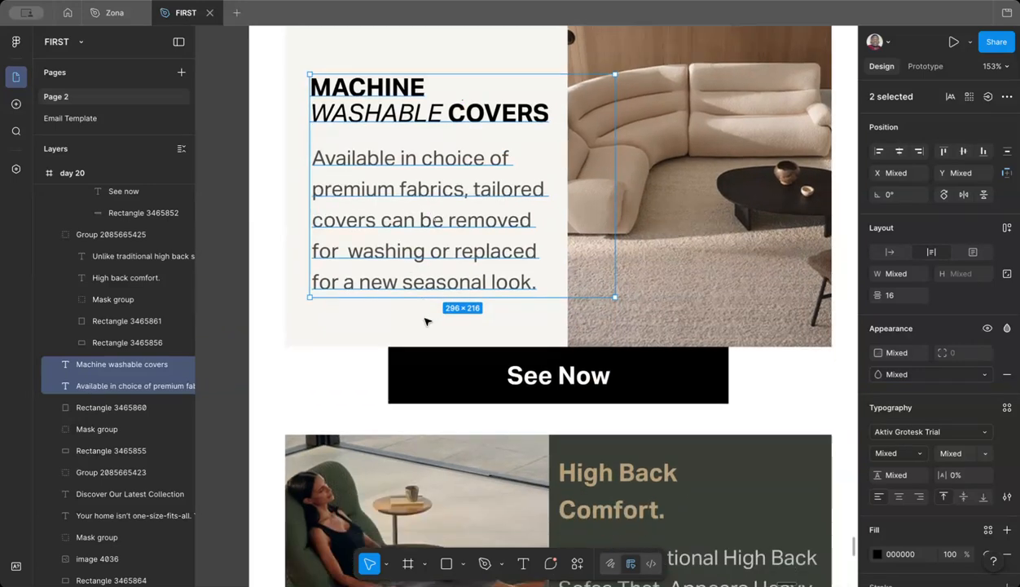
left_click(494, 339)
left_click_drag(546, 339, 551, 321)
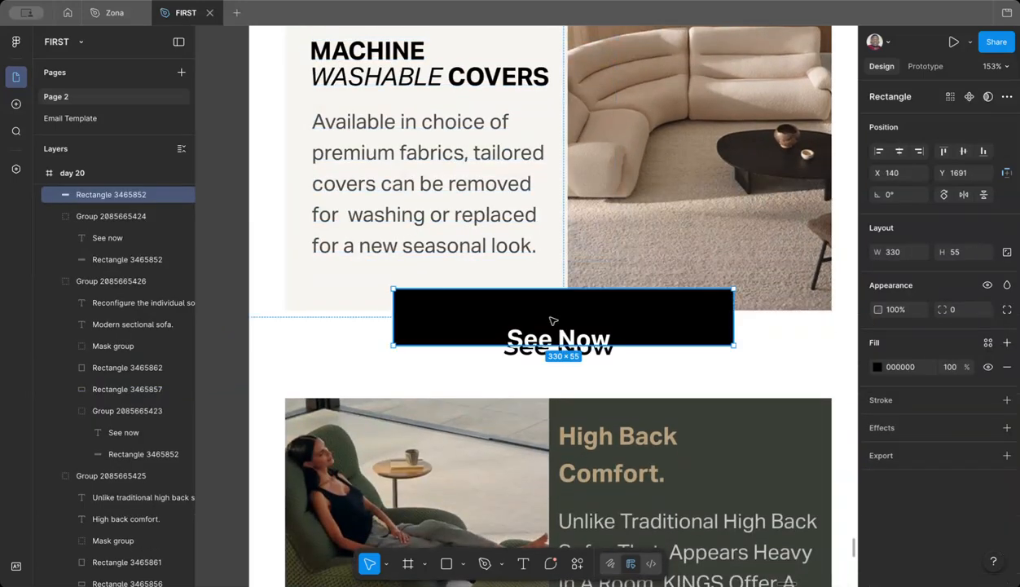
key("ctrl+z")
left_click(694, 284)
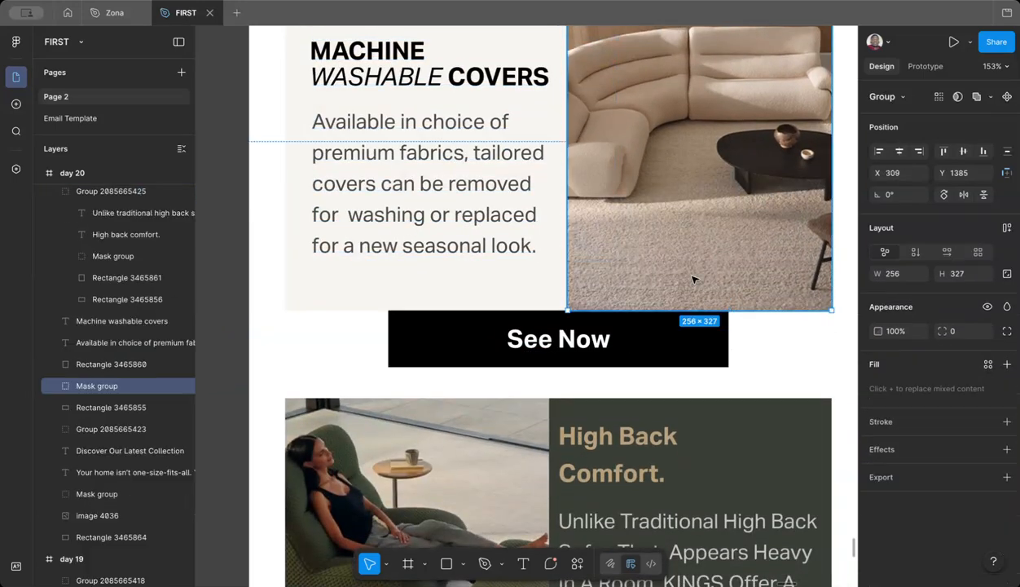
Step: Group the first card's "See Now" label with its black rectangle
left_click(588, 349)
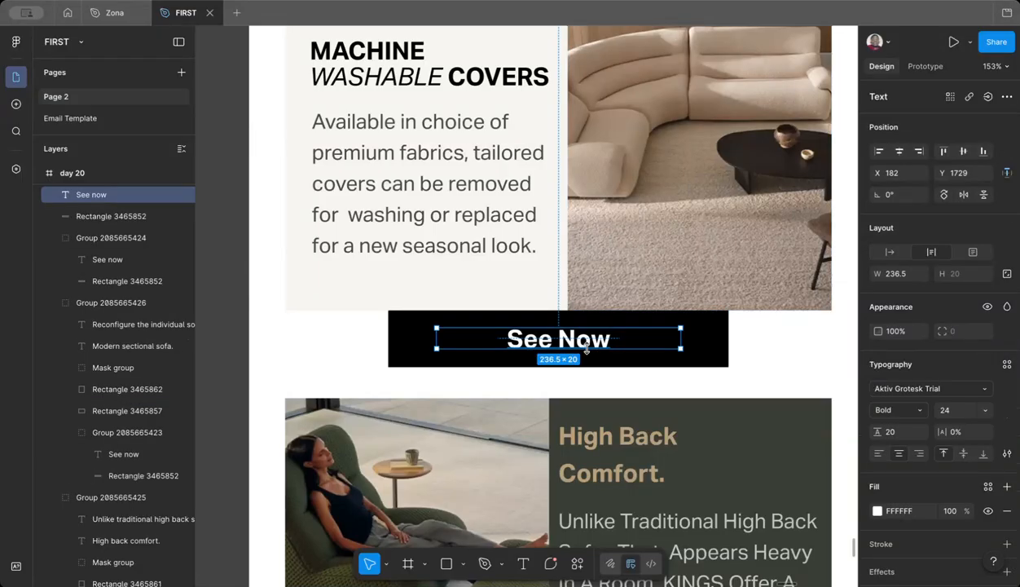
left_click(716, 346, "shift")
right_click(717, 346)
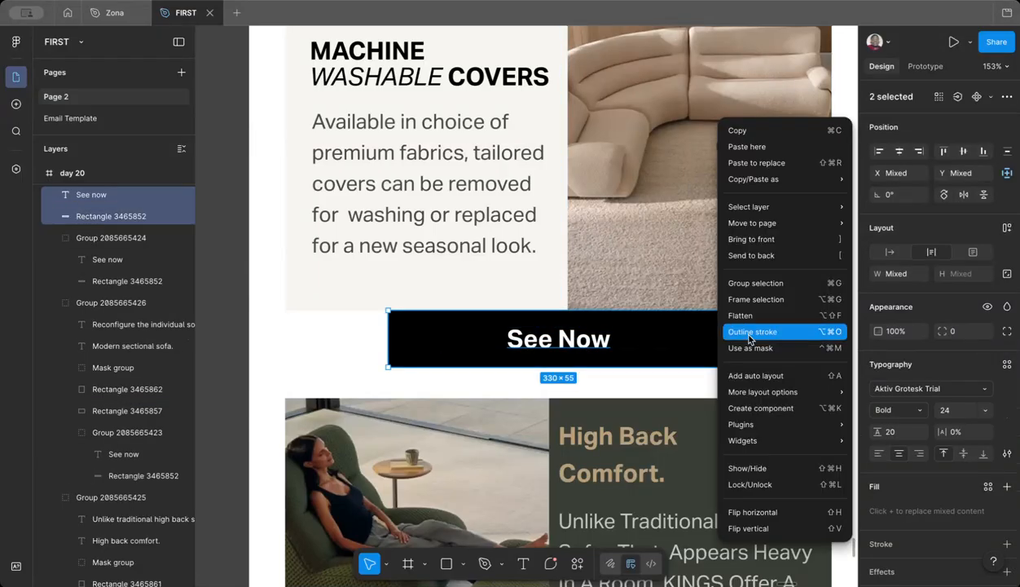
left_click(745, 283)
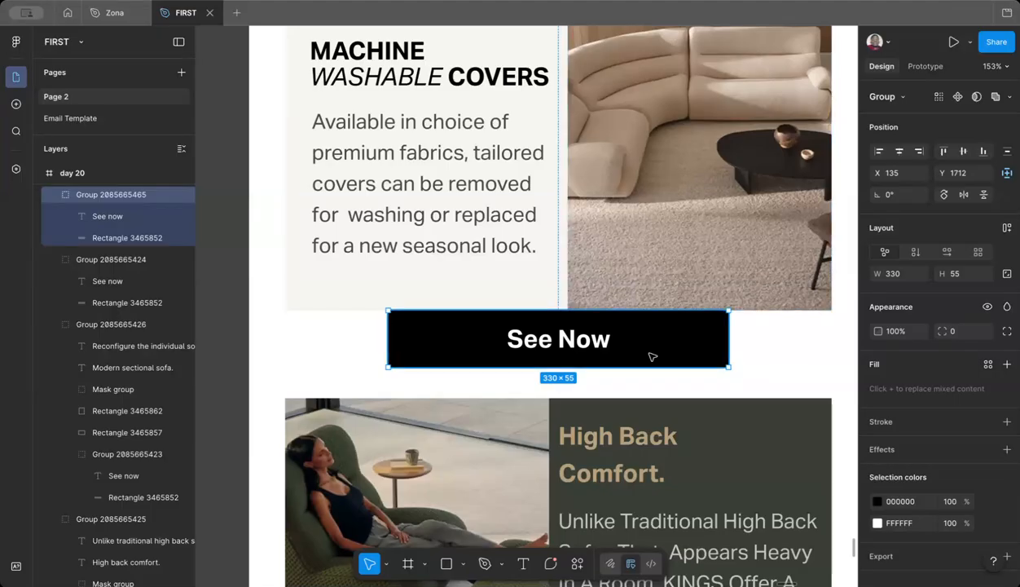
Step: Move the grouped "See Now" button up to X 135, Y 1684 so it straddles the first card's bottom edge
left_click_drag(651, 358, 651, 312)
left_click(598, 347)
key("Delete")
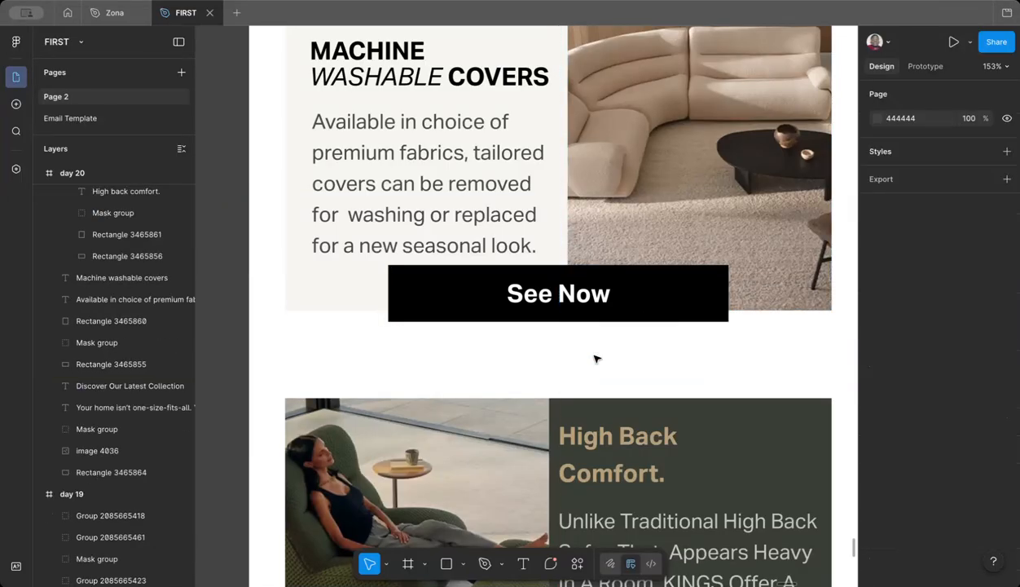
left_click_drag(555, 298, 555, 312)
scroll(555, 311, "down", 5)
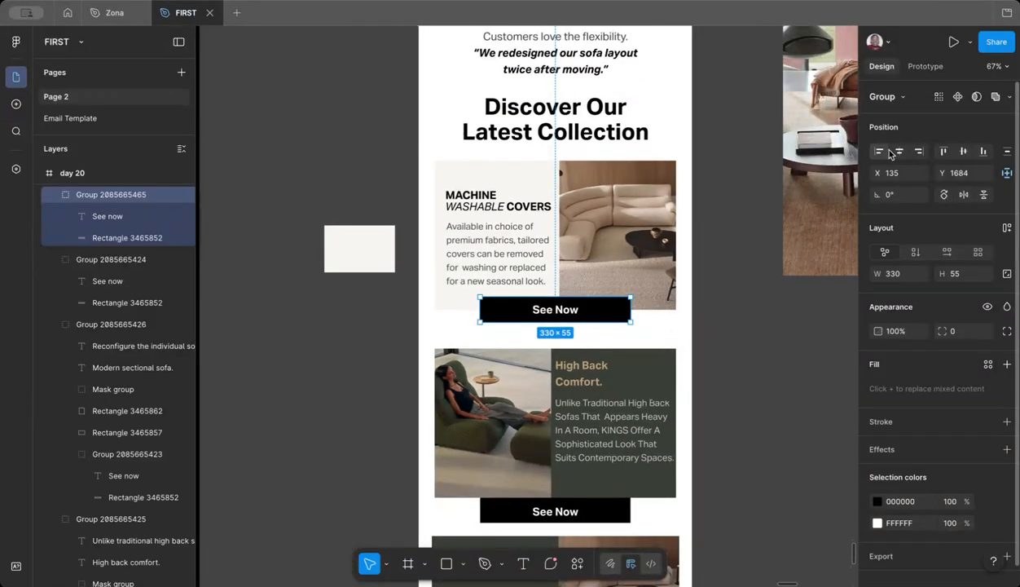
left_click(740, 269)
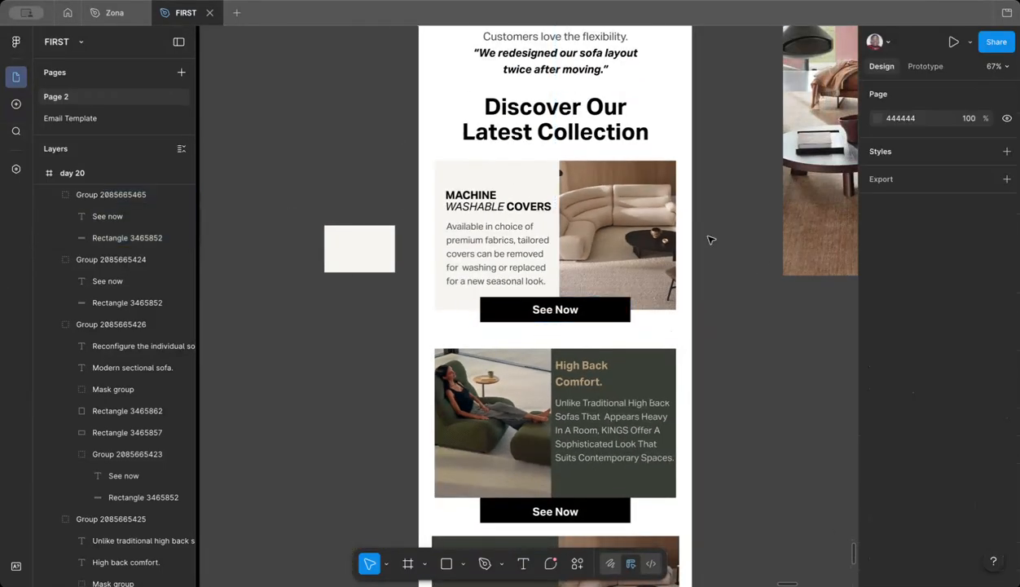
Step: Move the first card's heading and description together slightly up, clear of the overlapping button, and check the cards below
scroll(710, 239, "up", 3)
left_click(432, 244)
left_click(415, 179, "shift")
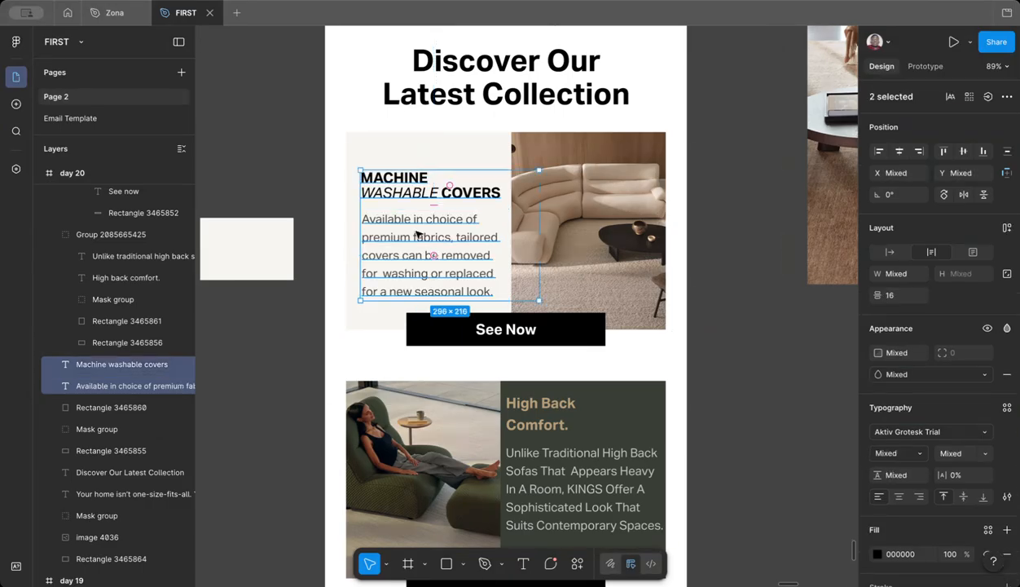
left_click_drag(419, 221, 418, 226)
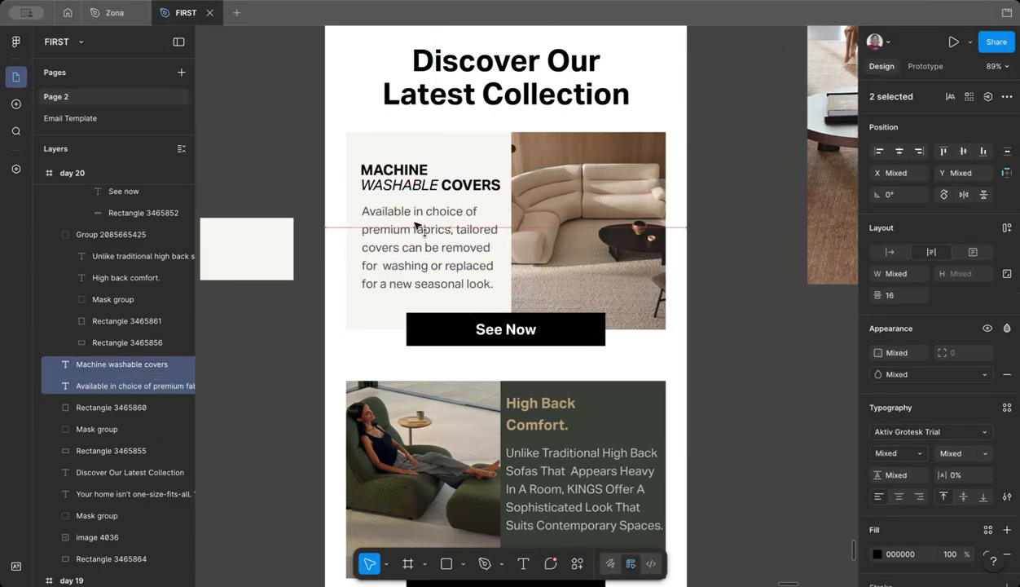
left_click(709, 291)
scroll(711, 291, "down", 5)
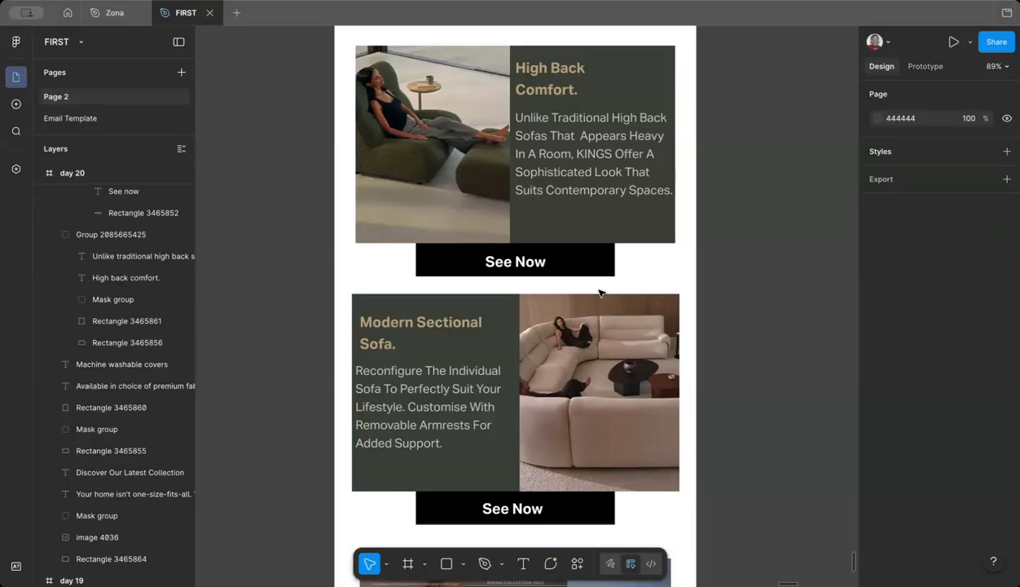
scroll(600, 292, "down", 6)
scroll(562, 334, "up", 7)
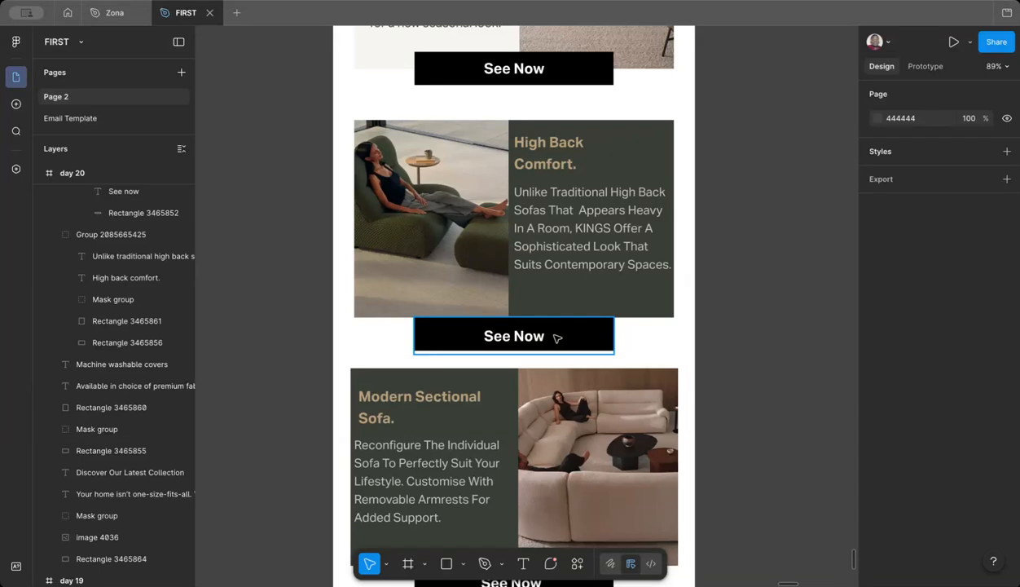
Step: Compare the restyled first card with the dark text panel of the High Back Comfort card
scroll(557, 337, "up", 5)
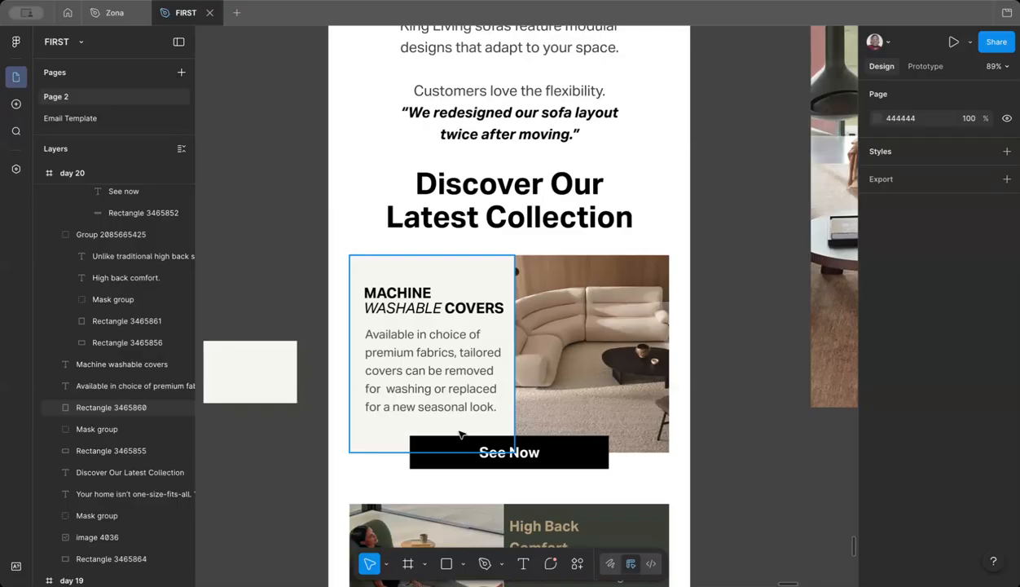
scroll(715, 375, "up", 3)
scroll(714, 375, "down", 1)
scroll(715, 375, "left", 1)
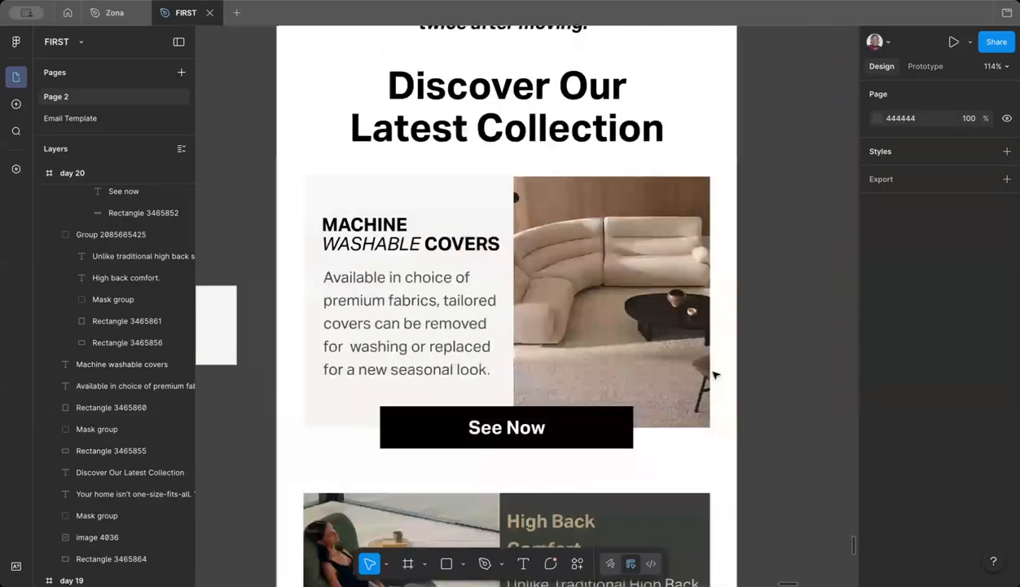
scroll(714, 374, "down", 5)
double_click(656, 305)
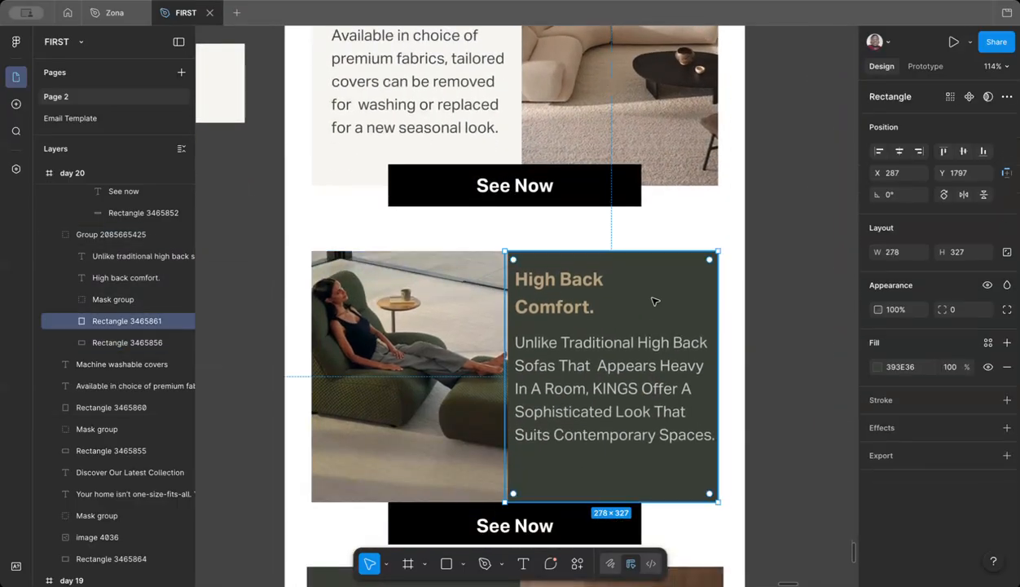
Step: Move the loose off-white swatch beside the email slightly up and closer to the first card
scroll(654, 302, "up", 3)
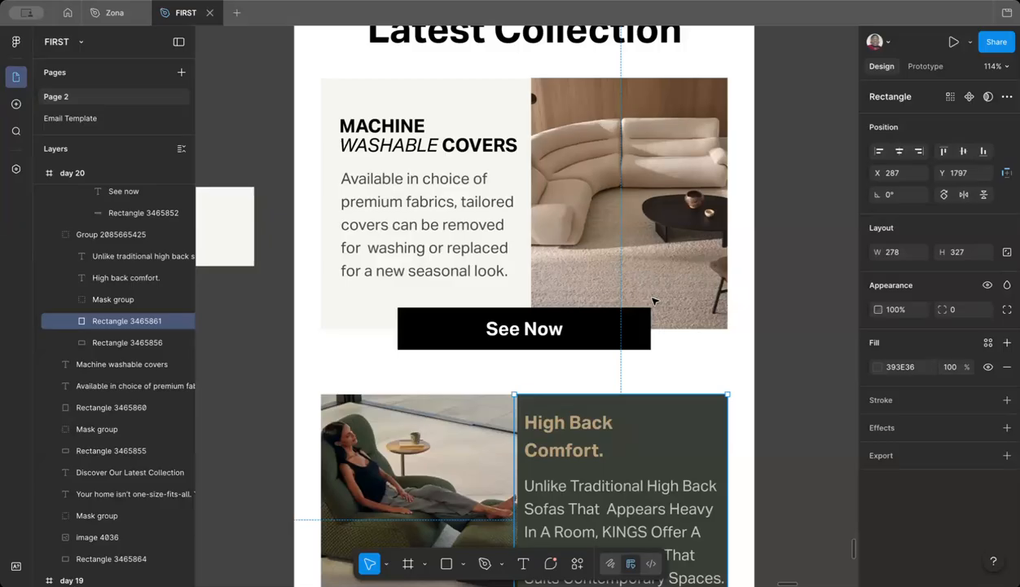
scroll(652, 301, "up", 3)
scroll(652, 302, "left", 1)
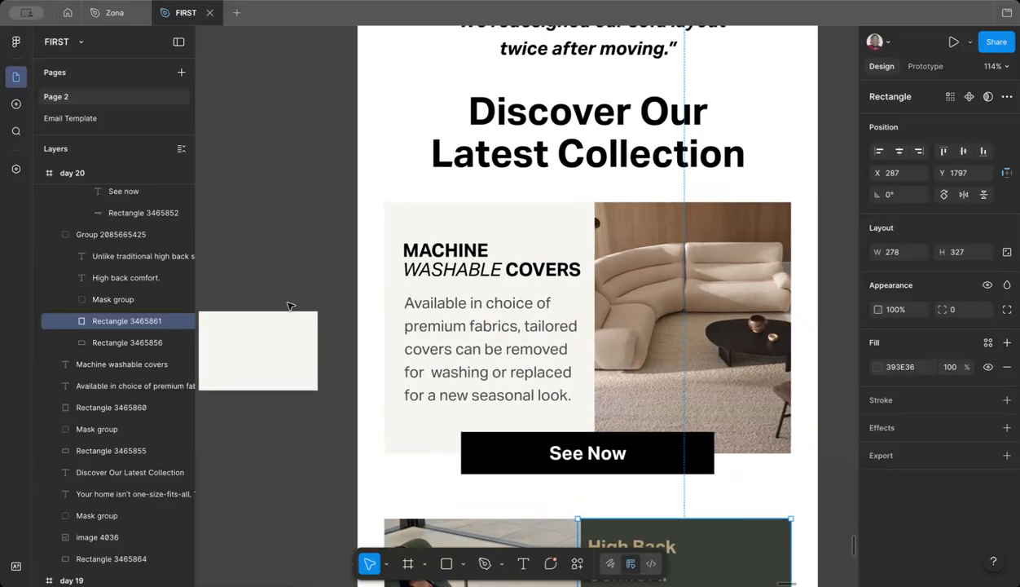
left_click_drag(282, 353, 298, 334)
left_click(302, 264)
Step: Examine the text styling of the High Back Comfort heading and description against the first card's heading and description
scroll(301, 265, "right", 2)
scroll(302, 265, "down", 5)
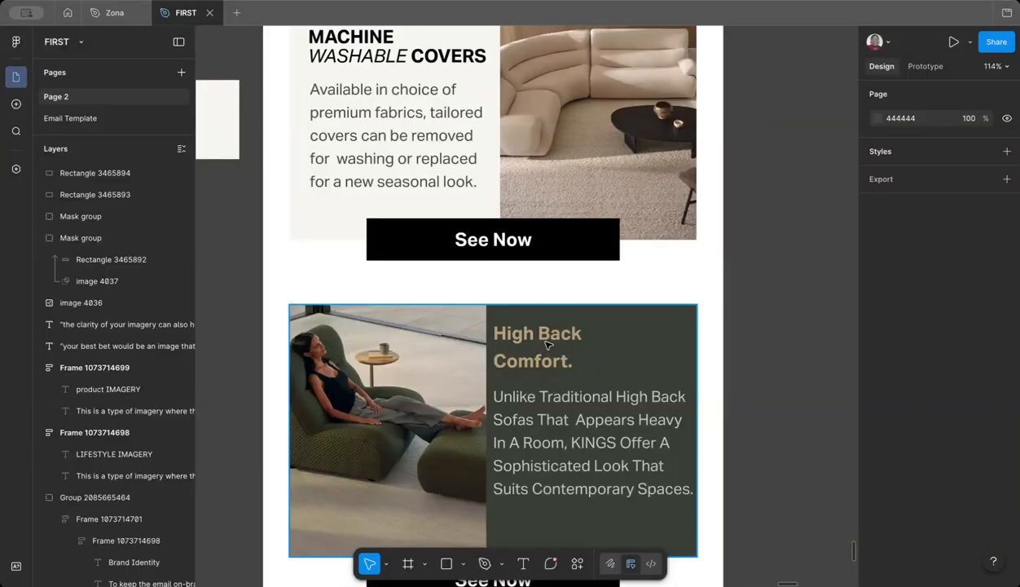
left_click(547, 338)
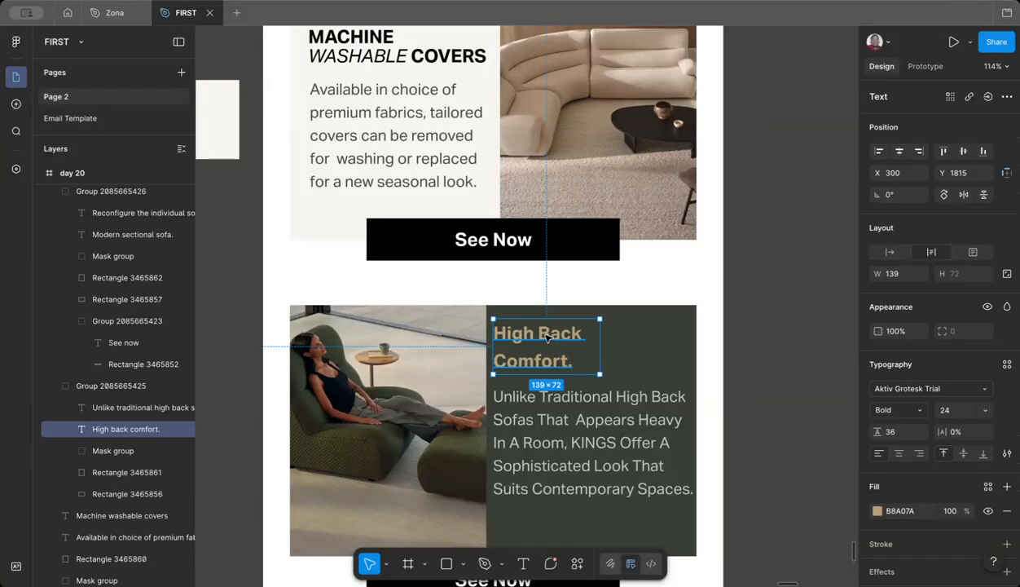
scroll(546, 337, "up", 3)
scroll(546, 337, "left", 1)
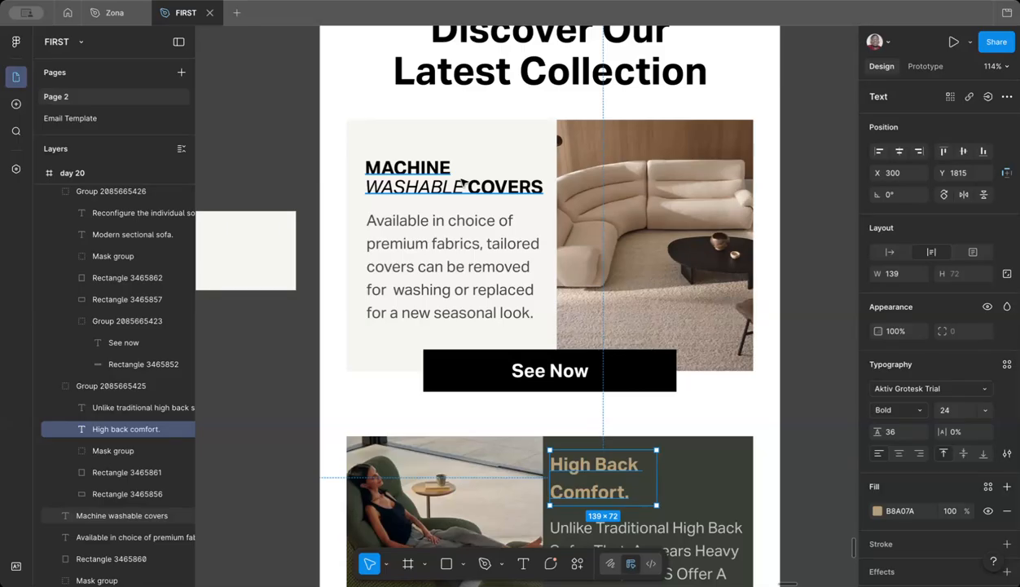
scroll(462, 184, "down", 3)
scroll(463, 184, "right", 2)
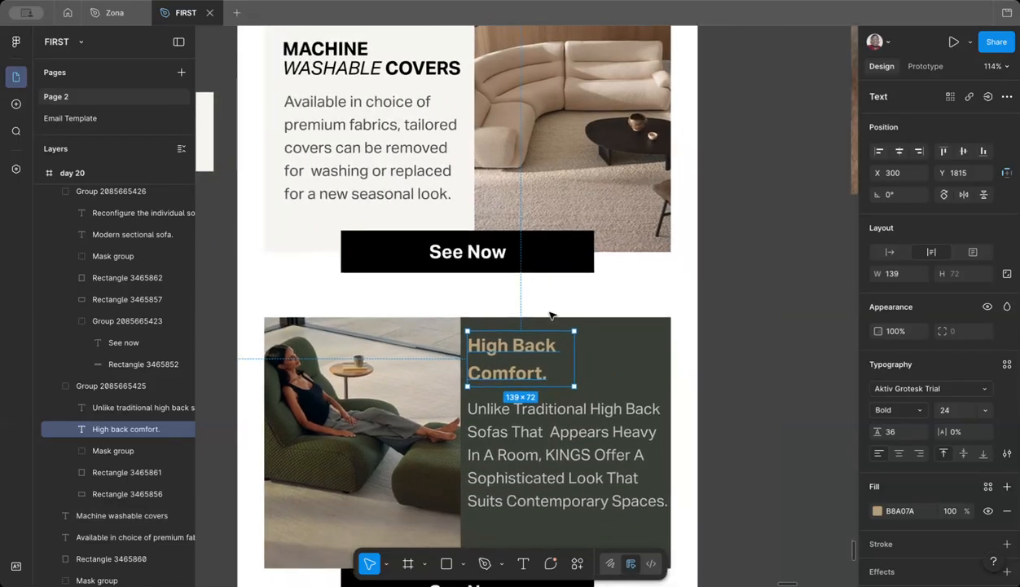
scroll(575, 492, "up", 5, "ctrl")
left_click(576, 489)
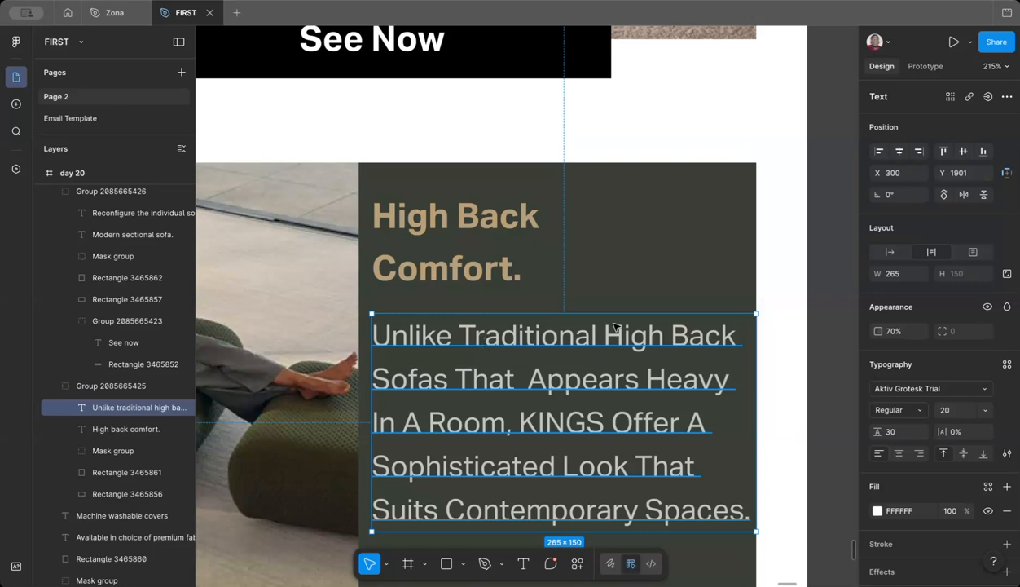
scroll(540, 349, "down", 5)
scroll(550, 355, "up", 3)
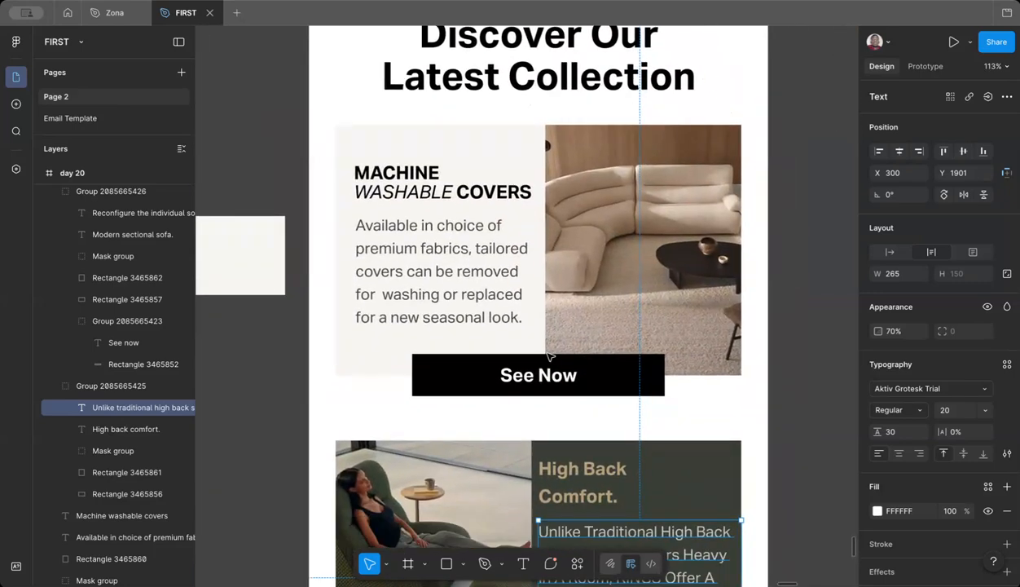
scroll(458, 269, "up", 4)
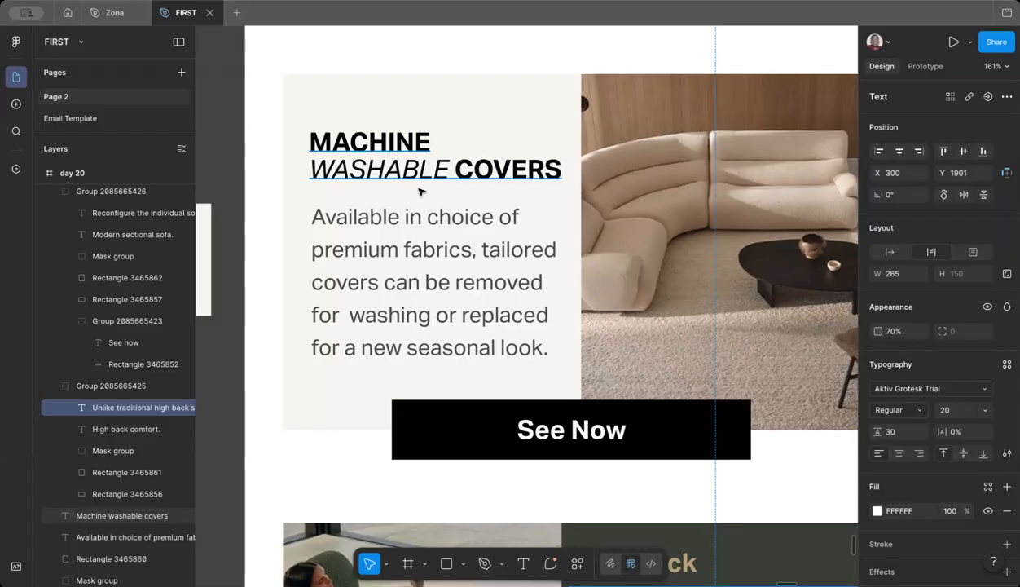
scroll(420, 192, "down", 3)
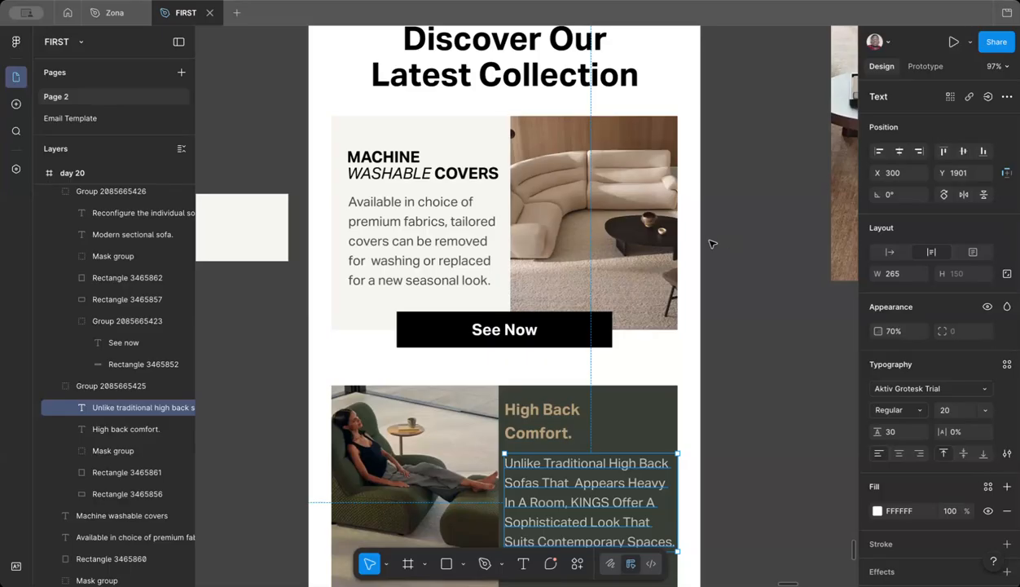
left_click(718, 298)
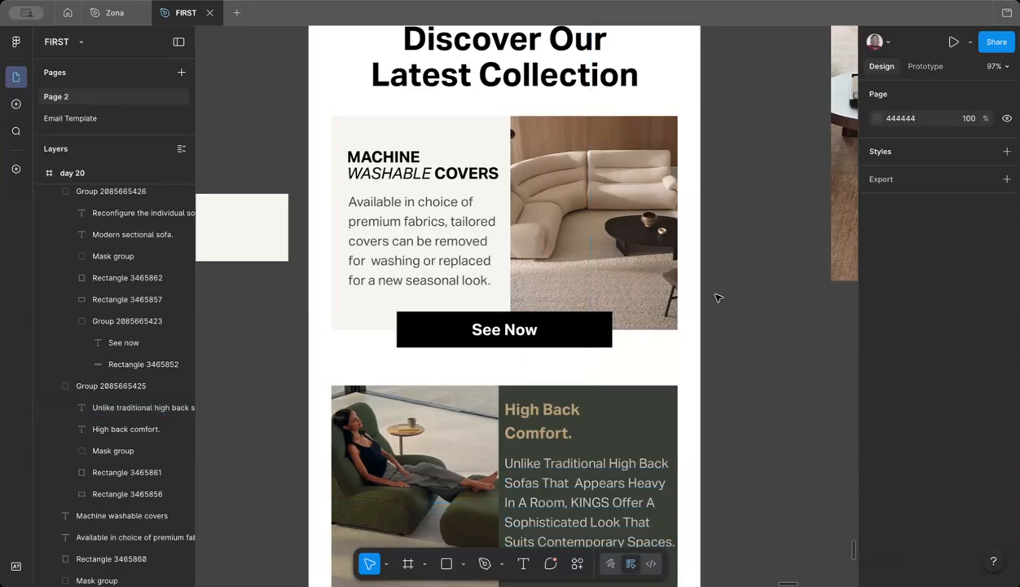
Step: Review the remaining product cards and inspect each of the three collection images above the Shop All Collection button
scroll(717, 298, "down", 5)
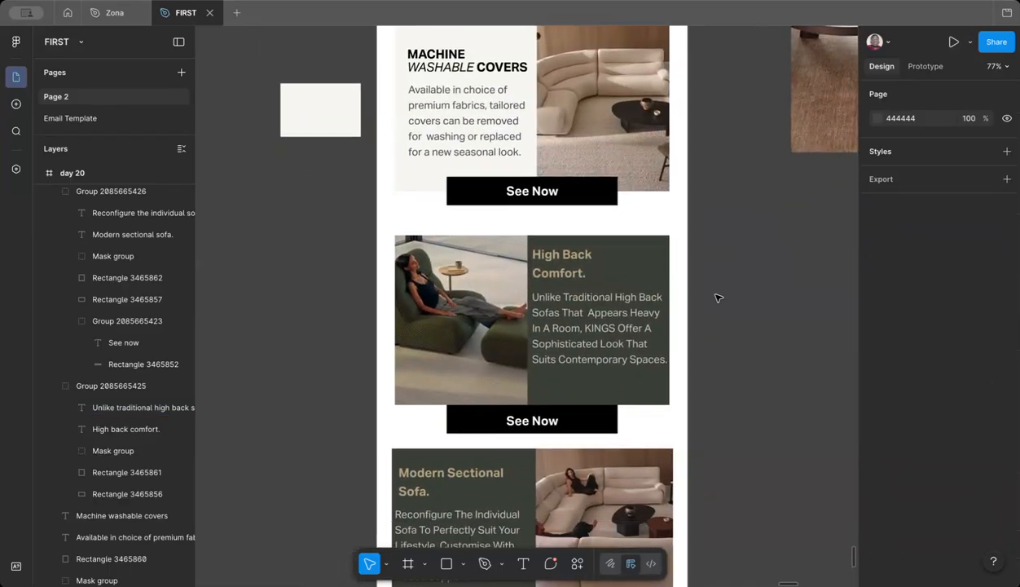
scroll(592, 374, "down", 4)
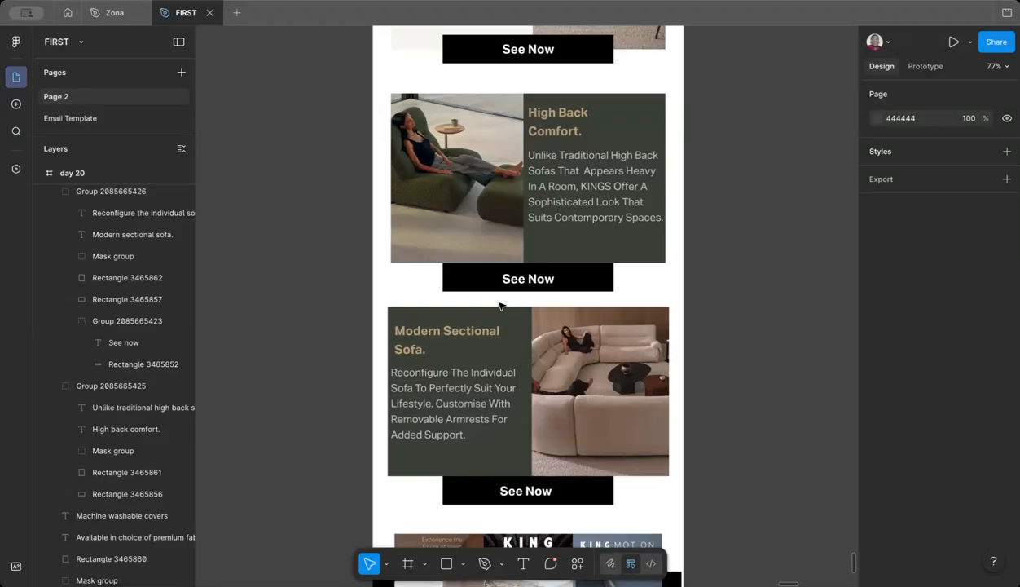
scroll(565, 421, "down", 5)
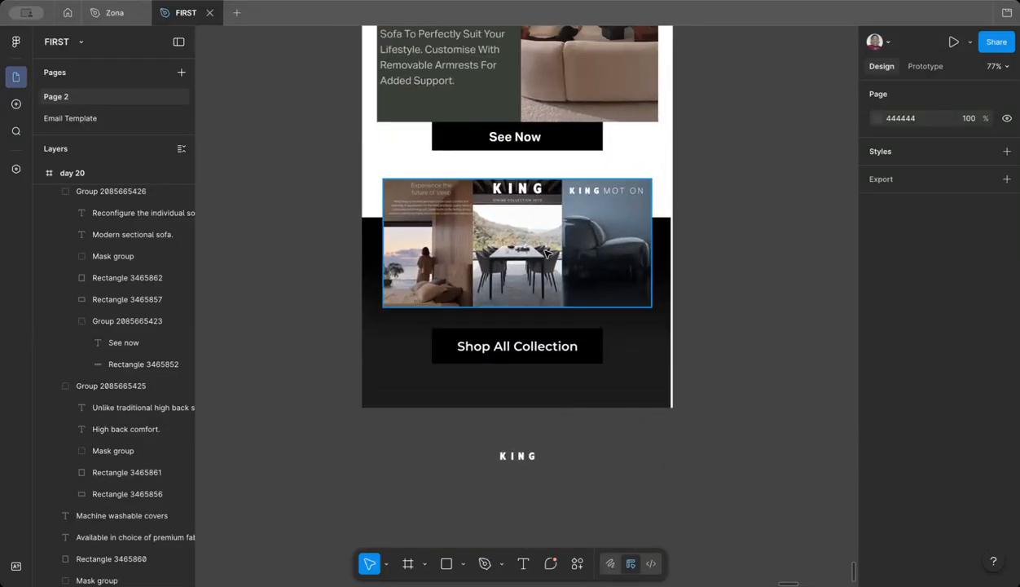
scroll(546, 242, "up", 2)
scroll(546, 242, "up", 4)
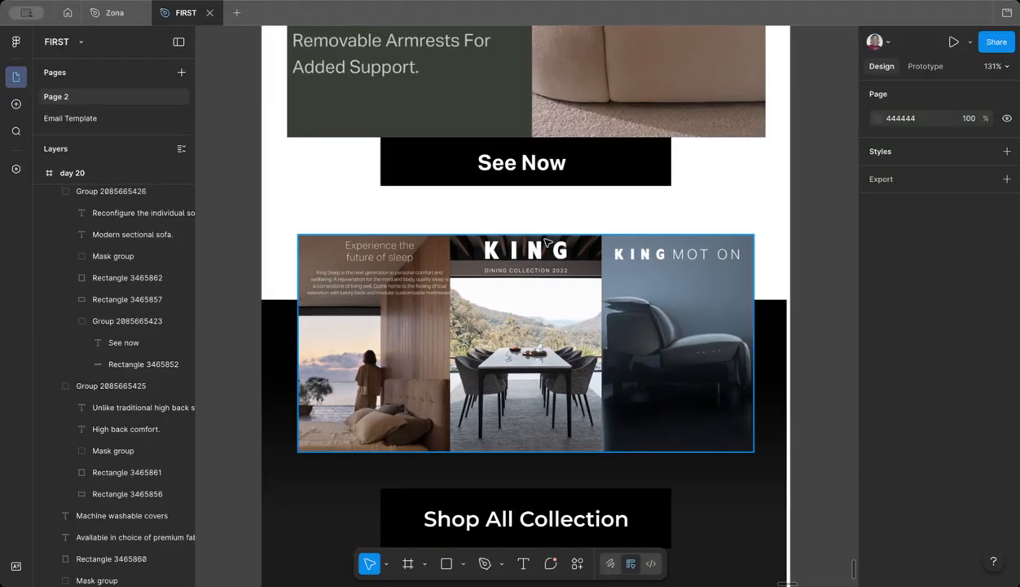
left_click(548, 243)
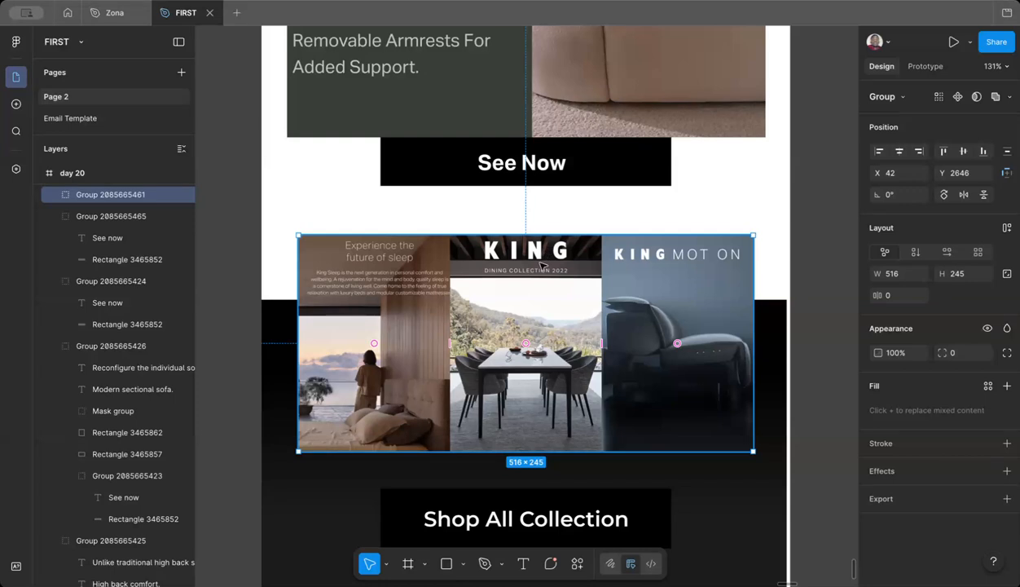
double_click(513, 277)
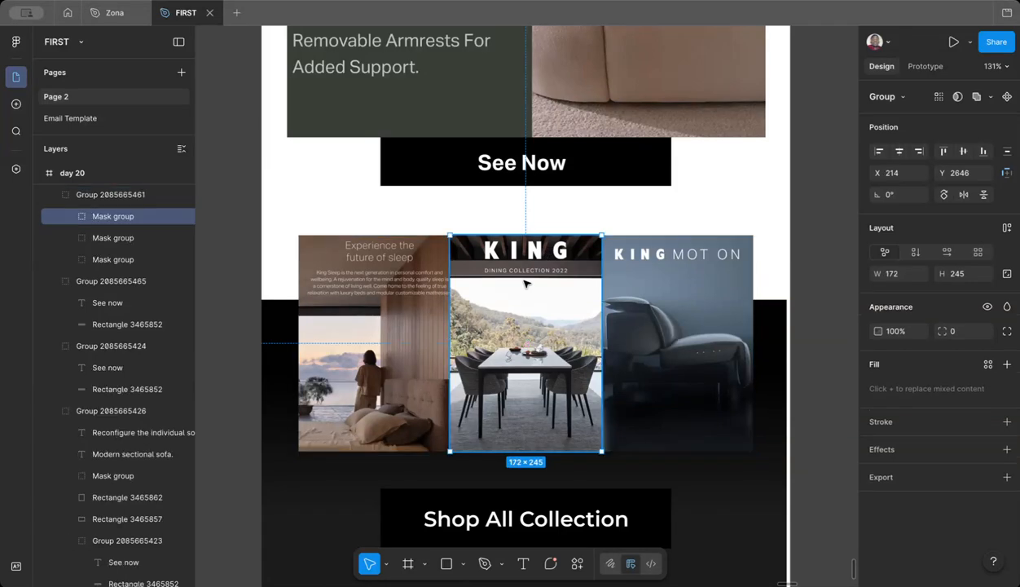
double_click(471, 316)
left_click(668, 324)
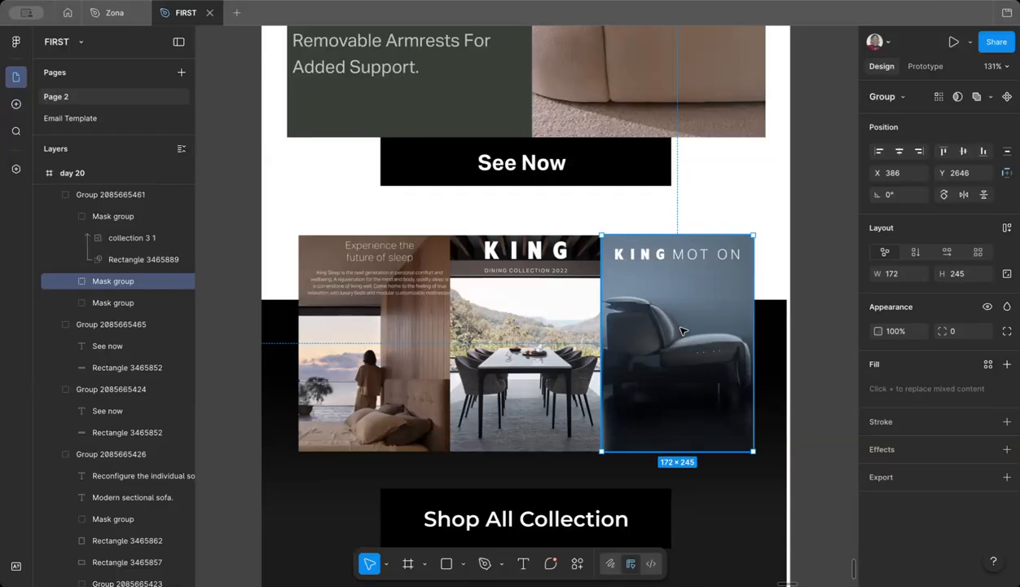
left_click(356, 296)
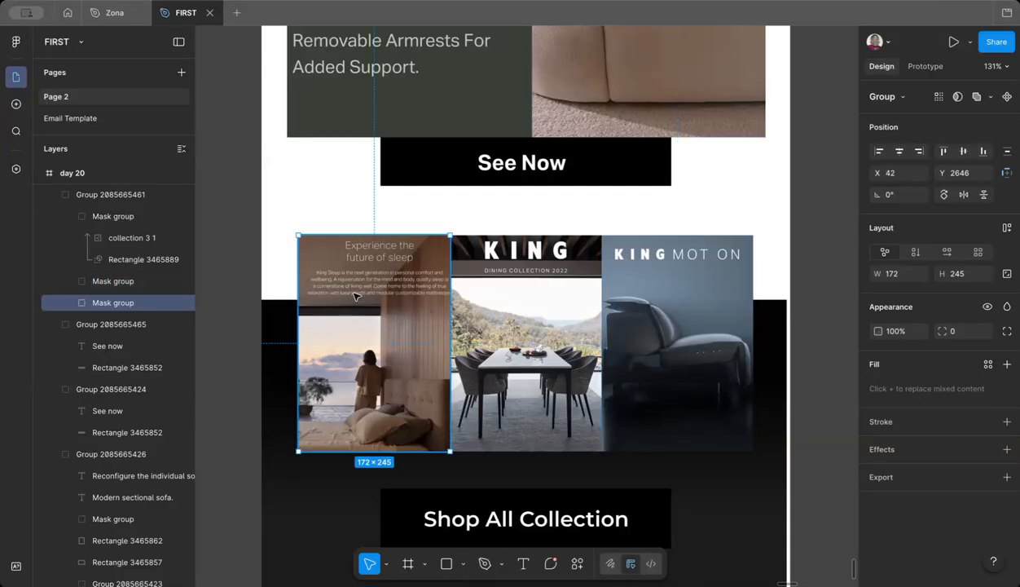
scroll(336, 271, "up", 6)
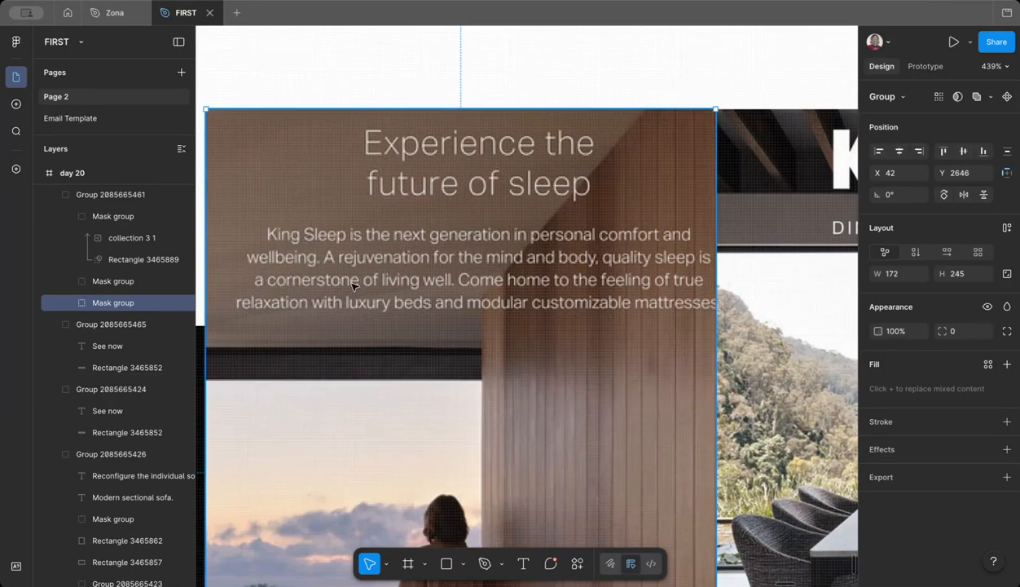
scroll(453, 408, "down", 2)
scroll(454, 408, "down", 6)
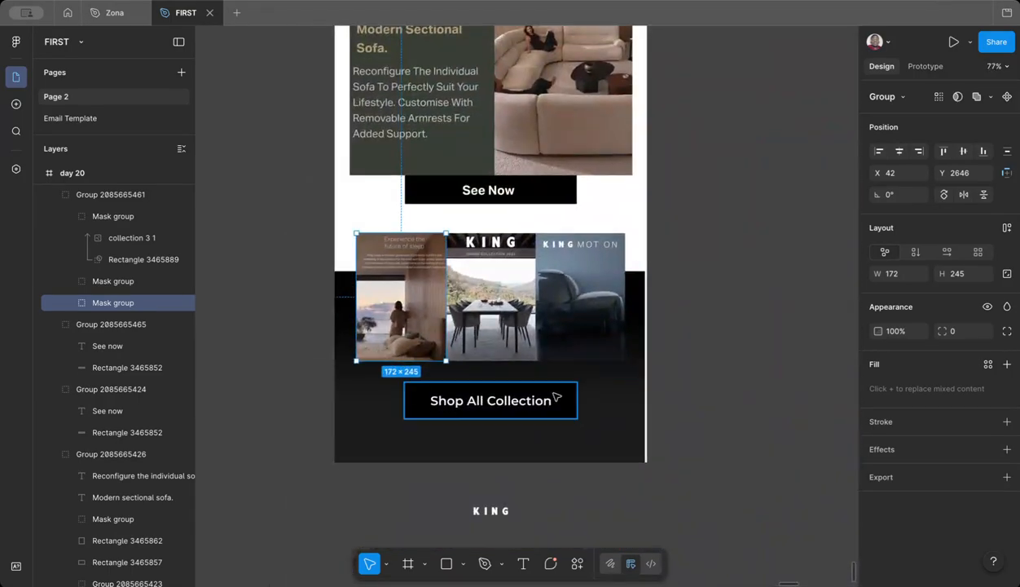
left_click(591, 387)
left_click(710, 319)
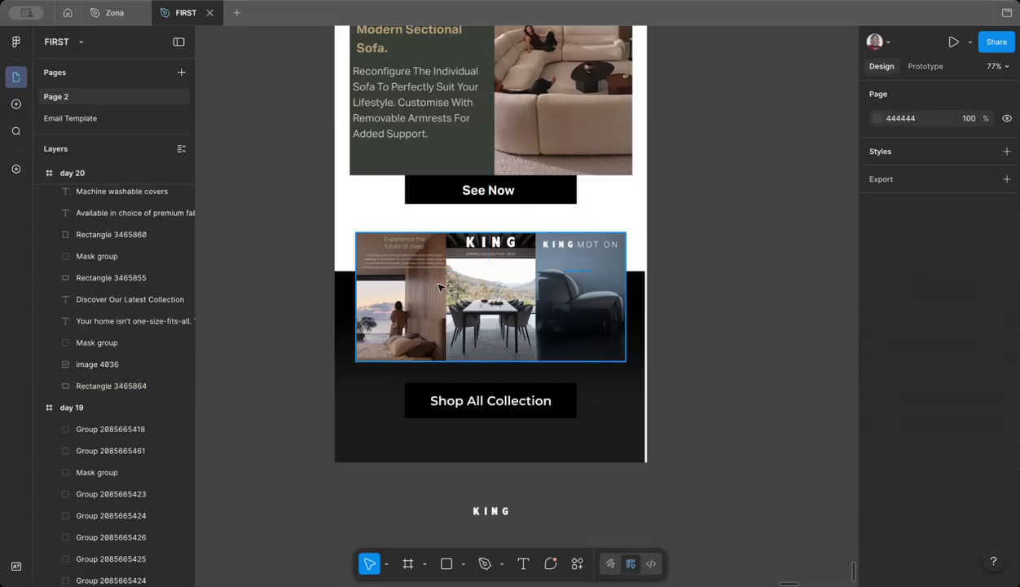
Step: Examine the dining collection image and how the three-image strip overlaps the boundary between the white body and dark footer
scroll(408, 298, "up", 3)
scroll(411, 277, "up", 3)
scroll(412, 277, "up", 1)
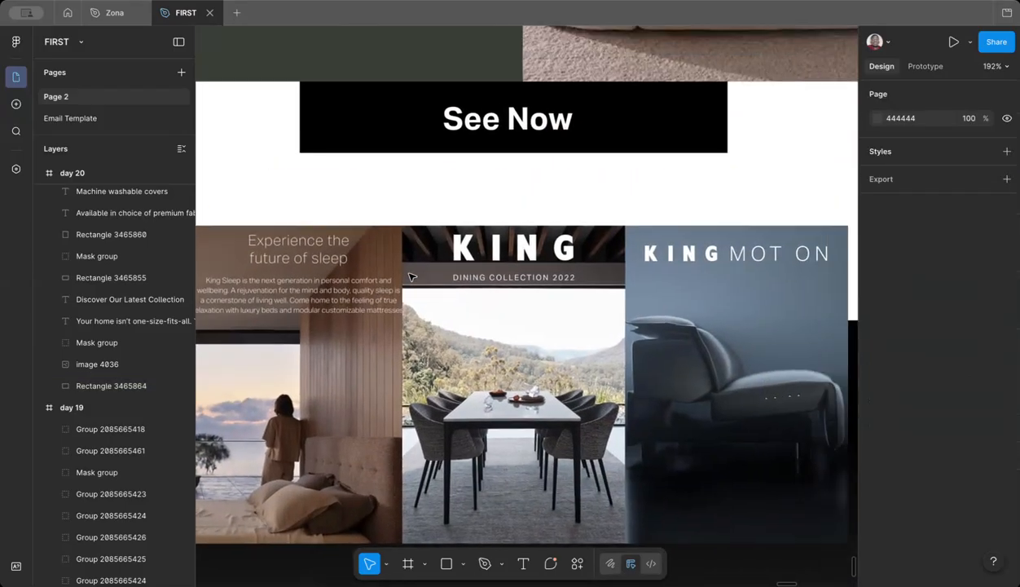
left_click(506, 308)
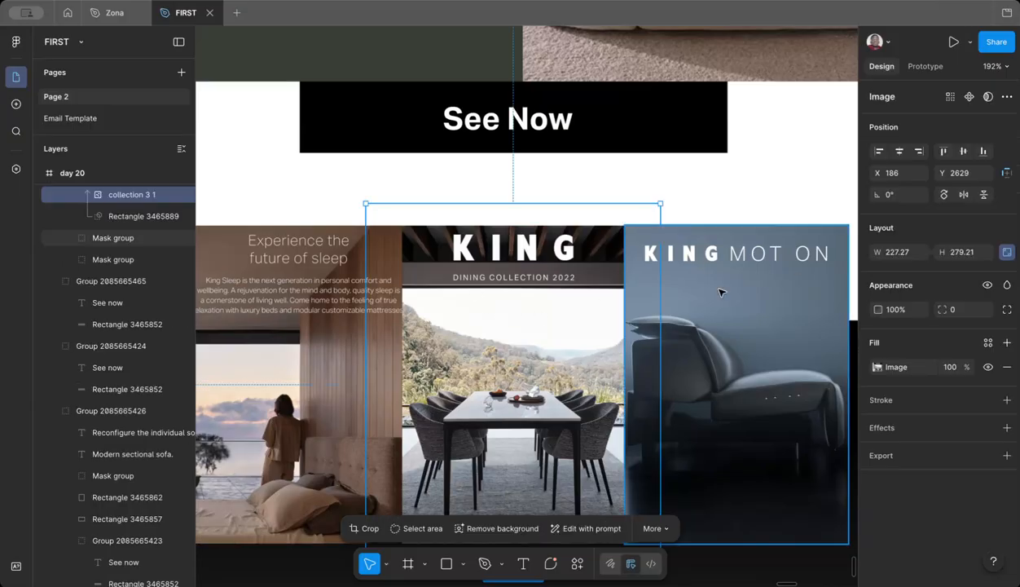
scroll(689, 293, "down", 3)
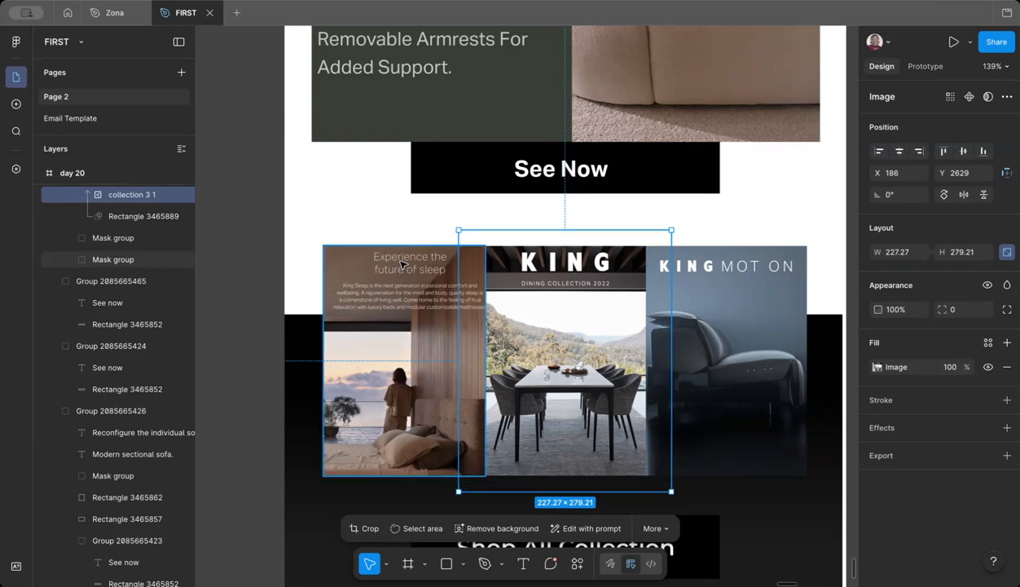
scroll(427, 263, "down", 5)
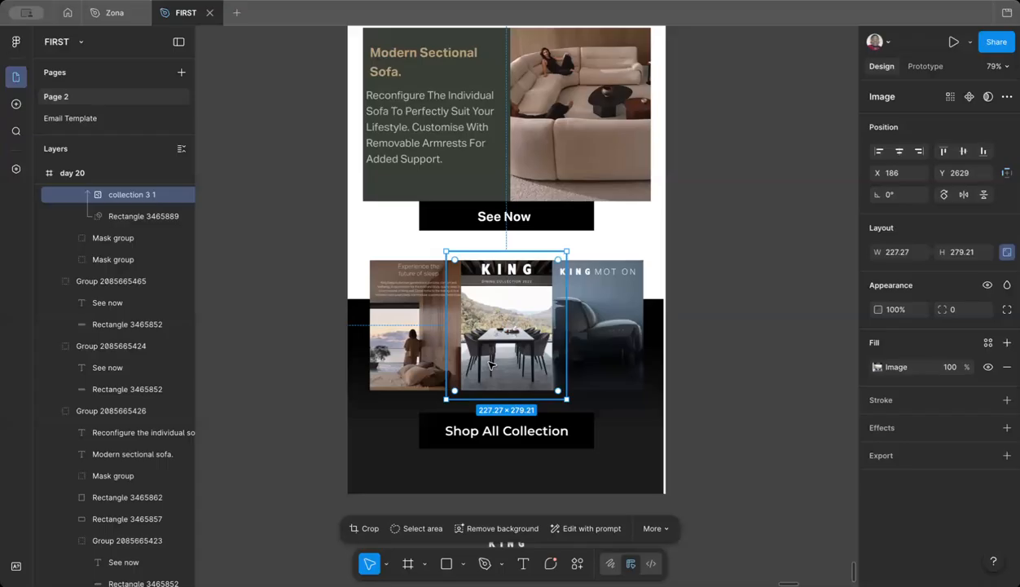
left_click(715, 387)
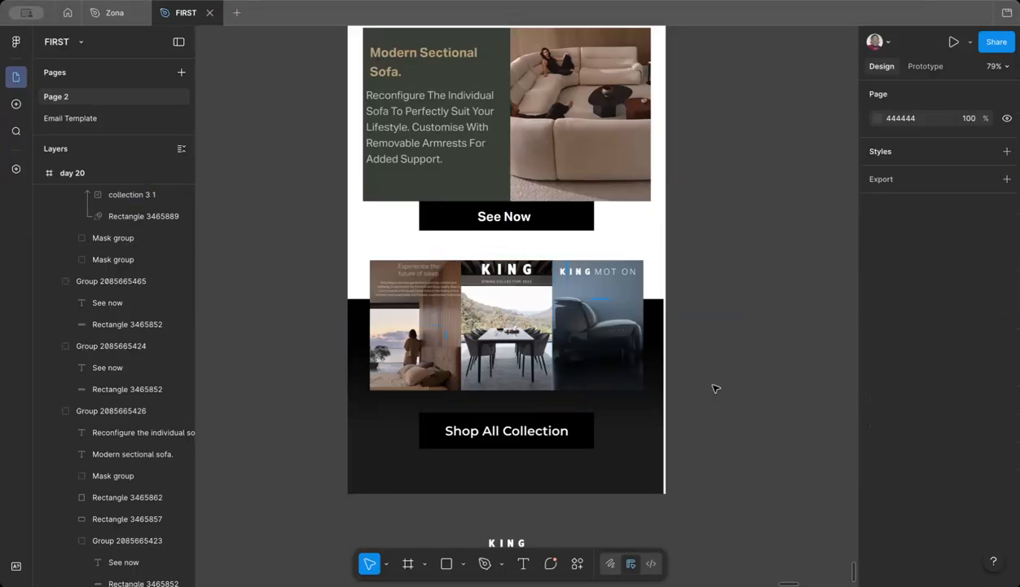
scroll(341, 292, "up", 5)
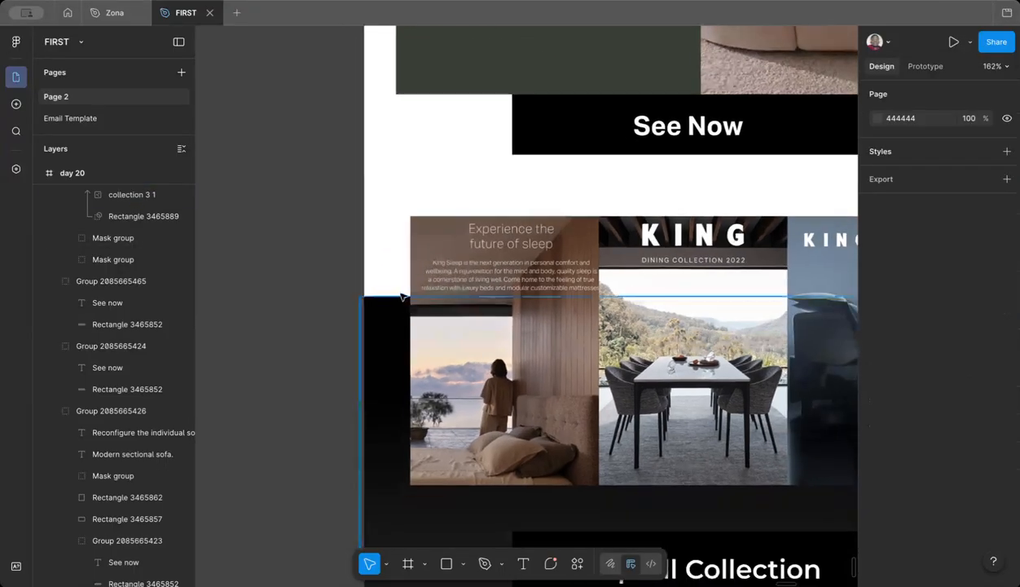
scroll(340, 305, "up", 3)
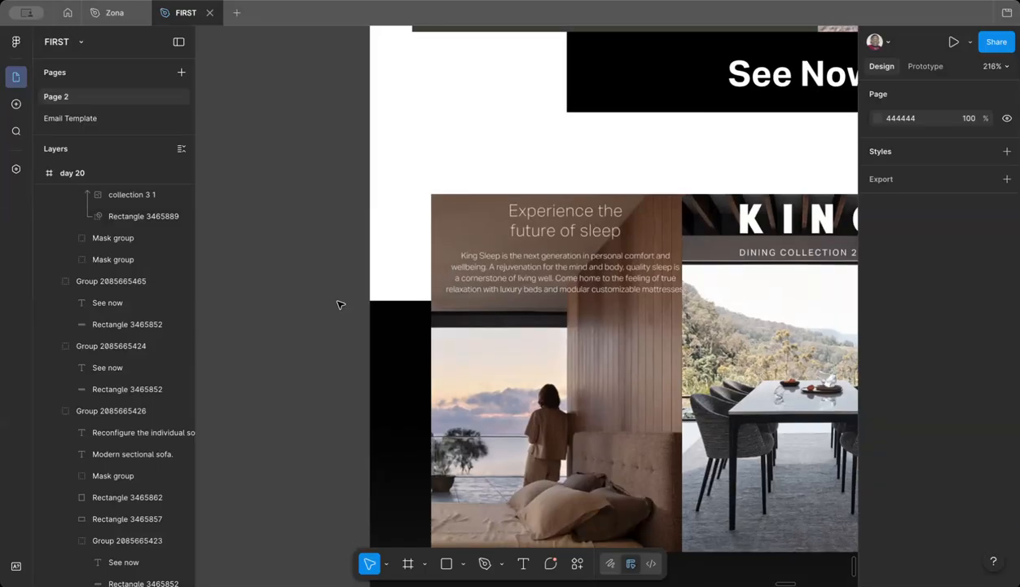
left_click(470, 261)
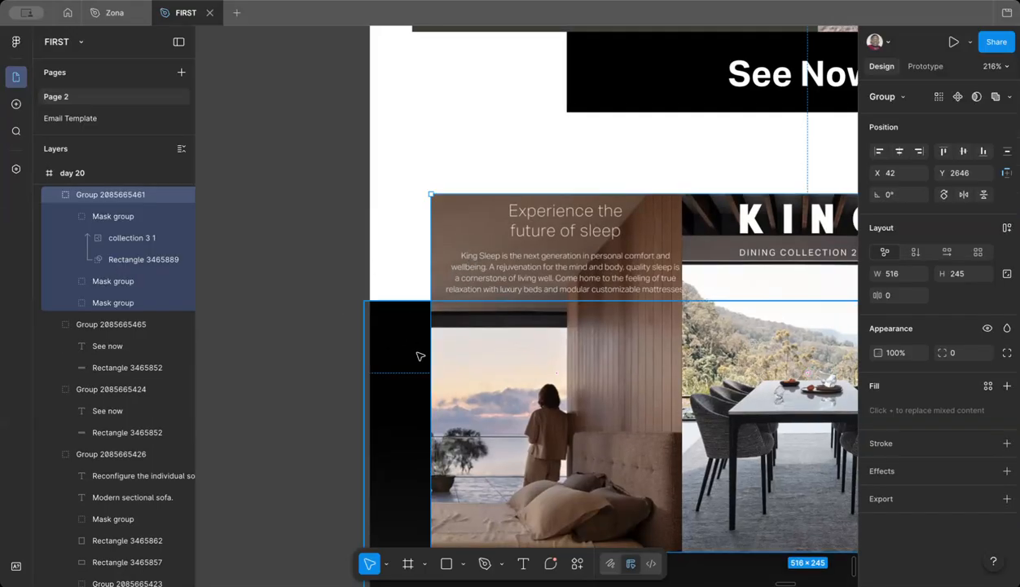
left_click(348, 317)
scroll(329, 461, "down", 8)
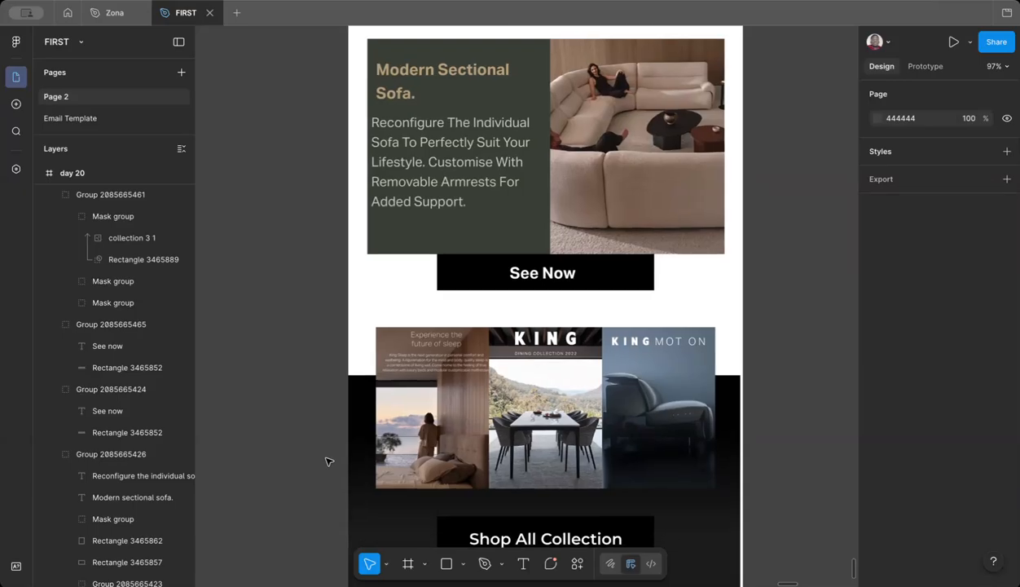
scroll(330, 462, "left", 3)
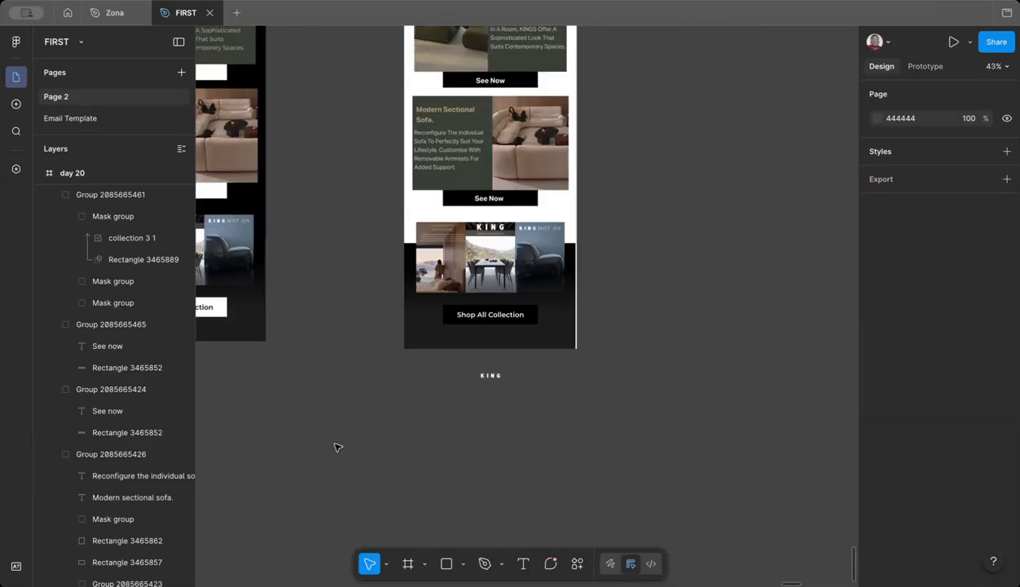
Step: Try extending the day 20 frame downward past the KING logo below the footer
left_click(487, 286)
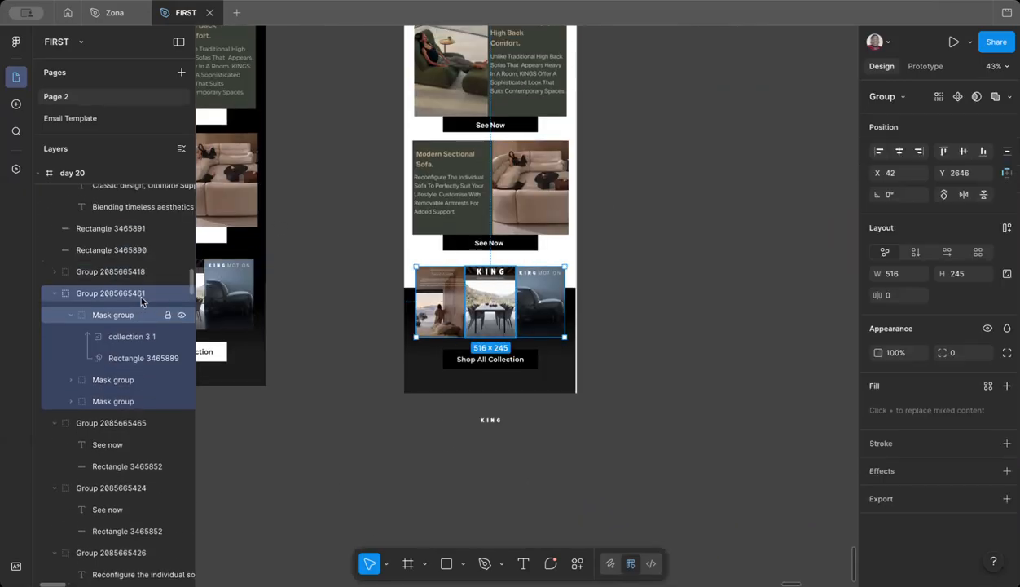
scroll(142, 301, "up", 3)
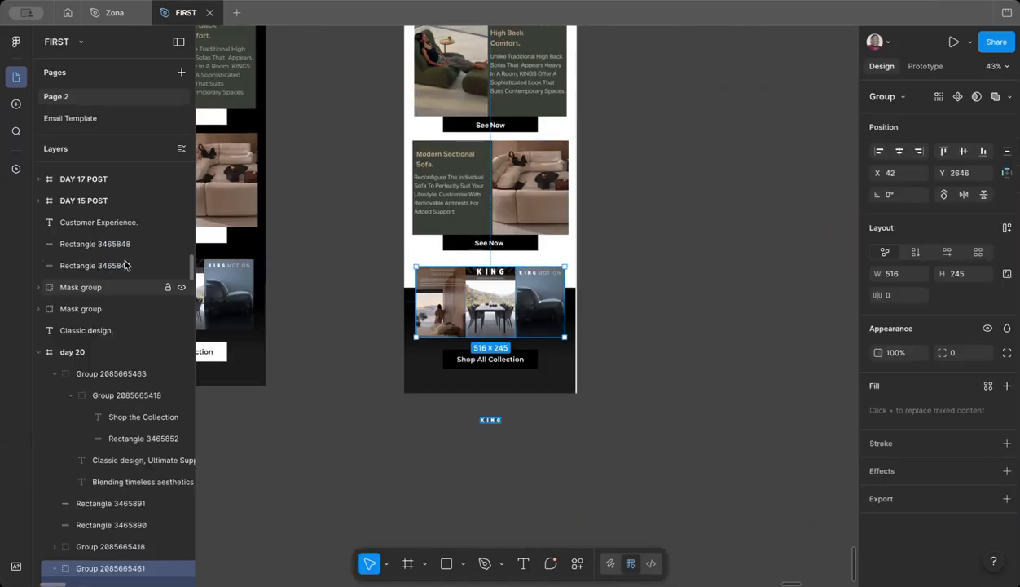
left_click(126, 352)
left_click_drag(507, 389, 538, 503)
Step: Try adding a 669 × 516 rectangle below the Shop All Collection button, filled with the sampled dark footer colour and placed behind the KING logo
left_click(446, 564)
left_click_drag(397, 372, 590, 519)
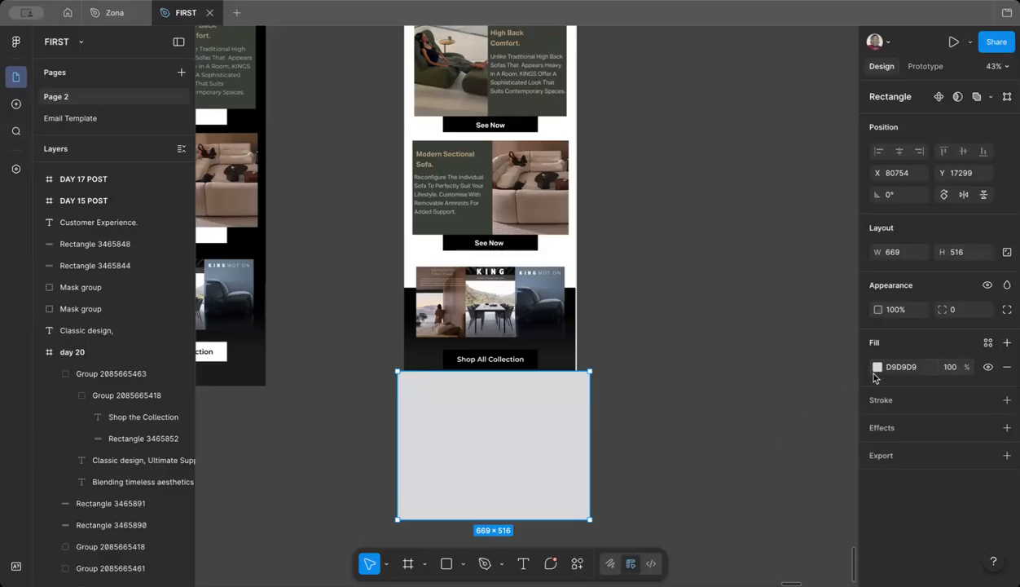
left_click(878, 367)
left_click(715, 444)
left_click(557, 360)
left_click(623, 388)
left_click_drag(494, 493, 481, 510)
left_click_drag(444, 466, 444, 461)
scroll(475, 286, "up", 5)
scroll(475, 289, "down", 4)
left_click(772, 307)
scroll(772, 308, "up", 1)
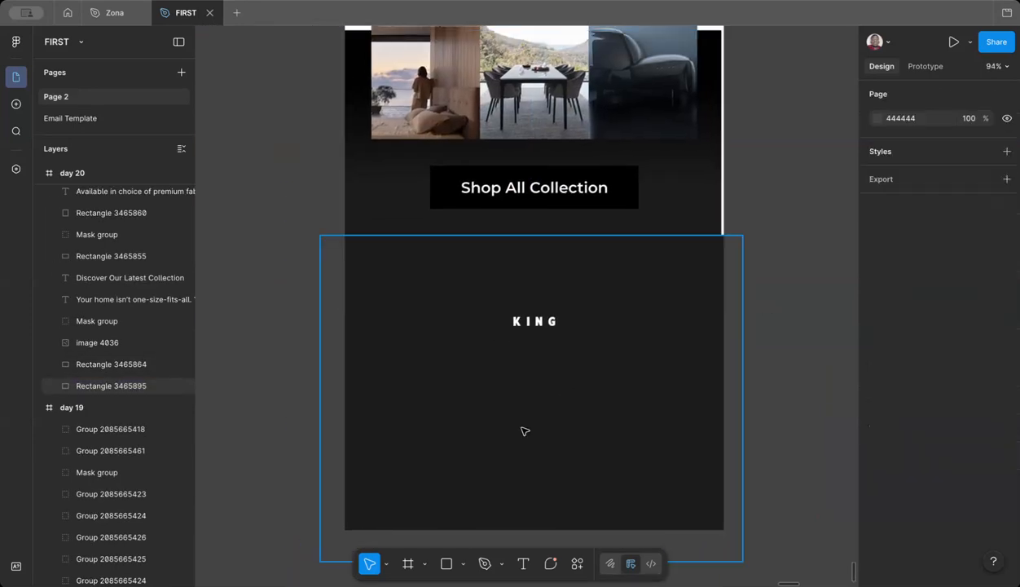
Step: Delete the added dark rectangle beneath the footer's existing gradient background
scroll(734, 371, "up", 5)
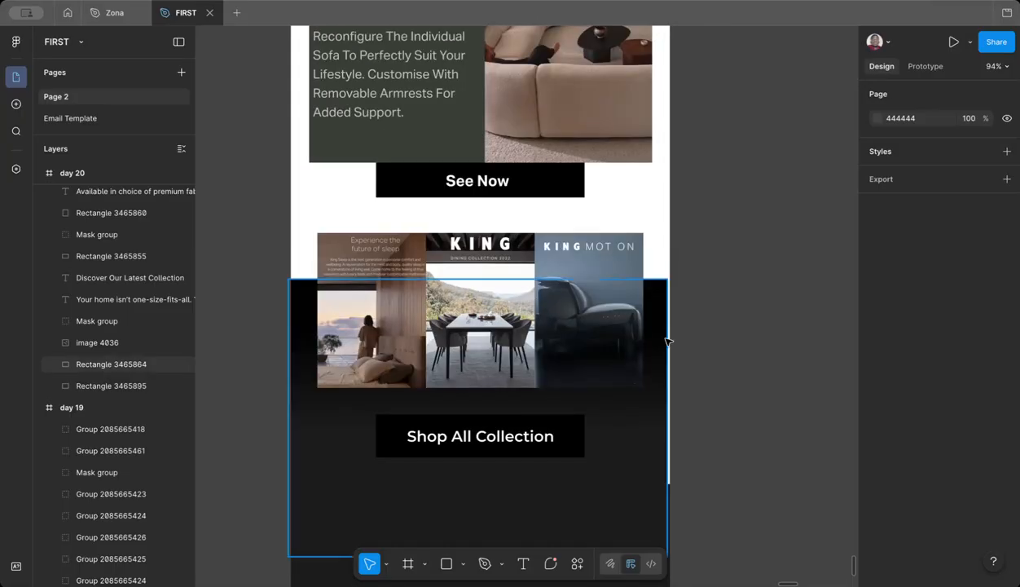
left_click(528, 283)
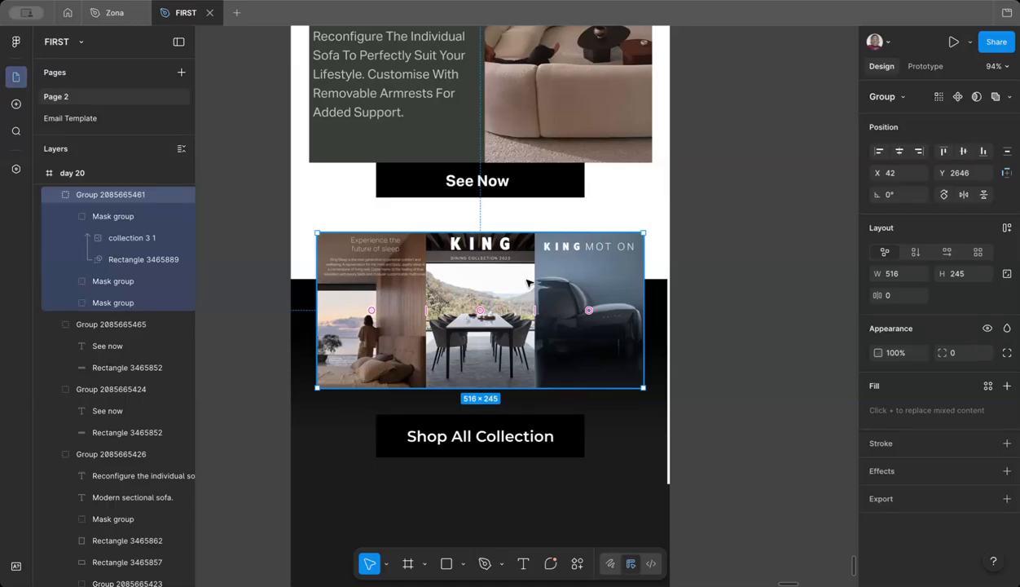
left_click(711, 349)
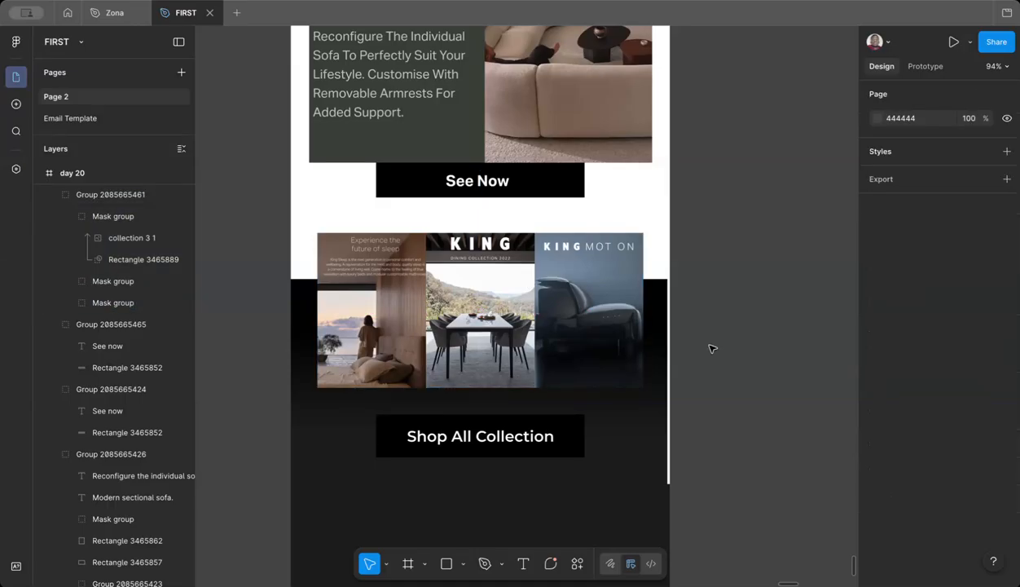
scroll(712, 349, "down", 5)
left_click(674, 470)
key("Delete")
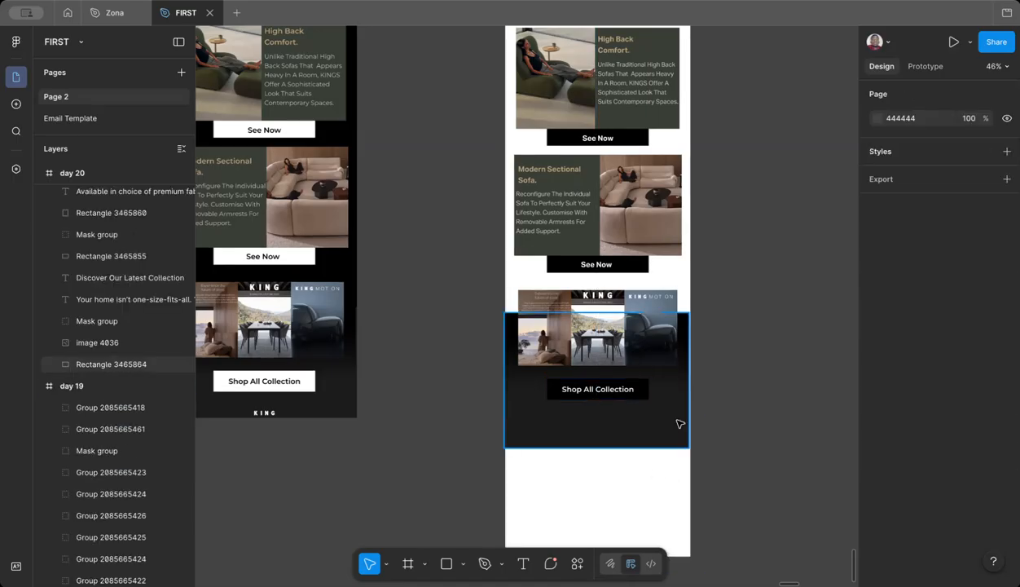
Step: Undo the rectangle deletion, the footer rectangle itself and the frame extension
key("ctrl+z")
key("ctrl+z")
key("ctrl+z")
key("ctrl+z")
key("ctrl+z")
key("ctrl+z")
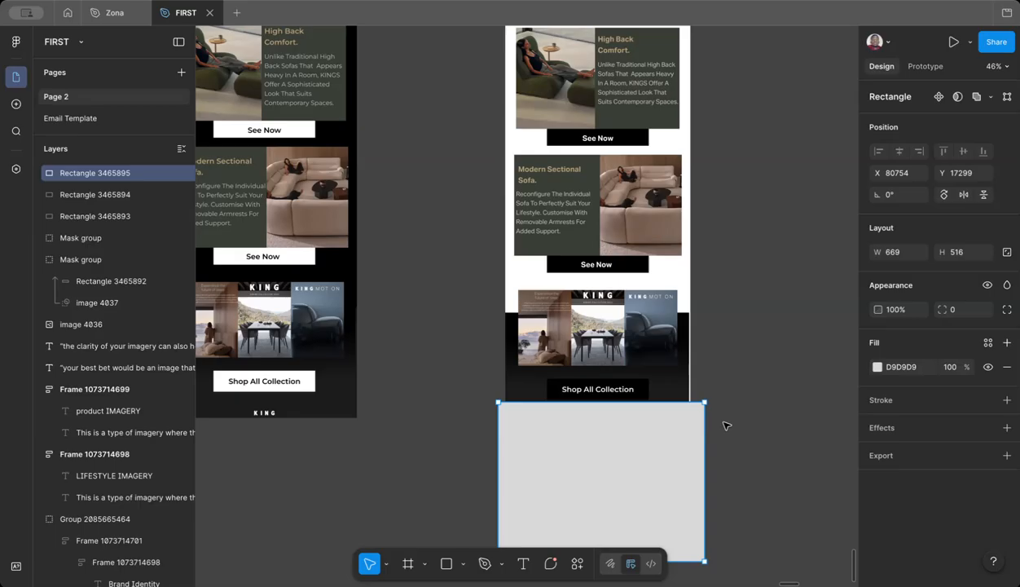
key("ctrl+z")
left_click(731, 389)
Step: Examine how the black Shop All Collection button stands out against the dark footer
scroll(677, 390, "up", 3)
scroll(666, 391, "up", 3)
left_click(542, 403)
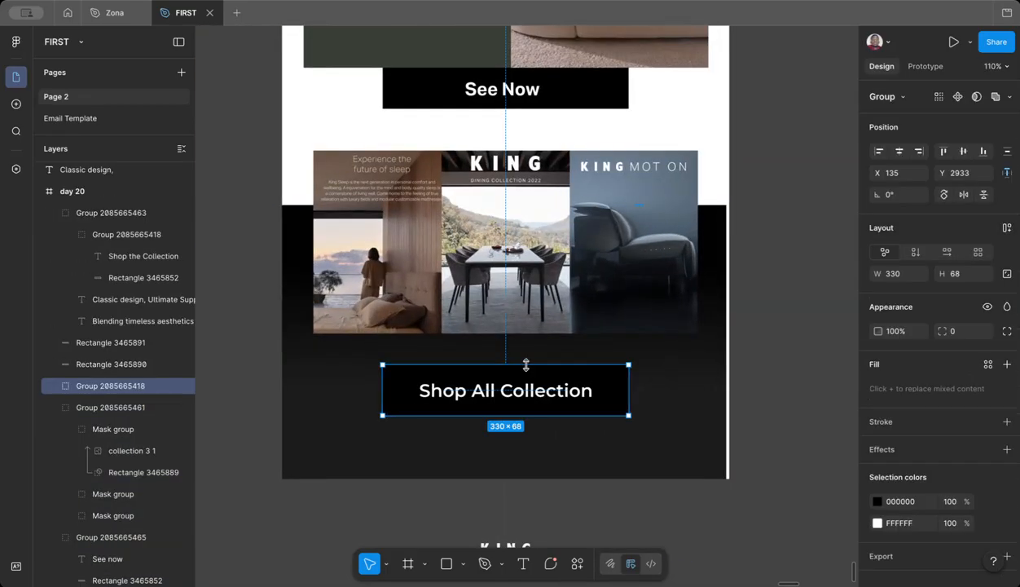
left_click(763, 387)
scroll(765, 386, "down", 4)
scroll(766, 386, "up", 4)
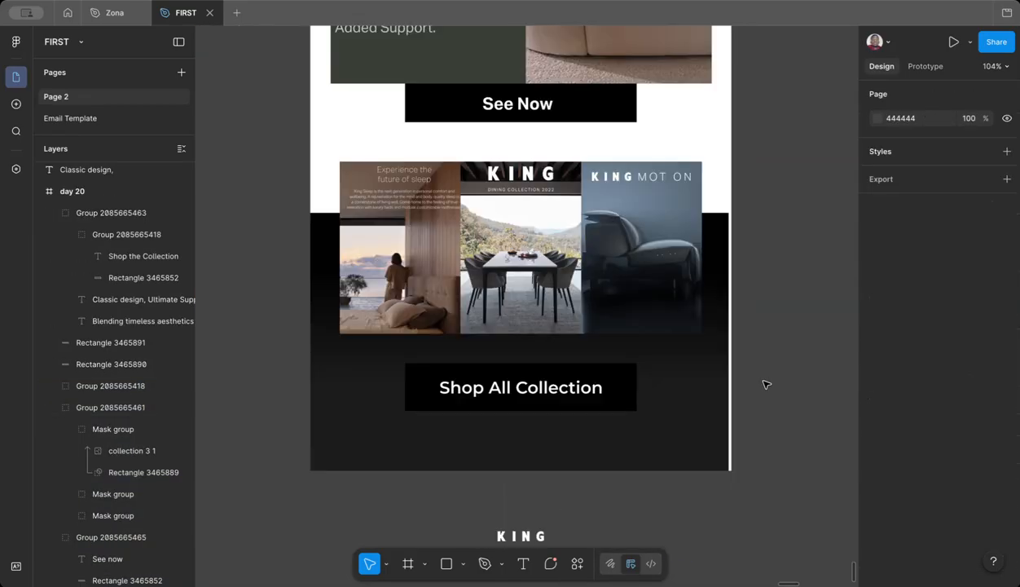
Step: Draw a loose rectangle about 361 × 63 just below the email's dark footer
scroll(766, 386, "down", 2)
scroll(766, 386, "left", 1)
left_click(447, 563)
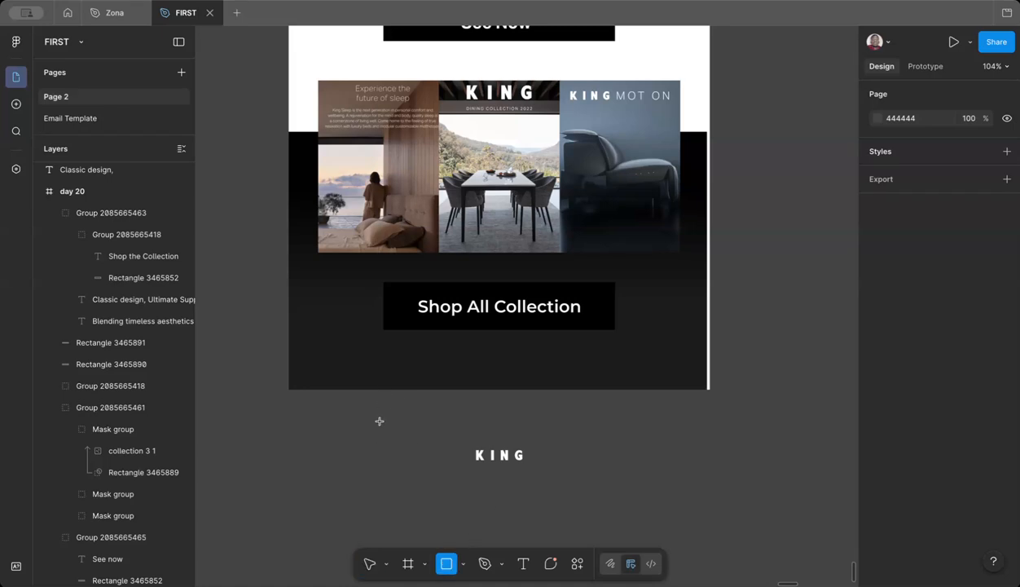
left_click_drag(383, 405, 637, 449)
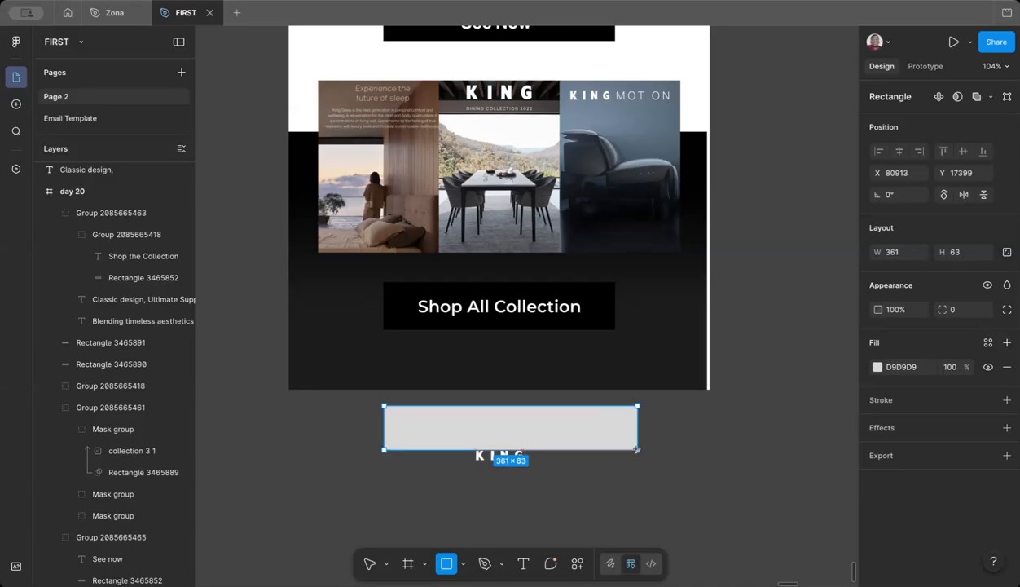
Step: Set the Shop All Collection button's background to FFFFFF and its label to 000000
left_click(558, 316)
scroll(558, 316, "up", 3)
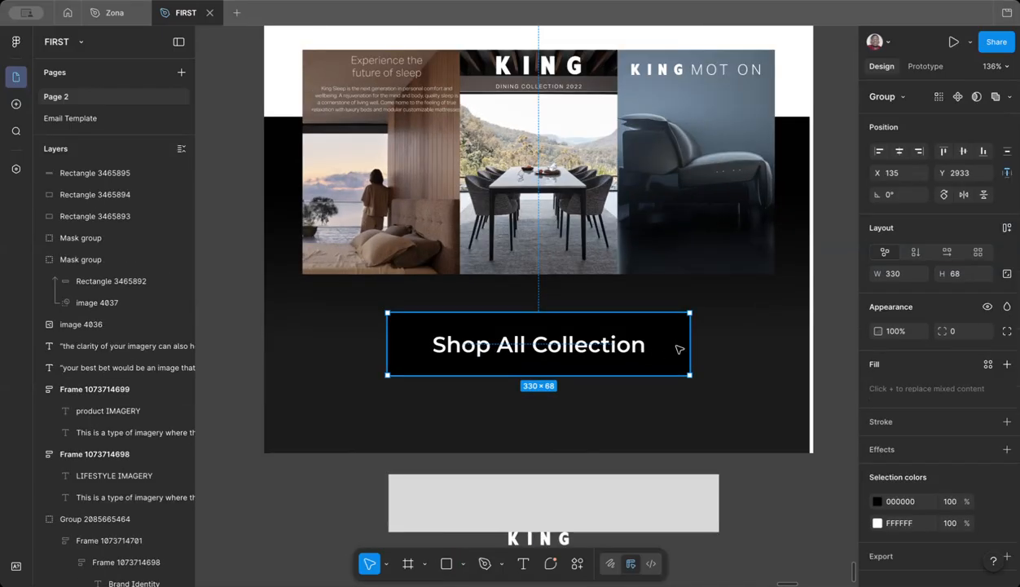
left_click(734, 356)
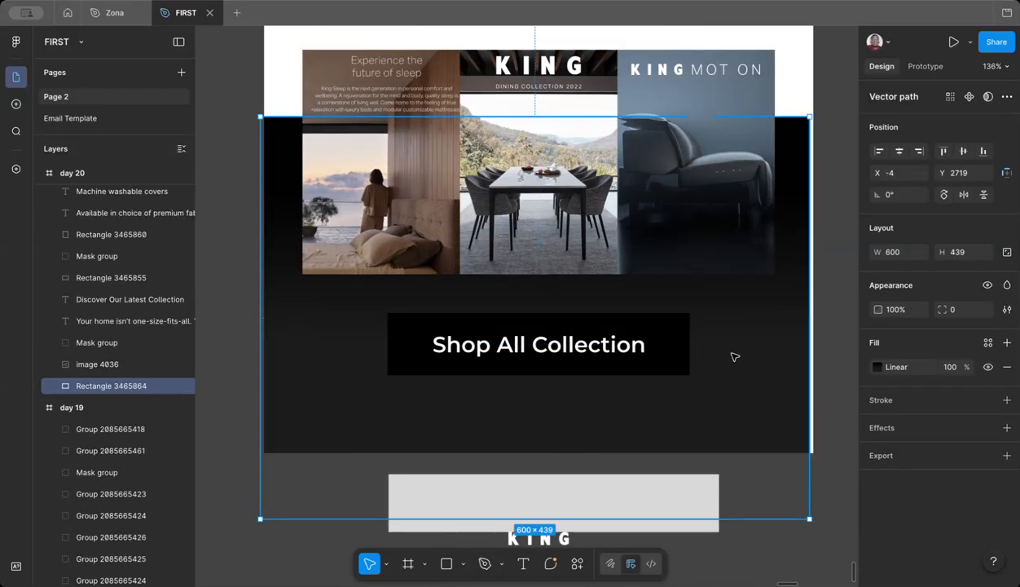
left_click(687, 365)
left_click(899, 501)
type("FFFFFF")
key("Return")
left_click(899, 522)
type("000000")
key("Return")
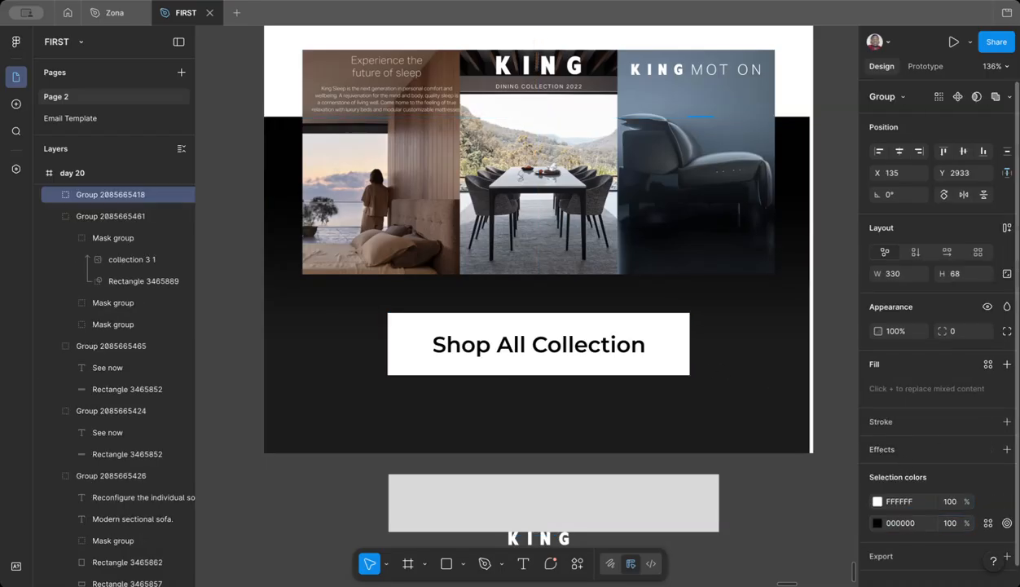
left_click(342, 489)
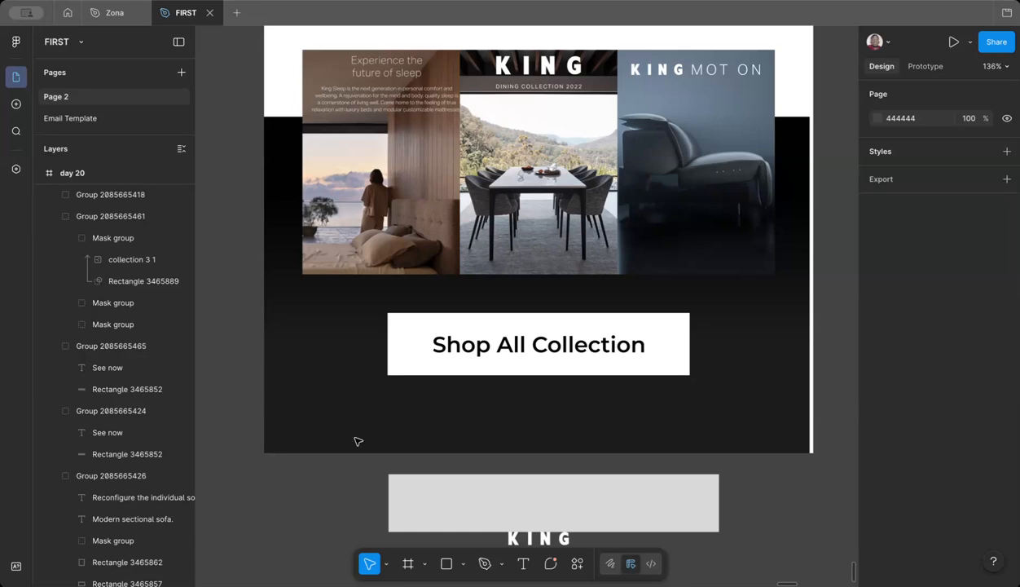
Step: Review the Shop All Collection button in the footer and compare it with the rest of the email
scroll(505, 362, "down", 3)
scroll(506, 362, "up", 3)
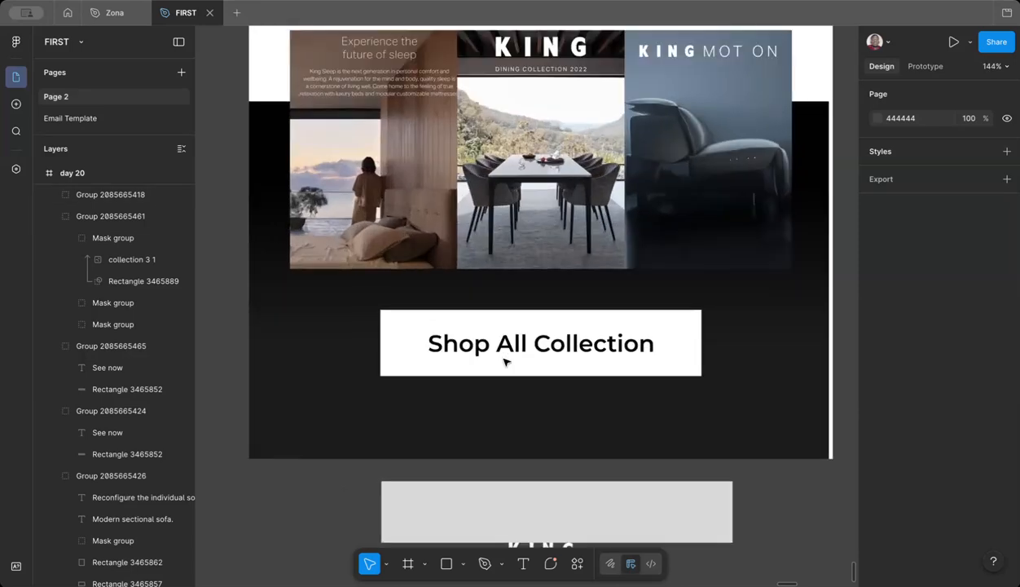
left_click(520, 343)
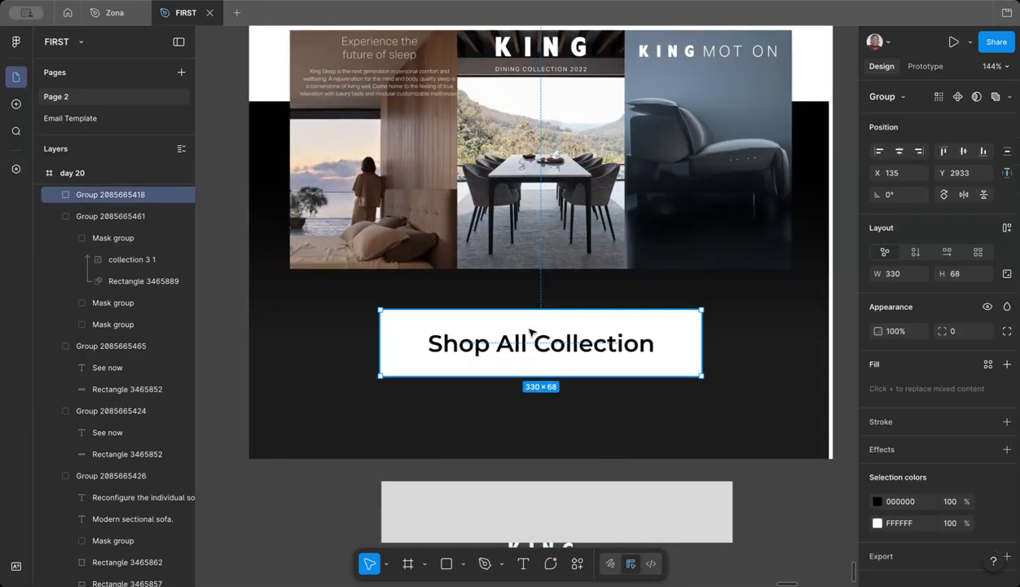
scroll(531, 333, "down", 5)
scroll(531, 332, "up", 10)
scroll(537, 345, "up", 3)
scroll(537, 344, "up", 4)
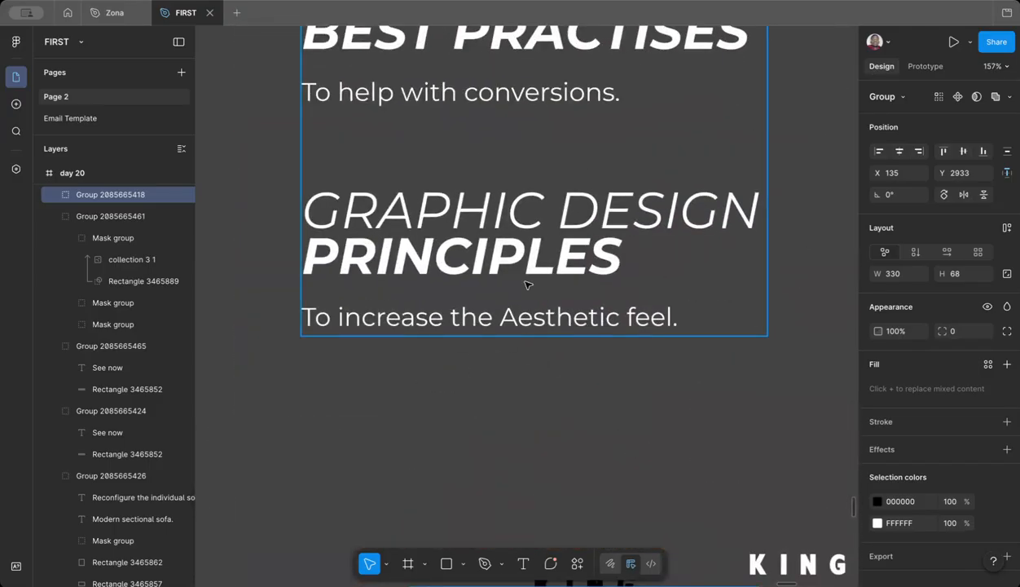
scroll(522, 269, "down", 5)
scroll(522, 269, "down", 10)
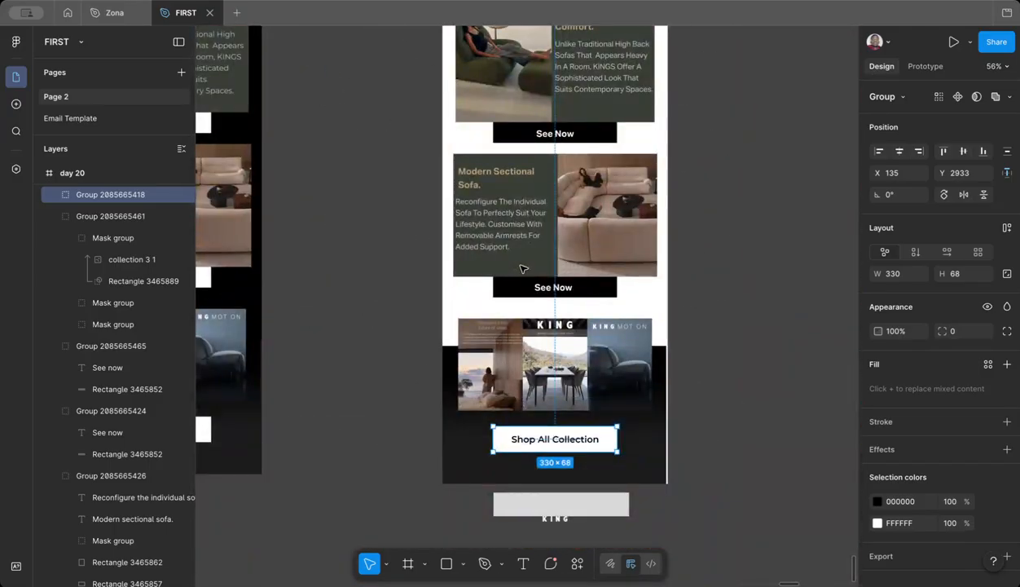
scroll(564, 453, "up", 5)
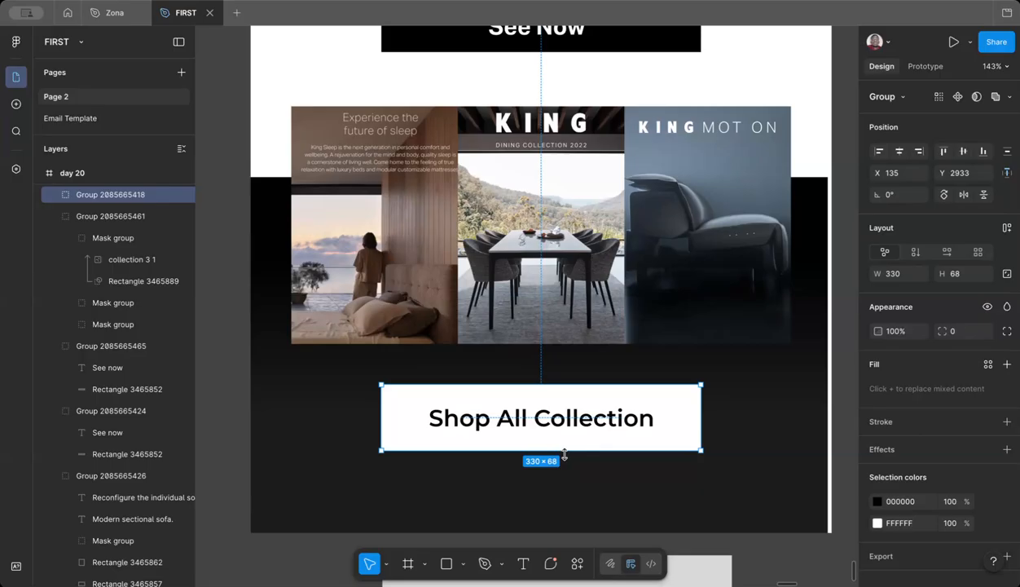
Step: Move the three-image collection strip to X 34, Y 2639 and align the dark footer background across the full frame width
left_click(492, 164)
mouse_move(493, 163)
left_mouse_down()
mouse_move(479, 151)
mouse_move(487, 153)
left_mouse_up()
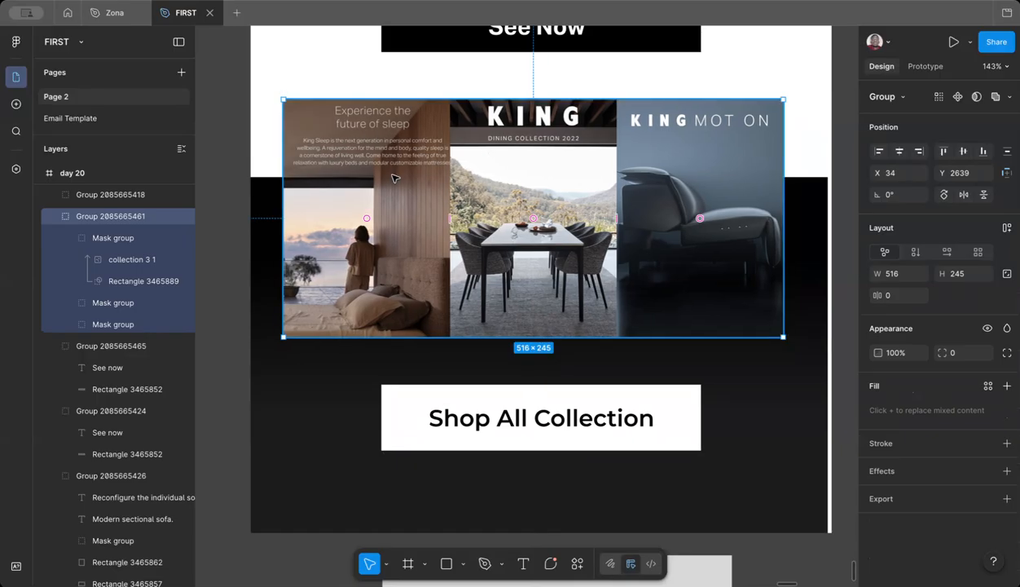
scroll(395, 178, "down", 1)
left_click(308, 367)
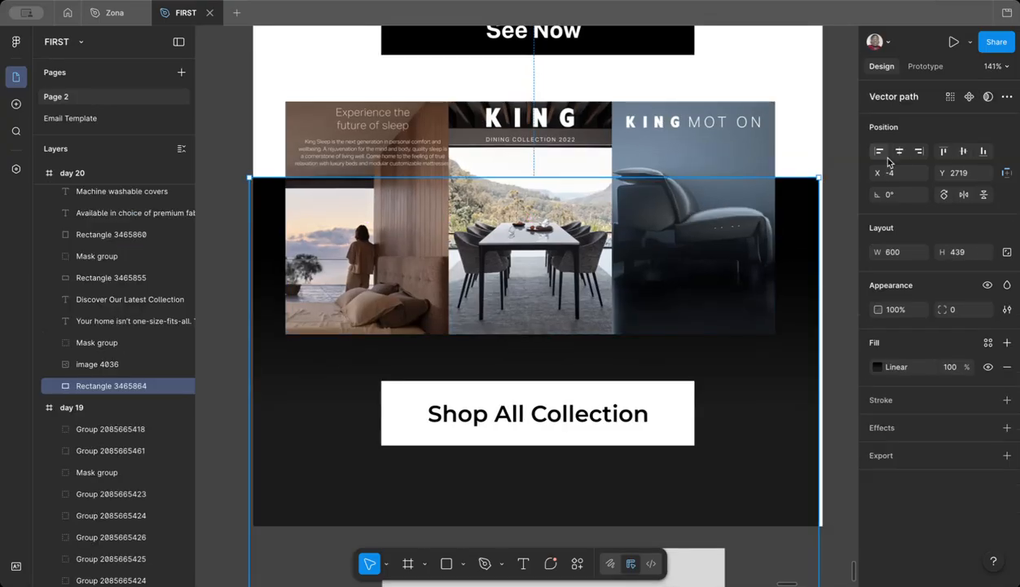
left_click(235, 322)
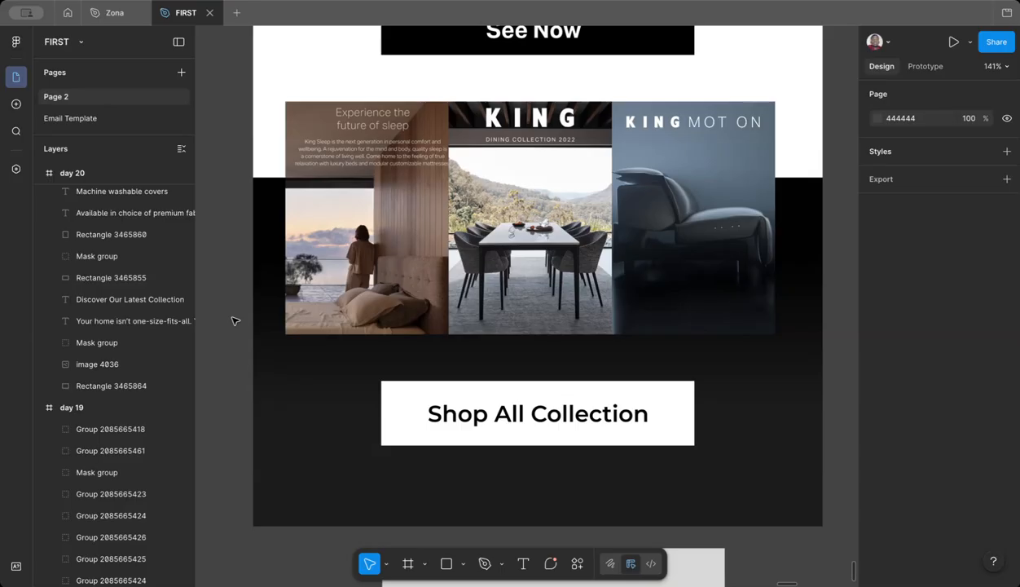
Step: Reposition the masked sleep image to X 19, Y 2620 and the masked dining image to X 182, Y 2635
left_click(356, 180)
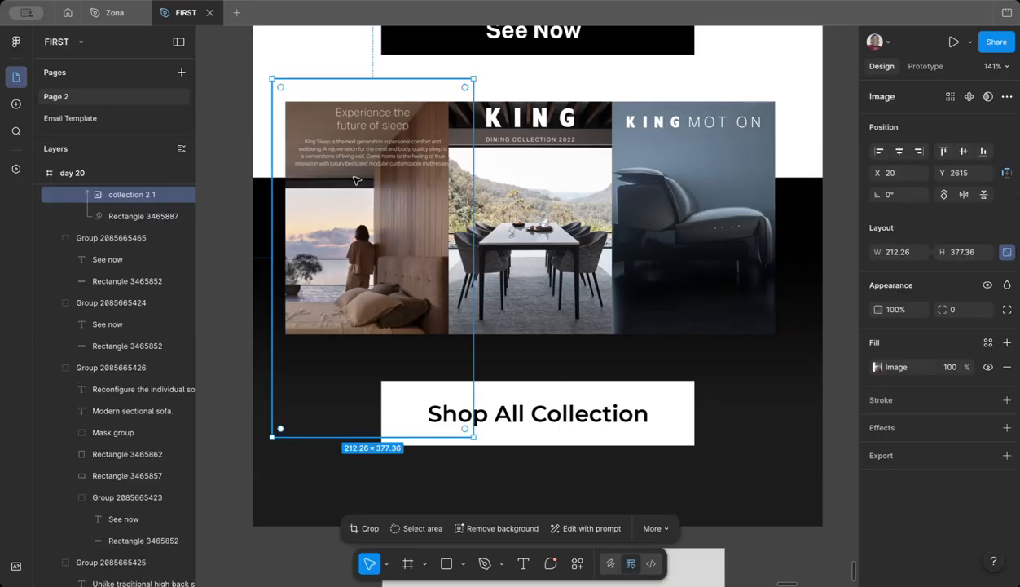
left_click_drag(356, 181, 356, 185)
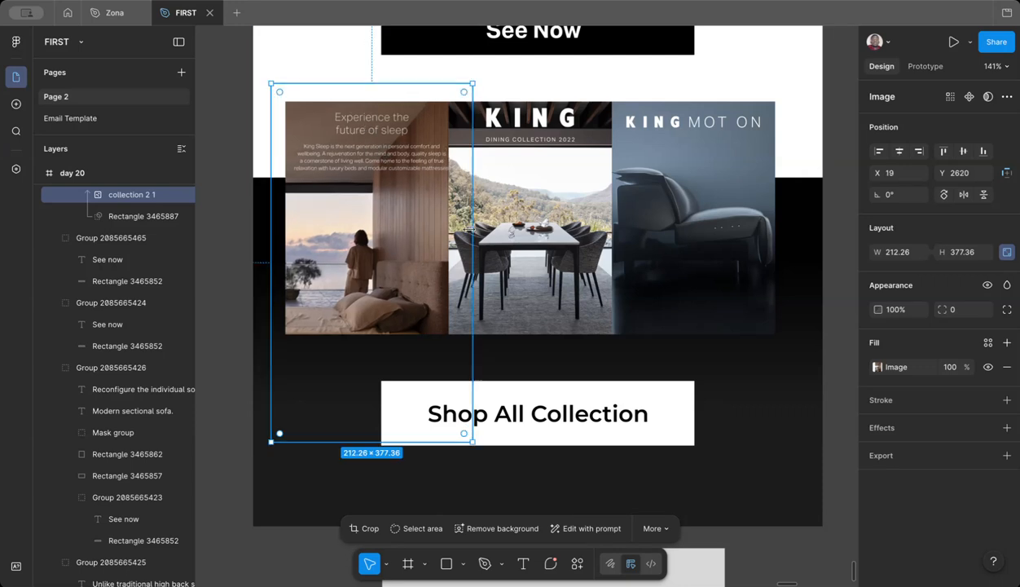
left_click(539, 159)
left_click_drag(537, 141, 533, 148)
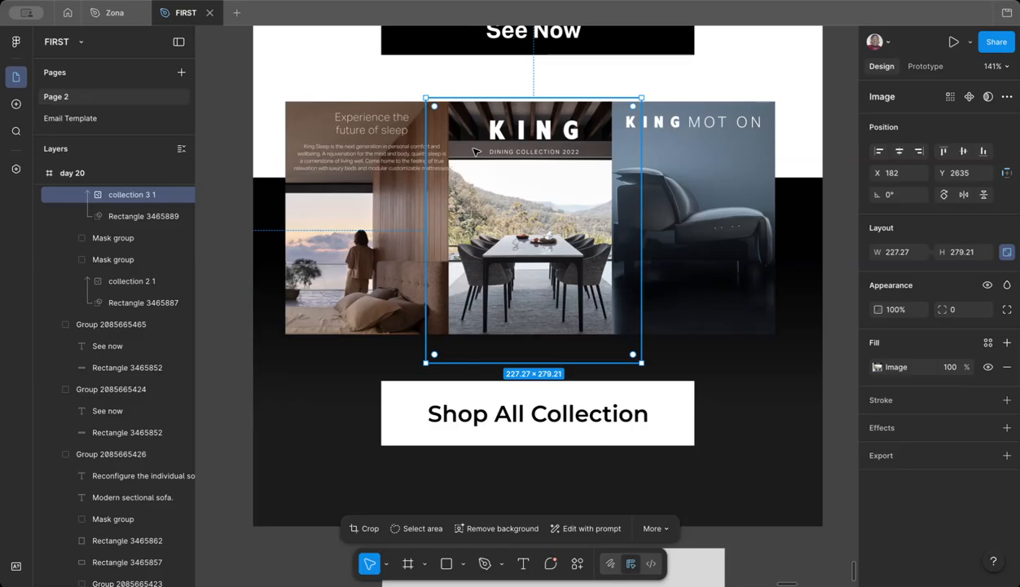
left_click(230, 215)
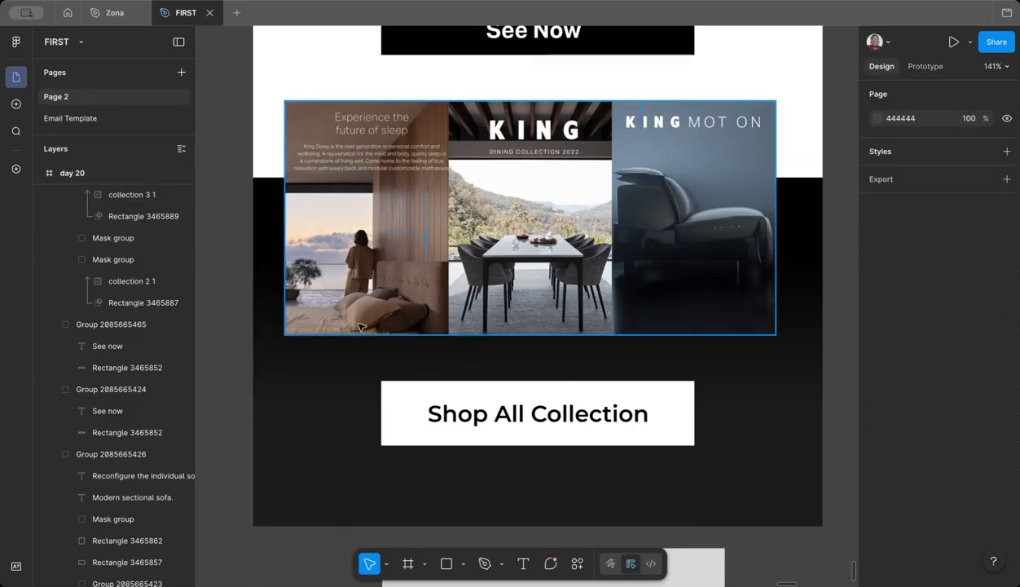
Step: Duplicate the Shop All Collection button onto the lower part of the sleep image at X 30, Y 2804
scroll(476, 270, "left", 3)
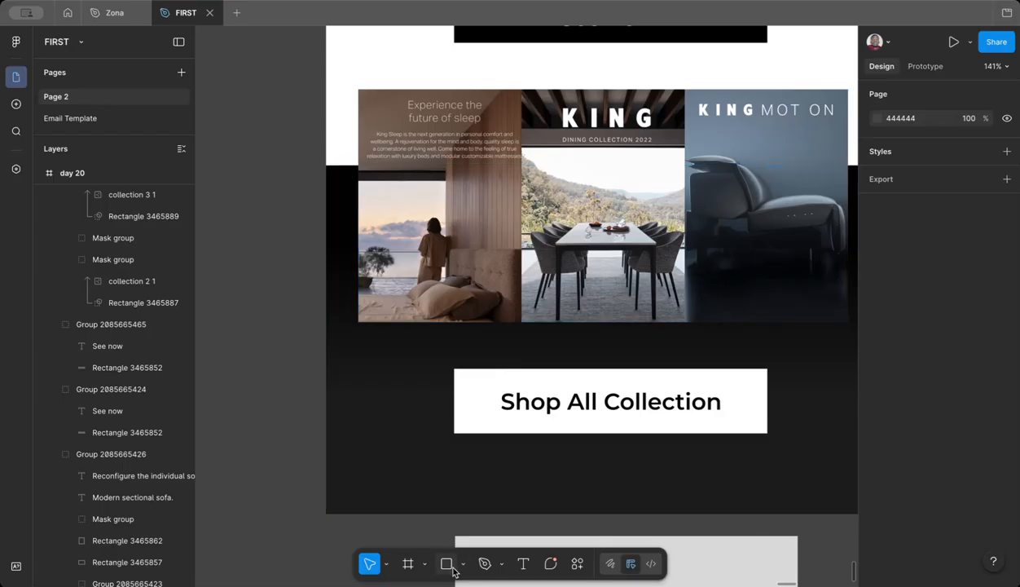
left_click(554, 433)
left_click_drag(557, 395, 467, 278)
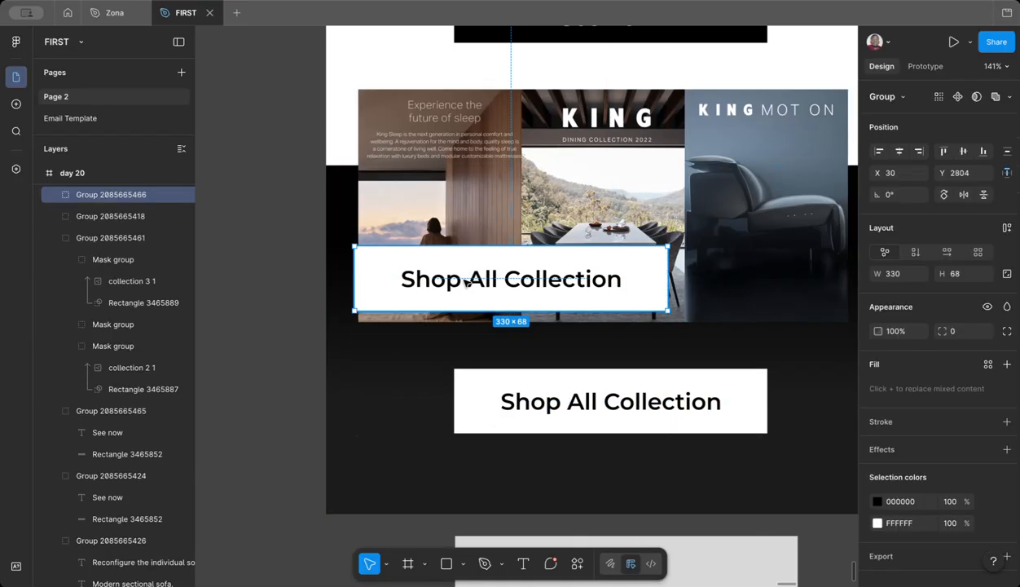
Step: Hide the white fill of the duplicated Shop All Collection button's rectangle on the sleep image and add a 1 px FFFFFF inside stroke
scroll(465, 281, "up", 3)
double_click(465, 281)
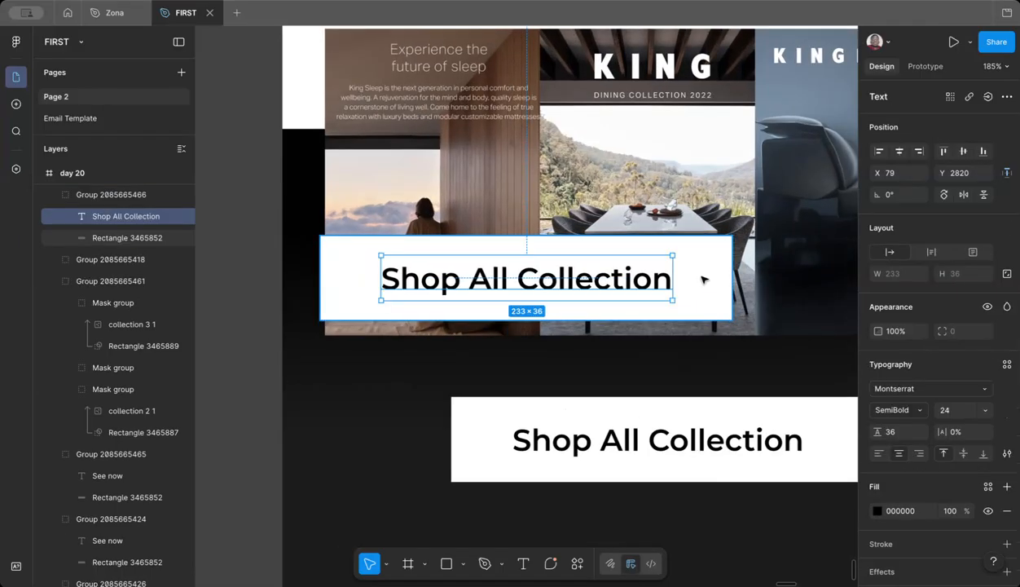
left_click(703, 279)
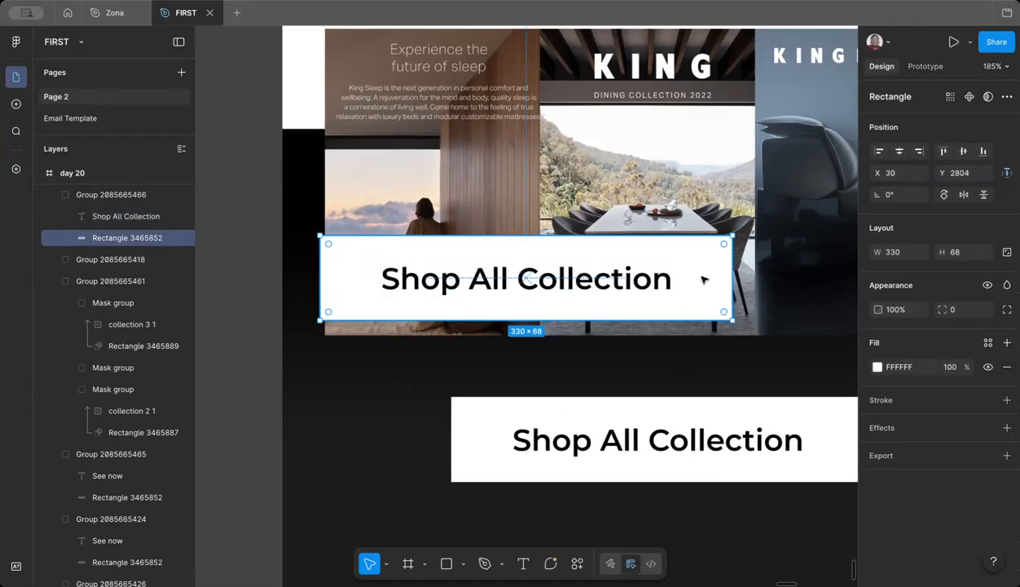
left_click(692, 431)
left_click(607, 281)
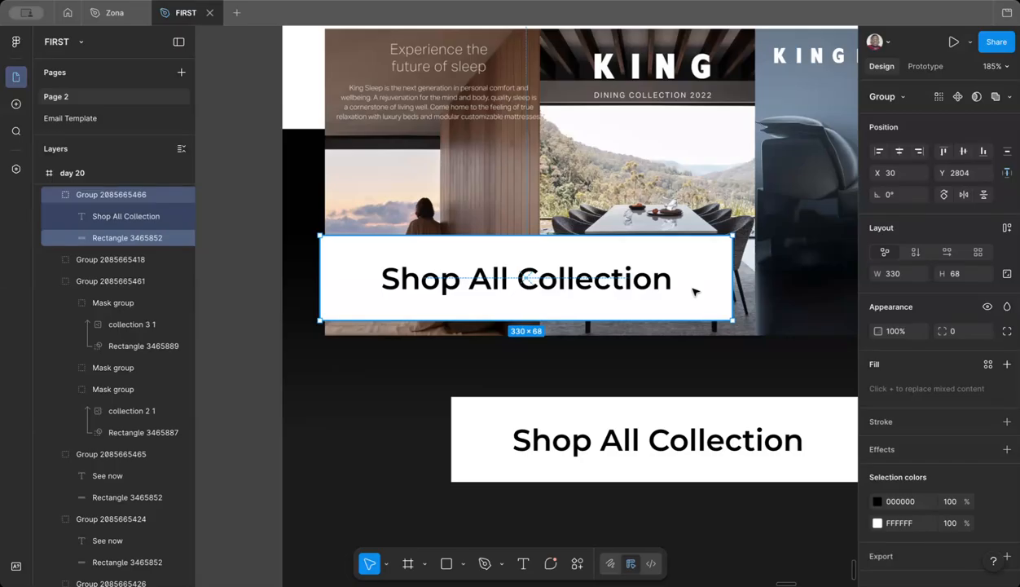
double_click(693, 278)
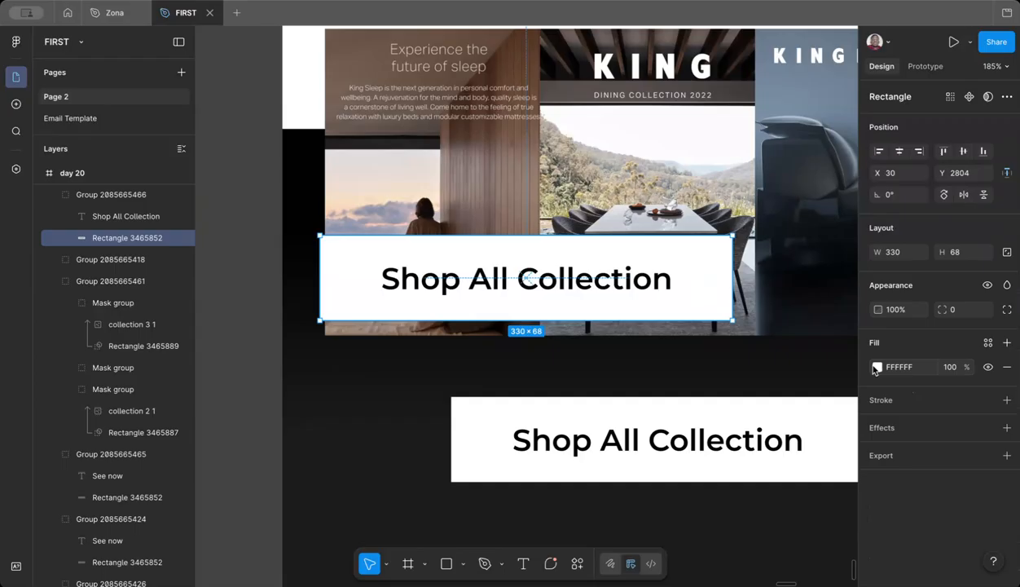
left_click(989, 368)
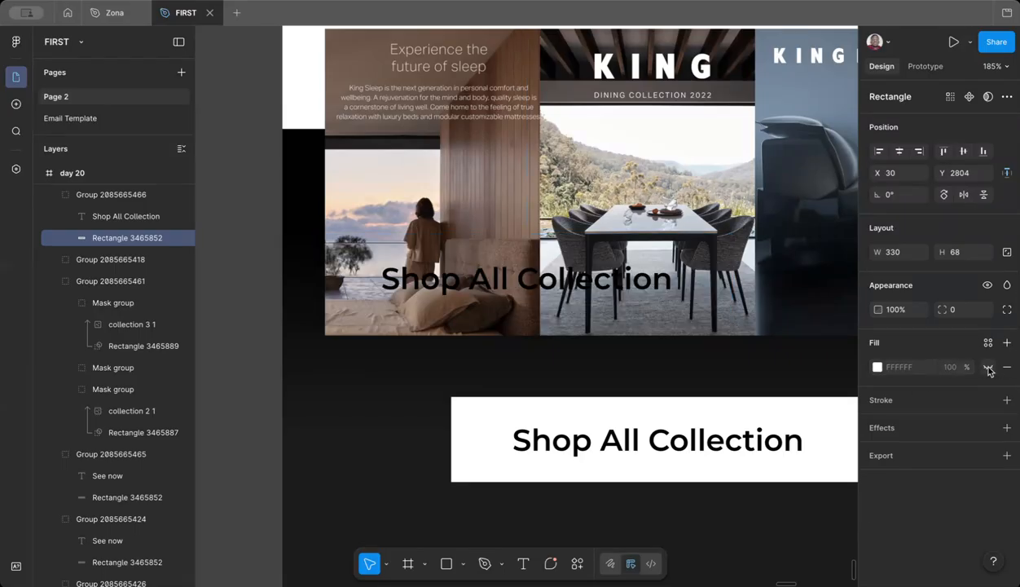
left_click(1005, 399)
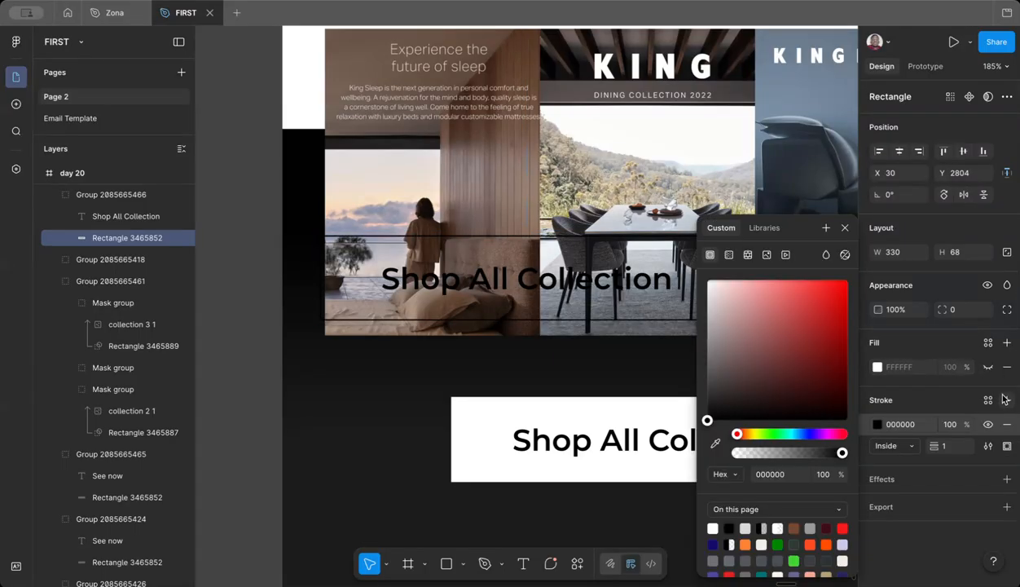
left_click(712, 528)
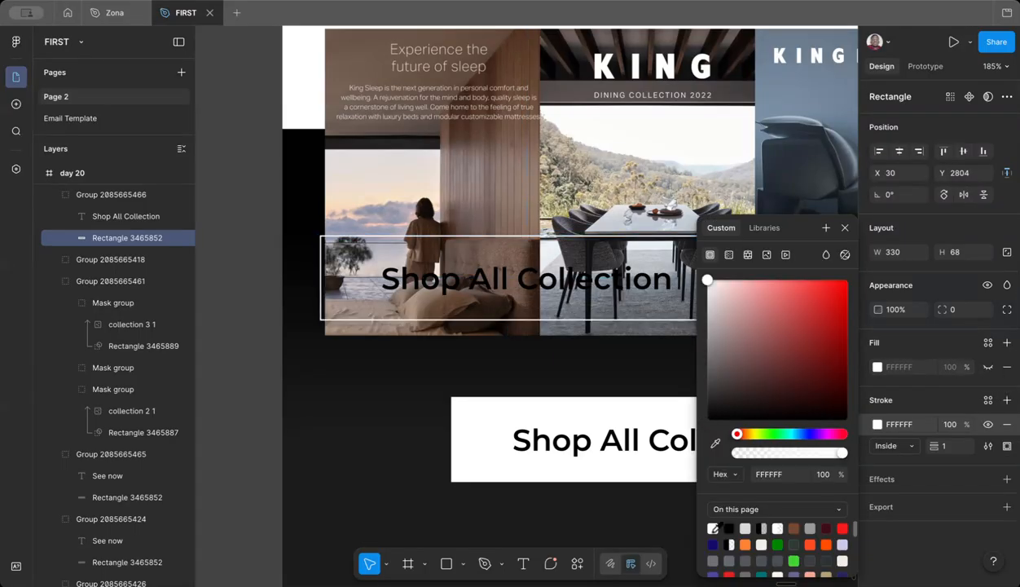
left_click(845, 230)
Step: Set the text fill of the outlined Shop All Collection button to FFFFFF
left_click(601, 282)
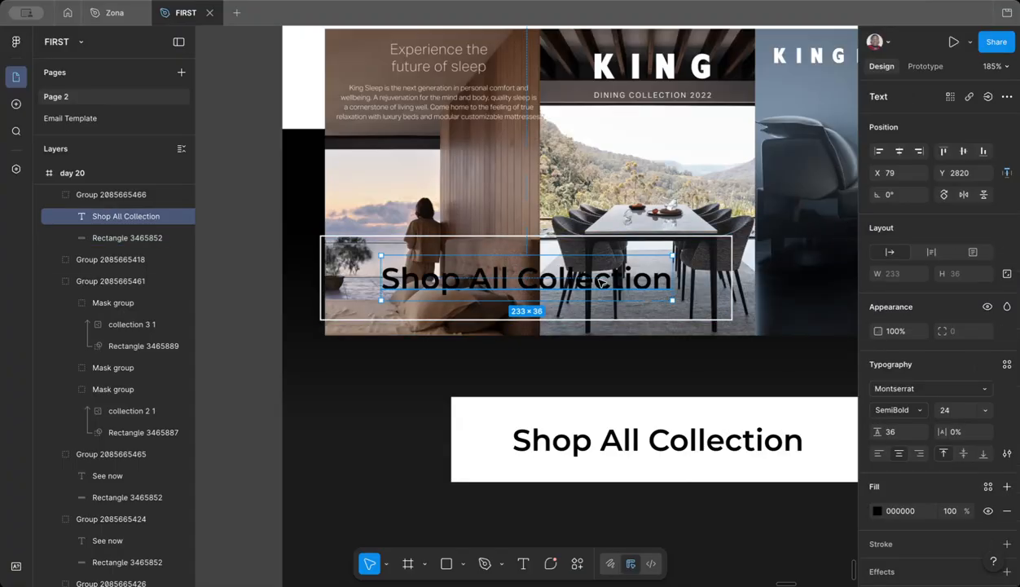
left_click(905, 512)
type("f")
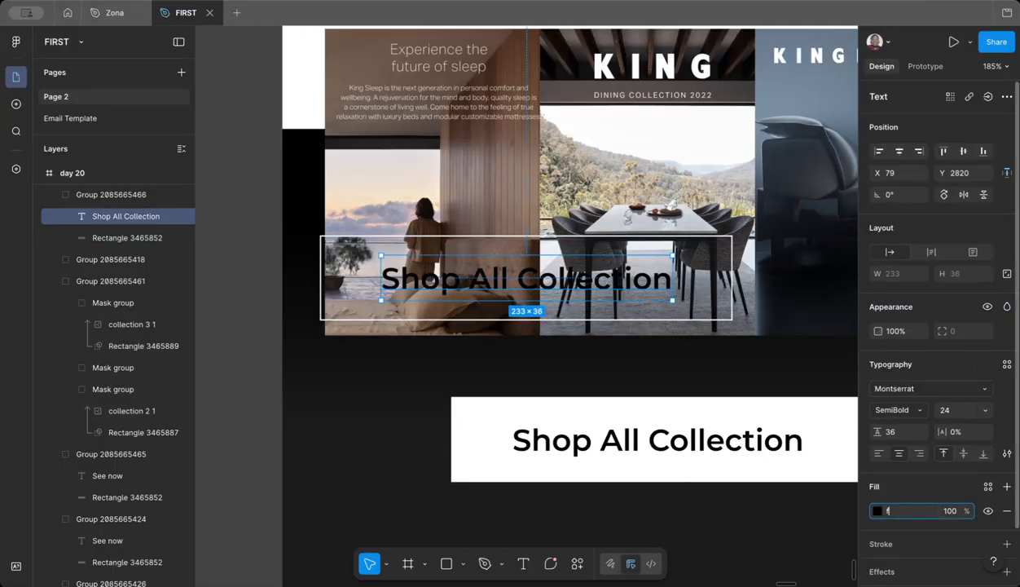
key("Return")
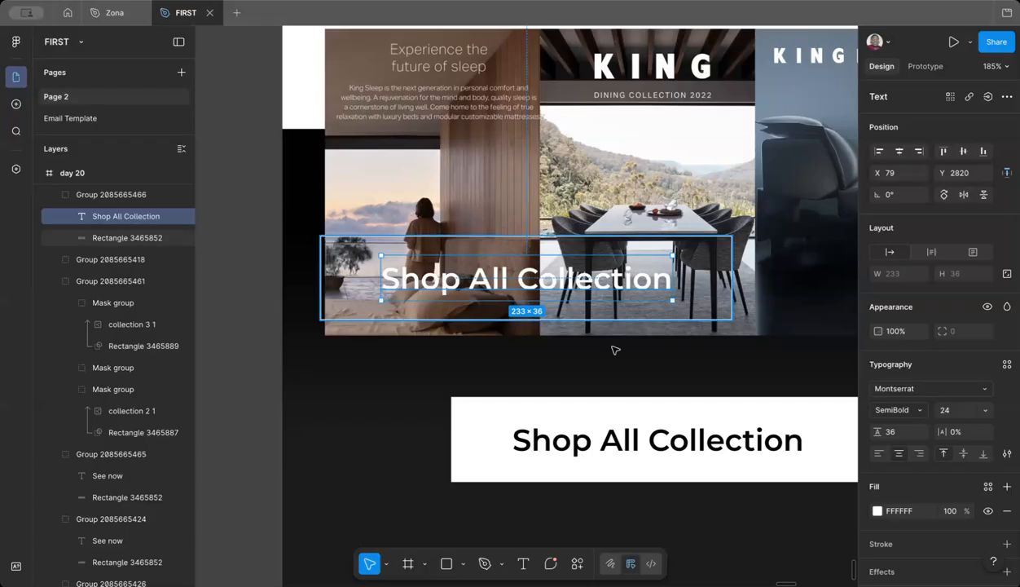
left_click(587, 433)
Step: Reposition the outlined Shop All Collection button group on the collection images and scale it proportionally to 200 wide
left_click(576, 279)
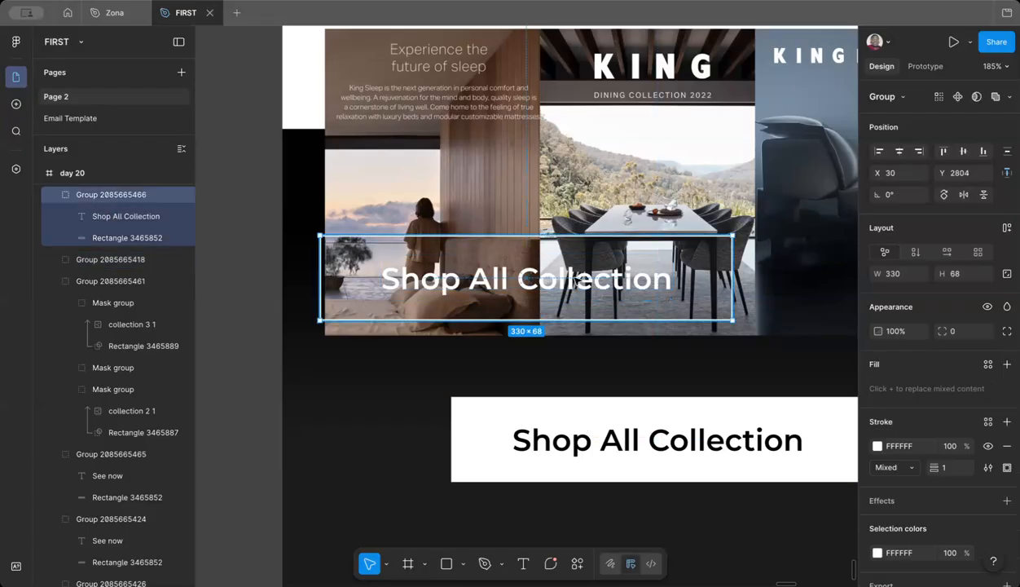
left_click_drag(575, 279, 577, 298)
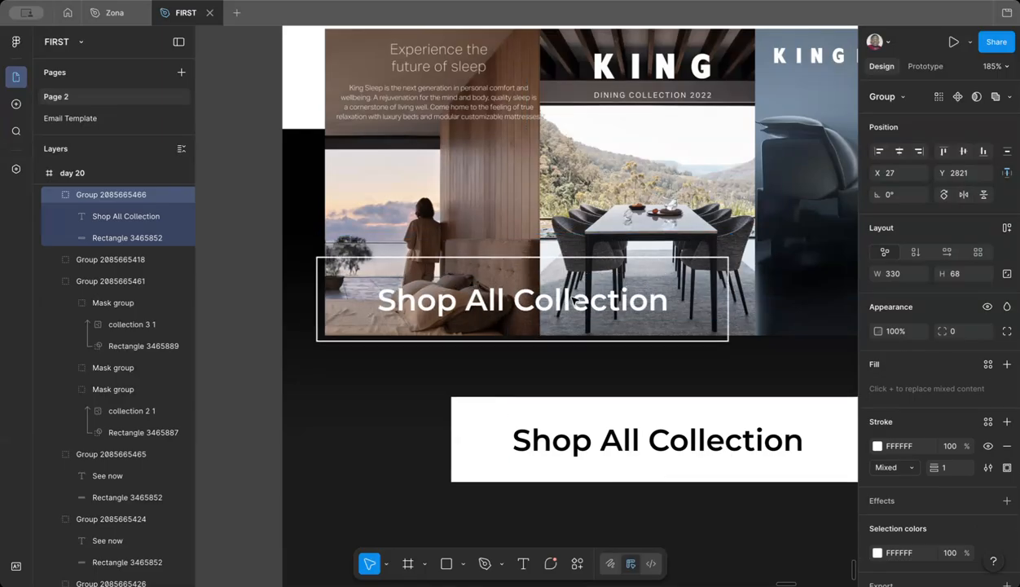
scroll(577, 298, "down", 3)
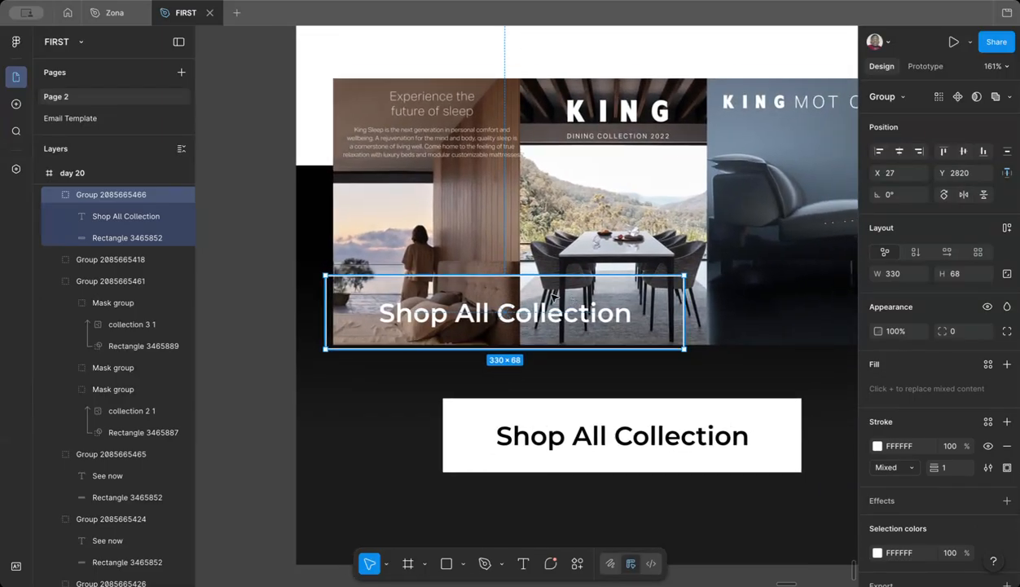
left_click_drag(548, 300, 493, 286)
key("k")
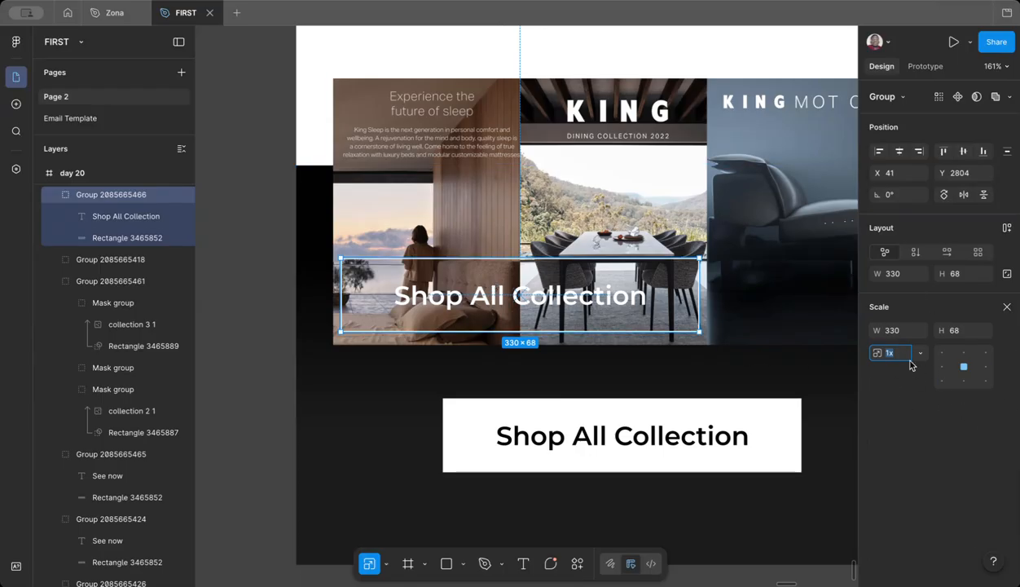
left_click(905, 329)
type("200")
key("Return")
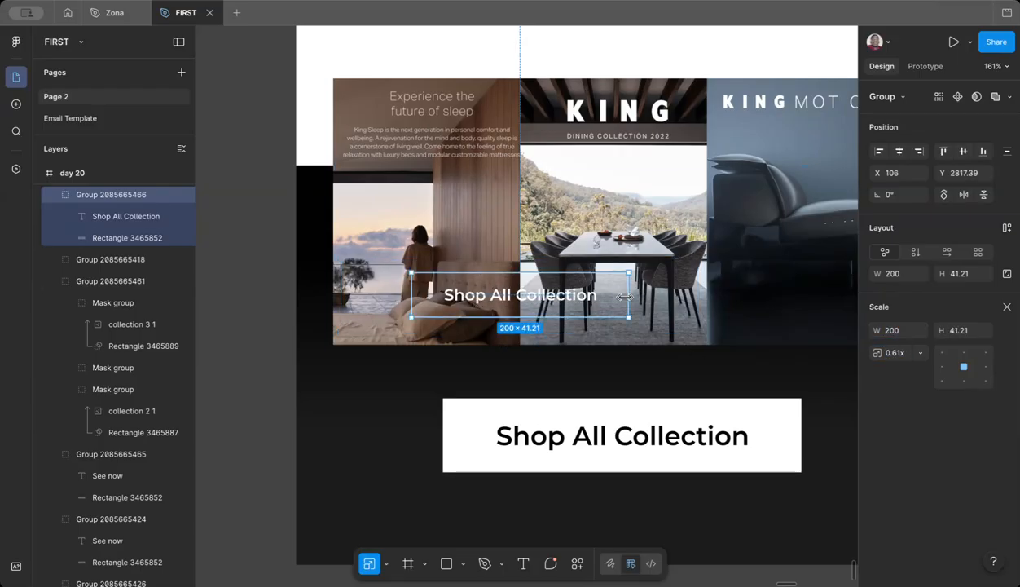
Step: Shrink the outlined button proportionally to 148 wide and place it on the lower sleep image at X 46, Y 2835
left_click_drag(624, 296, 477, 314)
scroll(480, 310, "down", 5)
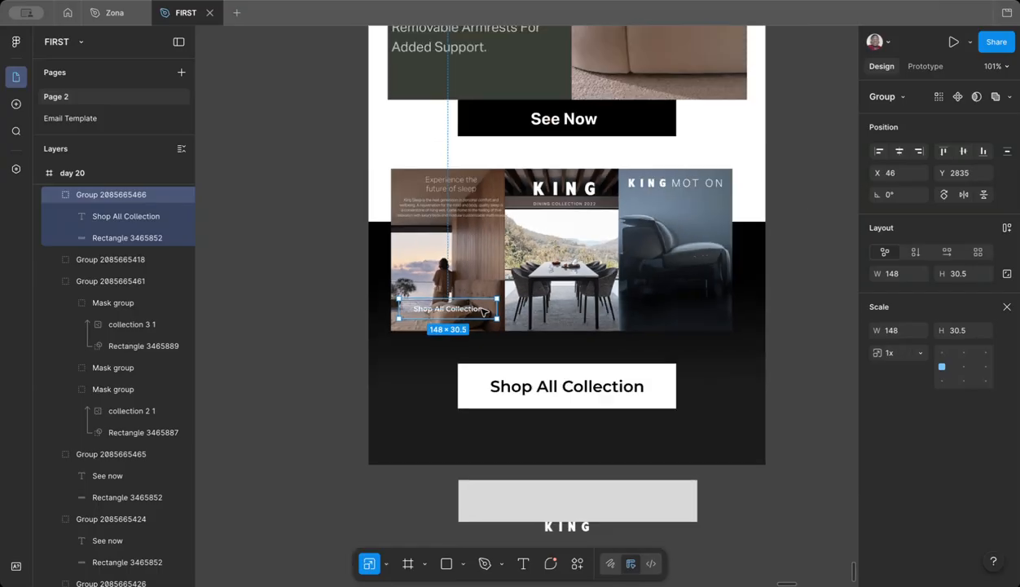
scroll(484, 311, "up", 4)
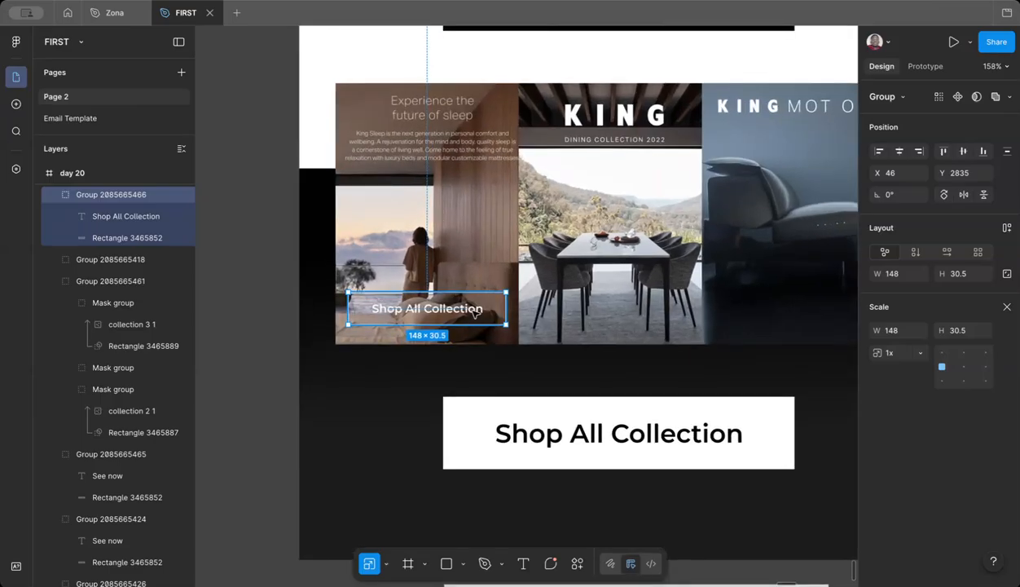
Step: Delete the KING MOTION image from the collection strip and scale the remaining two-image group proportionally to 538 wide at X 34, Y 2625
scroll(474, 313, "down", 5)
left_click(631, 293)
key("Delete")
left_click(519, 254)
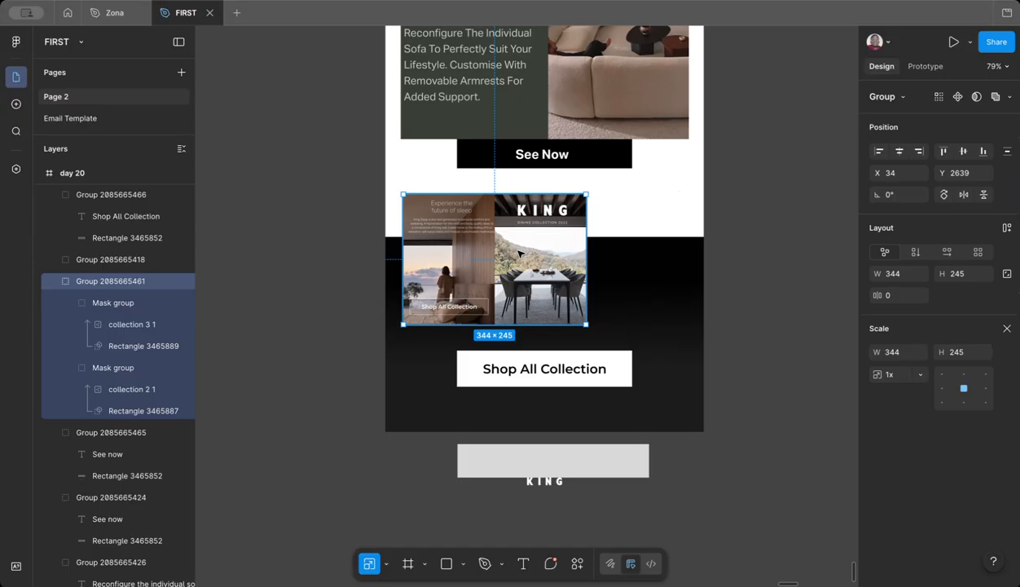
left_click_drag(586, 259, 690, 276)
left_click_drag(610, 242, 611, 272)
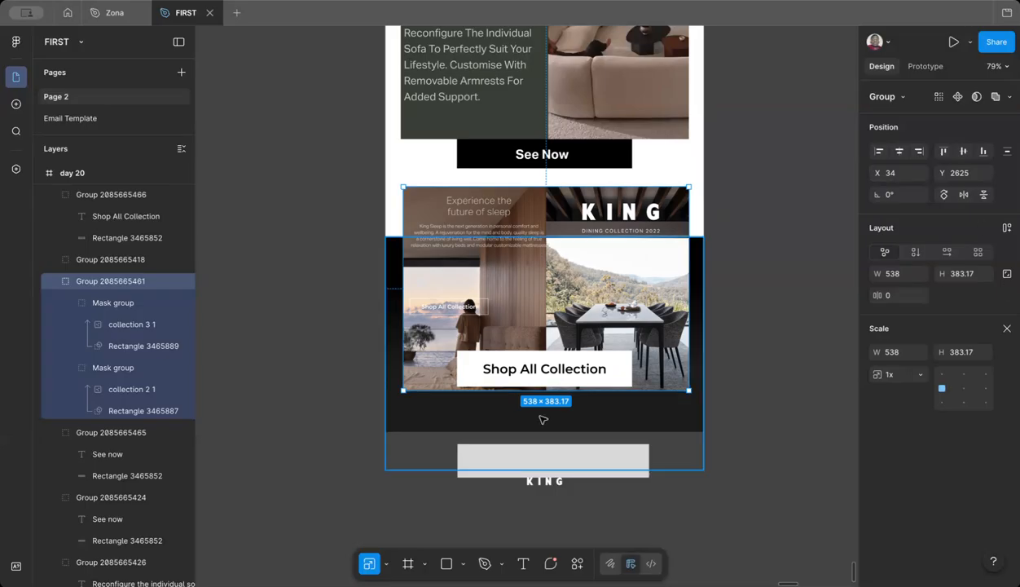
Step: Enlarge the outlined button on the sleep image proportionally to 239 wide and delete the large white Shop All Collection button
scroll(448, 357, "up", 5)
left_click(461, 254)
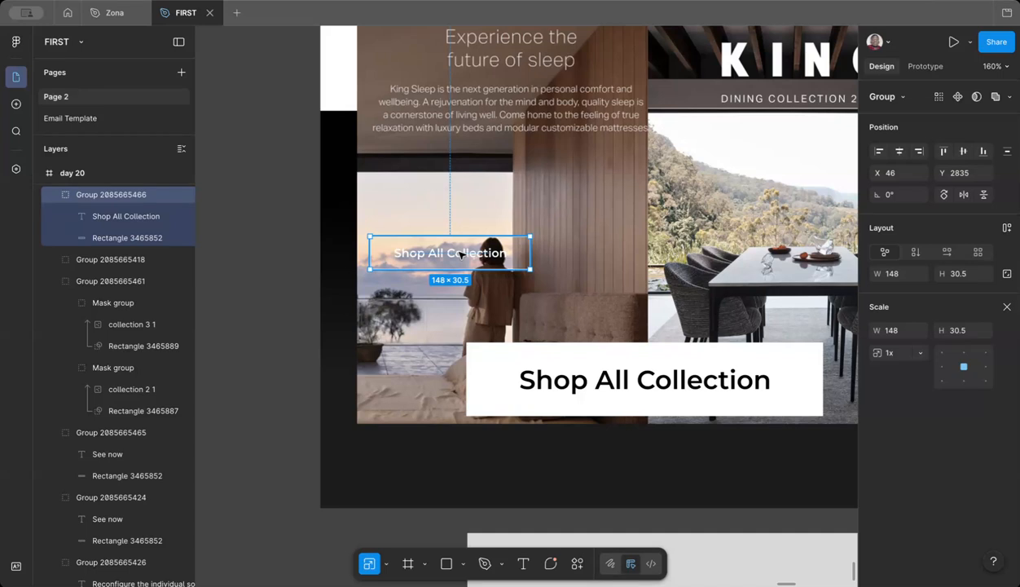
left_click_drag(531, 252, 628, 262)
left_click(574, 405)
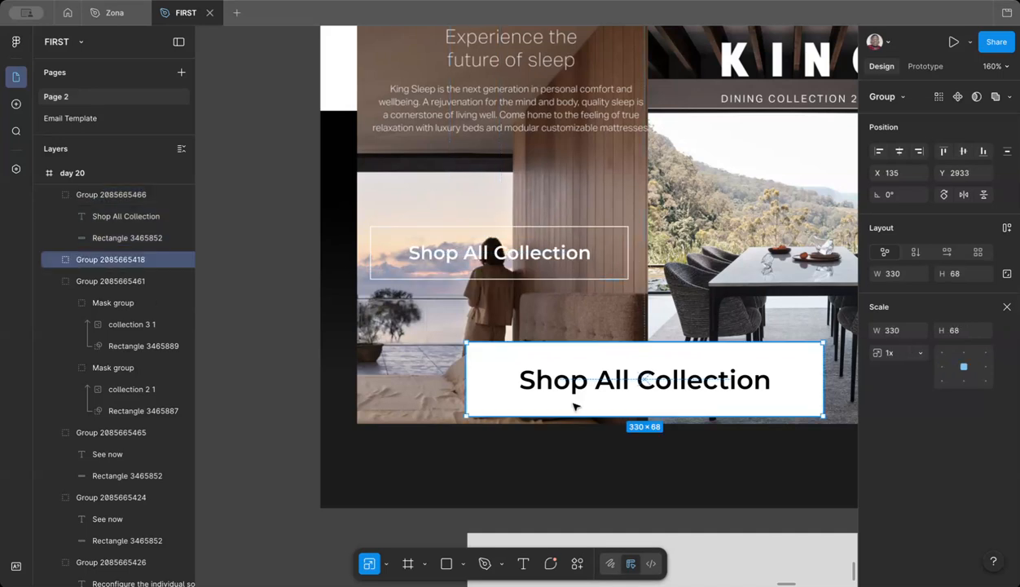
key("Delete")
Step: Center the two-image collection group horizontally in the frame and move the outlined button down to X 46, Y 2939
scroll(568, 408, "down", 3)
left_click(509, 281)
scroll(509, 281, "right", 2)
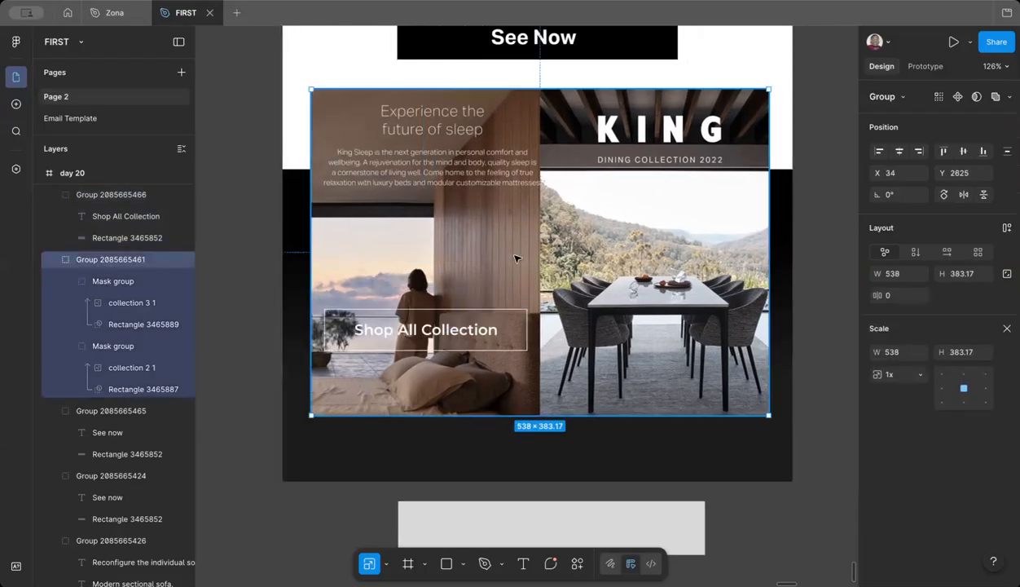
left_click(900, 151)
left_click(439, 335)
left_click_drag(439, 335, 436, 386)
Step: Draw a 184 × 38 rectangle over the outlined button at X 57, Y 2943 and fill it with brown 5E483B sampled from the sleep image
scroll(402, 426, "up", 5)
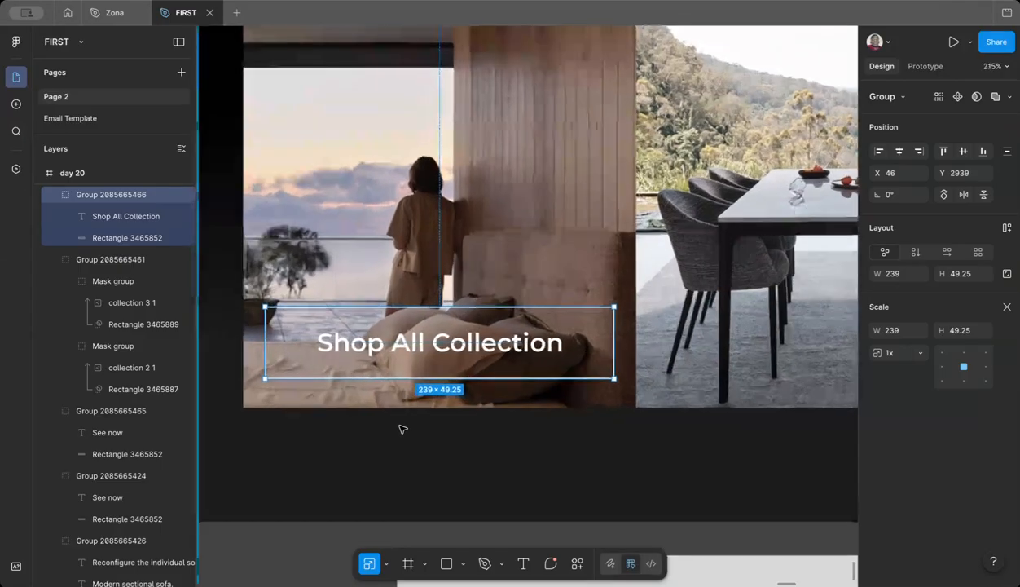
left_click(447, 563)
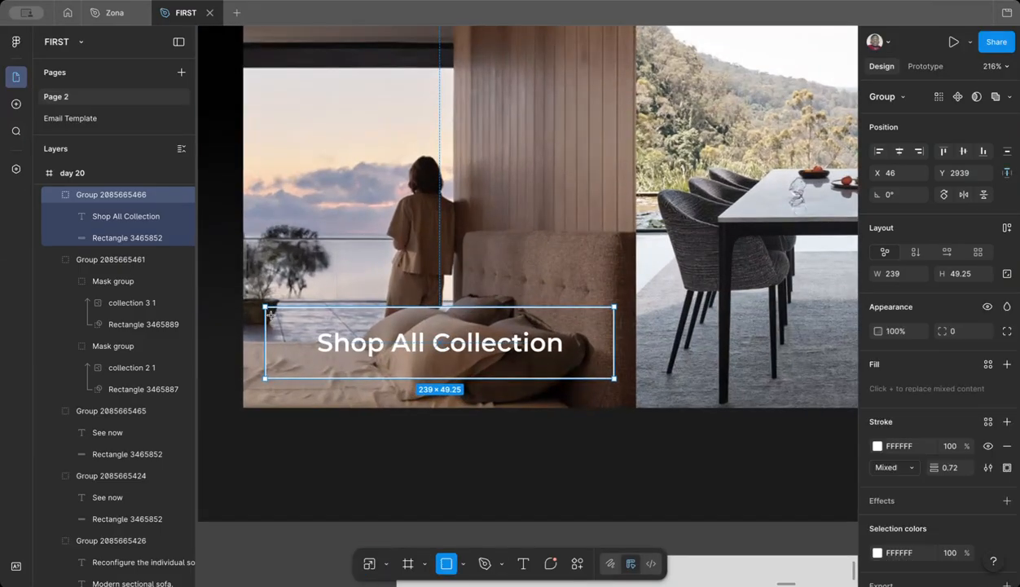
mouse_move(281, 313)
left_mouse_down()
mouse_move(550, 378)
mouse_move(527, 359)
left_mouse_up()
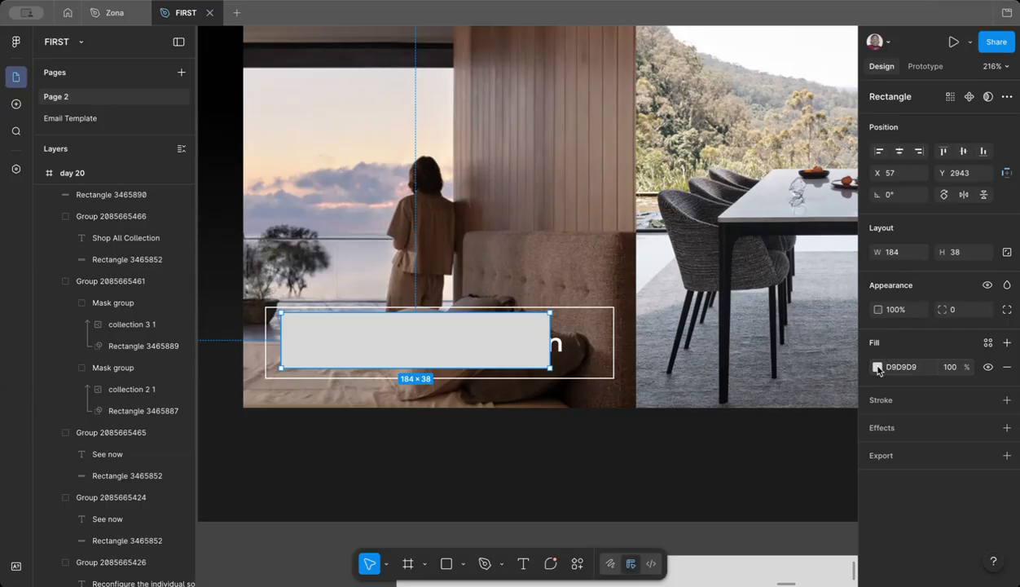
left_click(878, 367)
left_click(715, 442)
left_click(631, 362)
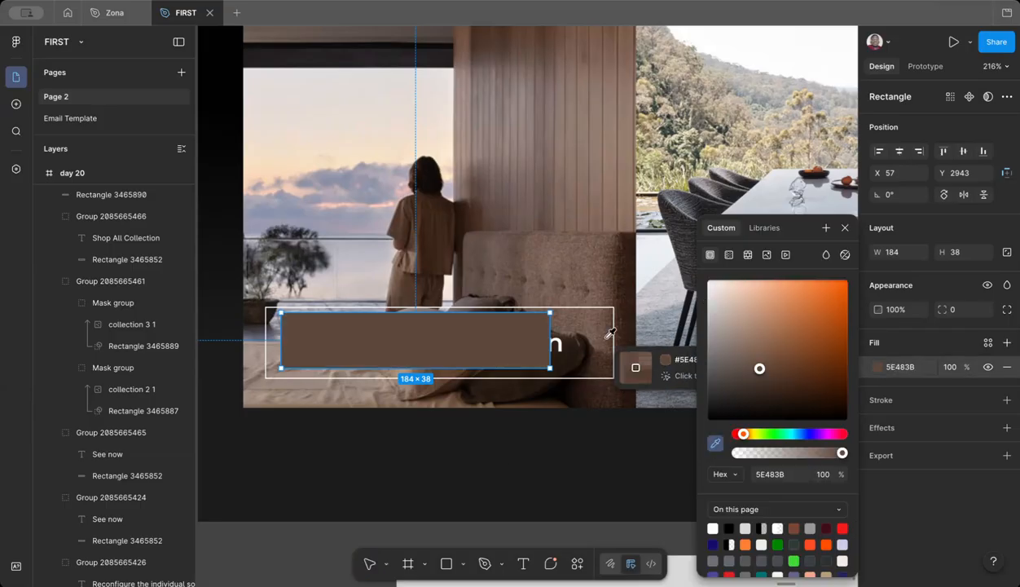
Step: Add a uniform layer blur of 24.7 to the brown rectangle
left_click(899, 430)
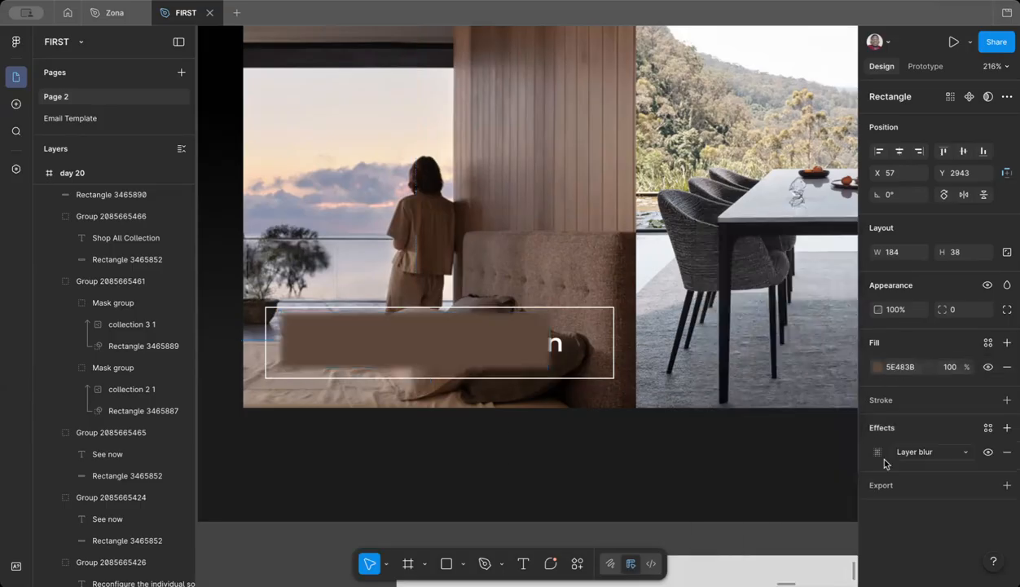
left_click(899, 431)
left_click(877, 453)
left_click_drag(765, 506, 759, 471)
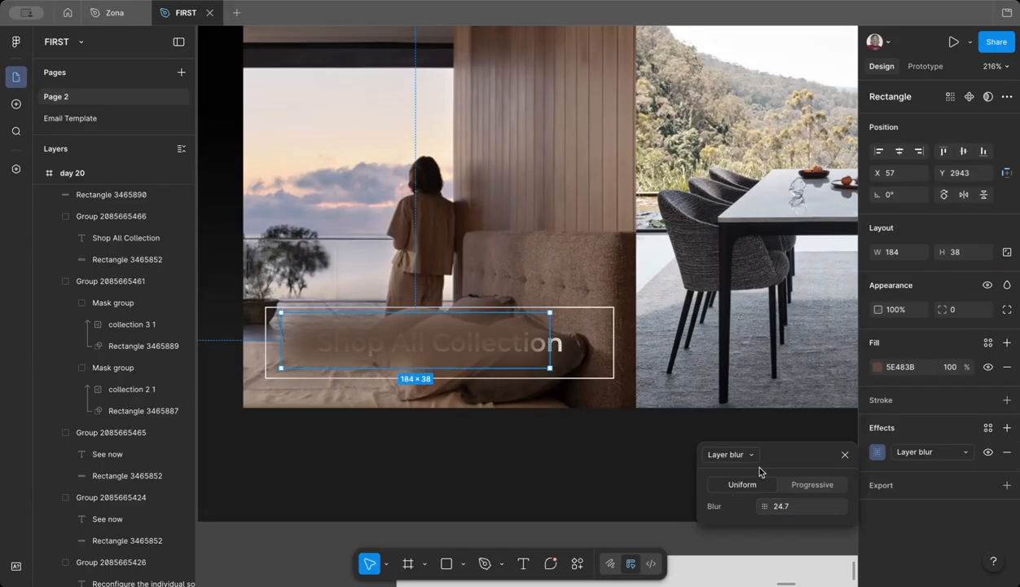
left_click(845, 453)
Step: Bring the outlined Shop All Collection button group to the front, above the blurred brown rectangle
left_click(611, 341)
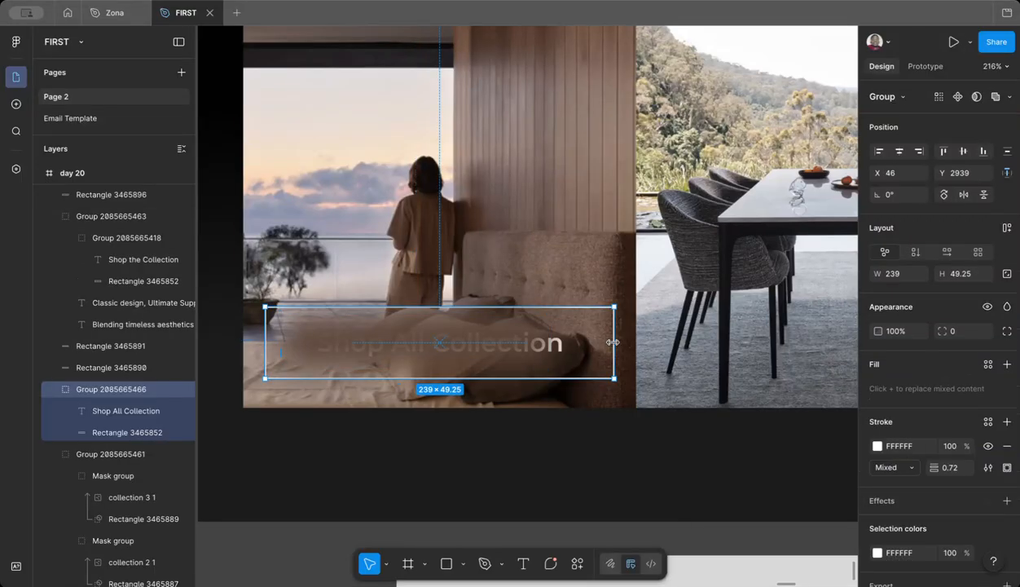
right_click(612, 341)
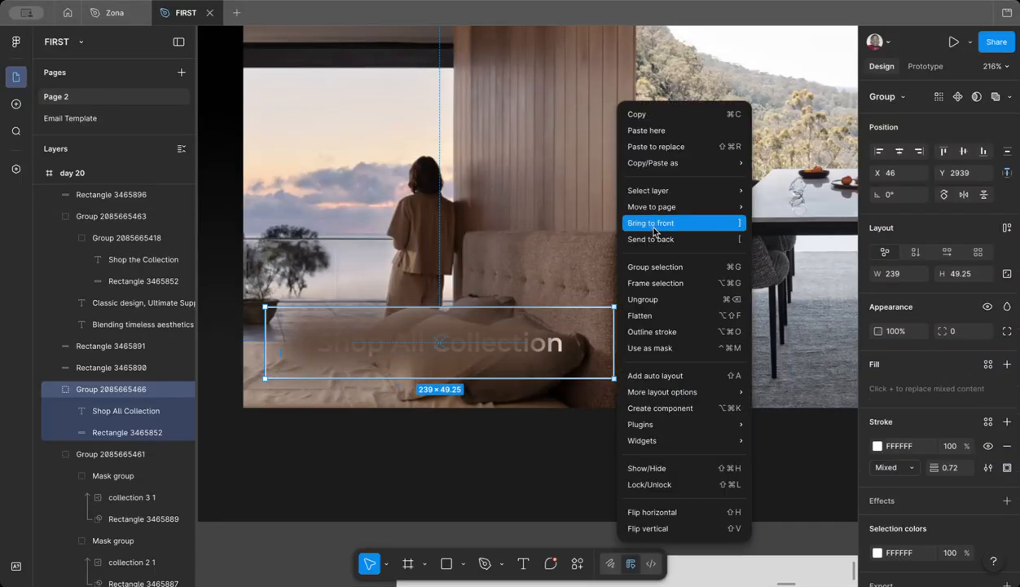
left_click(654, 223)
Step: Move the blurred brown rectangle to X 69, Y 2940 behind the button text and set its layer blur to 35
left_click(350, 332)
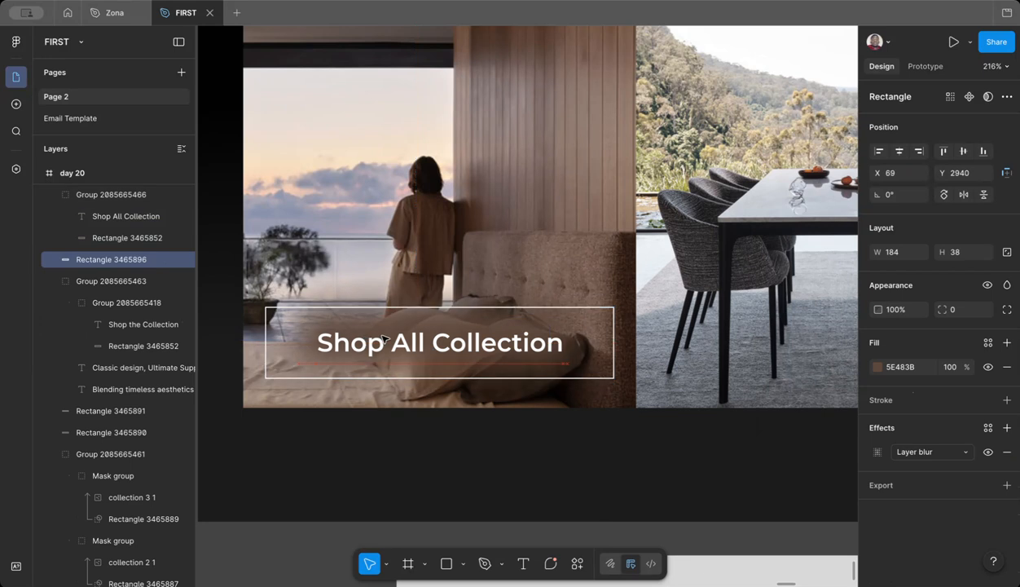
left_click(988, 367)
left_click(878, 452)
left_click(798, 509)
type("45")
key("Return")
left_click(788, 507)
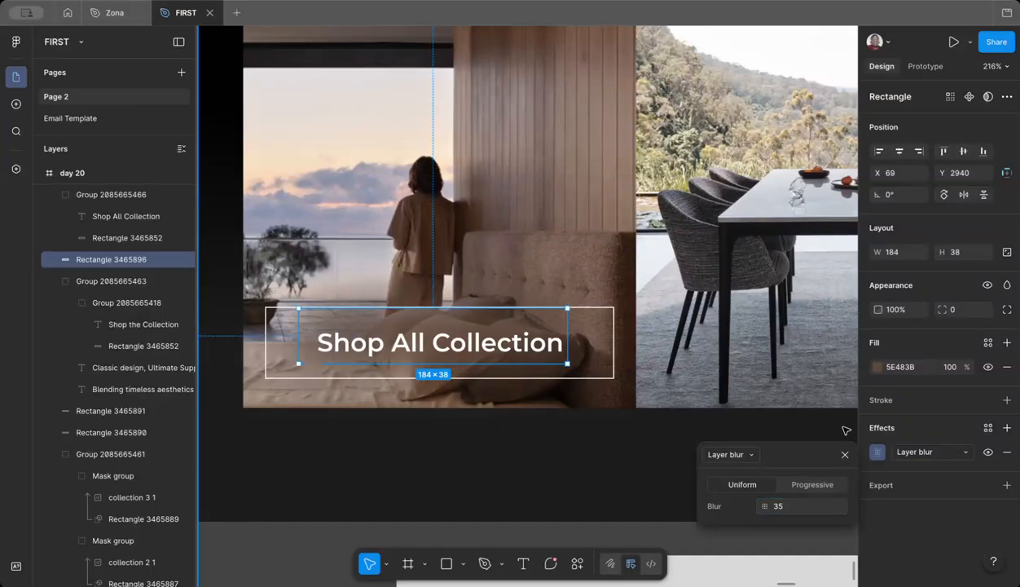
left_click(845, 454)
Step: Lower the blurred rectangle behind the button text, check the design without it, and reduce its height to 32 with Y at 2951
left_click_drag(444, 323, 450, 340)
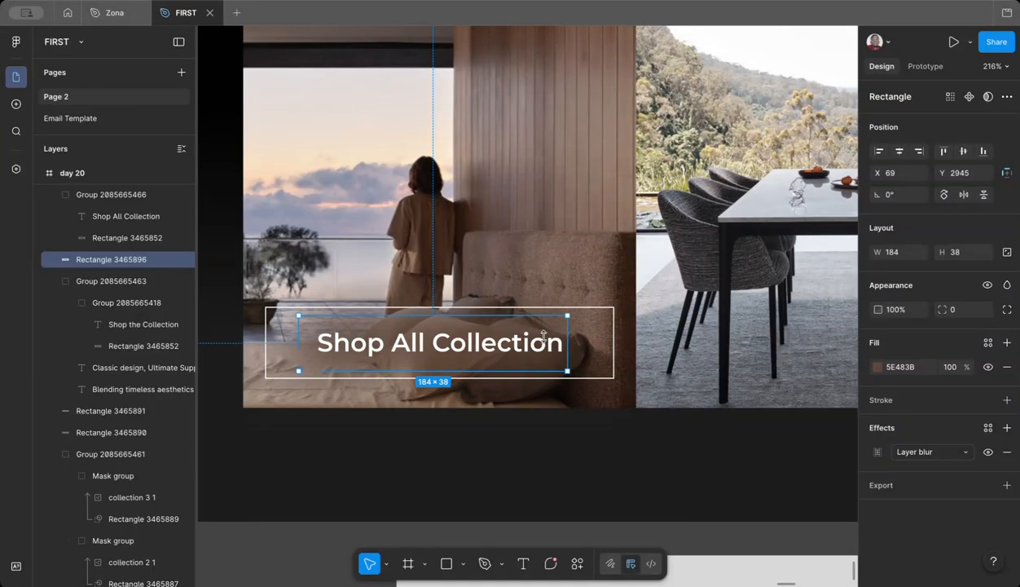
left_click(986, 287)
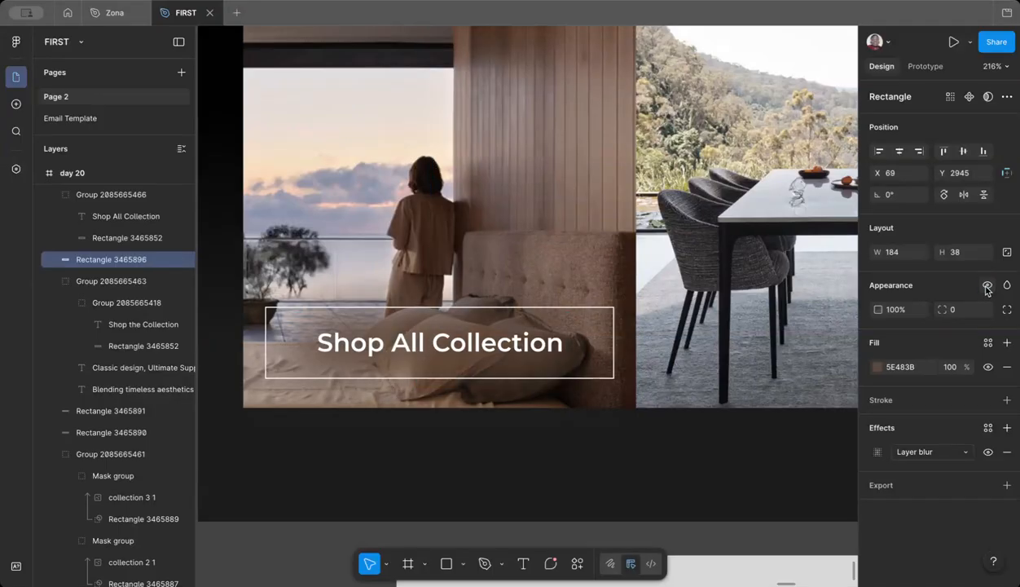
left_click_drag(383, 315, 383, 324)
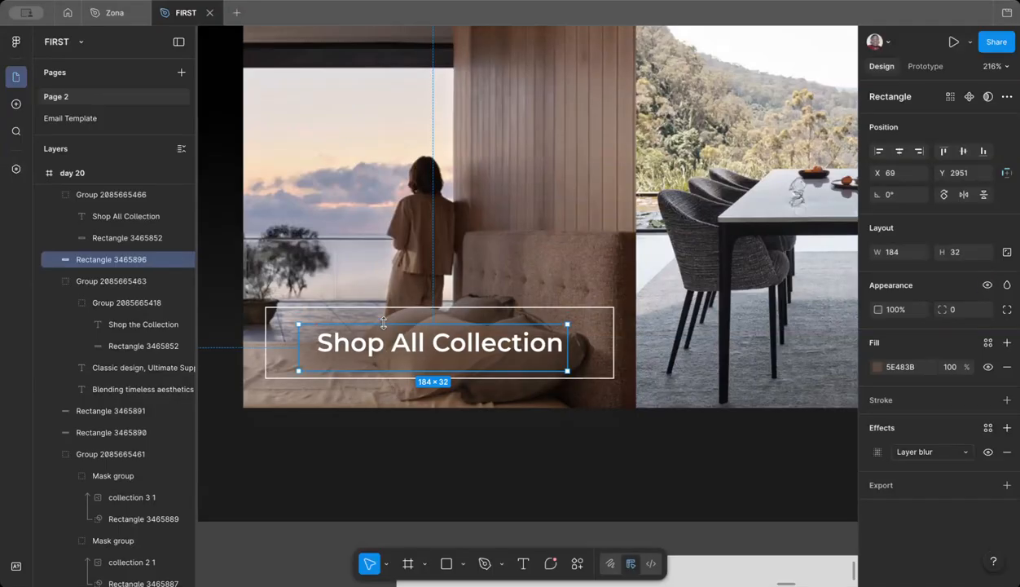
Step: Duplicate the outlined Shop All Collection button with its blurred brown rectangle onto the dining image, centred horizontally and level with the original
scroll(384, 324, "down", 5)
left_click(233, 328)
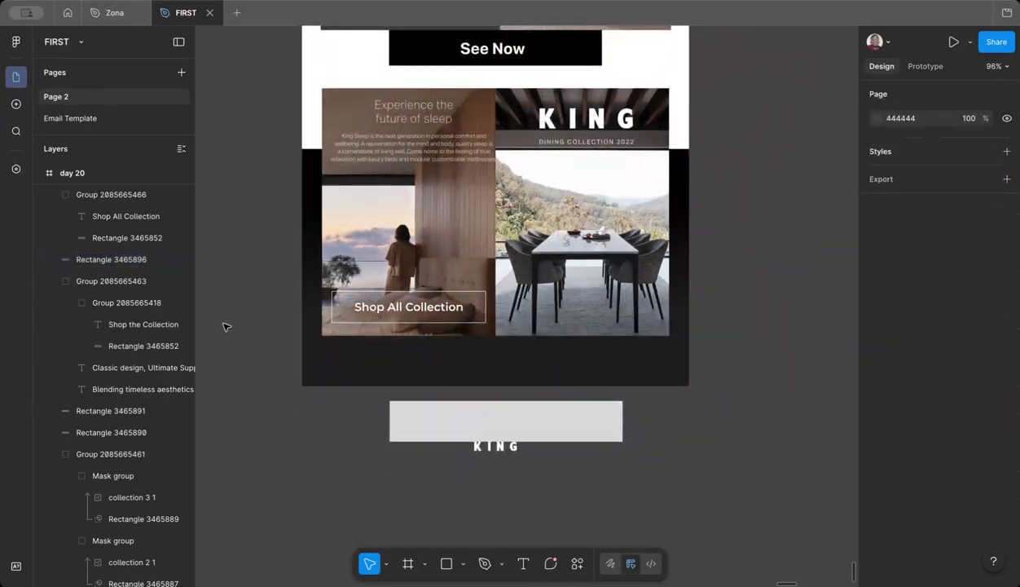
scroll(383, 316, "up", 5)
left_click(368, 312)
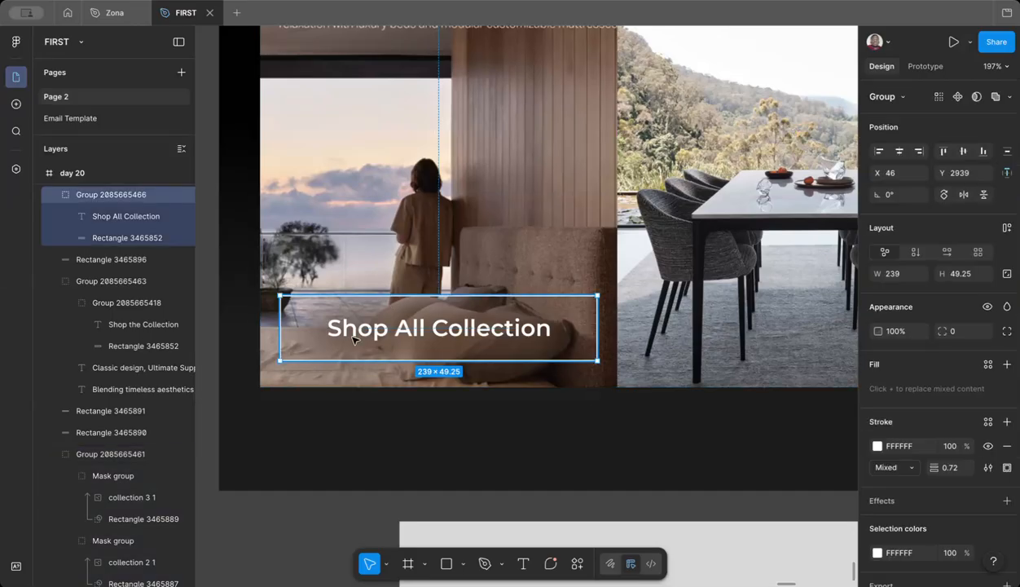
left_click(100, 260, "shift")
scroll(367, 288, "right", 2)
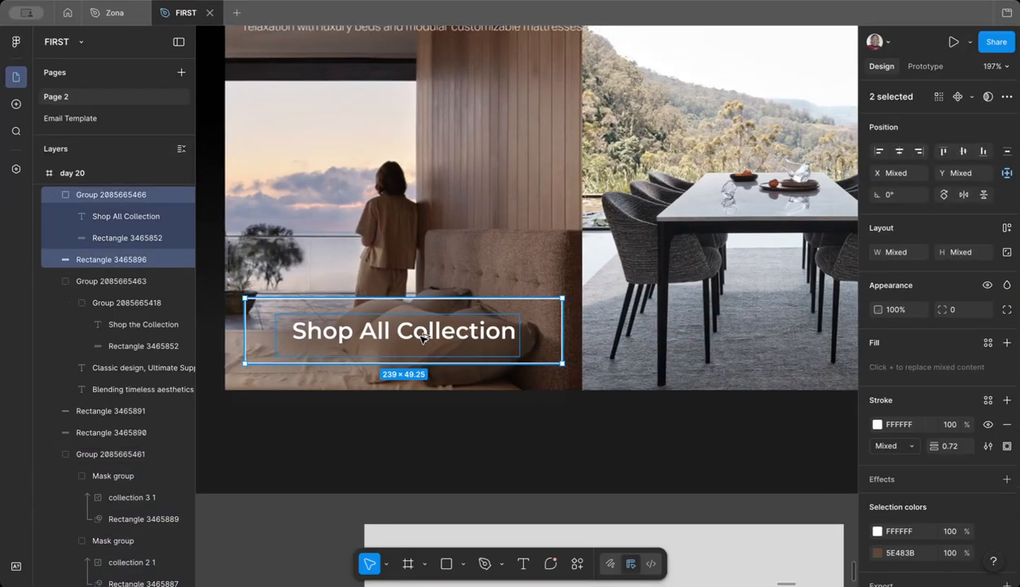
left_click_drag(423, 337, 789, 337)
scroll(676, 365, "right", 3)
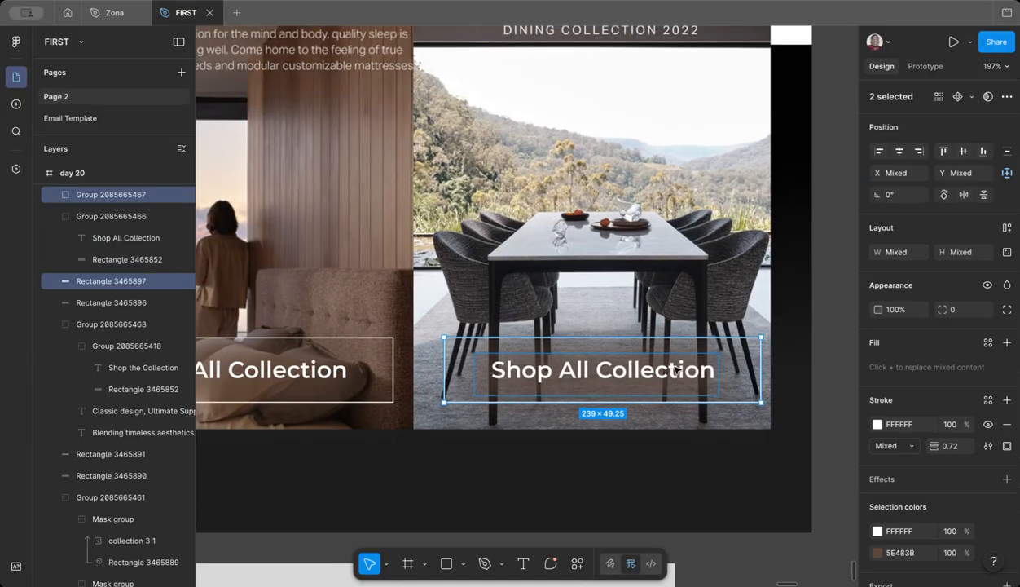
mouse_move(670, 366)
left_mouse_down()
mouse_move(659, 366)
mouse_move(668, 371)
left_mouse_up()
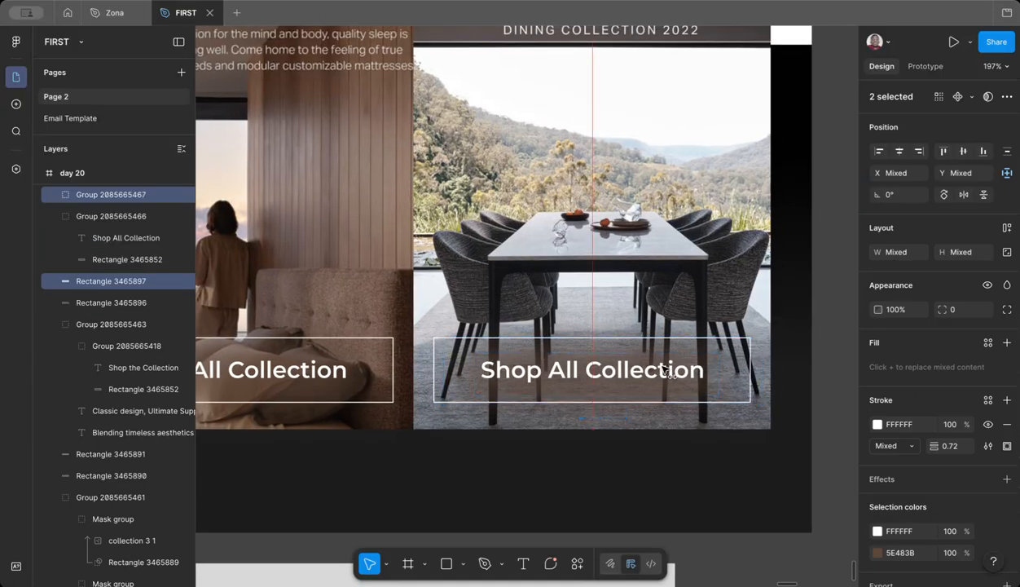
scroll(669, 372, "down", 5, "ctrl")
left_click(823, 370)
Step: Review the day 20 email from the two-image collection section up to the hero headline and back down to the product cards
scroll(824, 370, "down", 5, "ctrl")
scroll(823, 370, "up", 6, "ctrl")
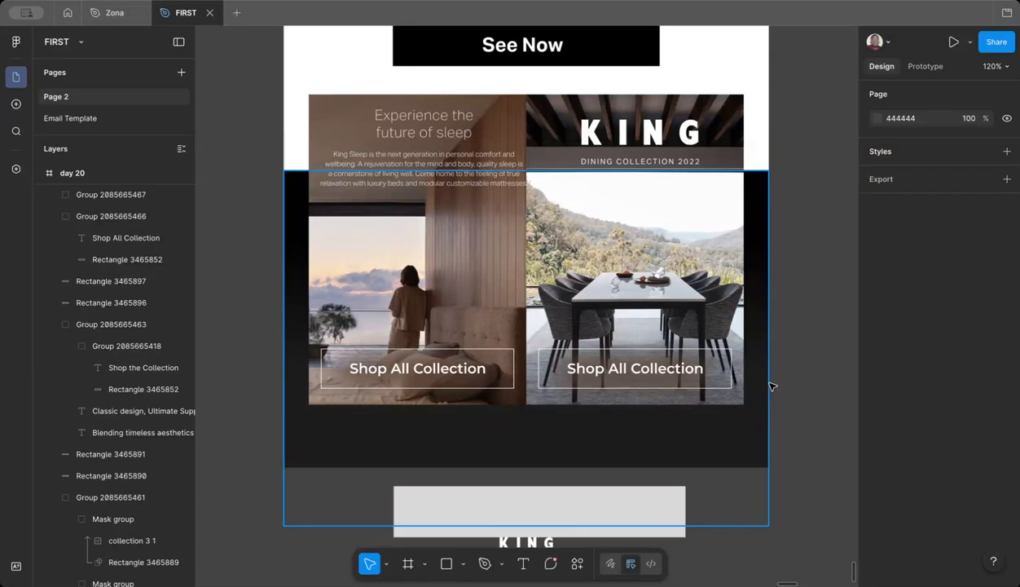
scroll(772, 386, "down", 8, "ctrl")
scroll(683, 420, "up", 3)
scroll(650, 214, "up", 6, "ctrl")
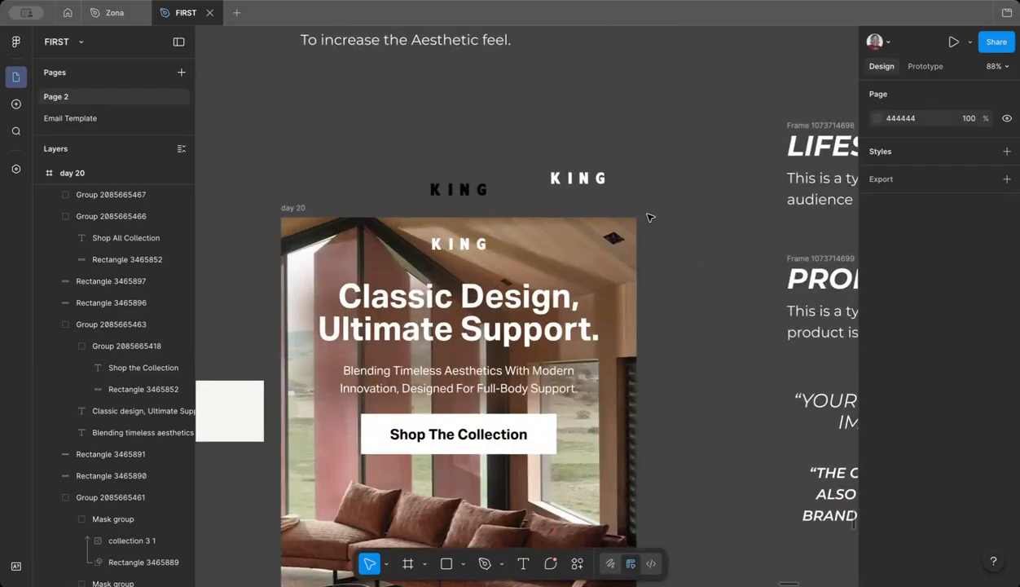
scroll(650, 217, "left", 5)
scroll(490, 394, "right", 5)
scroll(490, 392, "down", 3)
scroll(491, 391, "down", 1)
double_click(478, 265)
double_click(479, 265)
left_click(759, 311)
scroll(759, 311, "down", 2)
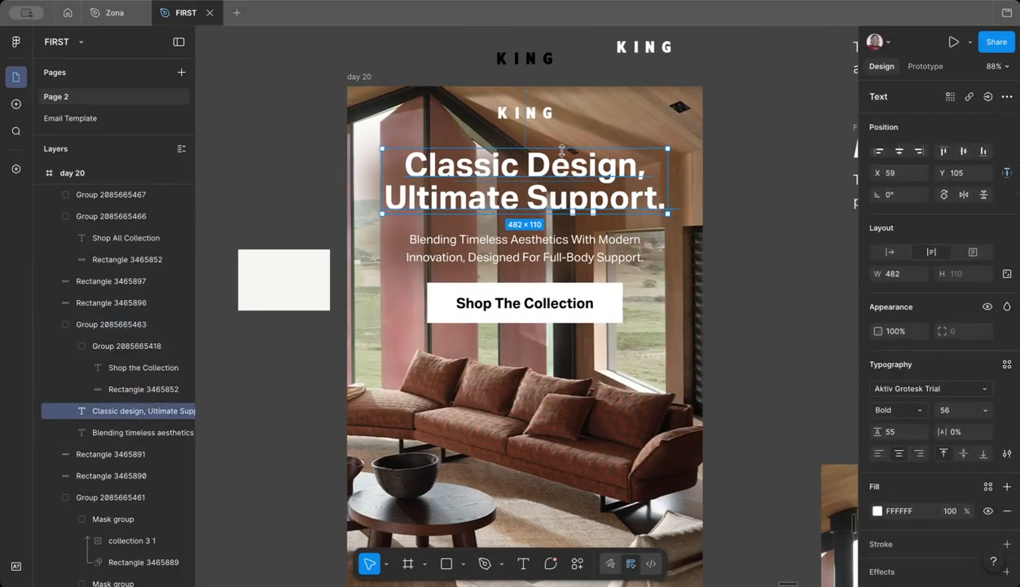
scroll(677, 385, "down", 5)
scroll(677, 385, "down", 5)
scroll(677, 385, "right", 1)
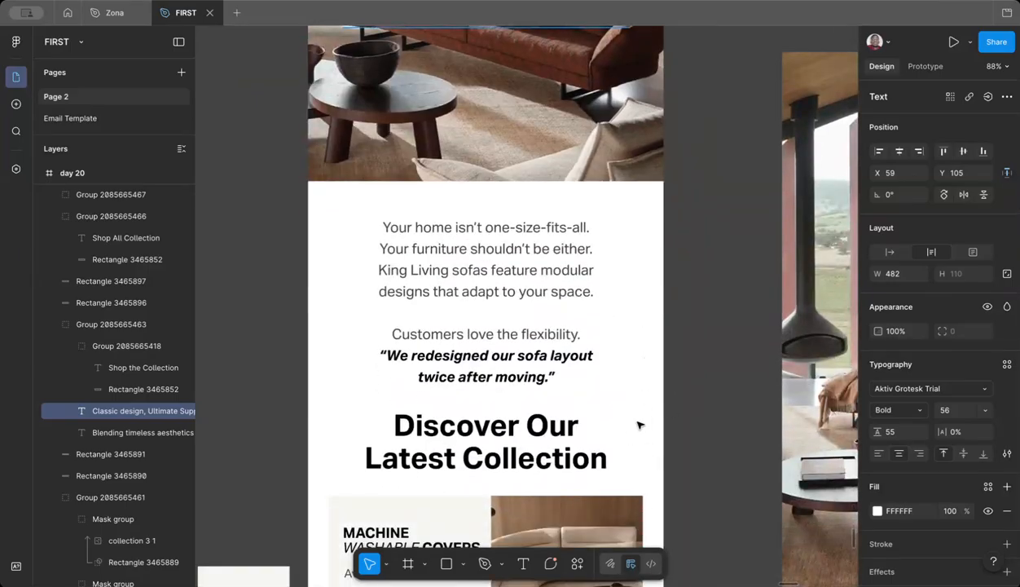
scroll(639, 425, "down", 10)
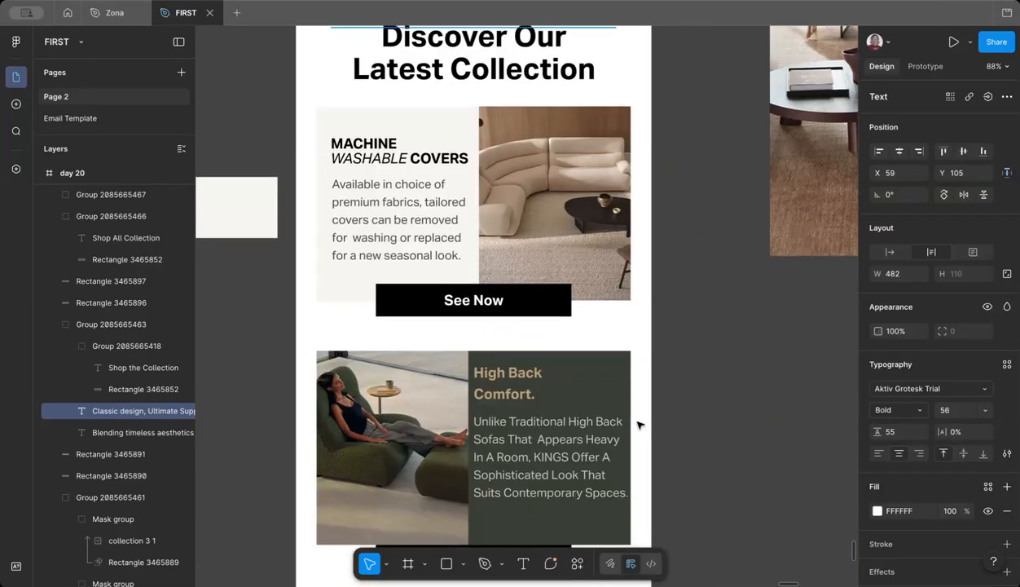
scroll(639, 425, "up", 20)
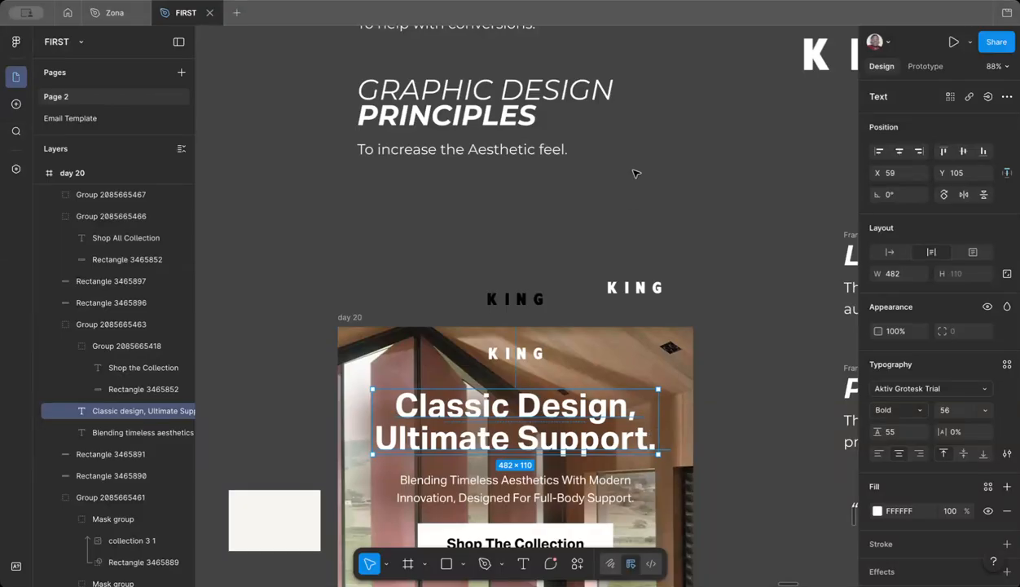
Step: Check the hero and intro copy against the Brand Identity, Email Marketing Best Practises and Graphic Design Principles notes
left_click(633, 203)
scroll(636, 173, "up", 10)
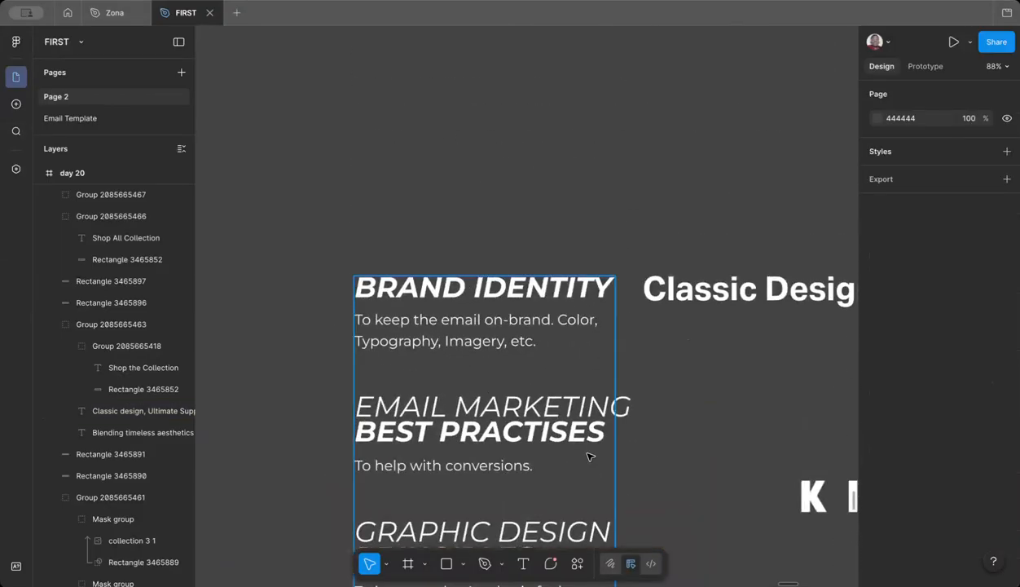
scroll(587, 394, "down", 15)
scroll(587, 394, "right", 7)
scroll(592, 453, "up", 6)
scroll(568, 381, "down", 9)
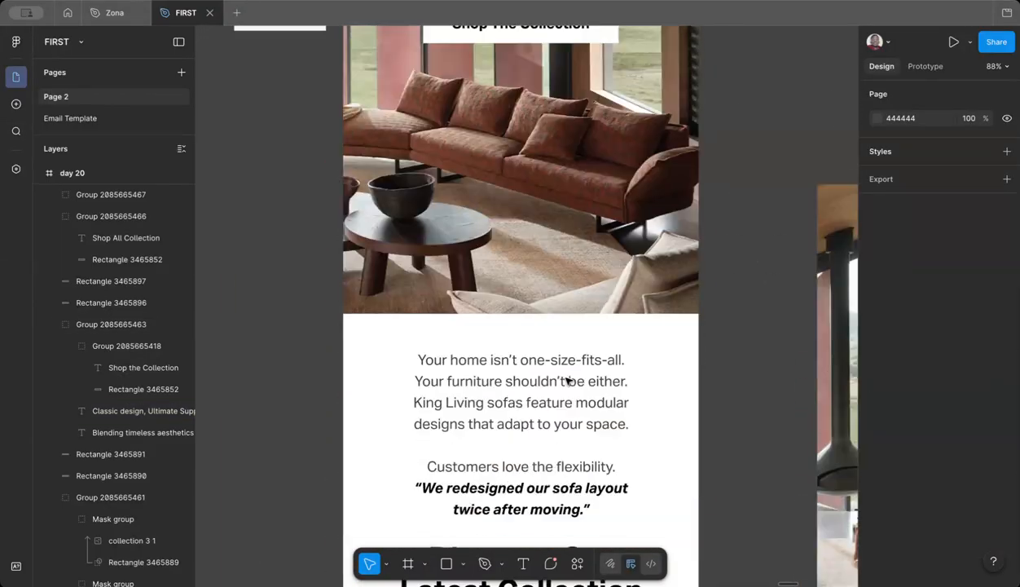
scroll(568, 380, "up", 4)
scroll(568, 381, "down", 9)
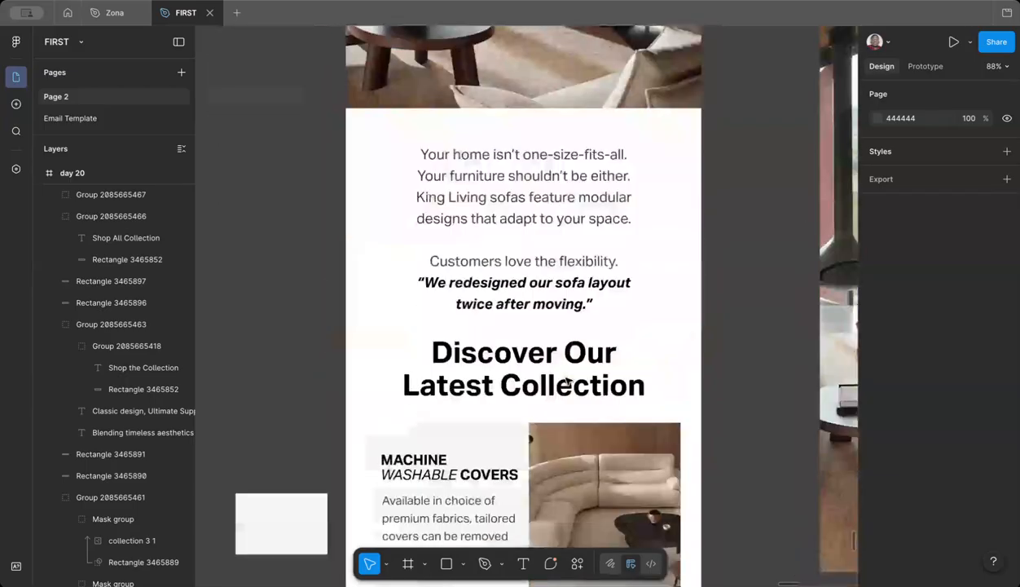
scroll(568, 380, "down", 4)
scroll(568, 381, "up", 12)
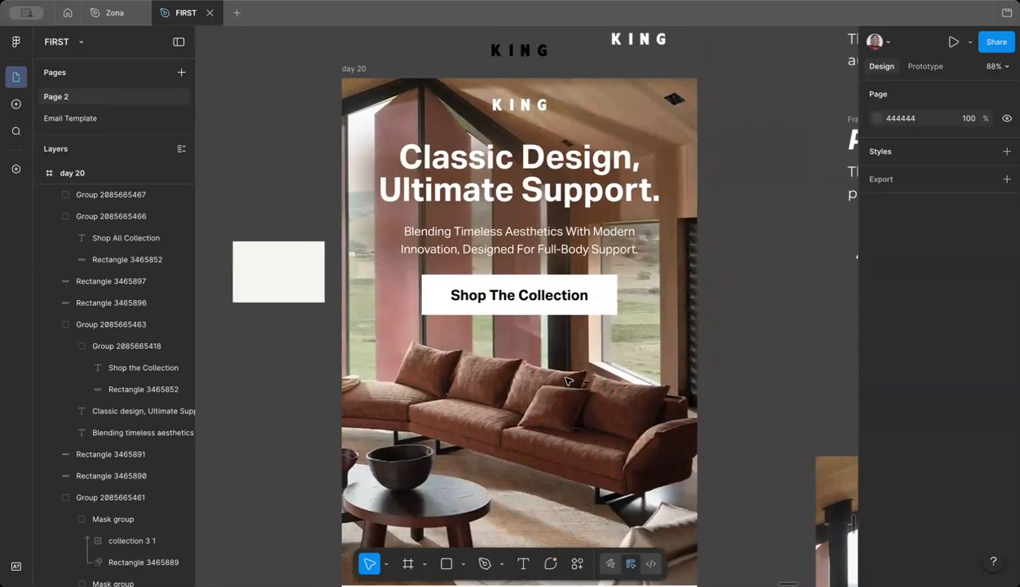
Step: Examine the day 20 hero image, the Shop The Collection button and the product cards below the Discover Our Latest Collection heading
left_click(662, 420)
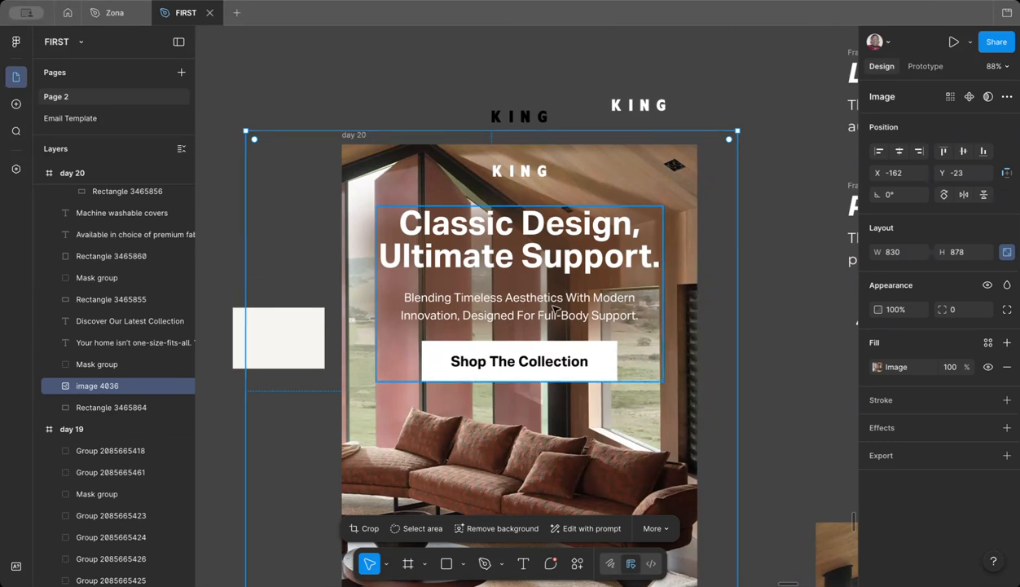
scroll(617, 363, "down", 10)
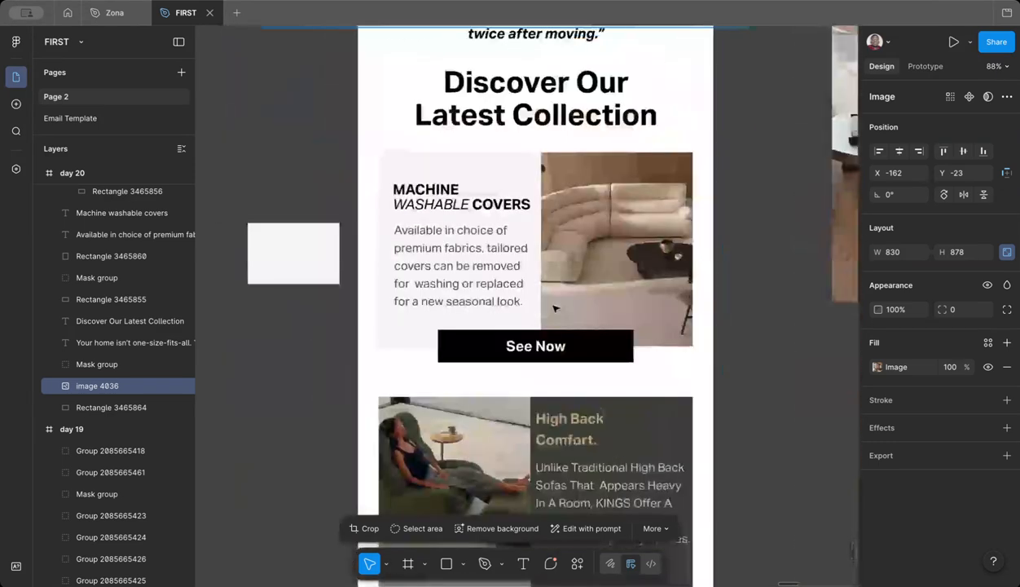
scroll(556, 308, "down", 8)
scroll(555, 308, "up", 15)
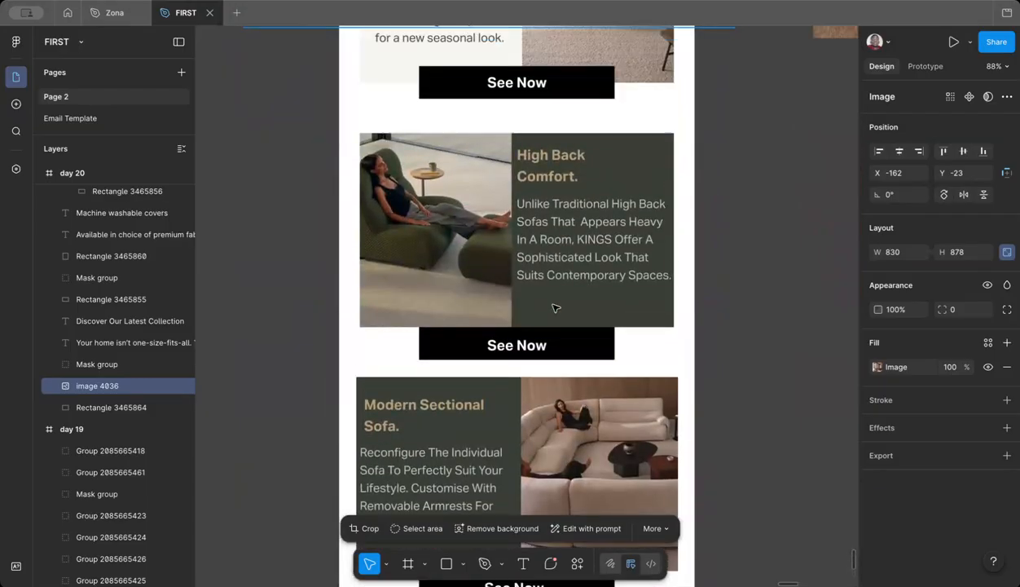
scroll(554, 307, "up", 3)
left_click(505, 362)
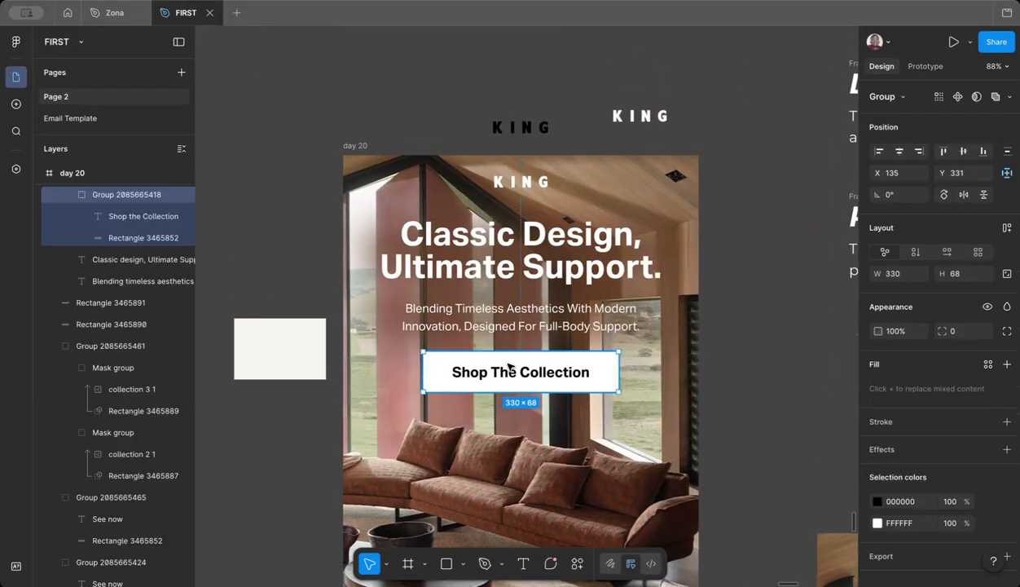
left_click(731, 423)
scroll(731, 424, "down", 10)
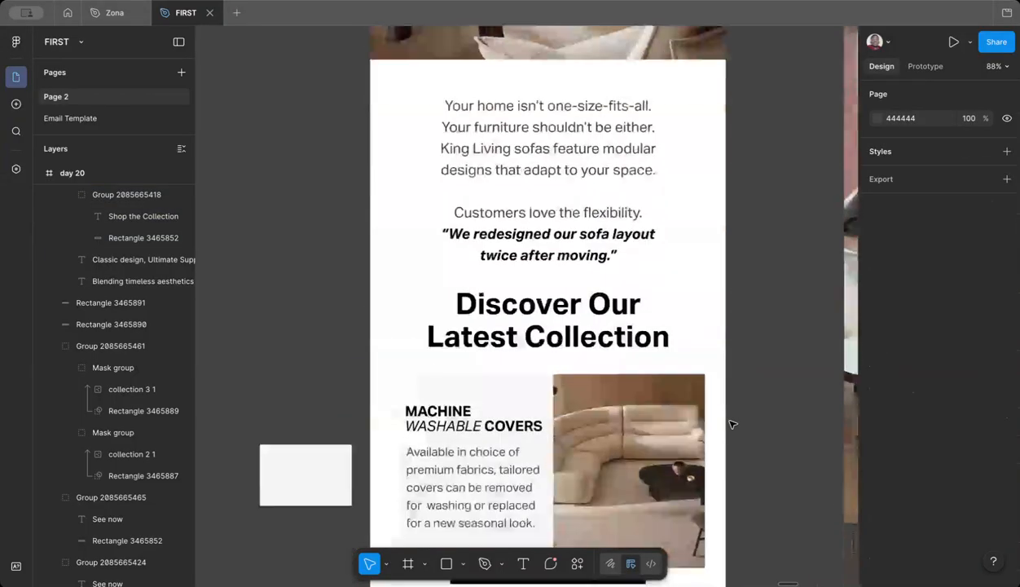
scroll(731, 424, "down", 2)
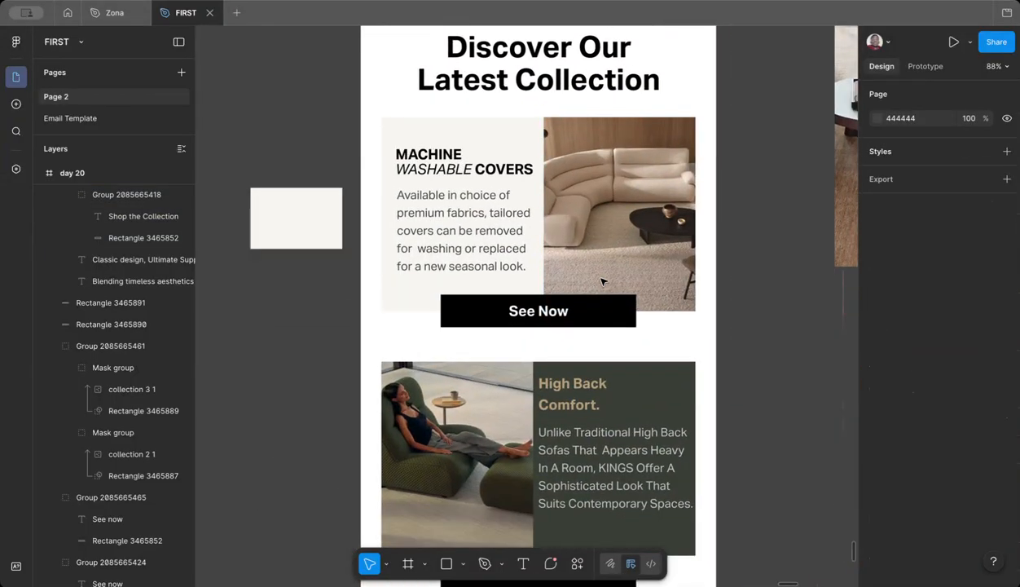
scroll(608, 342, "down", 10)
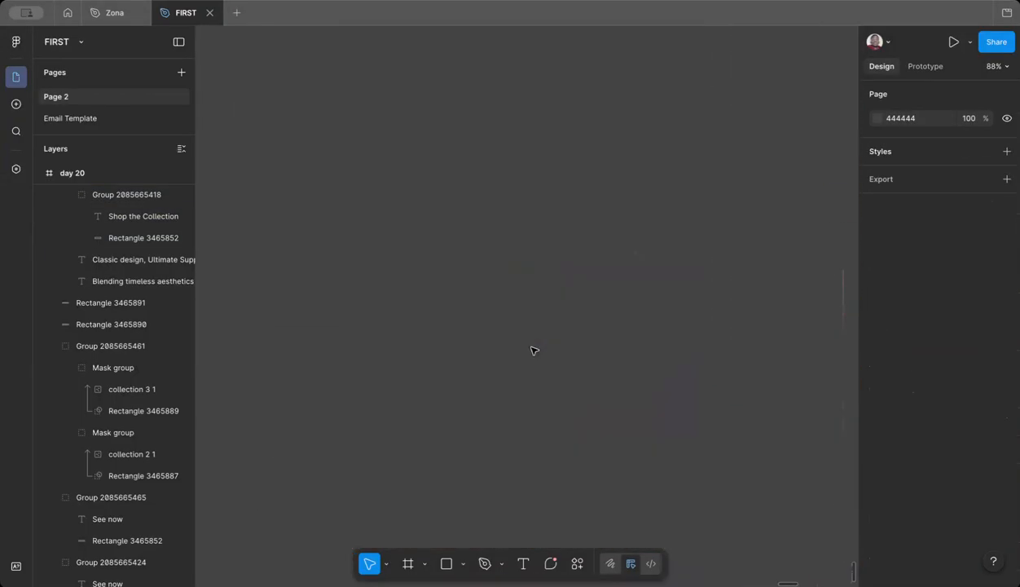
Step: Compare the enlarged two-image collection section with the three-image version in the earlier black email
left_click(531, 349)
scroll(505, 306, "down", 3, "ctrl")
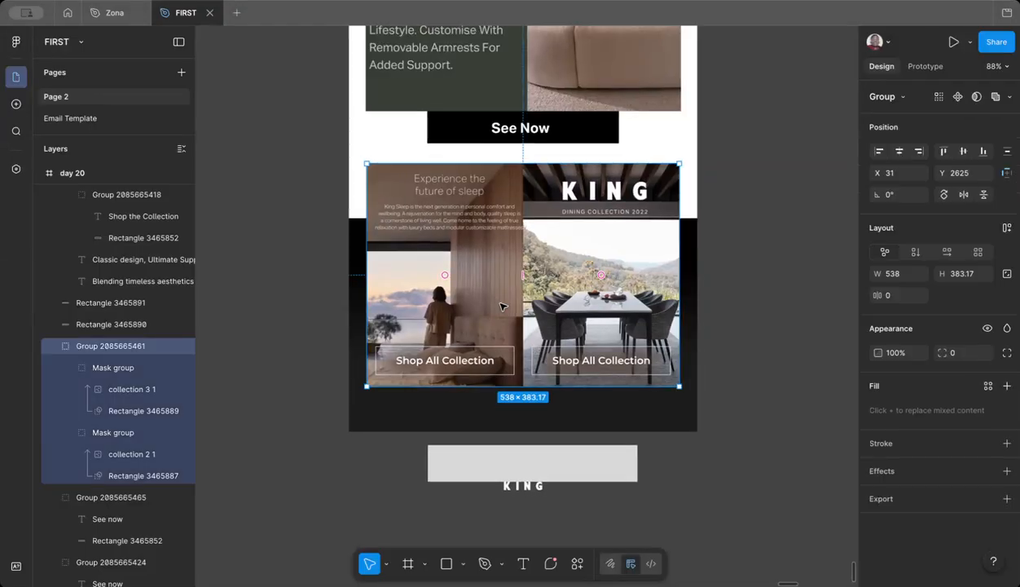
scroll(505, 306, "left", 2)
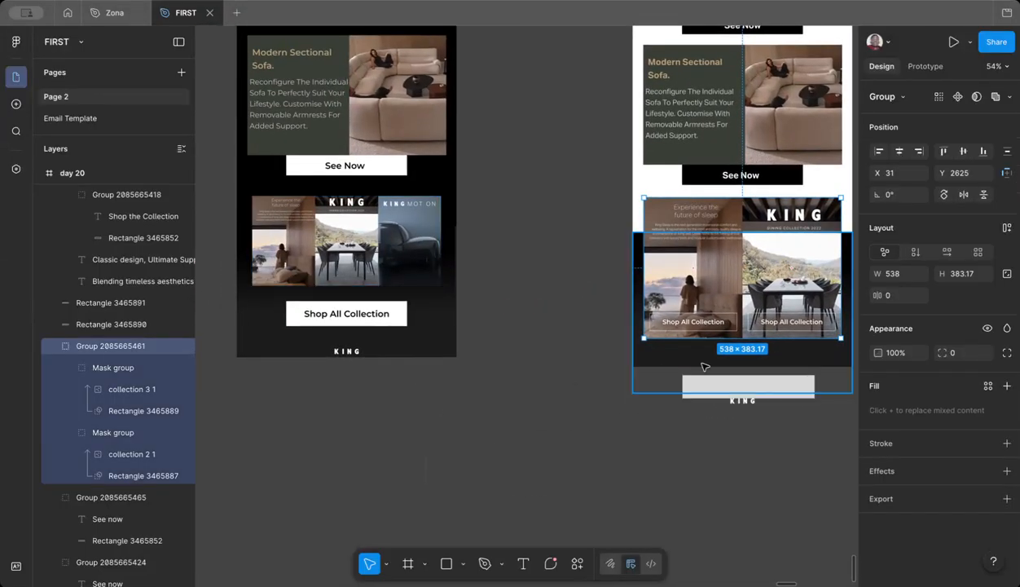
left_click(494, 366)
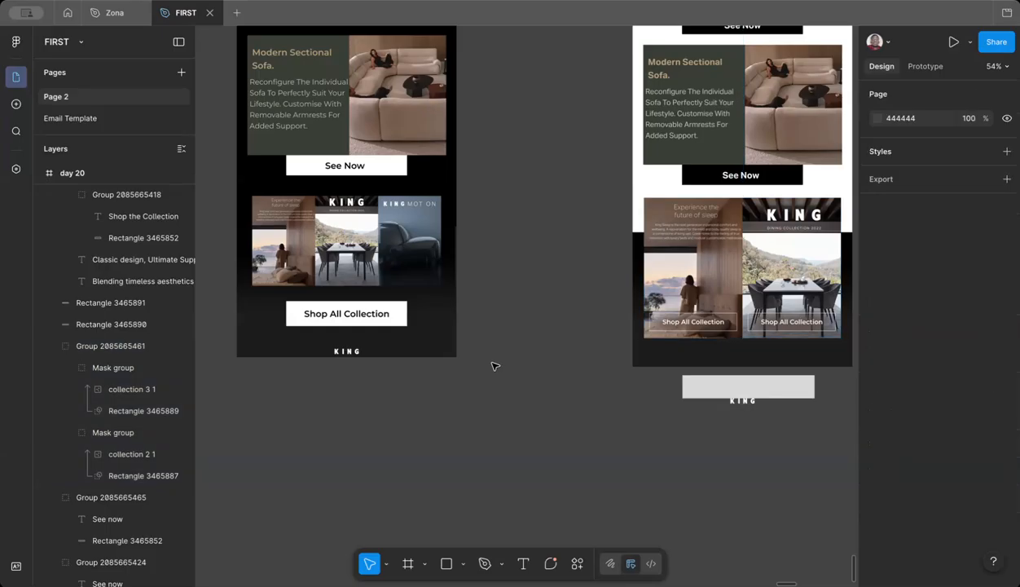
scroll(574, 405, "up", 3)
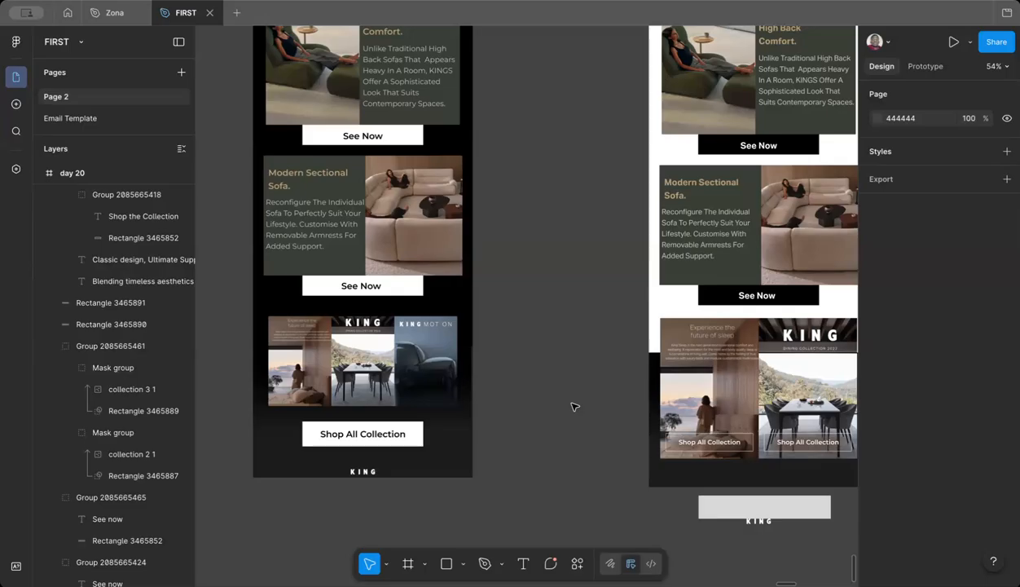
left_click(446, 562)
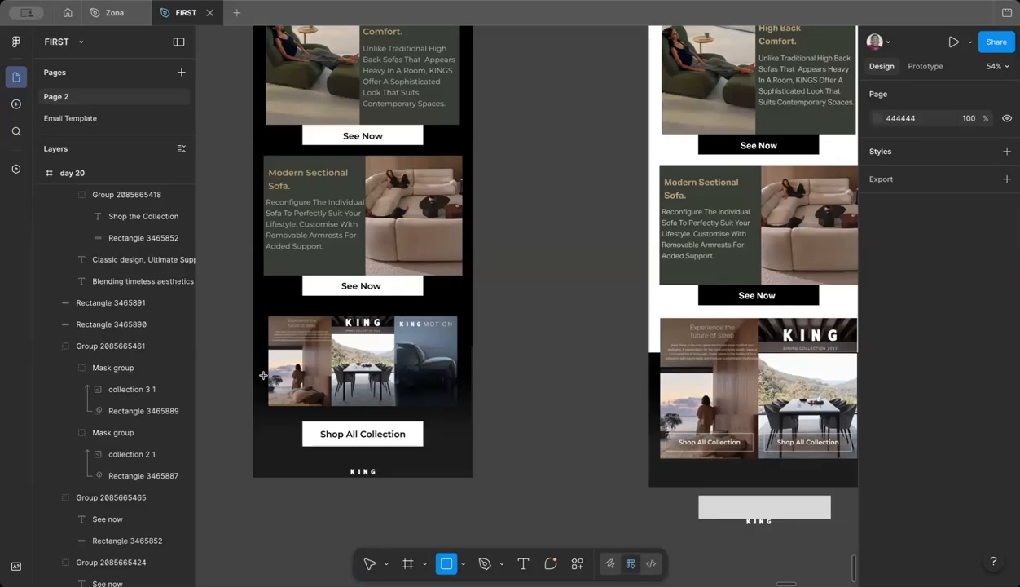
left_click_drag(257, 311, 466, 427)
key("Delete")
scroll(467, 429, "right", 1)
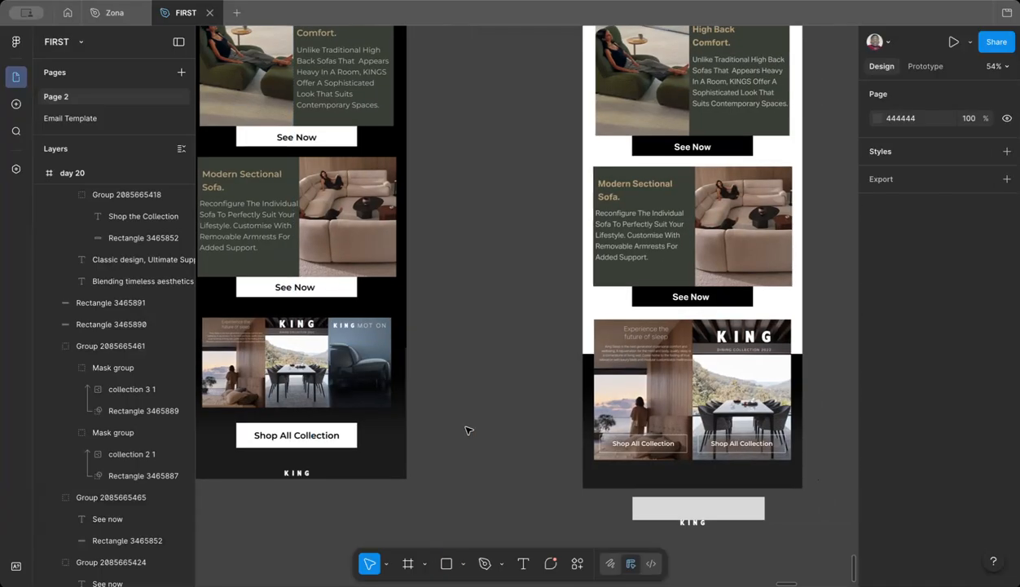
scroll(468, 430, "right", 2)
key("r")
scroll(399, 419, "left", 5)
left_click_drag(314, 339, 501, 420)
scroll(502, 421, "right", 2)
mouse_move(300, 402)
left_mouse_down()
mouse_move(796, 412)
mouse_move(697, 433)
left_mouse_up()
key("Delete")
scroll(697, 436, "down", 1)
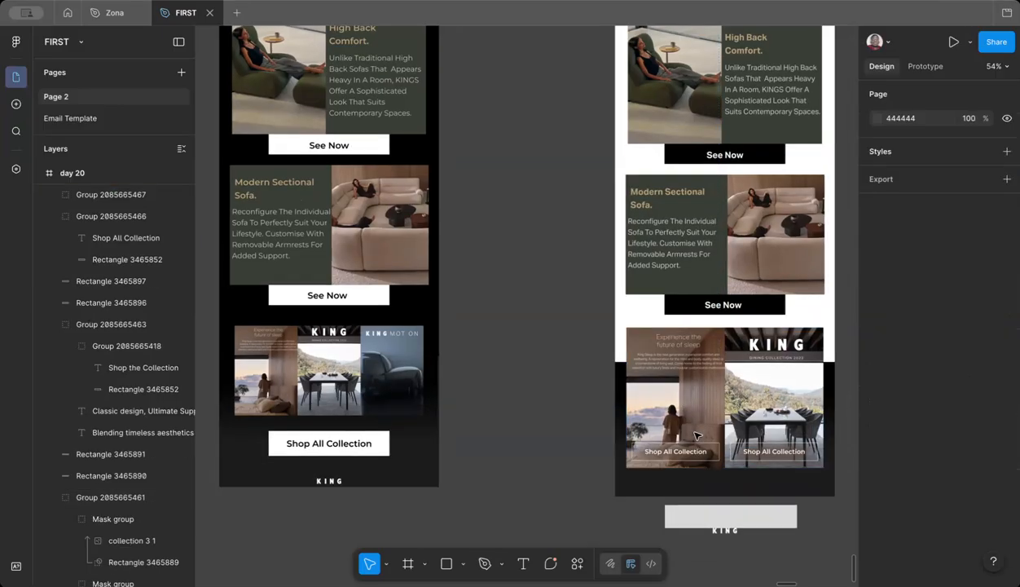
Step: Check the hero headline's legibility by toggling the fill visibility of the blurred brown rectangle behind it, and compare the hero with the earlier version
left_click(708, 393)
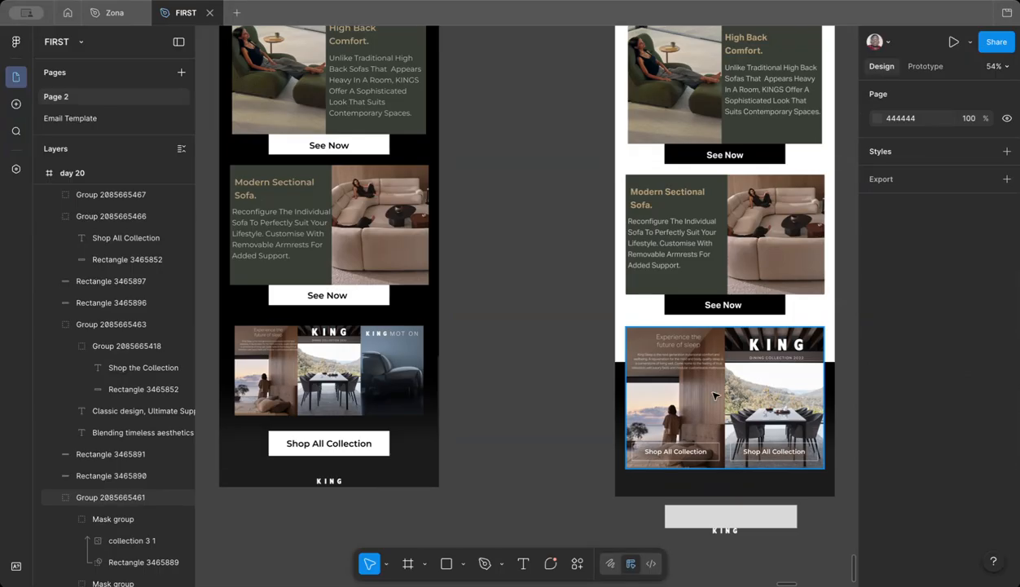
scroll(714, 395, "up", 10)
scroll(714, 395, "right", 2)
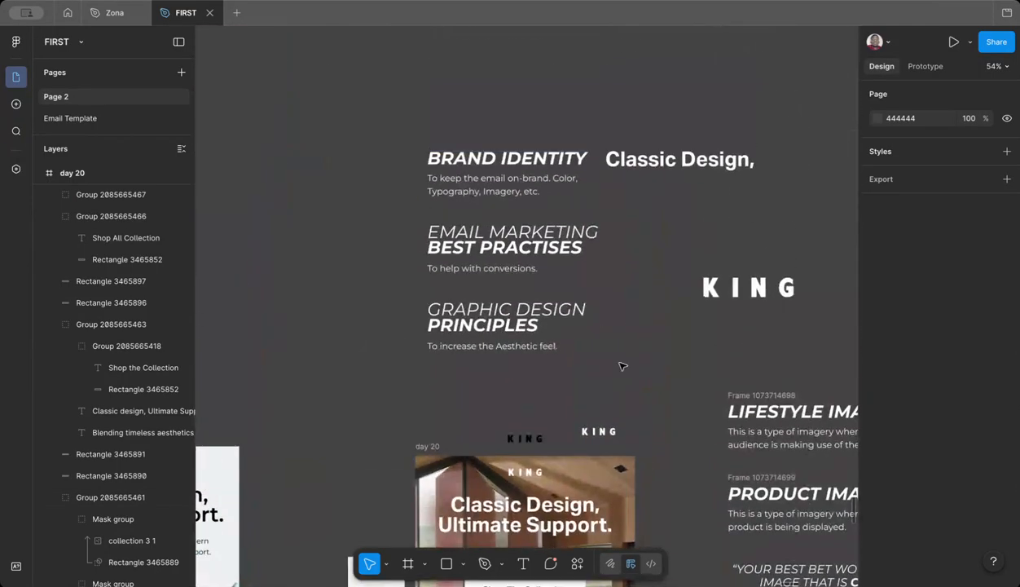
scroll(547, 421, "down", 3)
scroll(546, 422, "up", 5)
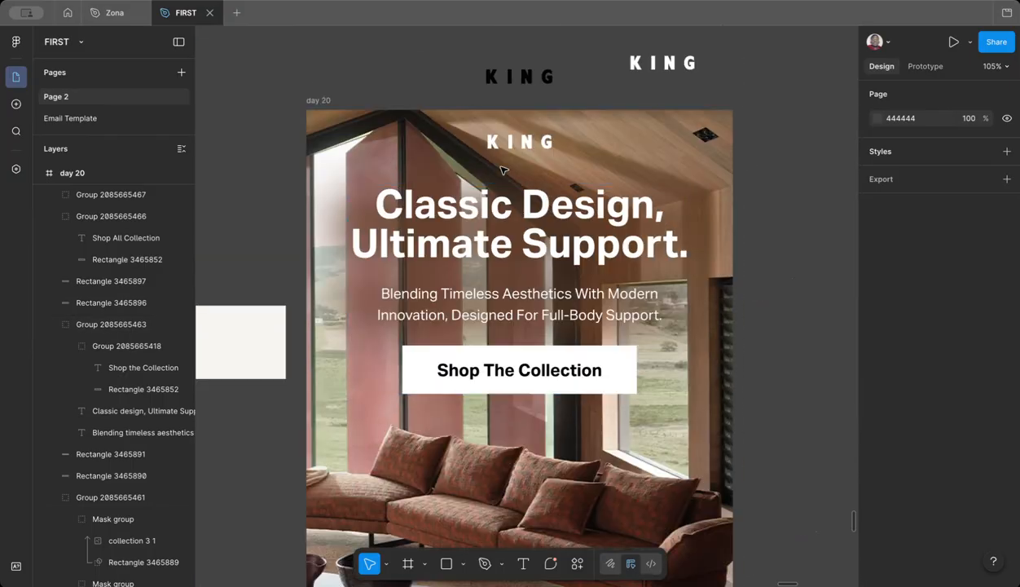
left_click(700, 232)
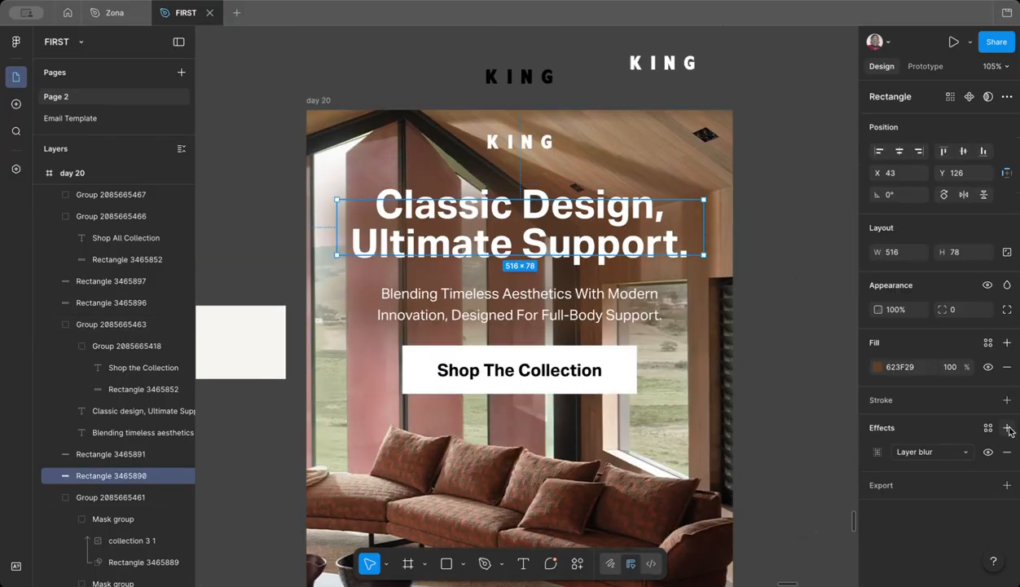
left_click(988, 367)
left_click(797, 246)
scroll(797, 246, "down", 2)
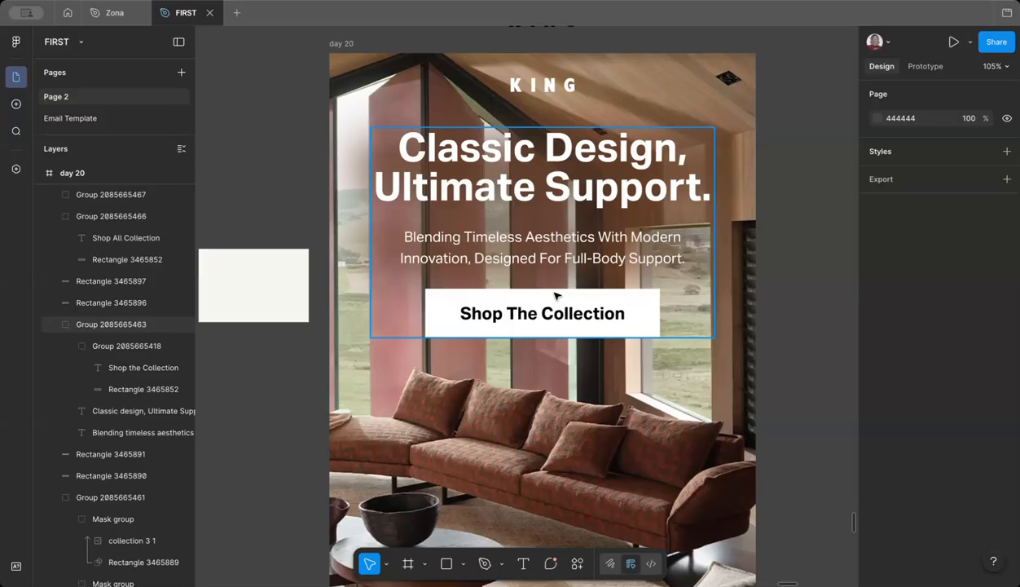
scroll(554, 295, "down", 5)
scroll(554, 295, "up", 4)
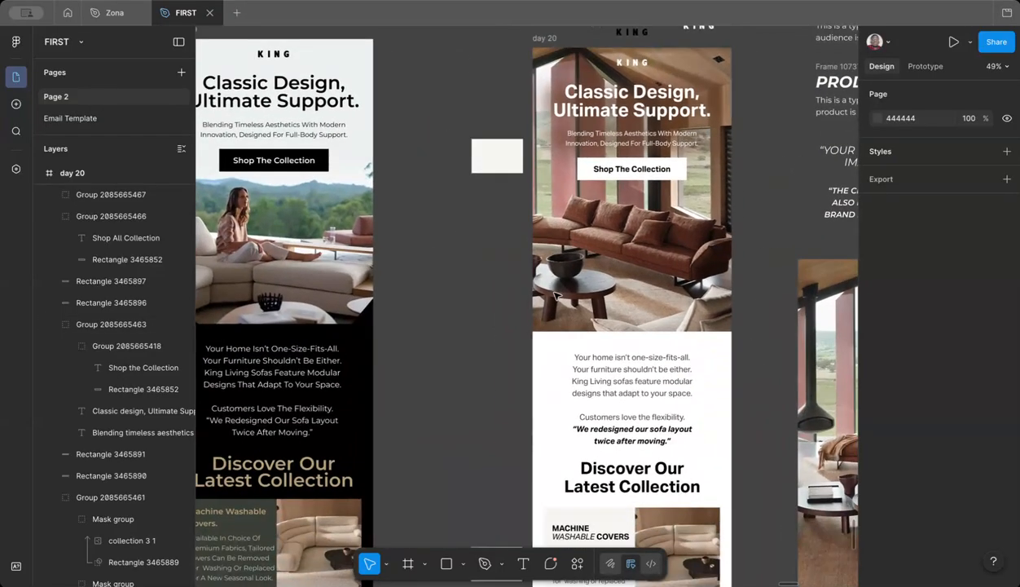
Step: Examine the day 20 intro copy and the bold italic customer quote above the Discover Our Latest Collection heading
scroll(554, 295, "down", 4)
scroll(694, 216, "up", 4)
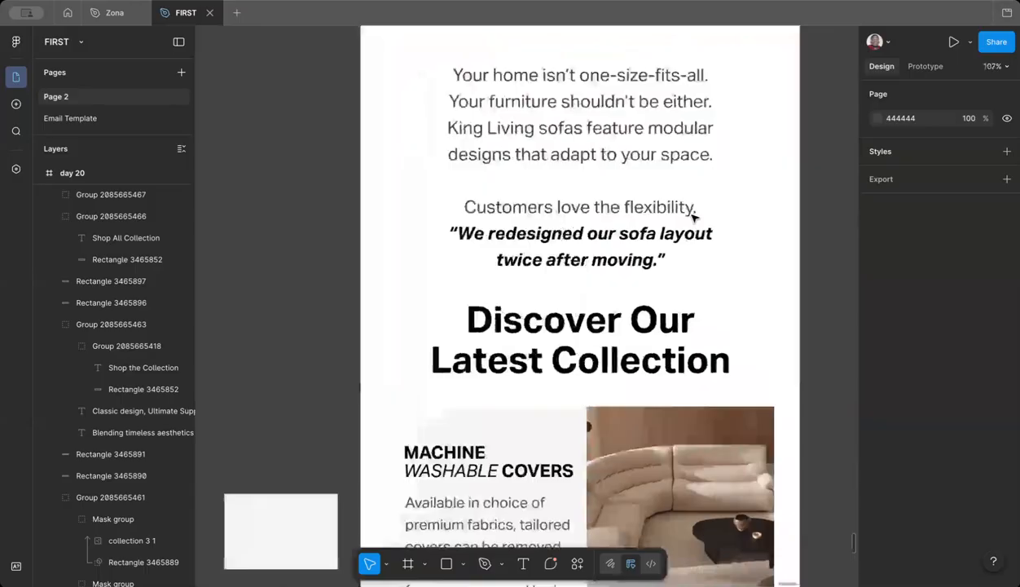
scroll(693, 216, "up", 1)
double_click(563, 269)
left_click_drag(648, 271, 383, 235)
key("Escape")
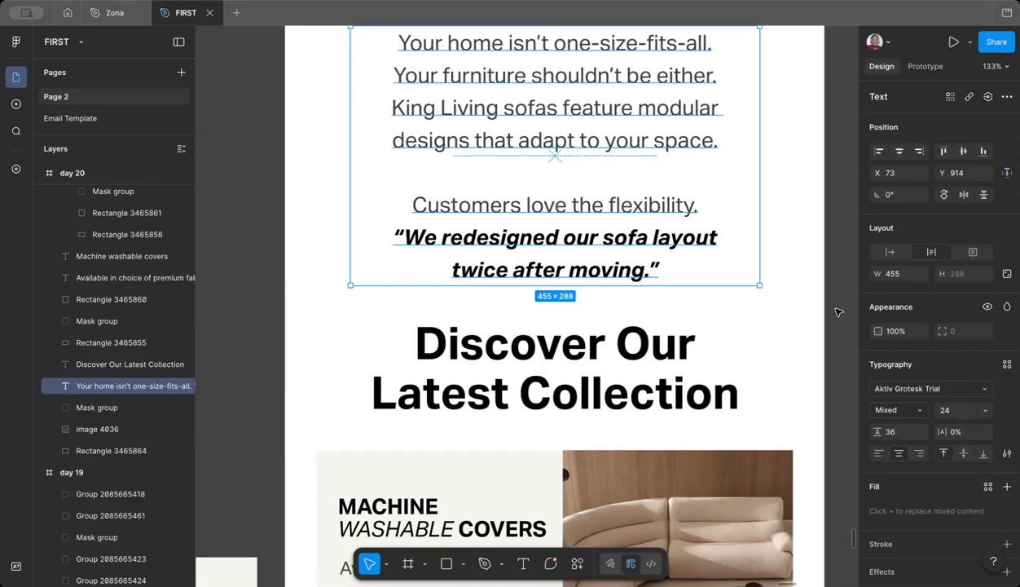
left_click(838, 312)
Step: Examine the mixed bold and light italic styling of the Machine Washable Covers heading in the first product card
scroll(838, 312, "down", 5)
scroll(610, 238, "up", 5)
double_click(479, 266)
left_click_drag(517, 254, 395, 257)
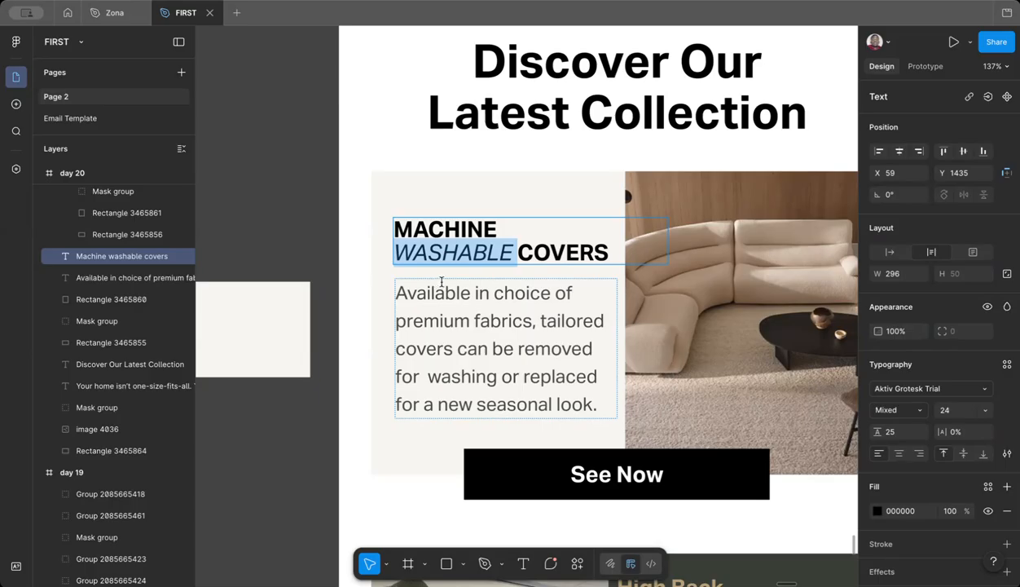
scroll(441, 281, "down", 3)
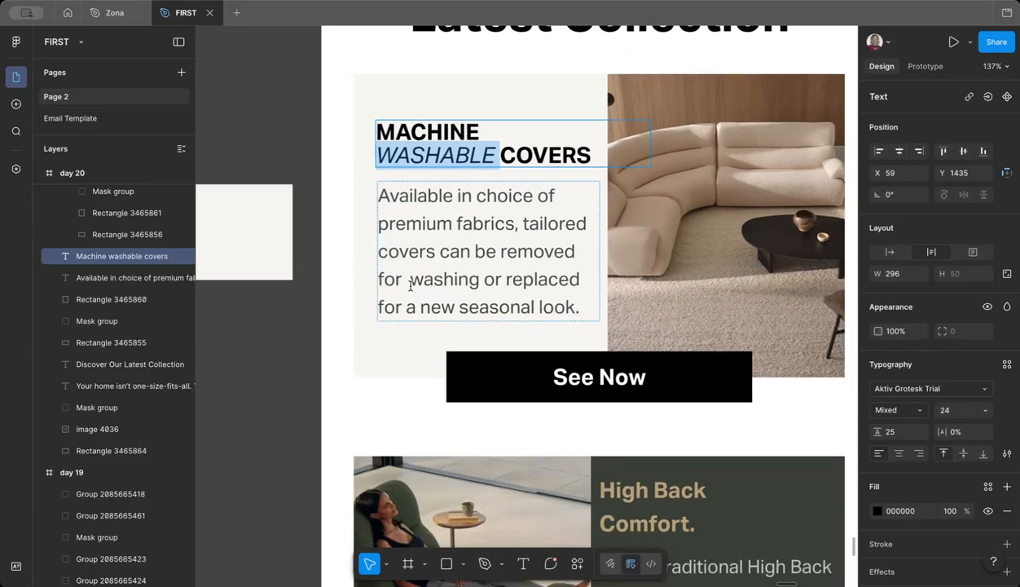
key("Escape")
left_click(315, 303)
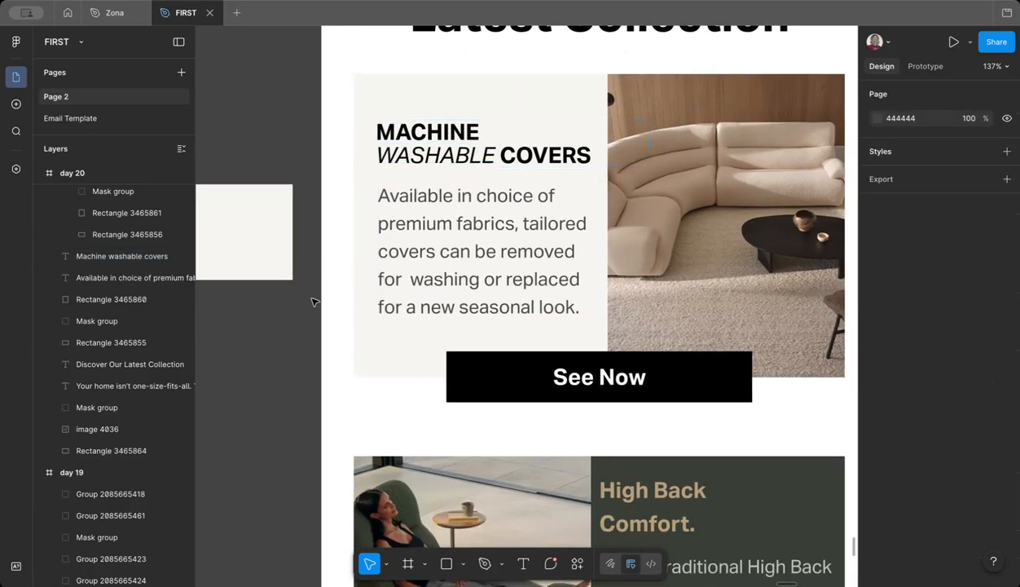
Step: Inspect the outlined Shop All Collection buttons on the day 20 email's two-image collection section
scroll(314, 302, "down", 5)
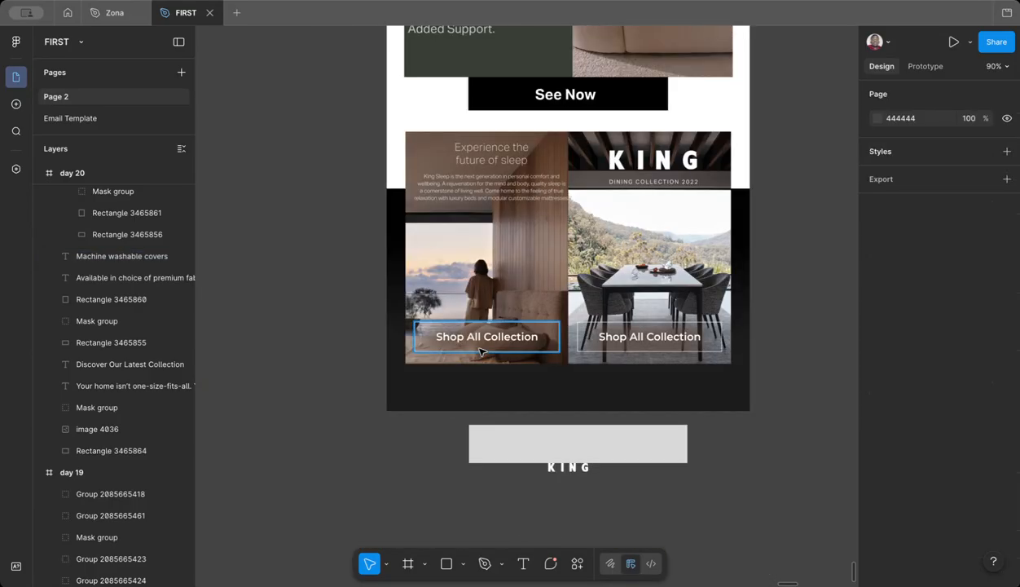
scroll(377, 323, "up", 3)
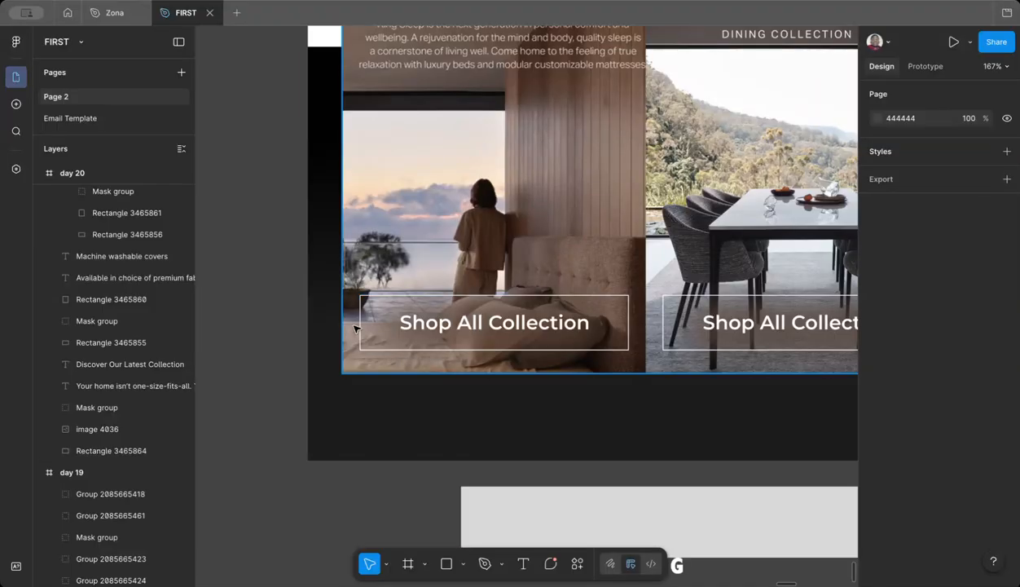
scroll(481, 349, "down", 5)
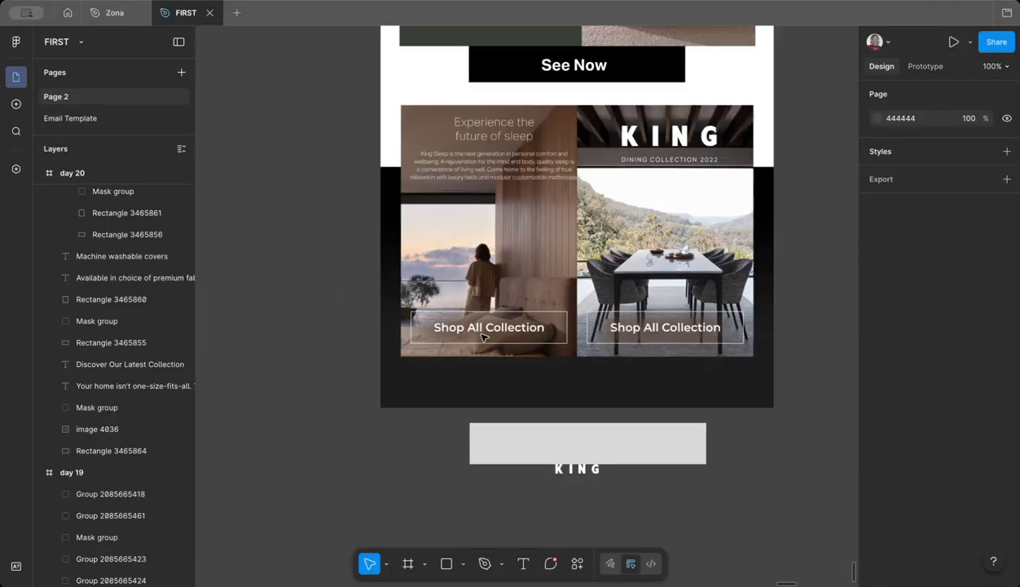
scroll(688, 332, "up", 10)
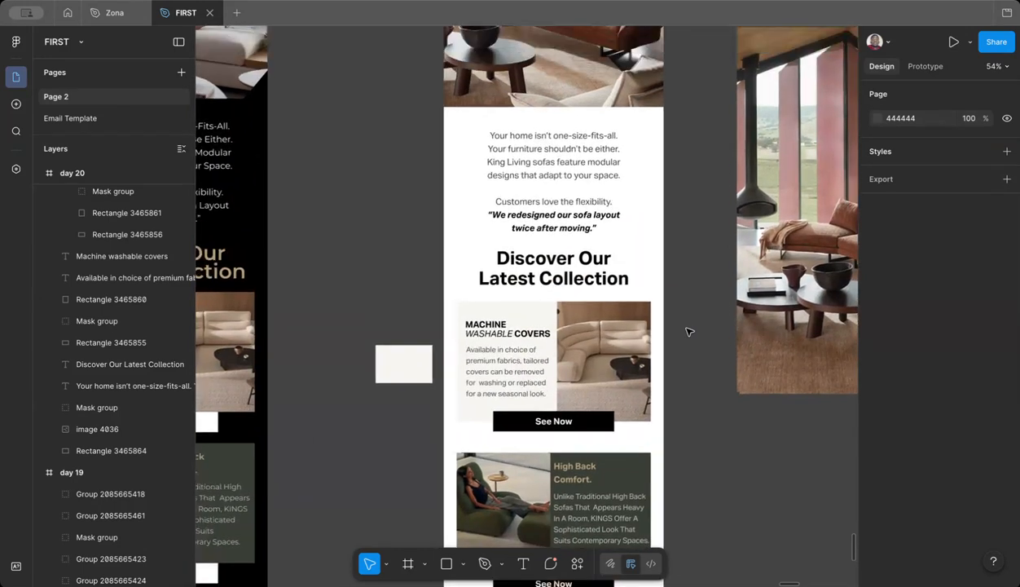
Step: Compare the full day 19 and day 20 emails side by side, from the hero down to the collection section
scroll(689, 332, "up", 10)
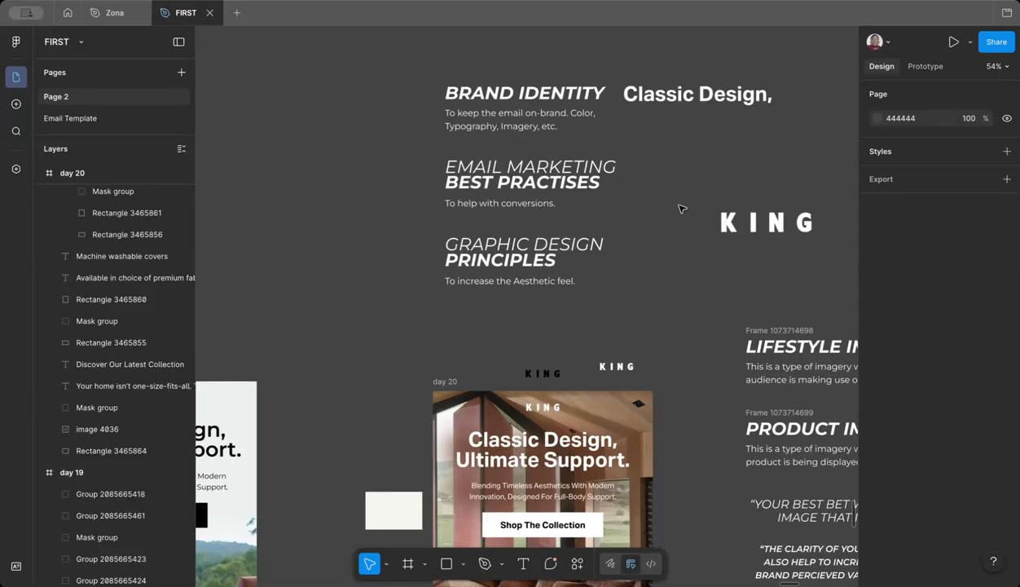
scroll(681, 209, "down", 5)
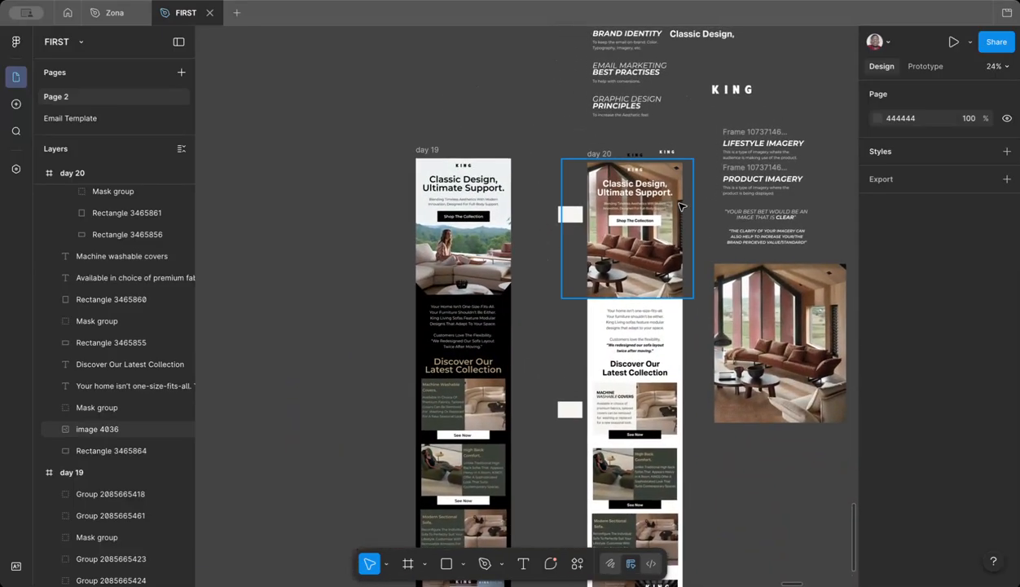
scroll(681, 208, "up", 4)
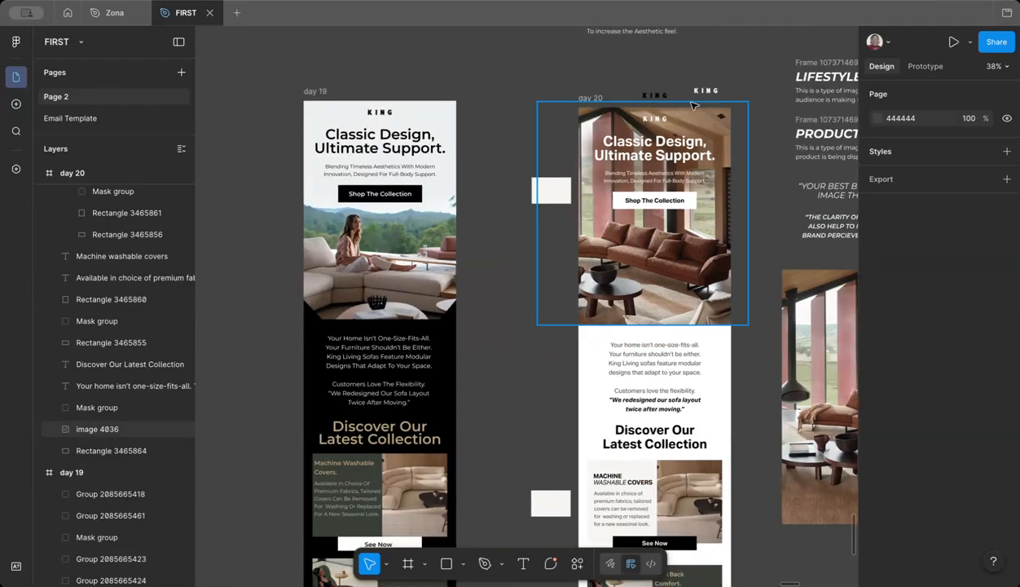
scroll(520, 291, "down", 3)
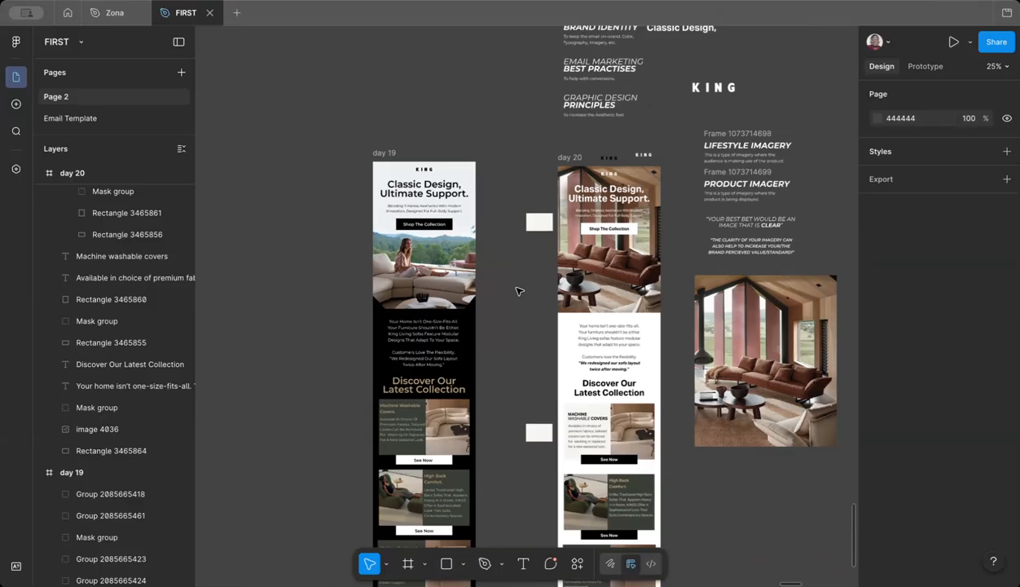
scroll(520, 292, "up", 2)
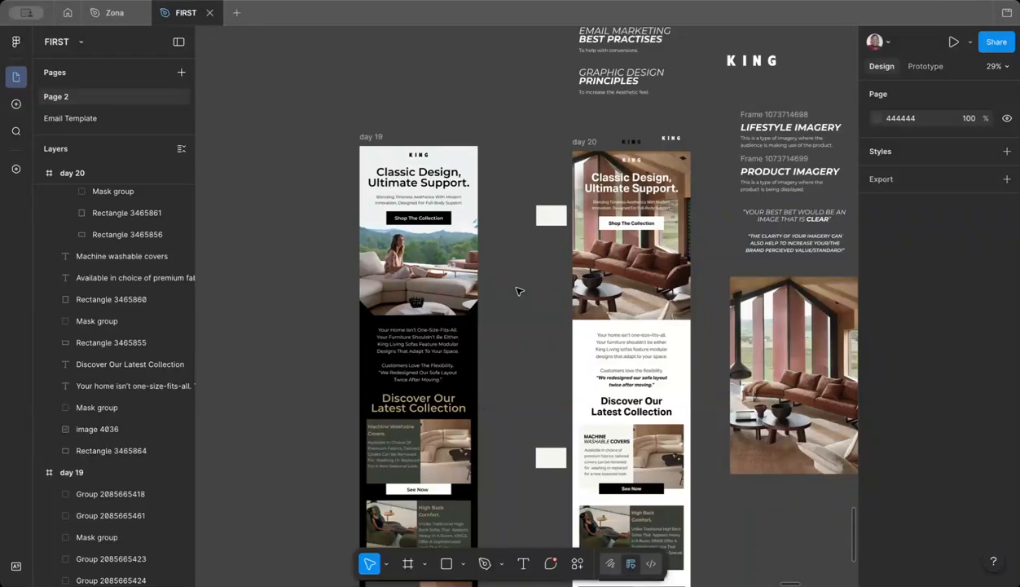
scroll(518, 291, "down", 3)
scroll(518, 291, "down", 5)
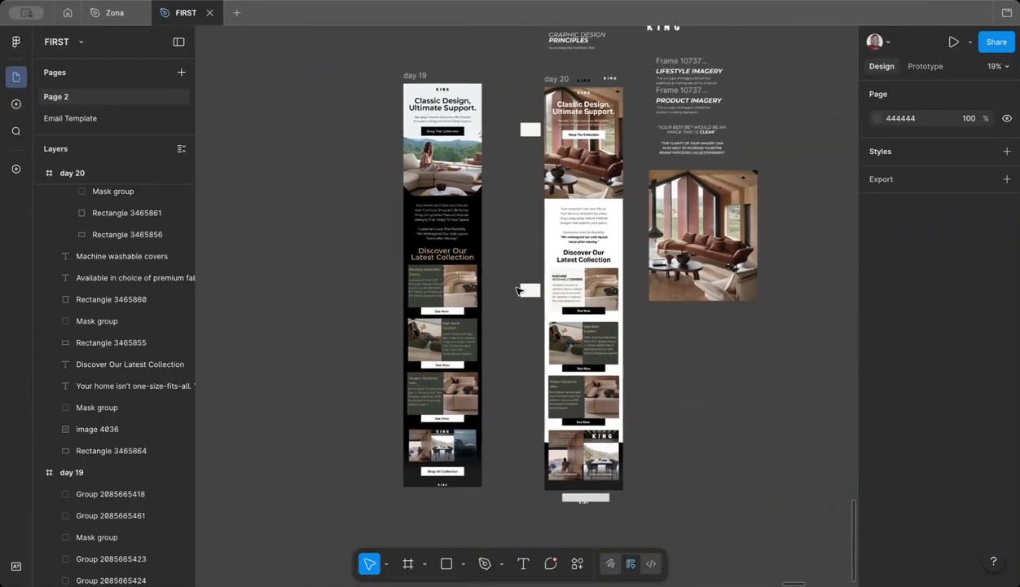
scroll(518, 291, "up", 2)
scroll(519, 290, "down", 3)
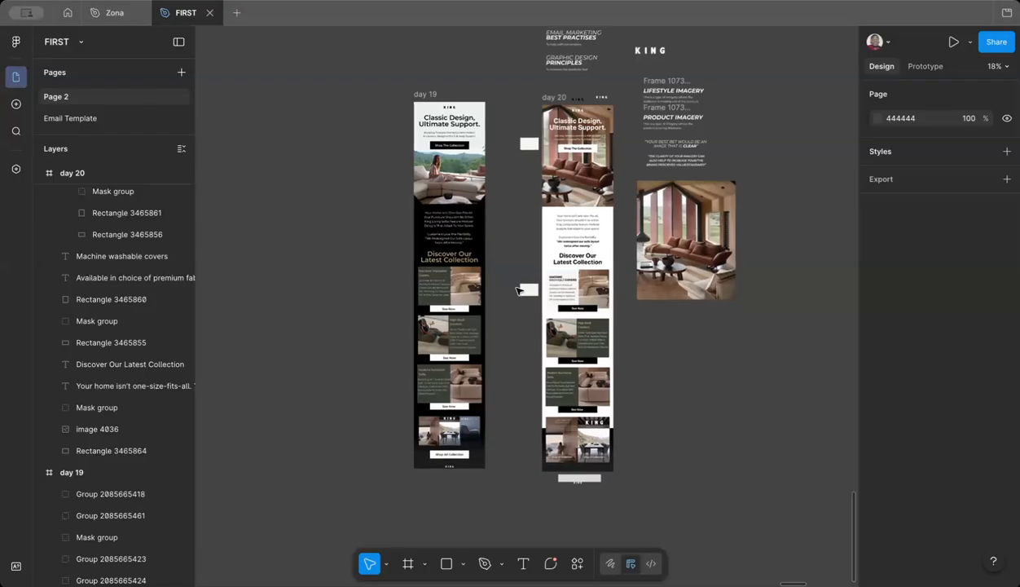
scroll(518, 291, "up", 1)
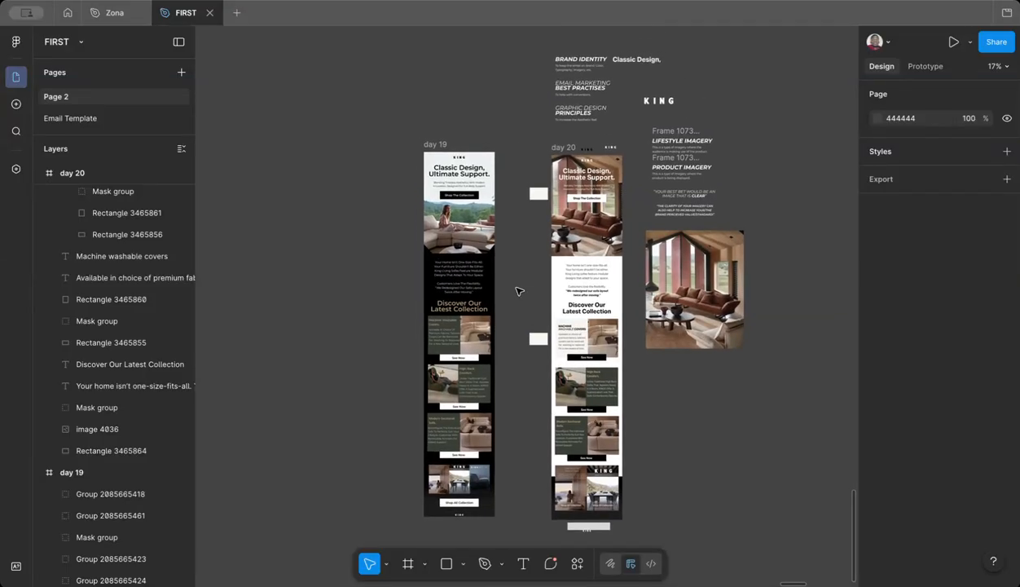
scroll(518, 291, "up", 1)
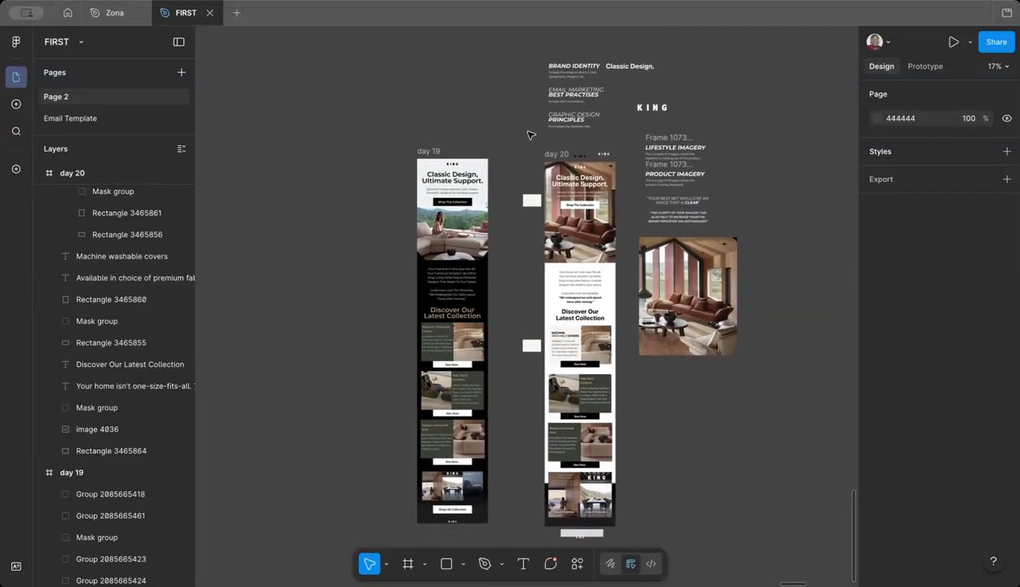
Step: Review the Brand Identity, Email Marketing Best Practises and Graphic Design Principles notes alongside the imagery notes, relating them to both emails
scroll(670, 102, "up", 5)
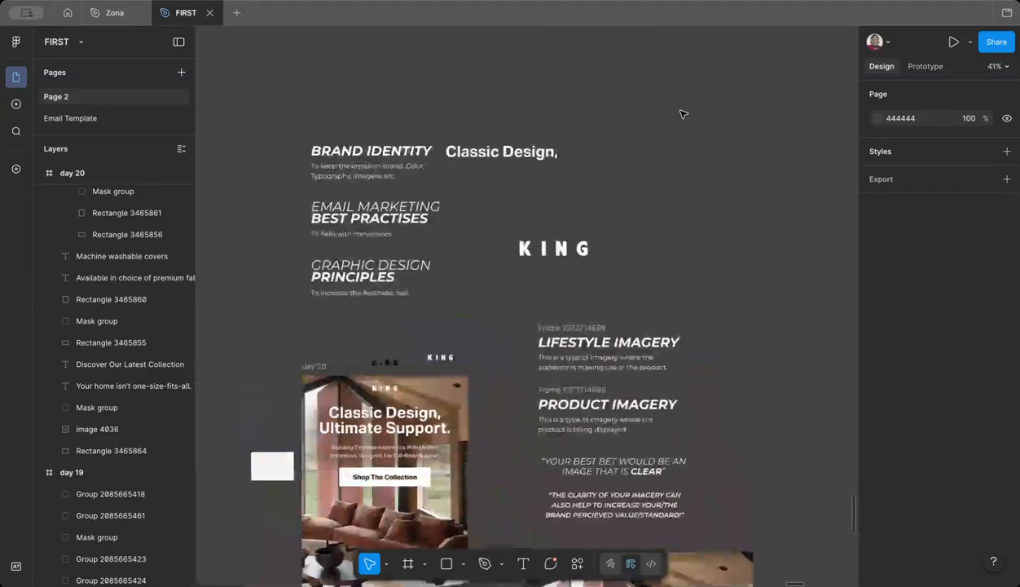
scroll(665, 171, "down", 2)
left_click_drag(522, 269, 766, 546)
left_click_drag(272, 70, 497, 328)
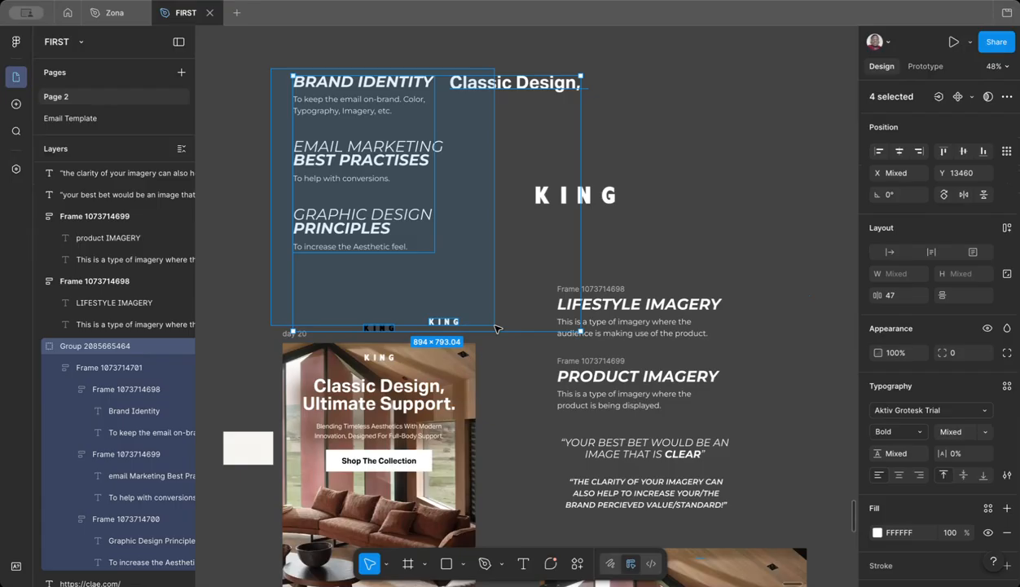
left_click(731, 255)
scroll(731, 255, "down", 5)
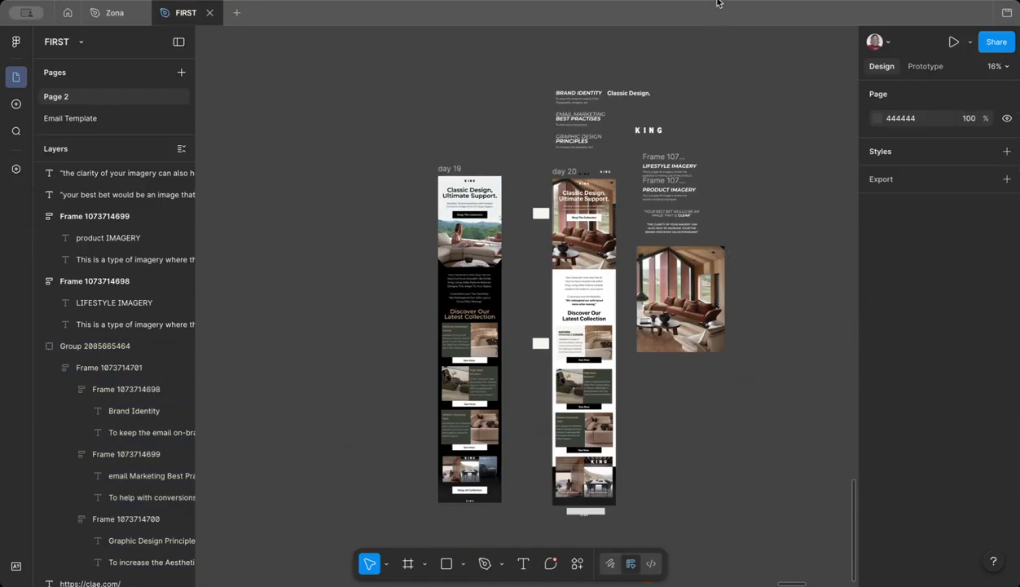
scroll(669, 122, "left", 1)
scroll(674, 124, "right", 1)
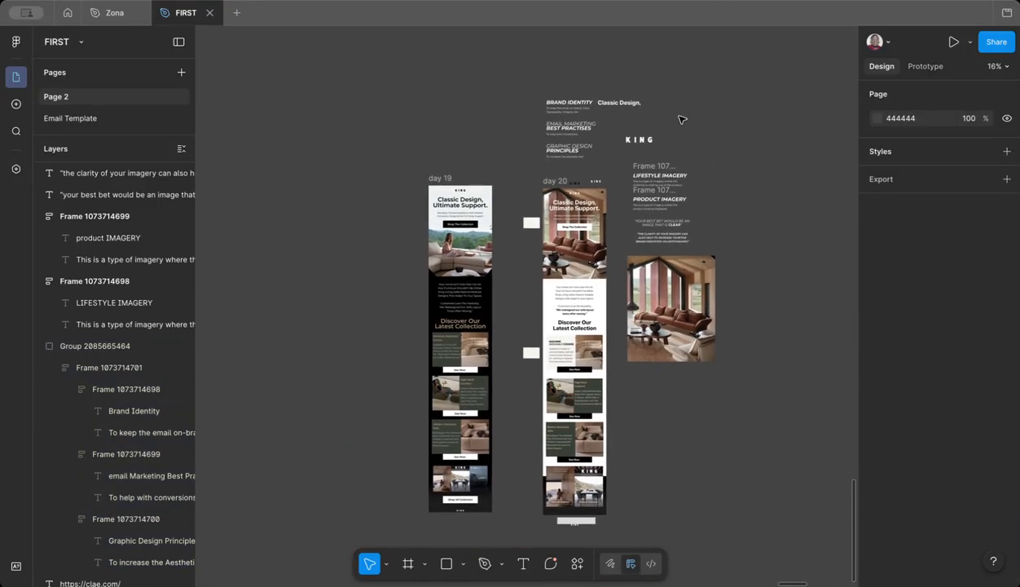